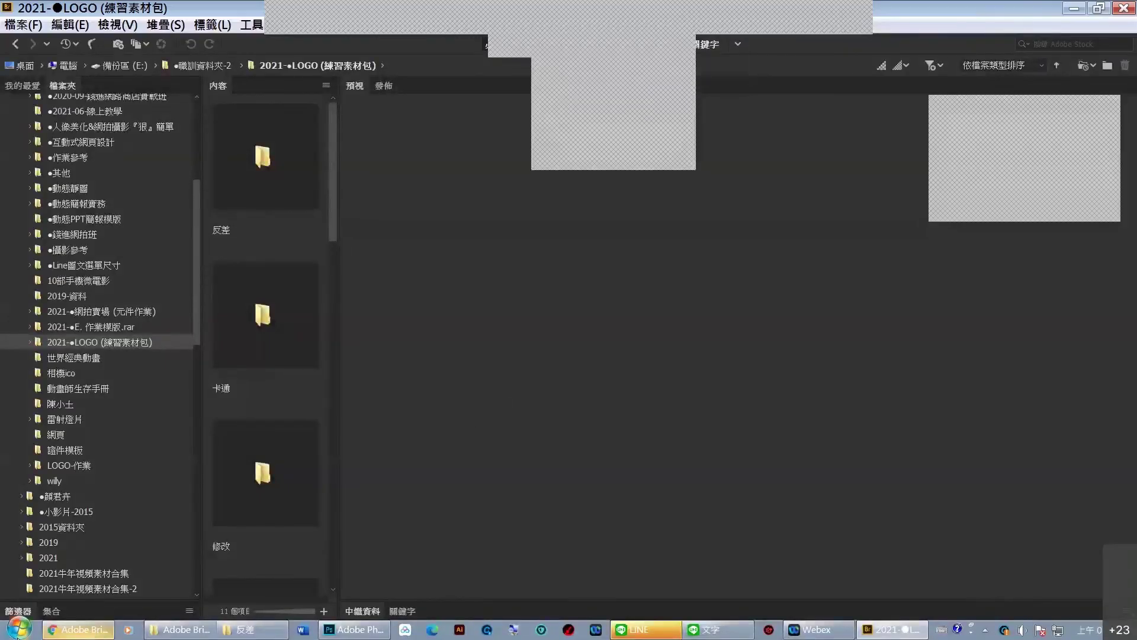
Open the Start menu's full program list, then dismiss it without launching anything.
{"action": "left_click", "coordinate": [19, 628]}
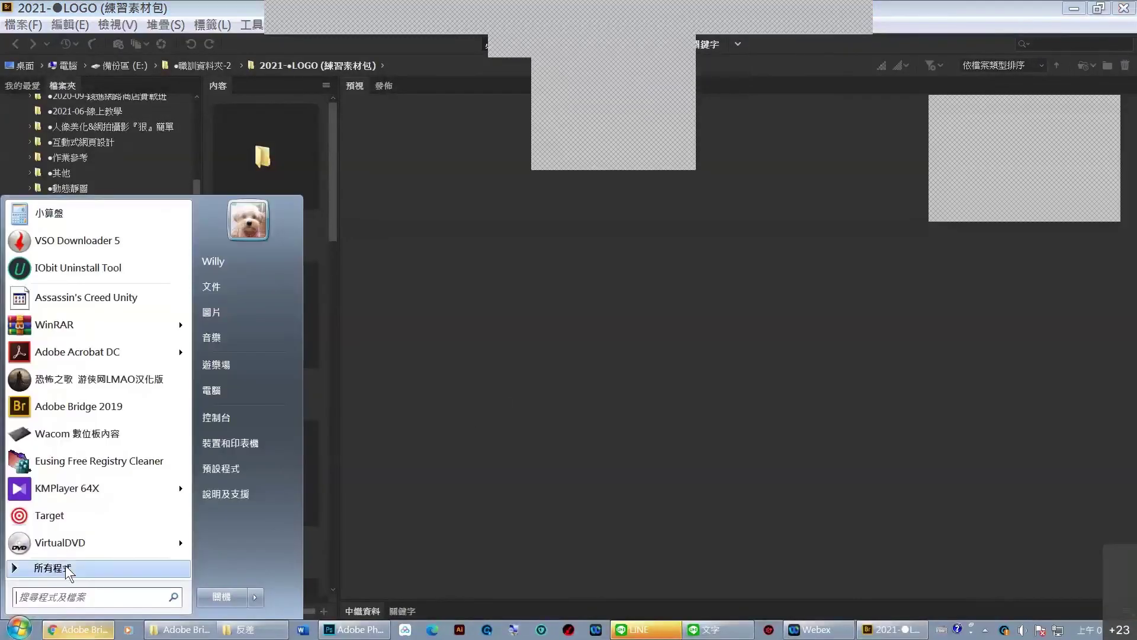
{"action": "left_click", "coordinate": [67, 568]}
{"action": "left_click", "coordinate": [66, 566]}
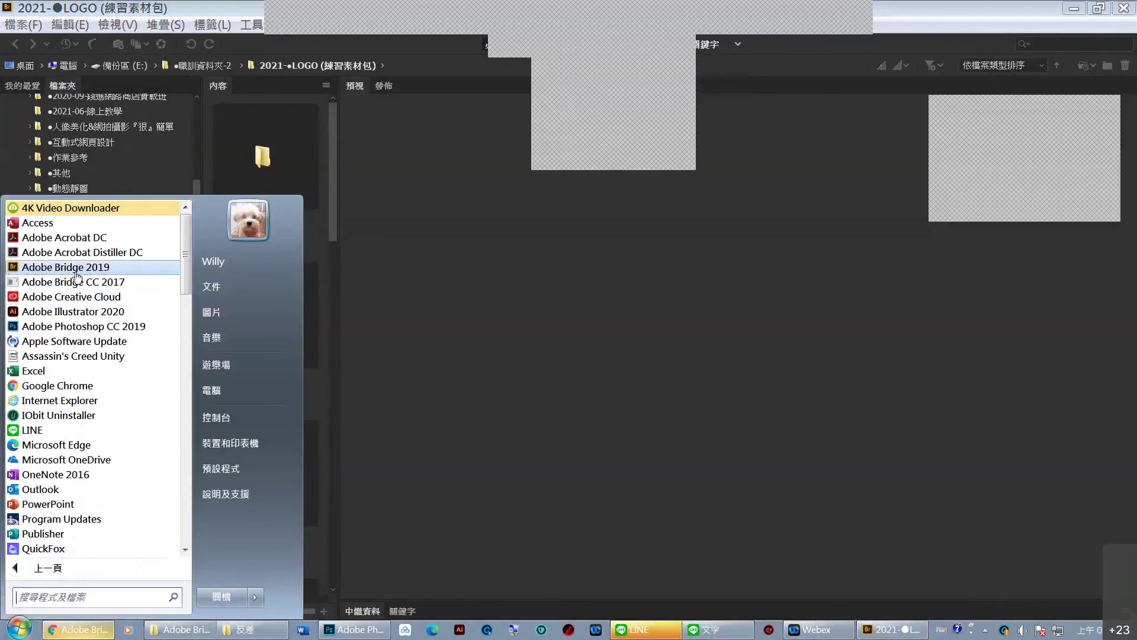
{"action": "left_click", "coordinate": [516, 363]}
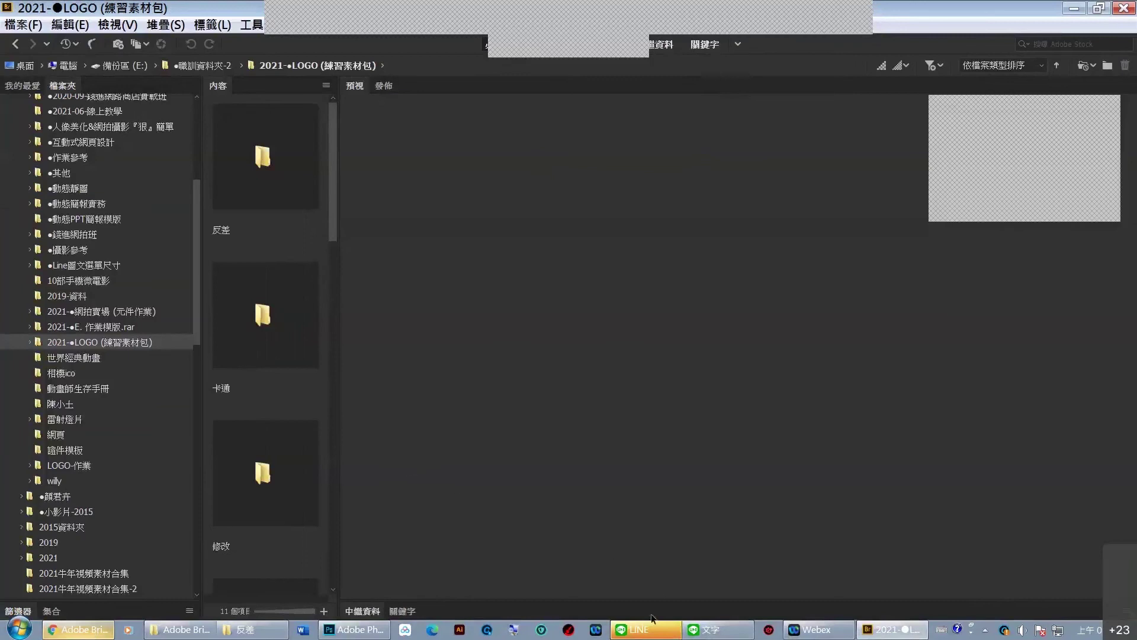
Browse the 素材, 卡通 and 修改 folders in the Explorer practice-material window, then return to Bridge.
{"action": "left_click", "coordinate": [261, 632]}
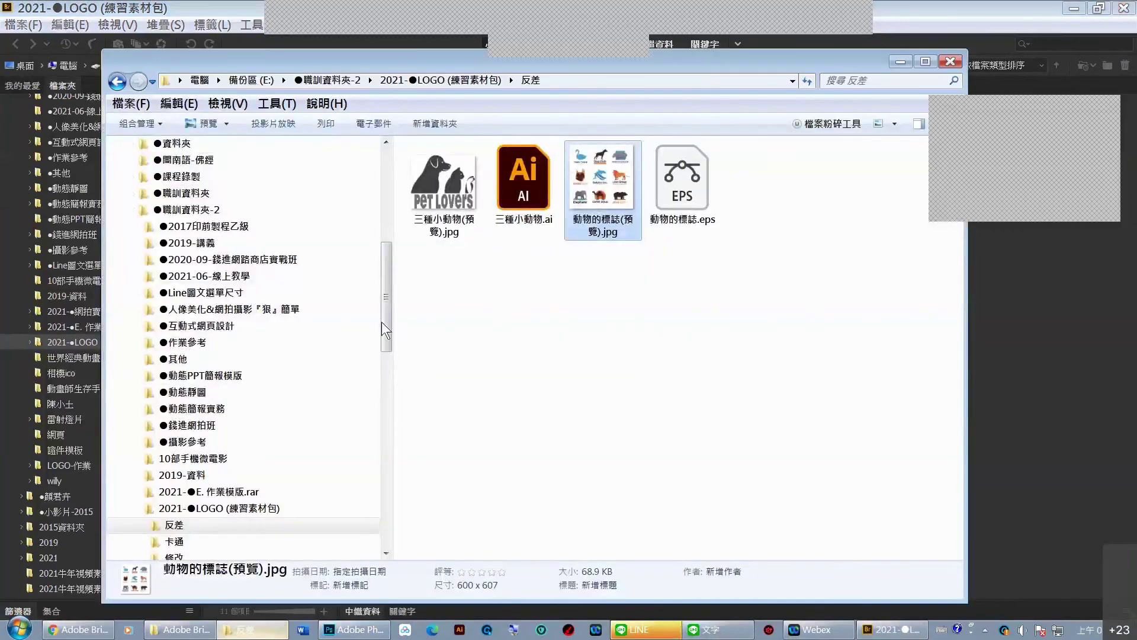
{"action": "left_click_drag", "start_coordinate": [386, 293], "coordinate": [386, 349]}
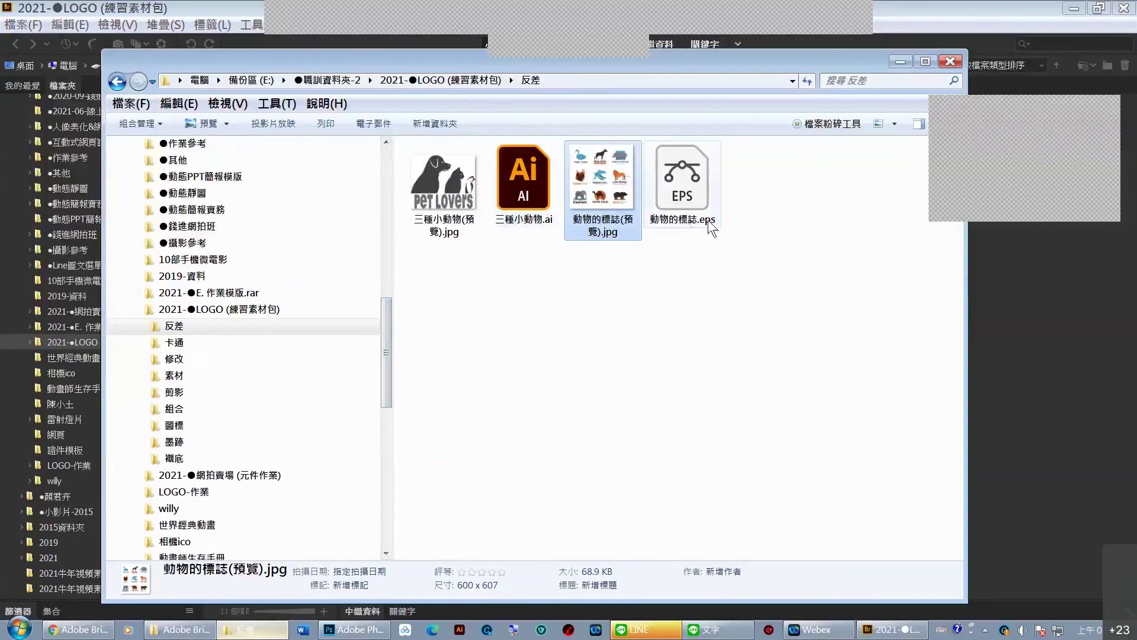
{"action": "left_click", "coordinate": [215, 371]}
{"action": "left_click", "coordinate": [208, 342]}
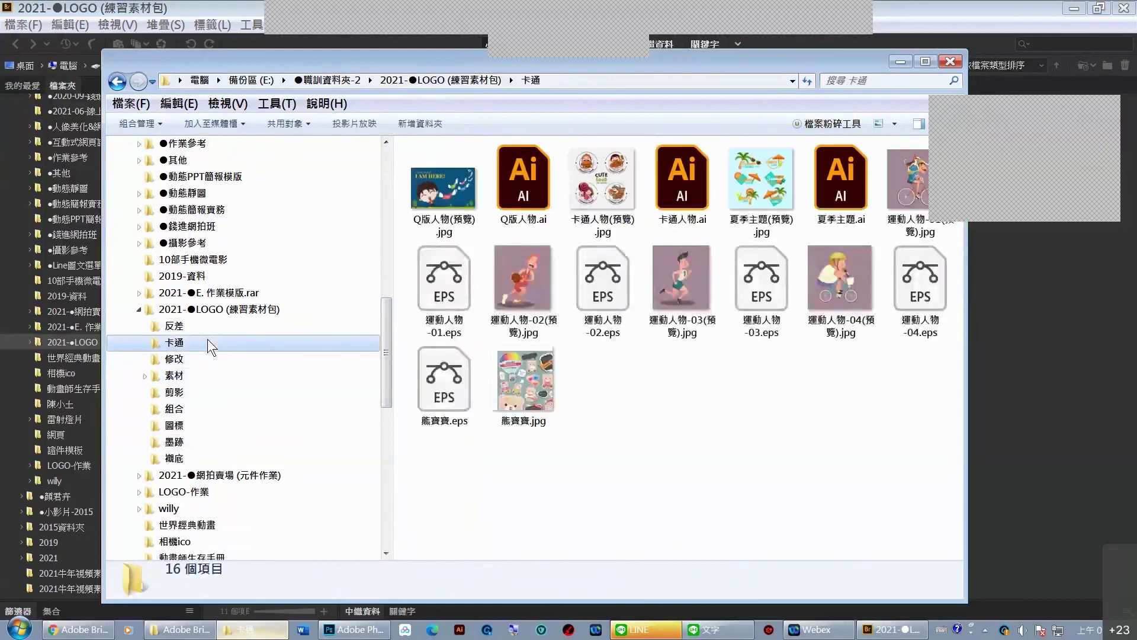
{"action": "left_click", "coordinate": [199, 355]}
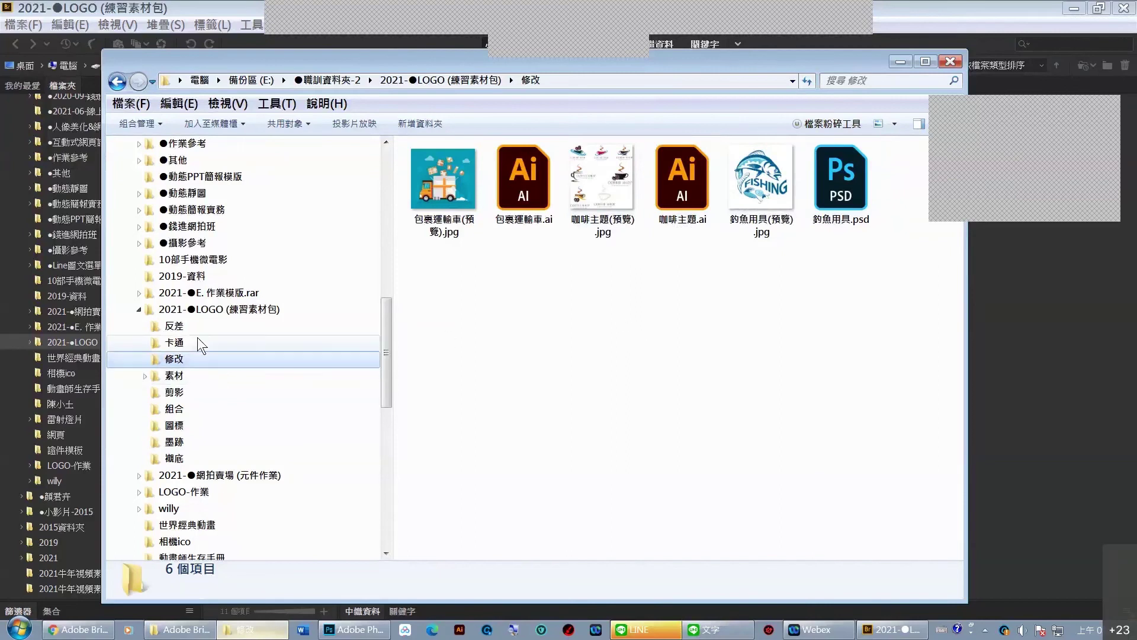
{"action": "left_click", "coordinate": [1062, 395]}
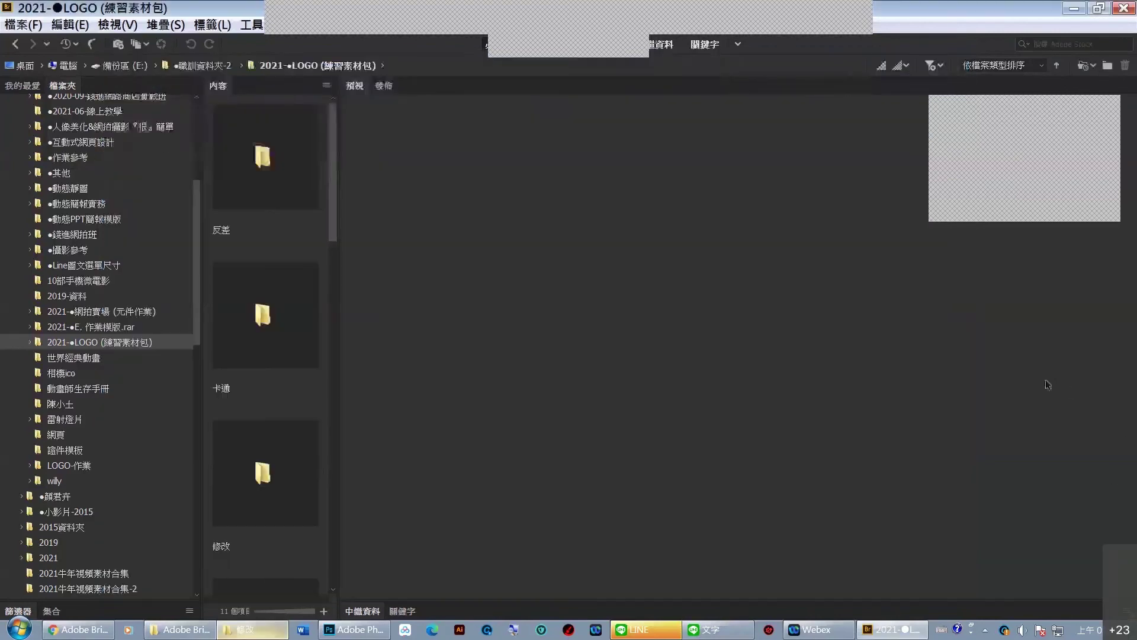
Open the 反差 folder in Bridge and preview 三種小動物.ai and 動物的標誌.eps.
{"action": "left_click", "coordinate": [31, 343]}
{"action": "left_click", "coordinate": [71, 304]}
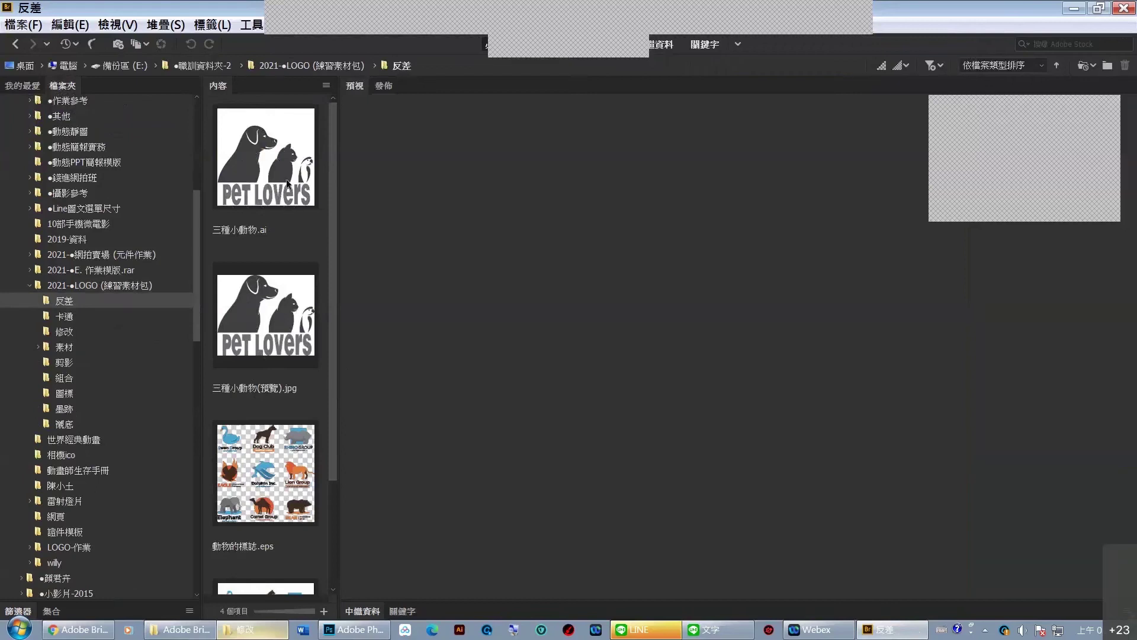
{"action": "left_click", "coordinate": [287, 181]}
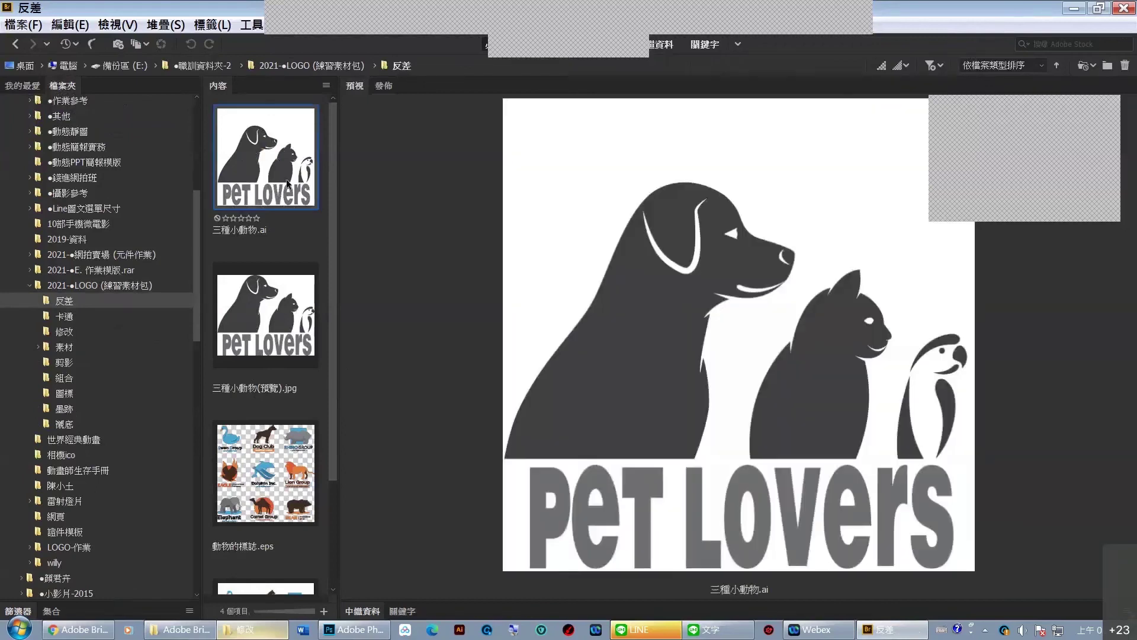
{"action": "left_click", "coordinate": [280, 498]}
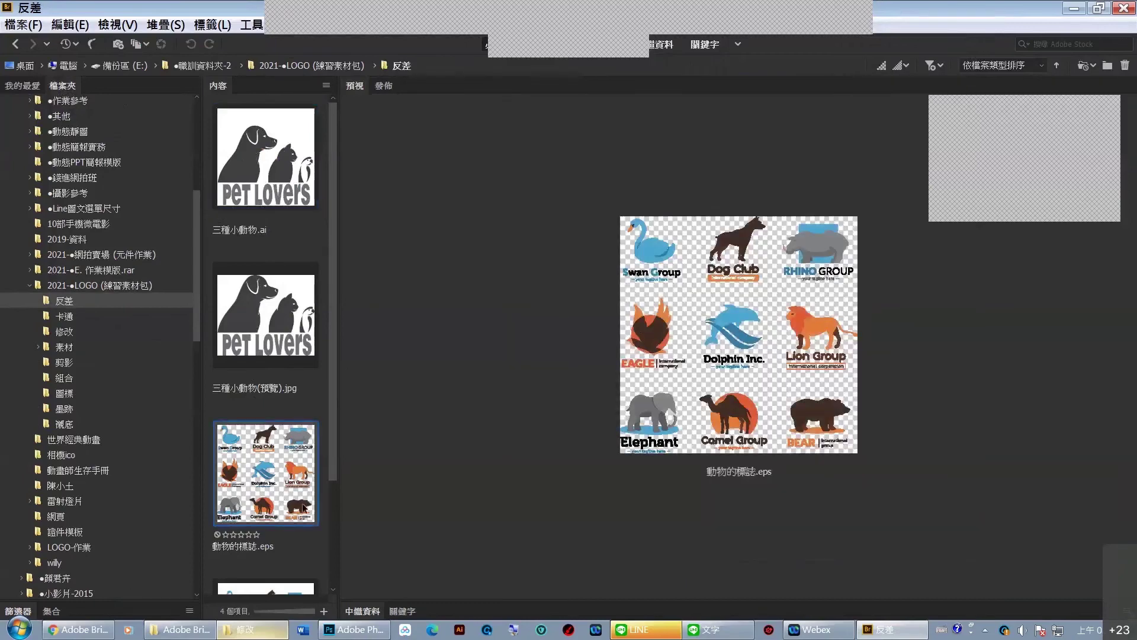
{"action": "left_click_drag", "start_coordinate": [336, 452], "coordinate": [337, 539]}
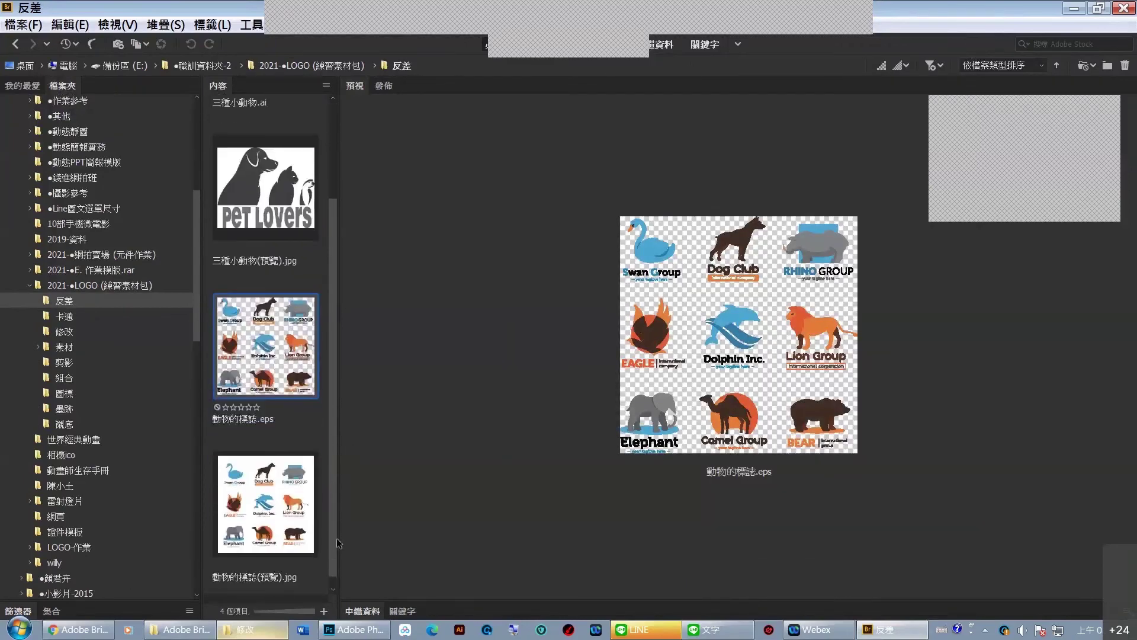
Open the 修改 folder, preview 釣魚用具.psd, and bring the Explorer 修改 window forward.
{"action": "left_click", "coordinate": [71, 332]}
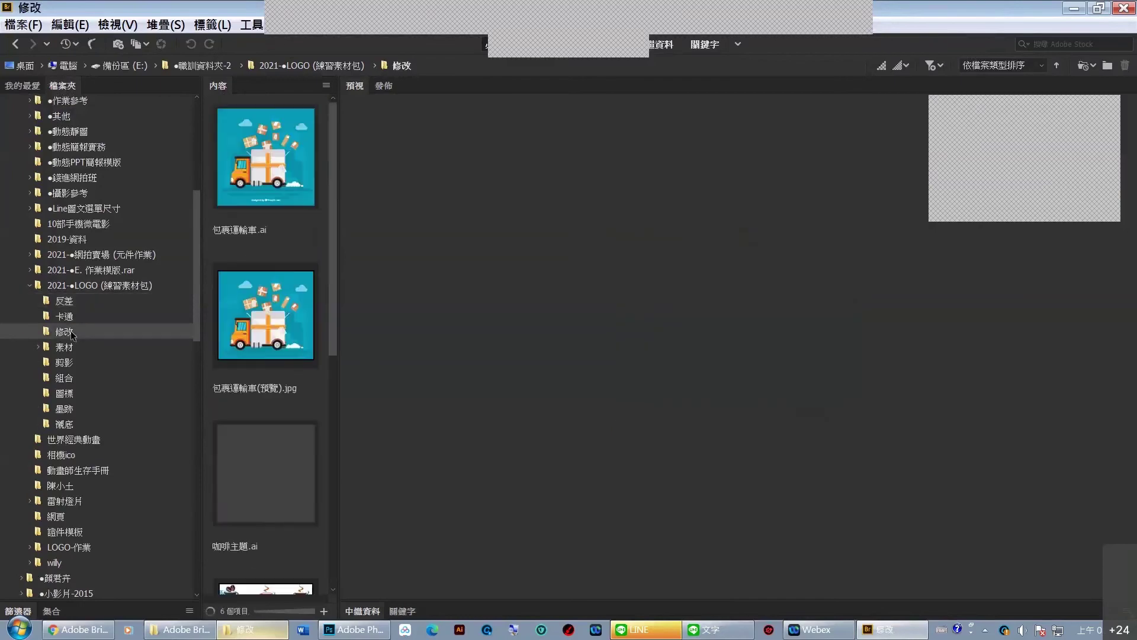
{"action": "left_click_drag", "start_coordinate": [328, 315], "coordinate": [346, 523]}
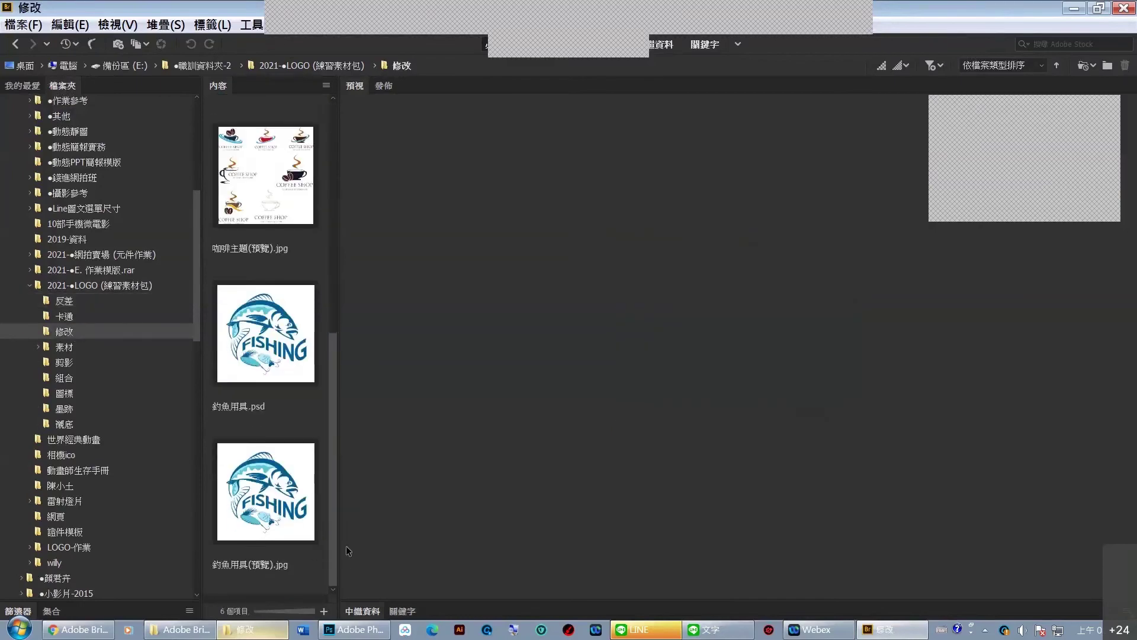
{"action": "left_click", "coordinate": [261, 334]}
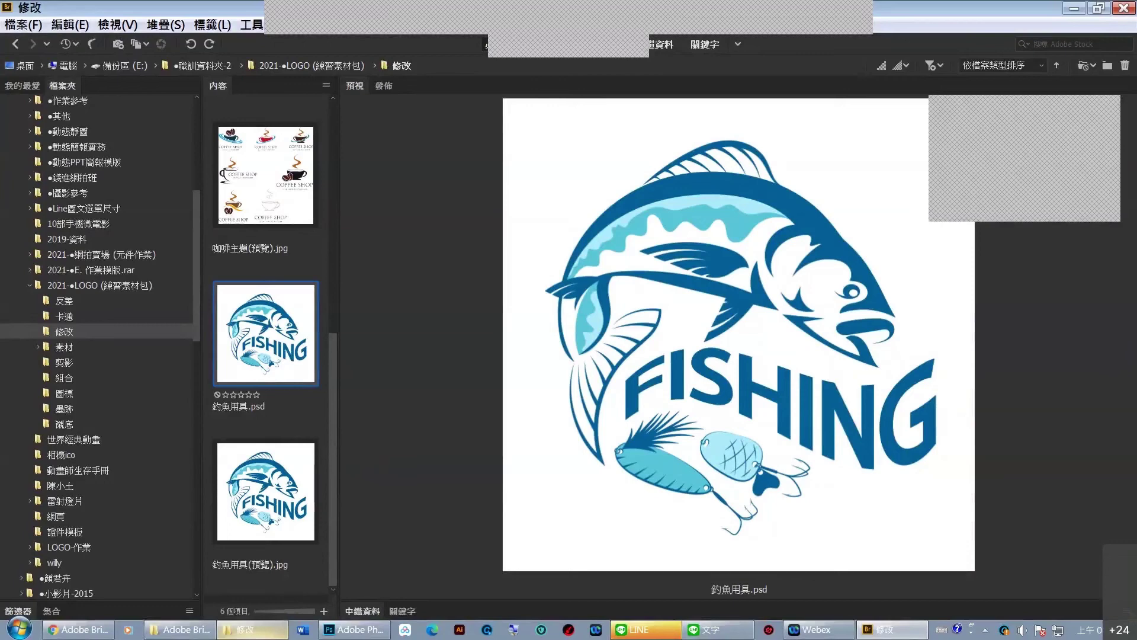
{"action": "left_click", "coordinate": [252, 633]}
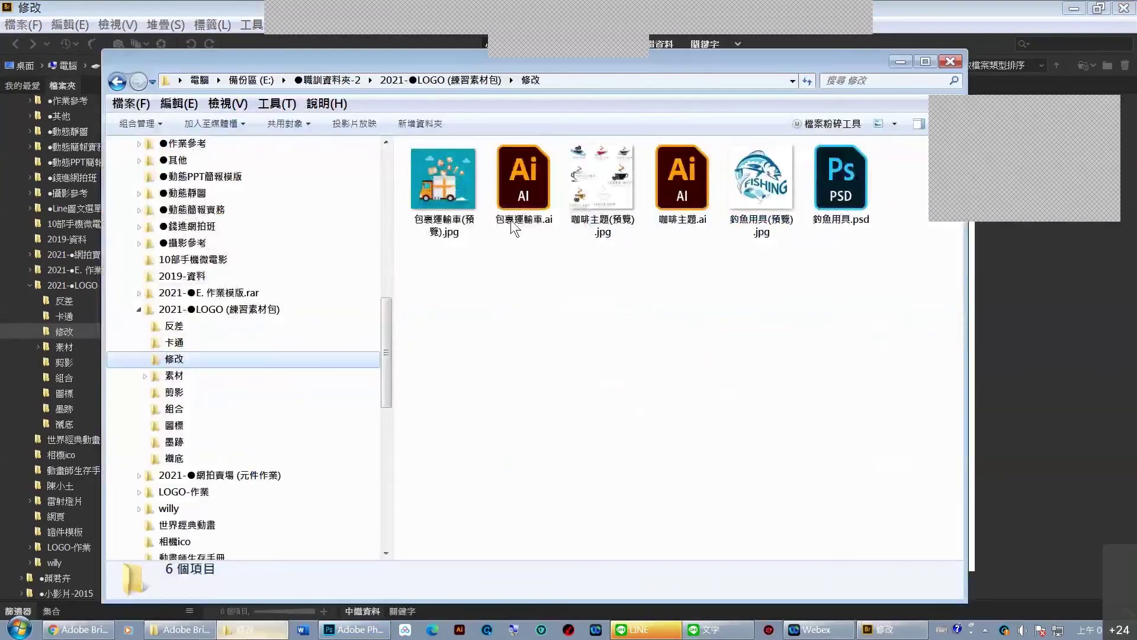
Select 包裹運輸車.ai in the Explorer 修改 folder, then return to Bridge.
{"action": "left_click", "coordinate": [527, 204]}
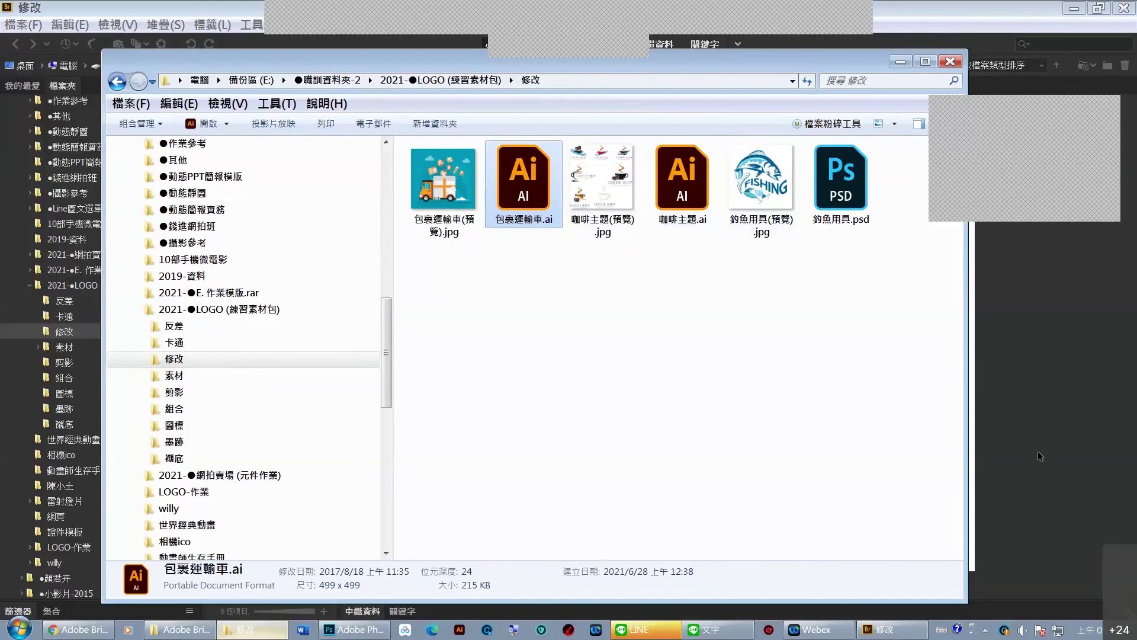
{"action": "left_click", "coordinate": [1053, 480]}
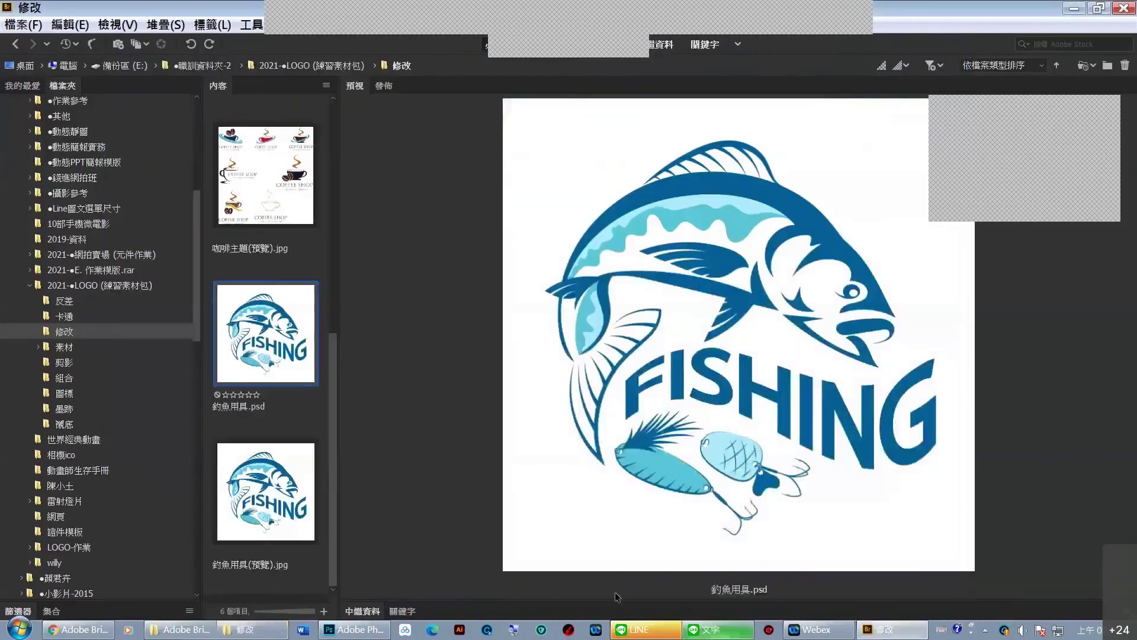
Switch to Photoshop and highlight the layer-duplication lines 15–16 in the 文字 lesson notes.
{"action": "left_click", "coordinate": [358, 631]}
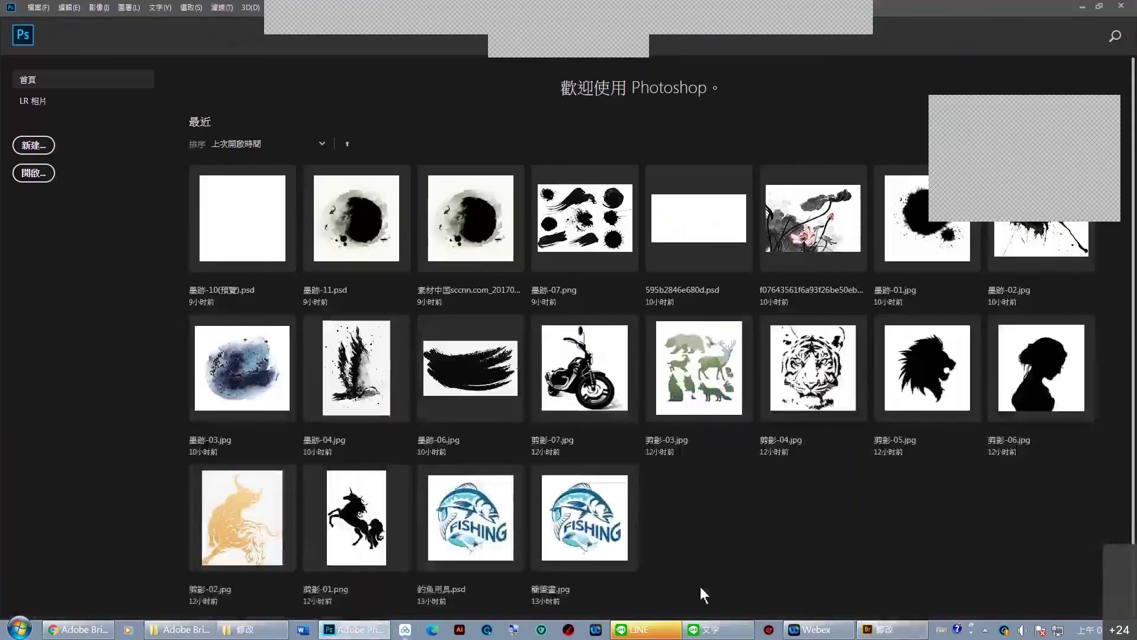
{"action": "left_click", "coordinate": [728, 631]}
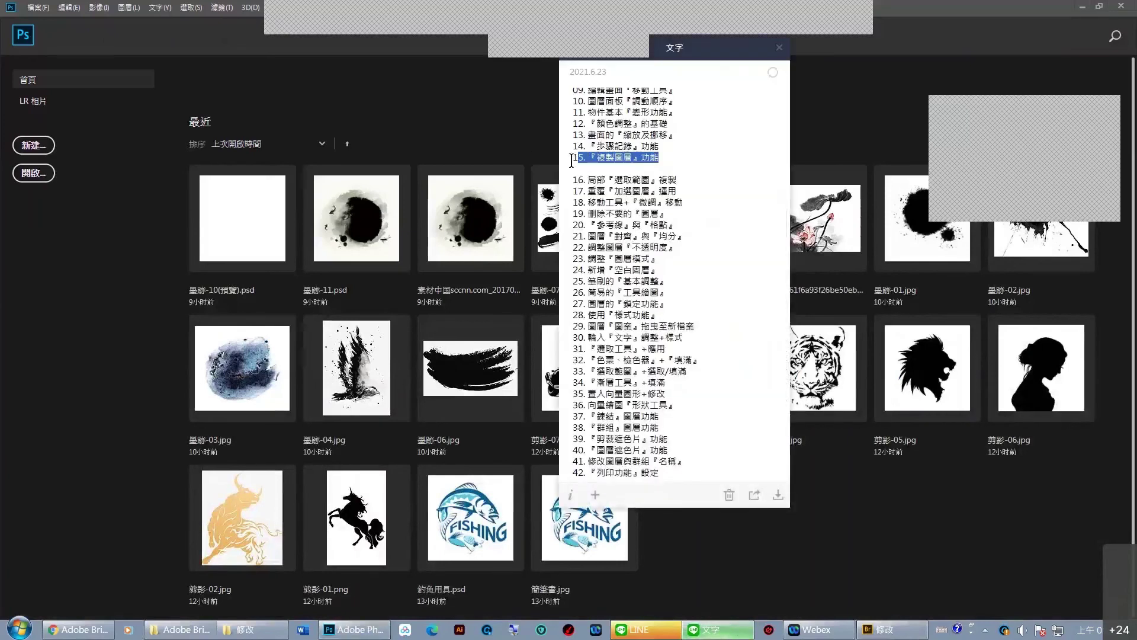
{"action": "left_click_drag", "start_coordinate": [659, 157], "coordinate": [570, 158]}
{"action": "left_click_drag", "start_coordinate": [687, 180], "coordinate": [589, 183]}
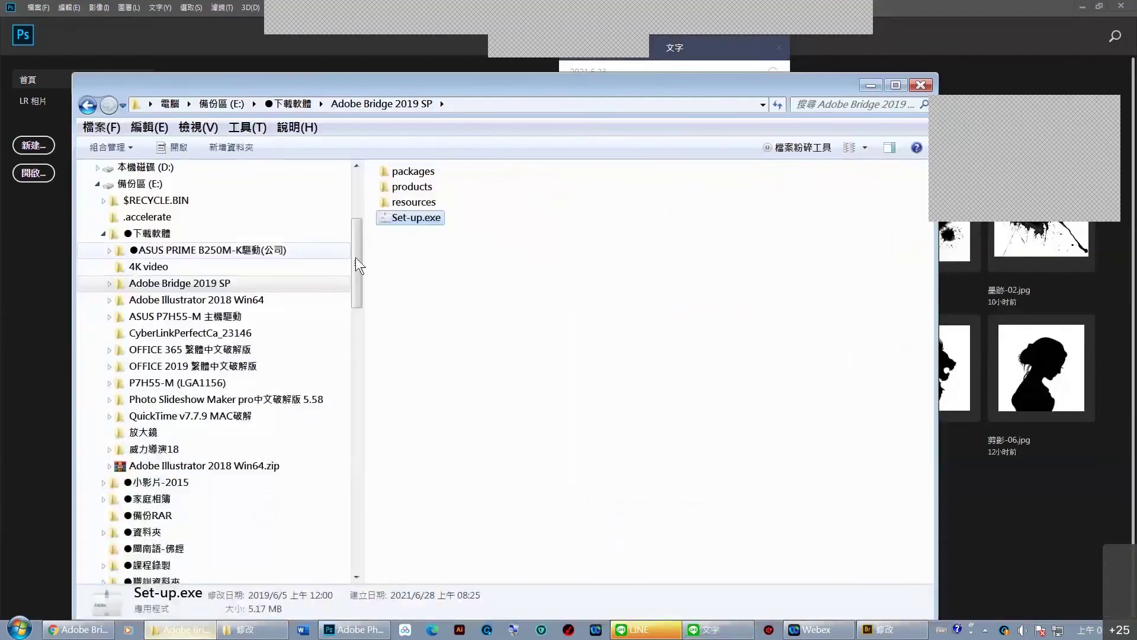
Navigate Explorer through 2019-講義 > A. 課程單元 to 03單元 and open 001.psd in Photoshop.
{"action": "mouse_move", "coordinate": [358, 257]}
{"action": "left_mouse_down"}
{"action": "mouse_move", "coordinate": [357, 287]}
{"action": "mouse_move", "coordinate": [354, 246]}
{"action": "left_mouse_up"}
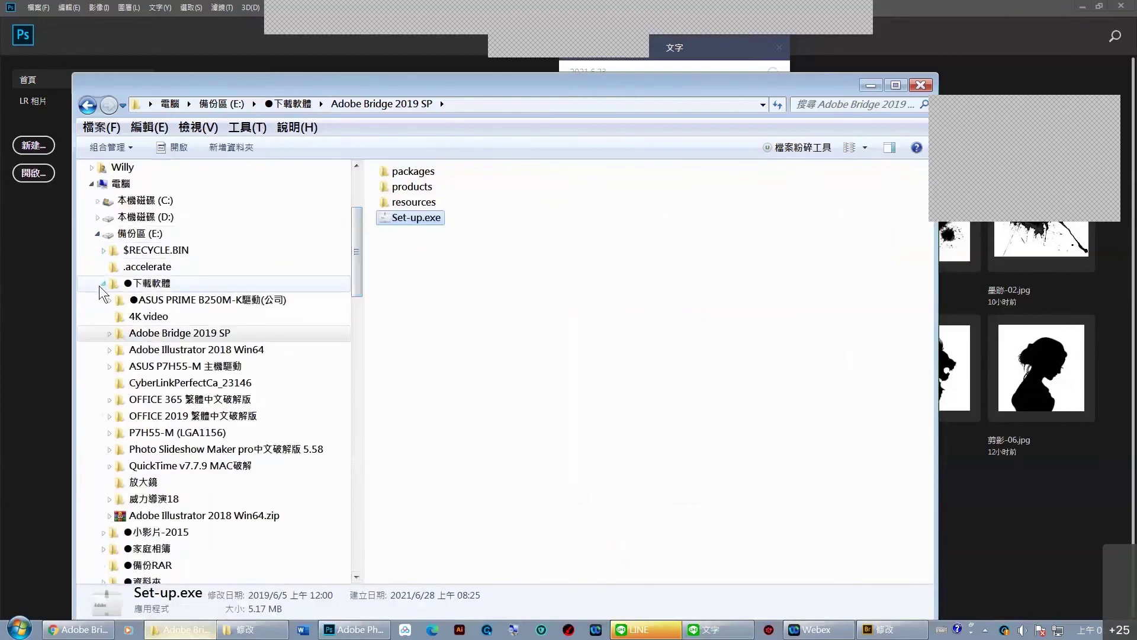
{"action": "left_click", "coordinate": [271, 635]}
{"action": "scroll", "coordinate": [389, 307], "scroll_direction": "up", "scroll_amount": 2}
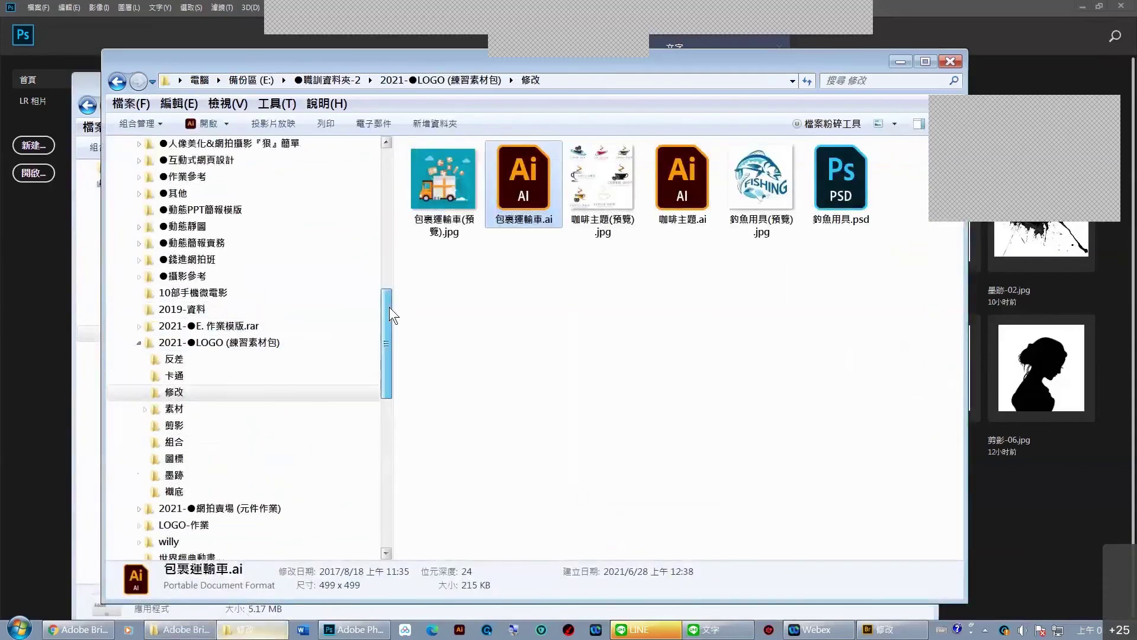
{"action": "scroll", "coordinate": [389, 296], "scroll_direction": "up", "scroll_amount": 2}
{"action": "left_click_drag", "start_coordinate": [389, 296], "coordinate": [389, 276]}
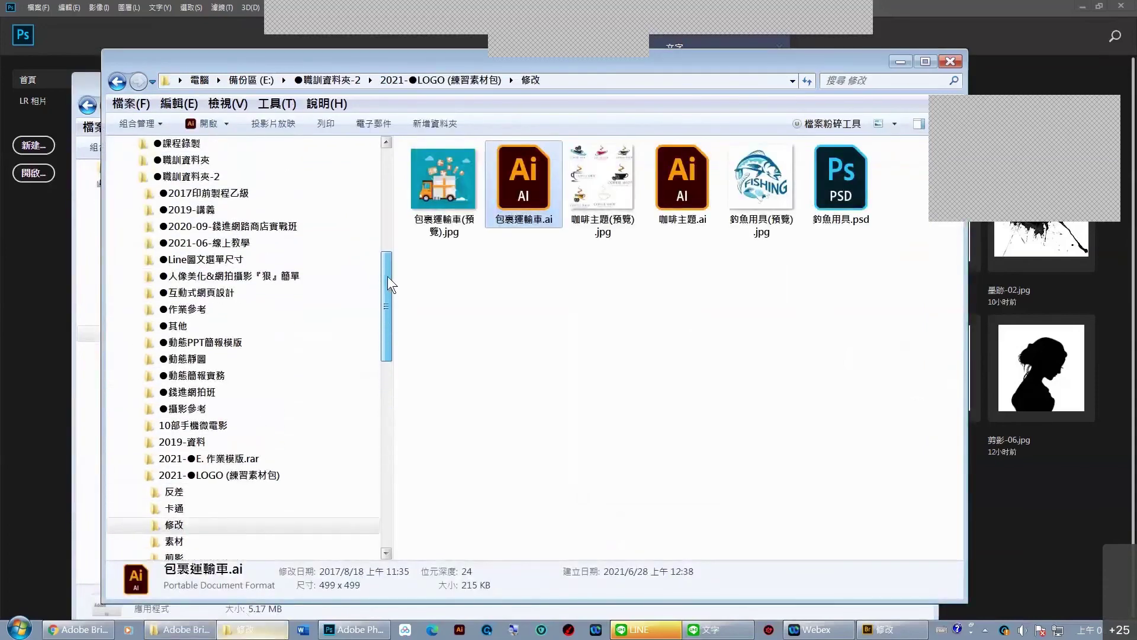
{"action": "left_click", "coordinate": [139, 211]}
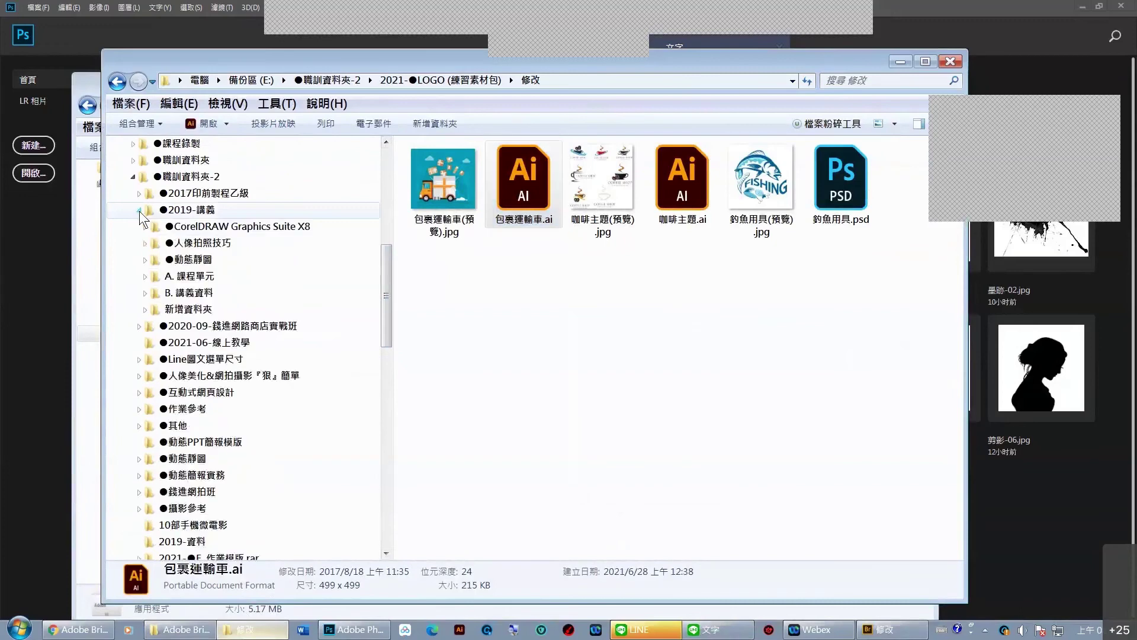
{"action": "left_click", "coordinate": [145, 276]}
{"action": "left_click", "coordinate": [148, 293]}
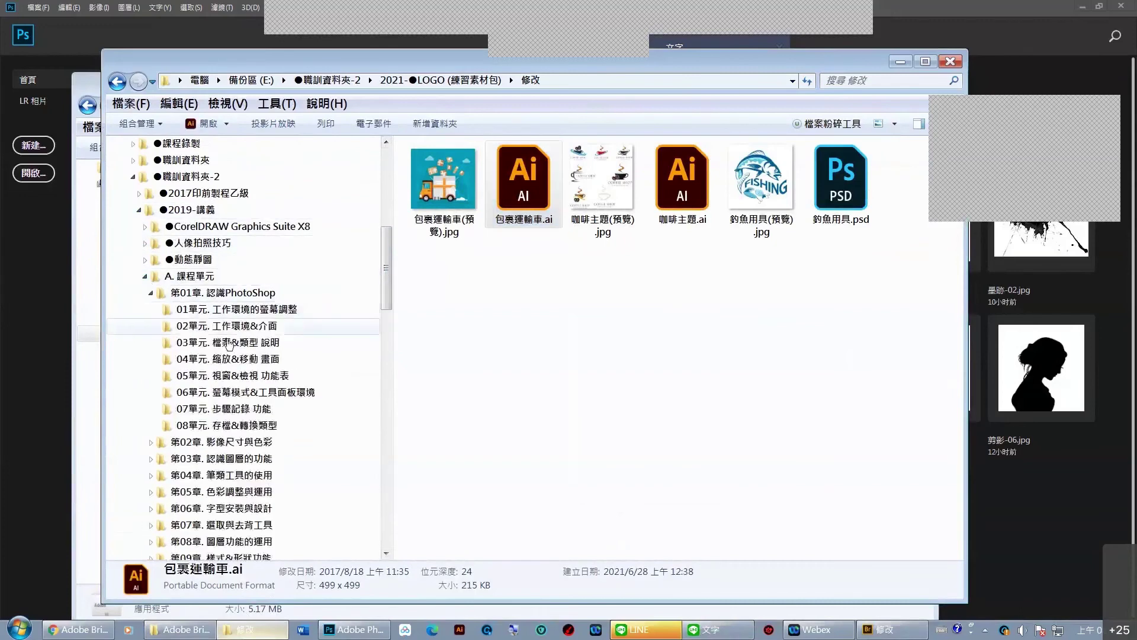
{"action": "left_click", "coordinate": [299, 343]}
{"action": "left_click", "coordinate": [457, 187]}
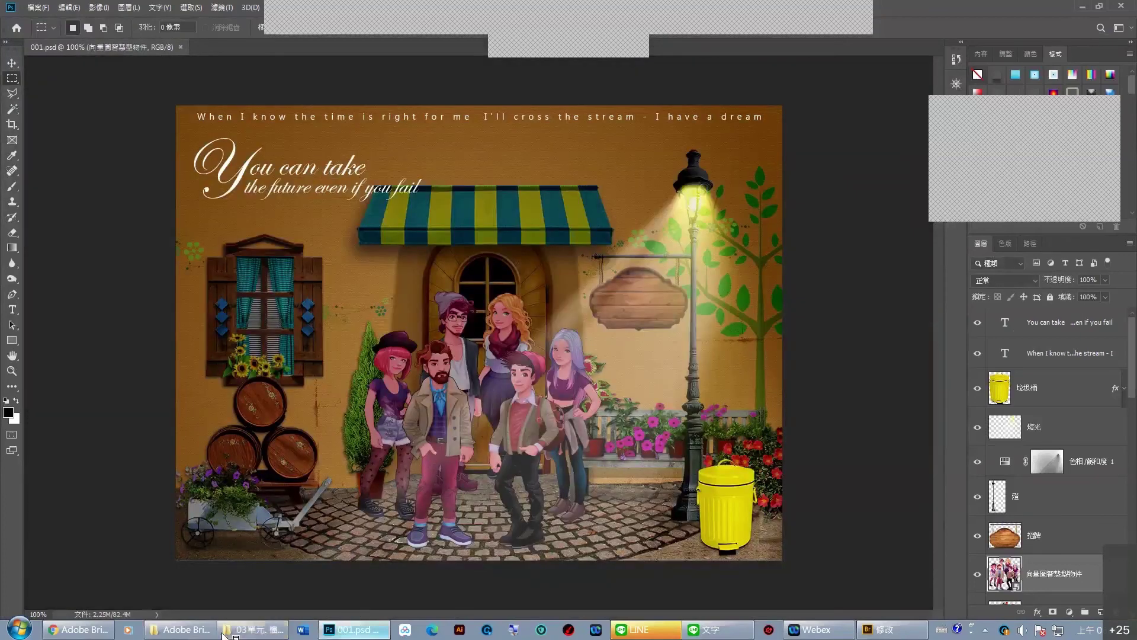
Drag 001.psd from the 03單元 folder into the LINE chat, then return to Photoshop.
{"action": "left_click", "coordinate": [265, 633]}
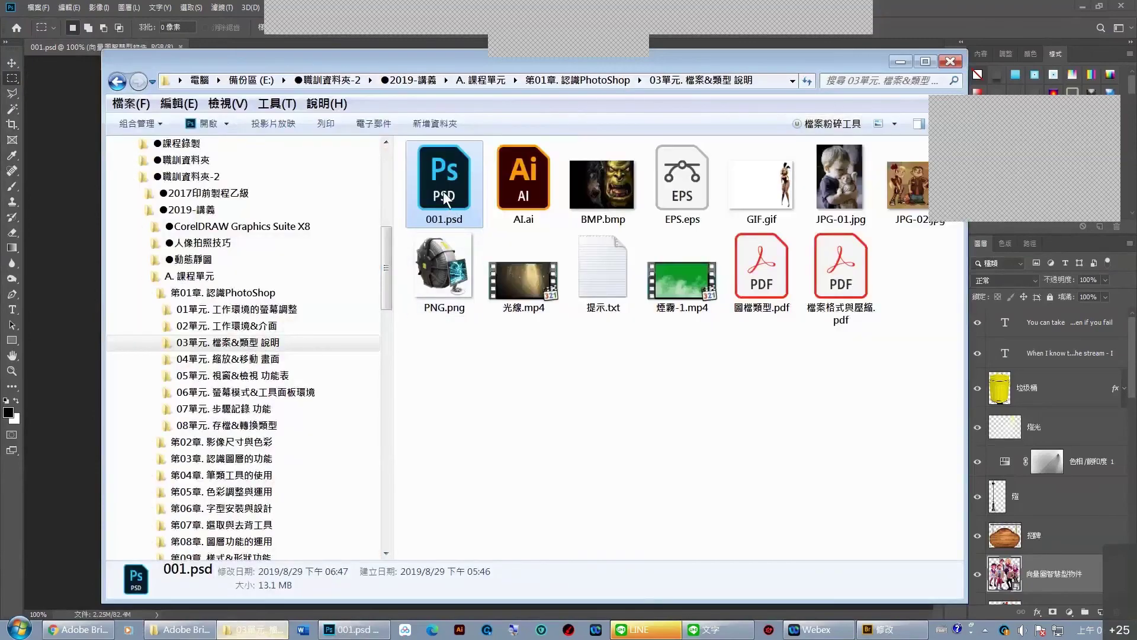
{"action": "left_click_drag", "start_coordinate": [443, 191], "coordinate": [960, 468]}
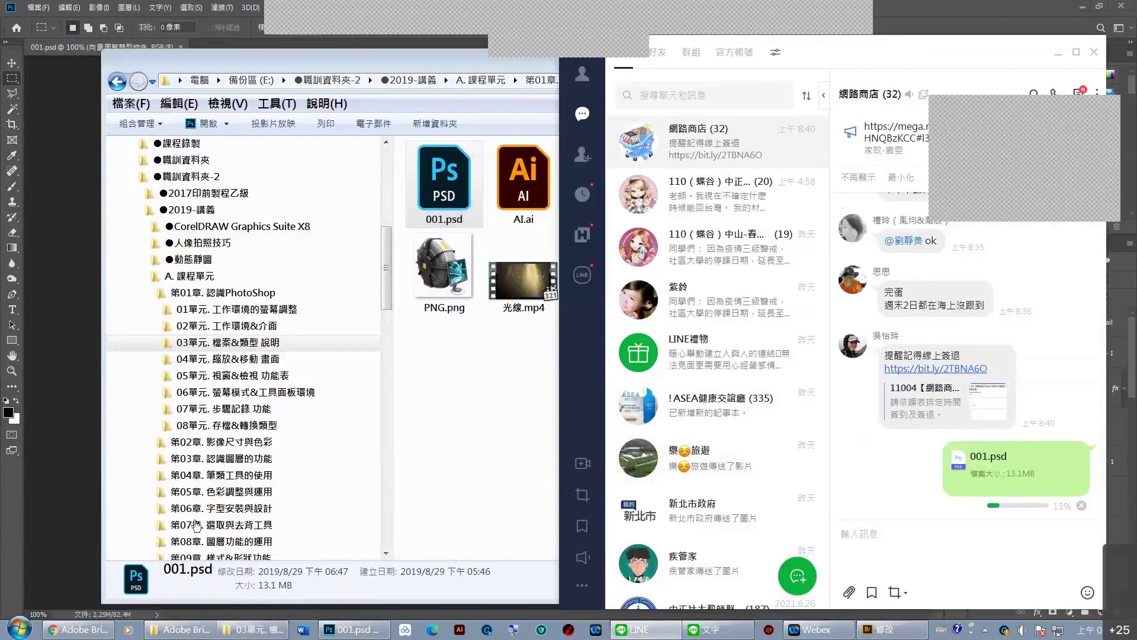
{"action": "left_click", "coordinate": [17, 547]}
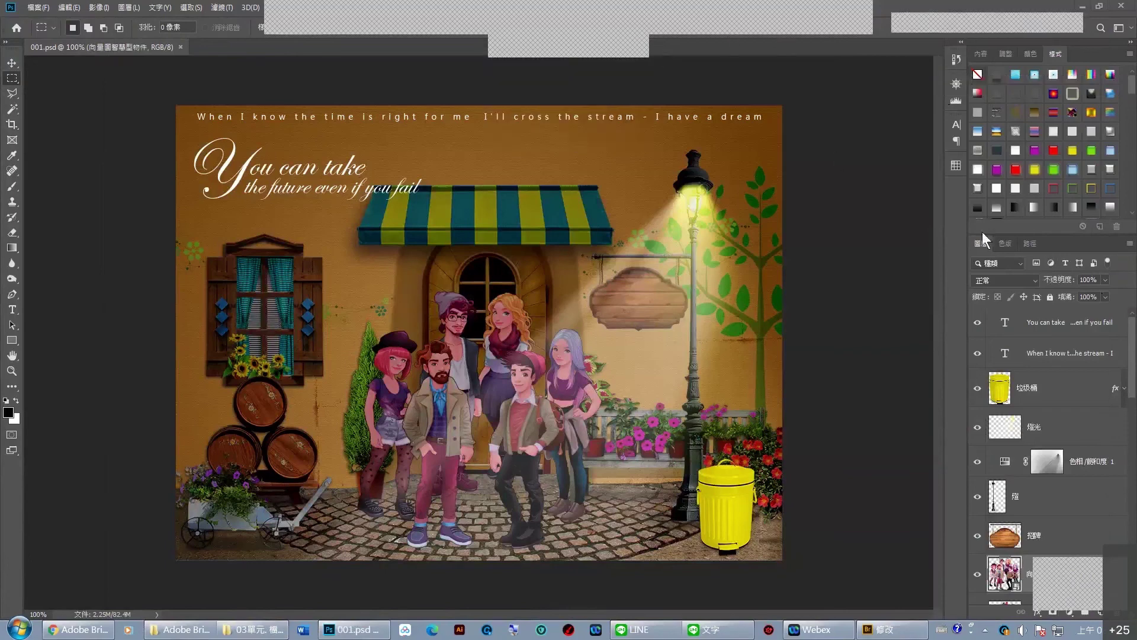
Hide the 色相/飽和度 1 and 燈光 layers, then marquee the wooden signboard on 招牌.
{"action": "scroll", "coordinate": [1047, 507], "scroll_direction": "down", "scroll_amount": 3}
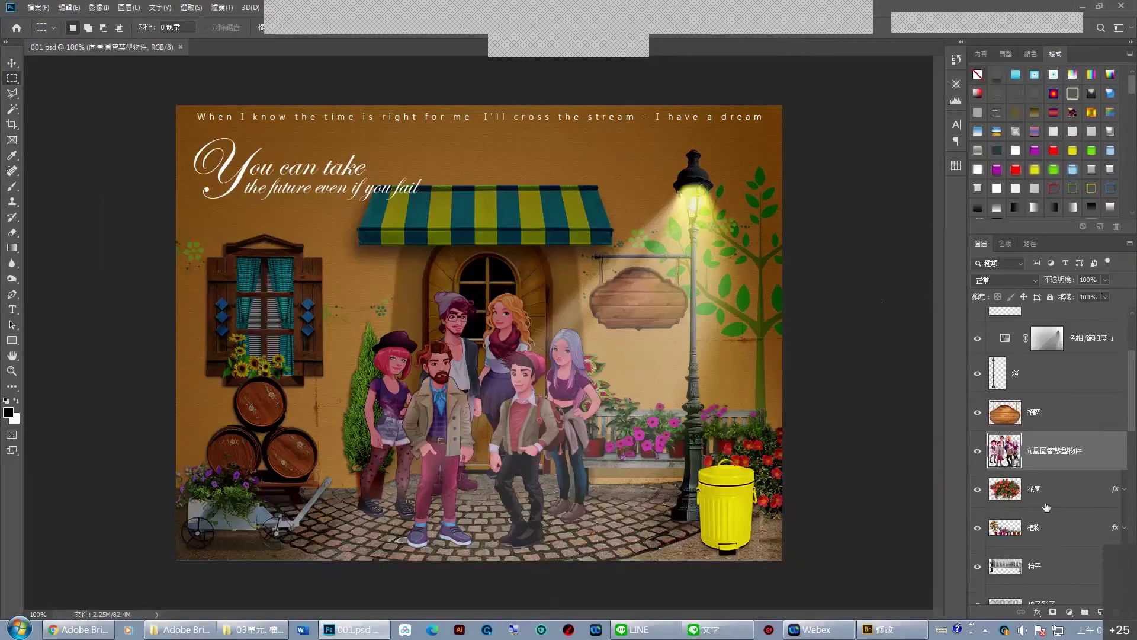
{"action": "scroll", "coordinate": [1047, 507], "scroll_direction": "up", "scroll_amount": 4}
{"action": "scroll", "coordinate": [1019, 492], "scroll_direction": "down", "scroll_amount": 2}
{"action": "scroll", "coordinate": [1001, 483], "scroll_direction": "down", "scroll_amount": 1}
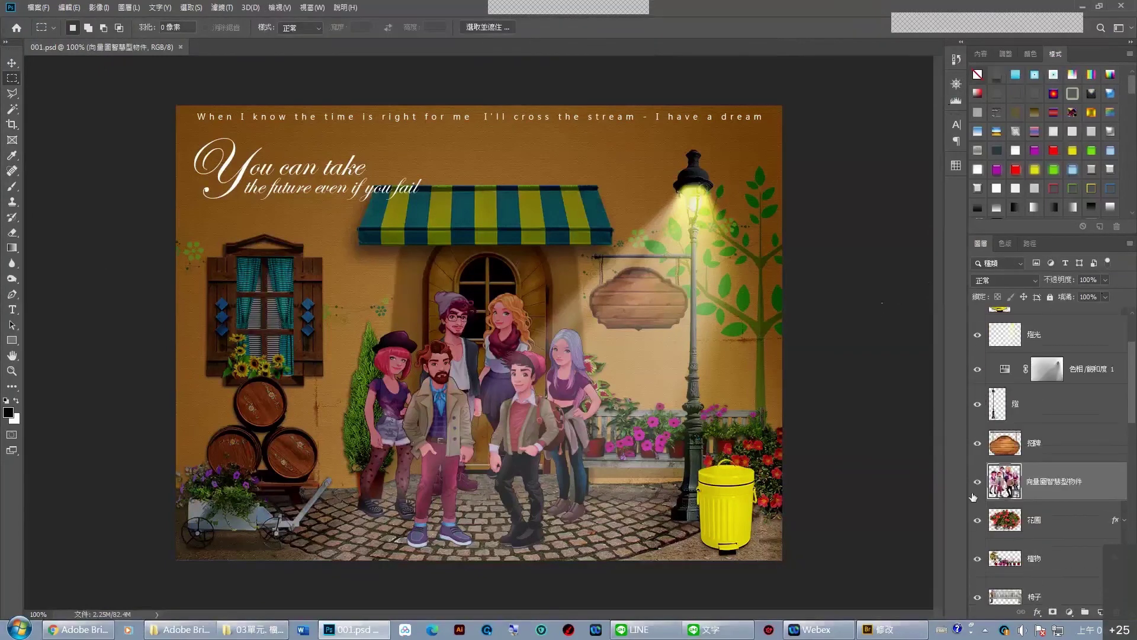
{"action": "left_click", "coordinate": [977, 369]}
{"action": "left_click", "coordinate": [977, 335]}
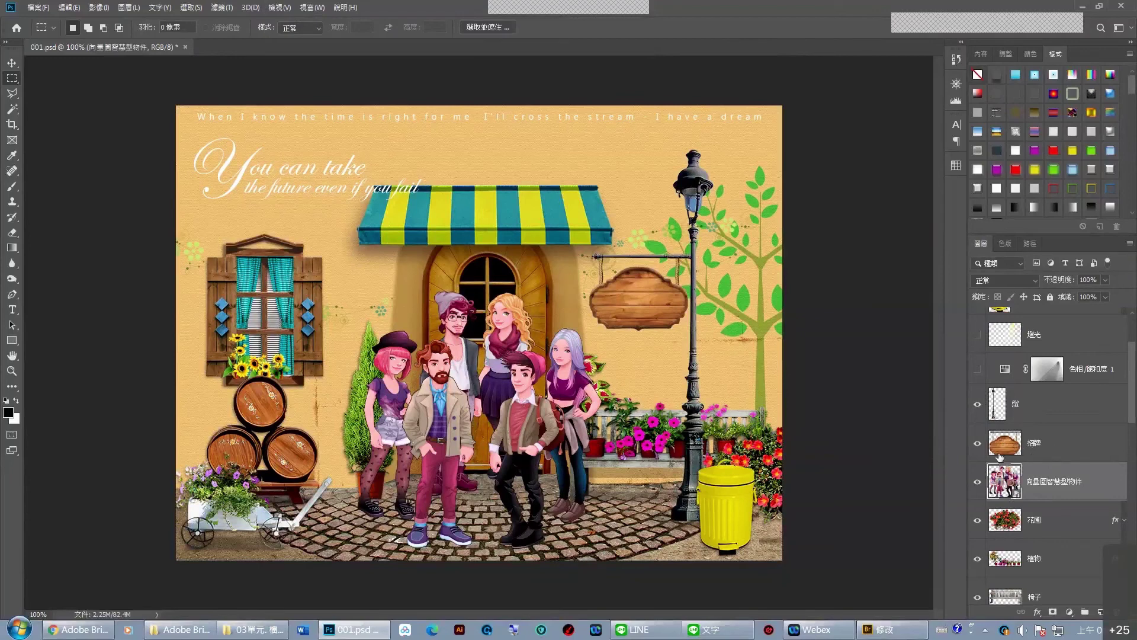
{"action": "left_click", "coordinate": [1064, 449]}
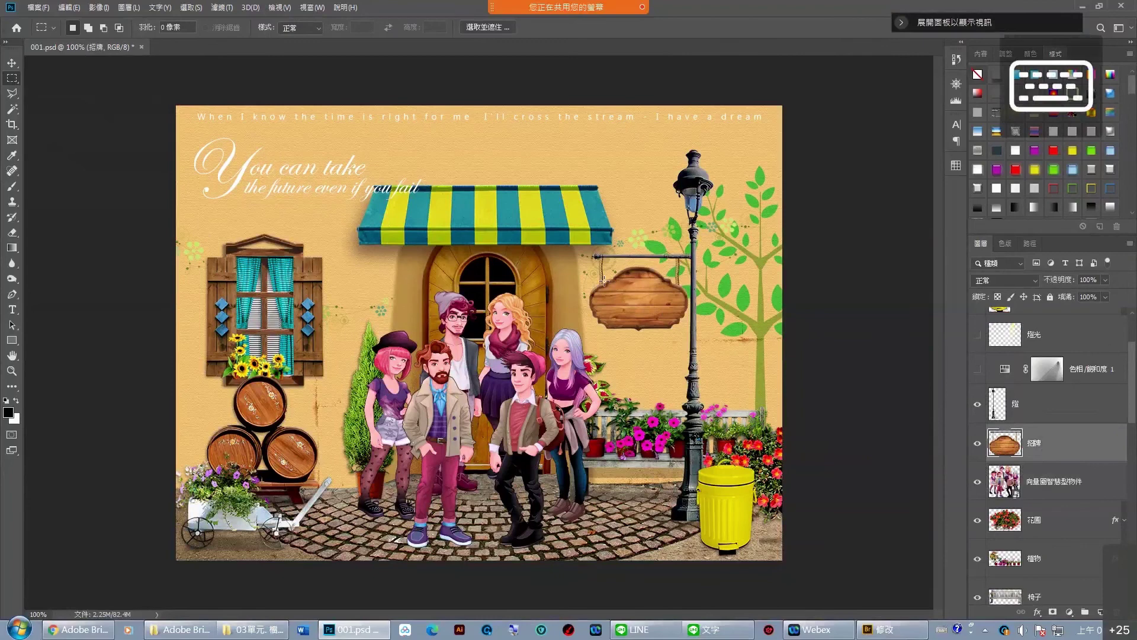
{"action": "left_click_drag", "start_coordinate": [604, 280], "coordinate": [674, 323]}
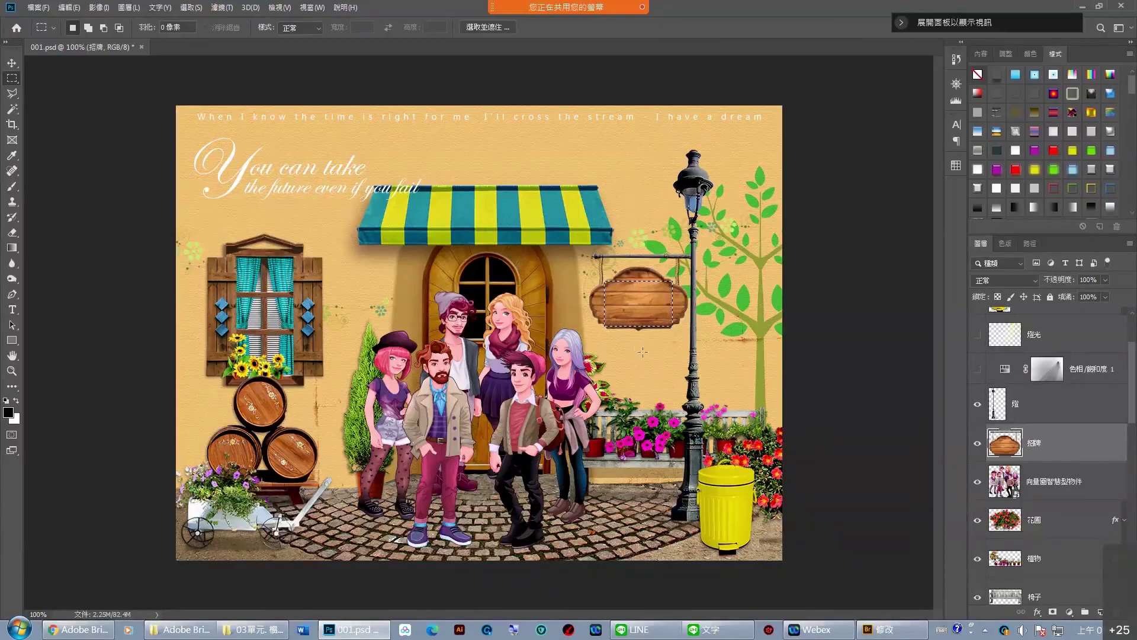
Copy a rectangular part of the wooden signboard onto new layer 圖層 1 with Ctrl+J.
{"action": "left_click", "coordinate": [643, 352]}
{"action": "left_click", "coordinate": [1066, 453]}
{"action": "key", "text": "ctrl+j"}
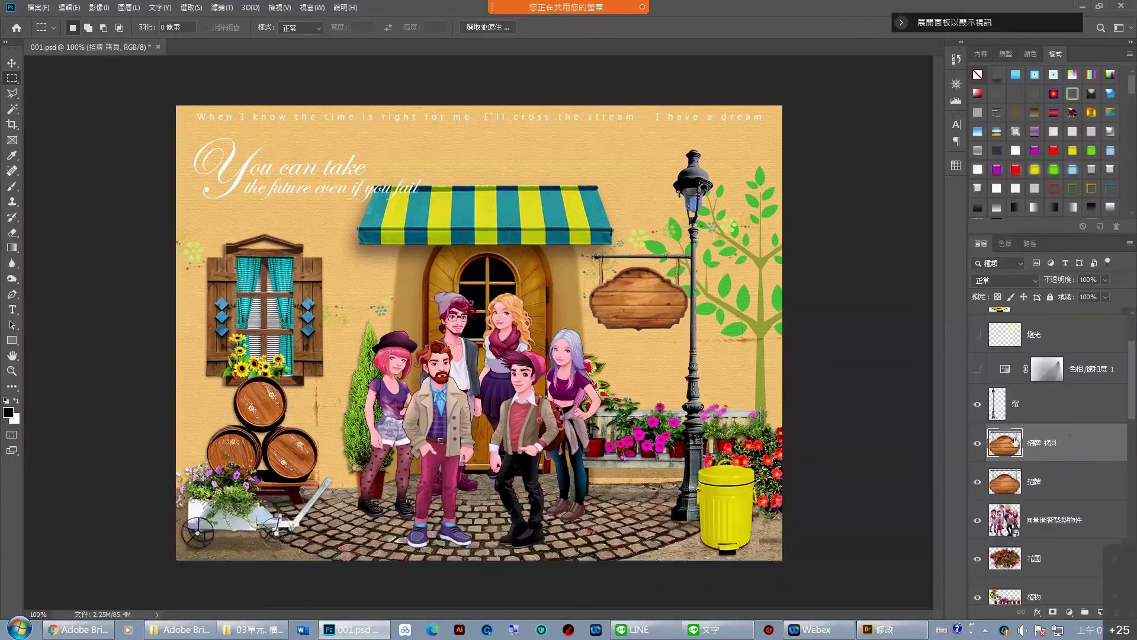
{"action": "key", "text": "ctrl+z"}
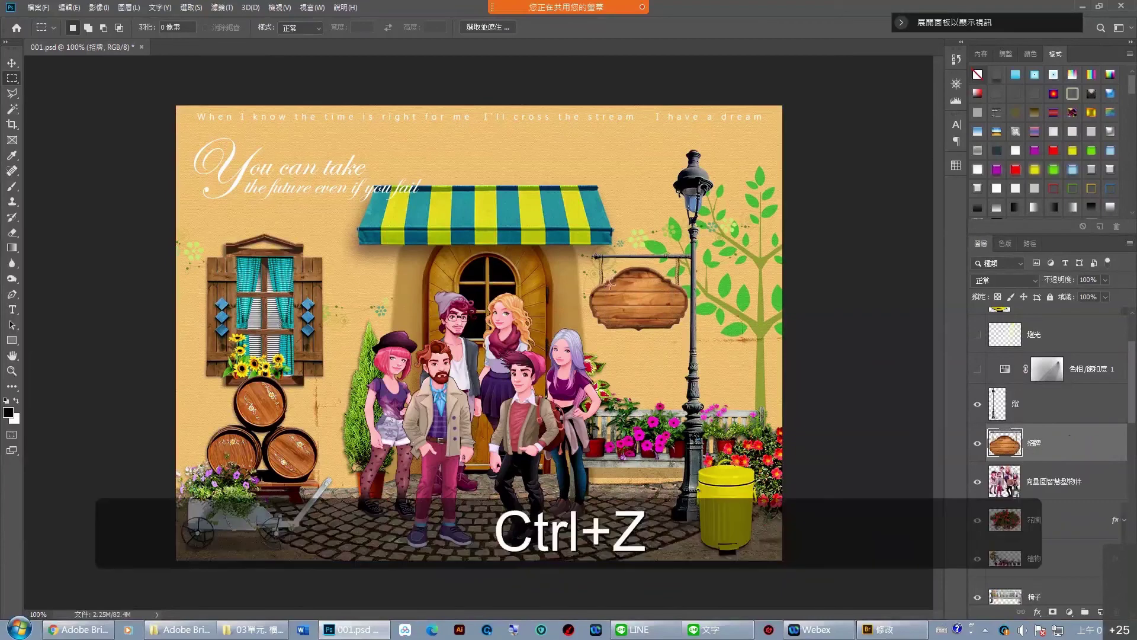
{"action": "left_click_drag", "start_coordinate": [610, 284], "coordinate": [664, 324]}
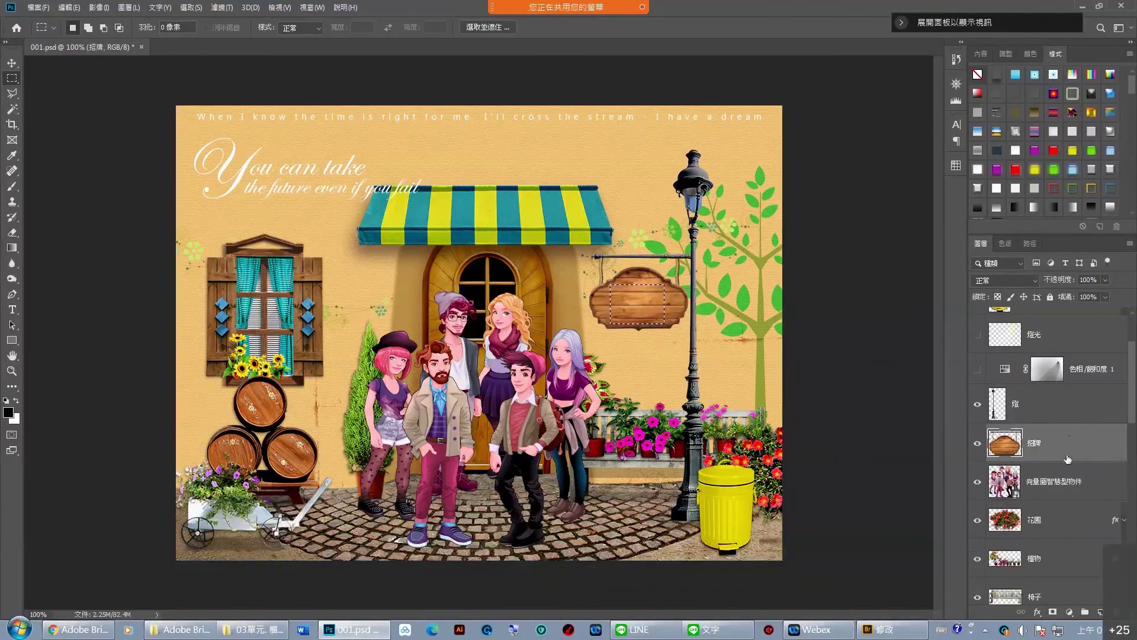
{"action": "key", "text": "ctrl+j"}
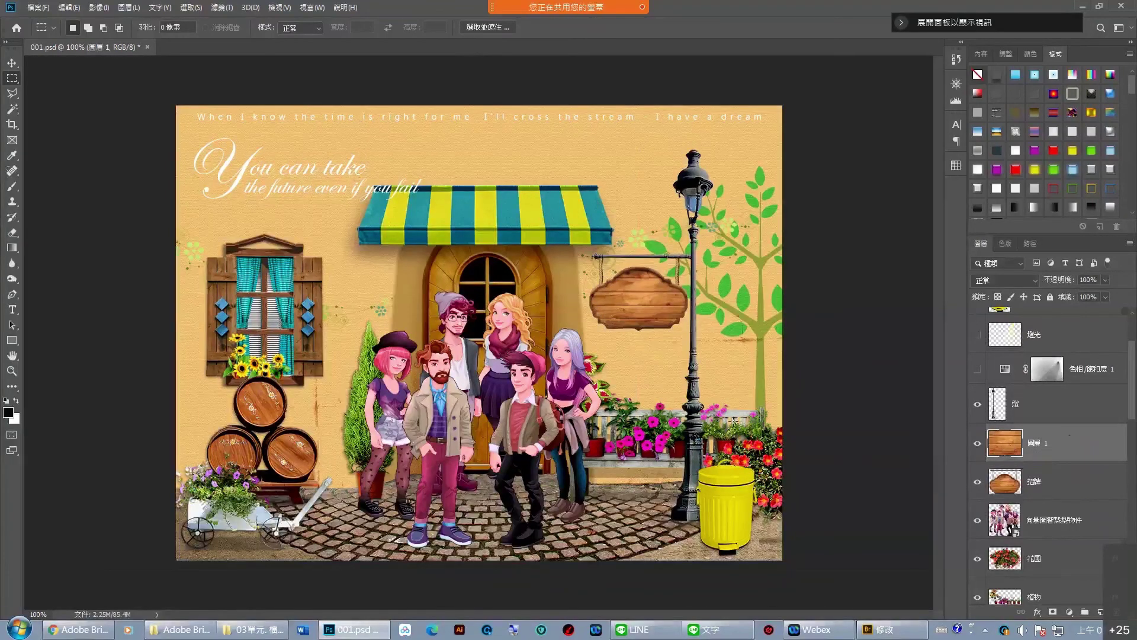
{"action": "mouse_move", "coordinate": [375, 18]}
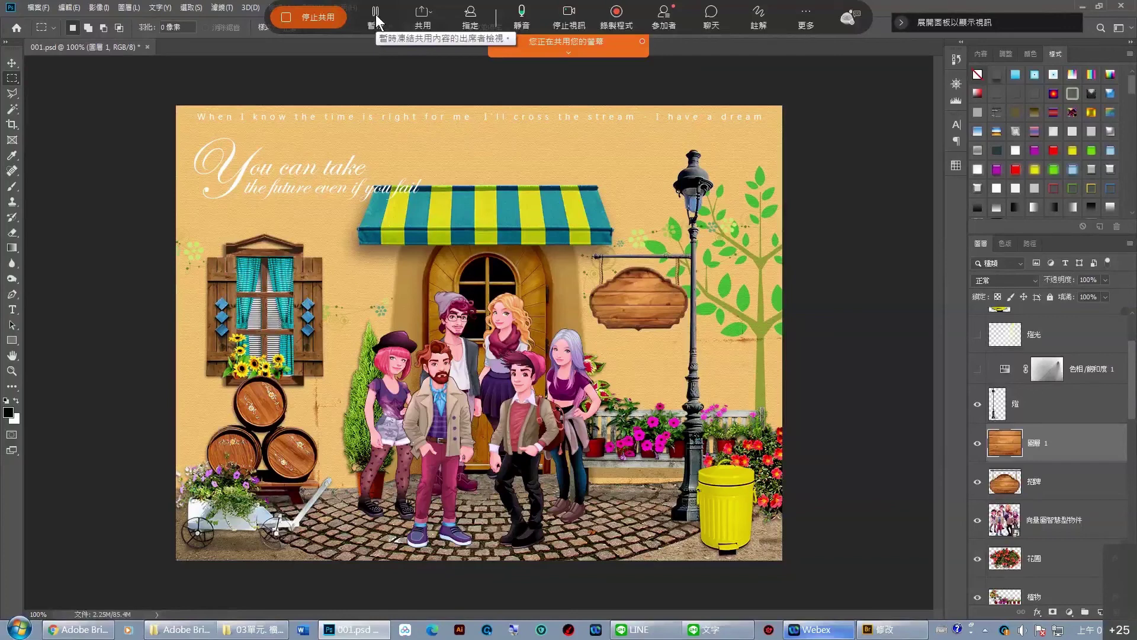
Close the notes popup, undo 圖層 1, clear the selection and reselect the 招牌 layer.
{"action": "left_click", "coordinate": [83, 375]}
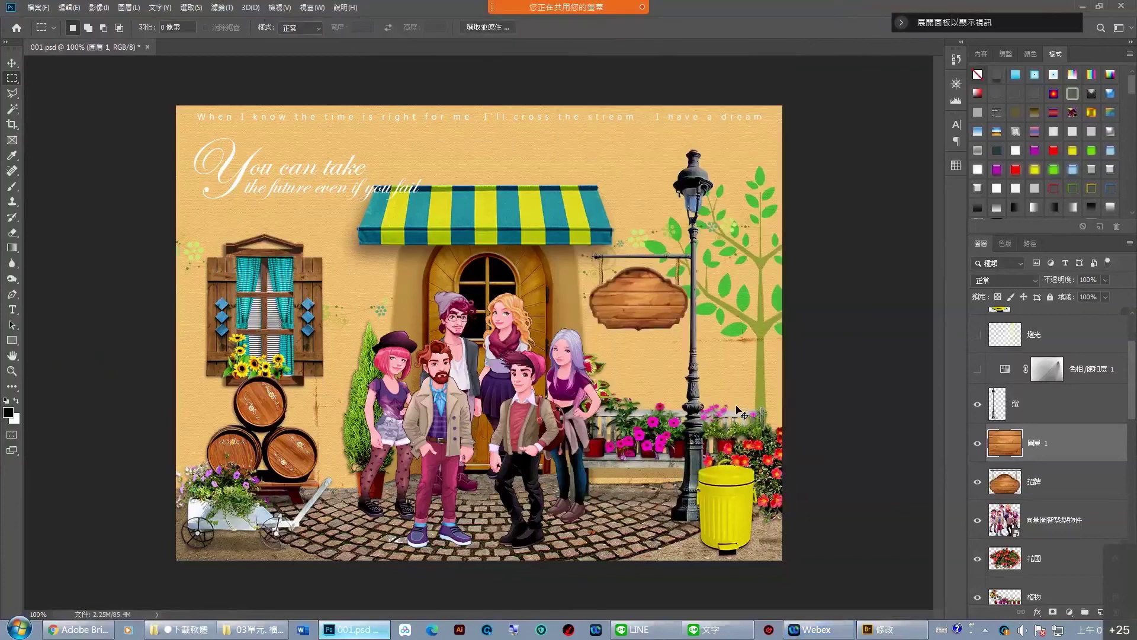
{"action": "key", "text": "ctrl+z"}
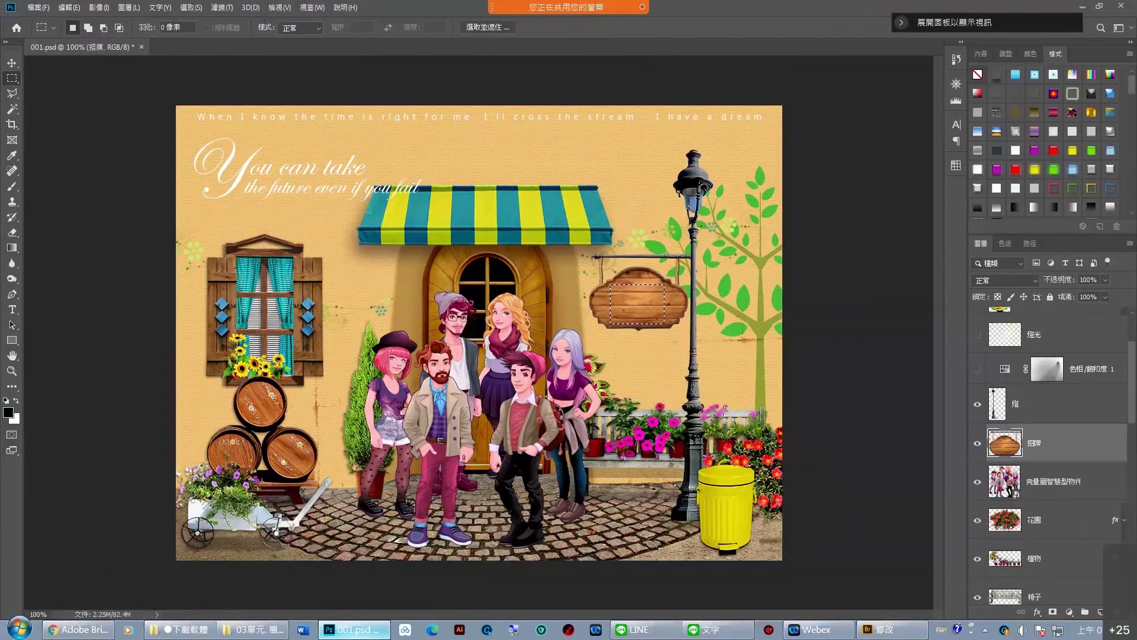
{"action": "left_click", "coordinate": [734, 428]}
{"action": "left_click", "coordinate": [1047, 455]}
Toggle the 植物, 椅子 and 椅子影子 layers off and on to inspect each one.
{"action": "scroll", "coordinate": [1059, 500], "scroll_direction": "down", "scroll_amount": 2}
{"action": "scroll", "coordinate": [1059, 501], "scroll_direction": "down", "scroll_amount": 1}
{"action": "scroll", "coordinate": [1051, 478], "scroll_direction": "down", "scroll_amount": 1}
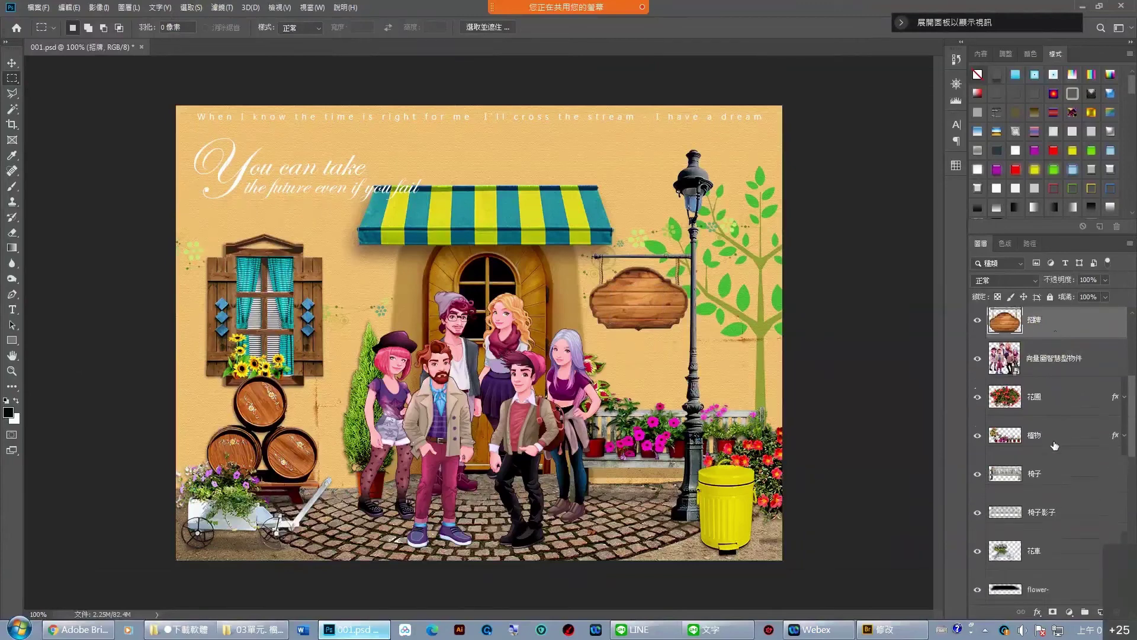
{"action": "left_click", "coordinate": [1053, 439]}
{"action": "left_click", "coordinate": [978, 436]}
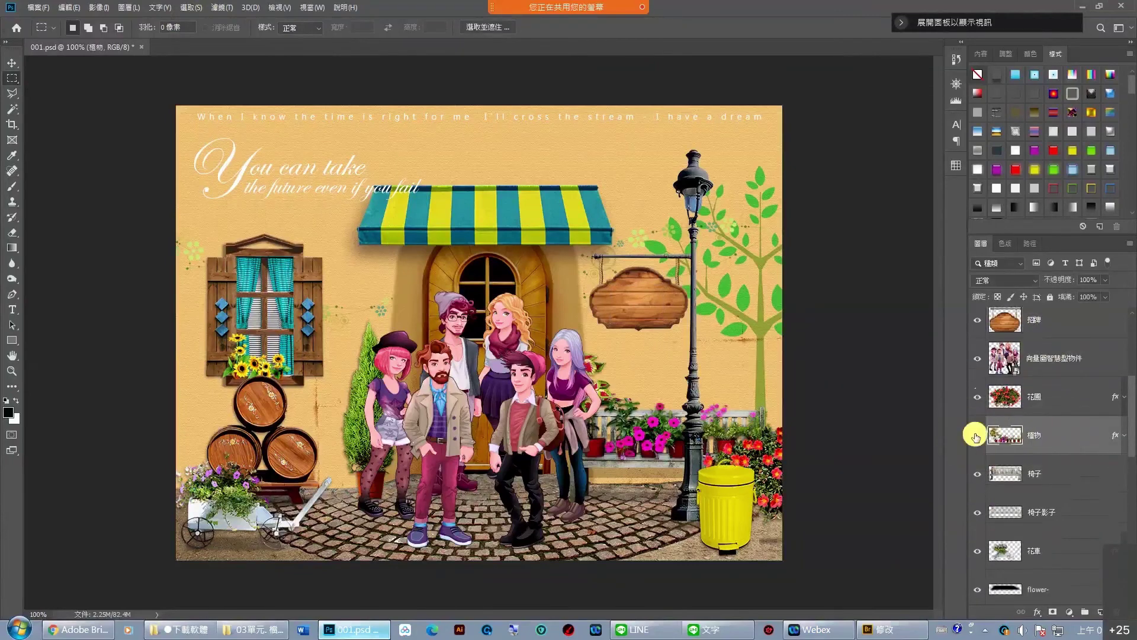
{"action": "left_click", "coordinate": [977, 436]}
{"action": "left_click", "coordinate": [1074, 475]}
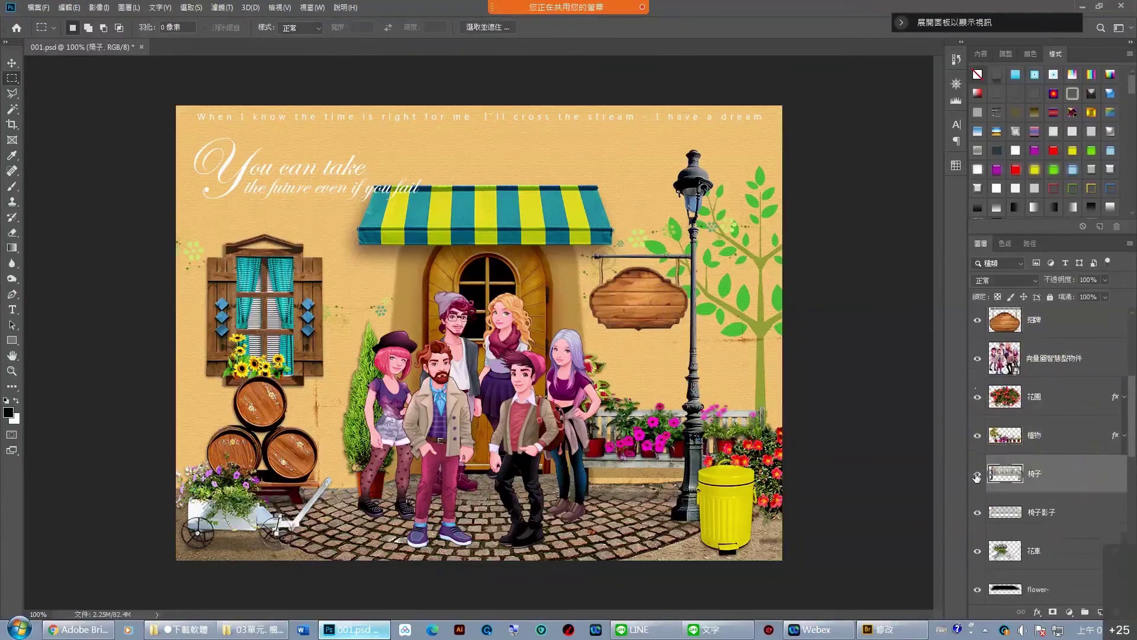
{"action": "left_click", "coordinate": [976, 475]}
{"action": "left_click", "coordinate": [978, 474]}
{"action": "left_click", "coordinate": [978, 474]}
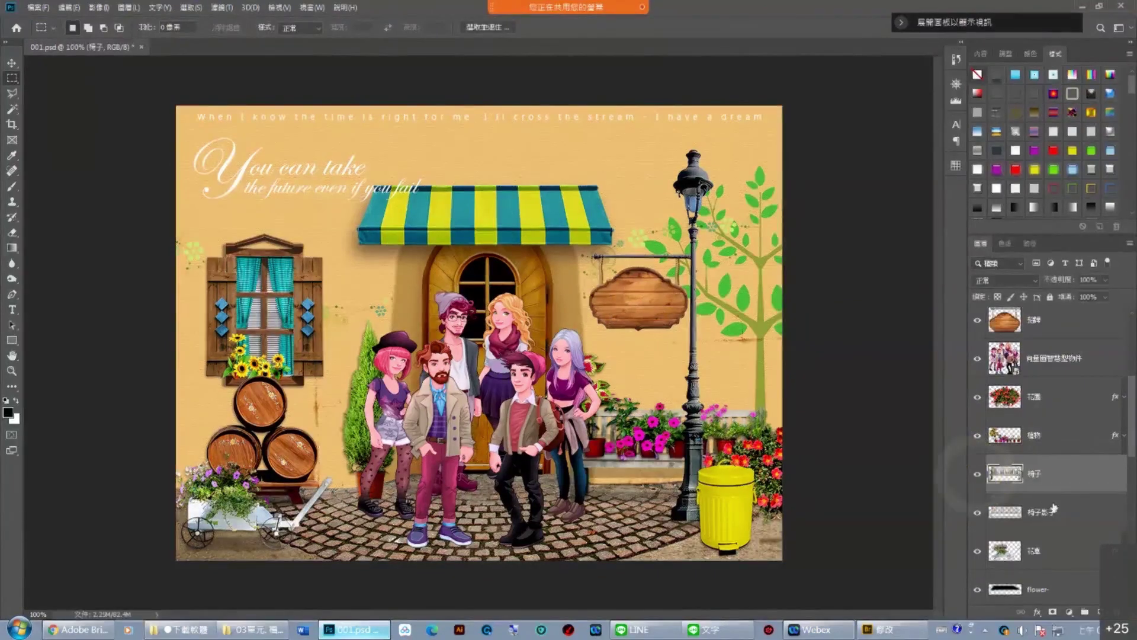
{"action": "left_click", "coordinate": [1075, 521]}
{"action": "left_click", "coordinate": [978, 513]}
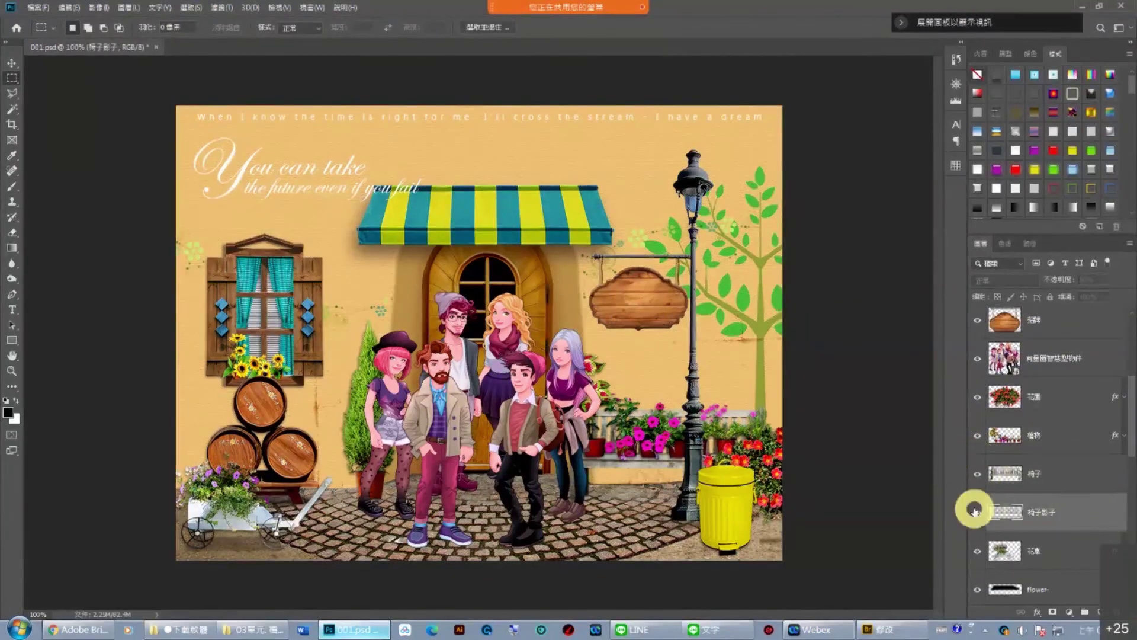
{"action": "left_click", "coordinate": [978, 513]}
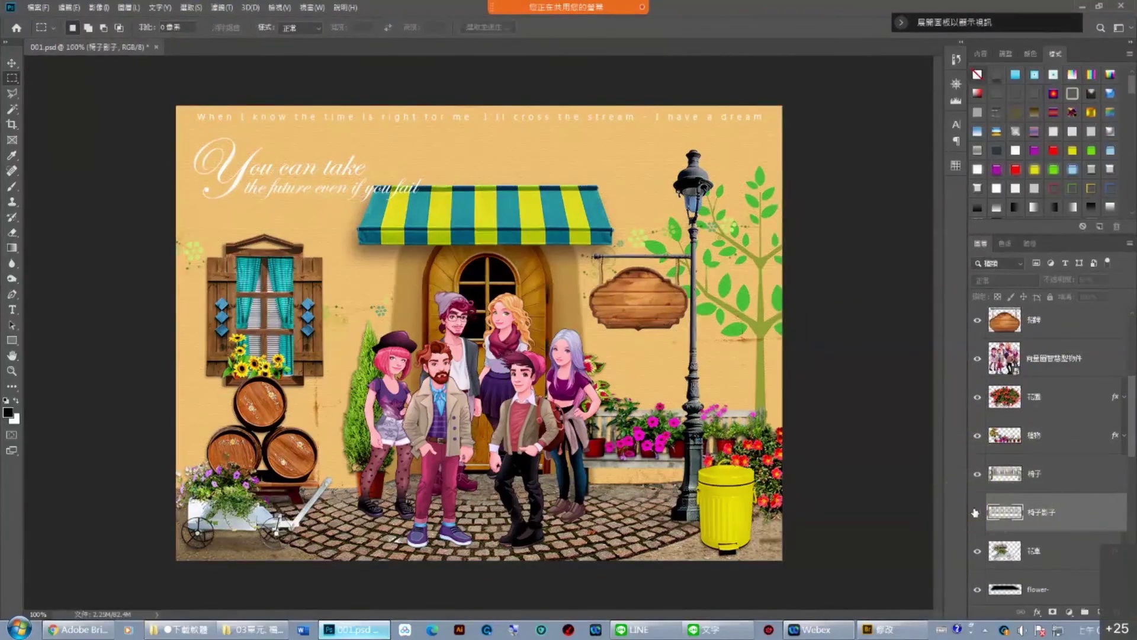
Hide the 向量圖智慧型物件 people group and recheck the 植物 and bench layers.
{"action": "left_click", "coordinate": [974, 370]}
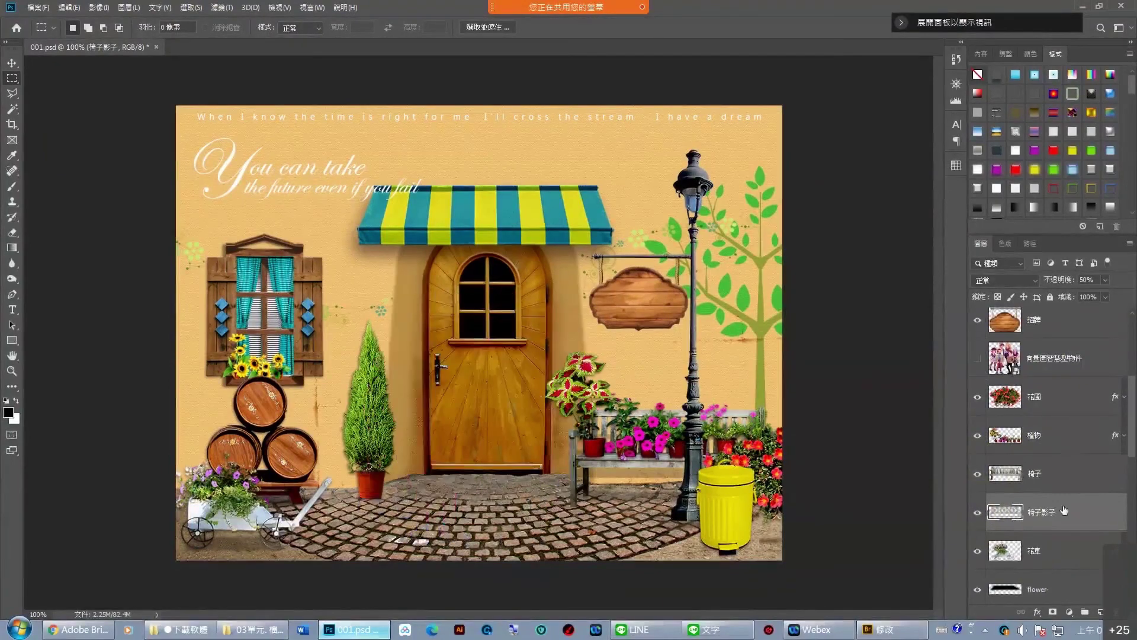
{"action": "left_click", "coordinate": [1067, 436]}
{"action": "left_click", "coordinate": [977, 435]}
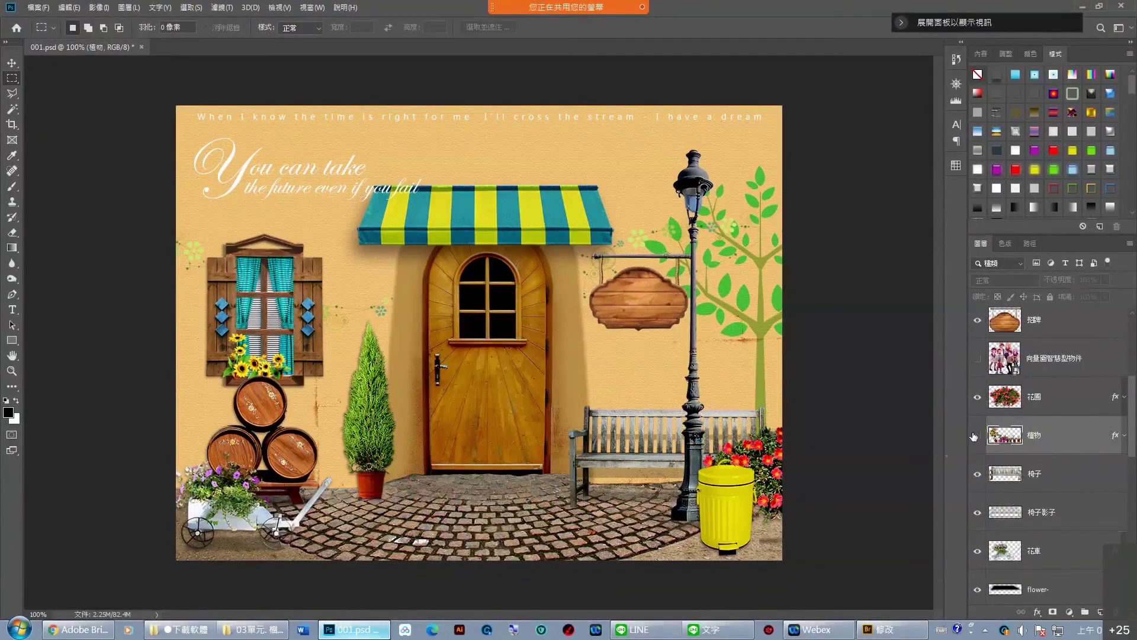
{"action": "left_click", "coordinate": [978, 474]}
{"action": "left_click", "coordinate": [978, 513]}
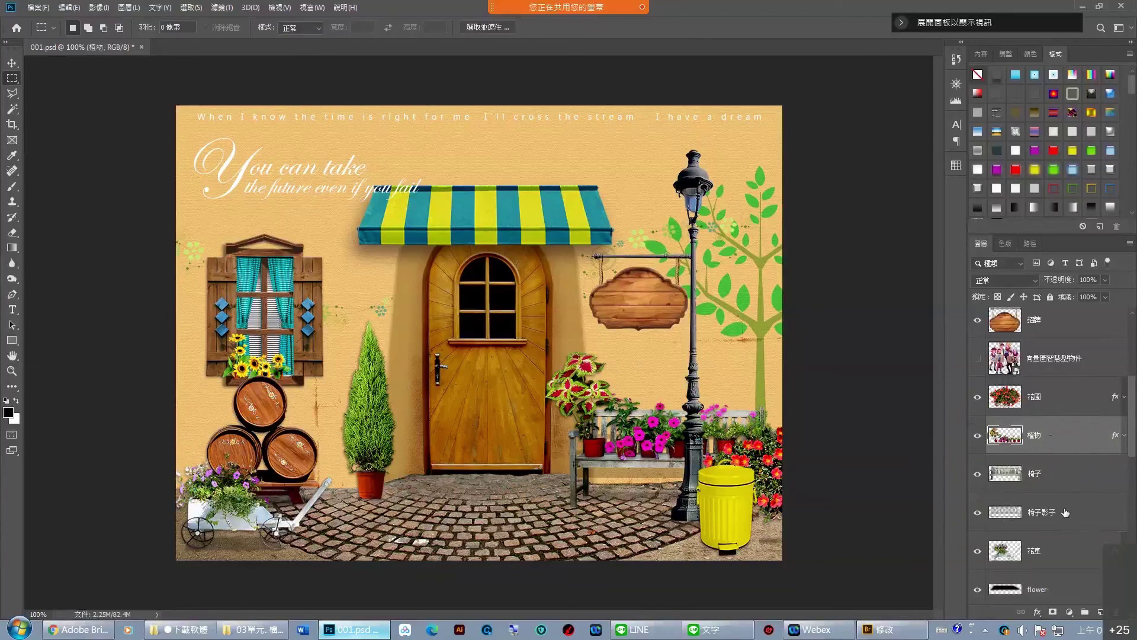
After a few trial picks, multi-select exactly the 植物, 椅子 and 椅子影子 layers.
{"action": "left_click", "coordinate": [1065, 527], "text": "shift"}
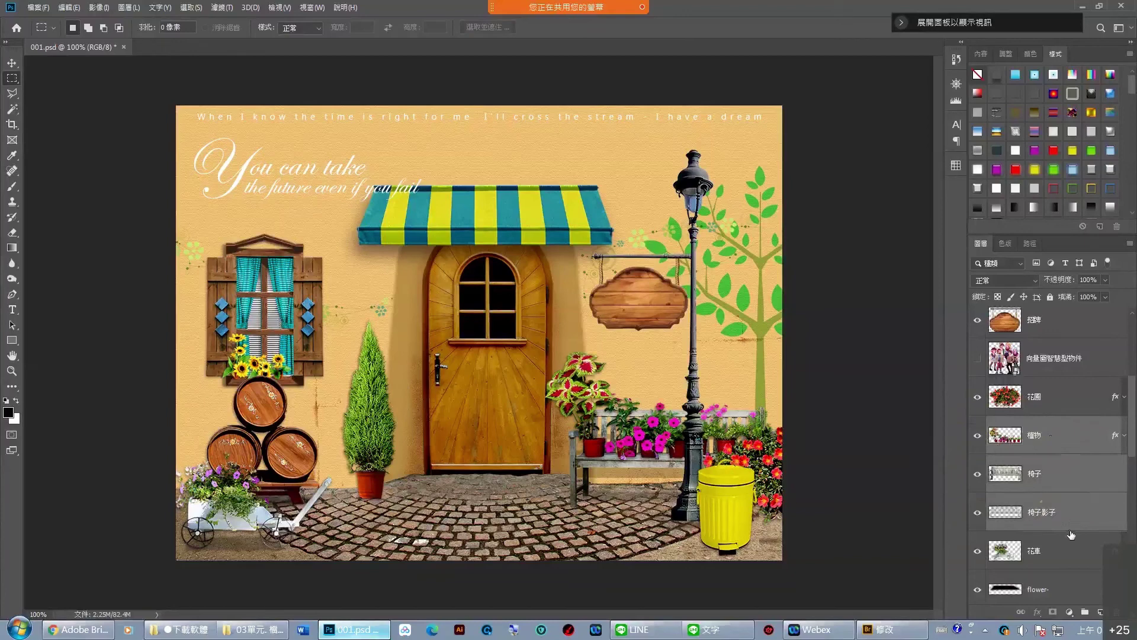
{"action": "left_click", "coordinate": [1056, 447]}
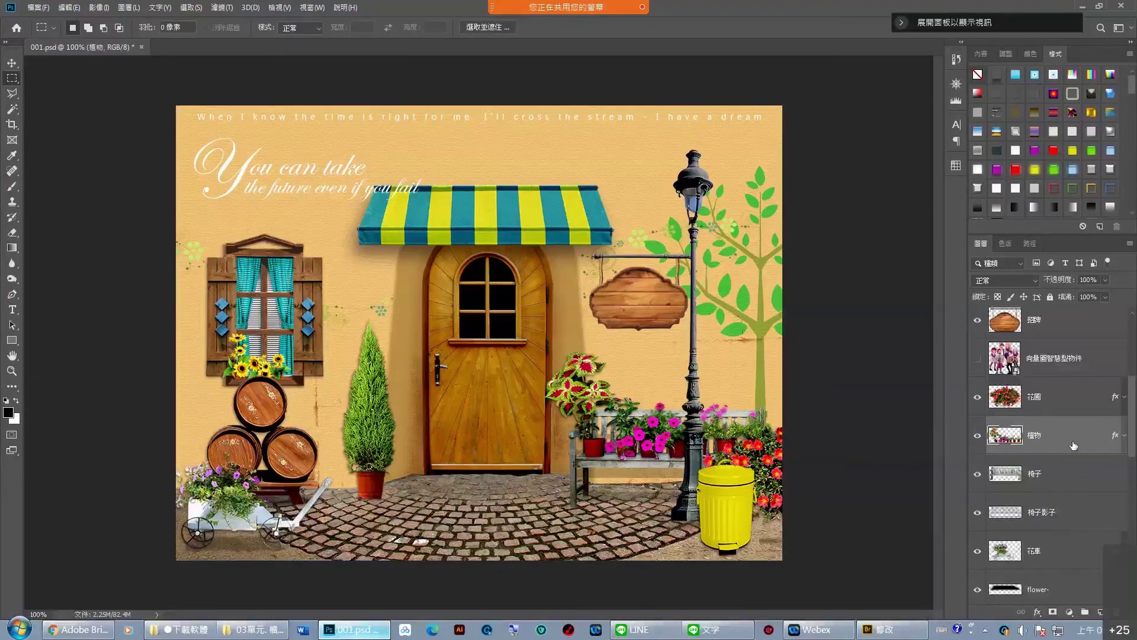
{"action": "left_click", "coordinate": [1063, 480], "text": "shift"}
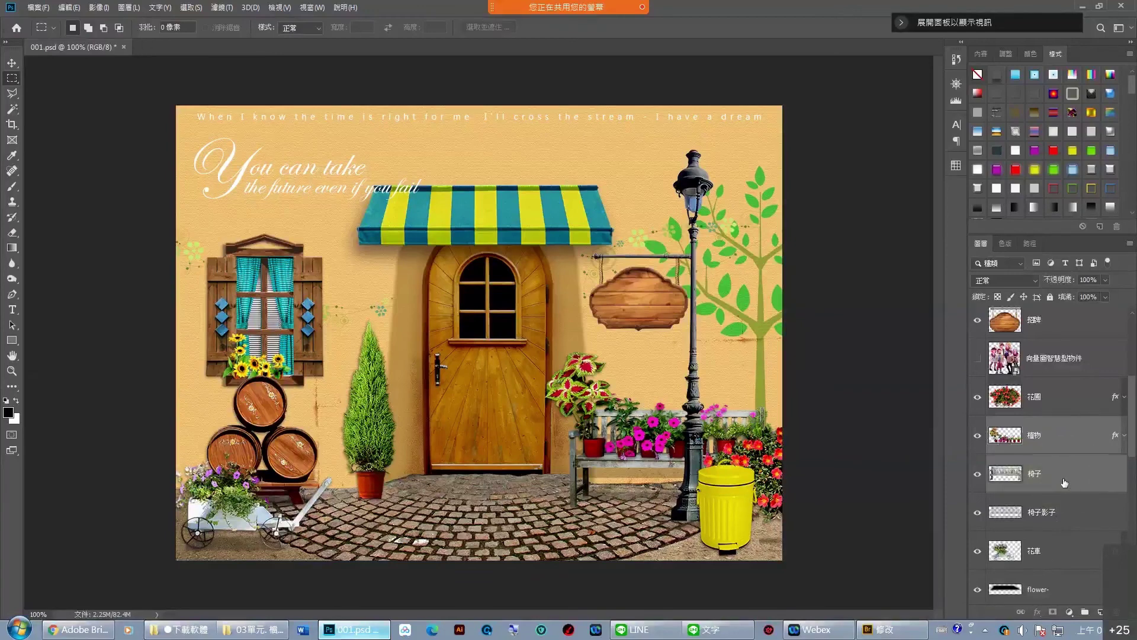
{"action": "left_click", "coordinate": [1067, 559], "text": "ctrl"}
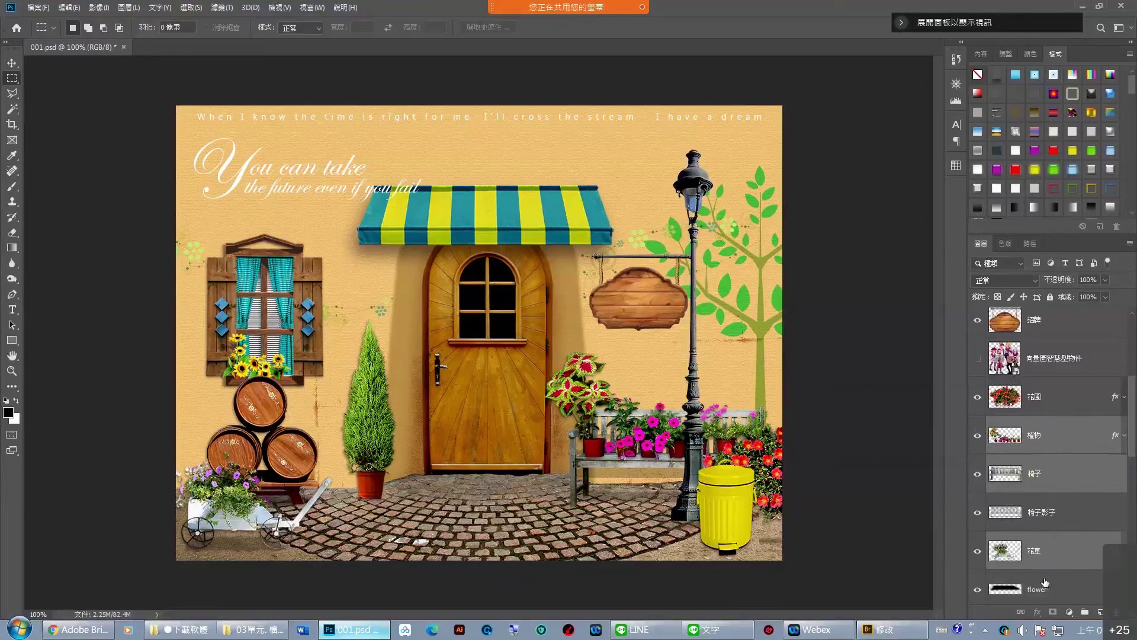
{"action": "left_click", "coordinate": [1082, 440]}
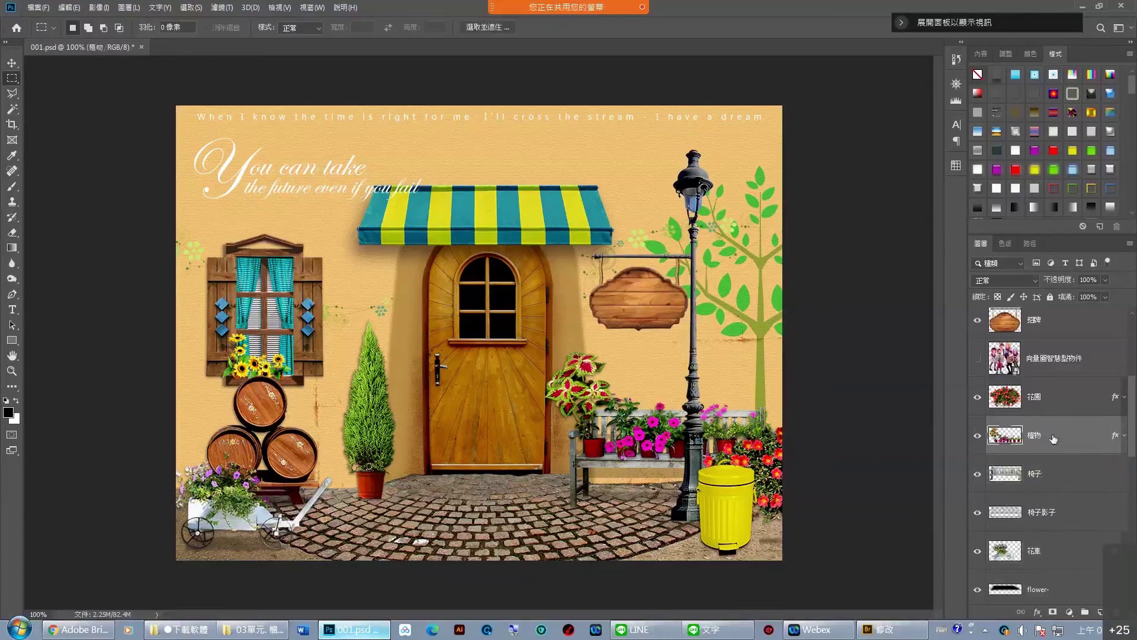
{"action": "left_click", "coordinate": [1069, 479], "text": "ctrl"}
{"action": "left_click", "coordinate": [1070, 513], "text": "ctrl"}
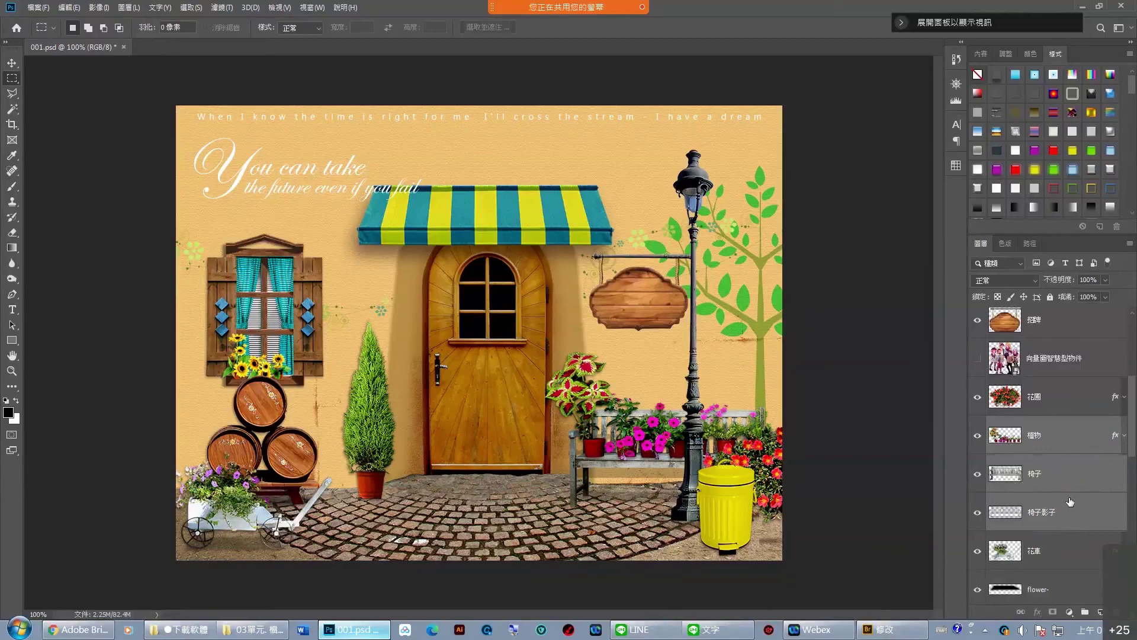
Duplicate the 植物, 椅子 and 椅子影子 layers with Ctrl+J.
{"action": "key", "text": "ctrl+j"}
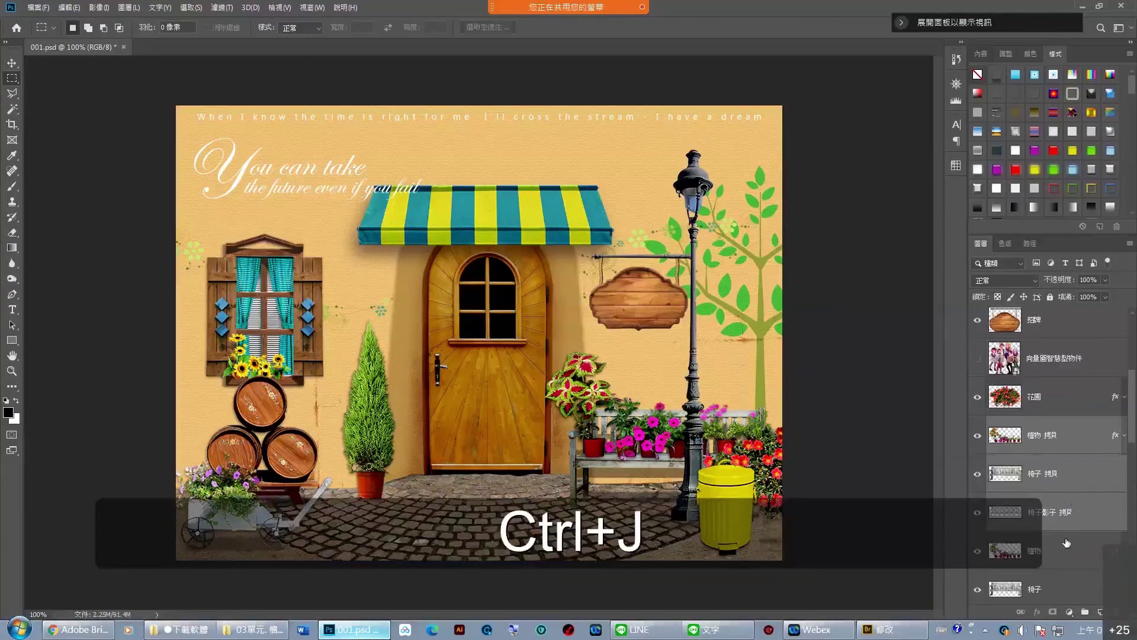
{"action": "scroll", "coordinate": [1066, 533], "scroll_direction": "down", "scroll_amount": 2}
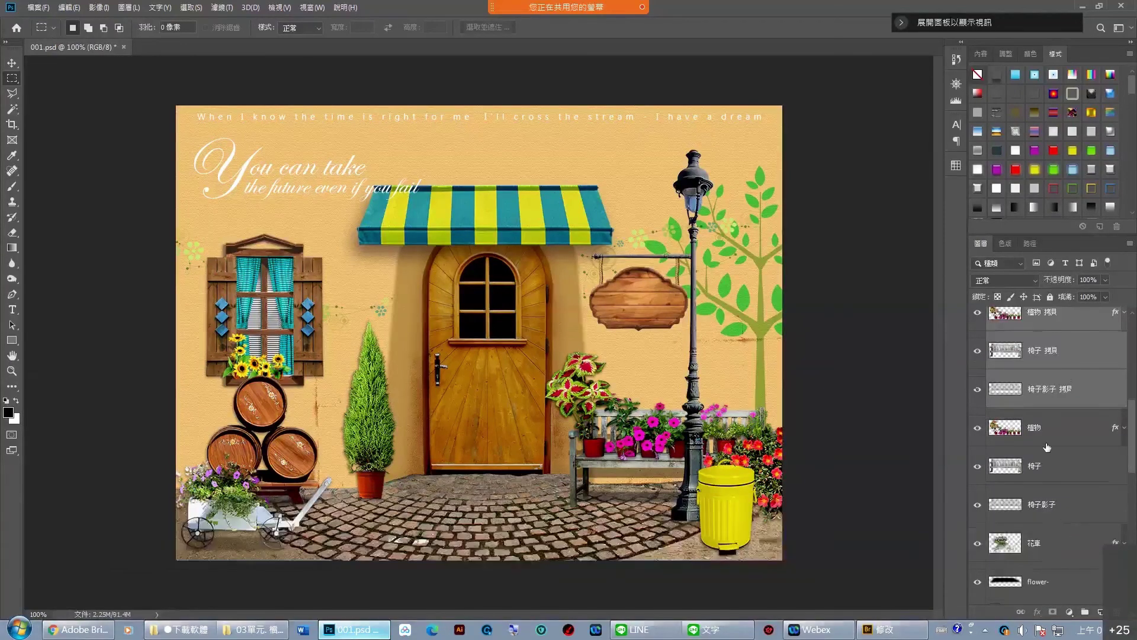
{"action": "scroll", "coordinate": [1047, 418], "scroll_direction": "down", "scroll_amount": 1}
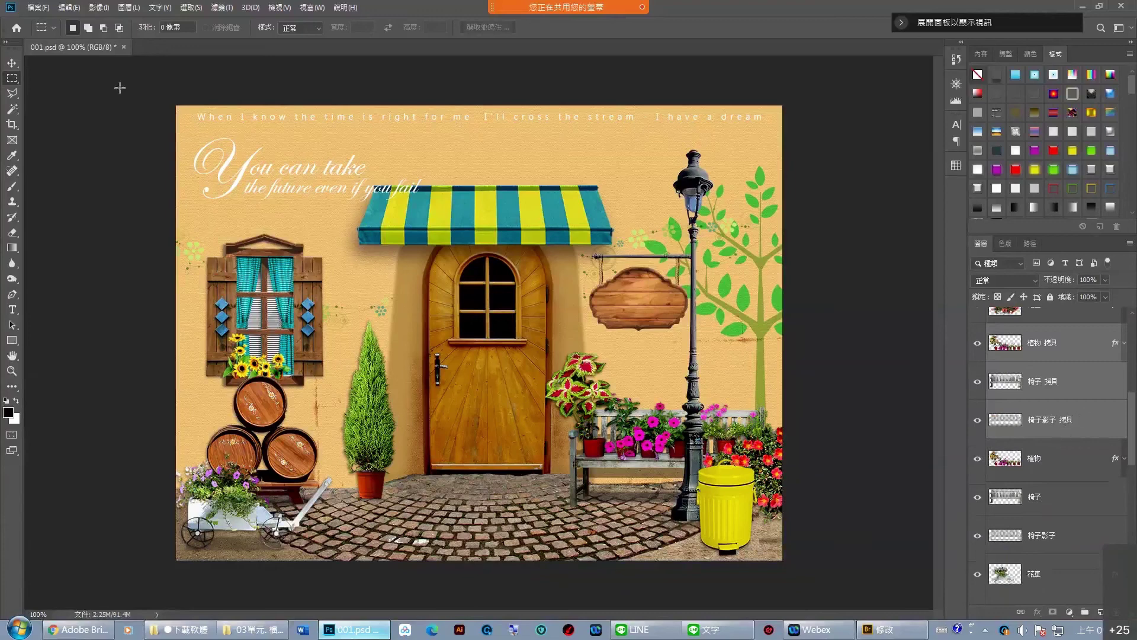
Move the copied bench, flowers and shadow left beside the door, then bring up the 文字 notes.
{"action": "left_click", "coordinate": [12, 63]}
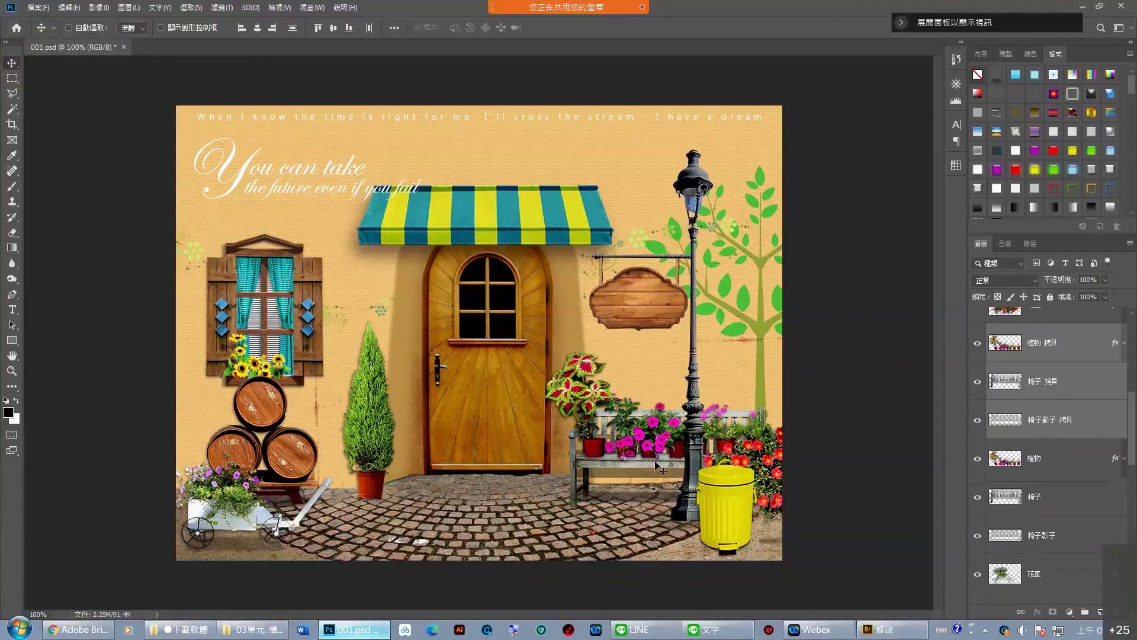
{"action": "left_click_drag", "start_coordinate": [625, 465], "coordinate": [381, 445]}
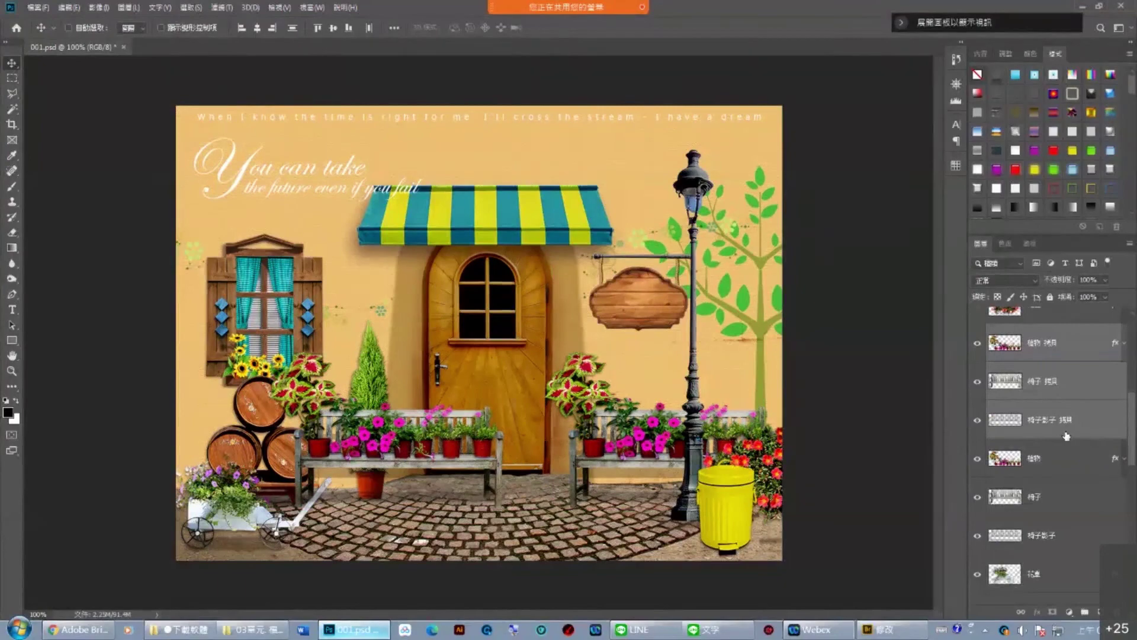
{"action": "left_click", "coordinate": [711, 629]}
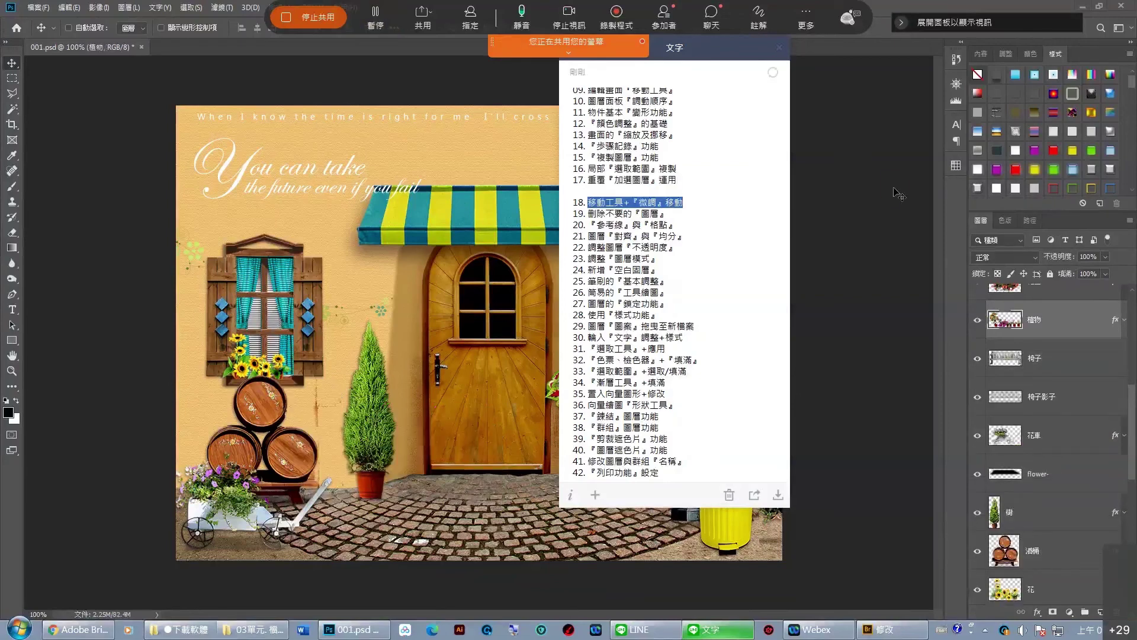
Close the notes, move the 酒桶 barrels beside the tree, and stack their layer above 植物.
{"action": "left_click", "coordinate": [896, 188]}
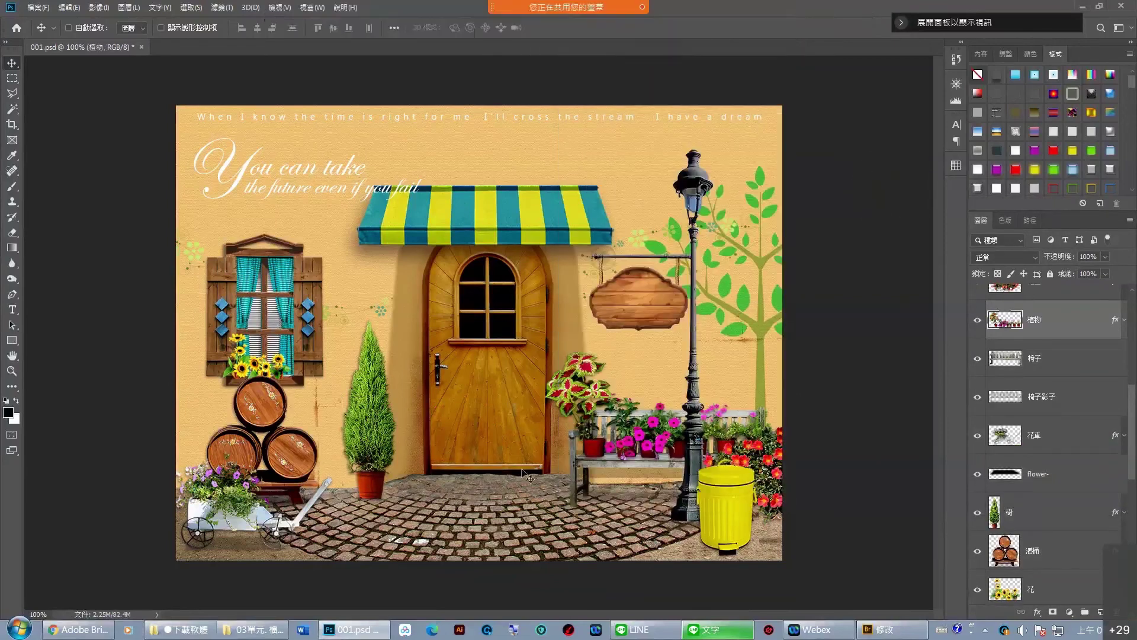
{"action": "left_click", "coordinate": [1061, 560]}
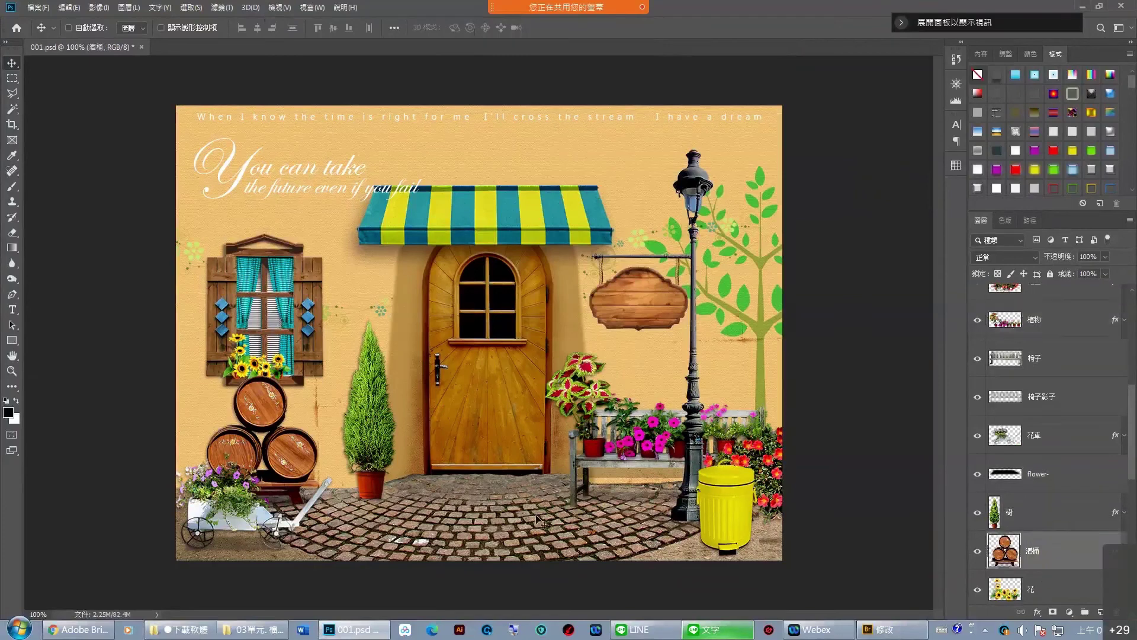
{"action": "mouse_move", "coordinate": [299, 465]}
{"action": "left_mouse_down"}
{"action": "mouse_move", "coordinate": [447, 476]}
{"action": "mouse_move", "coordinate": [455, 495]}
{"action": "mouse_move", "coordinate": [432, 496]}
{"action": "left_mouse_up"}
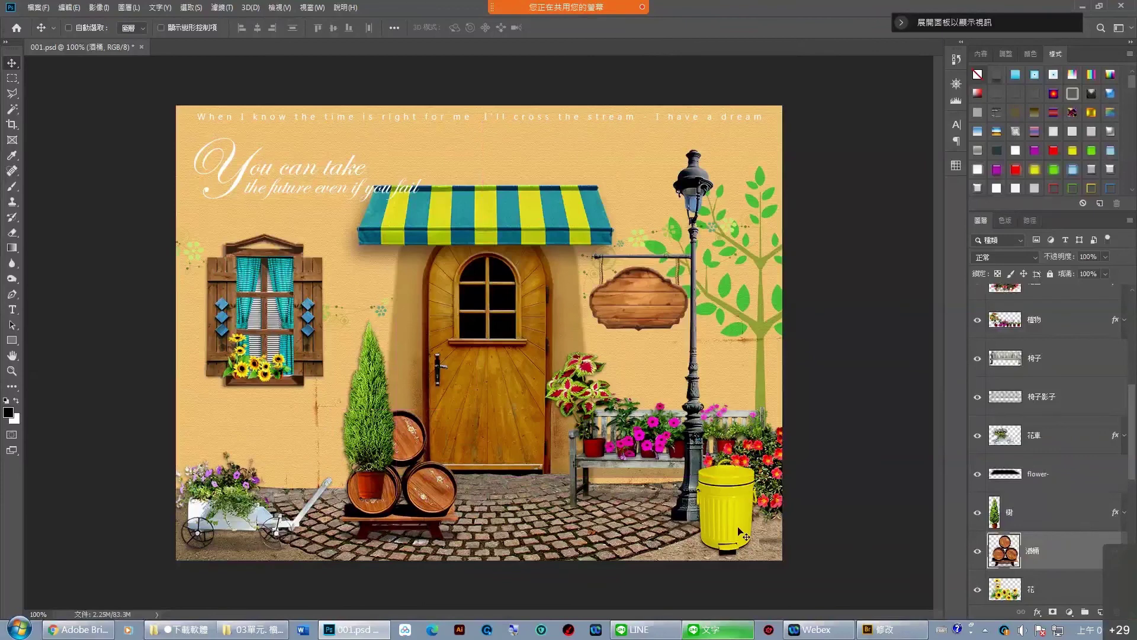
{"action": "mouse_move", "coordinate": [1081, 554]}
{"action": "left_mouse_down"}
{"action": "mouse_move", "coordinate": [1084, 505]}
{"action": "mouse_move", "coordinate": [1035, 504]}
{"action": "left_mouse_up"}
Select 垃圾桶 and drag the yellow trash can left onto the cobblestones beside the door.
{"action": "scroll", "coordinate": [1035, 504], "scroll_direction": "up", "scroll_amount": 2}
{"action": "scroll", "coordinate": [1045, 497], "scroll_direction": "up", "scroll_amount": 1}
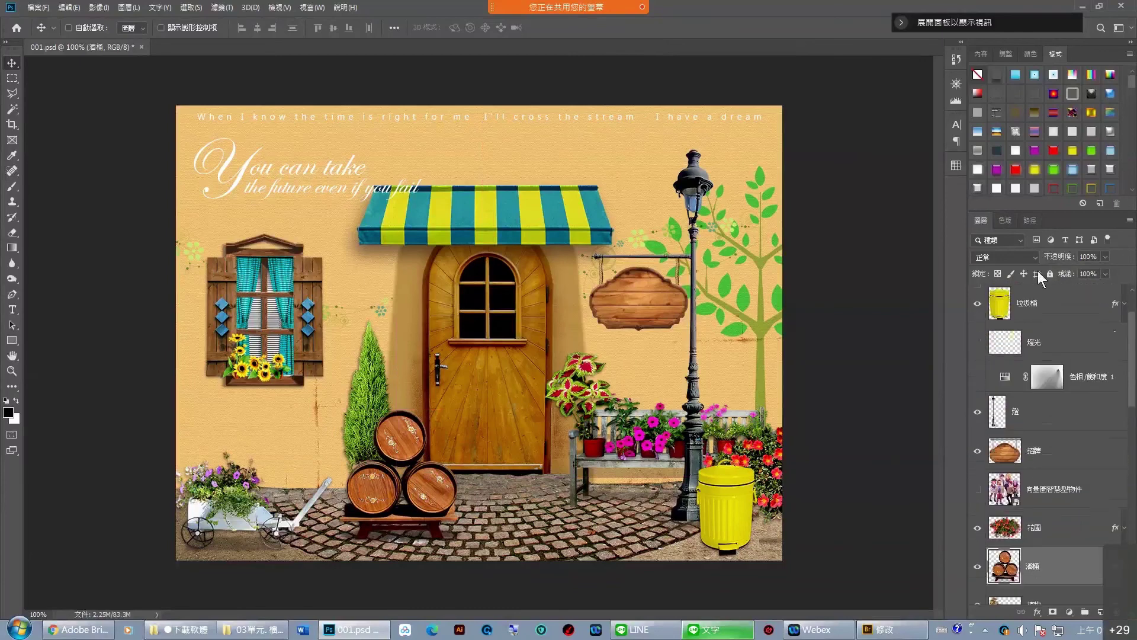
{"action": "left_click", "coordinate": [1069, 305]}
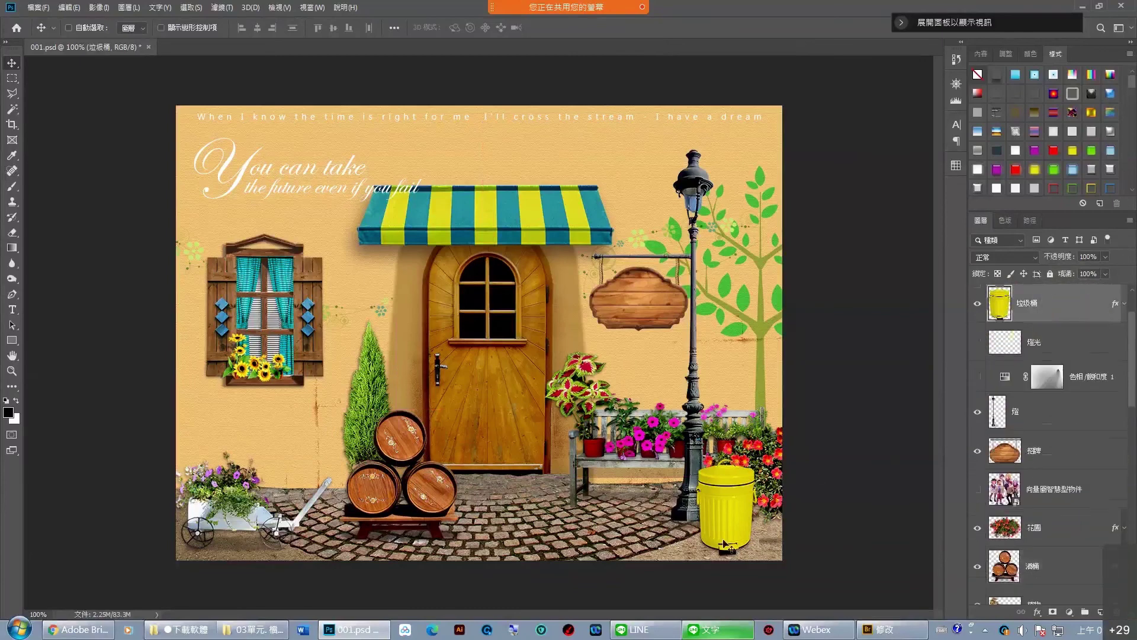
{"action": "mouse_move", "coordinate": [741, 536]}
{"action": "left_mouse_down"}
{"action": "mouse_move", "coordinate": [549, 496]}
{"action": "mouse_move", "coordinate": [551, 522]}
{"action": "left_mouse_up"}
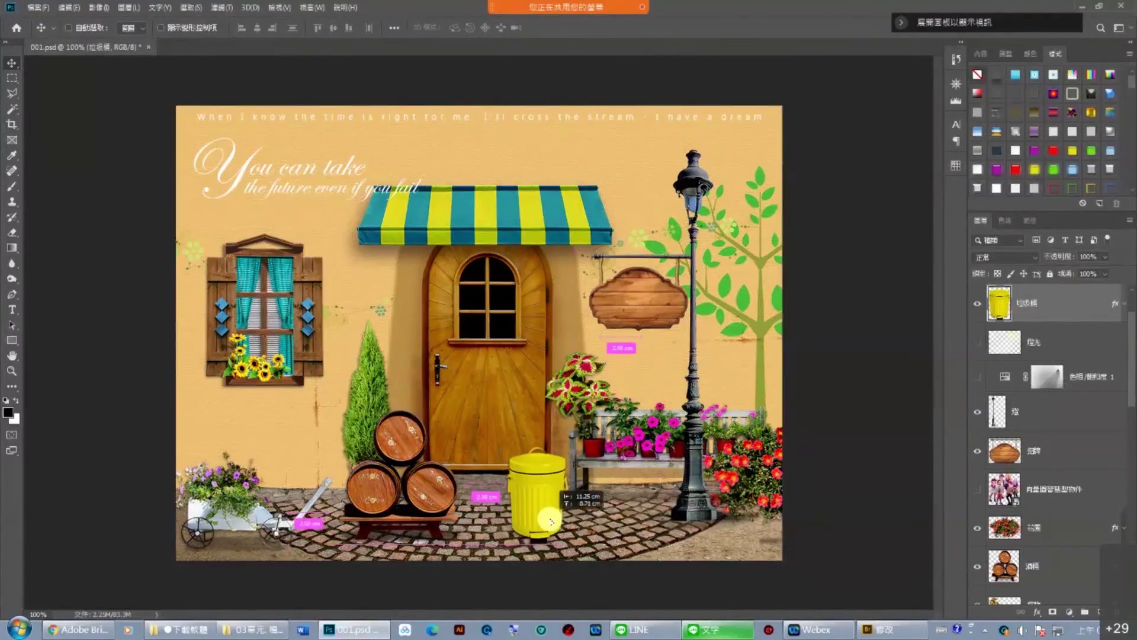
{"action": "mouse_move", "coordinate": [552, 522]}
{"action": "left_mouse_down"}
{"action": "mouse_move", "coordinate": [541, 476]}
{"action": "mouse_move", "coordinate": [578, 498]}
{"action": "mouse_move", "coordinate": [550, 504]}
{"action": "mouse_move", "coordinate": [567, 475]}
{"action": "mouse_move", "coordinate": [559, 505]}
{"action": "mouse_move", "coordinate": [549, 499]}
{"action": "left_mouse_up"}
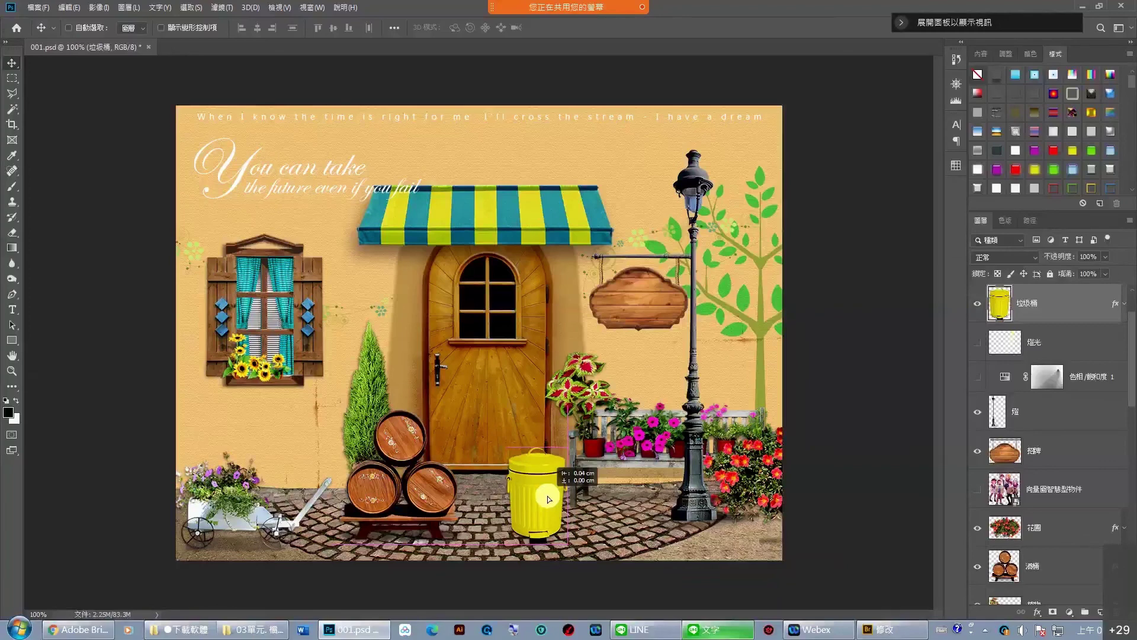
Zoom in and position the yellow trash can just right of the barrel stack.
{"action": "left_click_drag", "start_coordinate": [549, 499], "coordinate": [534, 501]}
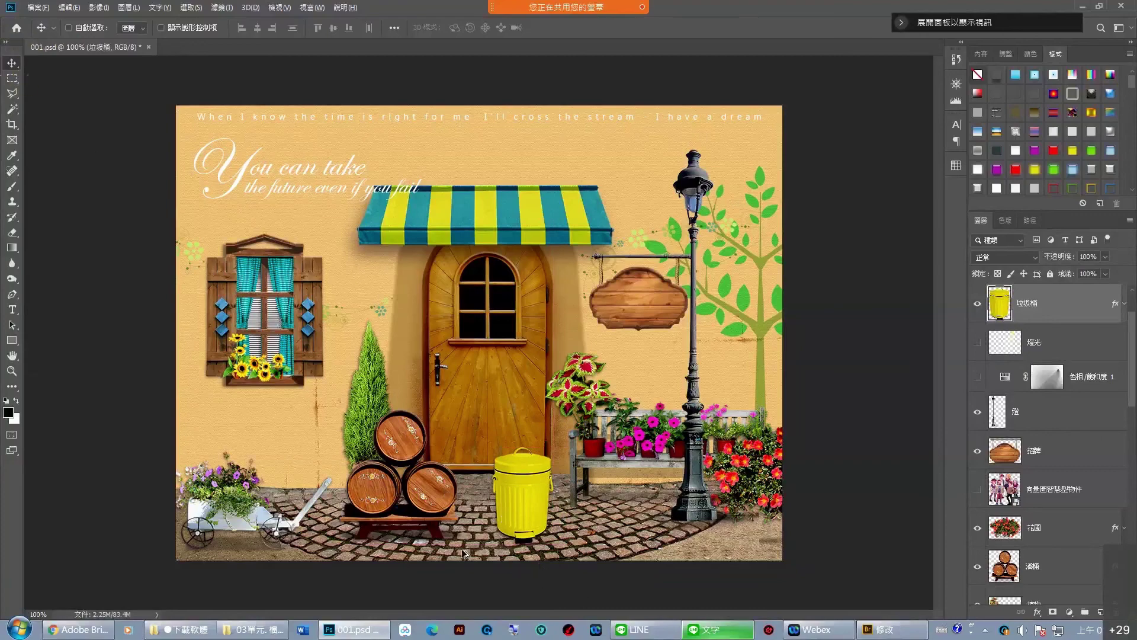
{"action": "scroll", "coordinate": [503, 520], "scroll_direction": "up", "scroll_amount": 3}
{"action": "scroll", "coordinate": [509, 520], "scroll_direction": "up", "scroll_amount": 1}
{"action": "scroll", "coordinate": [527, 520], "scroll_direction": "up", "scroll_amount": 1}
{"action": "left_click_drag", "start_coordinate": [527, 520], "coordinate": [606, 402]}
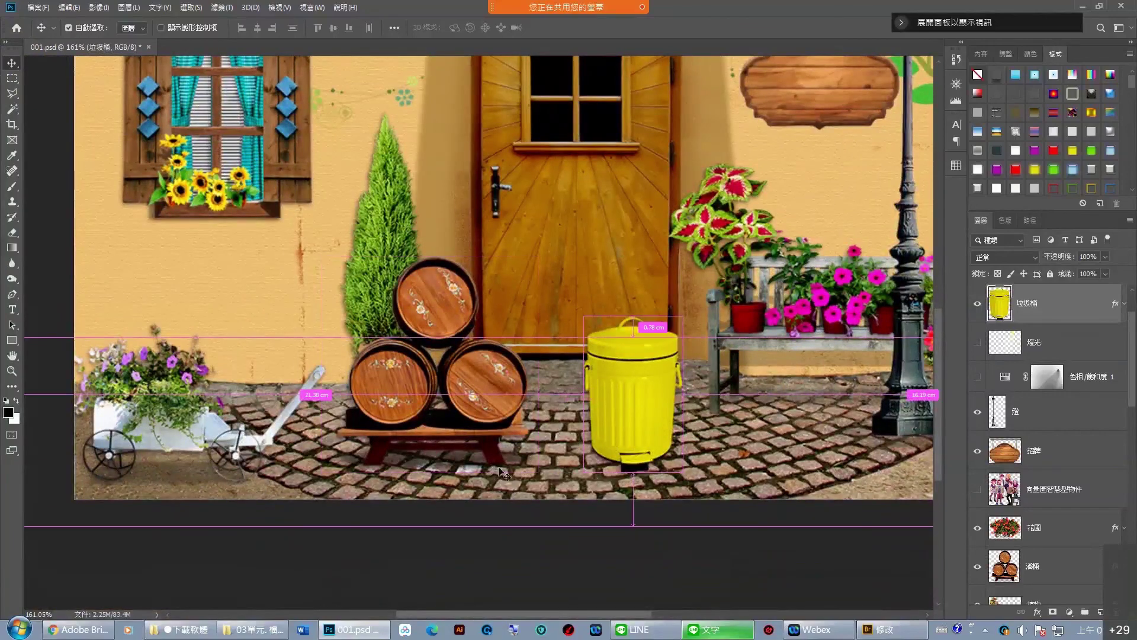
{"action": "left_click_drag", "start_coordinate": [635, 436], "coordinate": [580, 442]}
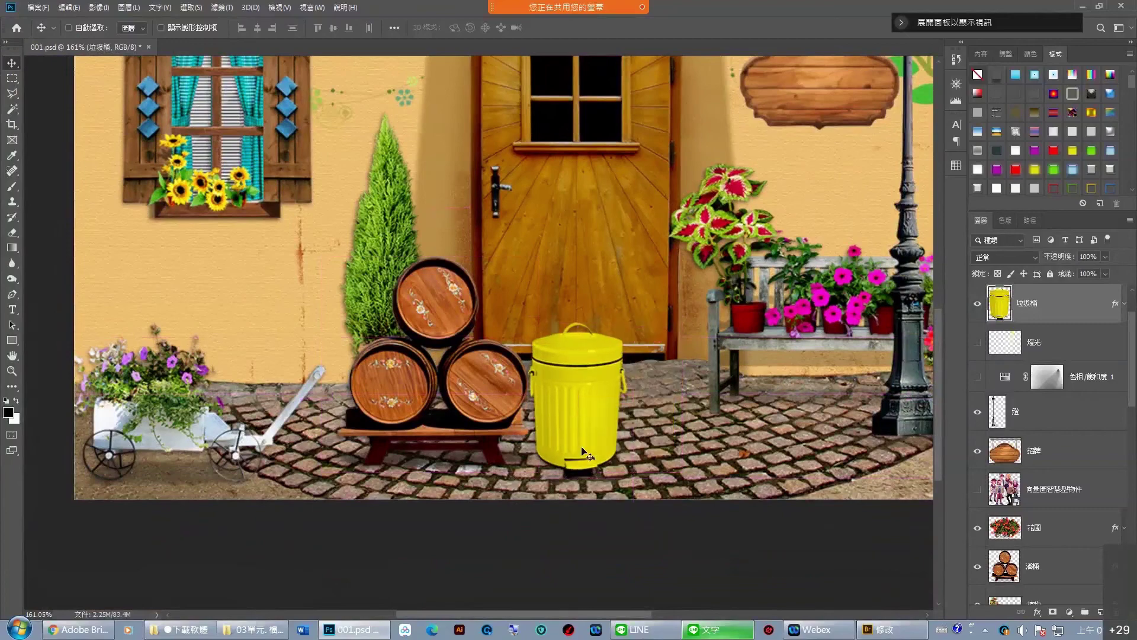
{"action": "mouse_move", "coordinate": [584, 454]}
{"action": "left_mouse_down"}
{"action": "mouse_move", "coordinate": [592, 432]}
{"action": "mouse_move", "coordinate": [592, 444]}
{"action": "left_mouse_up"}
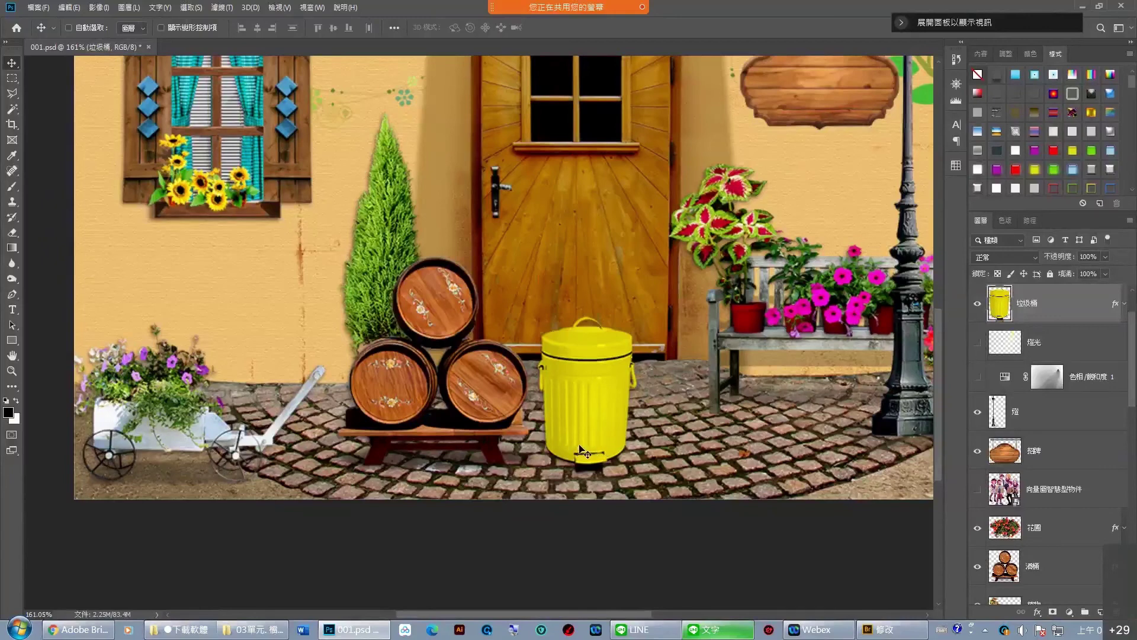
Nudge the trash can into place with the arrow keys, undoing the last Shift+Up move.
{"action": "key", "text": "Up"}
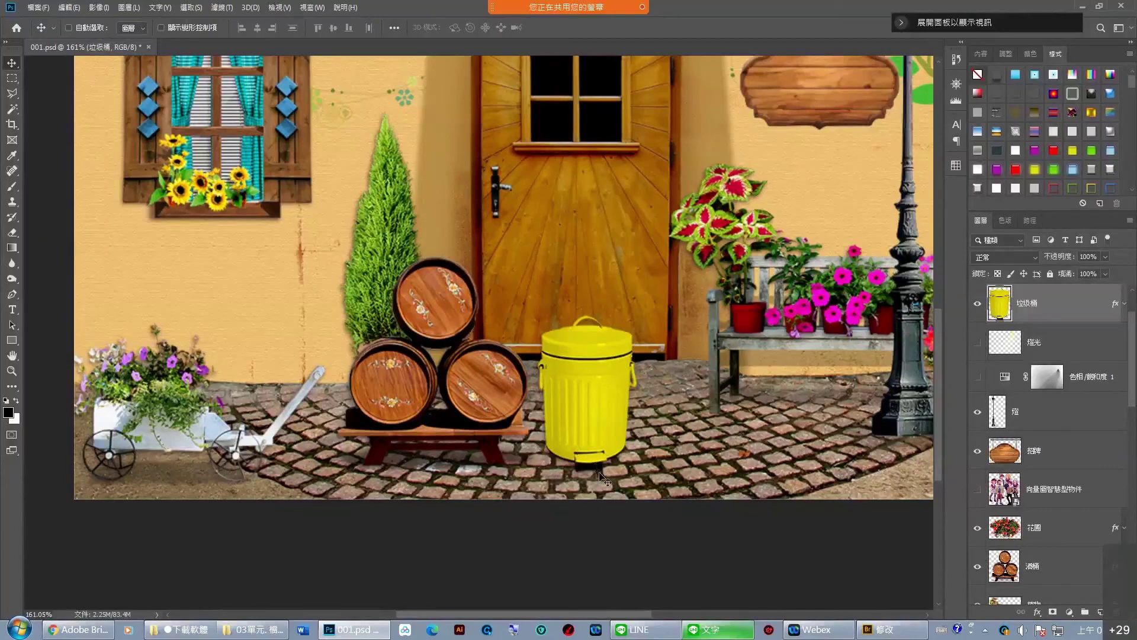
{"action": "key", "text": "Up"}
{"action": "key", "text": "Up"}
{"action": "key", "text": "Up"}
{"action": "key", "text": "Up"}
{"action": "key", "text": "Up"}
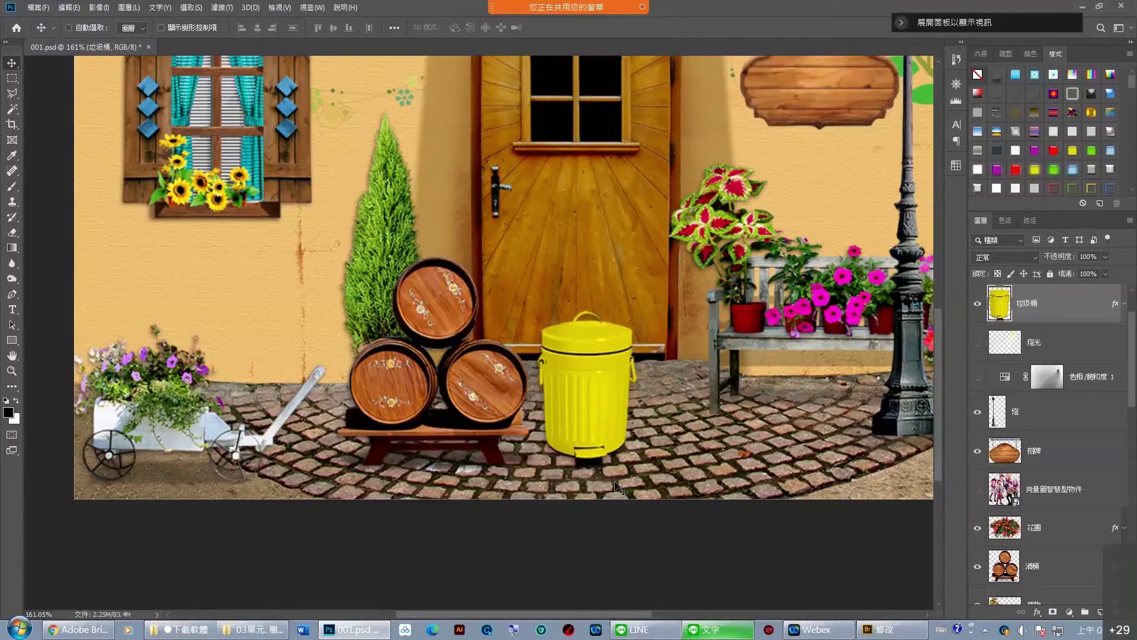
{"action": "key", "text": "Up"}
{"action": "key", "text": "Up"}
{"action": "key", "text": "Up"}
{"action": "key", "text": "Left"}
{"action": "key", "text": "Left"}
{"action": "key", "text": "Left"}
{"action": "key", "text": "Left"}
{"action": "key", "text": "Left"}
{"action": "key", "text": "Left"}
{"action": "key", "text": "Left"}
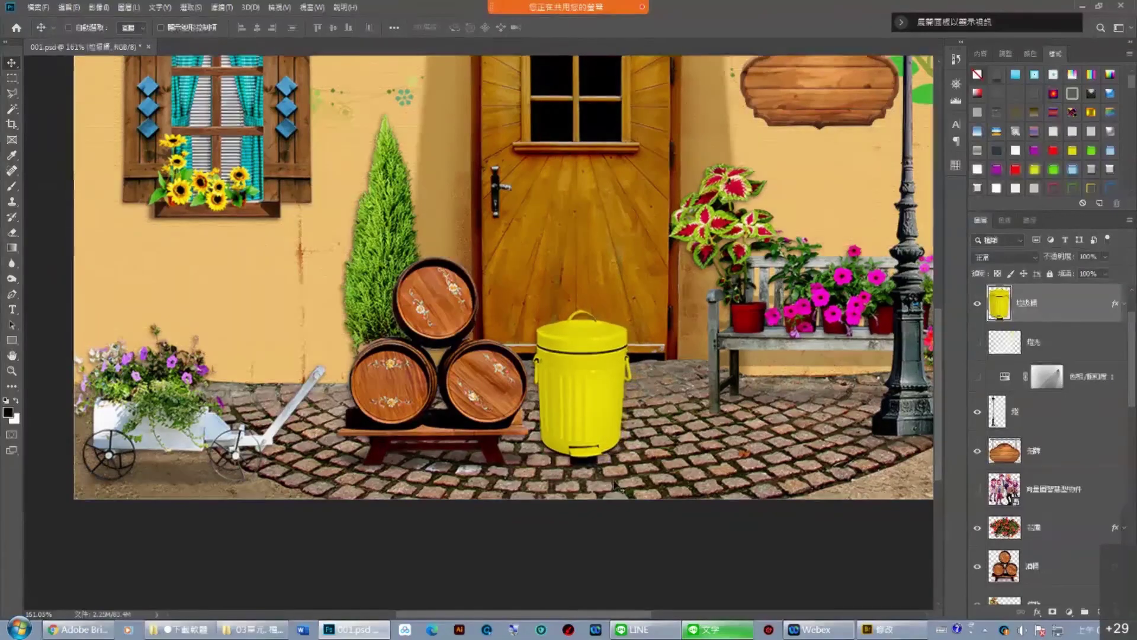
{"action": "key", "text": "Left"}
{"action": "key", "text": "Left"}
{"action": "key", "text": "Down"}
{"action": "key", "text": "Down"}
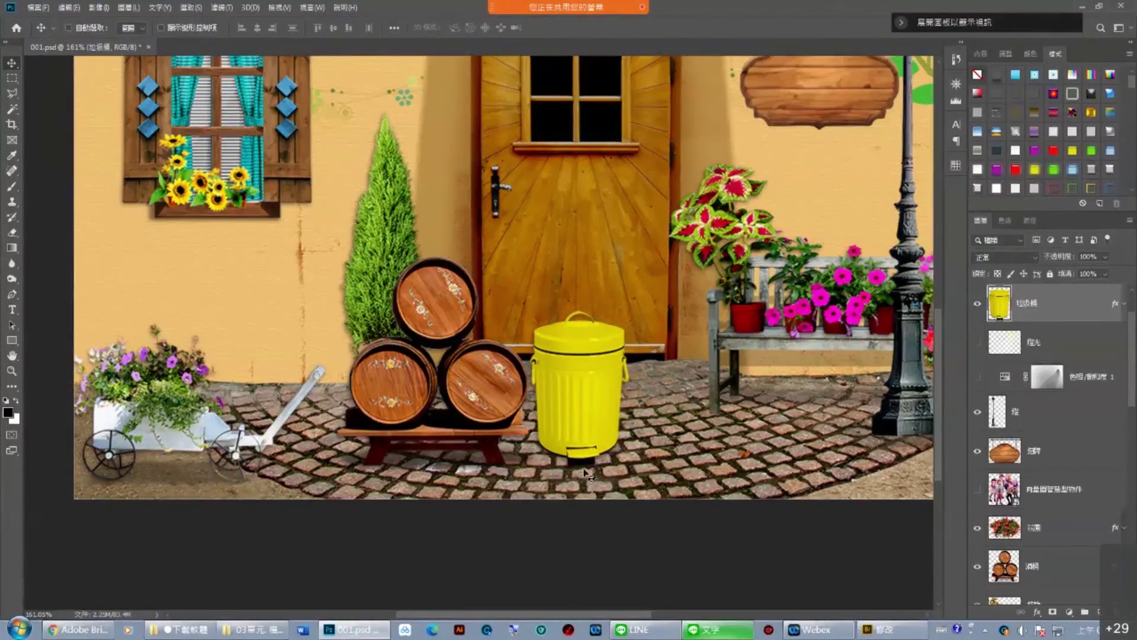
{"action": "key", "text": "Up"}
{"action": "key", "text": "Up"}
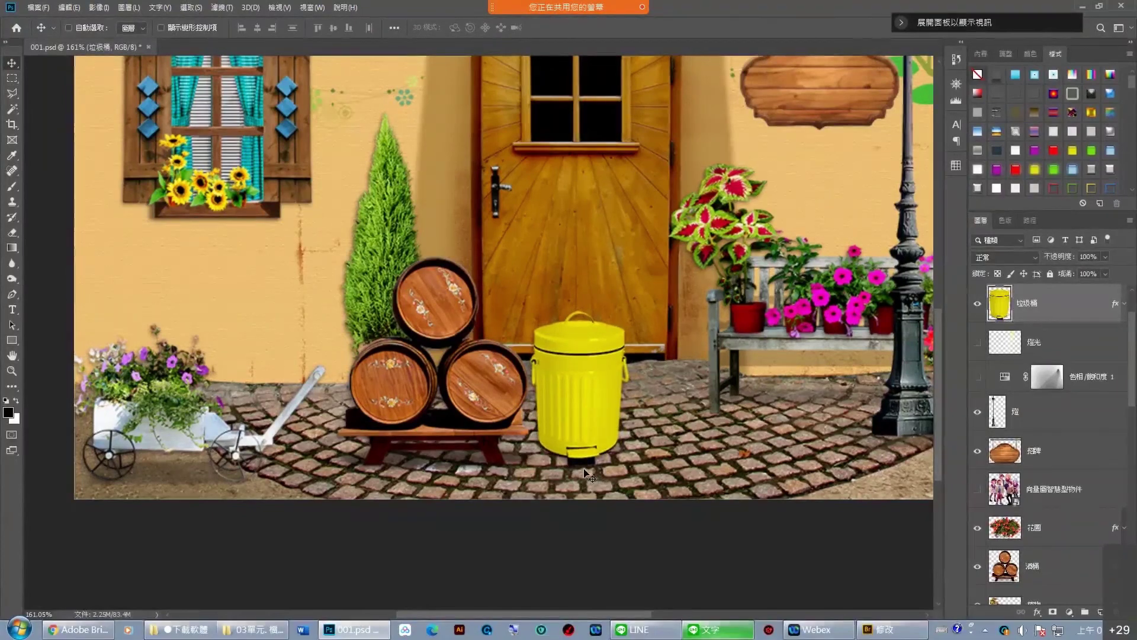
{"action": "key", "text": "Up"}
{"action": "key", "text": "Down"}
{"action": "key", "text": "shift+Up"}
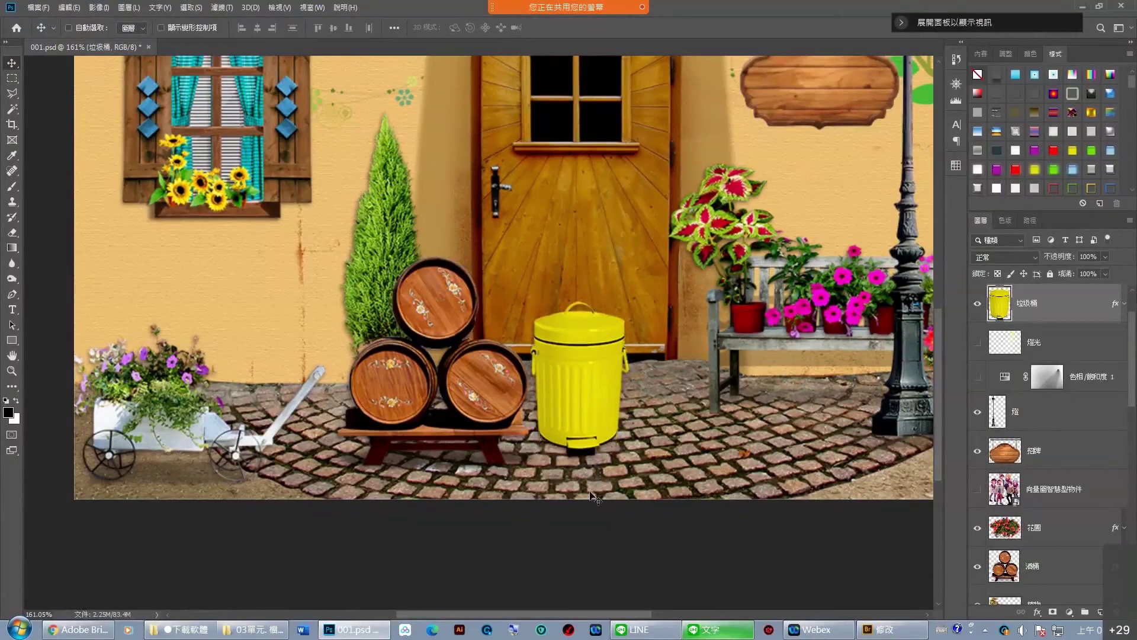
{"action": "key", "text": "shift+Up"}
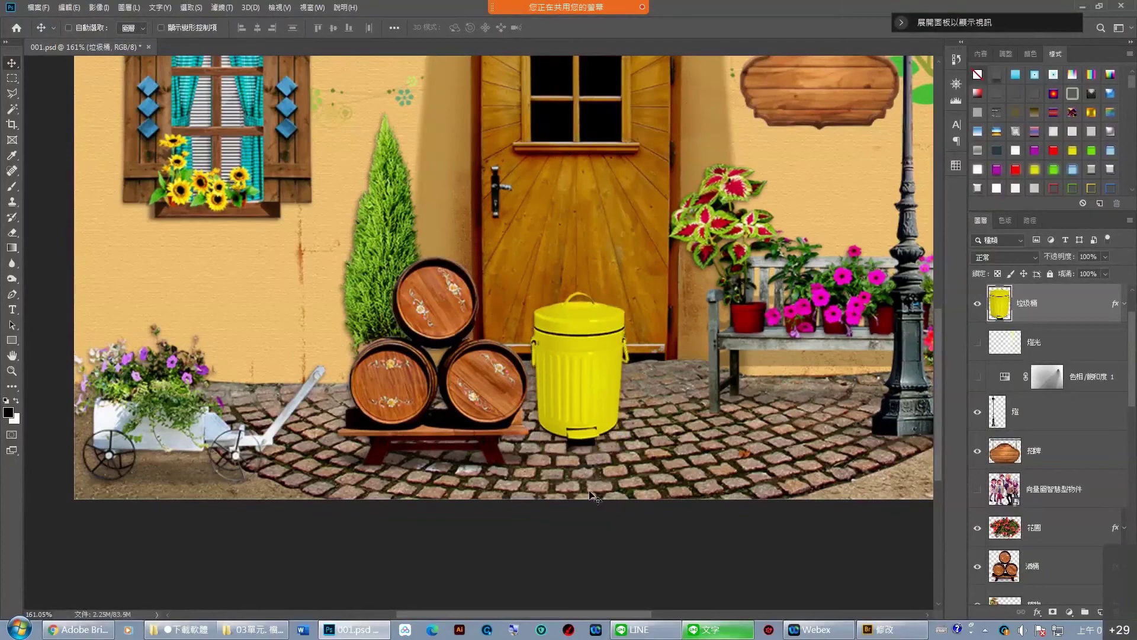
{"action": "key", "text": "shift+Up"}
{"action": "key", "text": "ctrl+z"}
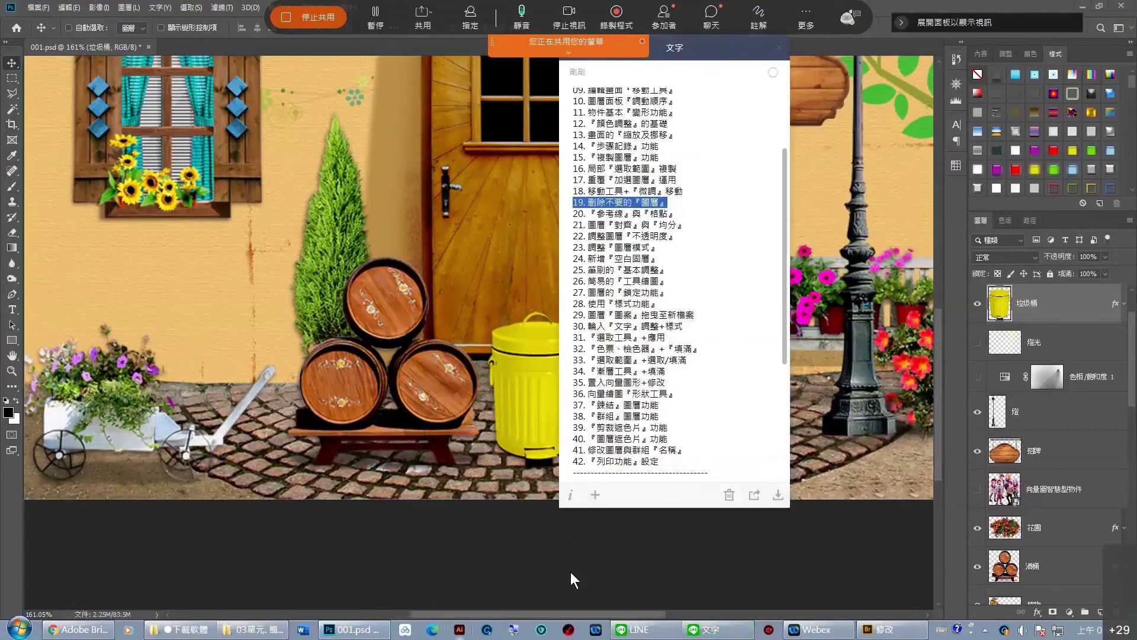
Dismiss the popup and zoom out to view the whole street scene.
{"action": "left_click", "coordinate": [572, 574]}
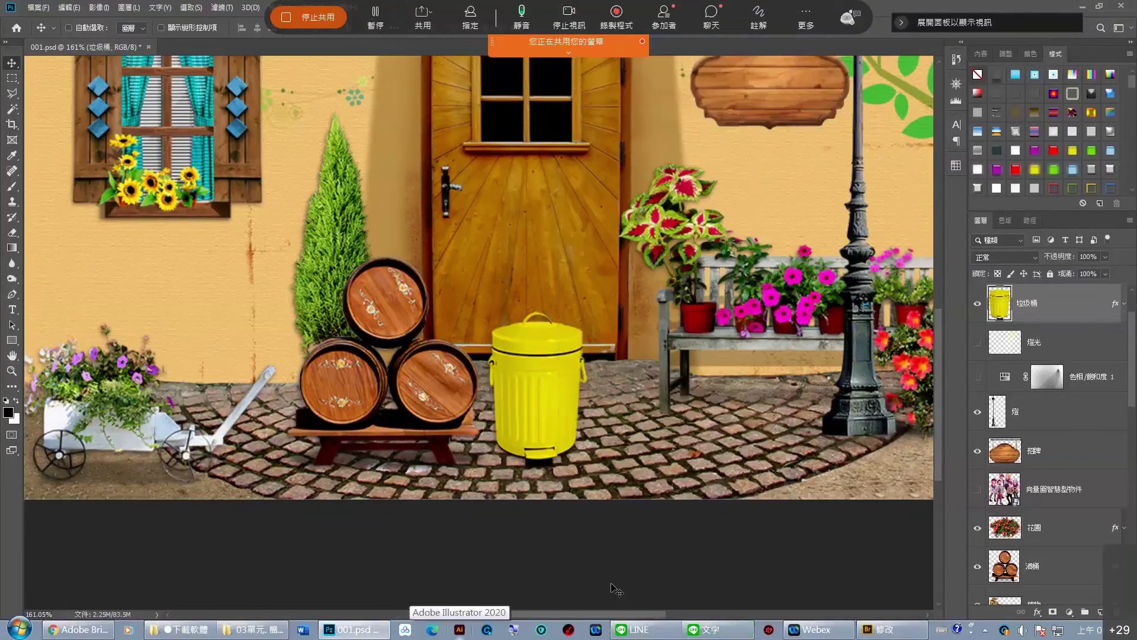
{"action": "scroll", "coordinate": [613, 534], "scroll_direction": "up", "scroll_amount": 3}
{"action": "scroll", "coordinate": [612, 441], "scroll_direction": "up", "scroll_amount": 2}
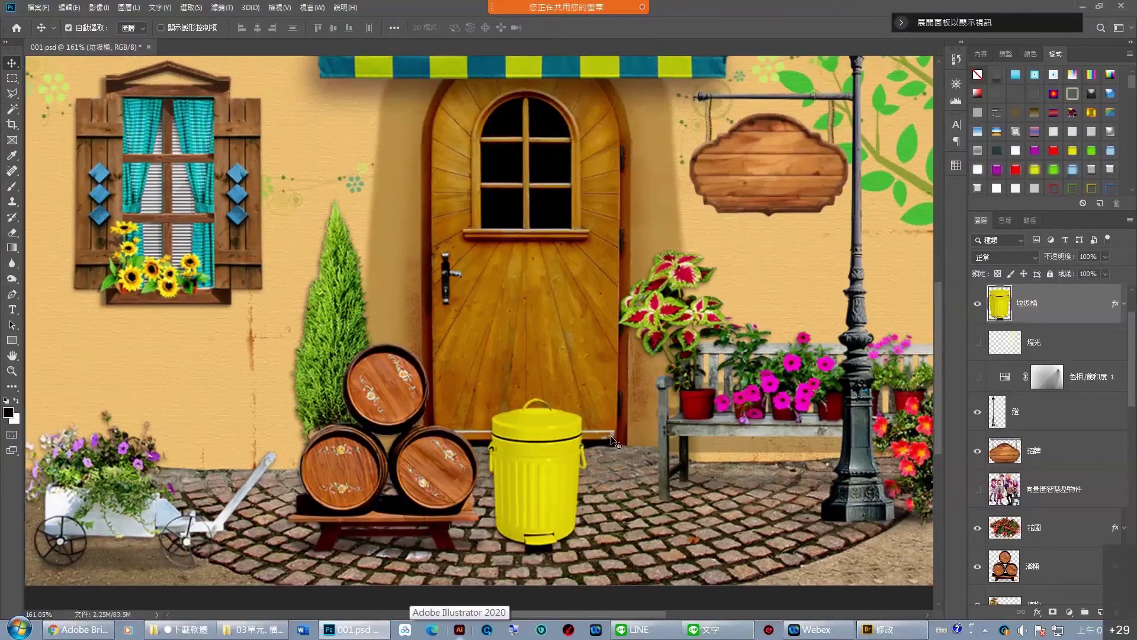
{"action": "scroll", "coordinate": [652, 445], "scroll_direction": "down", "scroll_amount": 2}
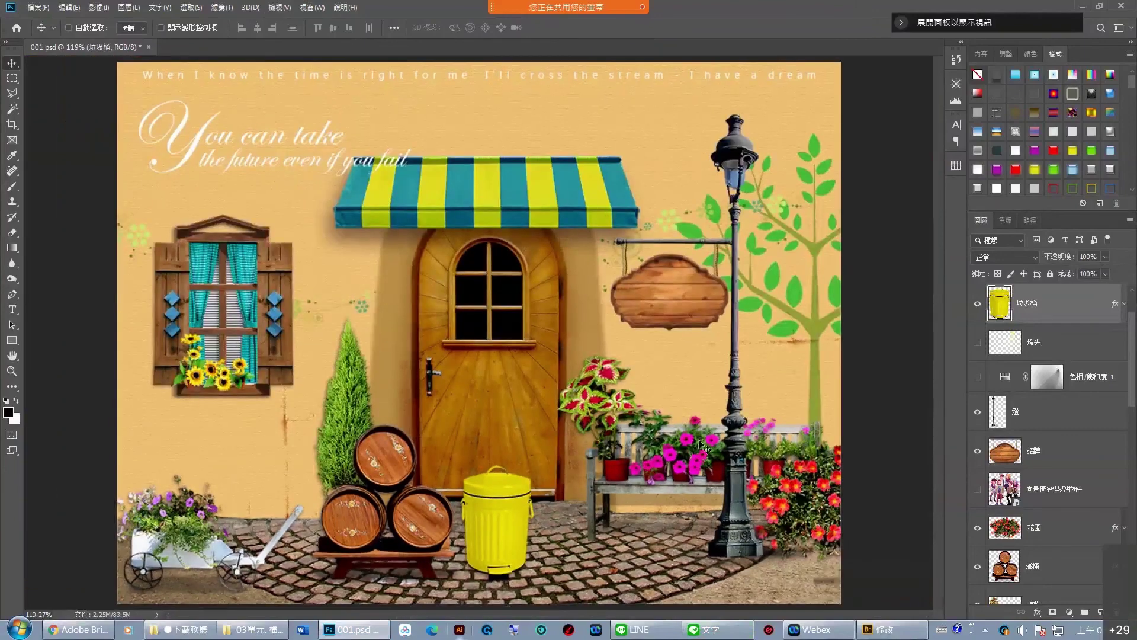
Turn on the 燈光 and 色相/飽和度 1 layers, then delete the 燈光 lamp glow layer.
{"action": "left_click", "coordinate": [978, 342]}
{"action": "left_click", "coordinate": [978, 377]}
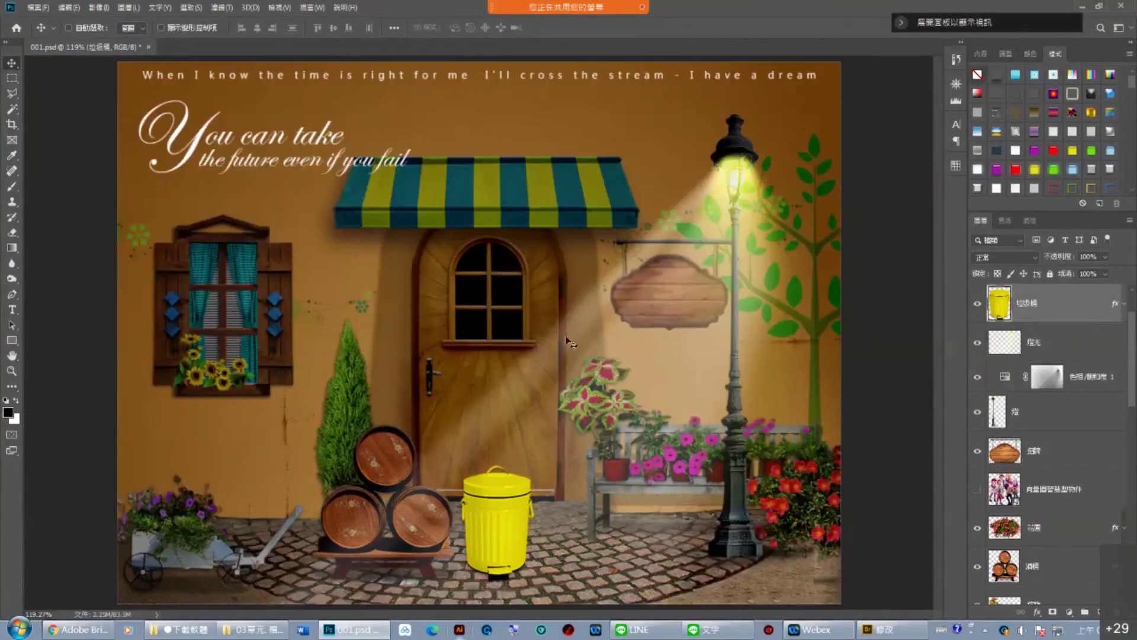
{"action": "left_click", "coordinate": [1087, 350]}
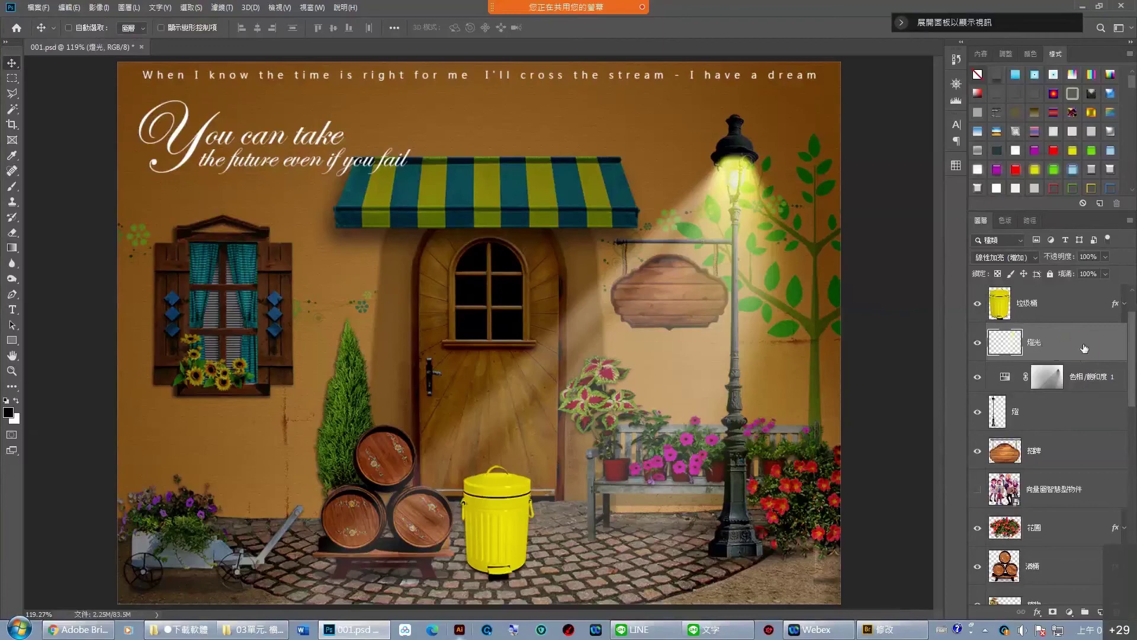
{"action": "left_click", "coordinate": [1082, 346]}
{"action": "key", "text": "Delete"}
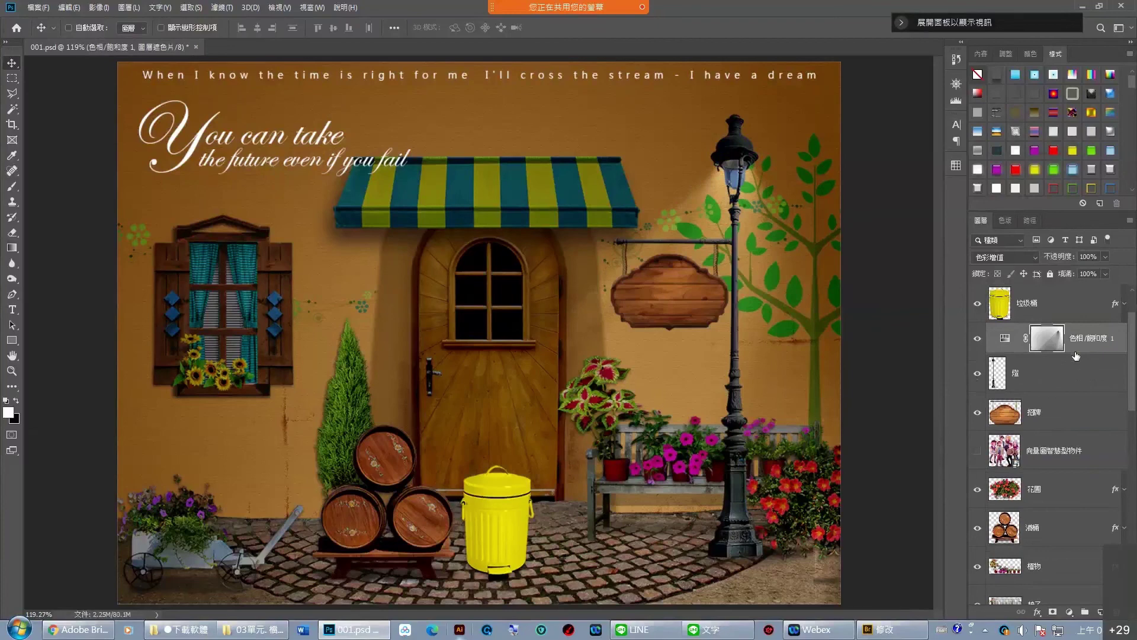
Drag the 色相/飽和度 1 adjustment layer to the trash to delete it.
{"action": "left_click", "coordinate": [1098, 340]}
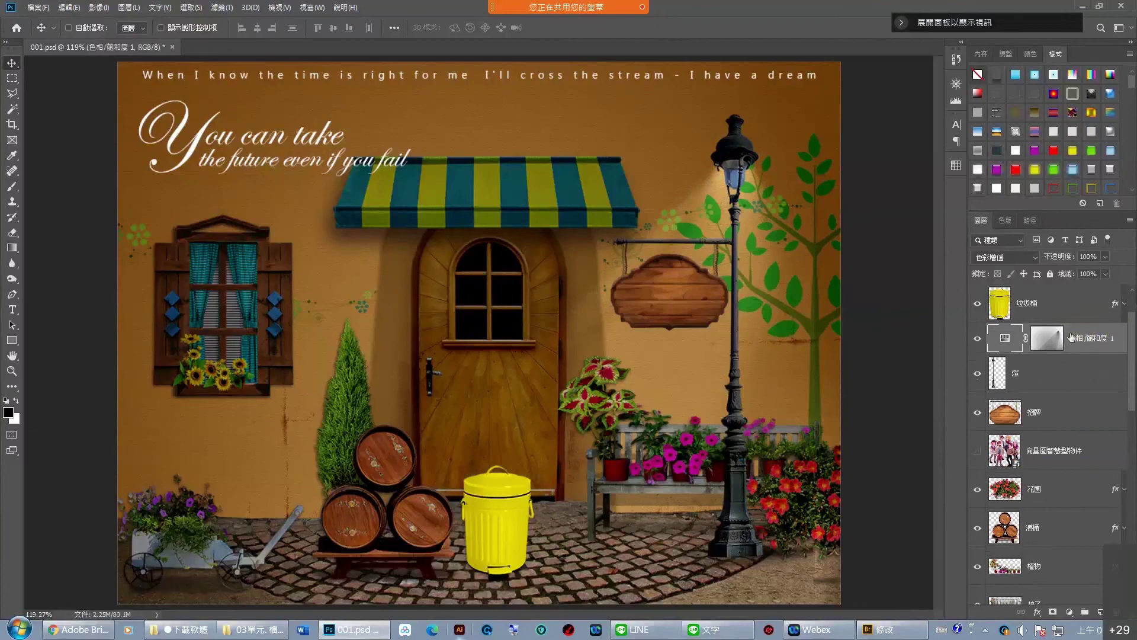
{"action": "left_click", "coordinate": [1099, 346]}
{"action": "left_click_drag", "start_coordinate": [1099, 346], "coordinate": [1120, 612]}
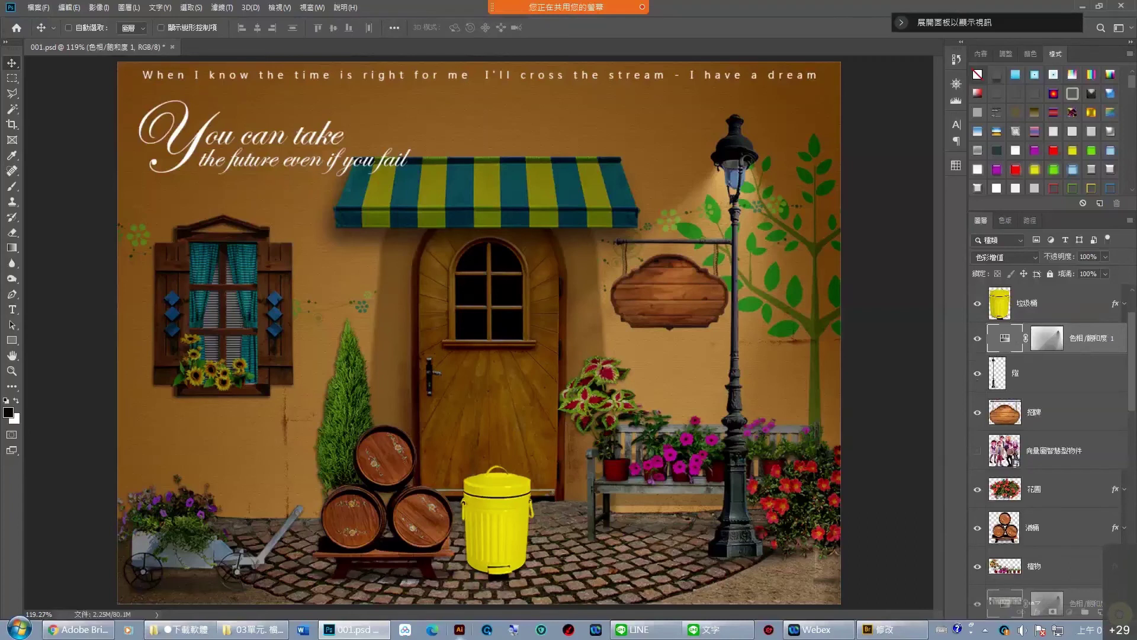
{"action": "mouse_move", "coordinate": [1118, 612]}
{"action": "left_mouse_down"}
{"action": "mouse_move", "coordinate": [1105, 346]}
{"action": "mouse_move", "coordinate": [1117, 612]}
{"action": "left_mouse_up"}
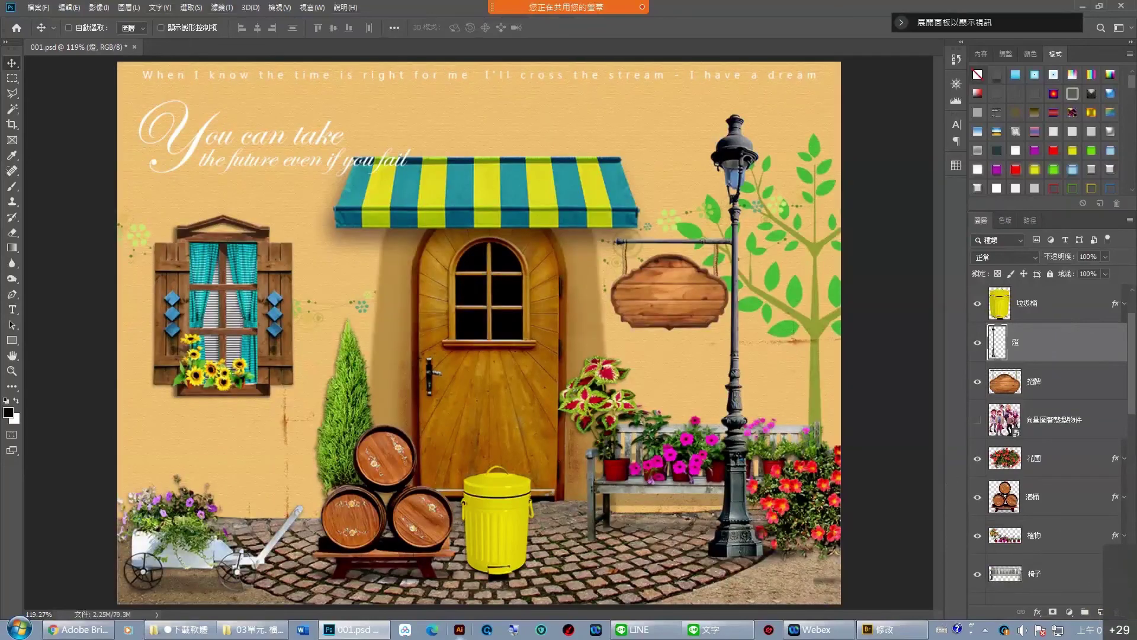
Check item 20 in the lesson topic notes and return to Photoshop.
{"action": "key", "text": "alt+Tab"}
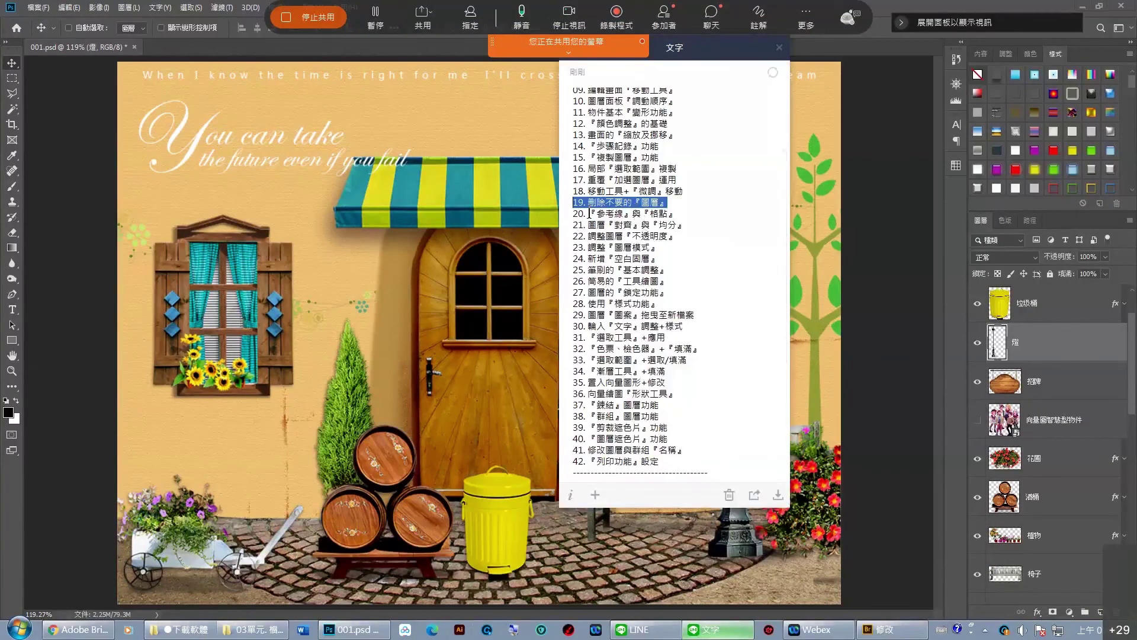
{"action": "left_click_drag", "start_coordinate": [678, 213], "coordinate": [569, 214]}
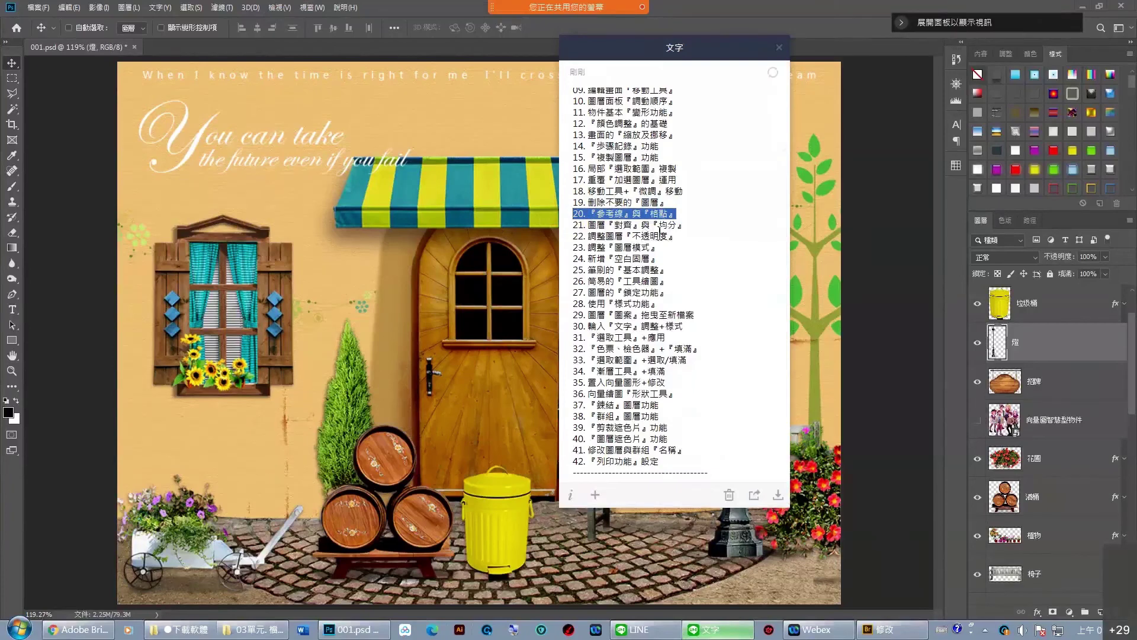
{"action": "left_click", "coordinate": [831, 29]}
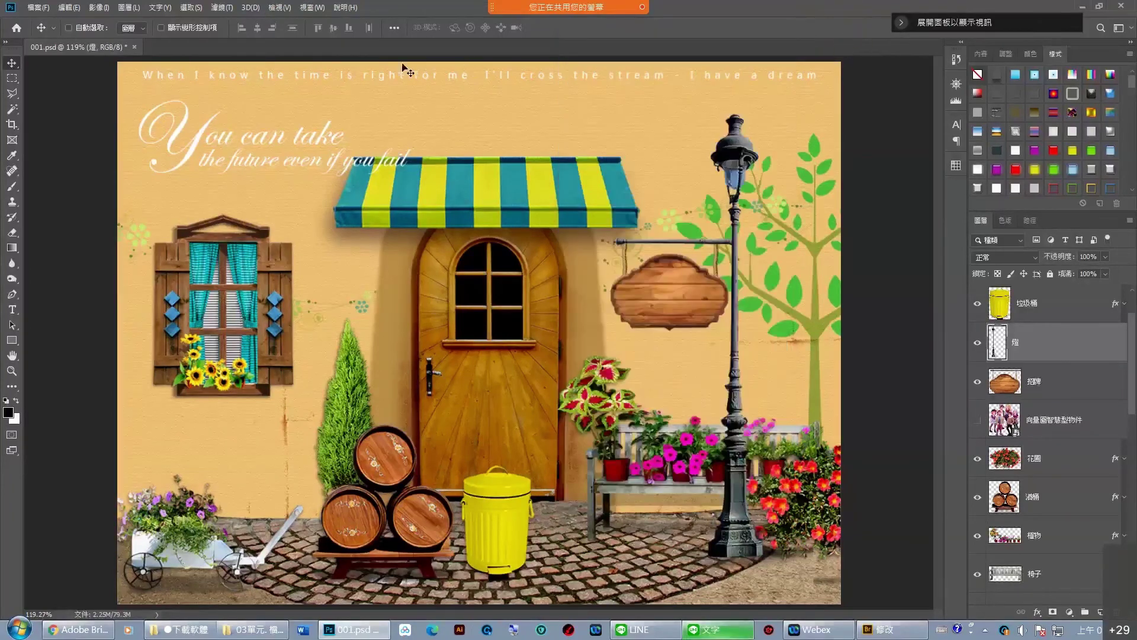
Show rulers and add a horizontal guide at 9.41 cm and a vertical guide at 14.93 cm.
{"action": "left_click", "coordinate": [278, 8]}
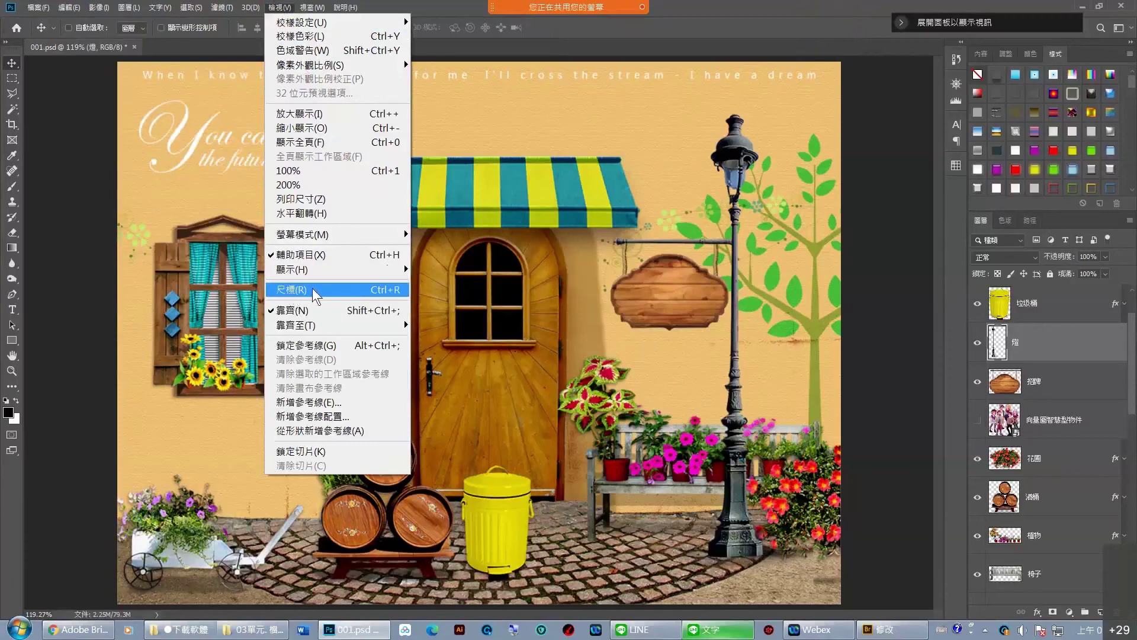
{"action": "left_click", "coordinate": [312, 289]}
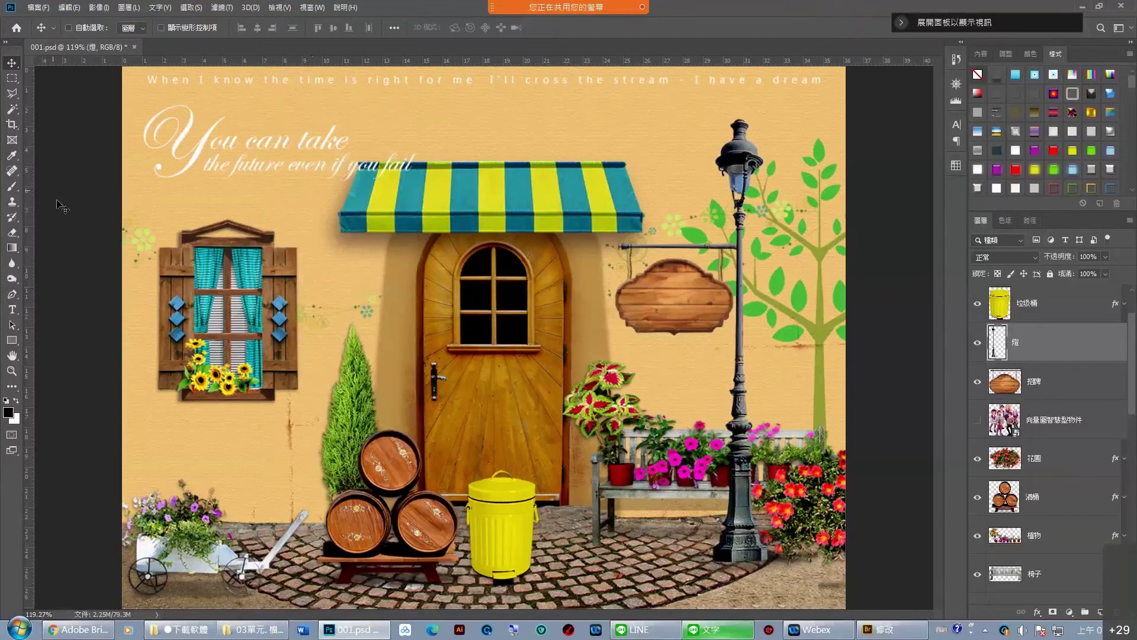
{"action": "left_click", "coordinate": [31, 240]}
{"action": "left_click_drag", "start_coordinate": [371, 67], "coordinate": [423, 255]}
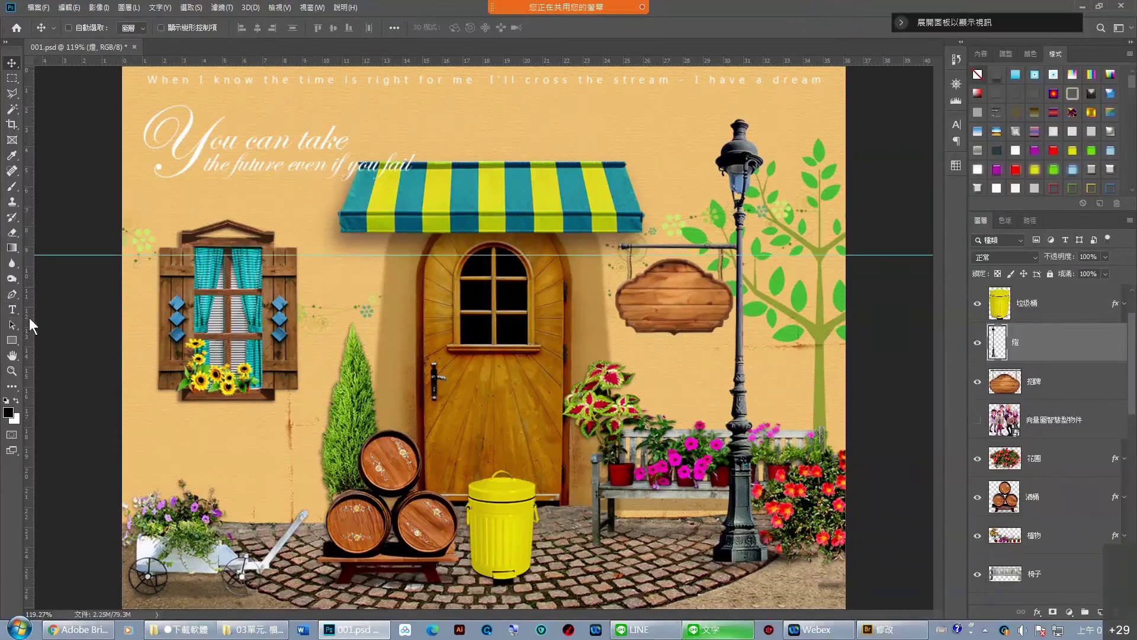
{"action": "left_click", "coordinate": [30, 323]}
{"action": "left_click_drag", "start_coordinate": [29, 323], "coordinate": [422, 369]}
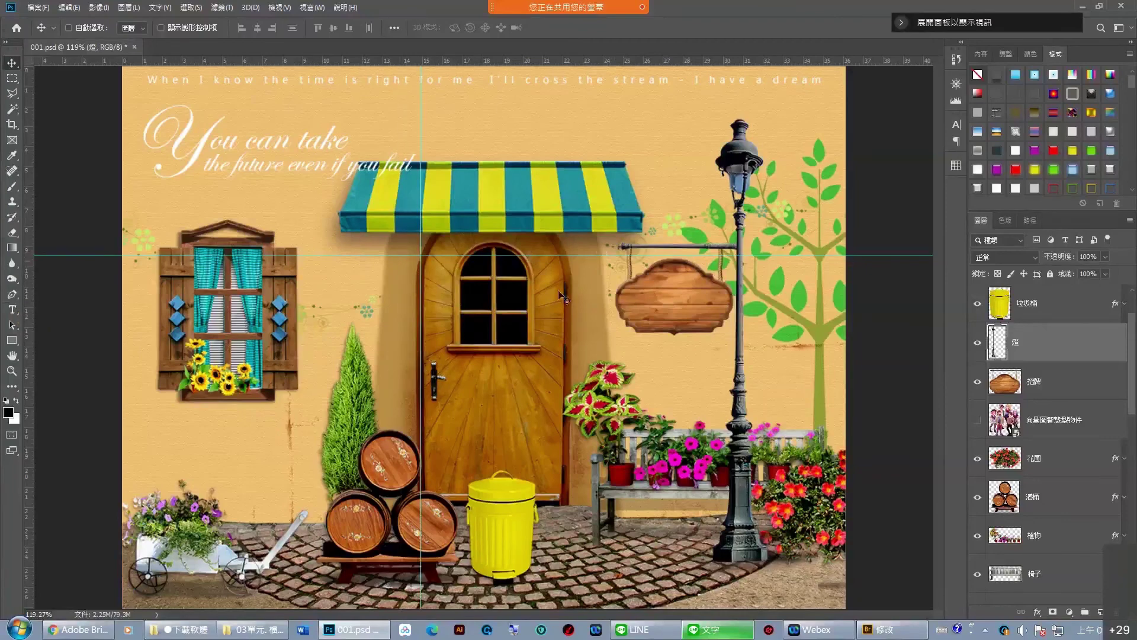
{"action": "left_click", "coordinate": [279, 9]}
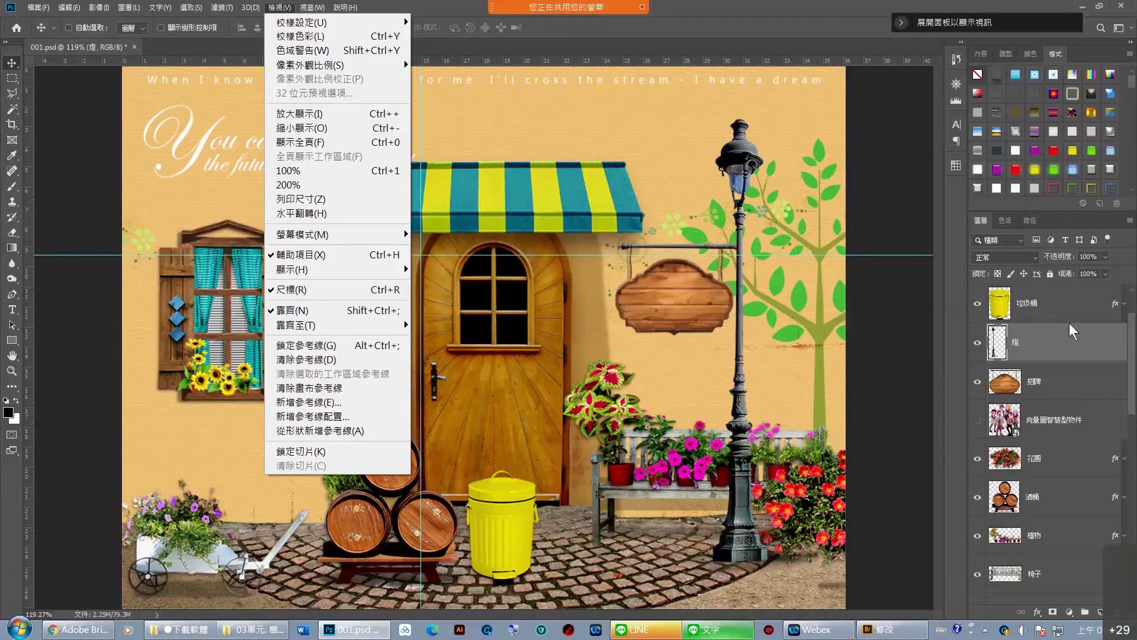
Select 垃圾桶 and move the trash can up onto the door.
{"action": "left_click", "coordinate": [1054, 311]}
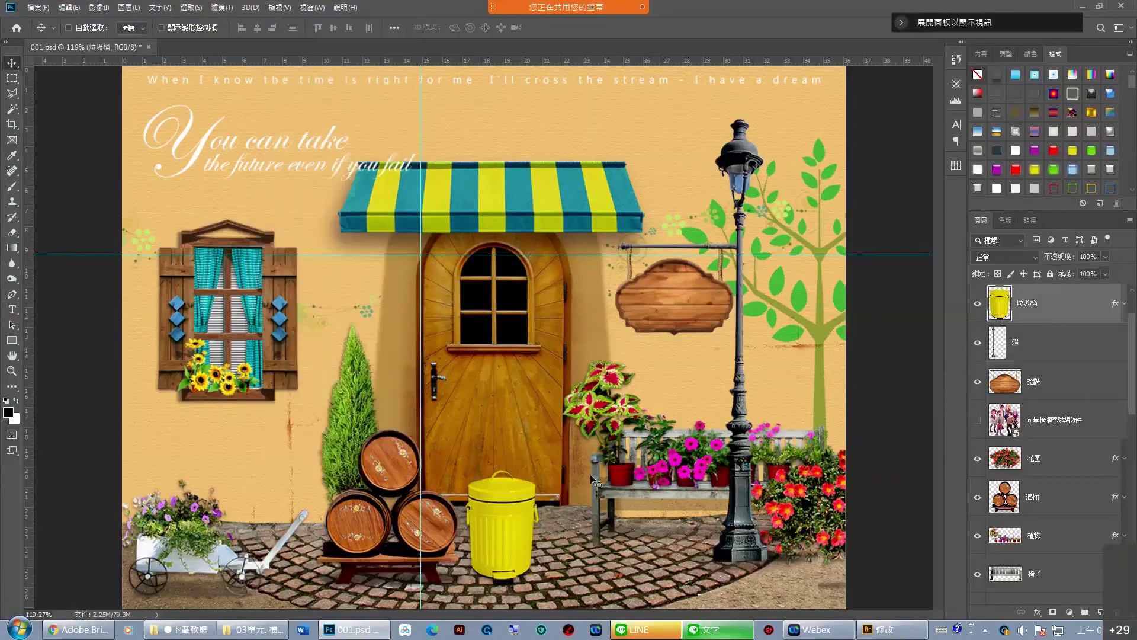
{"action": "mouse_move", "coordinate": [496, 554]}
{"action": "left_mouse_down"}
{"action": "mouse_move", "coordinate": [468, 336]}
{"action": "mouse_move", "coordinate": [453, 337]}
{"action": "left_mouse_up"}
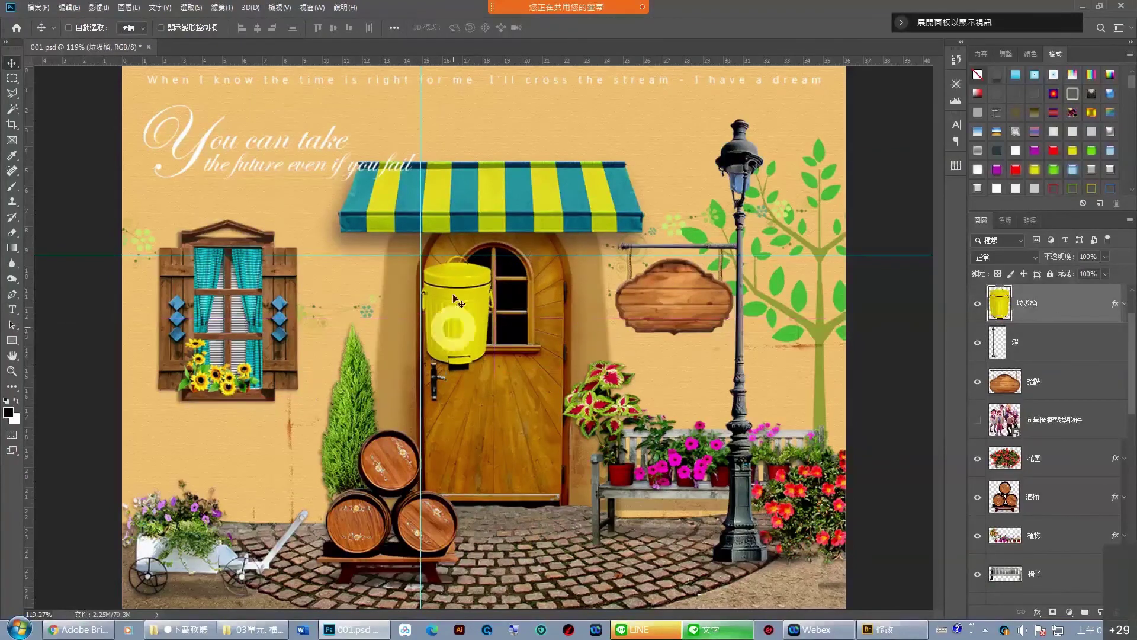
{"action": "left_click_drag", "start_coordinate": [453, 337], "coordinate": [454, 333]}
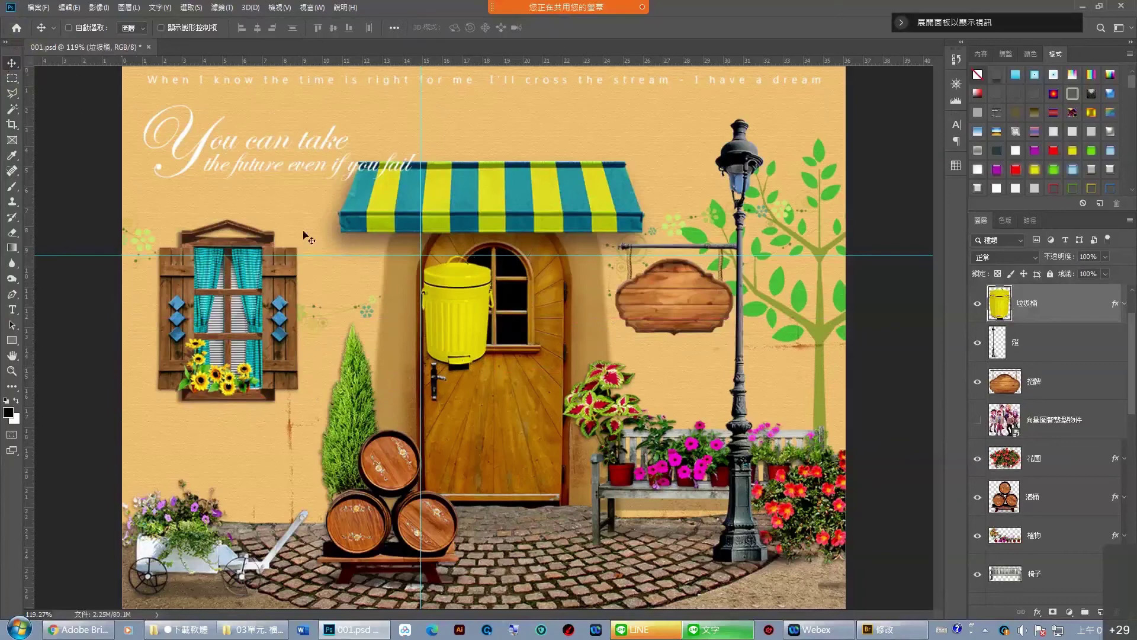
Move the horizontal guide to 10.86 cm and lock the guides.
{"action": "left_click", "coordinate": [361, 254]}
{"action": "left_click_drag", "start_coordinate": [361, 254], "coordinate": [352, 338]}
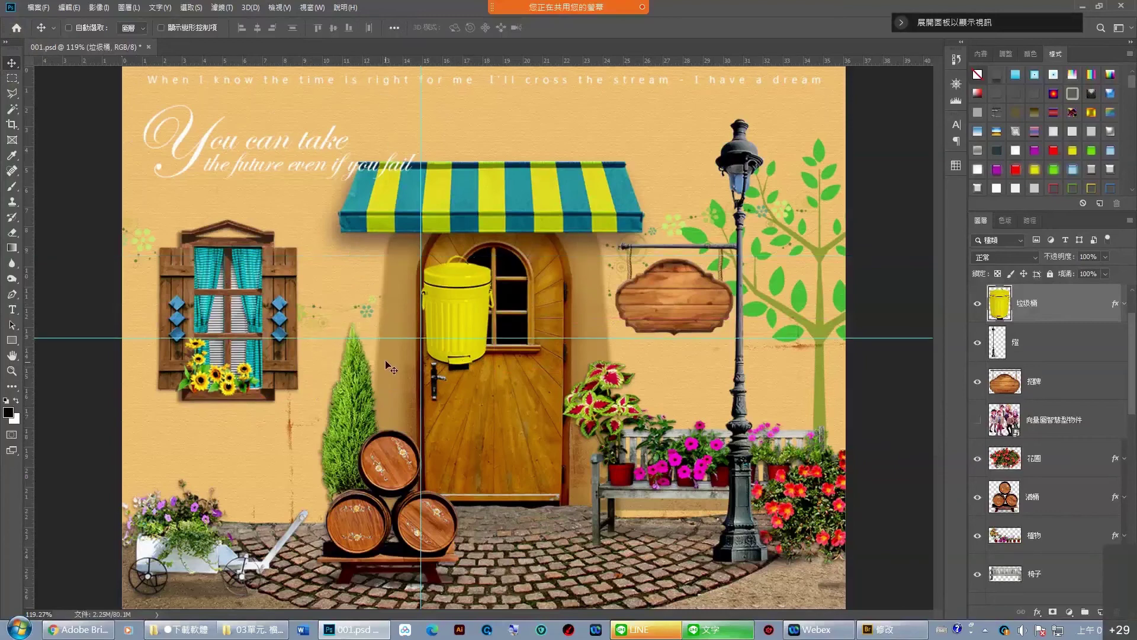
{"action": "left_click_drag", "start_coordinate": [393, 337], "coordinate": [397, 285]}
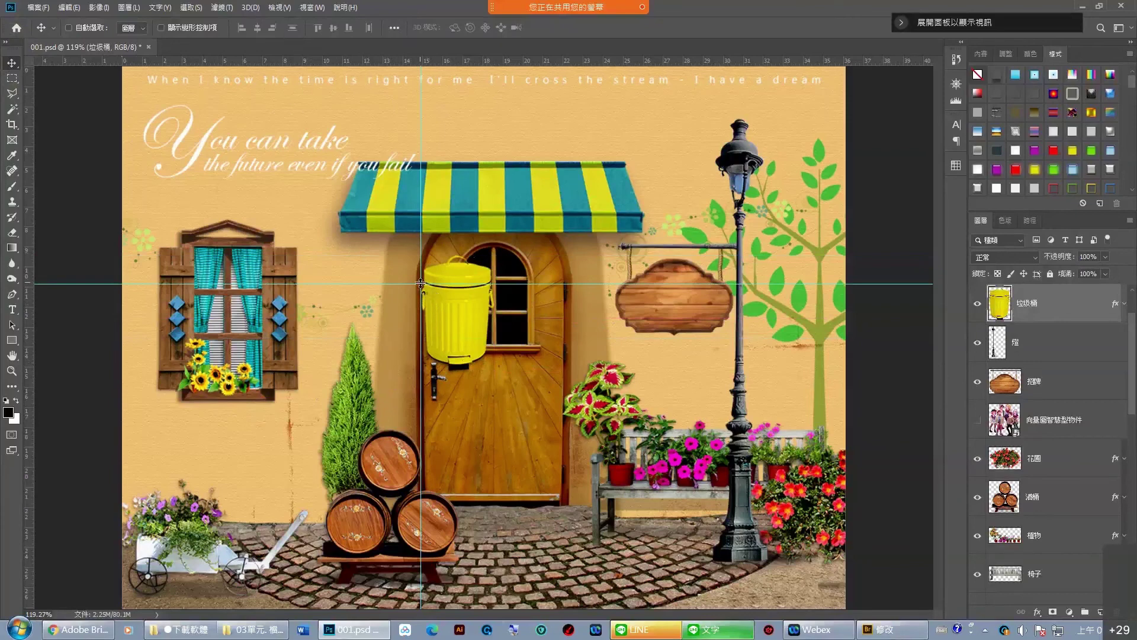
{"action": "left_click", "coordinate": [282, 9]}
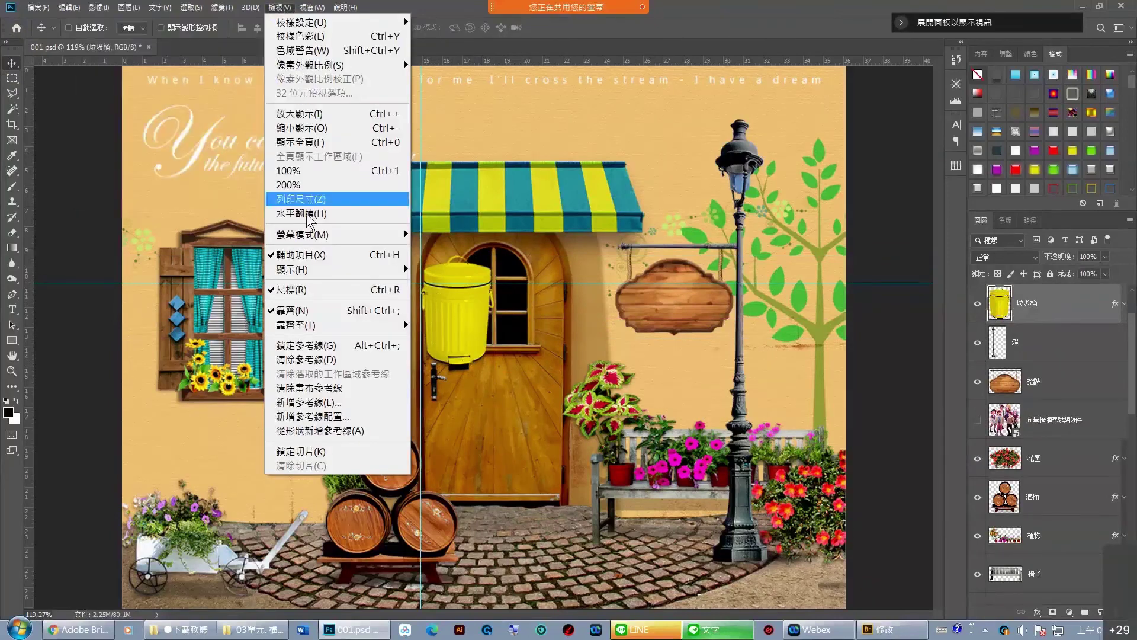
{"action": "left_click", "coordinate": [327, 346]}
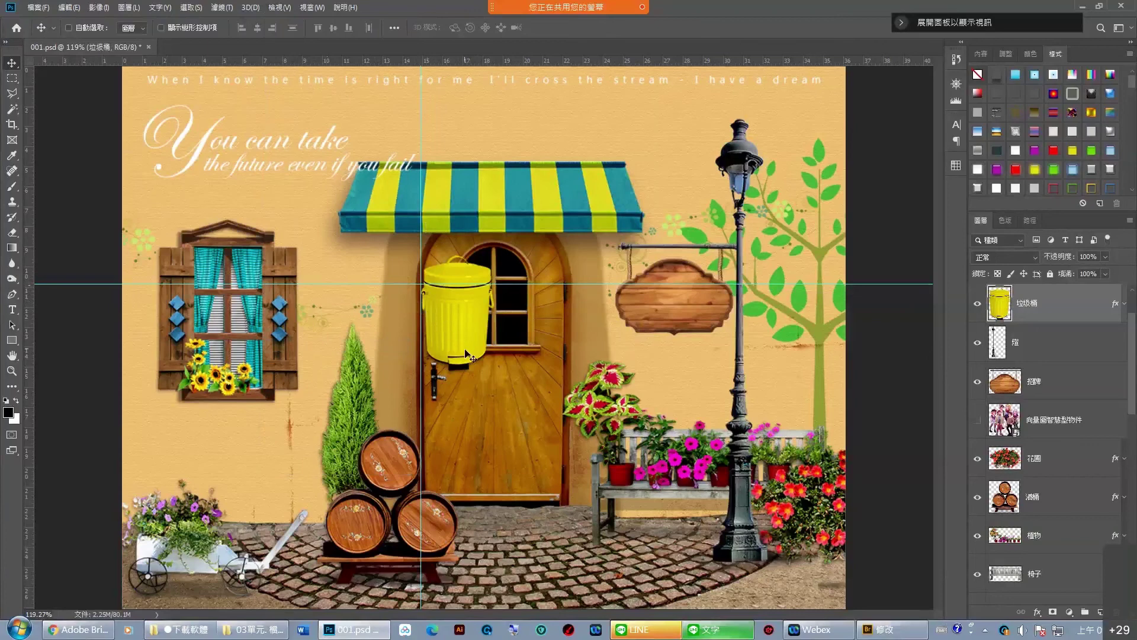
Hide and then reshow the guides with Ctrl+H.
{"action": "key", "text": "ctrl"}
{"action": "key", "text": "ctrl+h"}
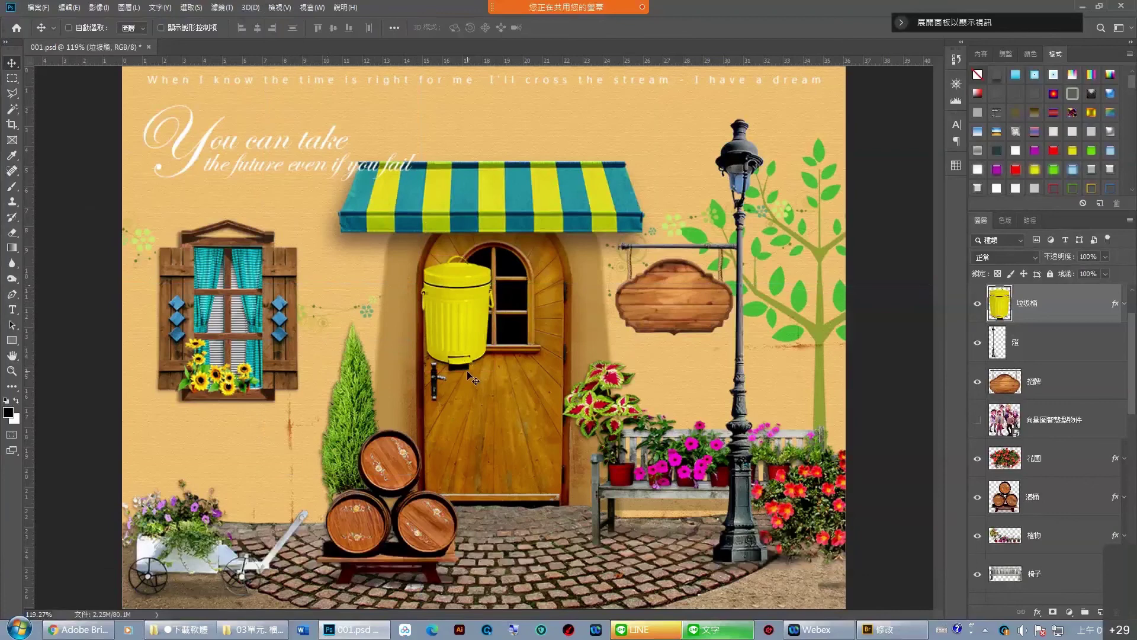
{"action": "key", "text": "ctrl"}
{"action": "key", "text": "ctrl+h"}
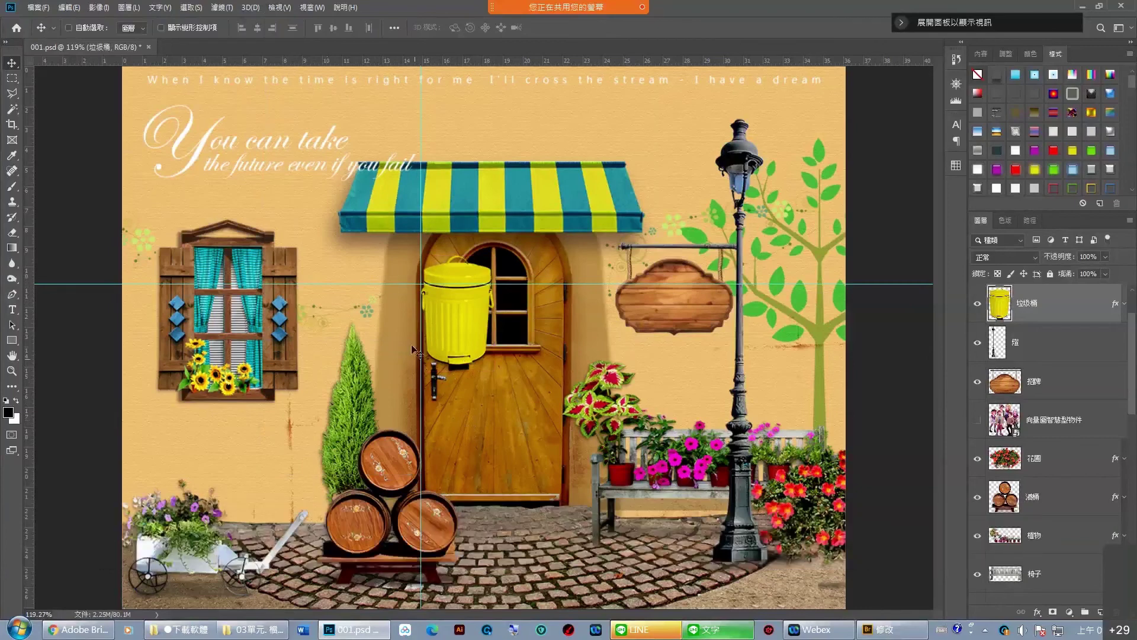
{"action": "left_click", "coordinate": [279, 8]}
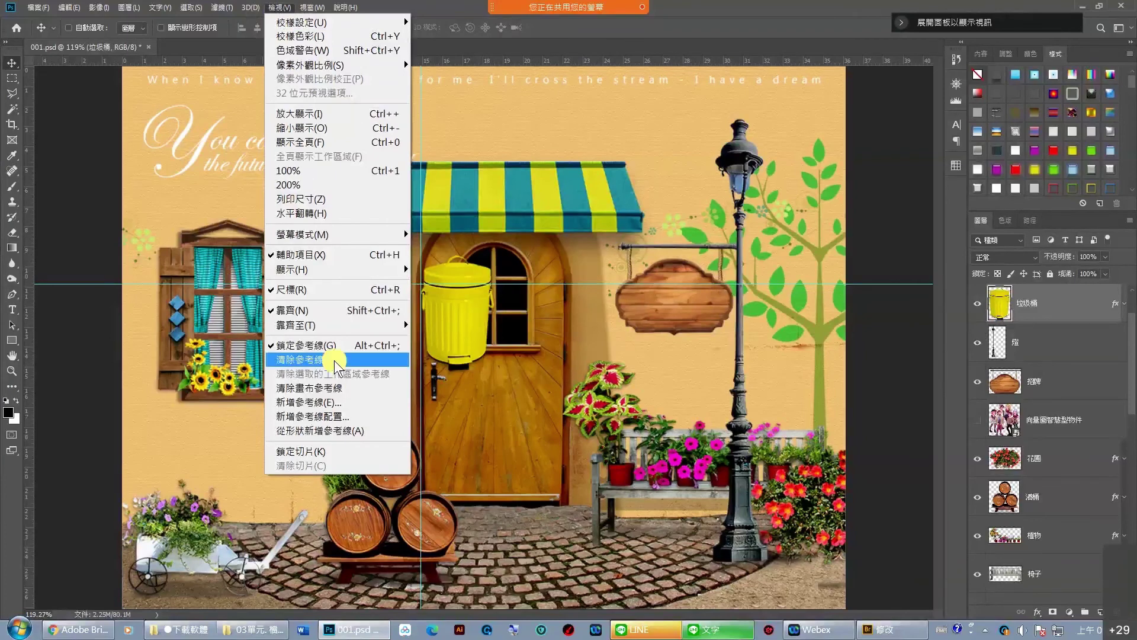
Remove both guides with View > Clear Guides.
{"action": "left_click", "coordinate": [334, 361]}
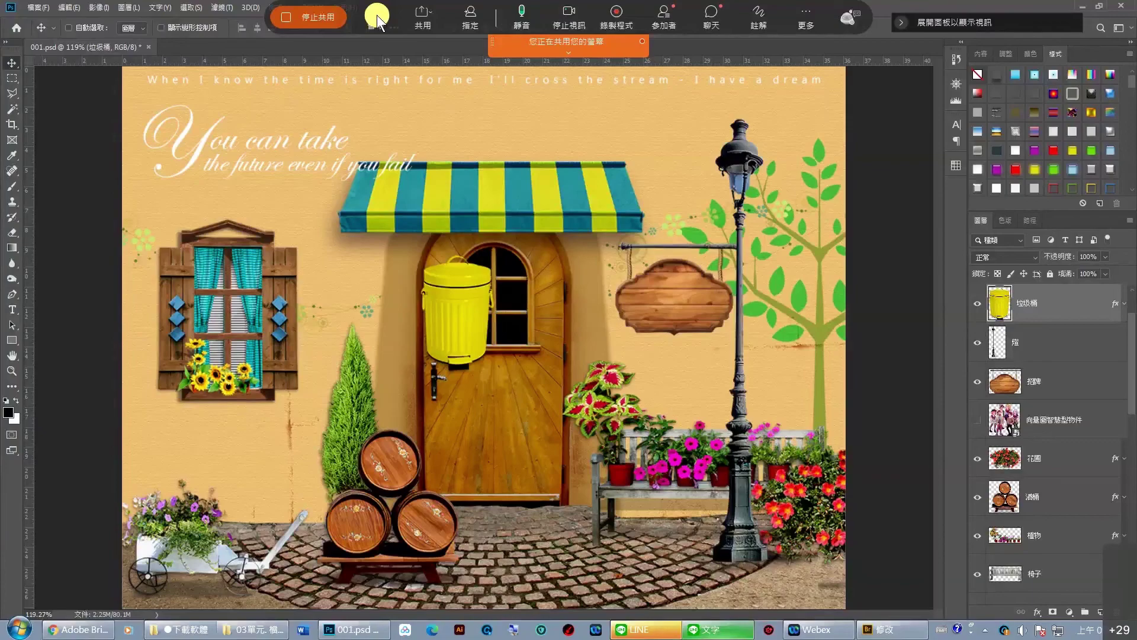
Open the rar.tw WinRAR Chinese-edition homepage from the Google WinRAR search results in Chrome.
{"action": "left_click", "coordinate": [88, 632]}
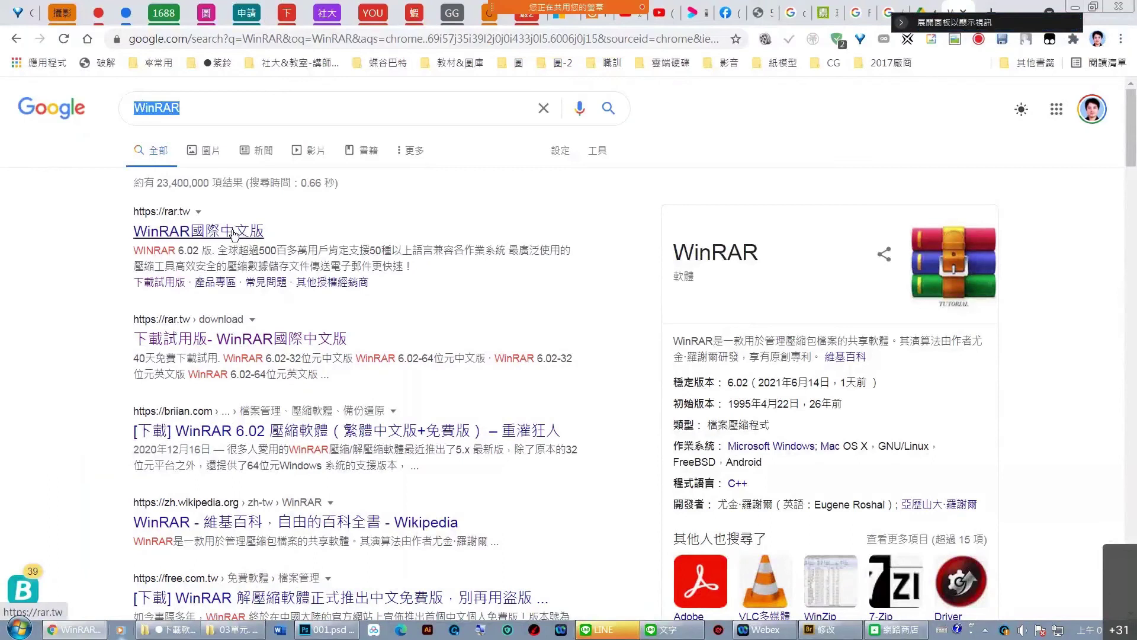
{"action": "left_click", "coordinate": [234, 233]}
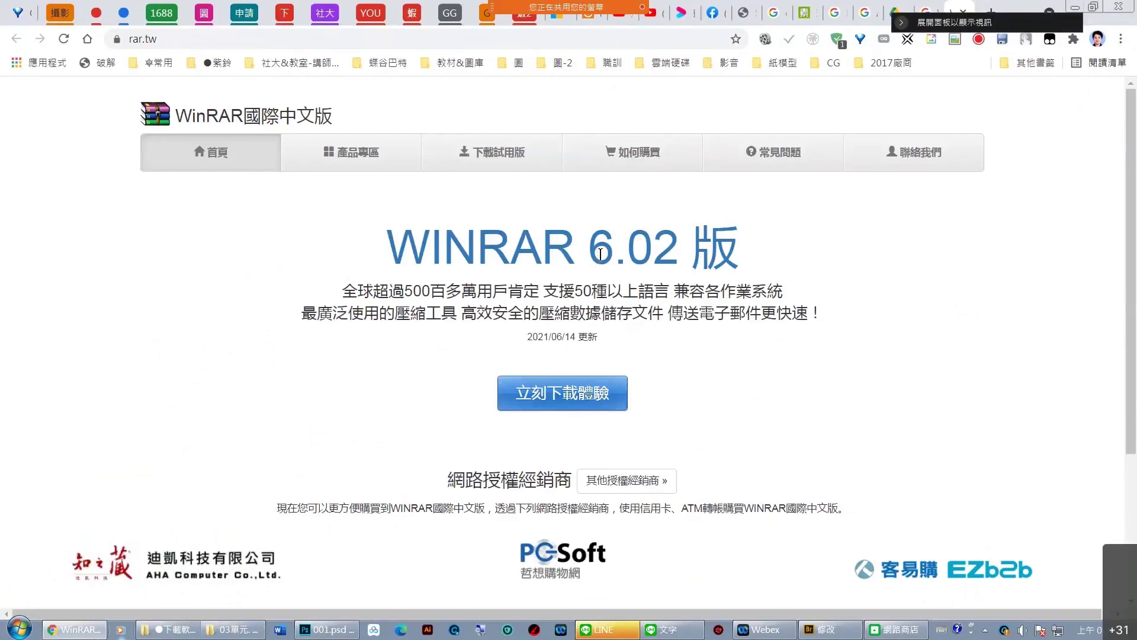
{"action": "scroll", "coordinate": [593, 249], "scroll_direction": "down", "scroll_amount": 3}
{"action": "scroll", "coordinate": [442, 196], "scroll_direction": "up", "scroll_amount": 4}
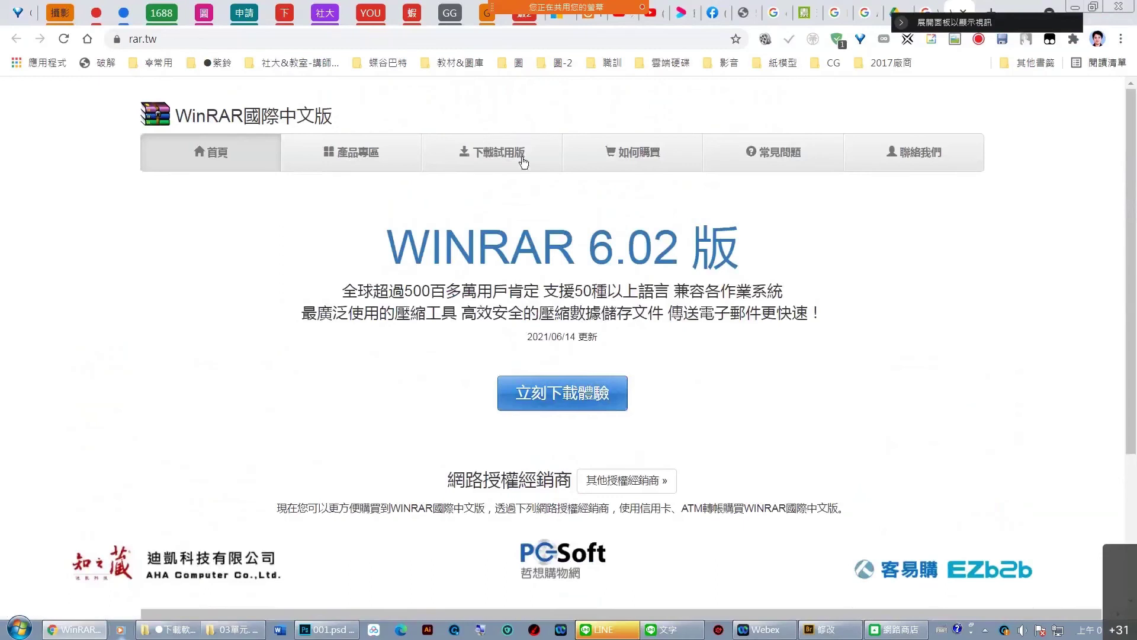
Open rar.tw's WinRAR 6.02 trial download page, then select 格點 in the 文字 notes.
{"action": "left_click", "coordinate": [488, 151]}
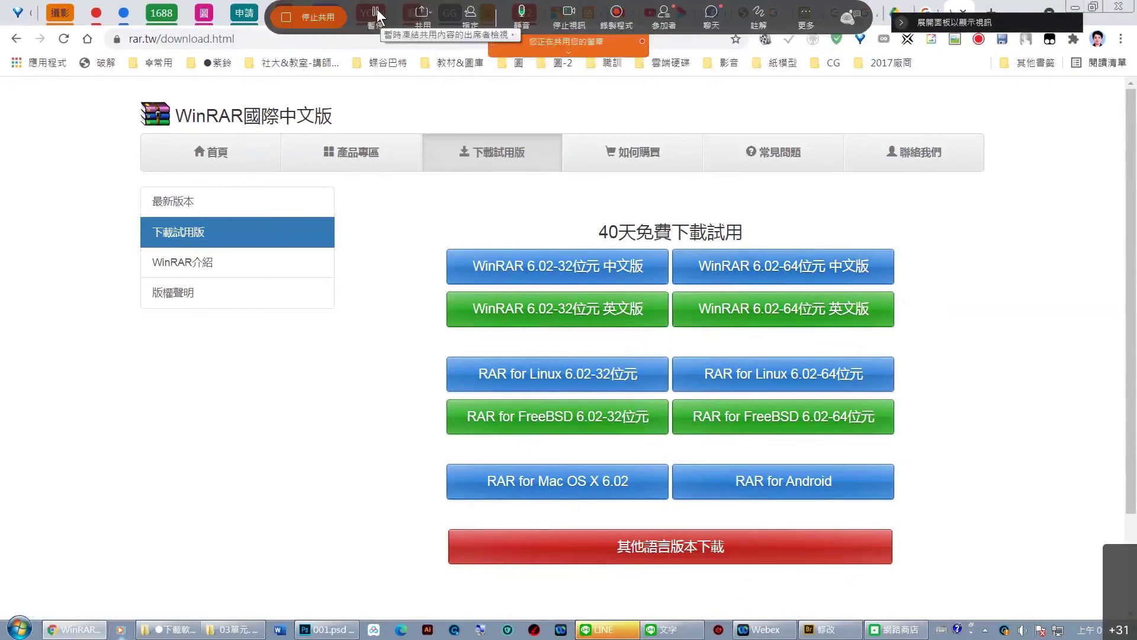
{"action": "left_click", "coordinate": [377, 14]}
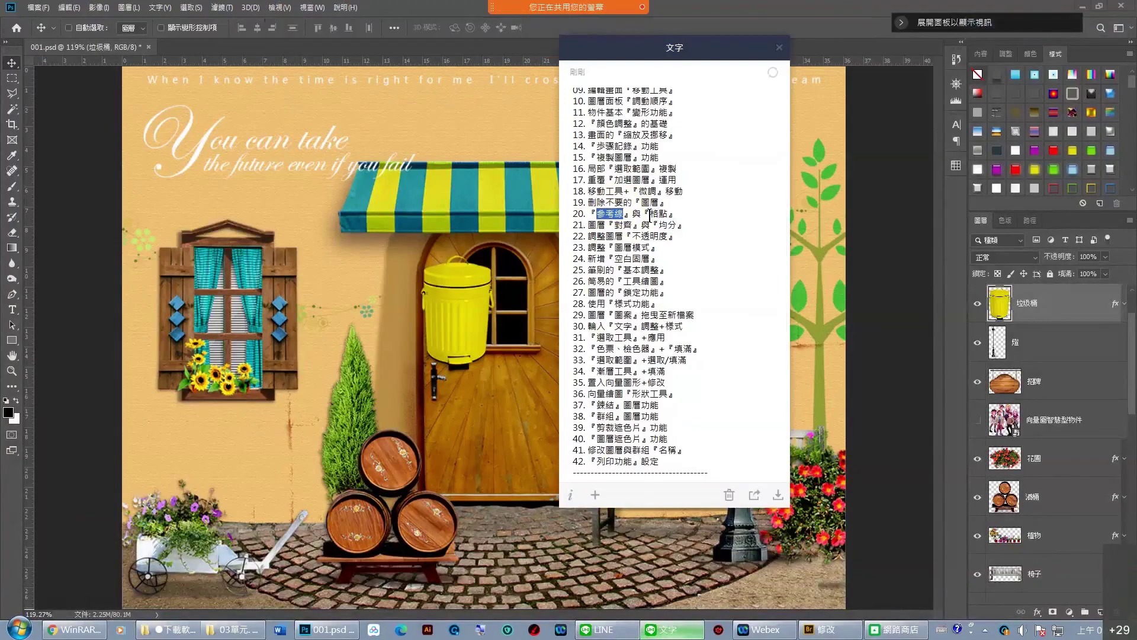
{"action": "double_click", "coordinate": [659, 214]}
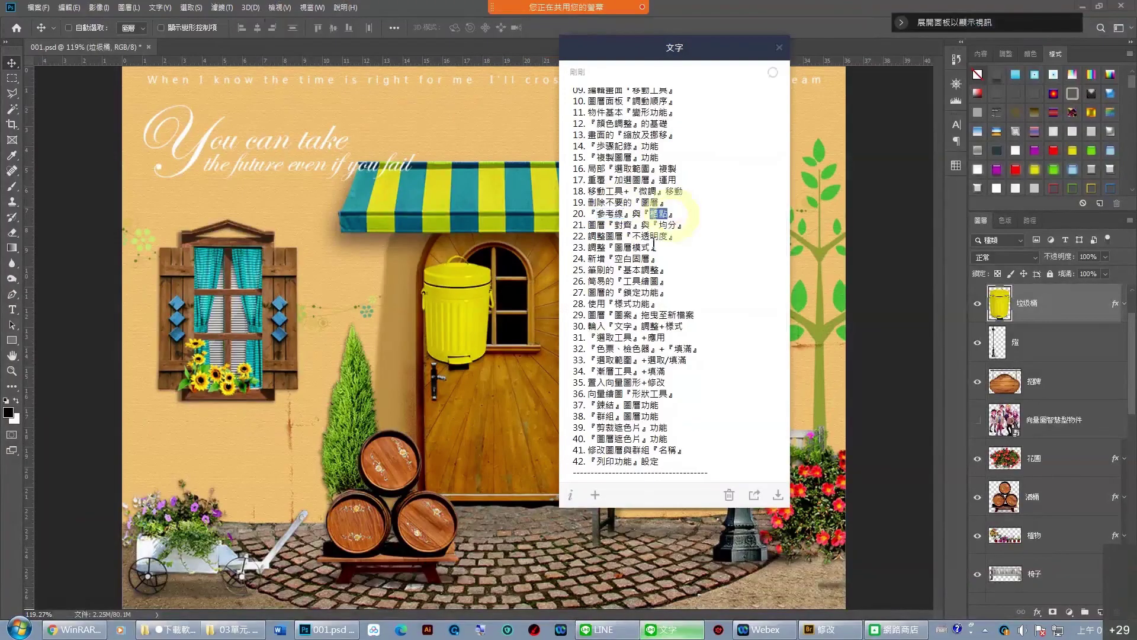
Bring Photoshop in front of the notes and open the View > Show (顯示) extras list.
{"action": "left_click", "coordinate": [840, 23]}
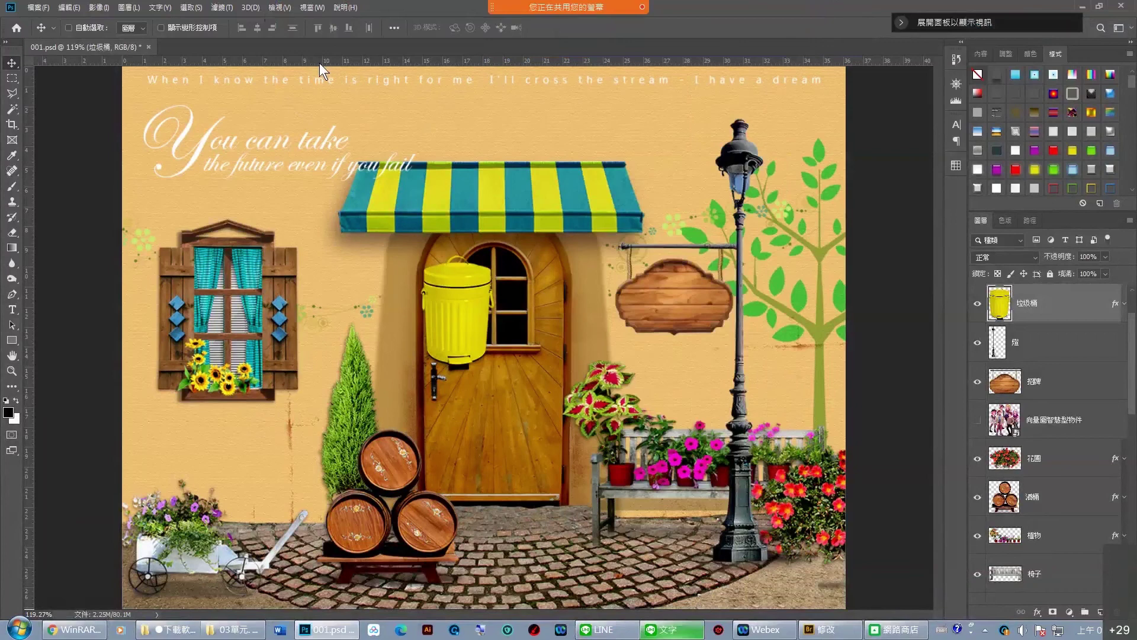
{"action": "left_click", "coordinate": [278, 8]}
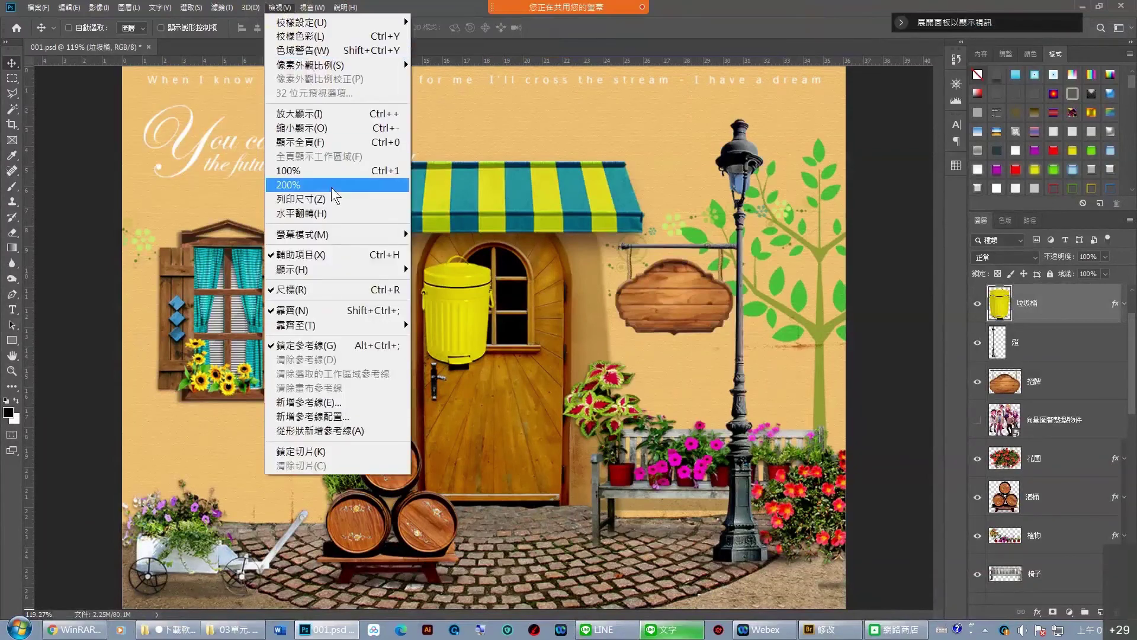
{"action": "mouse_move", "coordinate": [302, 268]}
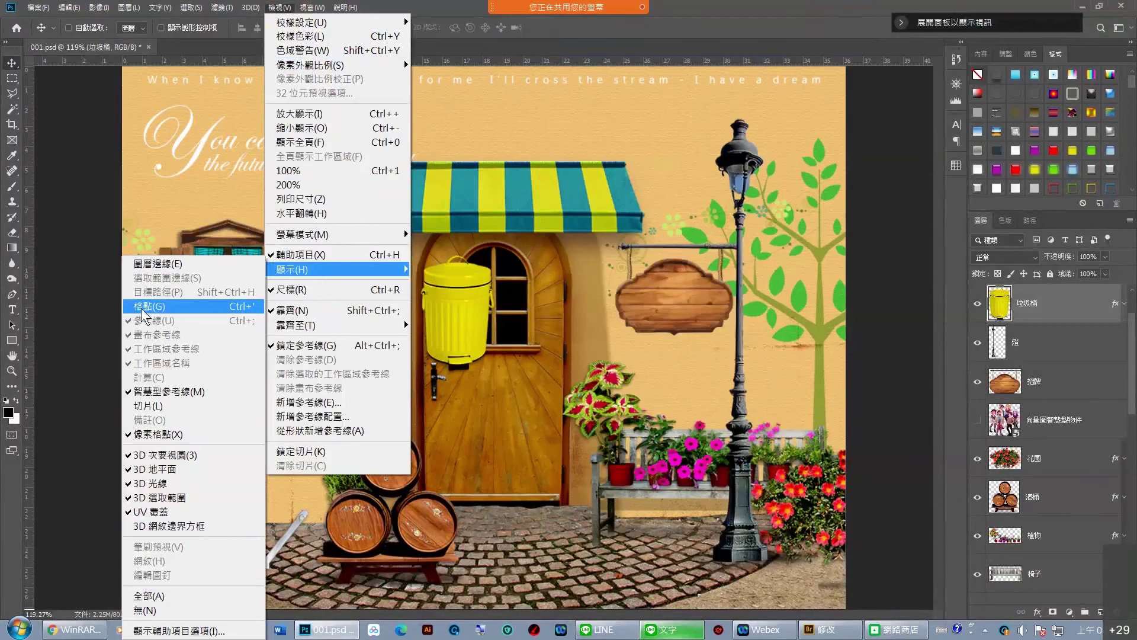
Show the grid, drag the trash can down centred on the door, then hide the grid.
{"action": "left_click", "coordinate": [181, 307]}
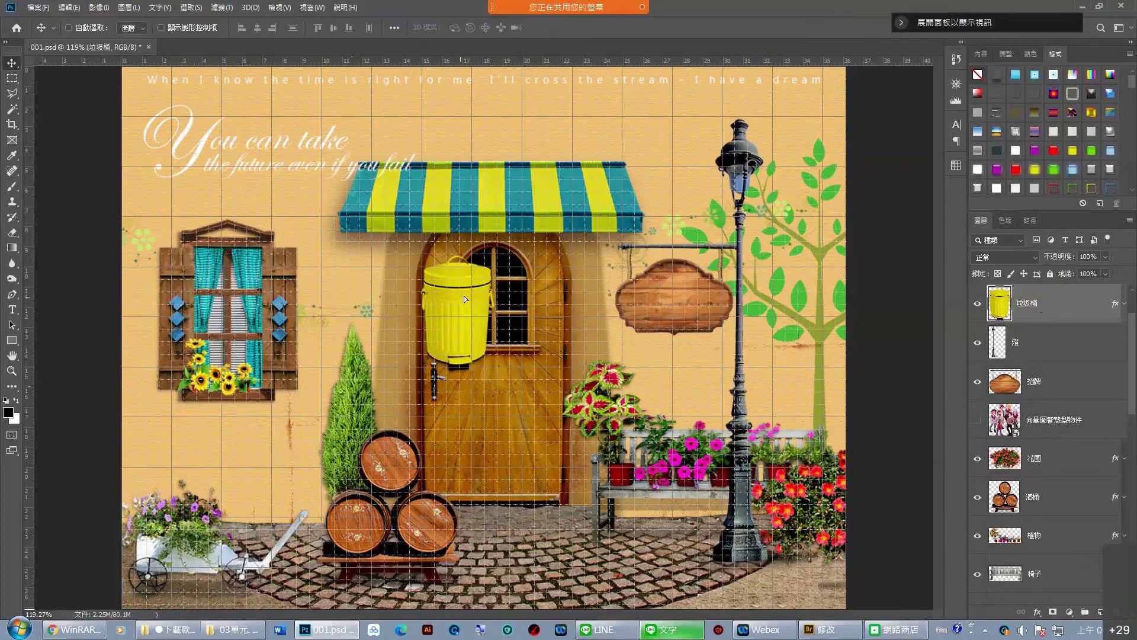
{"action": "mouse_move", "coordinate": [465, 299]}
{"action": "left_mouse_down"}
{"action": "mouse_move", "coordinate": [508, 325]}
{"action": "mouse_move", "coordinate": [543, 321]}
{"action": "mouse_move", "coordinate": [578, 338]}
{"action": "left_mouse_up"}
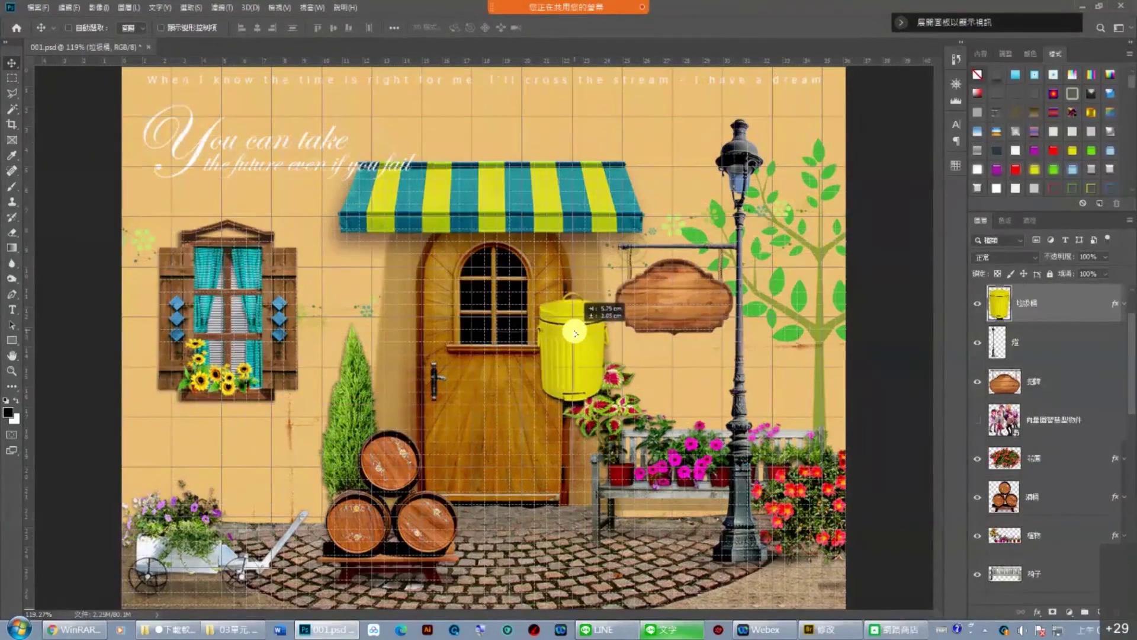
{"action": "mouse_move", "coordinate": [578, 338]}
{"action": "left_mouse_down"}
{"action": "mouse_move", "coordinate": [518, 343]}
{"action": "mouse_move", "coordinate": [523, 382]}
{"action": "left_mouse_up"}
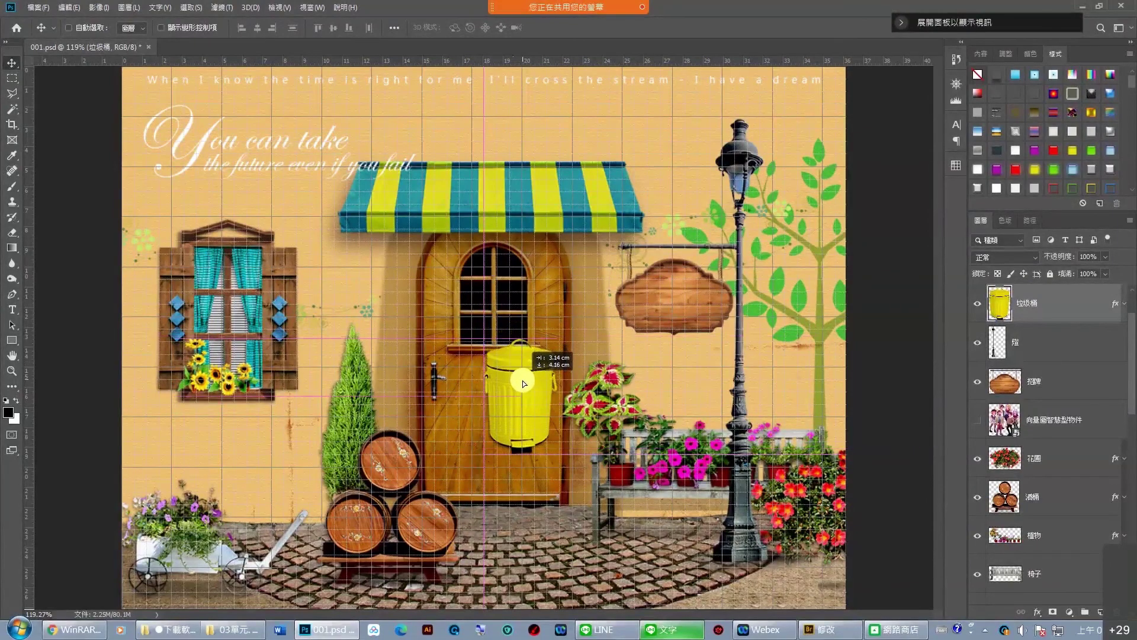
{"action": "left_click_drag", "start_coordinate": [522, 381], "coordinate": [523, 380]}
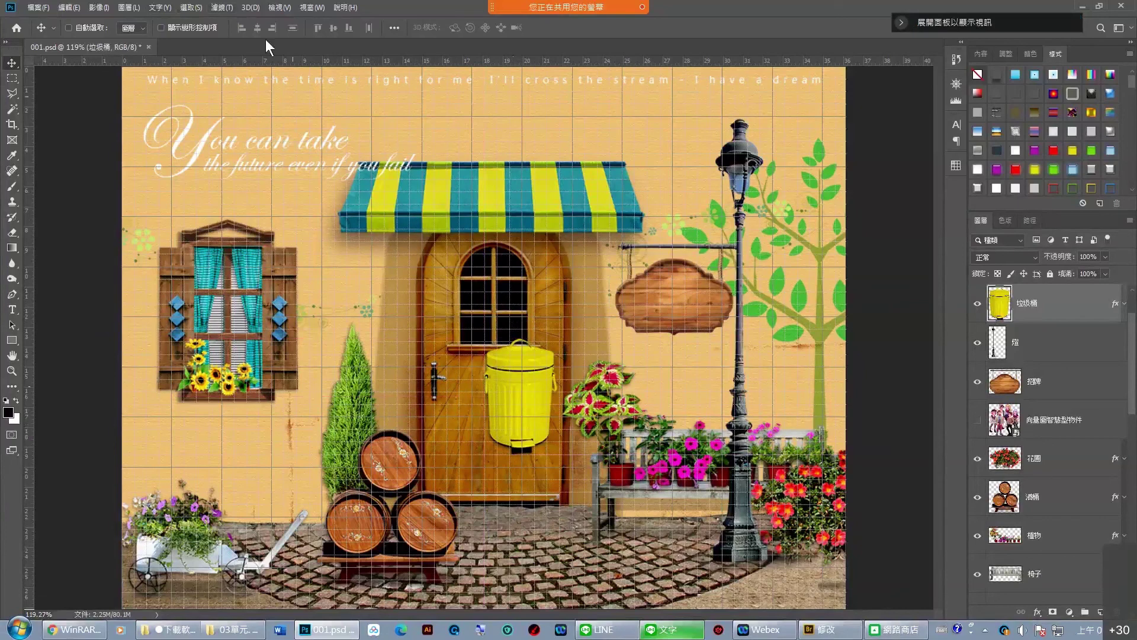
{"action": "left_click", "coordinate": [283, 8]}
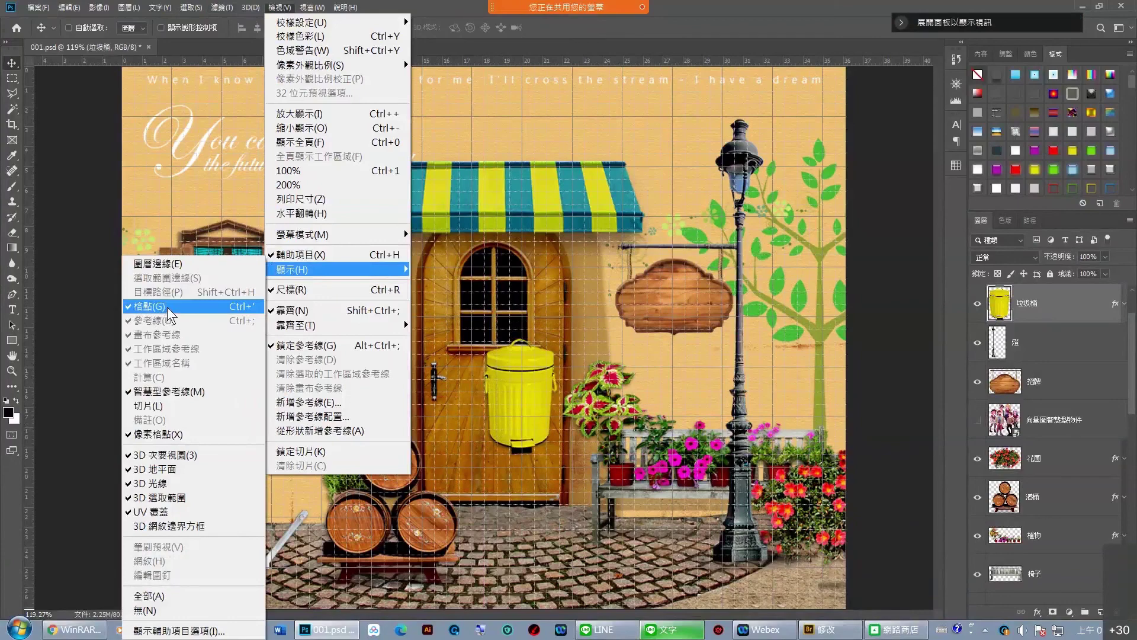
{"action": "left_click", "coordinate": [167, 307]}
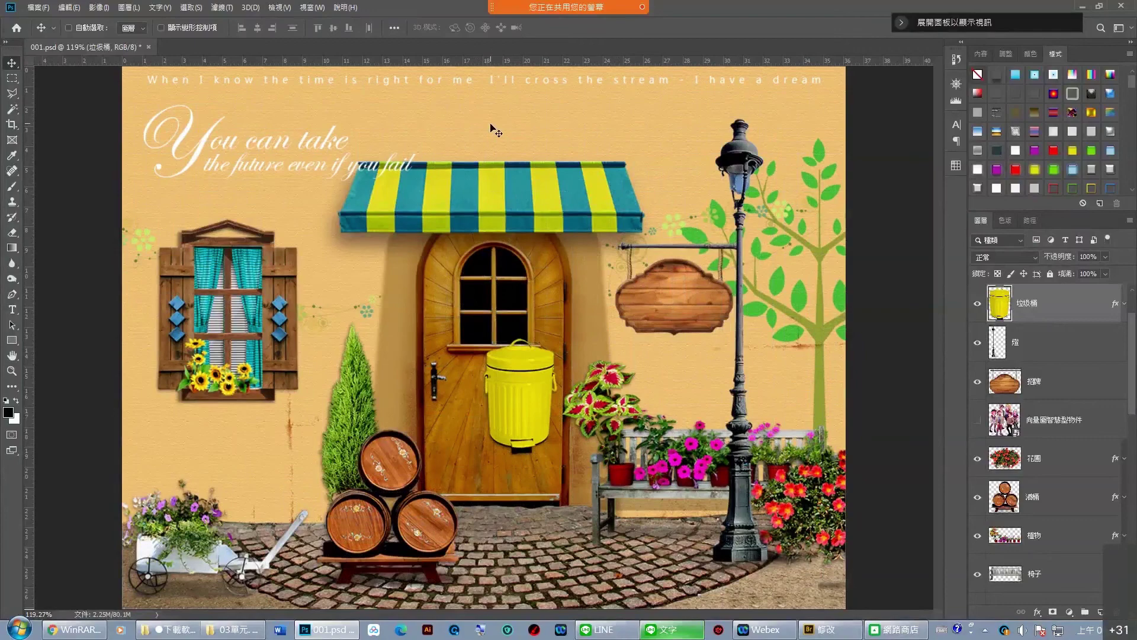
Highlight lines 21–22, including 『不透明度』, in the LINE notes, then return to Photoshop.
{"action": "left_click", "coordinate": [685, 225]}
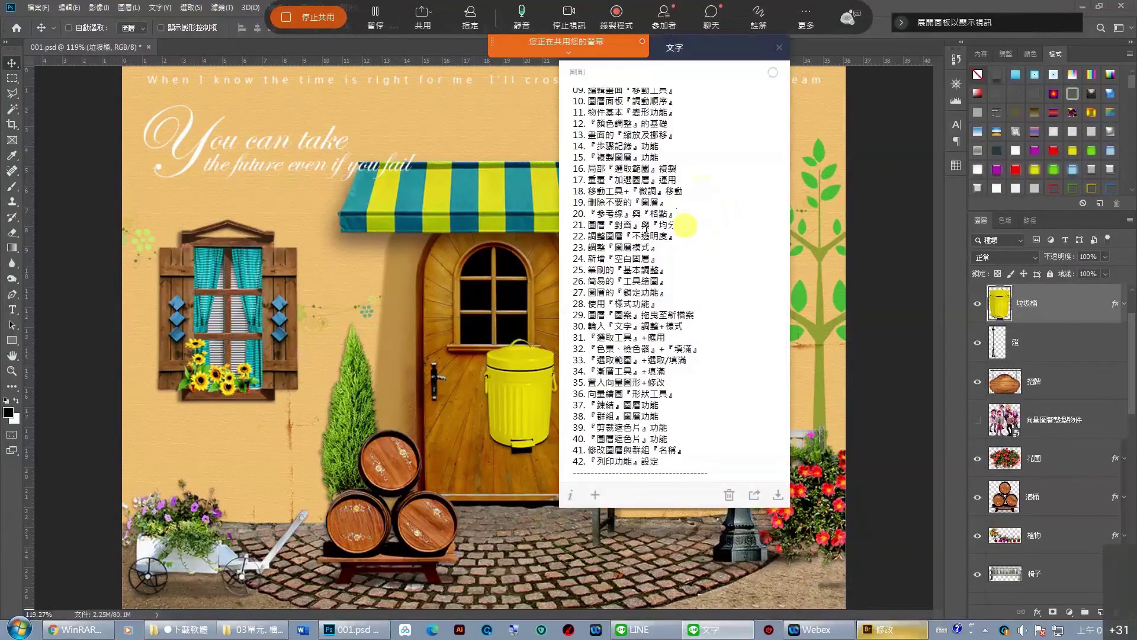
{"action": "mouse_move", "coordinate": [574, 236]}
{"action": "left_mouse_down"}
{"action": "mouse_move", "coordinate": [596, 234]}
{"action": "mouse_move", "coordinate": [573, 226]}
{"action": "left_mouse_up"}
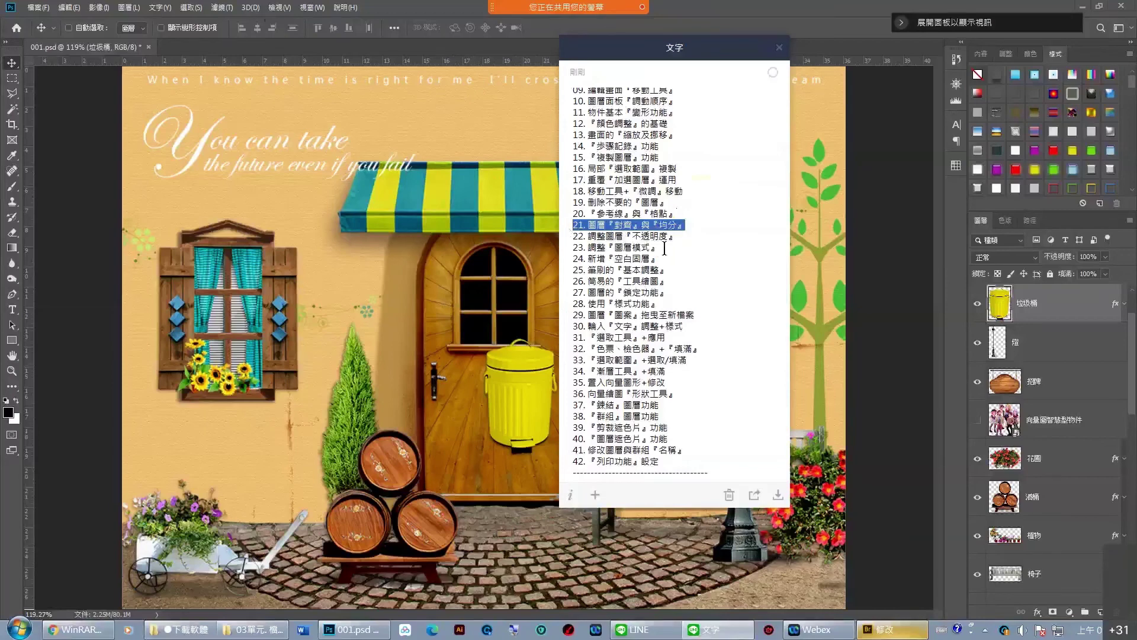
{"action": "left_click_drag", "start_coordinate": [677, 236], "coordinate": [577, 235]}
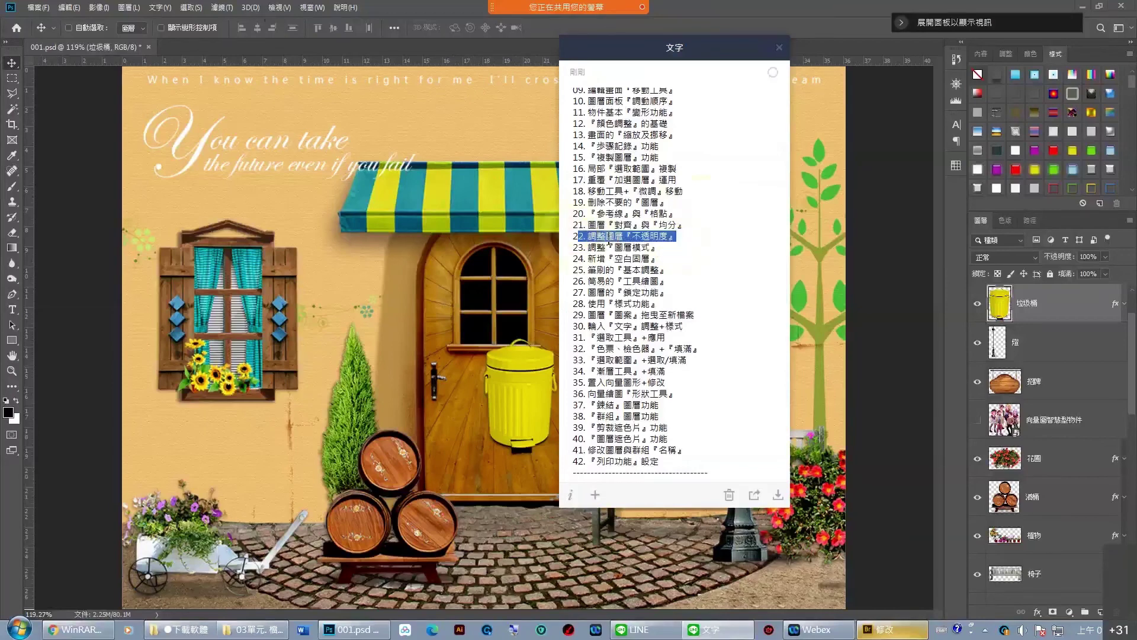
{"action": "left_click", "coordinate": [677, 237]}
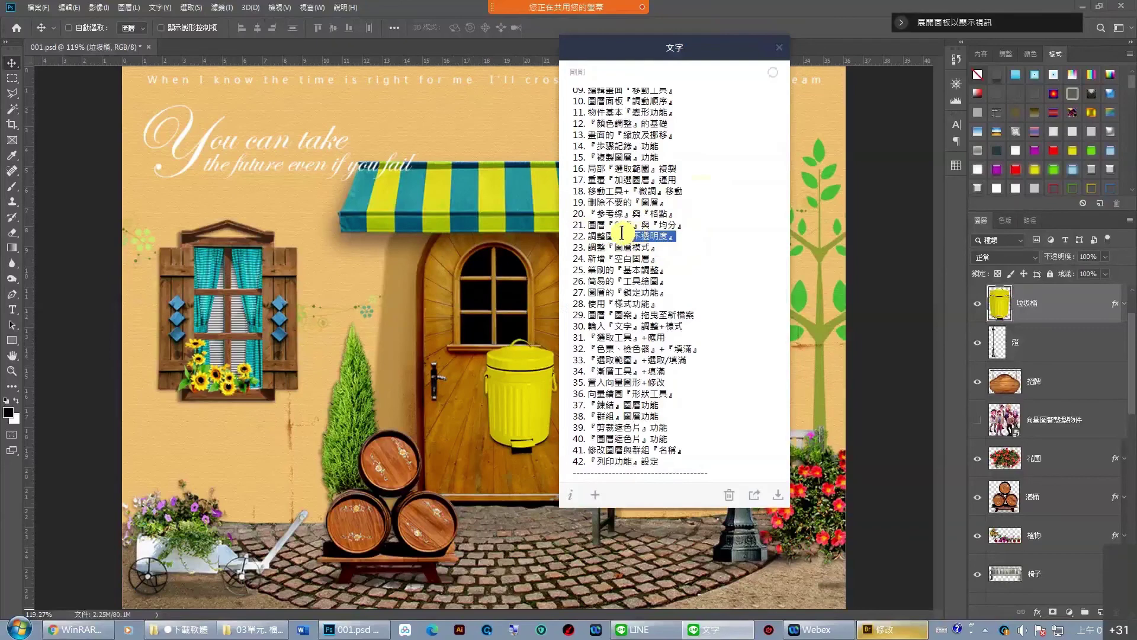
{"action": "left_click_drag", "start_coordinate": [627, 236], "coordinate": [676, 235]}
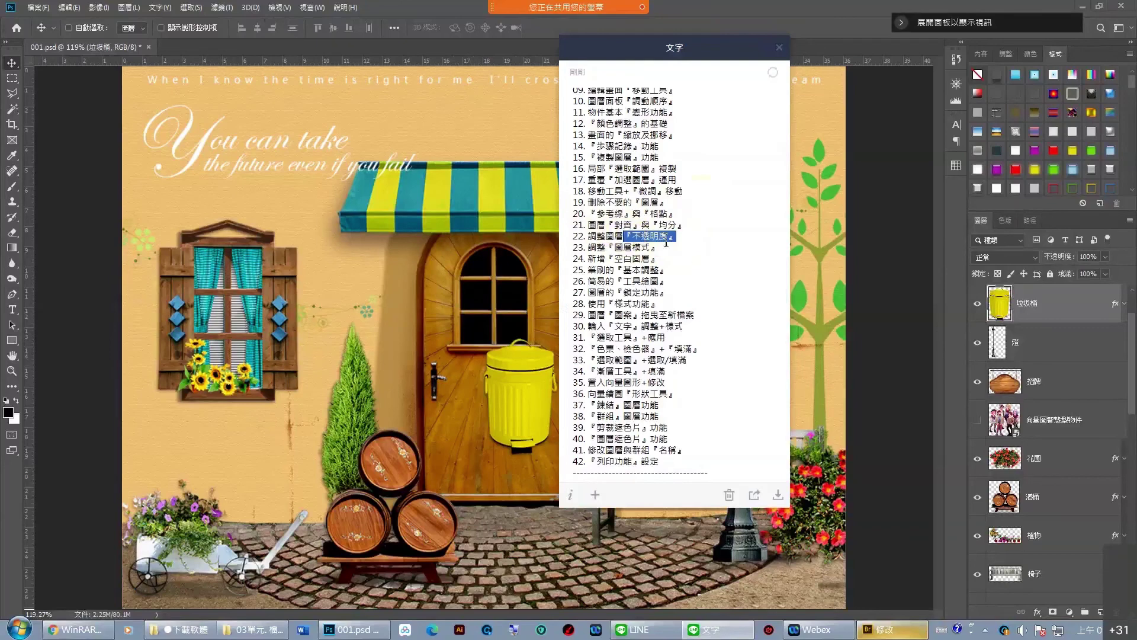
{"action": "left_click", "coordinate": [1066, 307]}
Lower the 垃圾桶 trash-can layer's opacity to 49% so it looks half see-through.
{"action": "left_click", "coordinate": [1061, 353]}
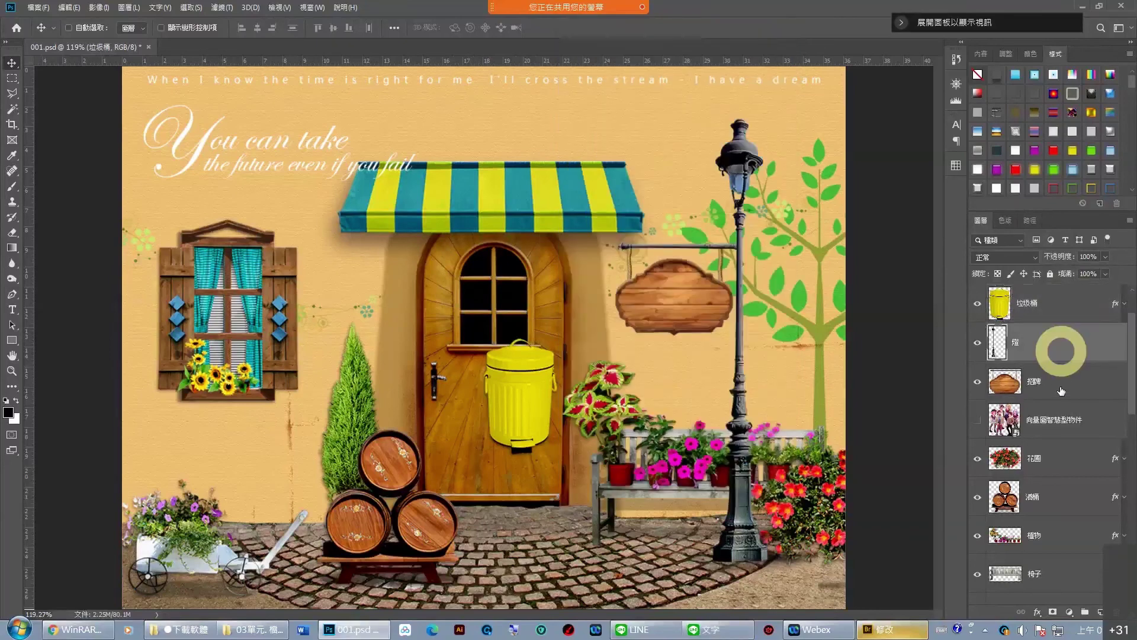
{"action": "left_click", "coordinate": [1059, 432]}
{"action": "left_click", "coordinate": [1059, 468]}
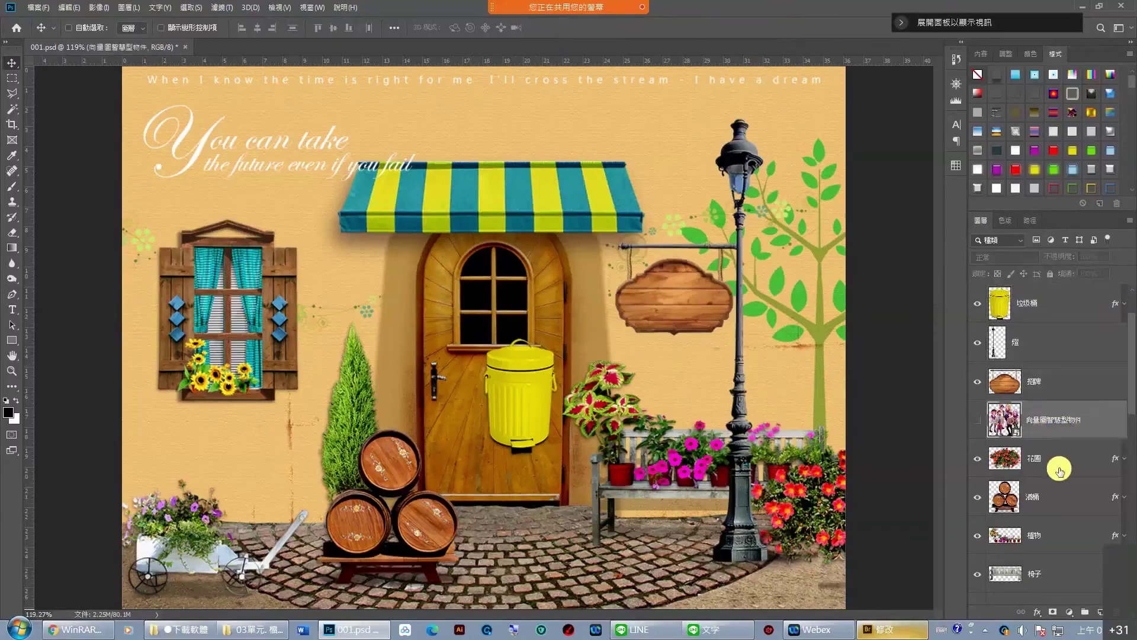
{"action": "left_click", "coordinate": [1069, 307]}
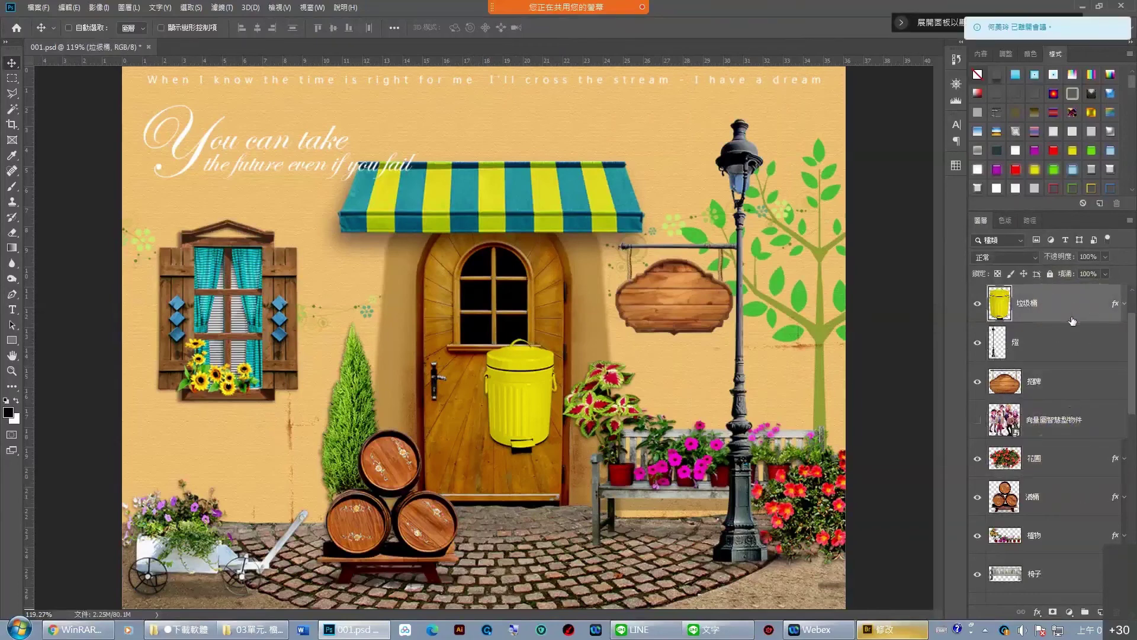
{"action": "left_click", "coordinate": [1058, 260]}
{"action": "left_click", "coordinate": [1069, 275]}
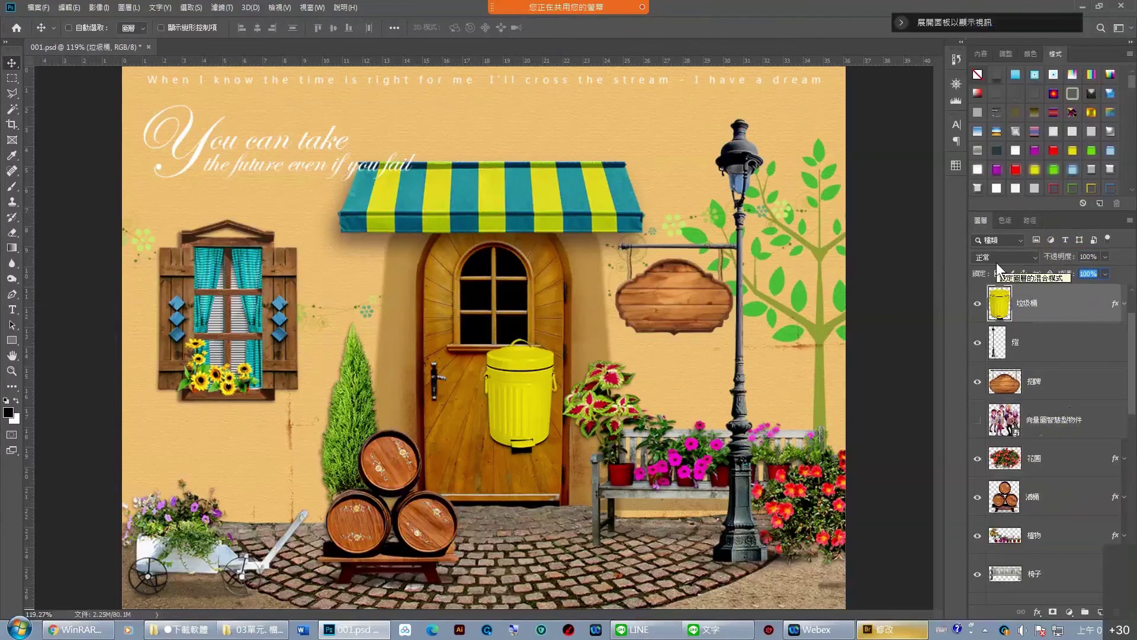
{"action": "left_click", "coordinate": [1060, 258]}
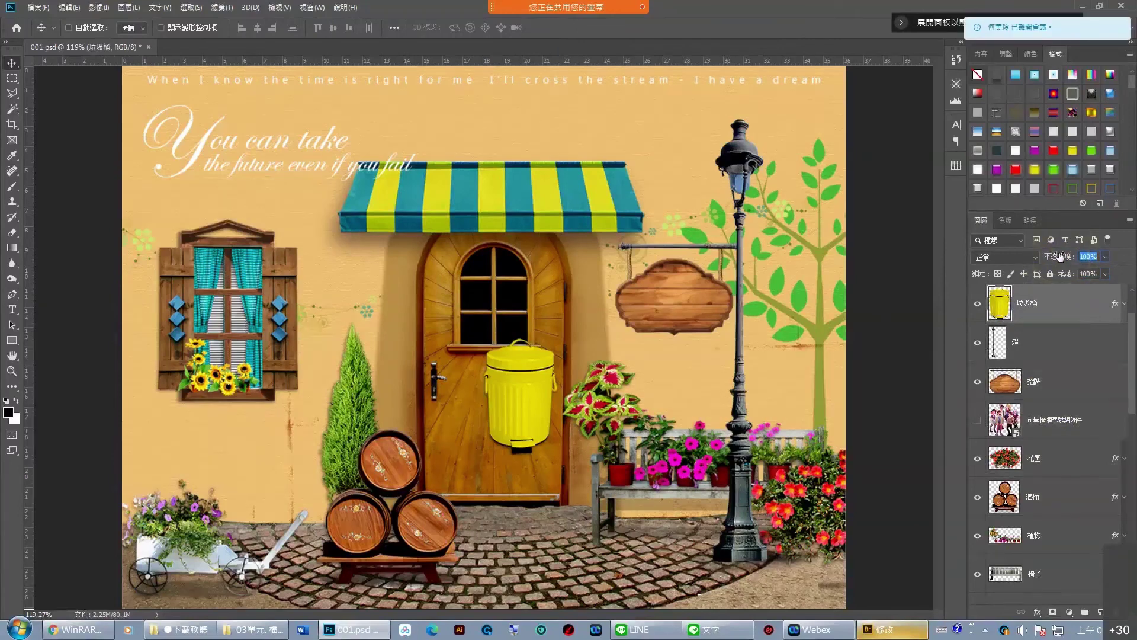
{"action": "left_click", "coordinate": [1104, 256]}
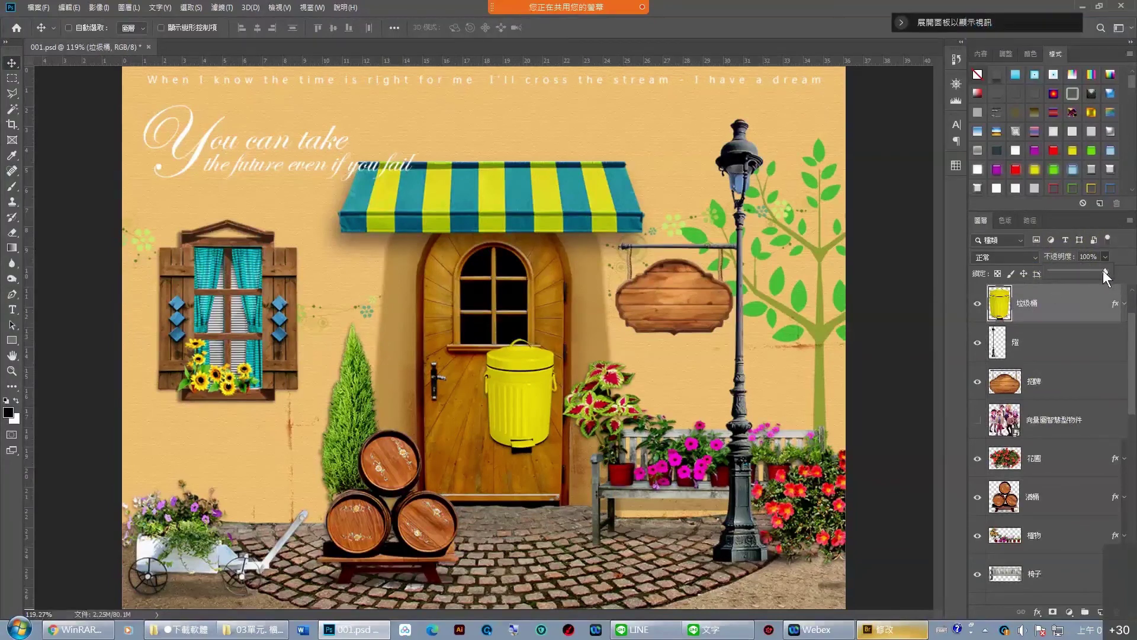
{"action": "left_click_drag", "start_coordinate": [1103, 271], "coordinate": [1101, 271]}
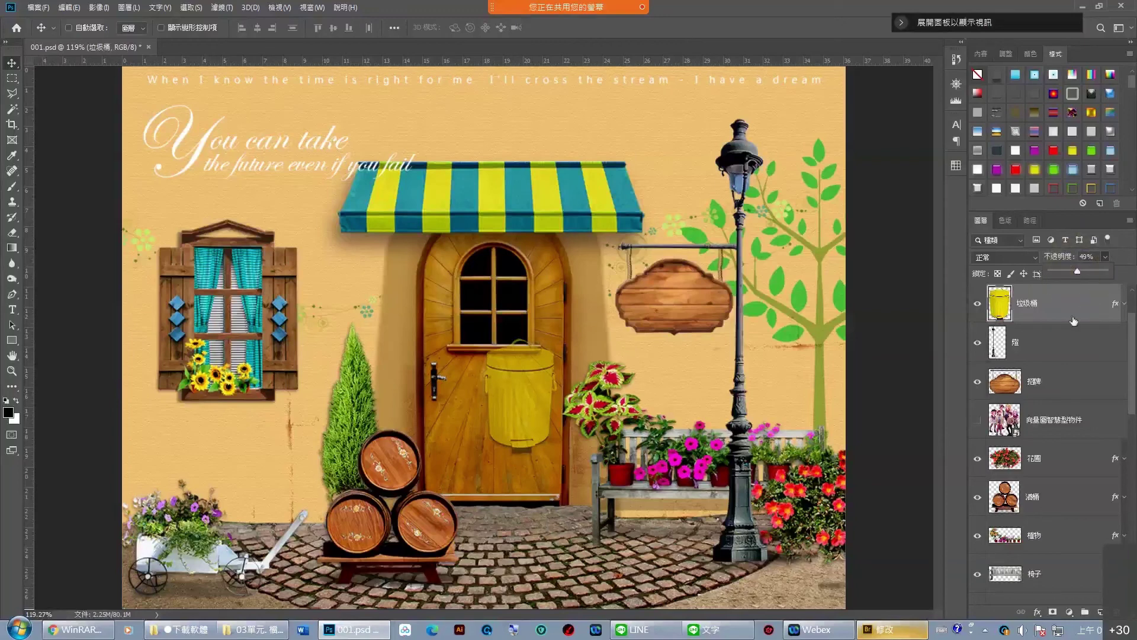
{"action": "left_click", "coordinate": [1066, 386]}
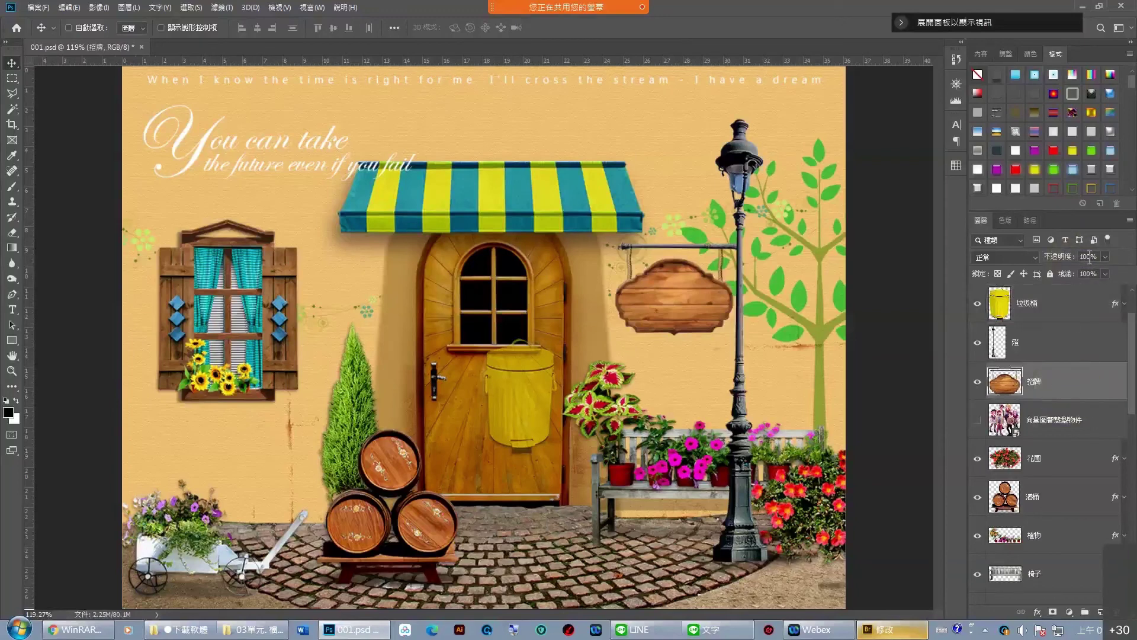
Try 50% opacity on the 招牌 sign, restore it to 100%, and move the trash can beside it.
{"action": "left_click", "coordinate": [1067, 261]}
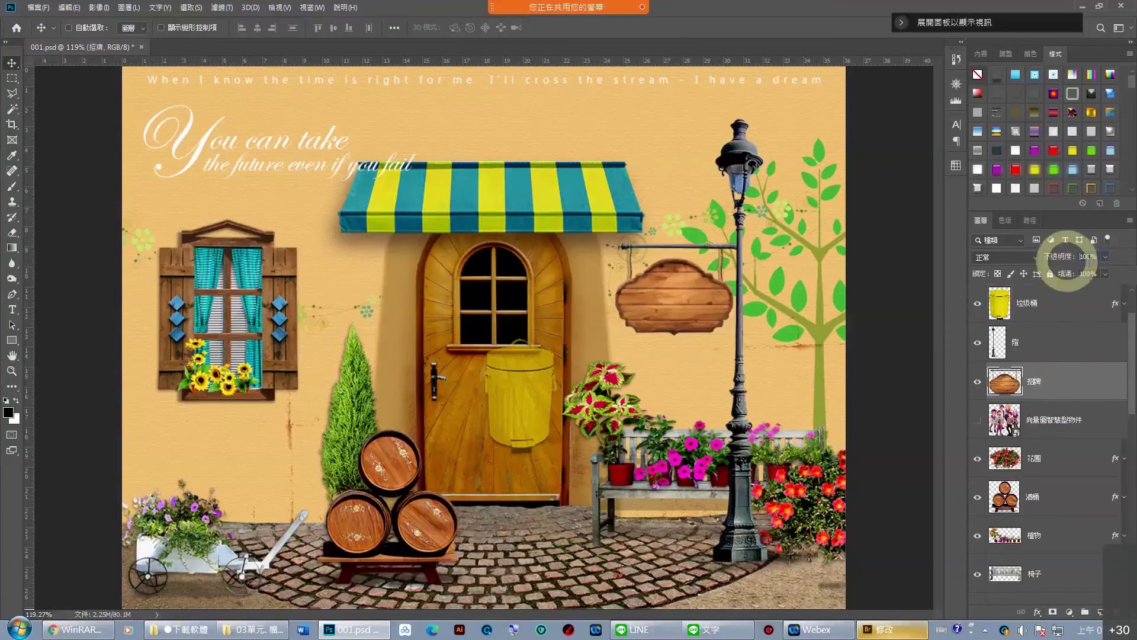
{"action": "left_click", "coordinate": [1065, 254]}
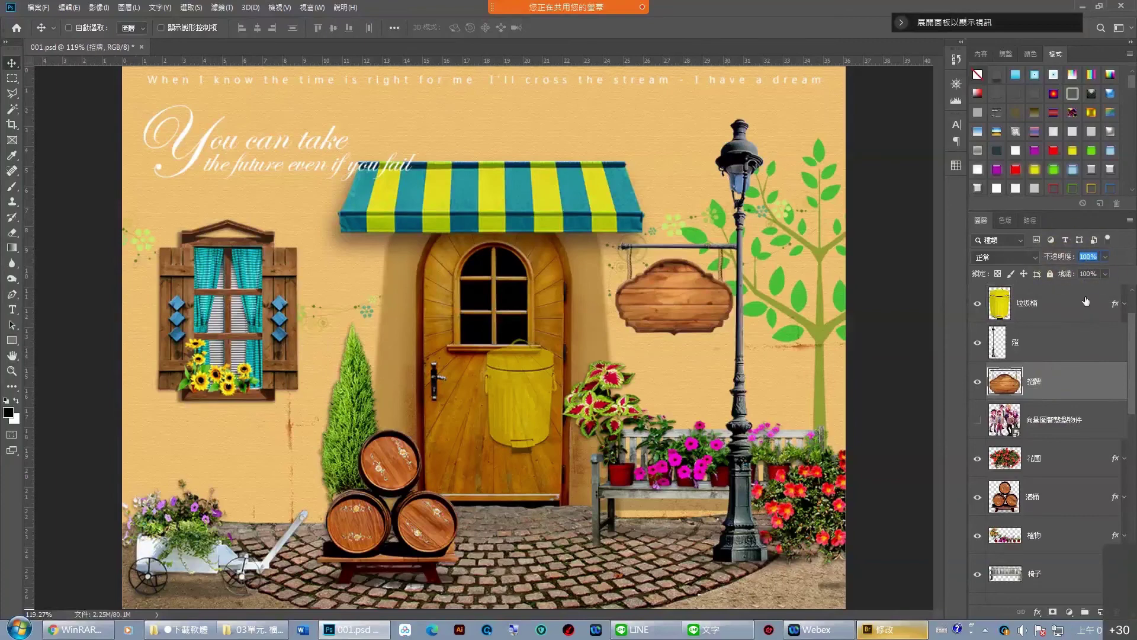
{"action": "type", "text": "50"}
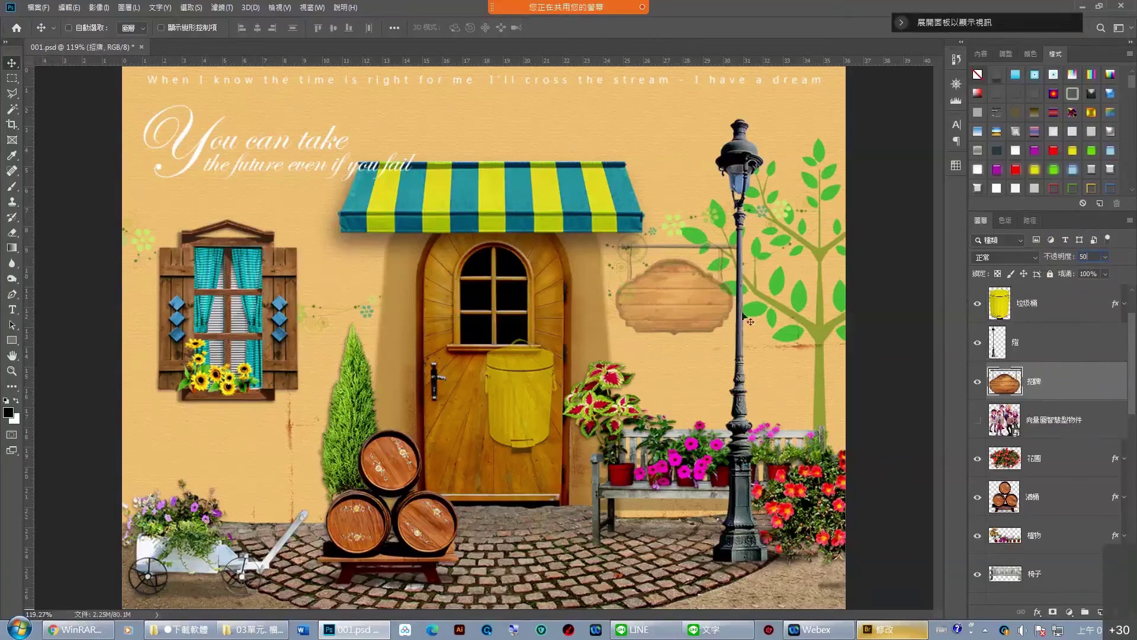
{"action": "left_click", "coordinate": [1106, 257]}
{"action": "left_click_drag", "start_coordinate": [1102, 270], "coordinate": [1136, 272]}
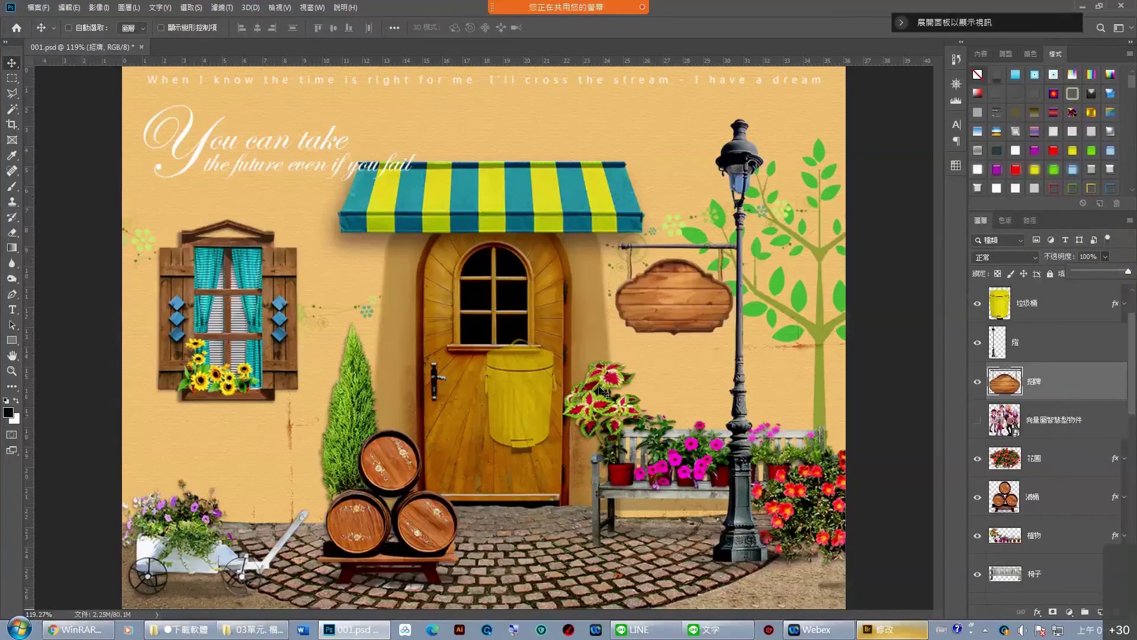
{"action": "left_click", "coordinate": [533, 406], "text": "ctrl"}
{"action": "mouse_move", "coordinate": [532, 404]}
{"action": "left_mouse_down"}
{"action": "mouse_move", "coordinate": [651, 324]}
{"action": "mouse_move", "coordinate": [674, 290]}
{"action": "left_mouse_up"}
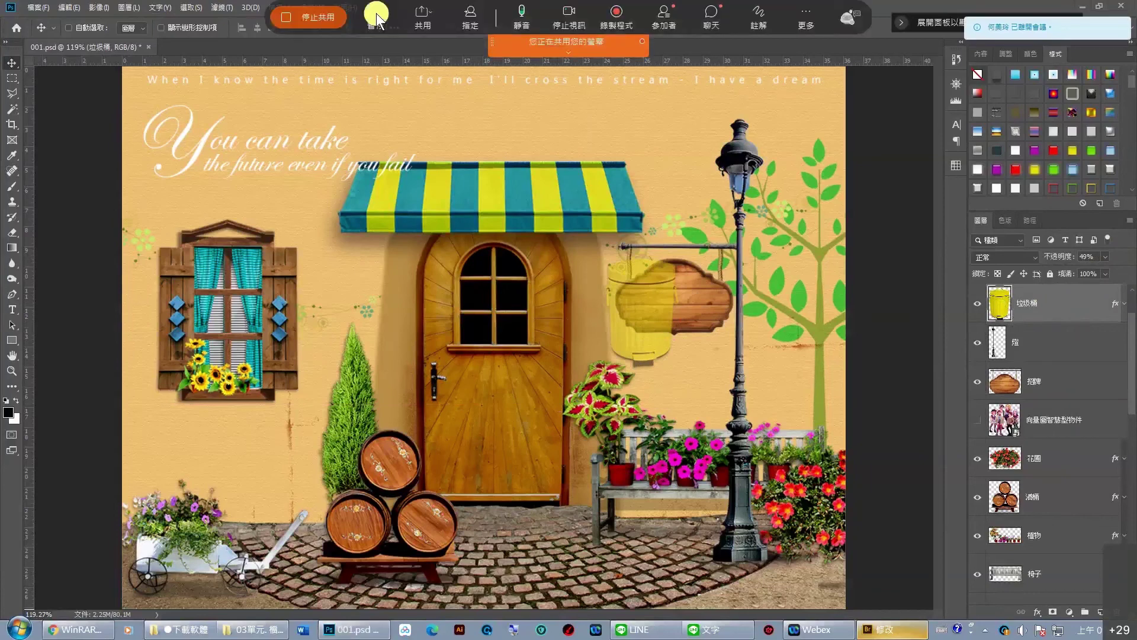
Restore the 垃圾桶 trash can to 100% opacity and select the 門 door layer.
{"action": "key", "text": "0"}
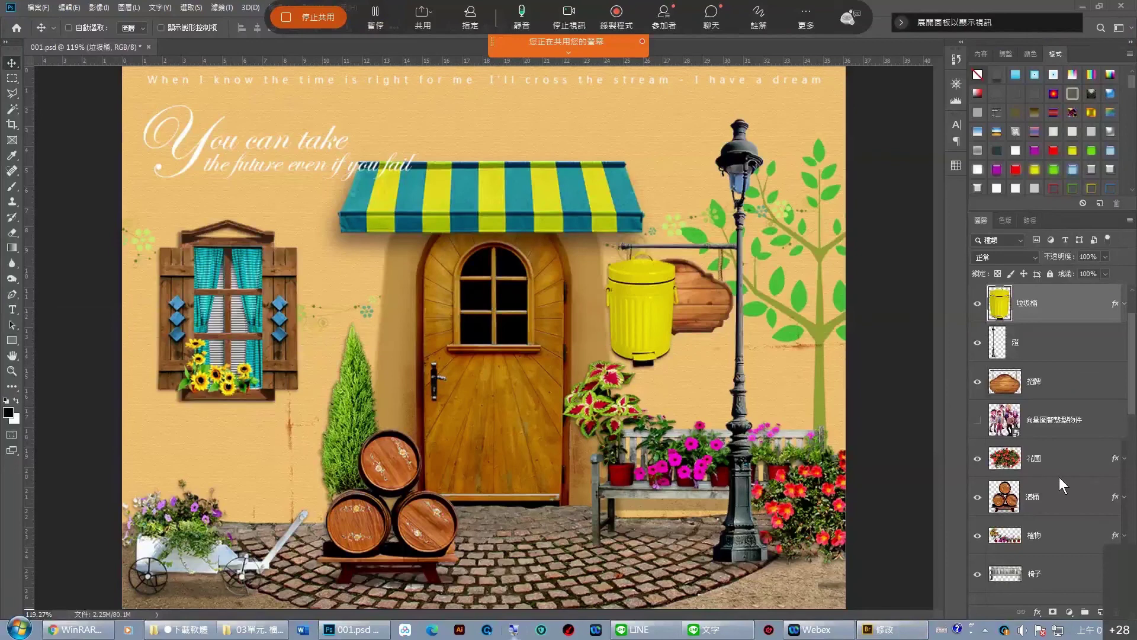
{"action": "left_click", "coordinate": [1069, 307]}
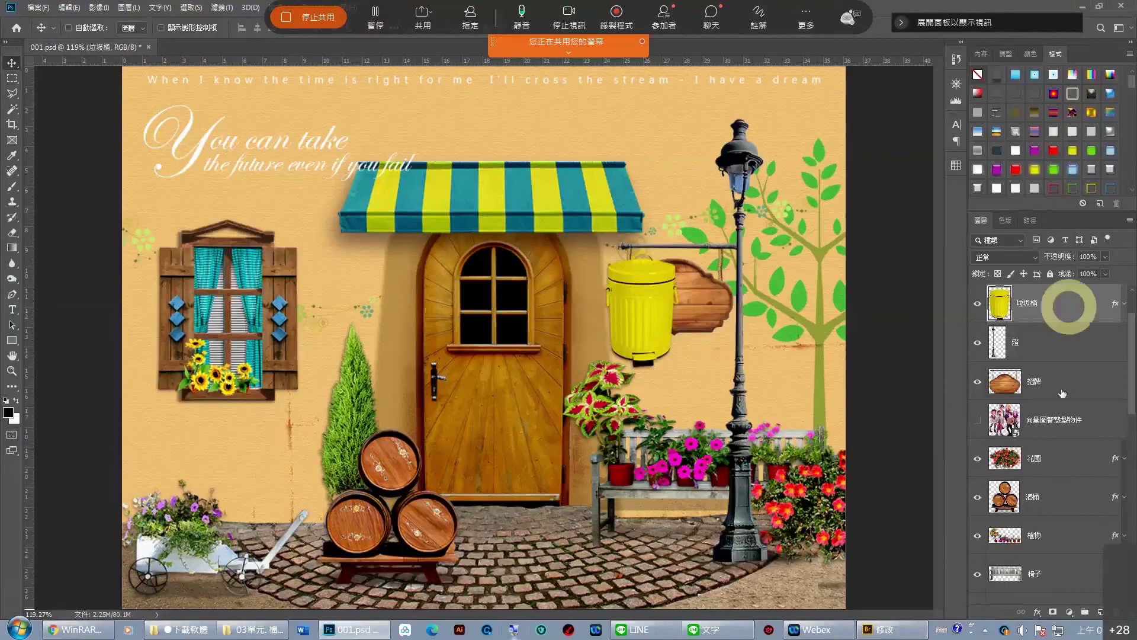
{"action": "scroll", "coordinate": [1068, 442], "scroll_direction": "down", "scroll_amount": 5}
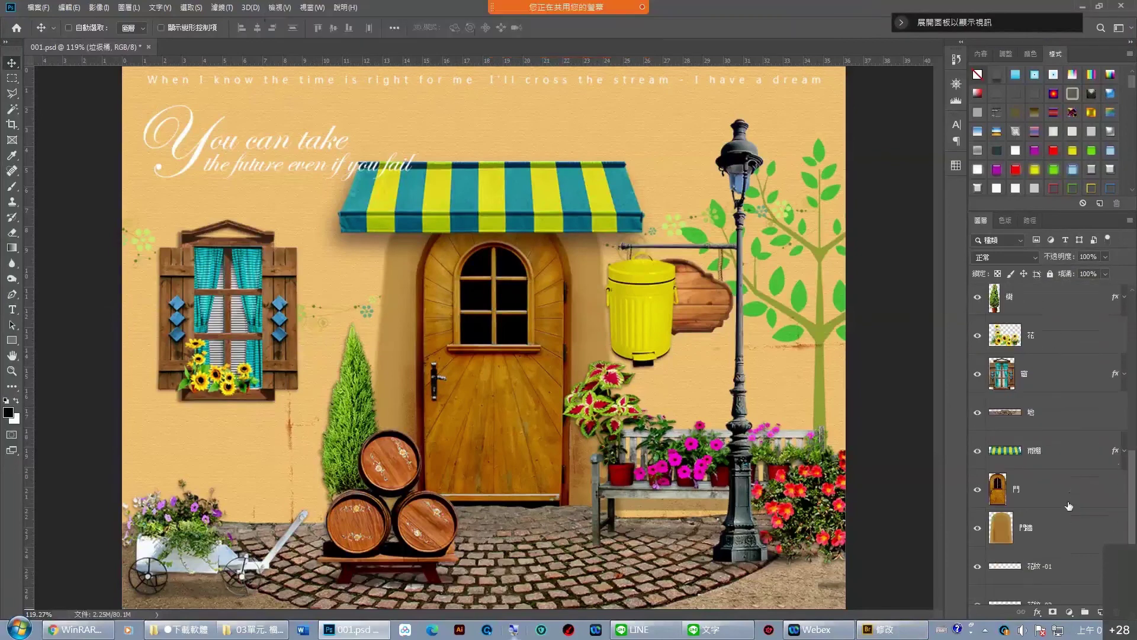
{"action": "left_click", "coordinate": [1070, 503]}
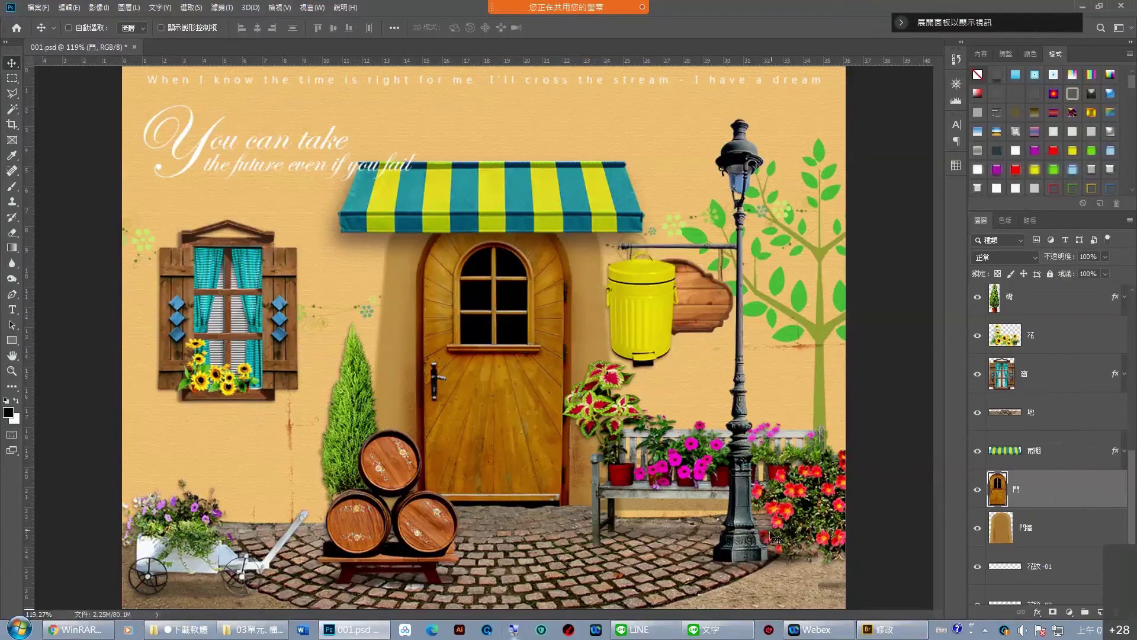
Set the 門 door layer's opacity to 50% so the door looks faded.
{"action": "left_click", "coordinate": [1073, 492]}
{"action": "left_click", "coordinate": [477, 388]}
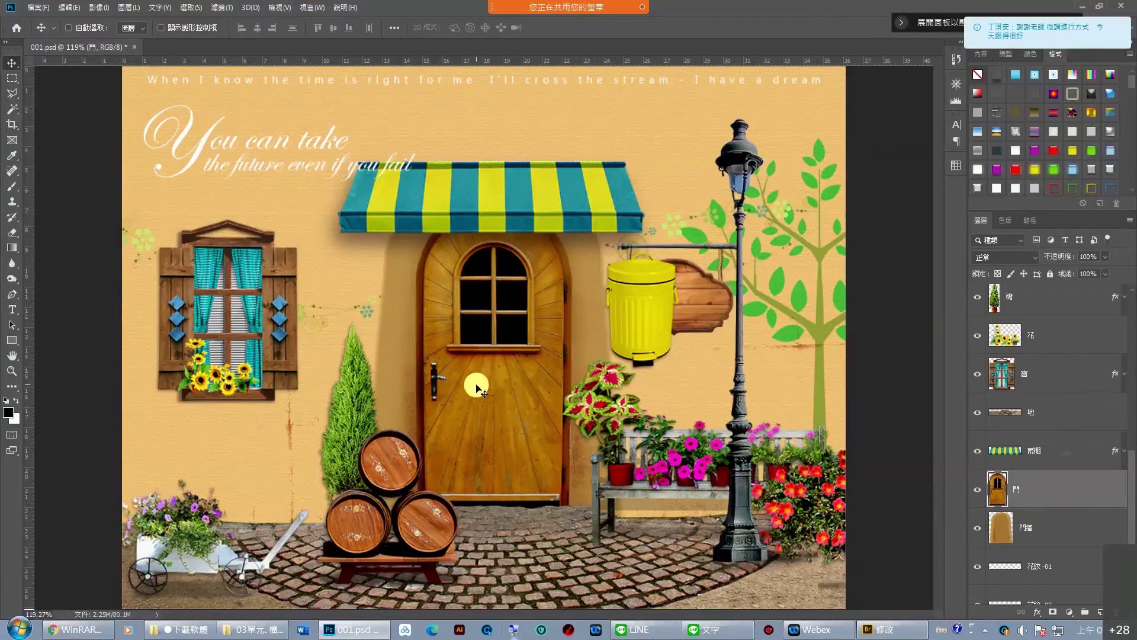
{"action": "mouse_move", "coordinate": [478, 386]}
{"action": "left_mouse_down"}
{"action": "mouse_move", "coordinate": [461, 232]}
{"action": "mouse_move", "coordinate": [474, 374]}
{"action": "left_mouse_up"}
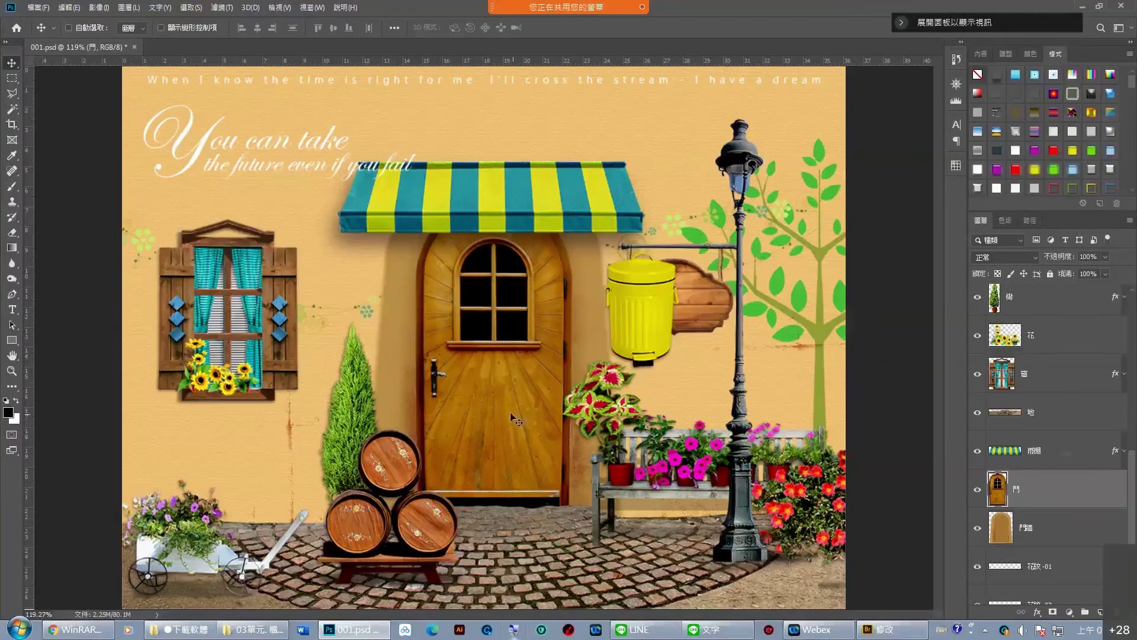
{"action": "left_click", "coordinate": [1107, 257]}
{"action": "left_click_drag", "start_coordinate": [1078, 272], "coordinate": [1077, 273]}
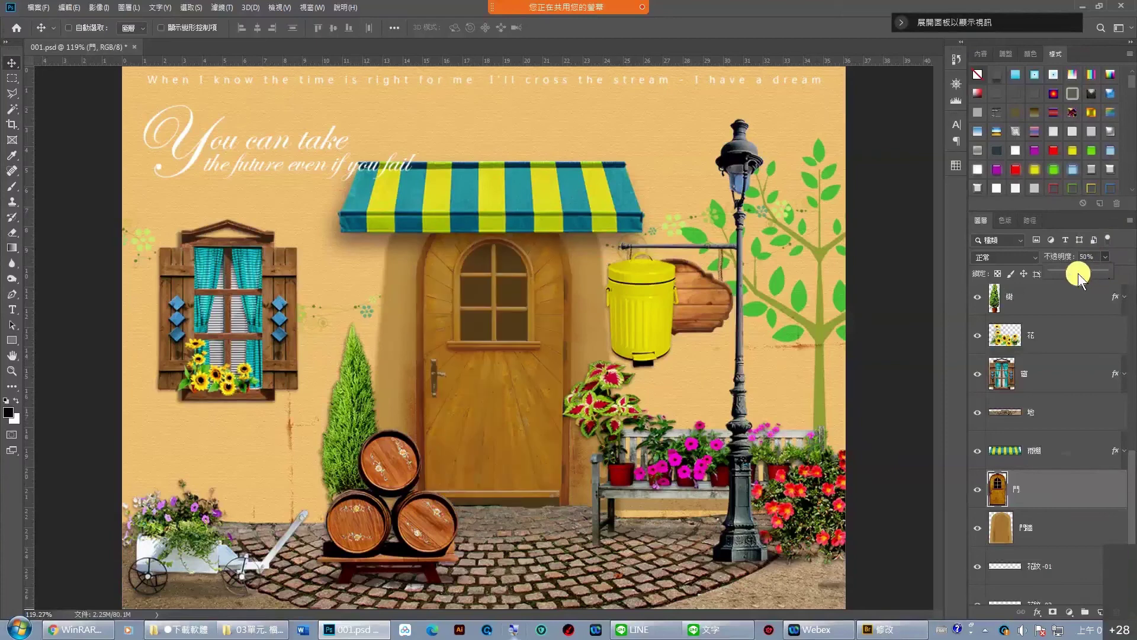
Move the 酒桶 barrel layer to sit just above the 樹 layer.
{"action": "scroll", "coordinate": [1075, 529], "scroll_direction": "down", "scroll_amount": 3}
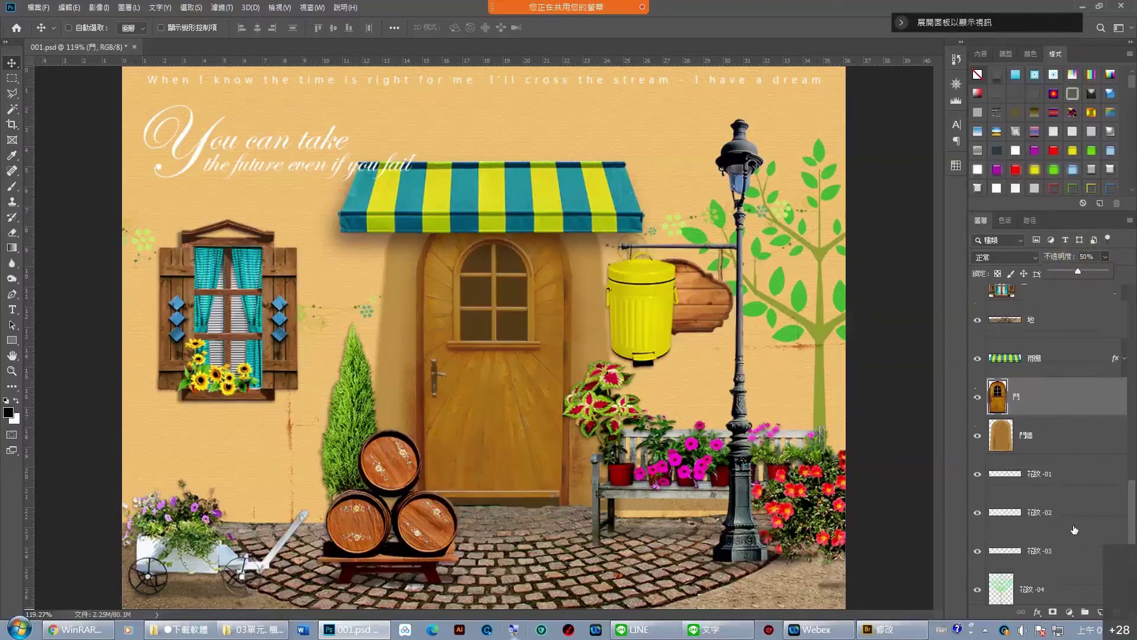
{"action": "scroll", "coordinate": [1074, 521], "scroll_direction": "up", "scroll_amount": 3}
{"action": "scroll", "coordinate": [1060, 451], "scroll_direction": "up", "scroll_amount": 2}
{"action": "scroll", "coordinate": [1043, 360], "scroll_direction": "up", "scroll_amount": 2}
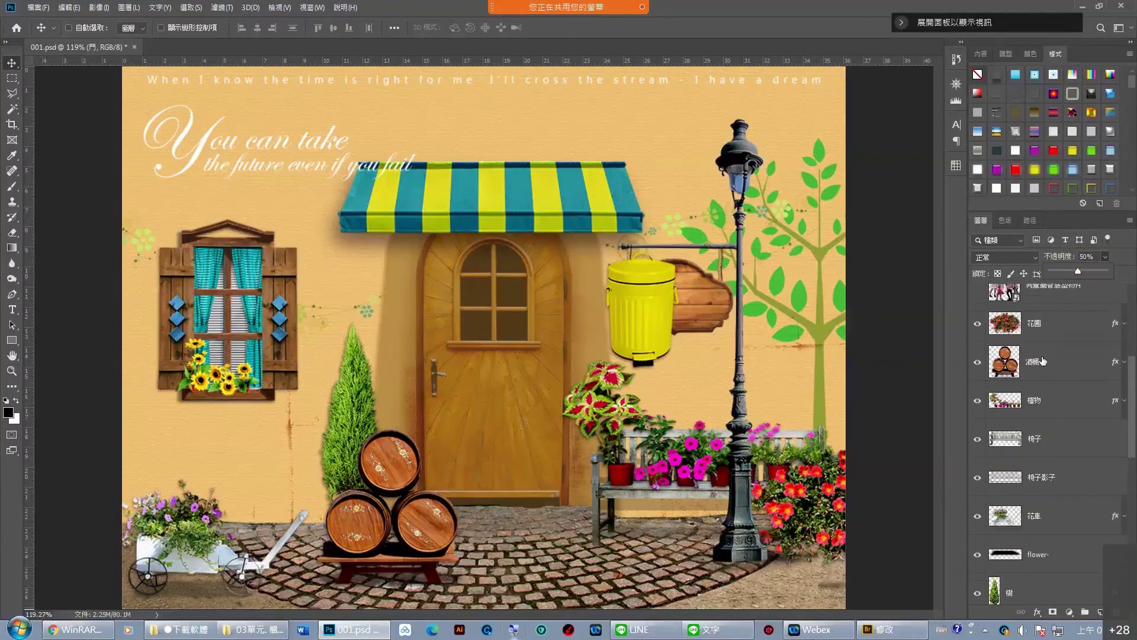
{"action": "left_click_drag", "start_coordinate": [1071, 373], "coordinate": [1081, 320]}
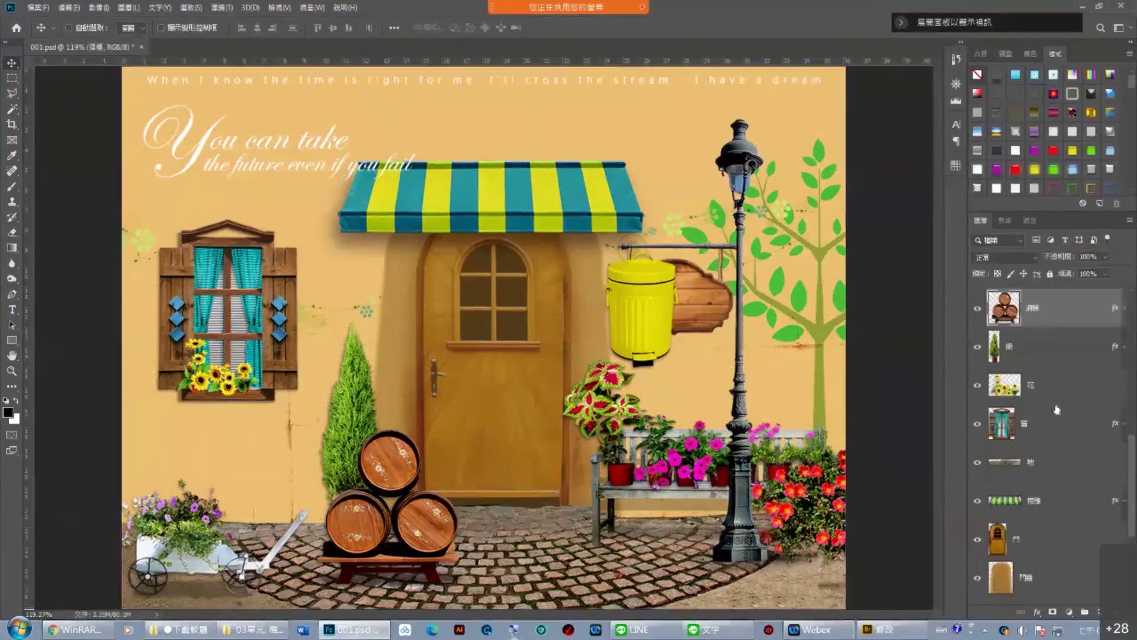
Place 酒桶 above 門牆, move the barrels onto the door, and return 門 to 100% opacity.
{"action": "left_click_drag", "start_coordinate": [1082, 320], "coordinate": [1084, 560]}
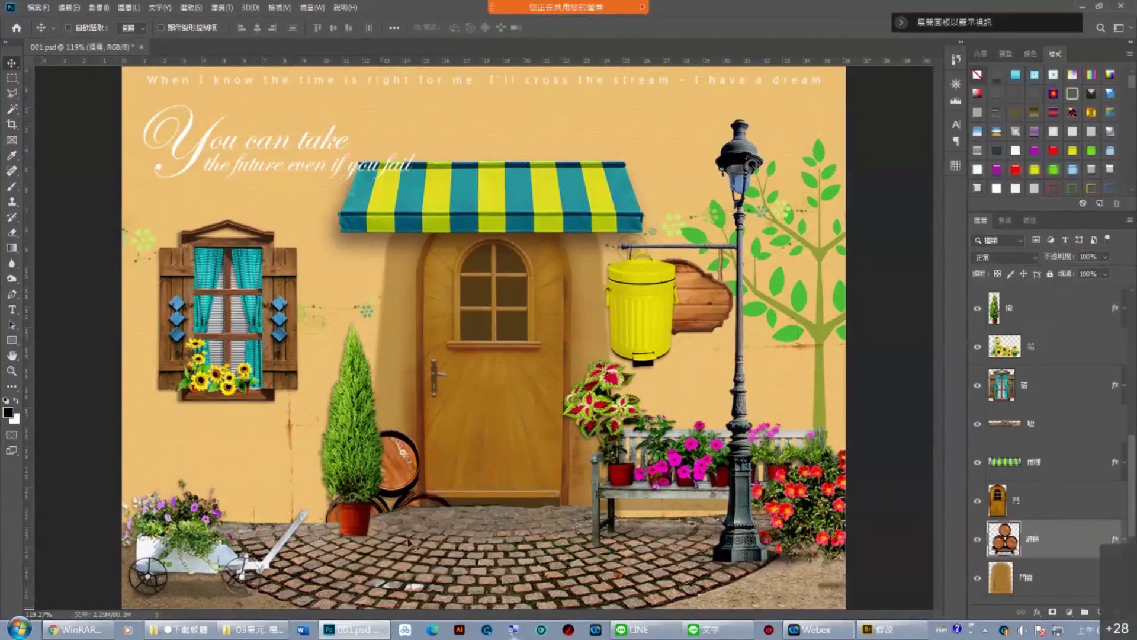
{"action": "left_click_drag", "start_coordinate": [402, 483], "coordinate": [495, 381]}
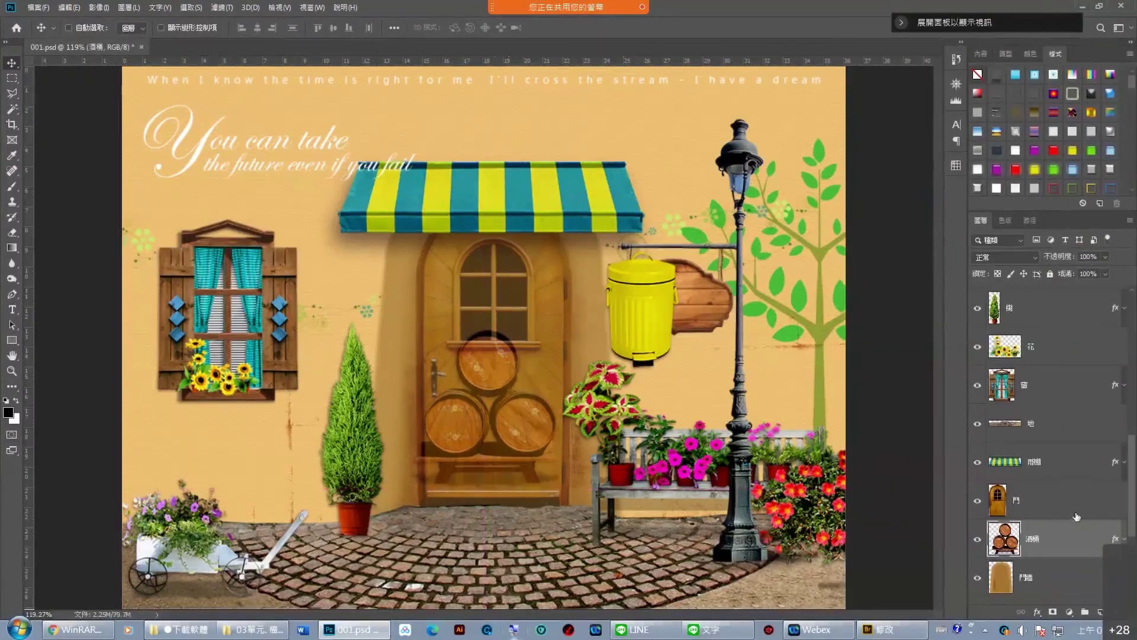
{"action": "left_click", "coordinate": [1060, 501]}
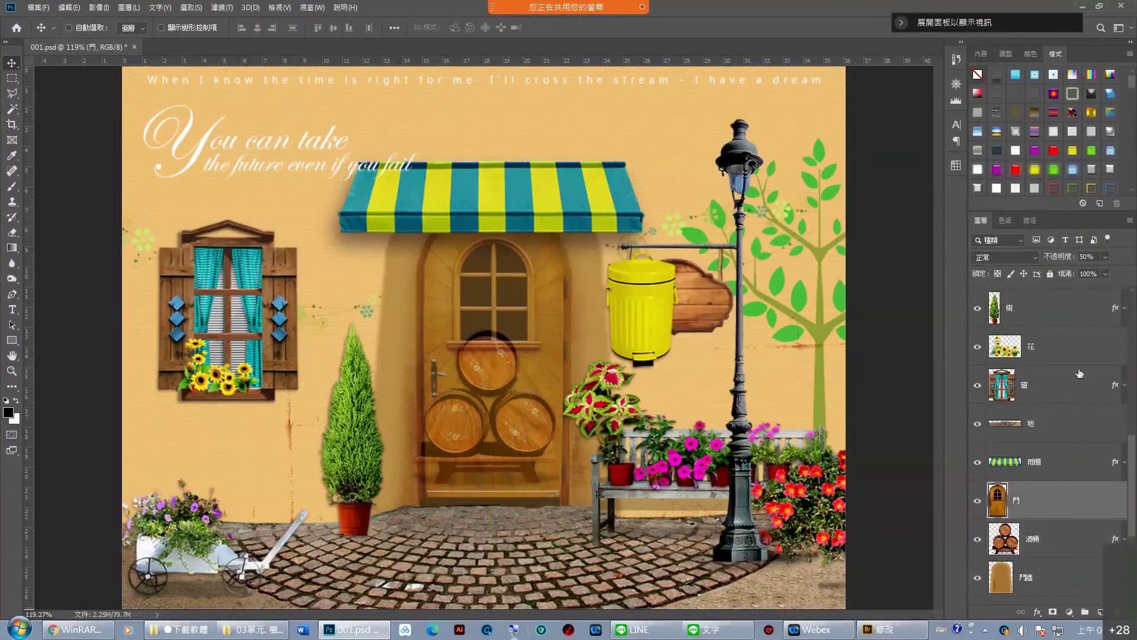
{"action": "left_click", "coordinate": [1105, 257]}
{"action": "left_click_drag", "start_coordinate": [1105, 271], "coordinate": [1134, 275]}
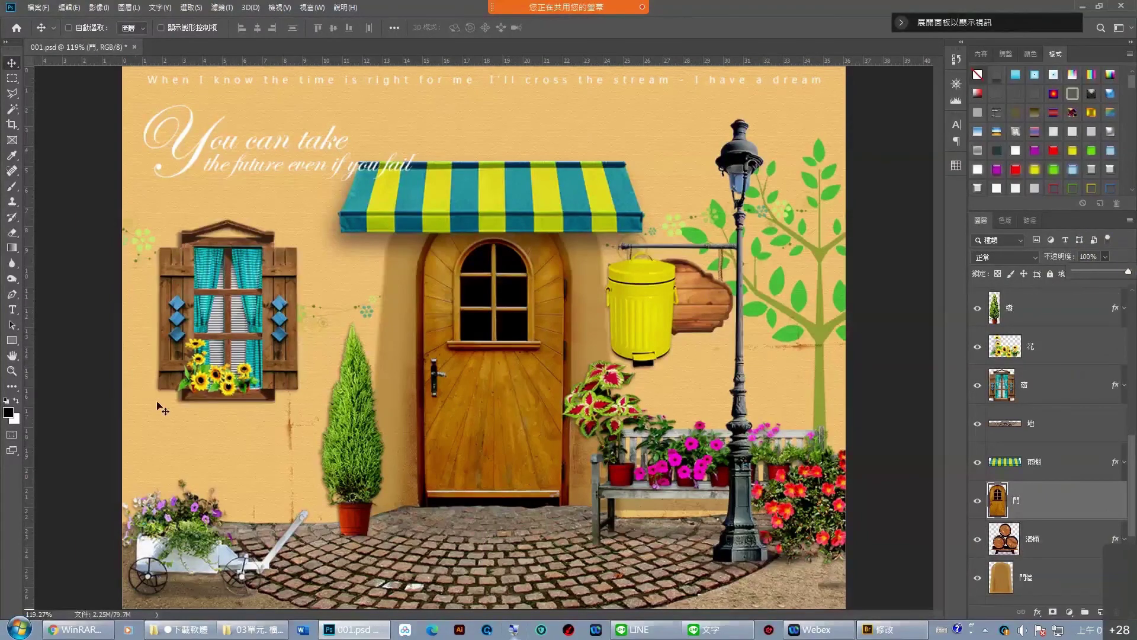
Erase the lower door on the 門 layer with a ~462 px eraser, then view that layer alone.
{"action": "left_click", "coordinate": [11, 234]}
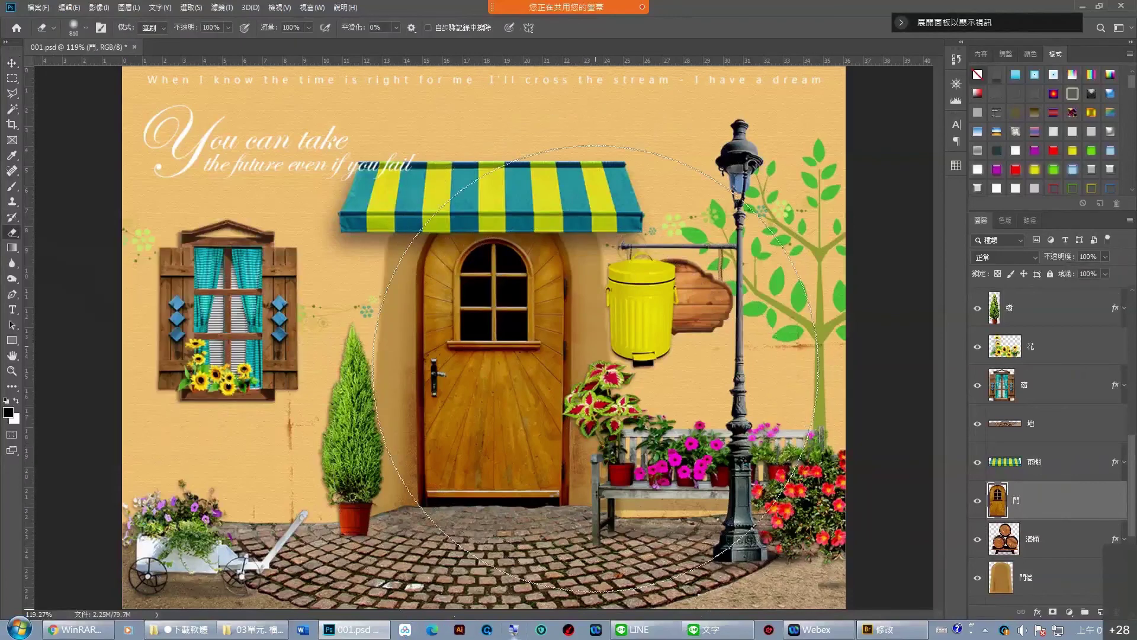
{"action": "left_click_drag", "start_coordinate": [595, 369], "coordinate": [460, 370]}
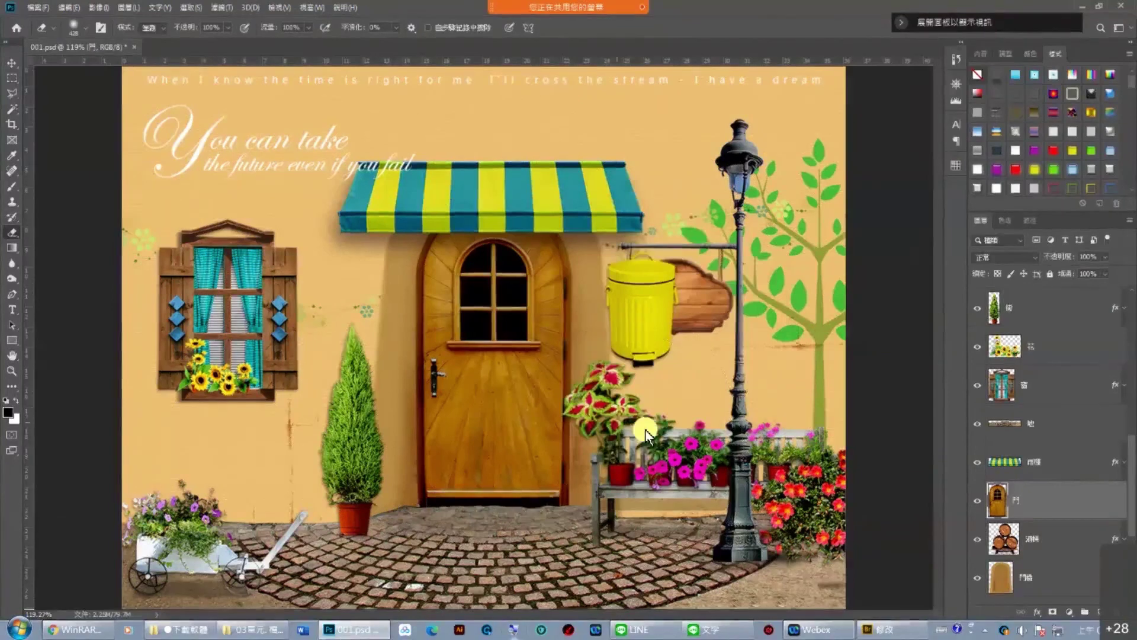
{"action": "left_click_drag", "start_coordinate": [629, 429], "coordinate": [570, 415]}
{"action": "mouse_move", "coordinate": [590, 423]}
{"action": "left_mouse_down"}
{"action": "mouse_move", "coordinate": [533, 409]}
{"action": "mouse_move", "coordinate": [515, 379]}
{"action": "left_mouse_up"}
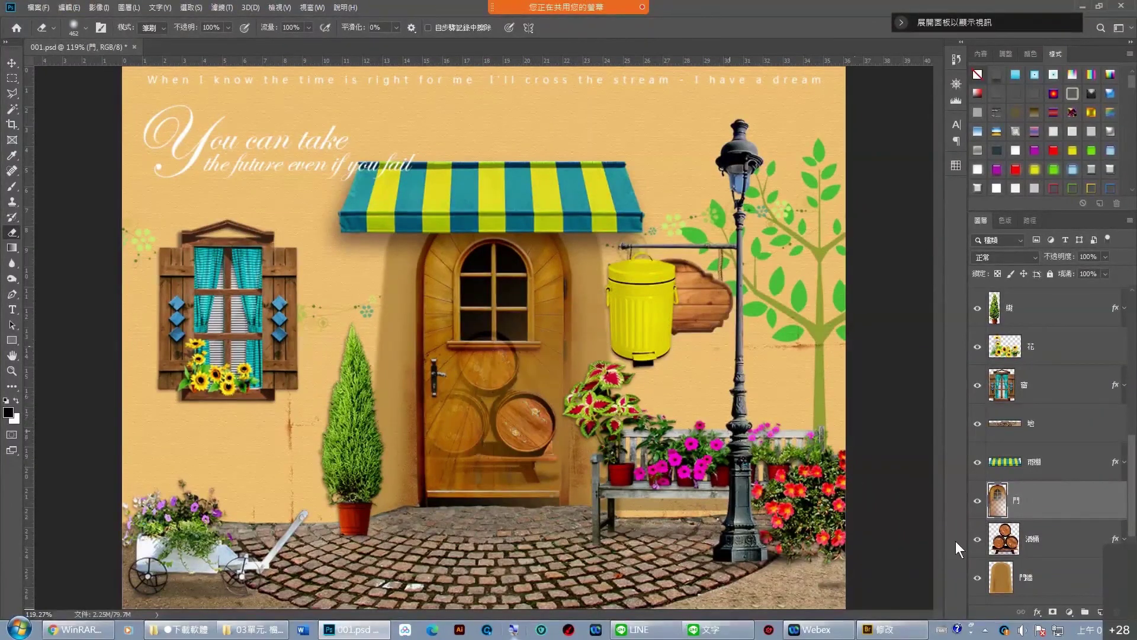
{"action": "left_click", "coordinate": [977, 503], "text": "alt"}
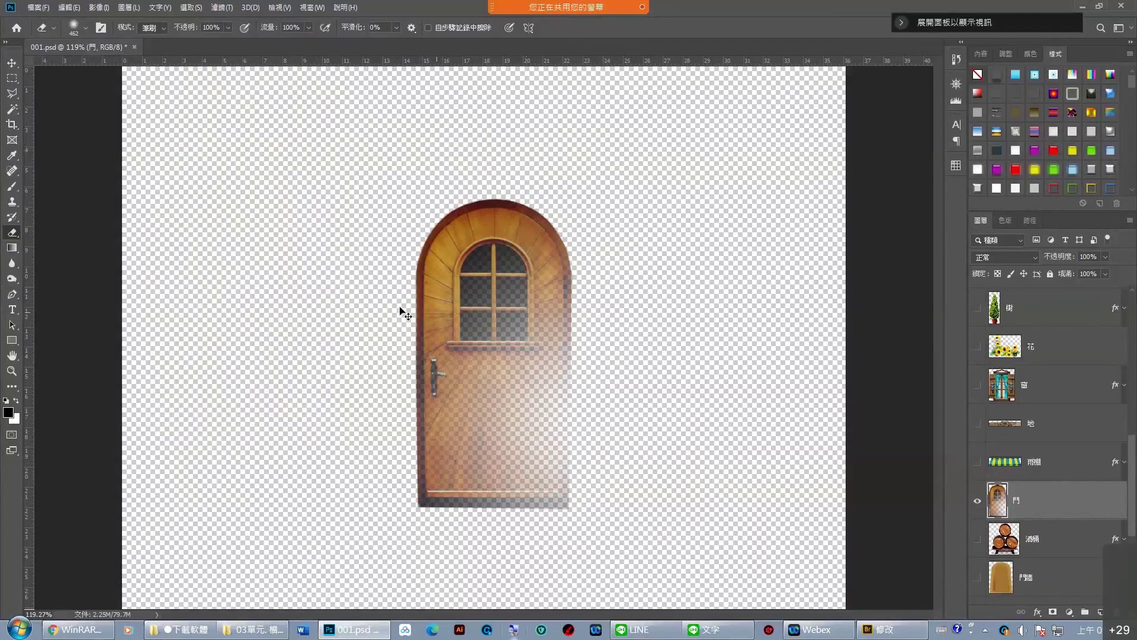
{"action": "left_click", "coordinate": [978, 504], "text": "alt"}
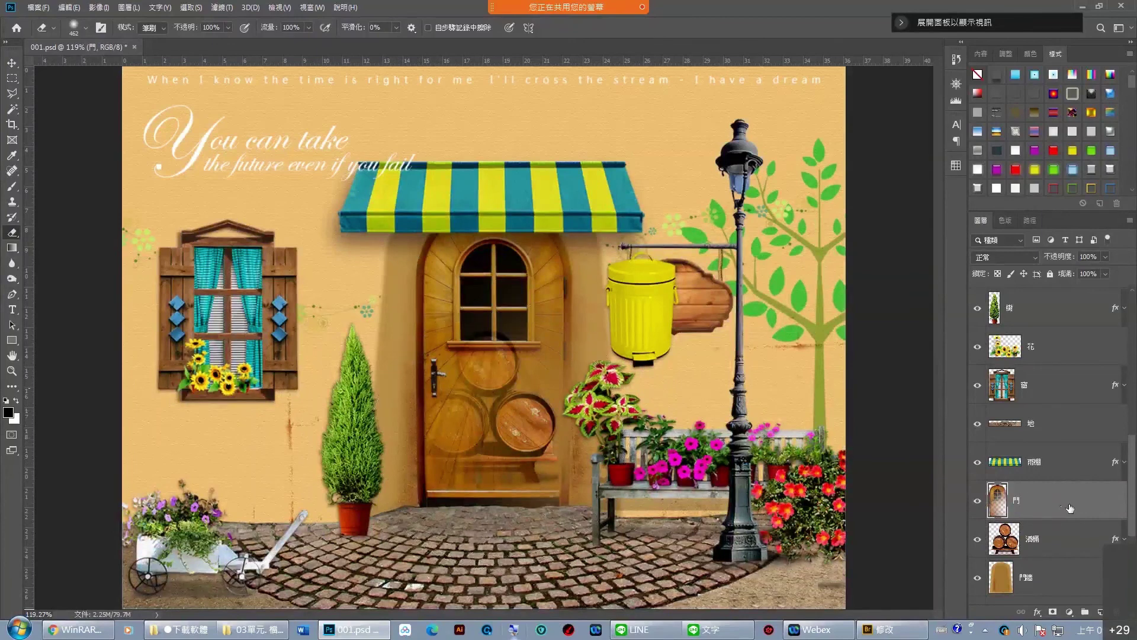
{"action": "left_click", "coordinate": [1099, 506]}
Undo the eraser strokes so the door is solid again.
{"action": "key", "text": "ctrl+alt+z"}
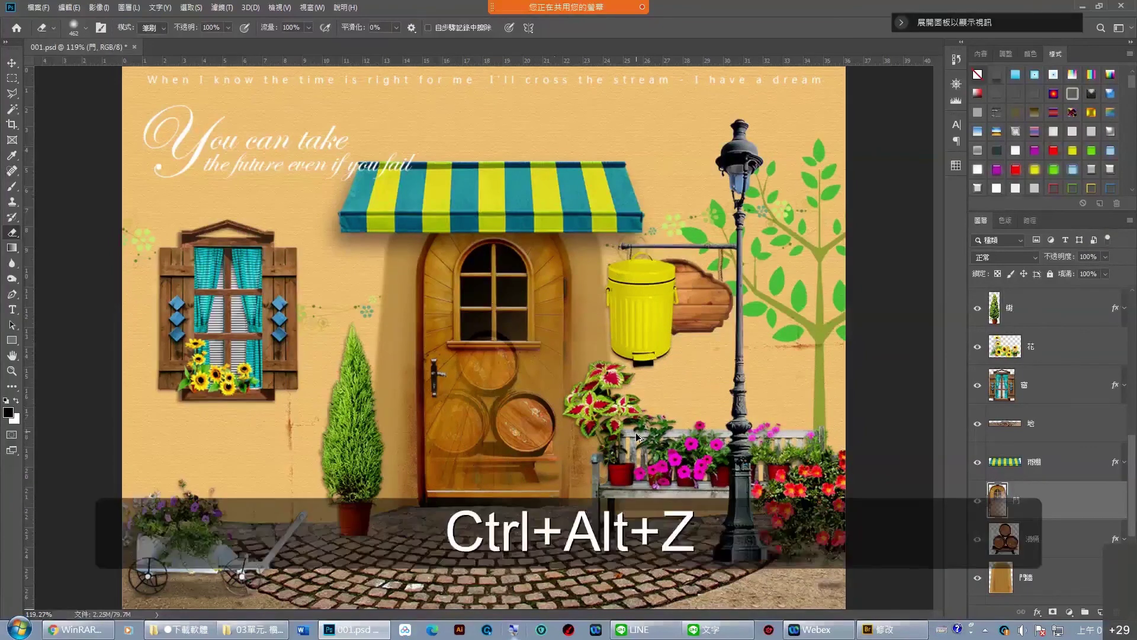
{"action": "key", "text": "ctrl+alt+z"}
{"action": "key", "text": "ctrl+z"}
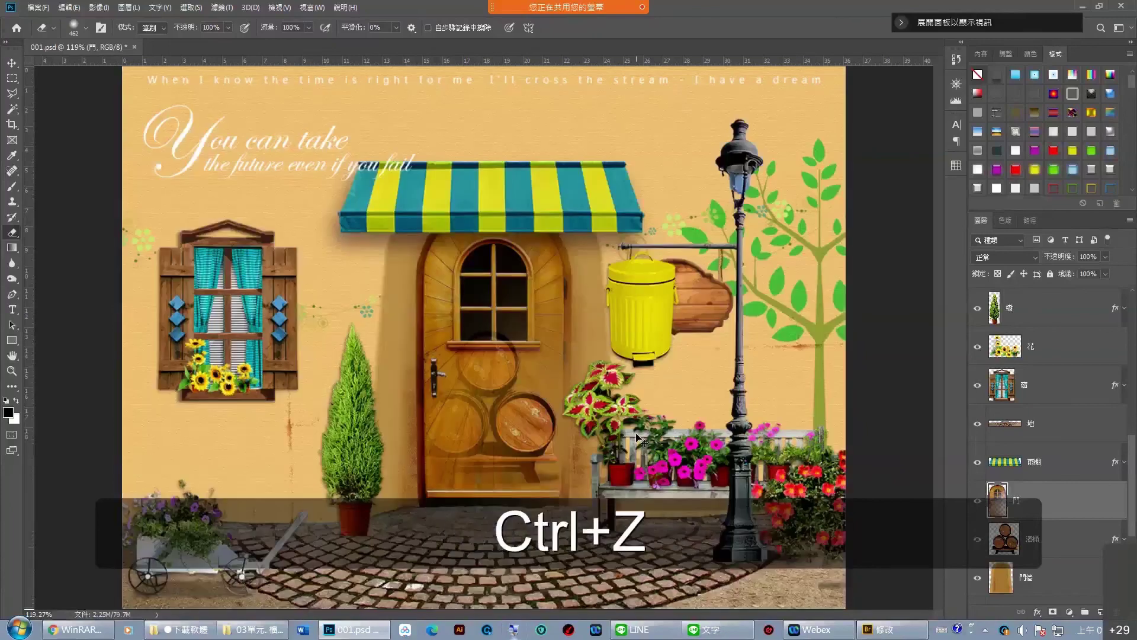
{"action": "key", "text": "ctrl+z"}
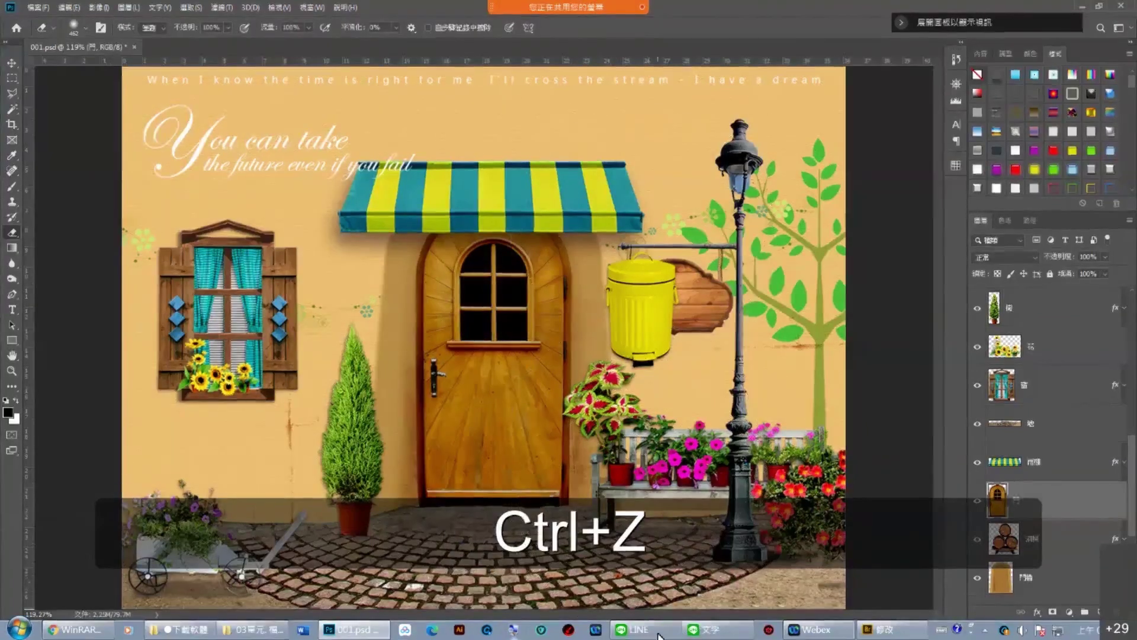
Highlight the 圖層模式 line (line 23) in the 文字 lesson notes, then close the notes.
{"action": "left_click", "coordinate": [714, 629]}
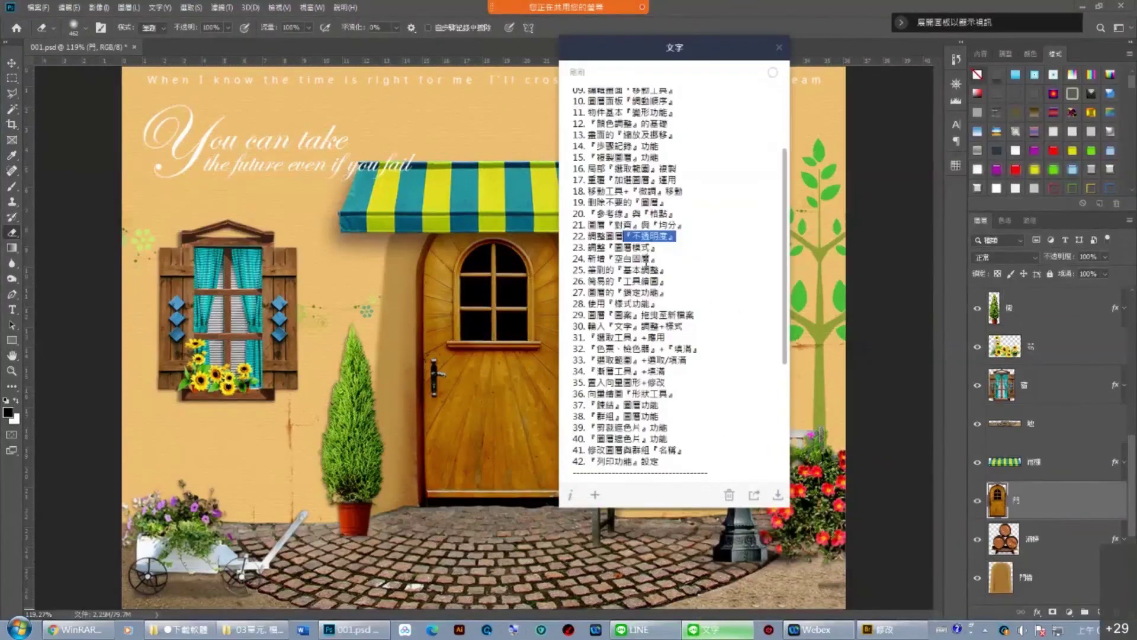
{"action": "left_click_drag", "start_coordinate": [658, 247], "coordinate": [588, 248]}
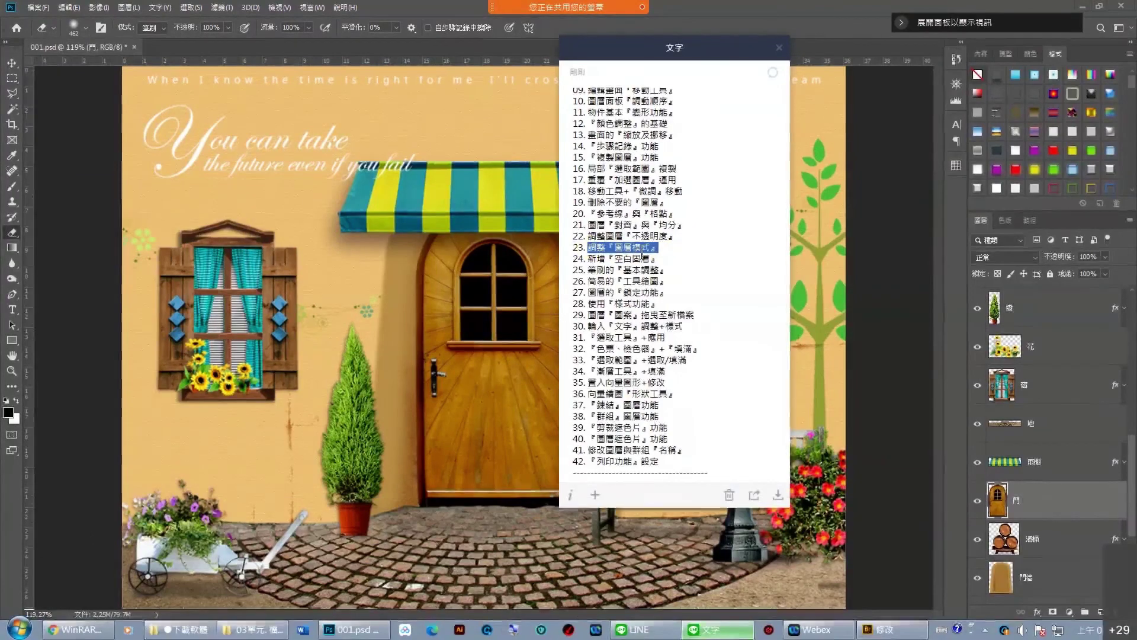
{"action": "left_click", "coordinate": [854, 30]}
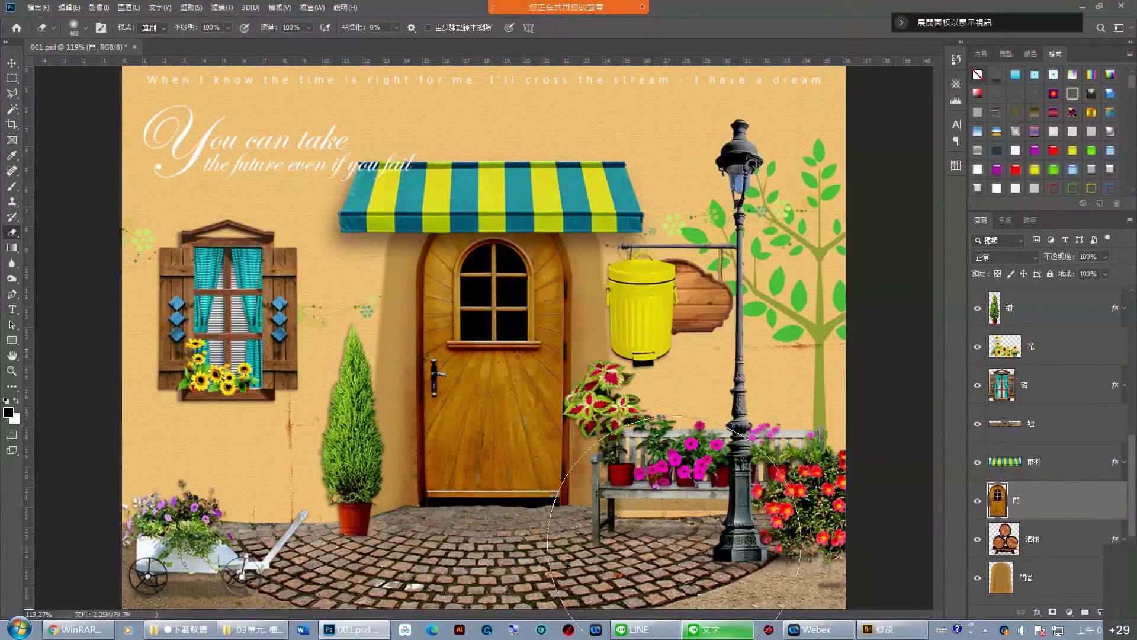
Browse 第03章 in Explorer and settle on the 05單元 opacity lesson folder.
{"action": "left_click", "coordinate": [273, 635]}
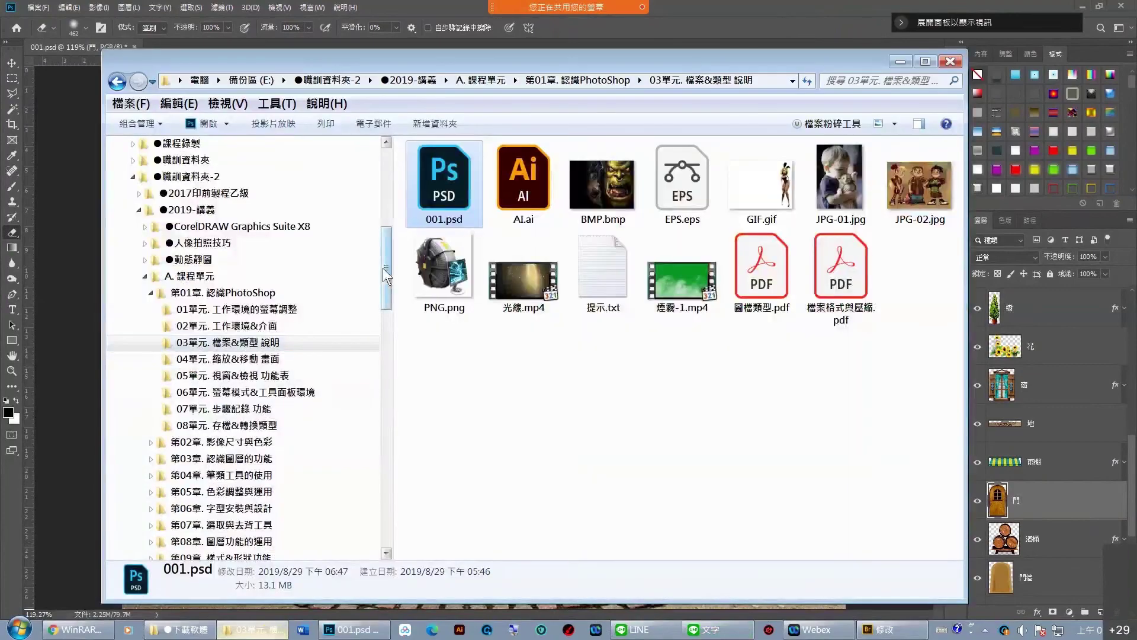
{"action": "left_click_drag", "start_coordinate": [383, 267], "coordinate": [387, 304]}
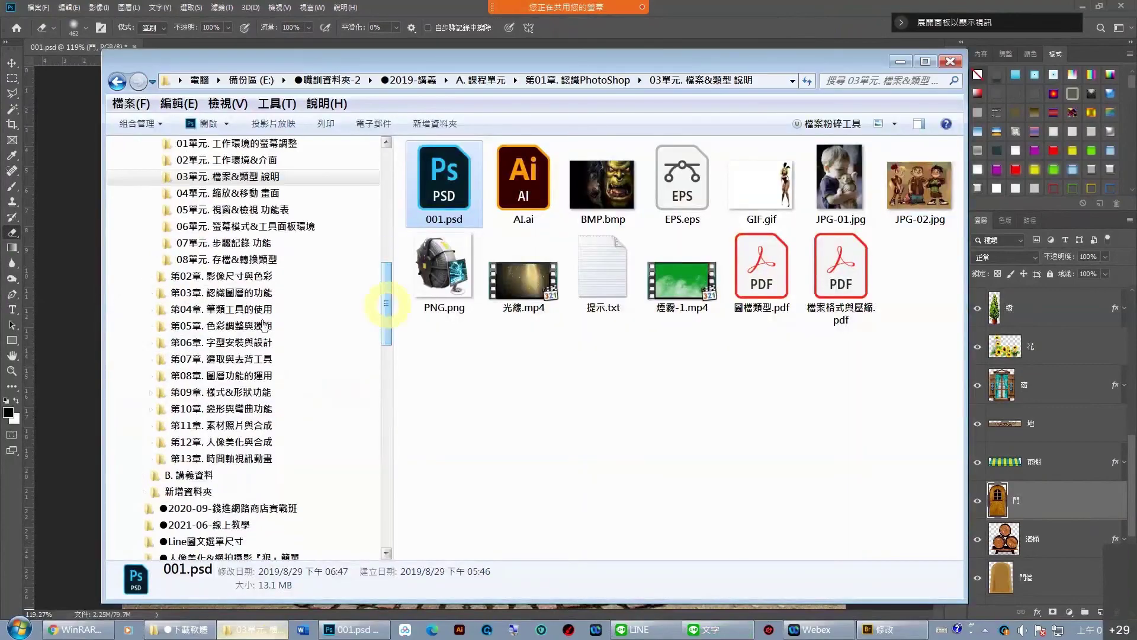
{"action": "left_click", "coordinate": [148, 292]}
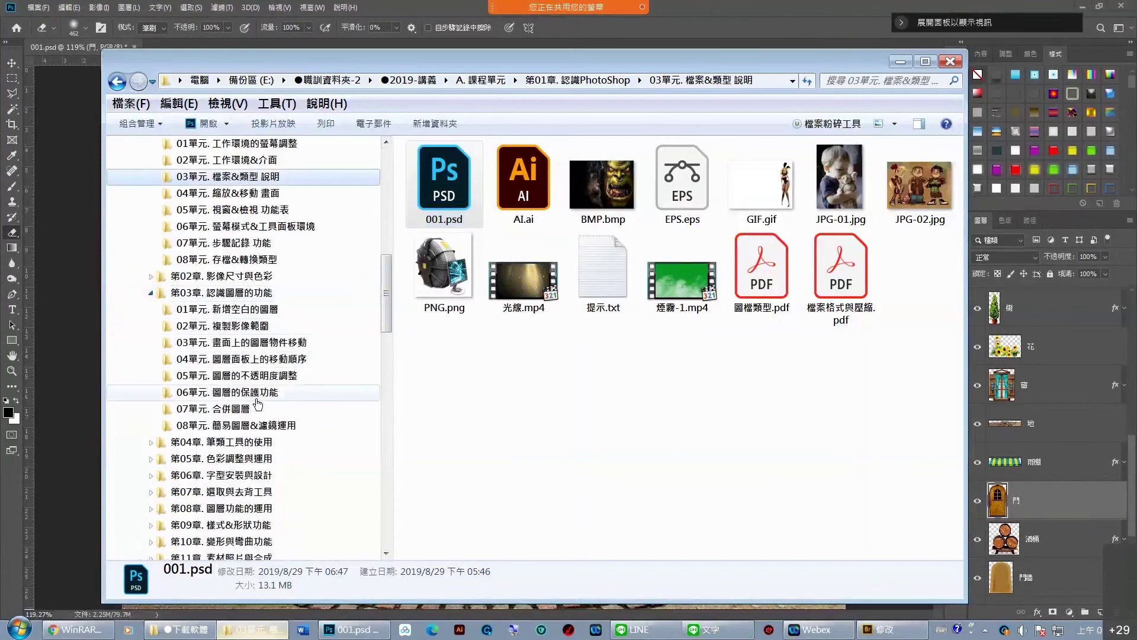
{"action": "left_click", "coordinate": [286, 347]}
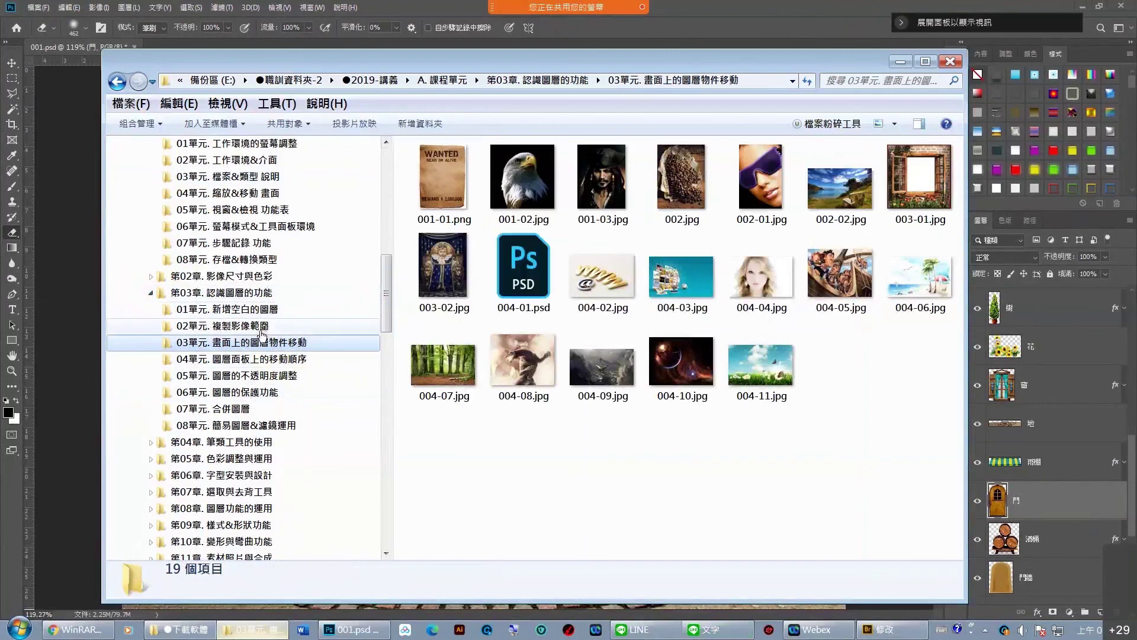
{"action": "left_click", "coordinate": [266, 325]}
{"action": "left_click", "coordinate": [256, 379]}
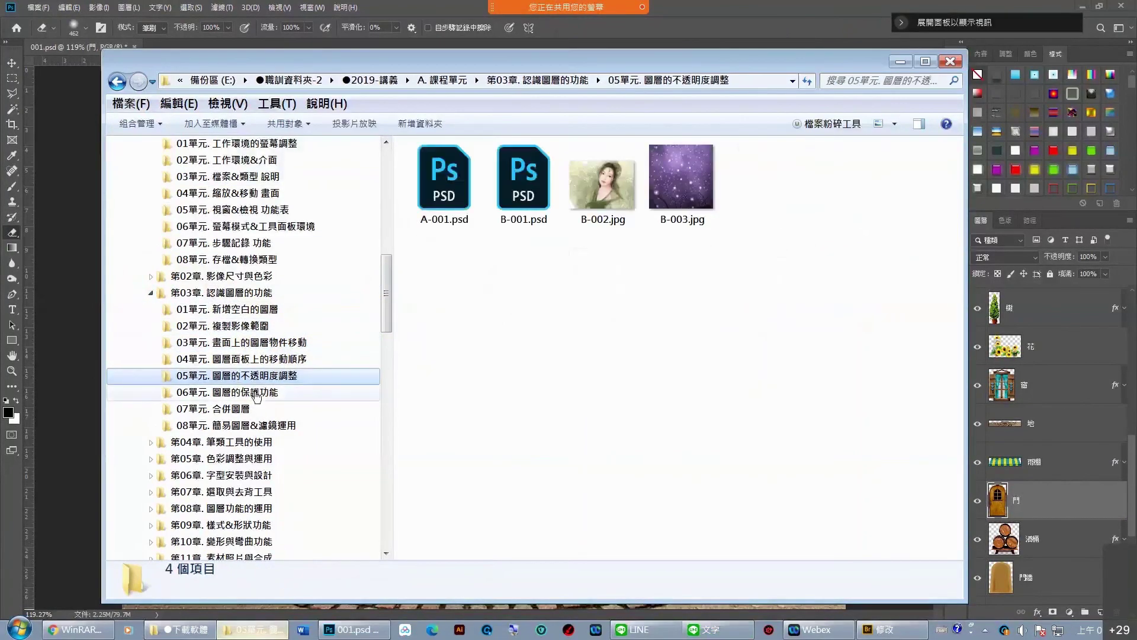
{"action": "left_click", "coordinate": [256, 394]}
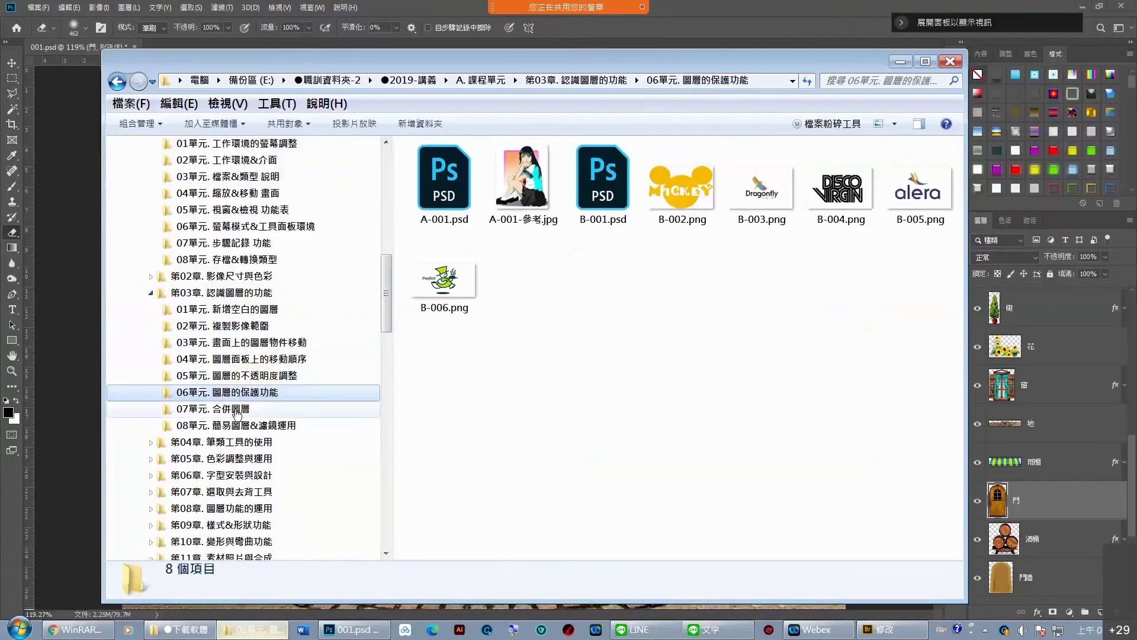
{"action": "left_click", "coordinate": [255, 378]}
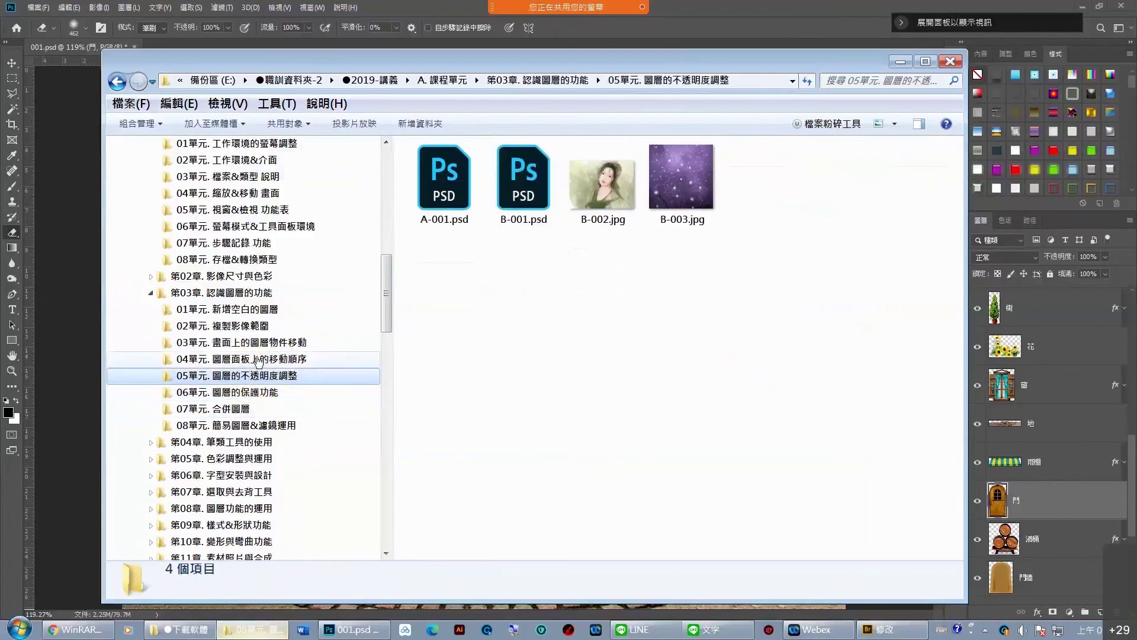
{"action": "left_click", "coordinate": [259, 360]}
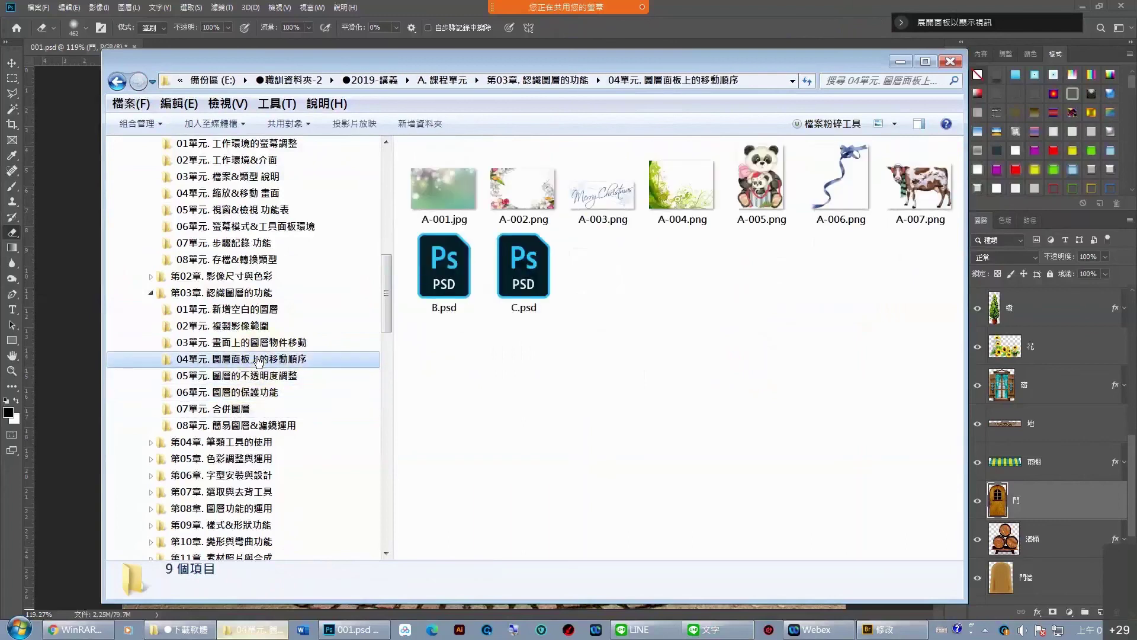
{"action": "left_click", "coordinate": [256, 377]}
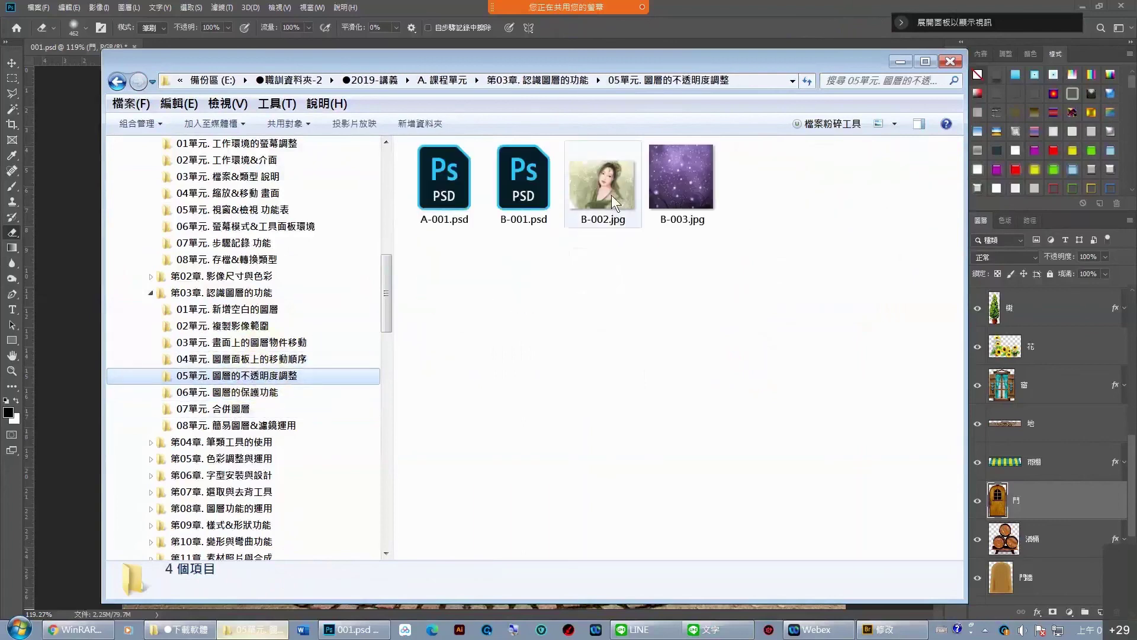
Select B-002.jpg and B-003.jpg and drag them toward LINE on the taskbar.
{"action": "left_click", "coordinate": [611, 194]}
{"action": "left_click", "coordinate": [687, 197], "text": "ctrl"}
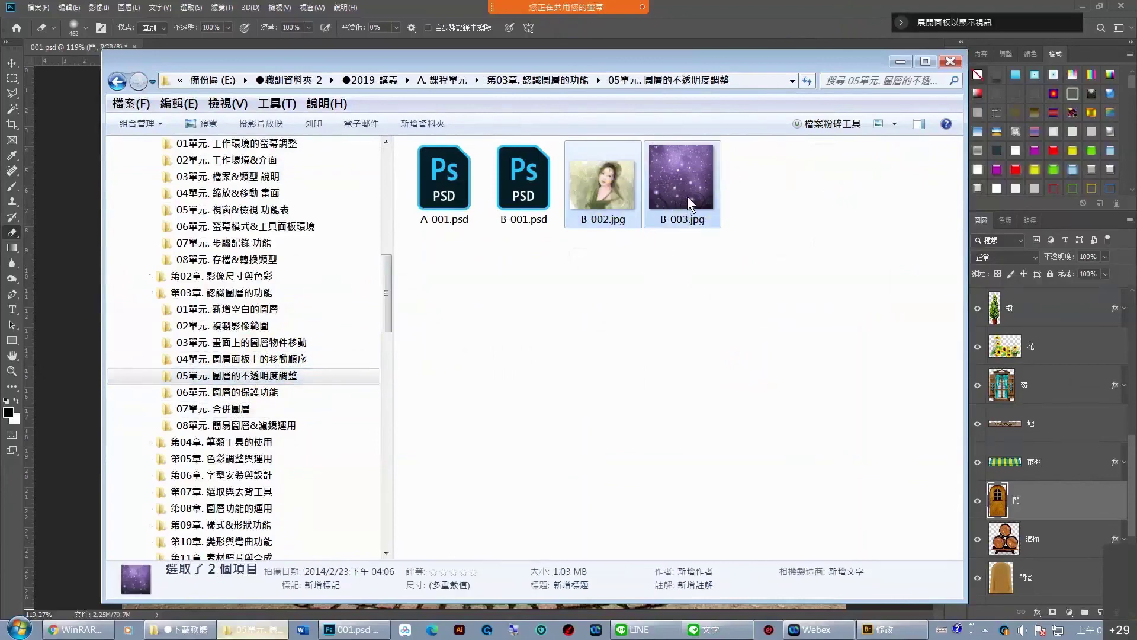
{"action": "left_click_drag", "start_coordinate": [687, 197], "coordinate": [638, 634]}
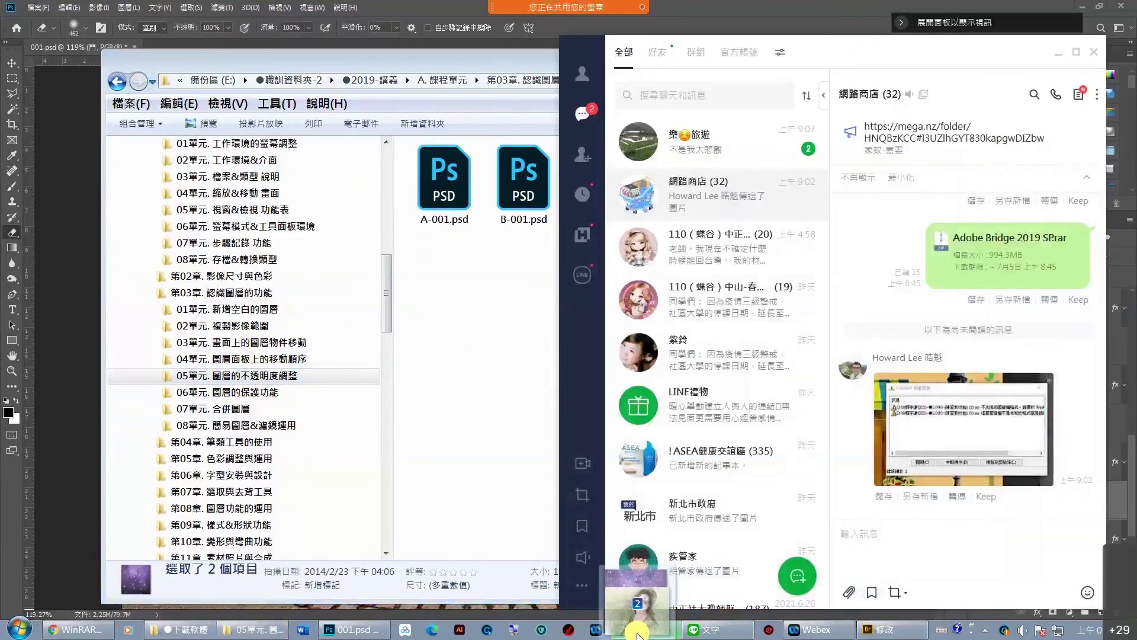
Drop both images into the LINE chat, then drag B-002.jpg and B-003.jpg into Photoshop.
{"action": "left_click_drag", "start_coordinate": [638, 634], "coordinate": [965, 527]}
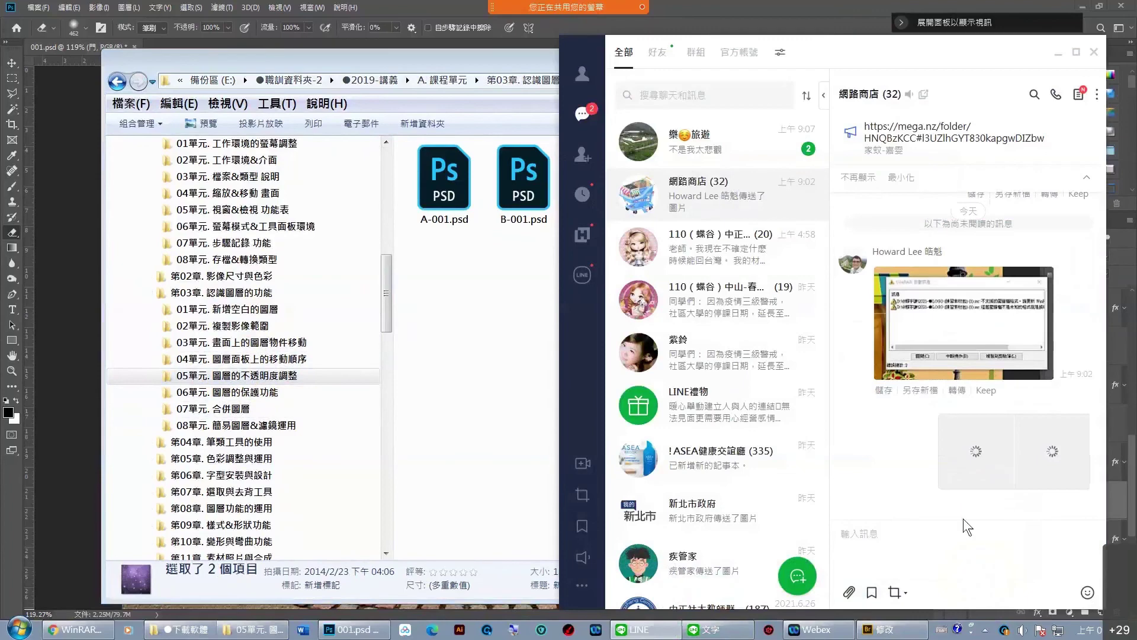
{"action": "left_click", "coordinate": [465, 326]}
{"action": "left_click", "coordinate": [658, 205]}
{"action": "left_click", "coordinate": [606, 195], "text": "ctrl"}
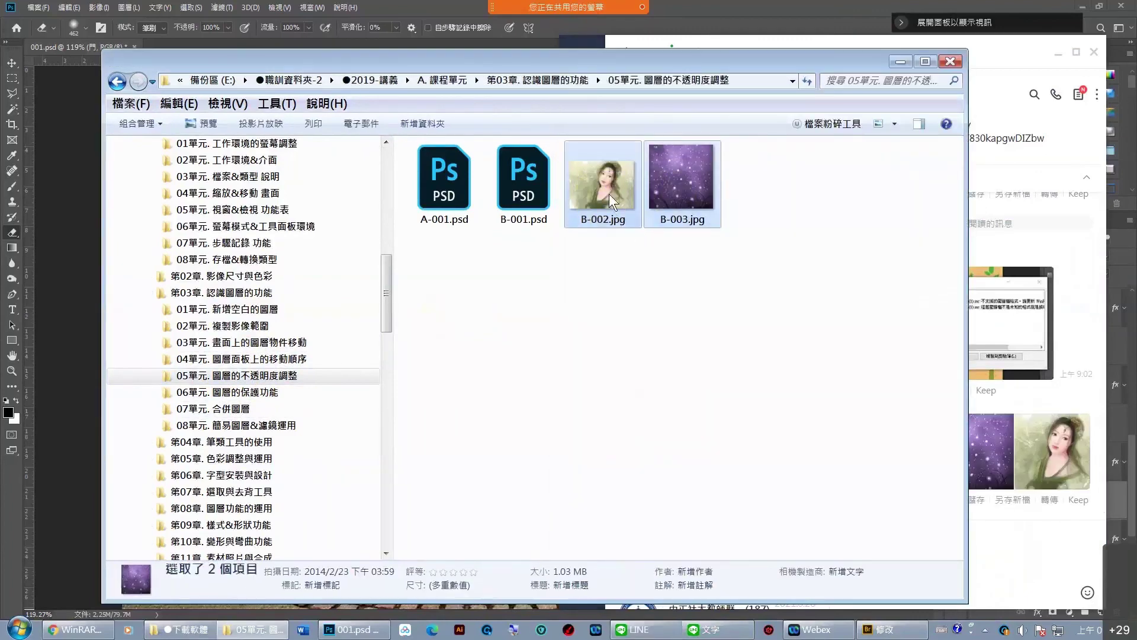
{"action": "left_click_drag", "start_coordinate": [610, 190], "coordinate": [12, 535]}
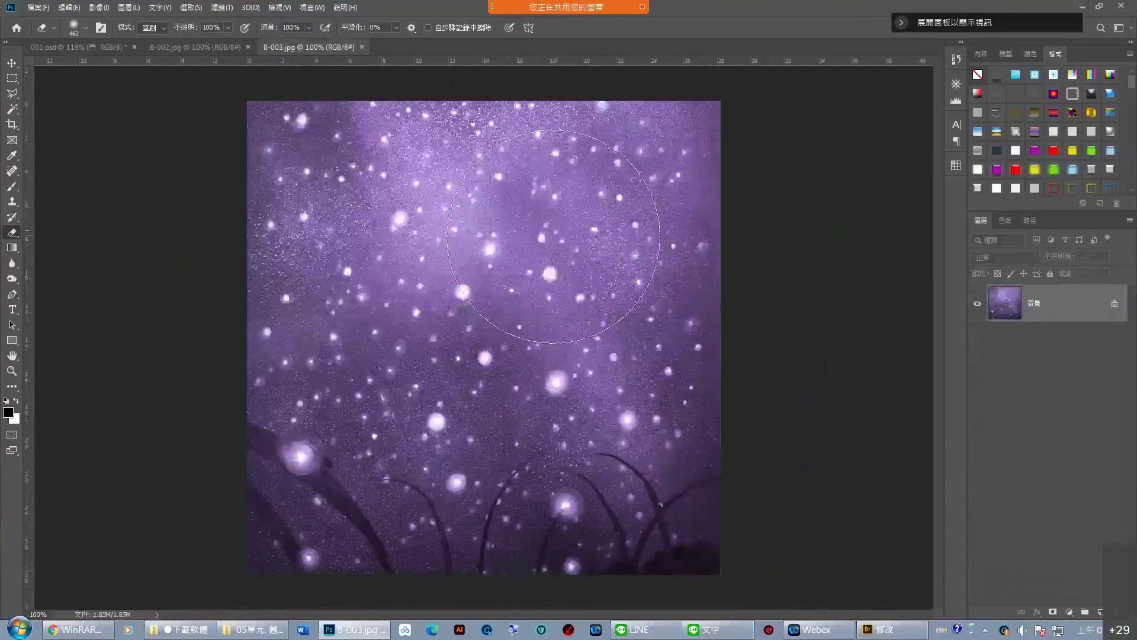
Move-drag the B-002 portrait into B-003.jpg, then undo that placement.
{"action": "left_click", "coordinate": [217, 46]}
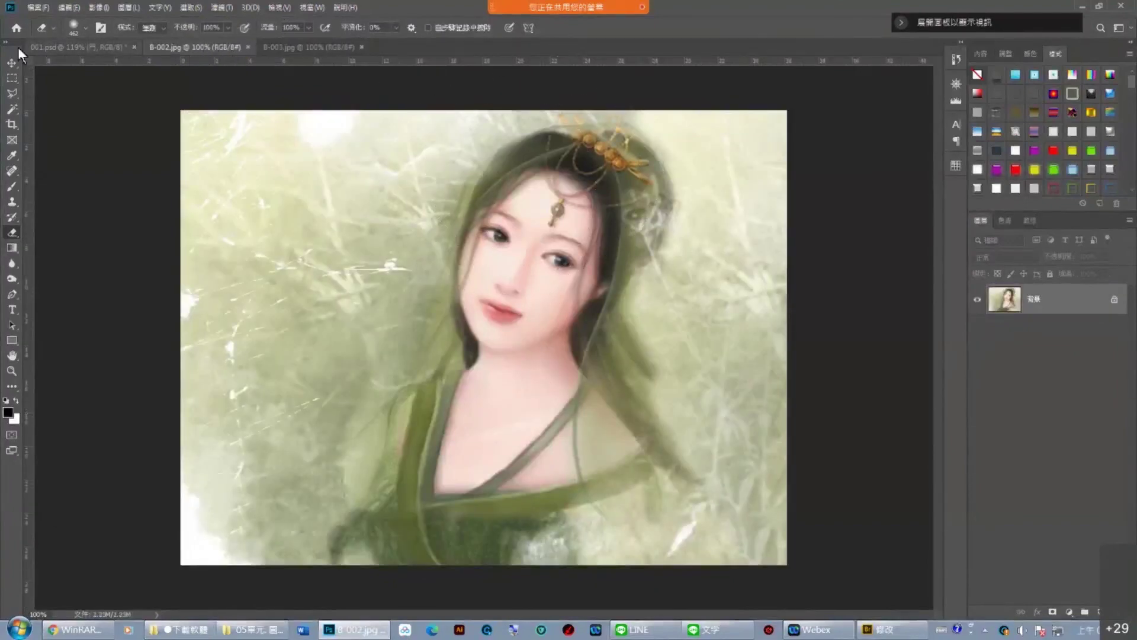
{"action": "left_click", "coordinate": [11, 63]}
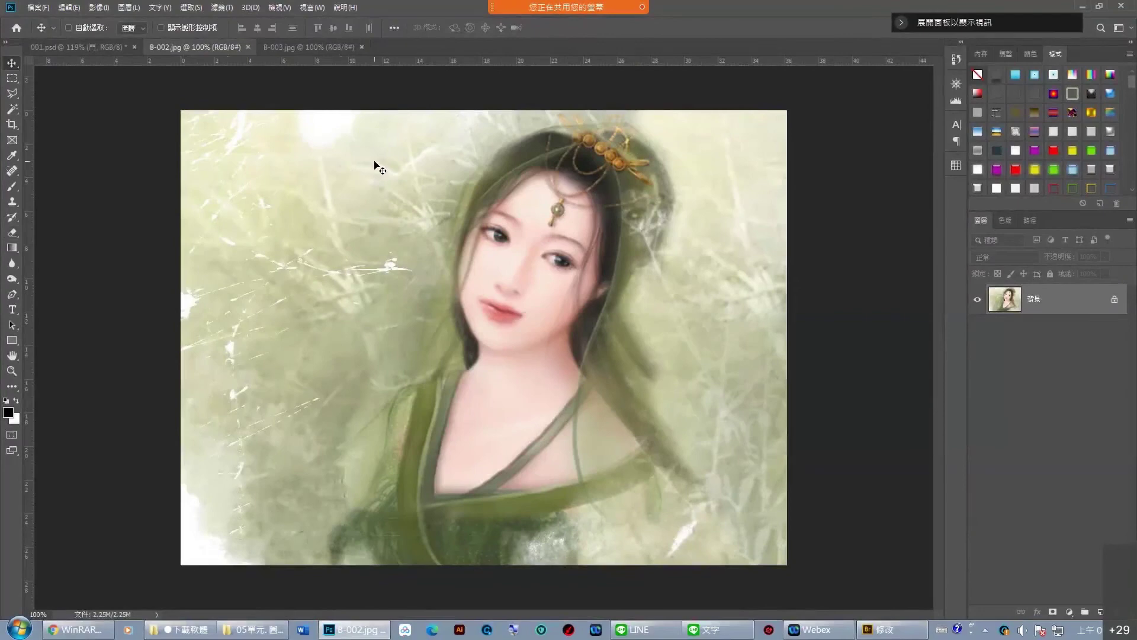
{"action": "left_click", "coordinate": [310, 46]}
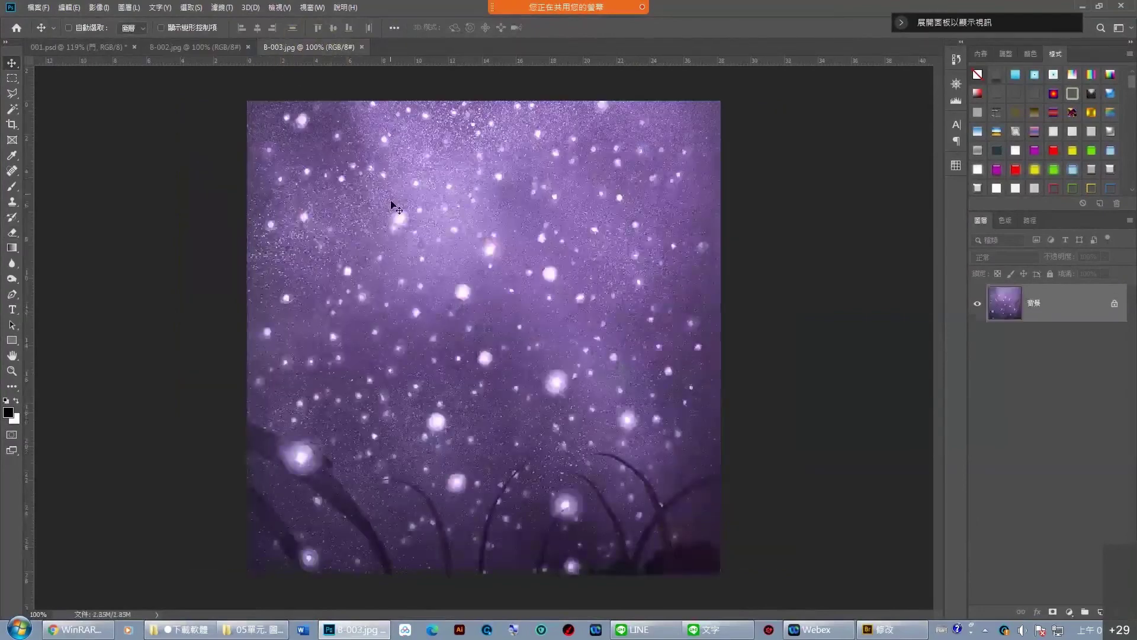
{"action": "left_click", "coordinate": [195, 46]}
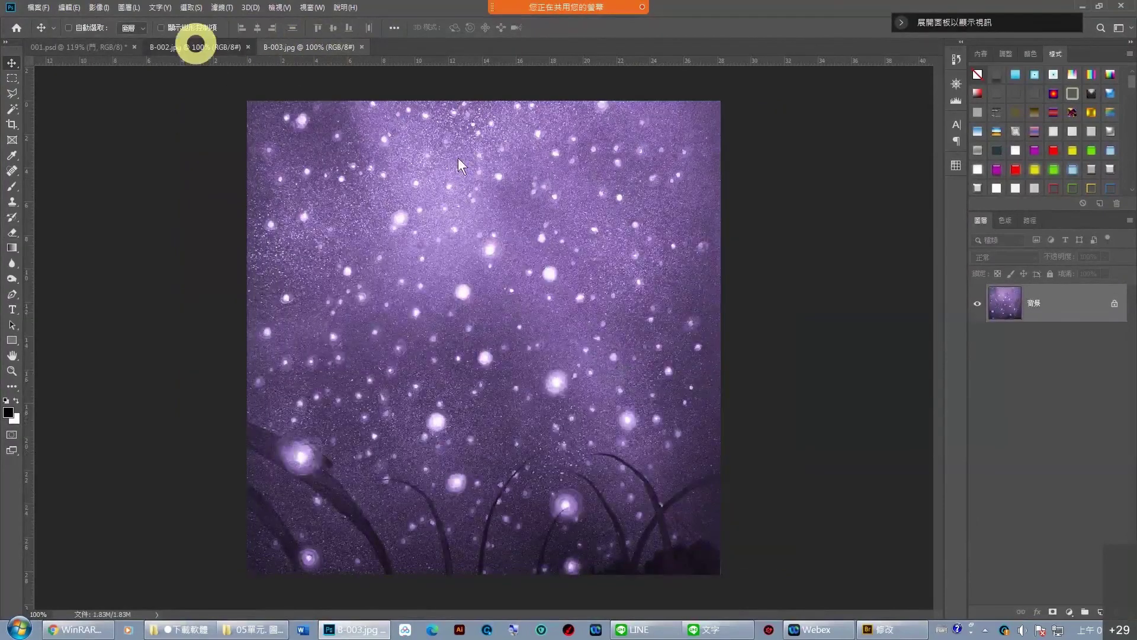
{"action": "mouse_move", "coordinate": [474, 173]}
{"action": "left_mouse_down"}
{"action": "mouse_move", "coordinate": [339, 89]}
{"action": "mouse_move", "coordinate": [450, 259]}
{"action": "left_mouse_up"}
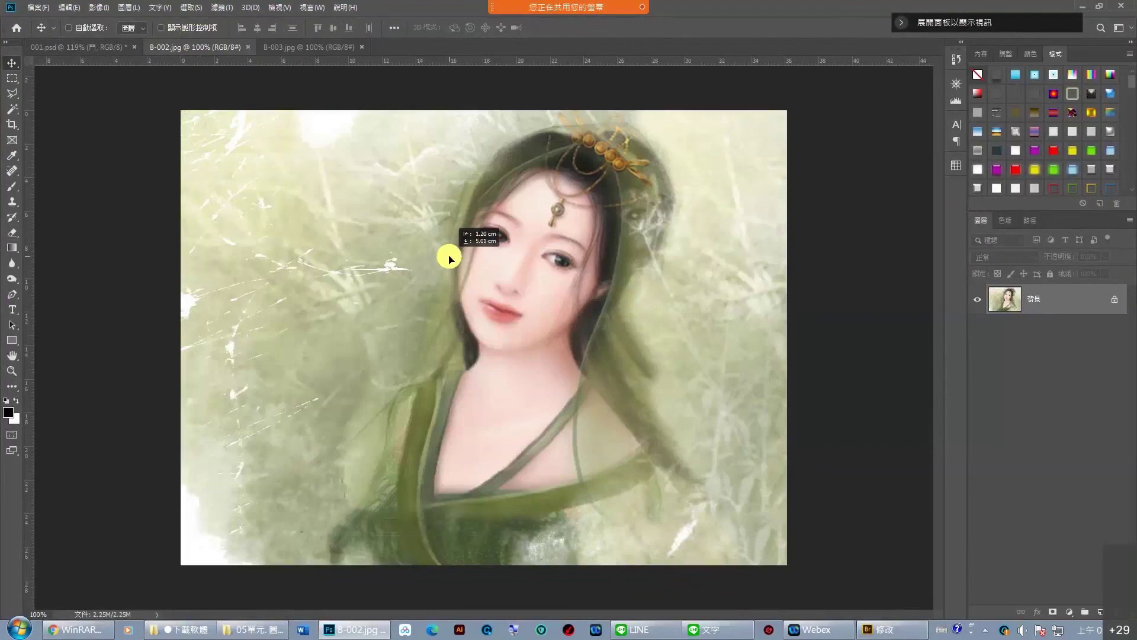
{"action": "left_click_drag", "start_coordinate": [450, 259], "coordinate": [298, 51]}
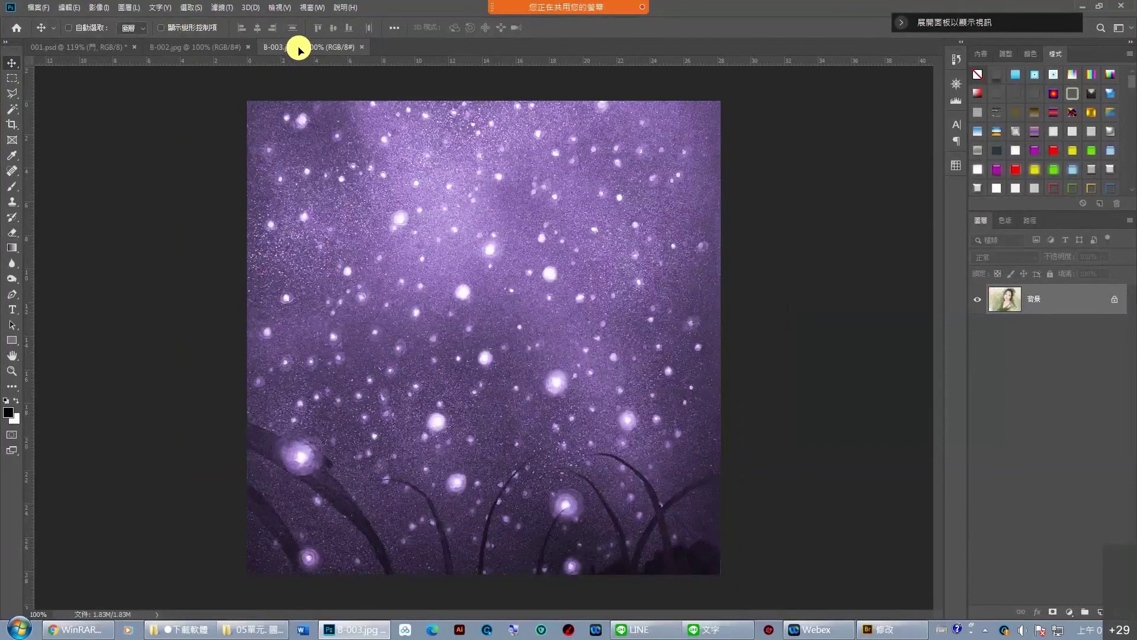
{"action": "left_click_drag", "start_coordinate": [299, 51], "coordinate": [443, 353]}
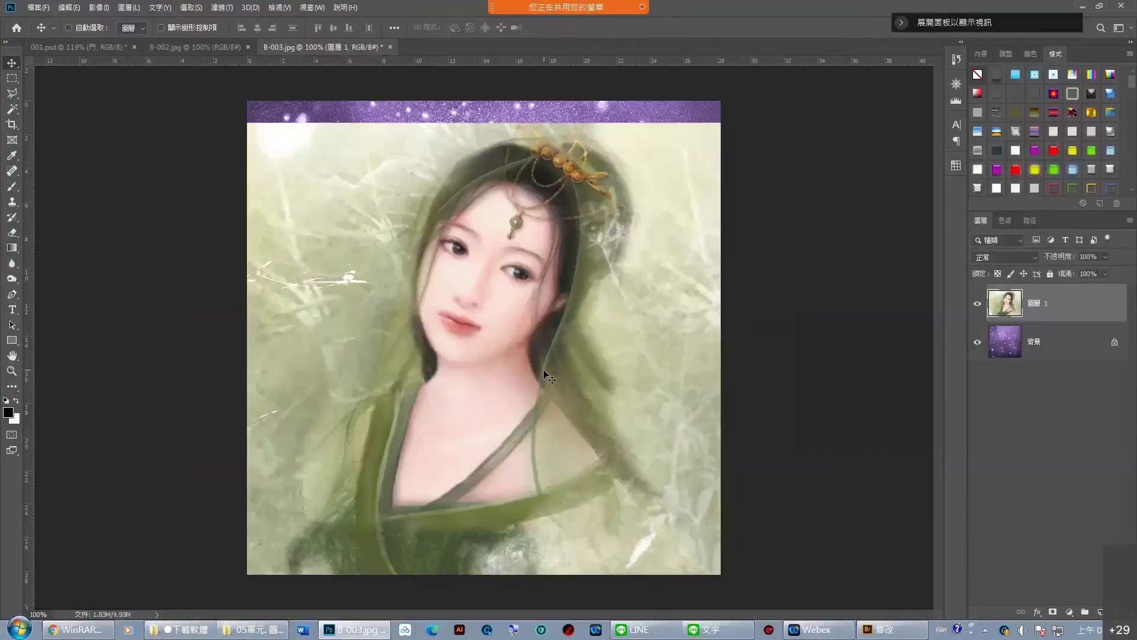
{"action": "key", "text": "ctrl"}
{"action": "key", "text": "ctrl+z"}
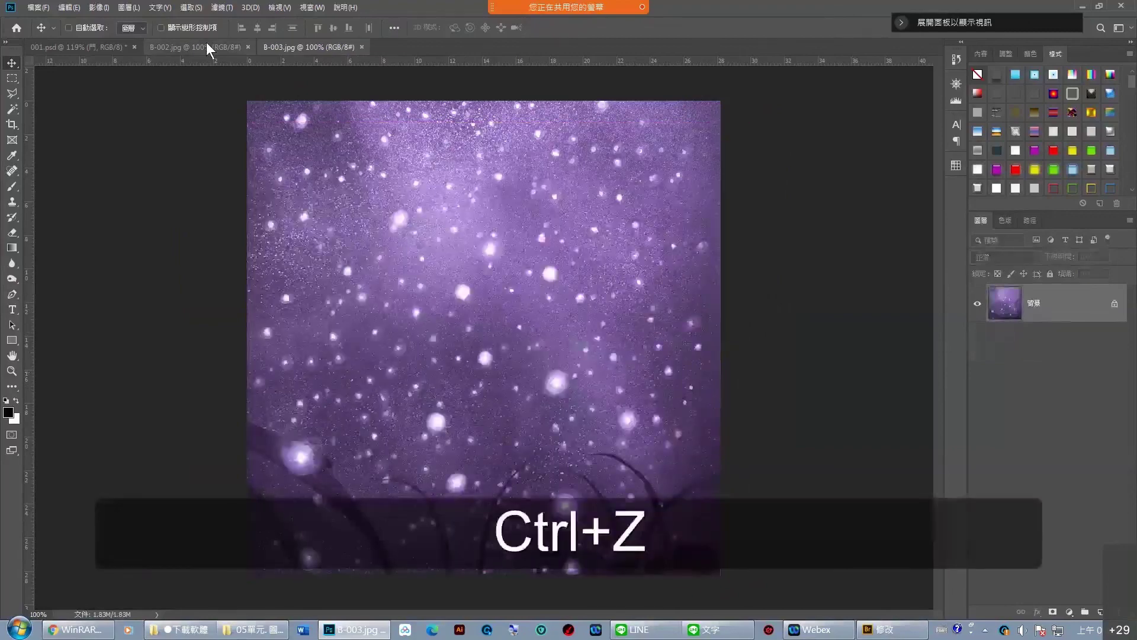
Float B-002.jpg, drag its portrait into B-003 as 圖層 1, then re-dock B-002 as a tab.
{"action": "left_click", "coordinate": [206, 46]}
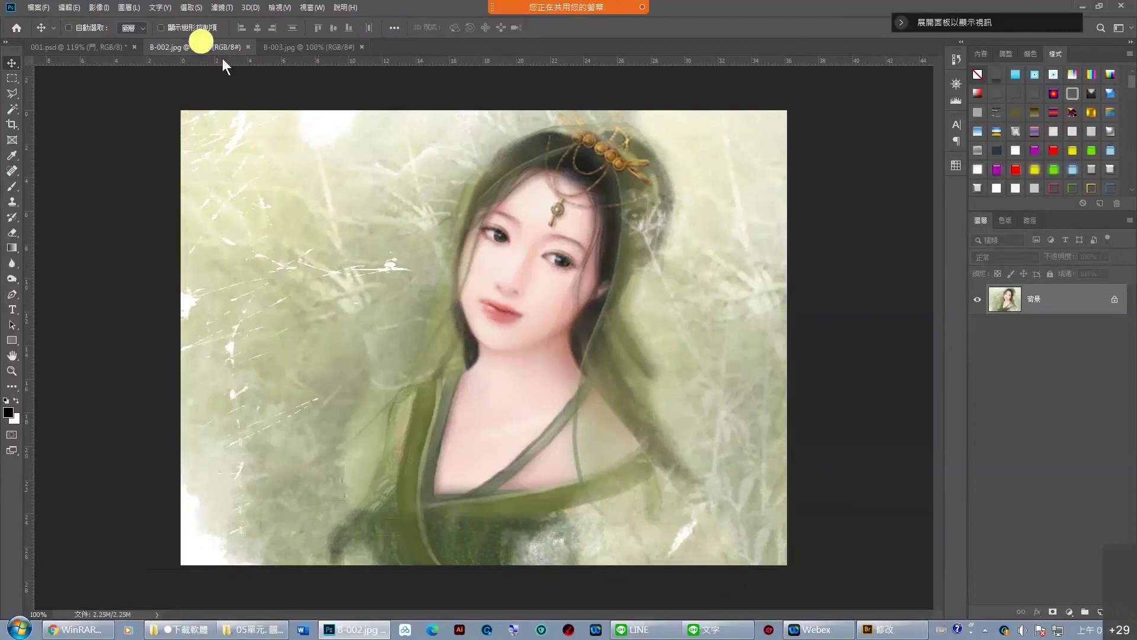
{"action": "left_click_drag", "start_coordinate": [223, 58], "coordinate": [685, 134]}
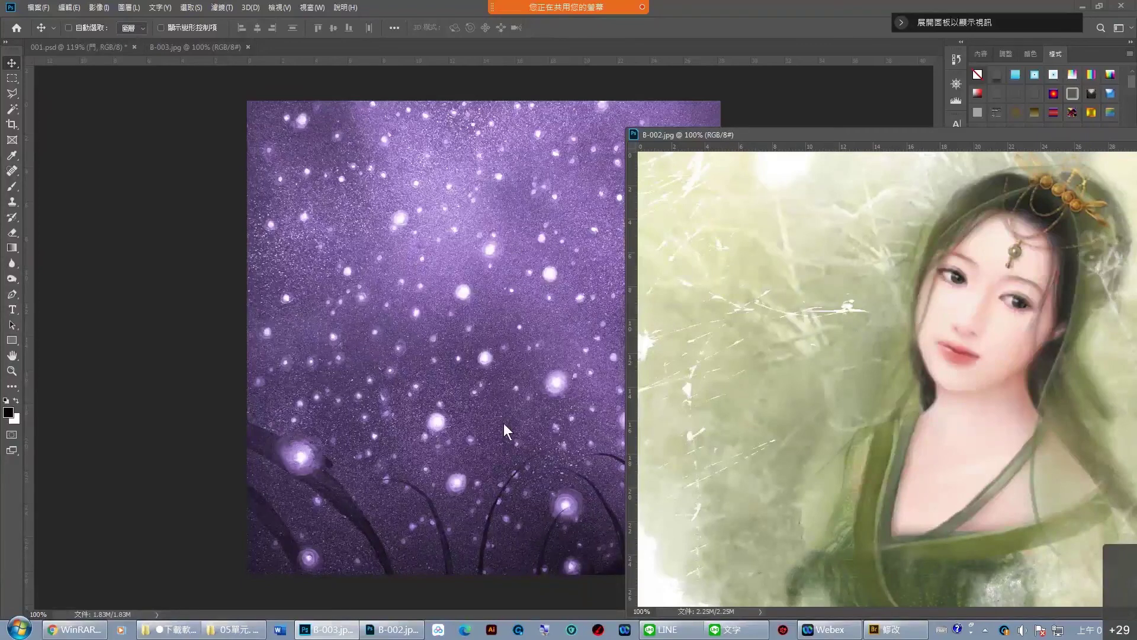
{"action": "left_click", "coordinate": [865, 325]}
{"action": "left_click_drag", "start_coordinate": [864, 325], "coordinate": [368, 321]}
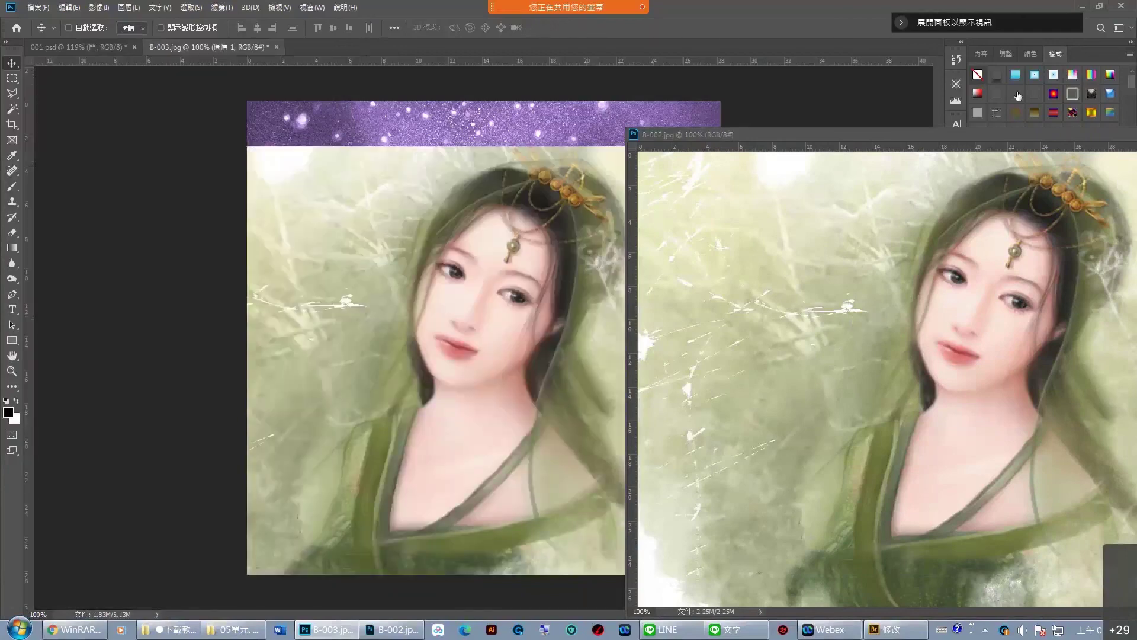
{"action": "left_click_drag", "start_coordinate": [1027, 136], "coordinate": [677, 135]}
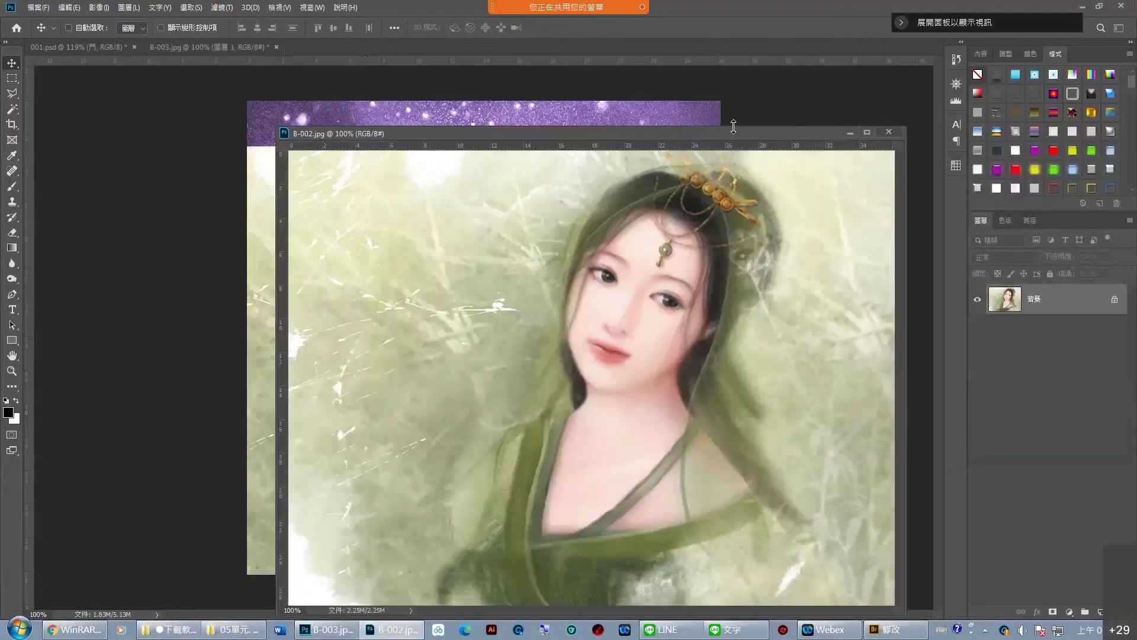
{"action": "left_click_drag", "start_coordinate": [545, 133], "coordinate": [527, 48]}
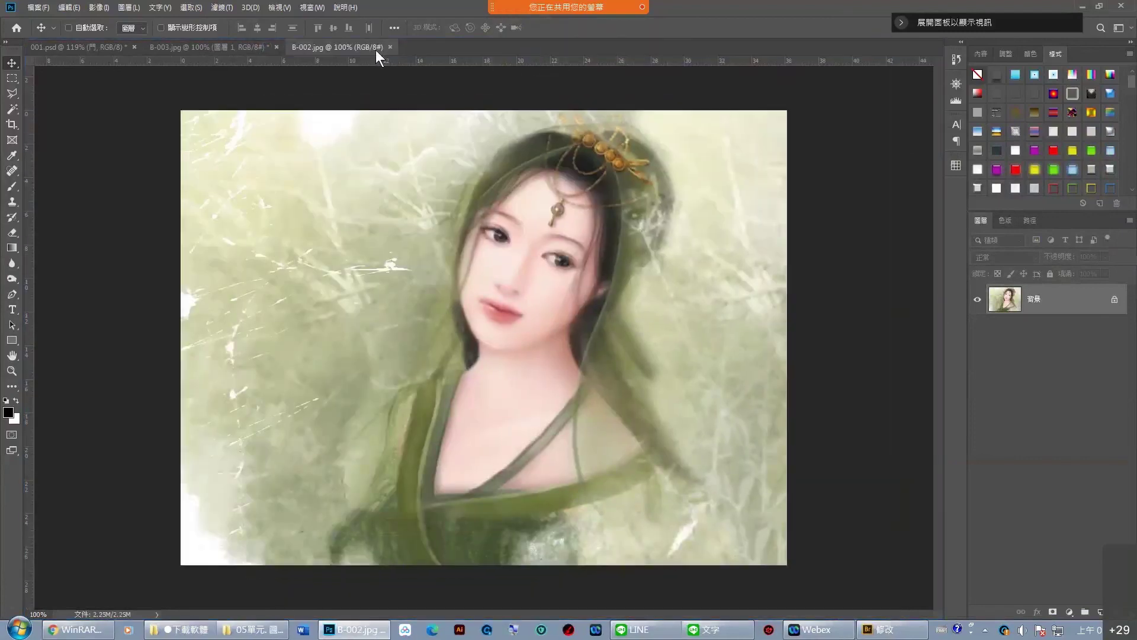
{"action": "left_click_drag", "start_coordinate": [376, 50], "coordinate": [477, 413]}
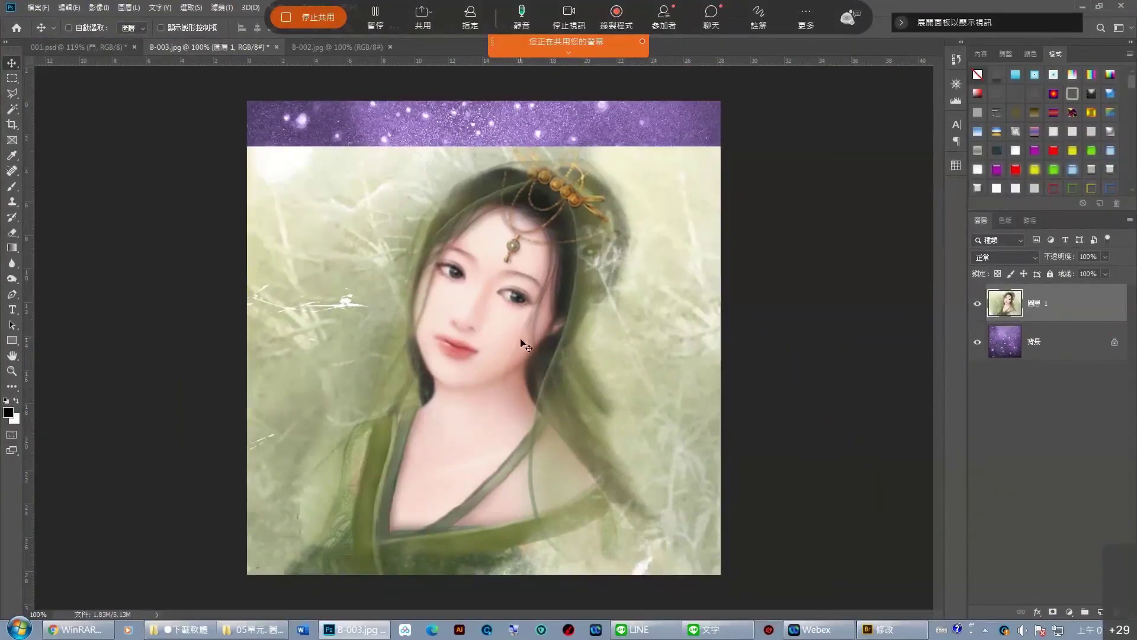
Move the 圖層 1 portrait up, leaving thin purple strips top and bottom, and reselect it.
{"action": "left_click_drag", "start_coordinate": [521, 339], "coordinate": [527, 300]}
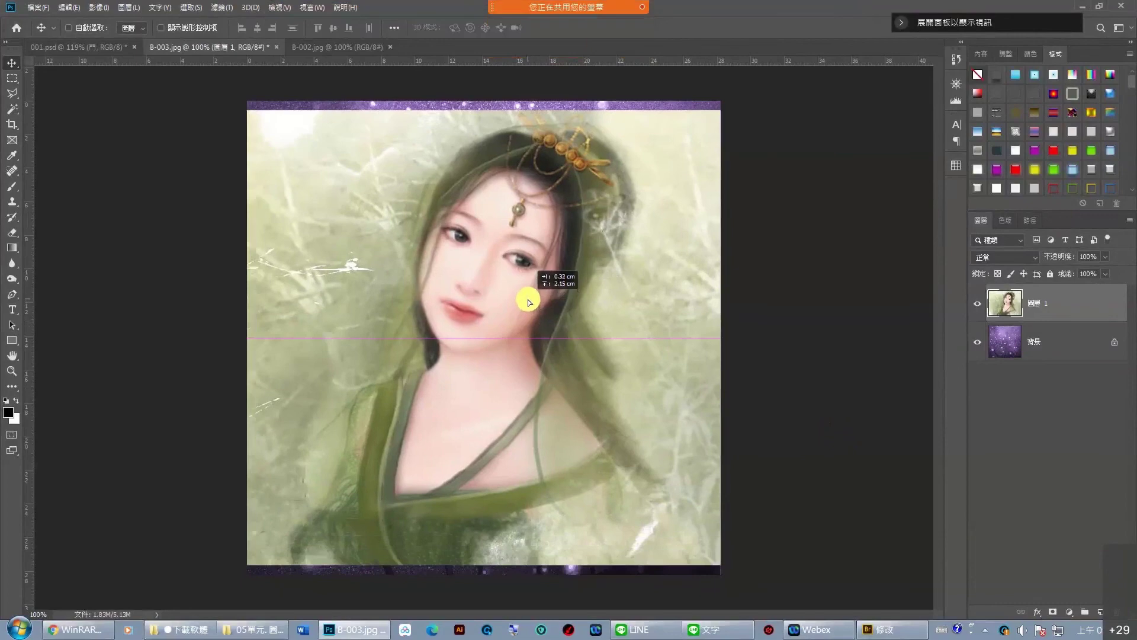
{"action": "left_click_drag", "start_coordinate": [527, 299], "coordinate": [527, 301]}
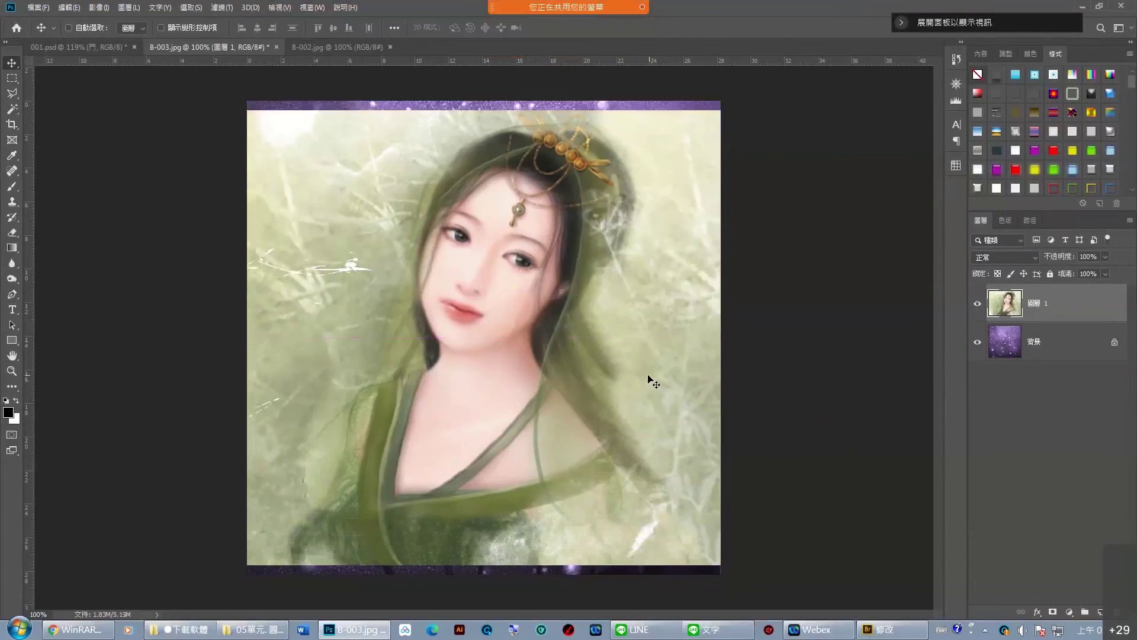
{"action": "left_click", "coordinate": [1083, 300]}
{"action": "left_click", "coordinate": [1058, 352]}
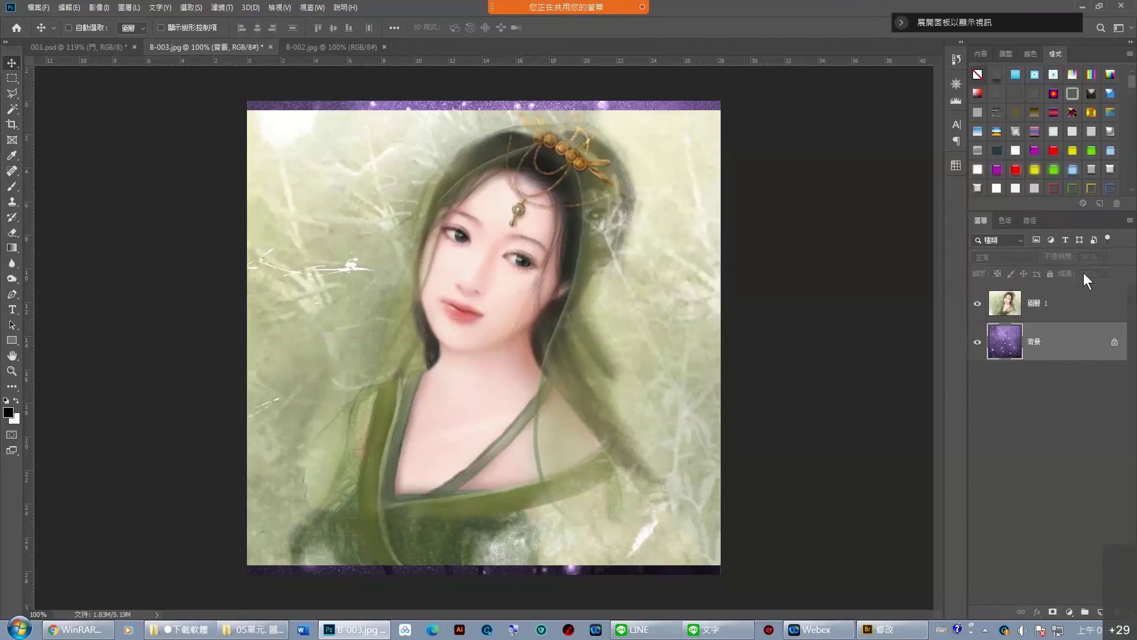
{"action": "left_click", "coordinate": [1066, 305]}
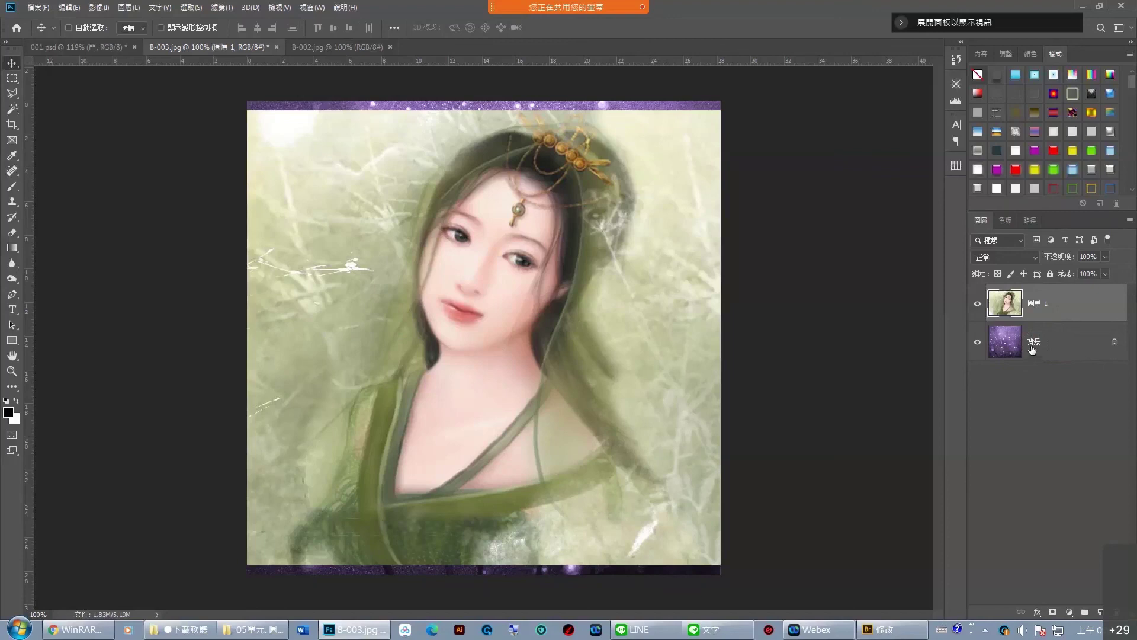
{"action": "left_click", "coordinate": [1053, 298]}
{"action": "left_click", "coordinate": [1033, 261]}
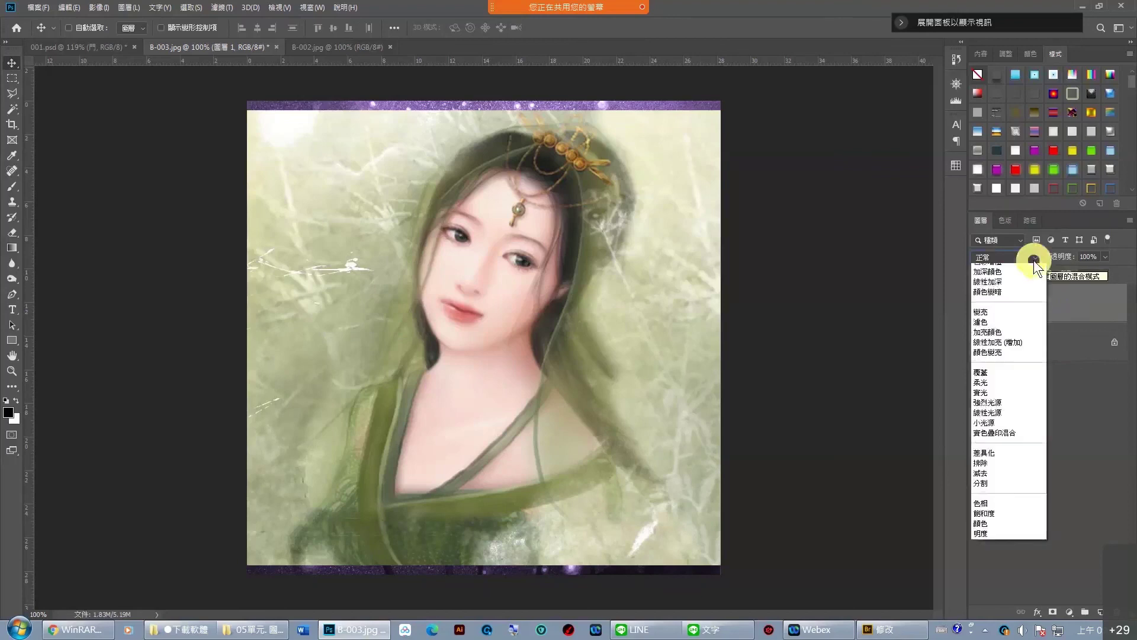
{"action": "key", "text": "Down"}
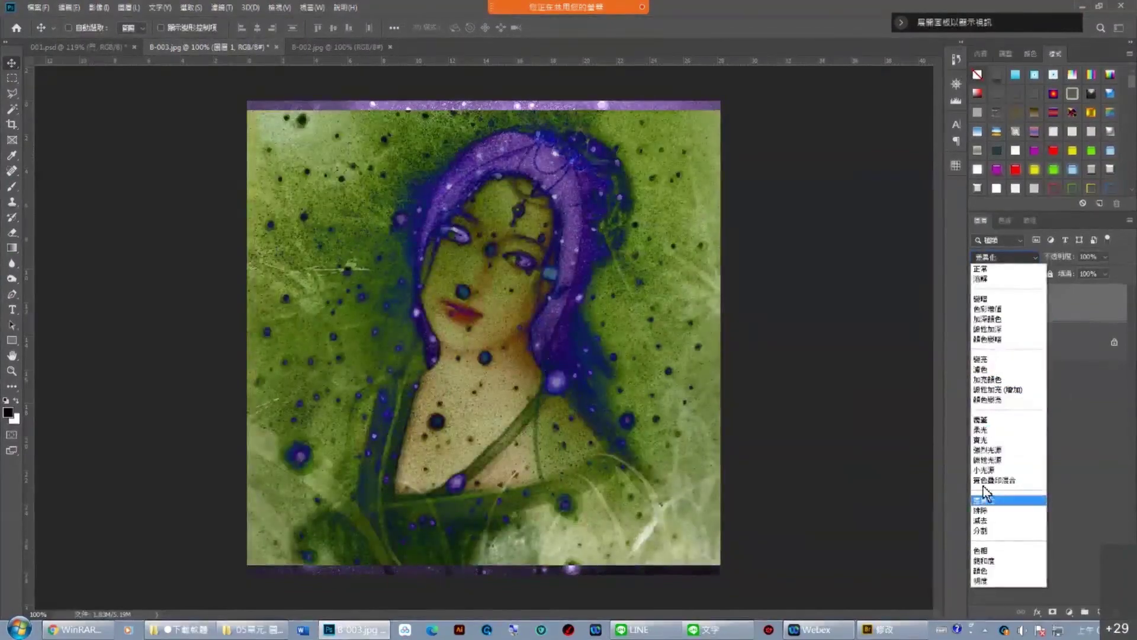
{"action": "left_click", "coordinate": [992, 369]}
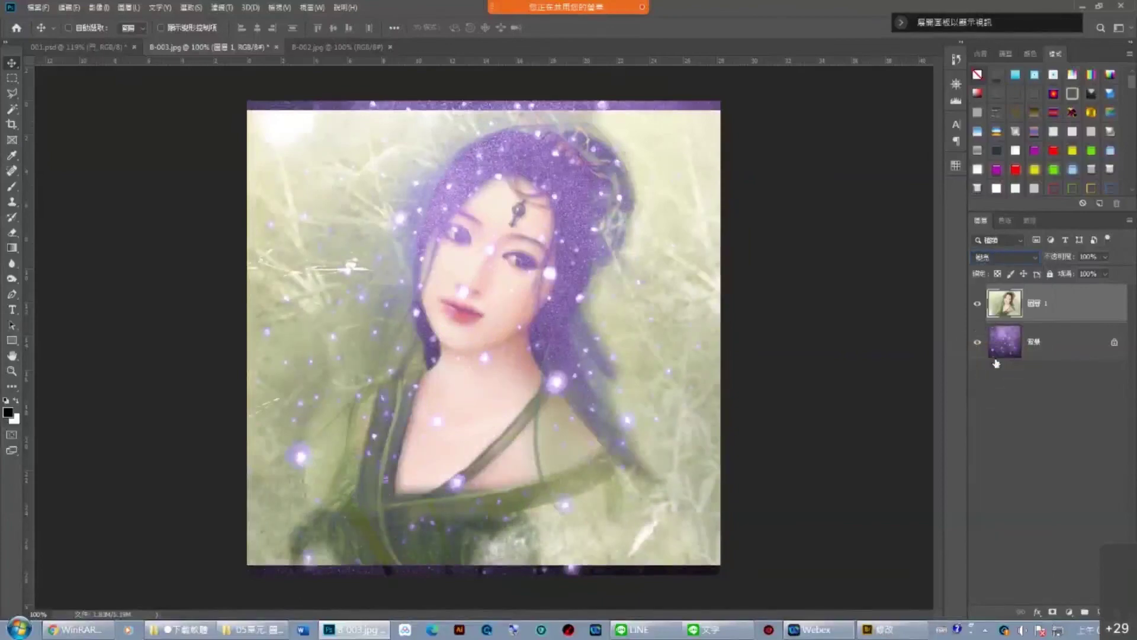
{"action": "left_click", "coordinate": [1029, 257]}
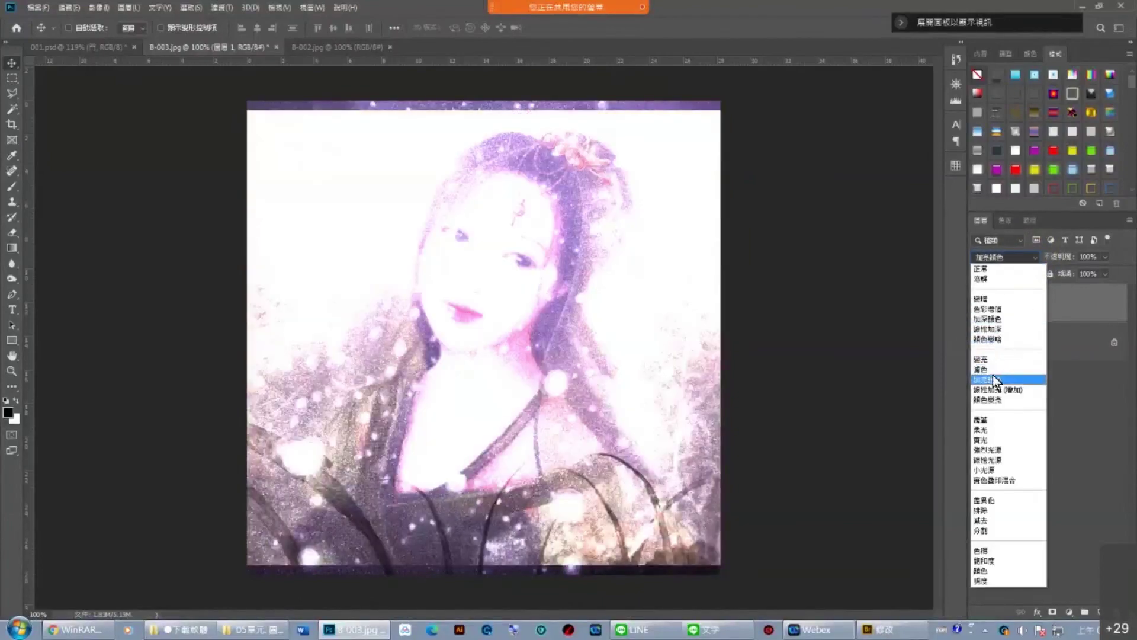
{"action": "left_click", "coordinate": [993, 369]}
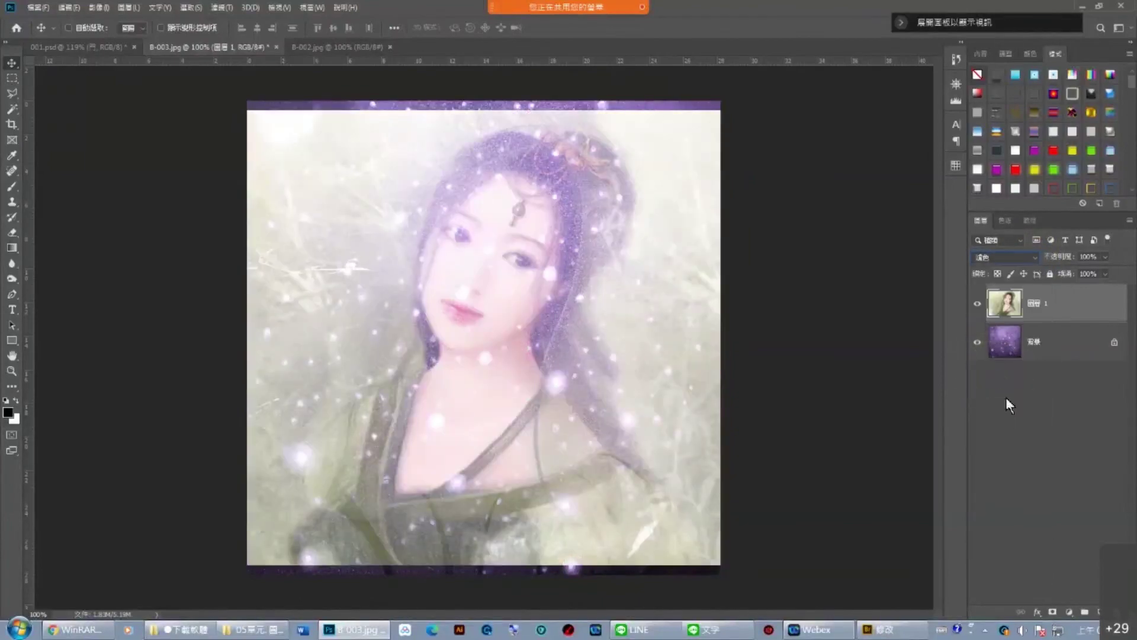
{"action": "left_click", "coordinate": [1021, 257]}
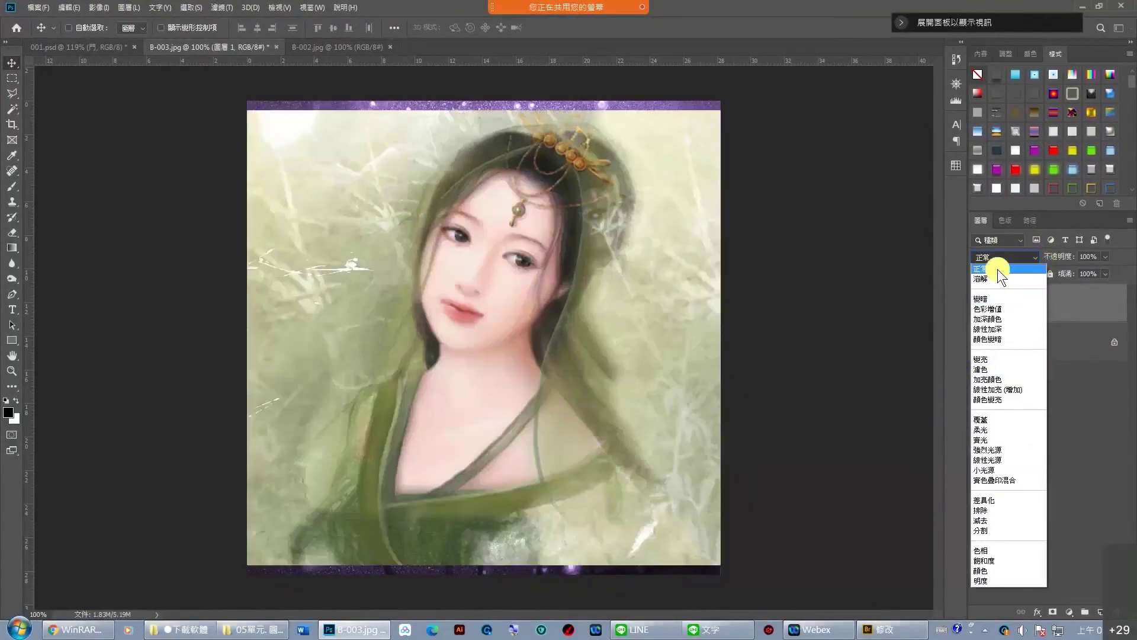
{"action": "left_click", "coordinate": [998, 269]}
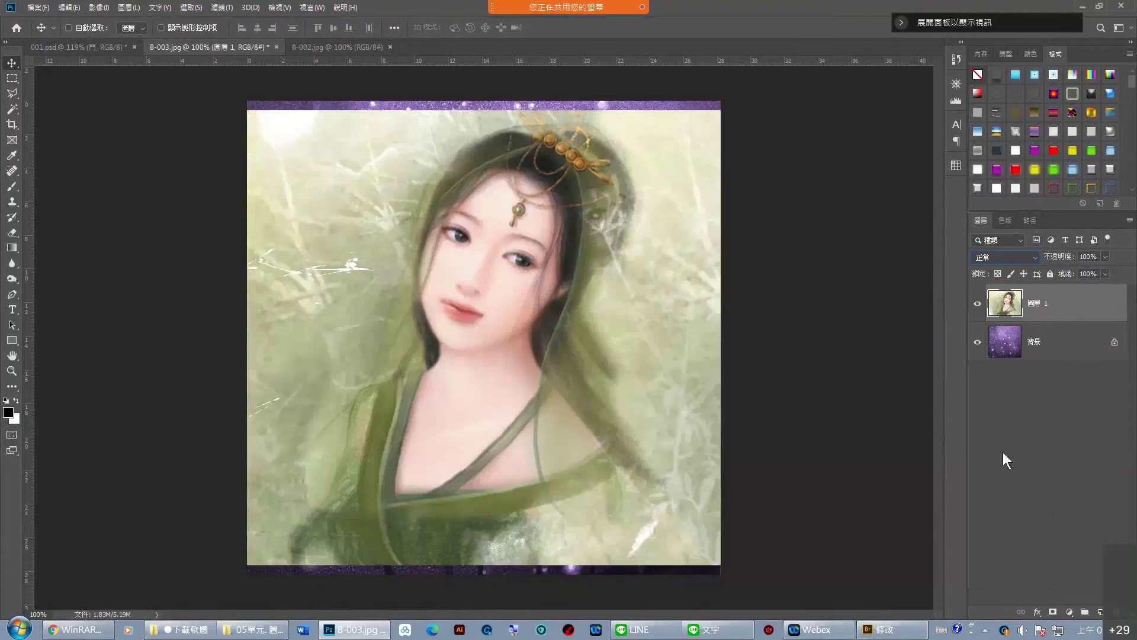
Try Dissolve, Color Burn and Linear Burn blend modes on the portrait layer.
{"action": "key", "text": "shift+plus"}
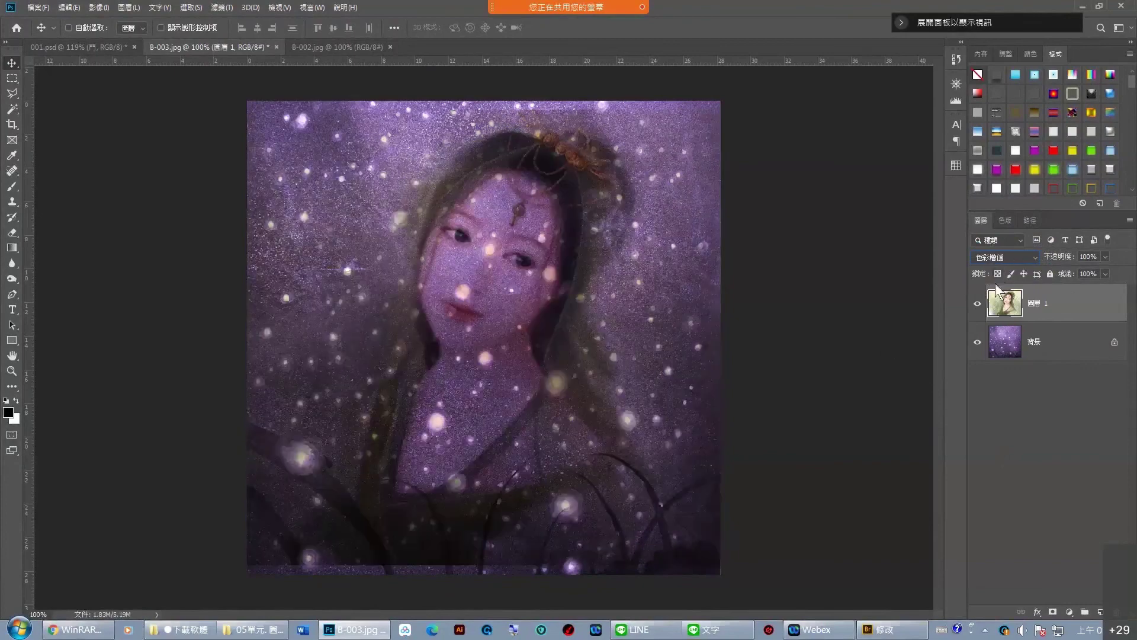
{"action": "key", "text": "Down"}
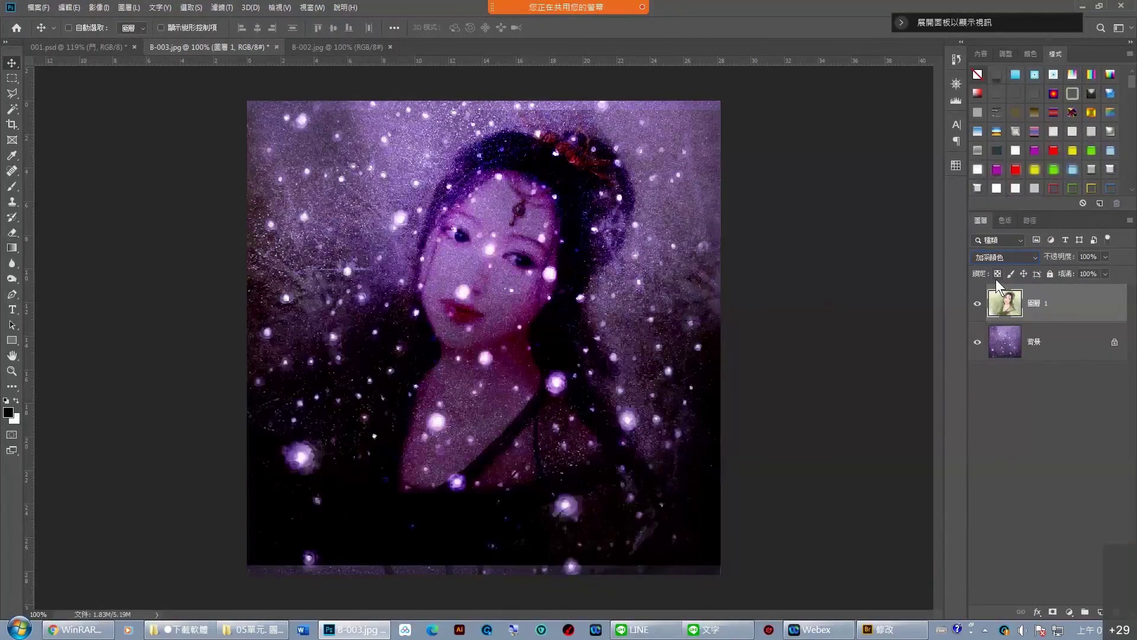
{"action": "key", "text": "Down"}
{"action": "key", "text": "Down"}
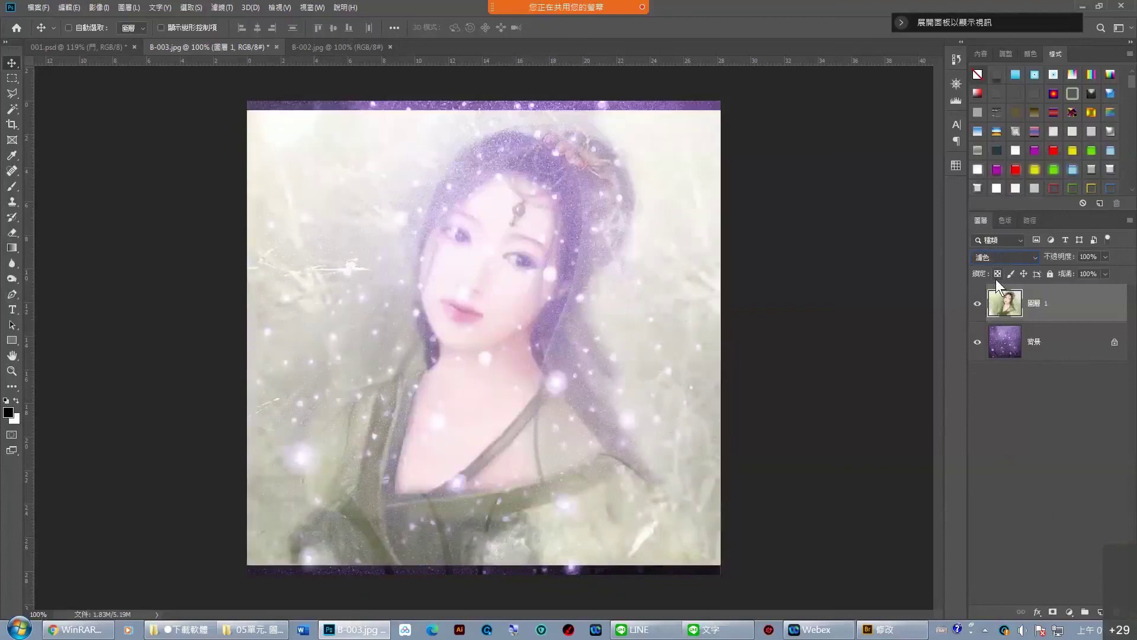
{"action": "key", "text": "Up"}
{"action": "key", "text": "Up"}
{"action": "key", "text": "Up"}
{"action": "key", "text": "Up"}
{"action": "key", "text": "Up"}
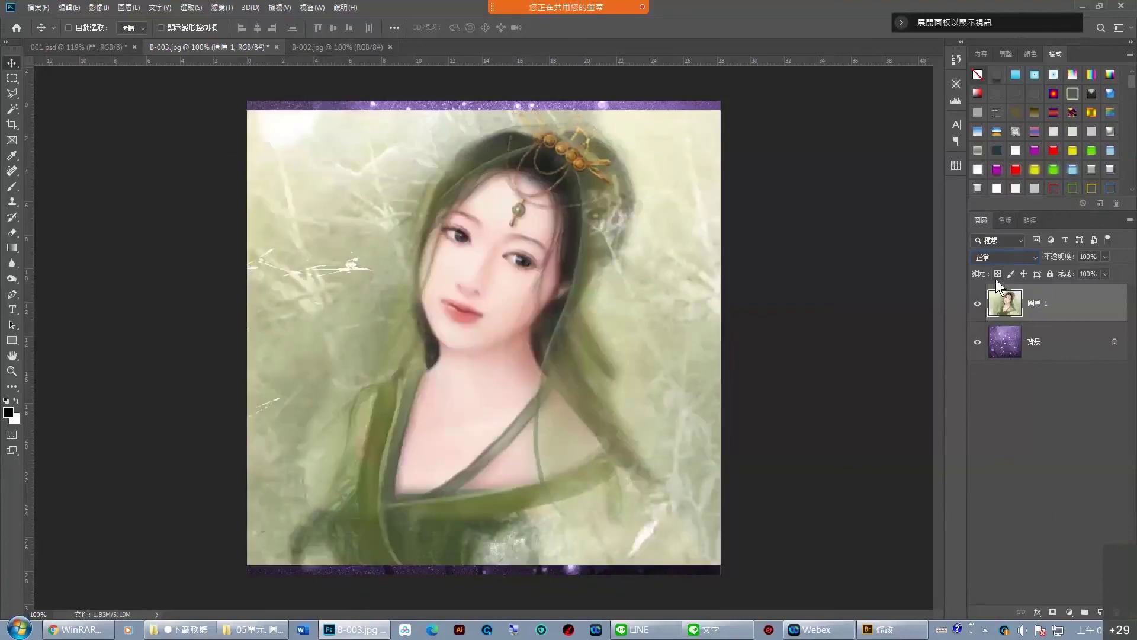
{"action": "key", "text": "Down"}
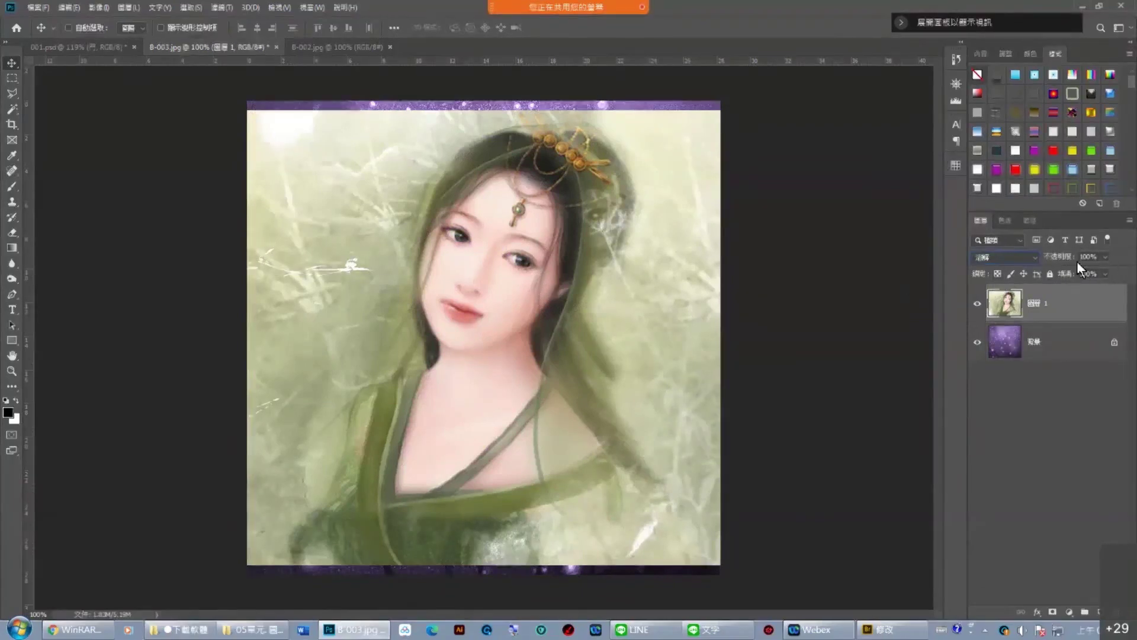
Drop opacity to 54% and back to 100%, then set the blend mode to Lighten (變亮).
{"action": "left_click", "coordinate": [1106, 256]}
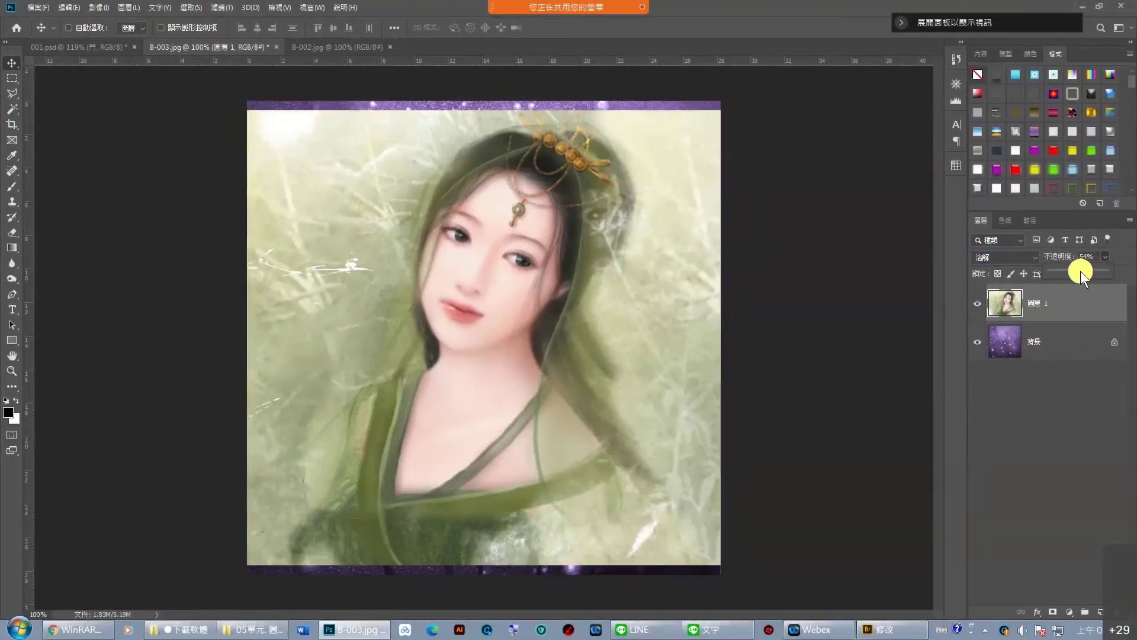
{"action": "left_click_drag", "start_coordinate": [1081, 271], "coordinate": [1081, 271]}
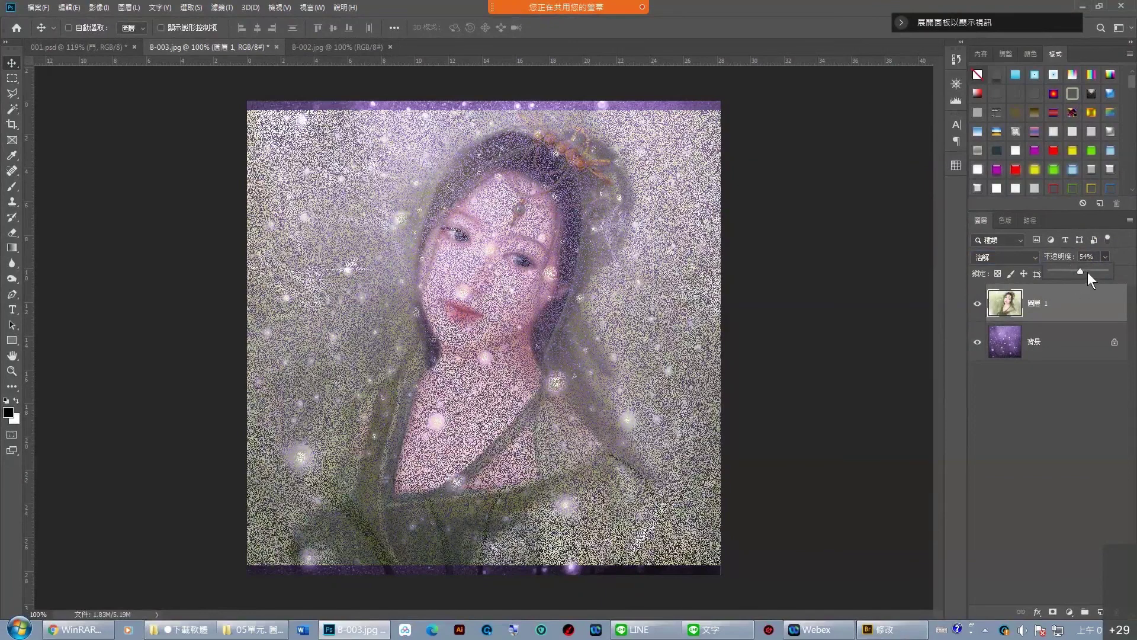
{"action": "left_click_drag", "start_coordinate": [1082, 268], "coordinate": [1111, 270]}
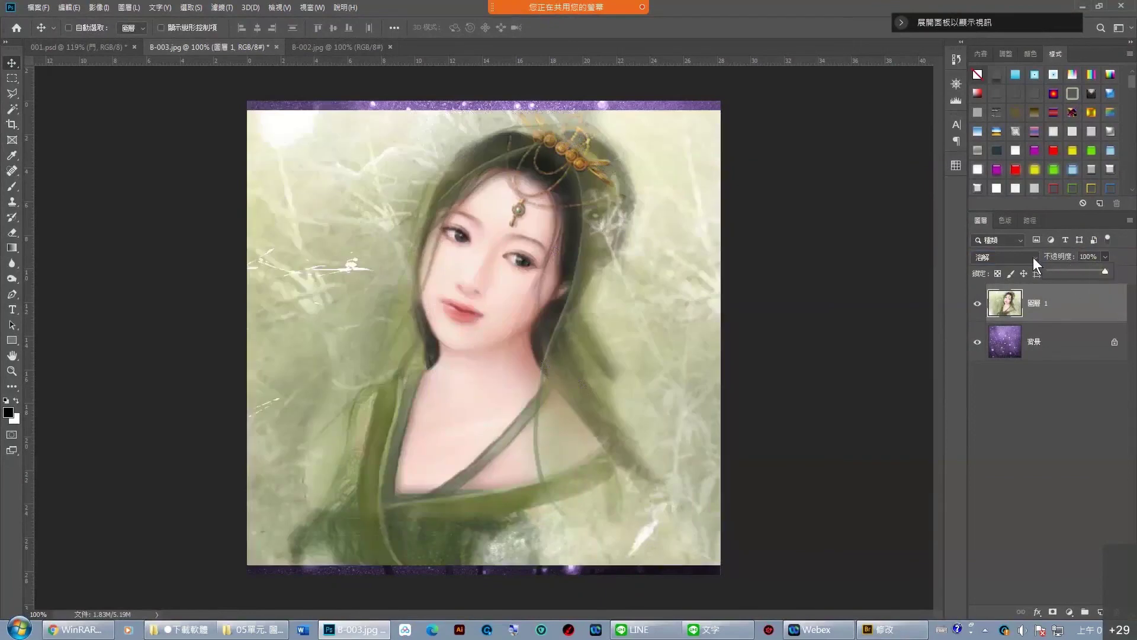
{"action": "left_click", "coordinate": [1033, 257]}
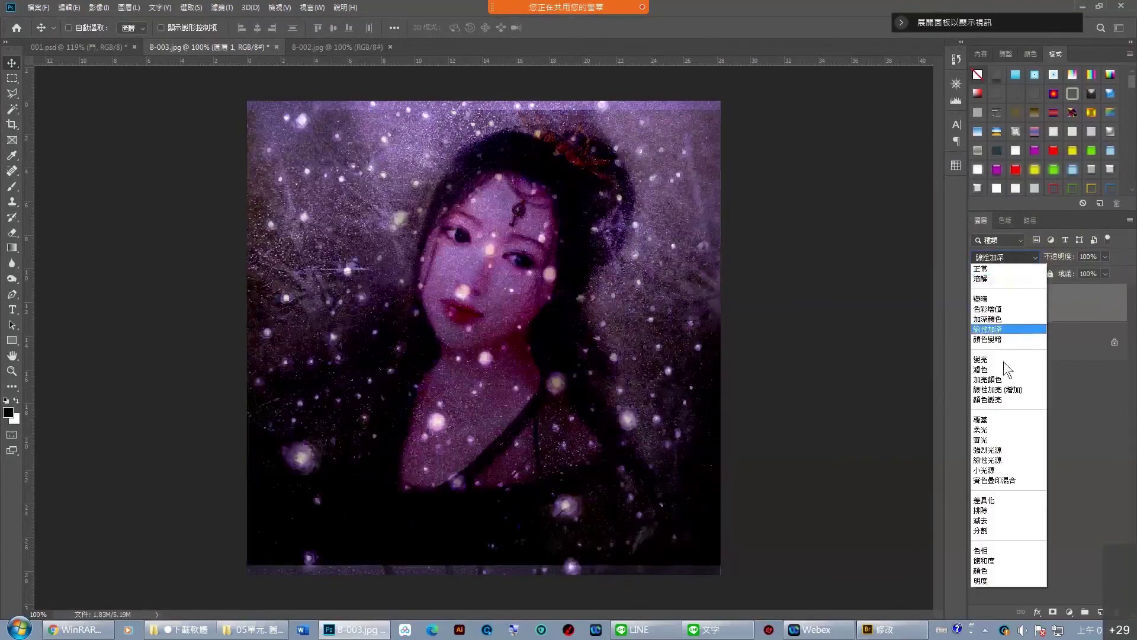
{"action": "left_click", "coordinate": [1004, 360]}
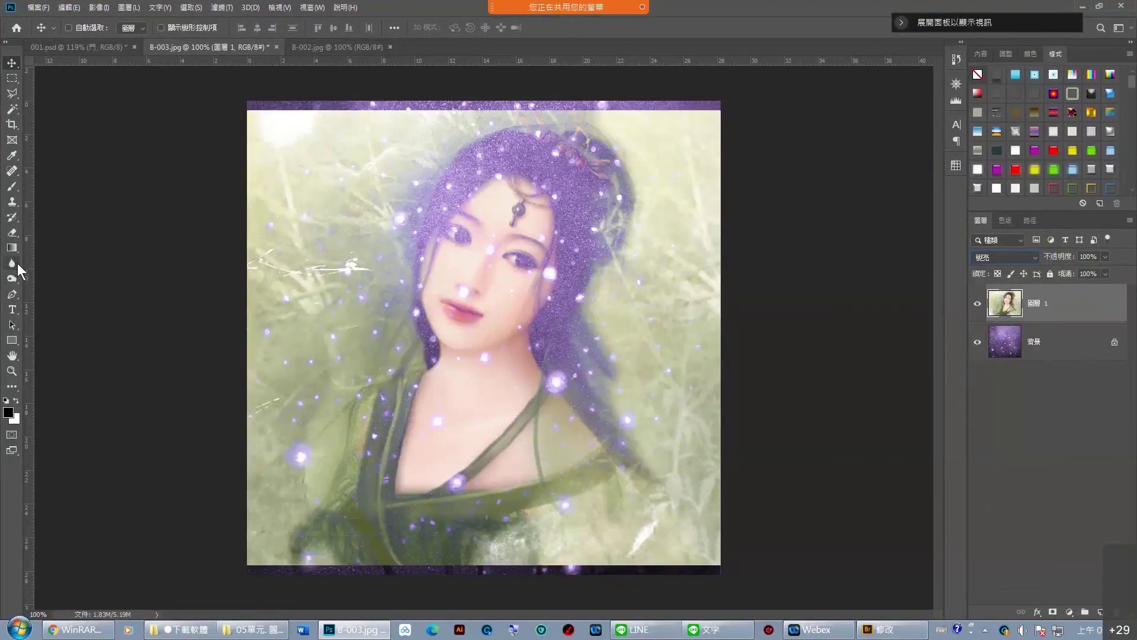
Erase the portrait's right edge to reveal purple, then try Linear Dodge and other lightening modes.
{"action": "left_click", "coordinate": [12, 233]}
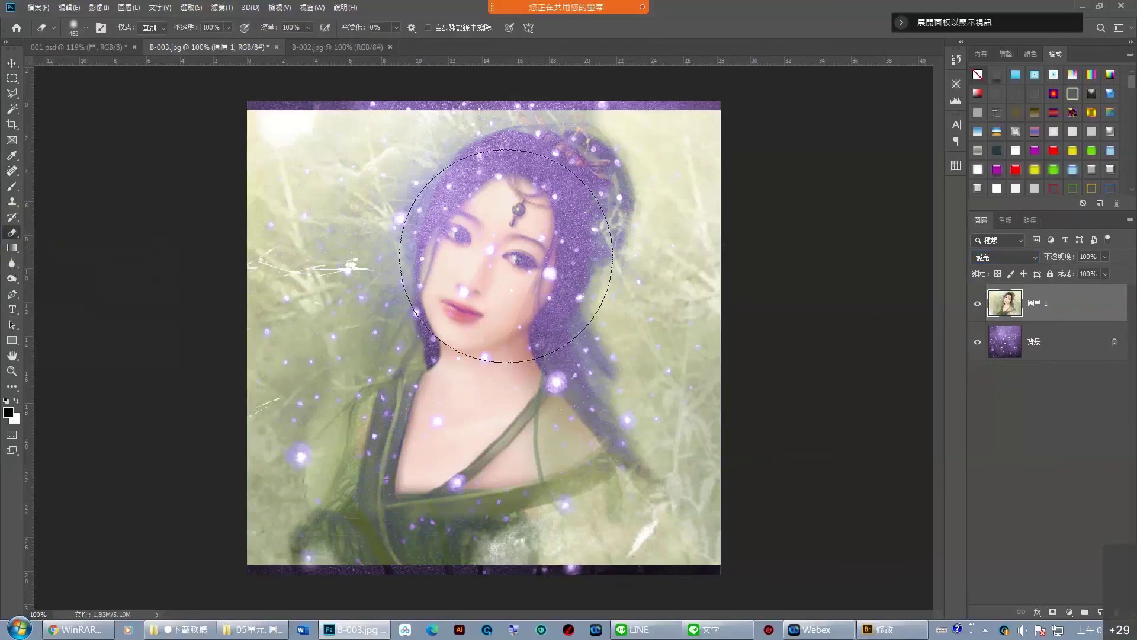
{"action": "mouse_move", "coordinate": [797, 139]}
{"action": "left_mouse_down"}
{"action": "mouse_move", "coordinate": [775, 173]}
{"action": "mouse_move", "coordinate": [794, 328]}
{"action": "mouse_move", "coordinate": [771, 312]}
{"action": "mouse_move", "coordinate": [805, 183]}
{"action": "mouse_move", "coordinate": [737, 84]}
{"action": "mouse_move", "coordinate": [703, 66]}
{"action": "mouse_move", "coordinate": [787, 334]}
{"action": "mouse_move", "coordinate": [750, 409]}
{"action": "mouse_move", "coordinate": [812, 482]}
{"action": "left_mouse_up"}
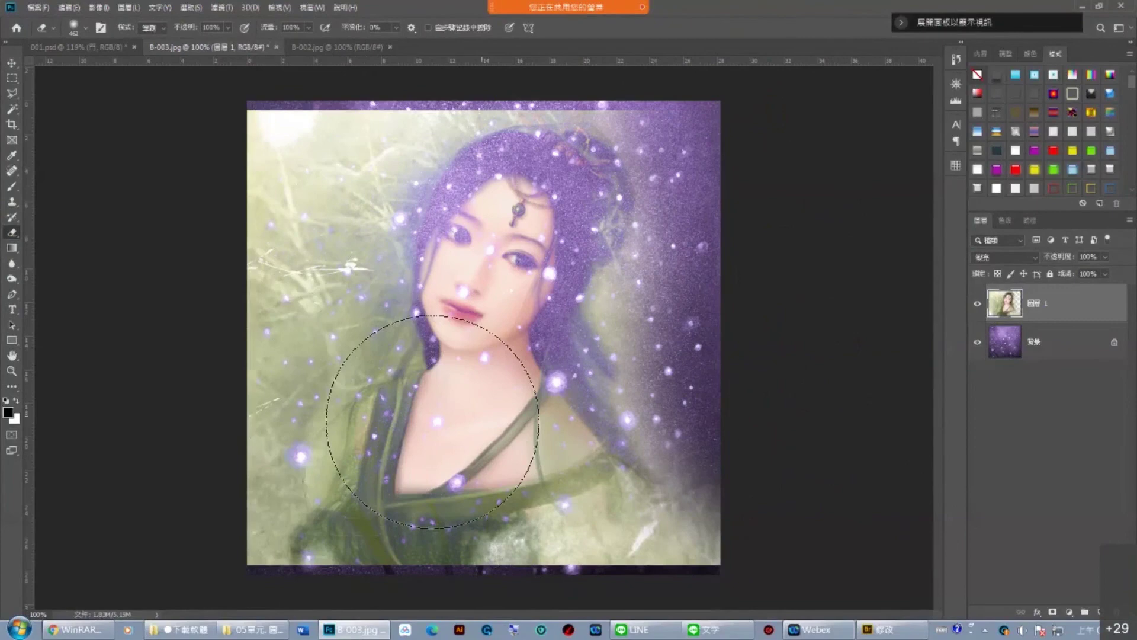
{"action": "left_click", "coordinate": [1016, 258]}
{"action": "left_click", "coordinate": [1012, 254]}
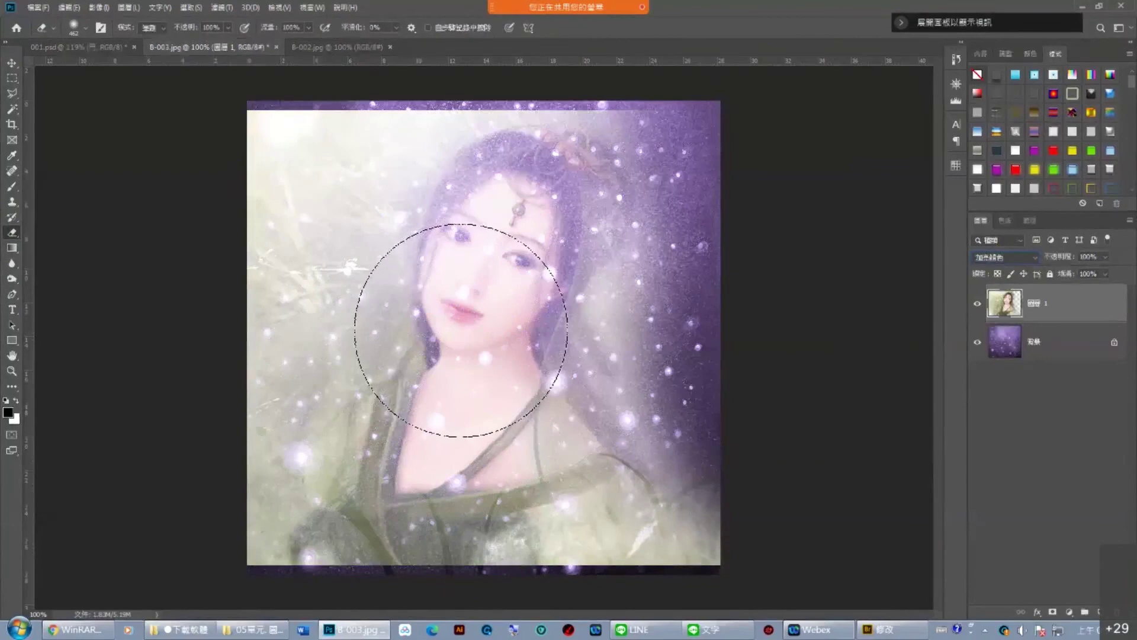
{"action": "key", "text": "Down"}
{"action": "key", "text": "Down"}
{"action": "key", "text": "Down"}
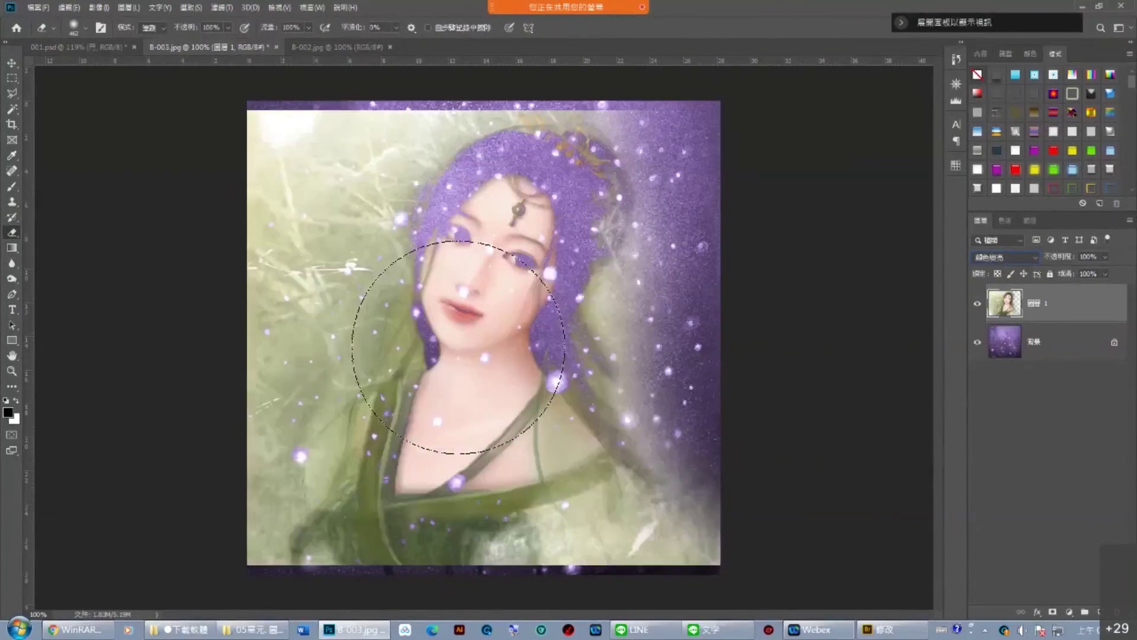
{"action": "key", "text": "Down"}
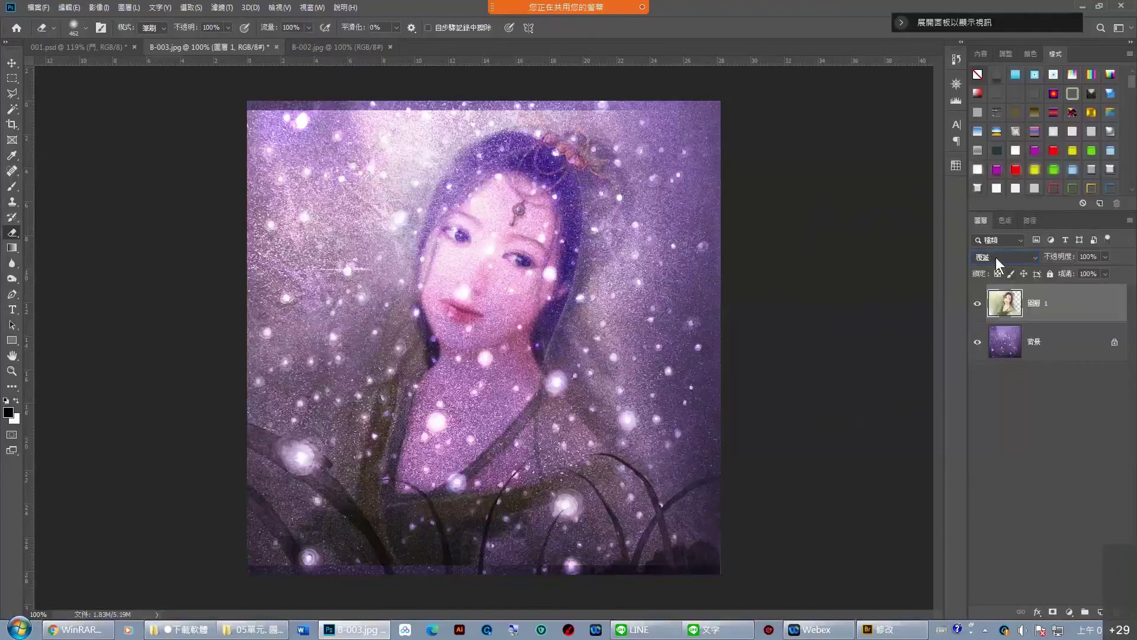
{"action": "mouse_move", "coordinate": [568, 7]}
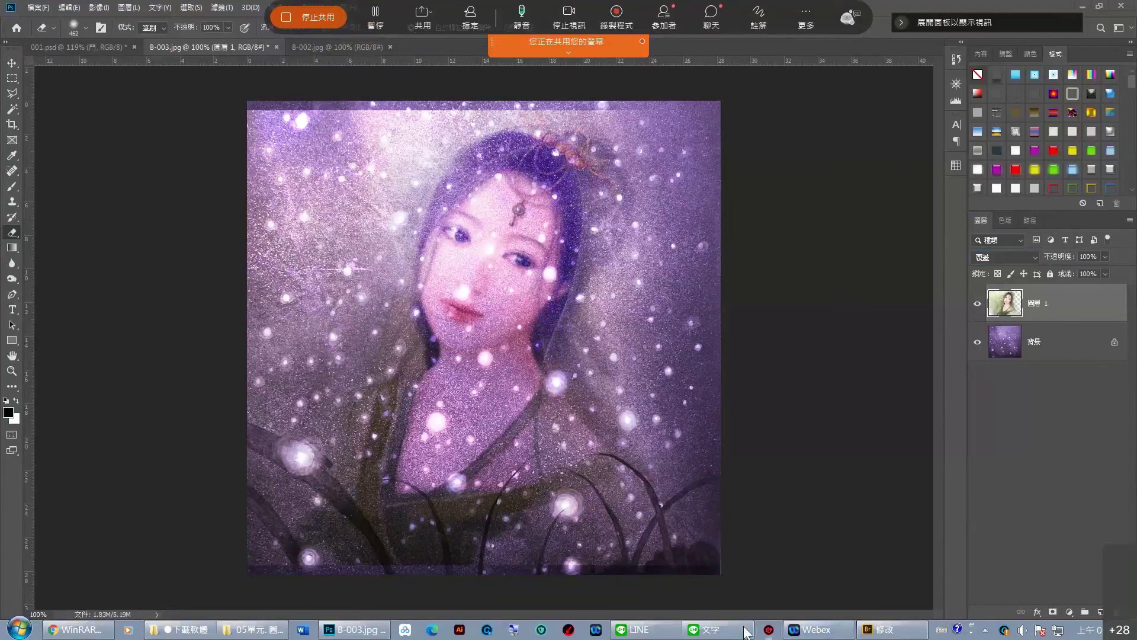
{"action": "left_click", "coordinate": [718, 628]}
{"action": "left_click", "coordinate": [668, 260]}
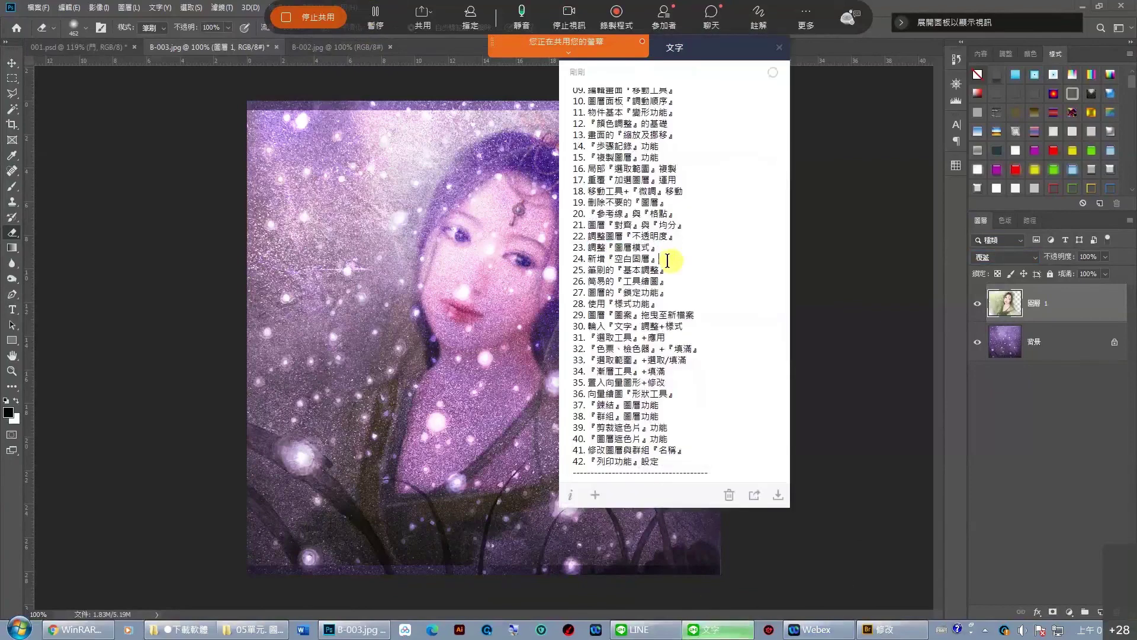
{"action": "left_click_drag", "start_coordinate": [668, 260], "coordinate": [587, 259]}
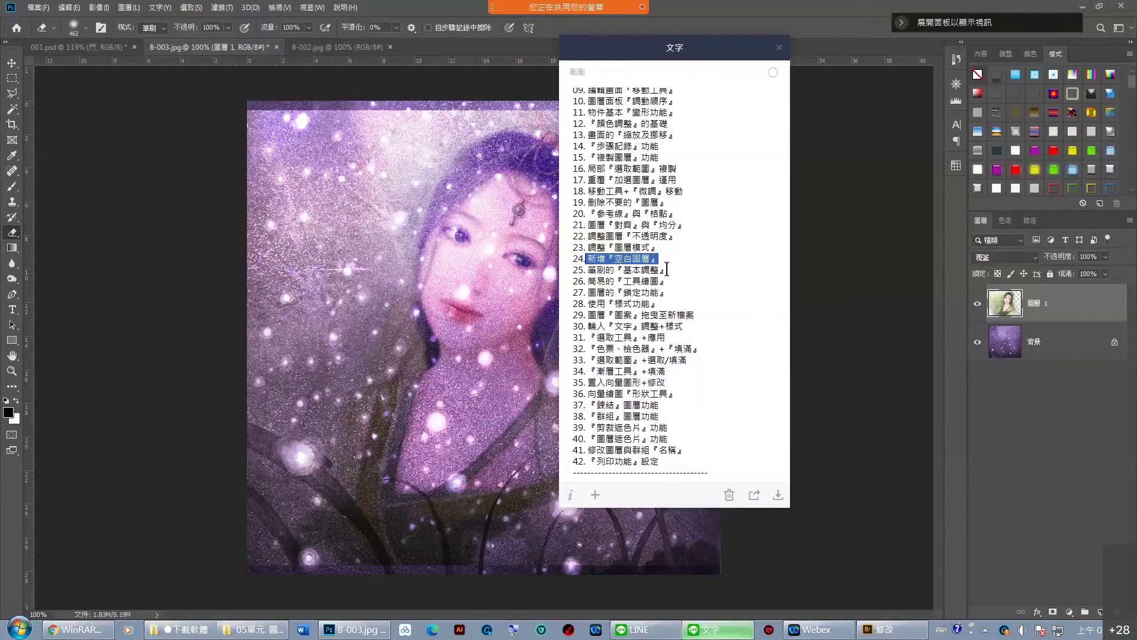
{"action": "left_click", "coordinate": [845, 24]}
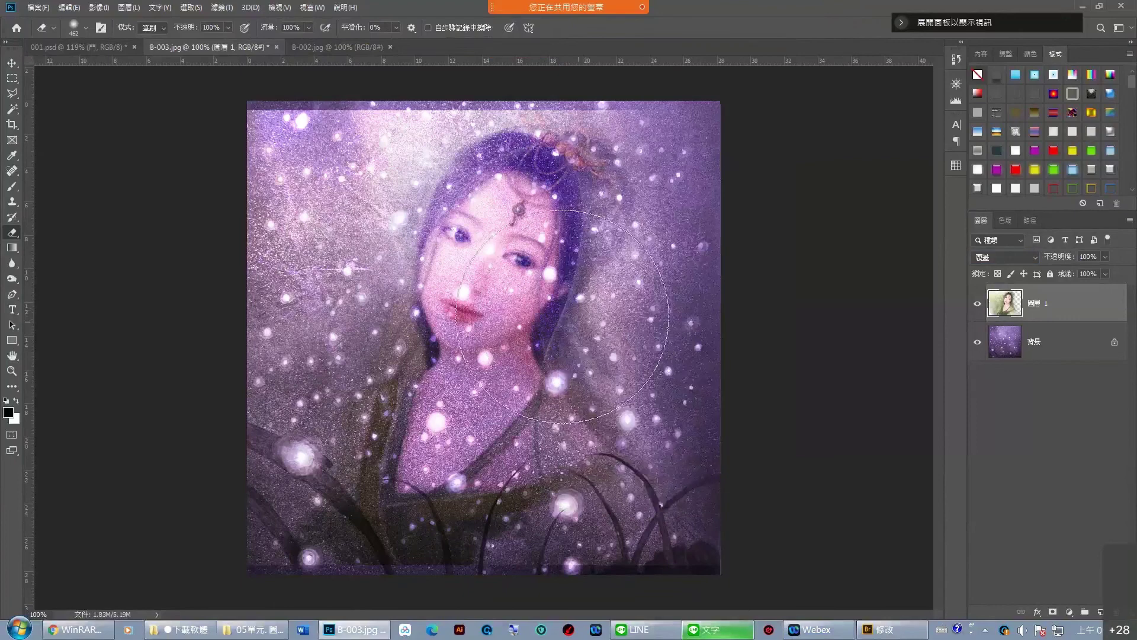
Close B-003.jpg discarding its changes, then close B-002.jpg as well.
{"action": "key", "text": "ctrl+w"}
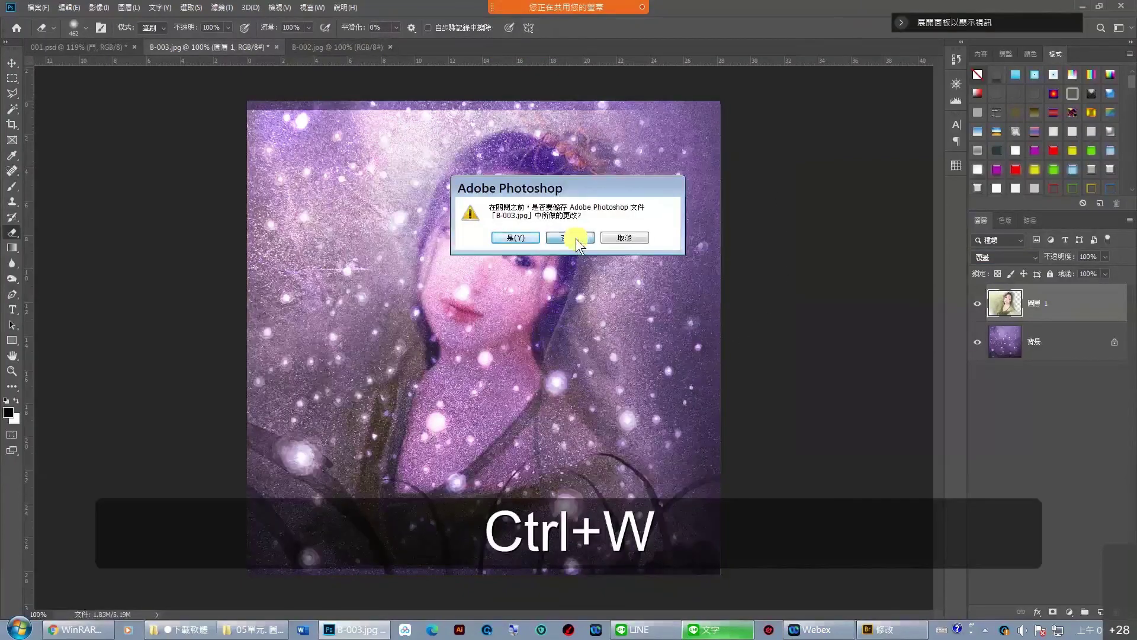
{"action": "left_click", "coordinate": [576, 238]}
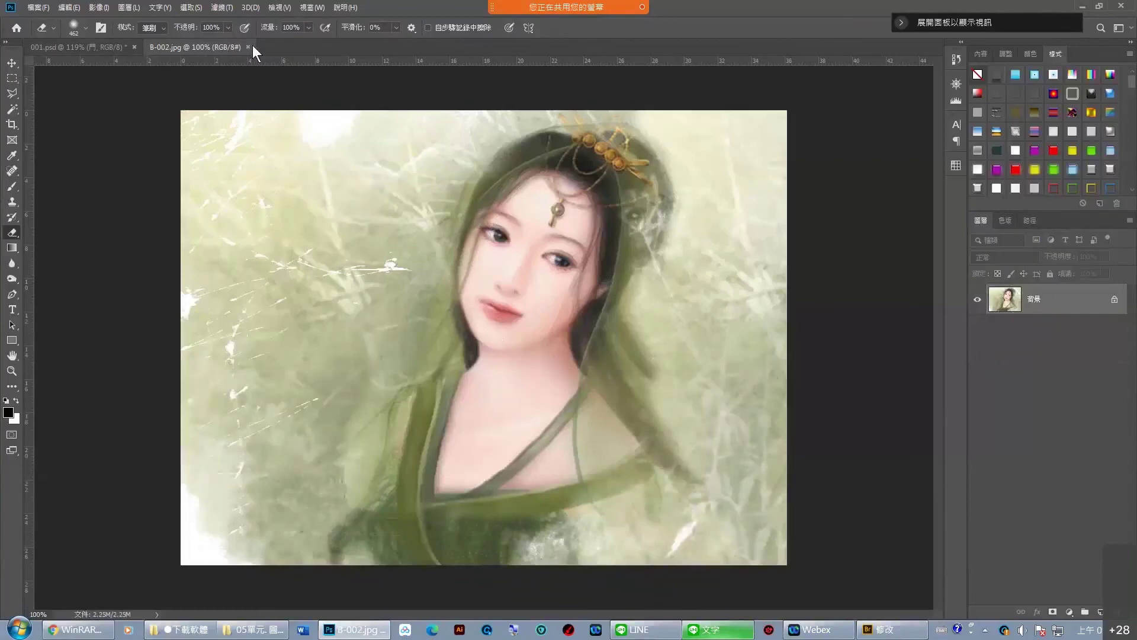
{"action": "left_click", "coordinate": [248, 47]}
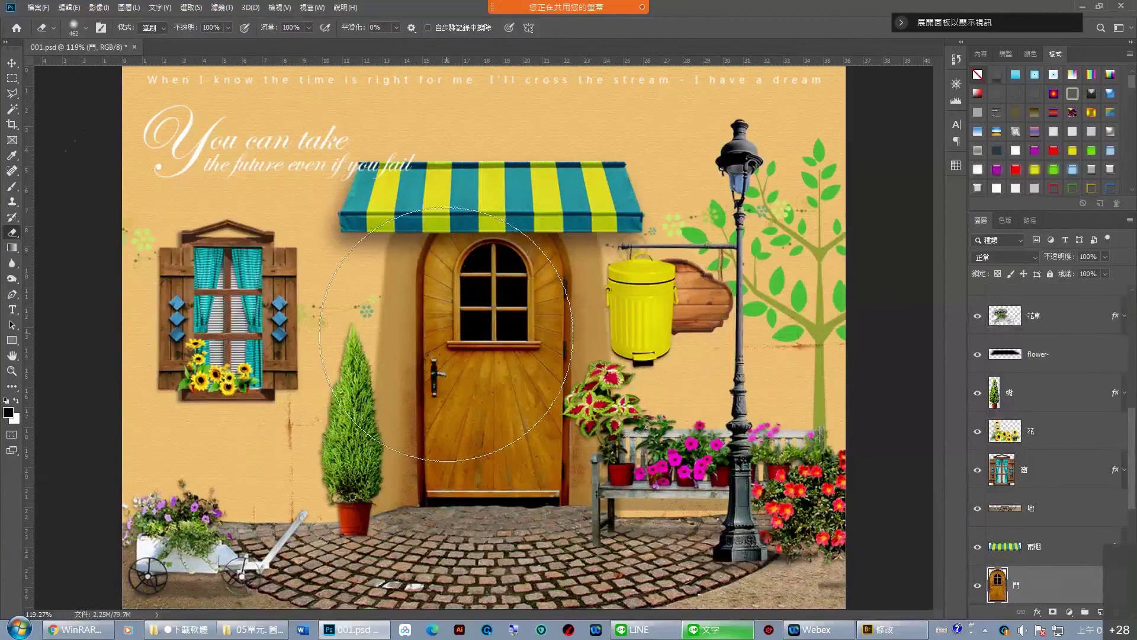
{"action": "left_click", "coordinate": [38, 7]}
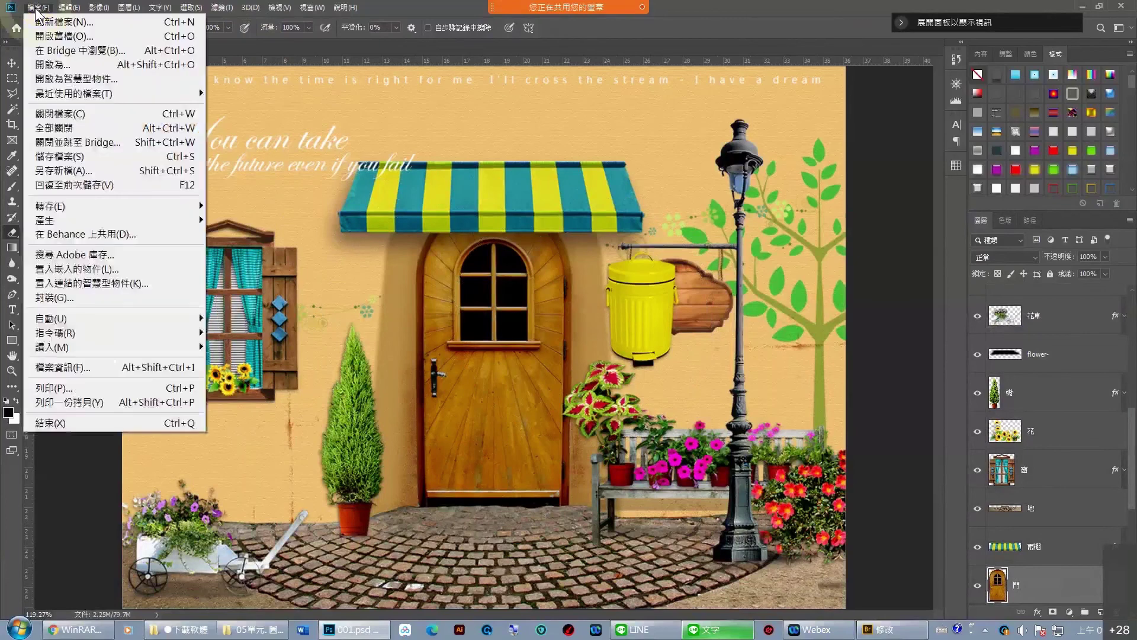
{"action": "left_click", "coordinate": [127, 21]}
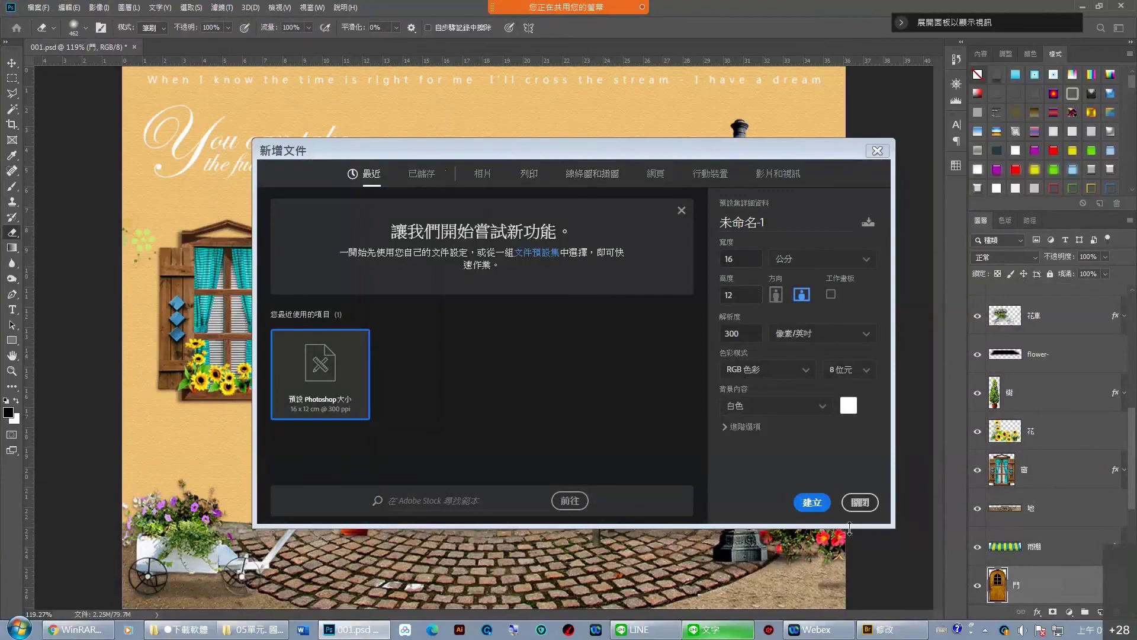
{"action": "left_click", "coordinate": [859, 502]}
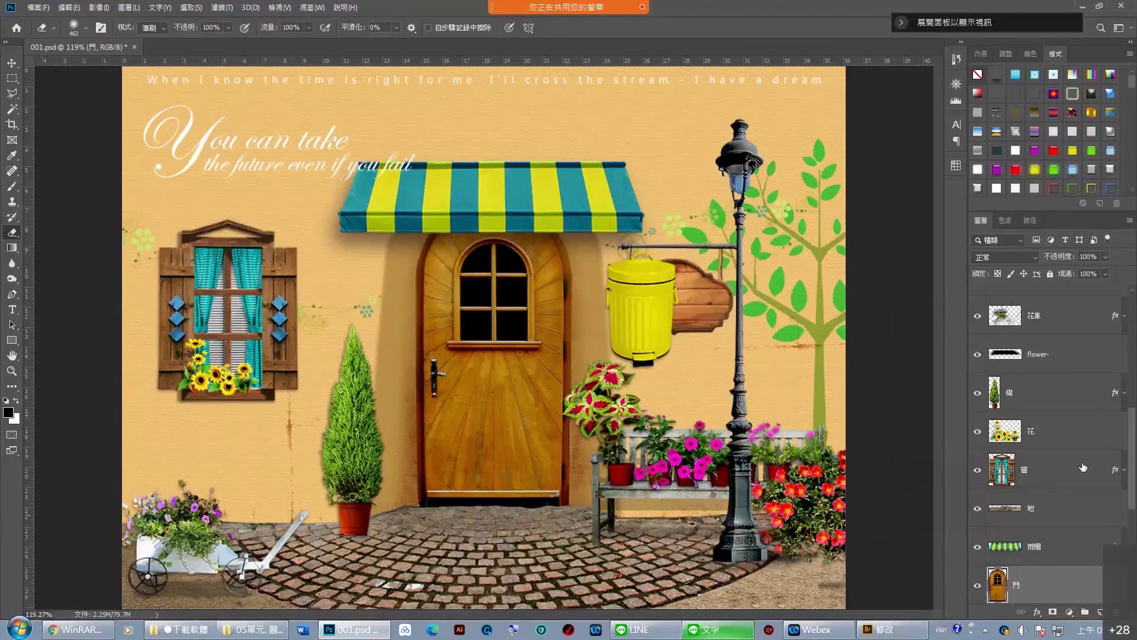
Add a new empty layer, 圖層 1, above the 'You can take' text layer.
{"action": "scroll", "coordinate": [1052, 474], "scroll_direction": "up", "scroll_amount": 3}
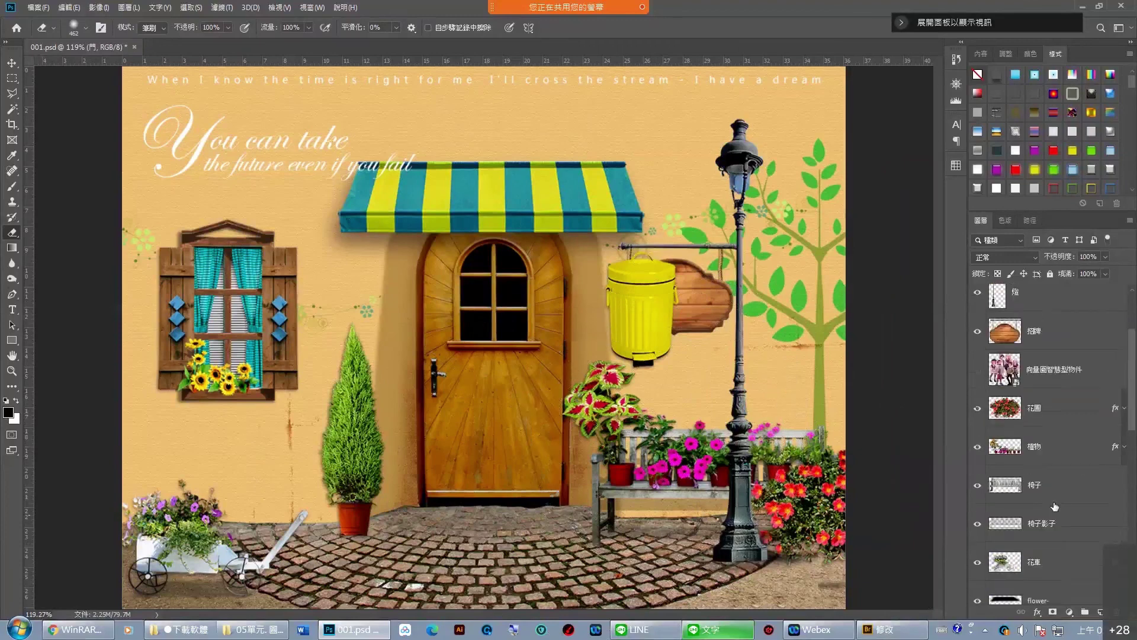
{"action": "scroll", "coordinate": [1055, 414], "scroll_direction": "up", "scroll_amount": 3}
{"action": "scroll", "coordinate": [1058, 355], "scroll_direction": "up", "scroll_amount": 3}
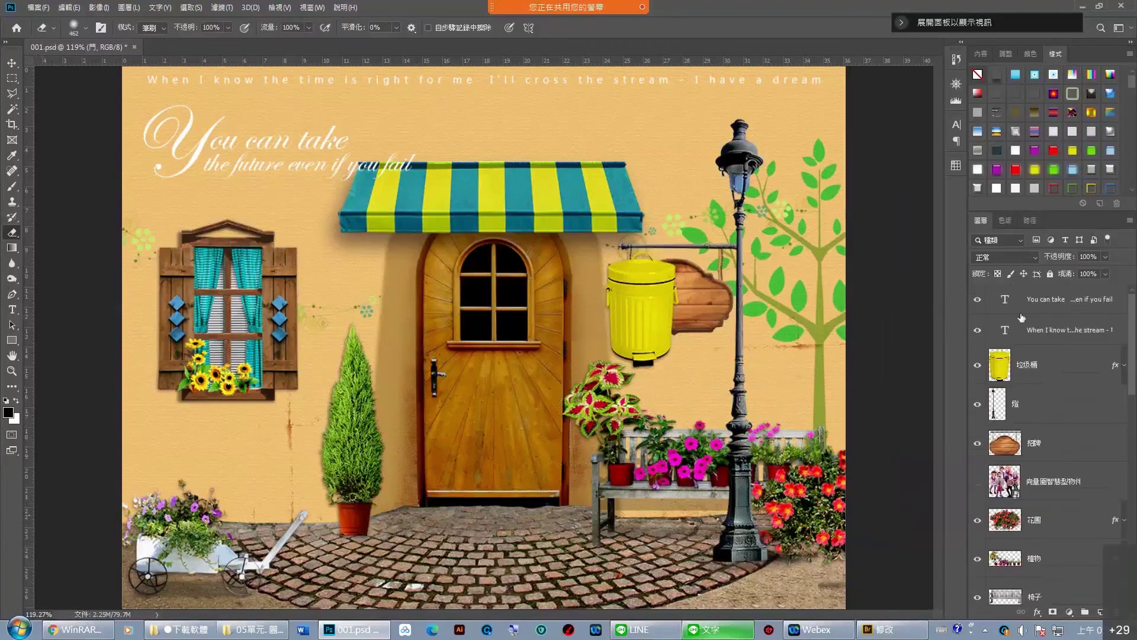
{"action": "left_click", "coordinate": [1074, 301]}
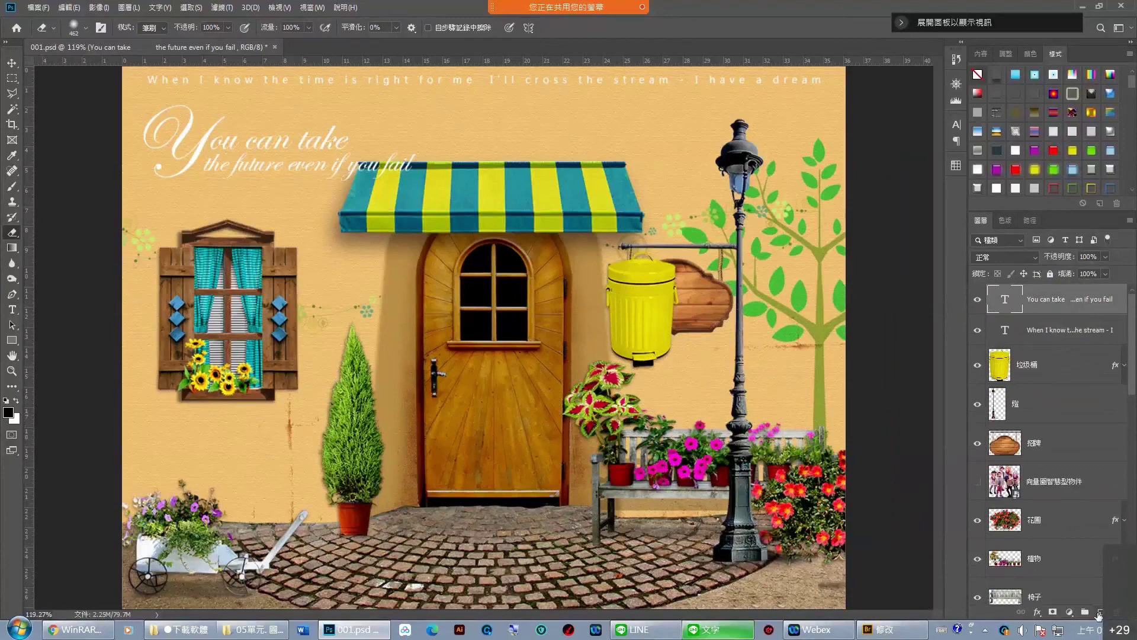
{"action": "left_click", "coordinate": [123, 8]}
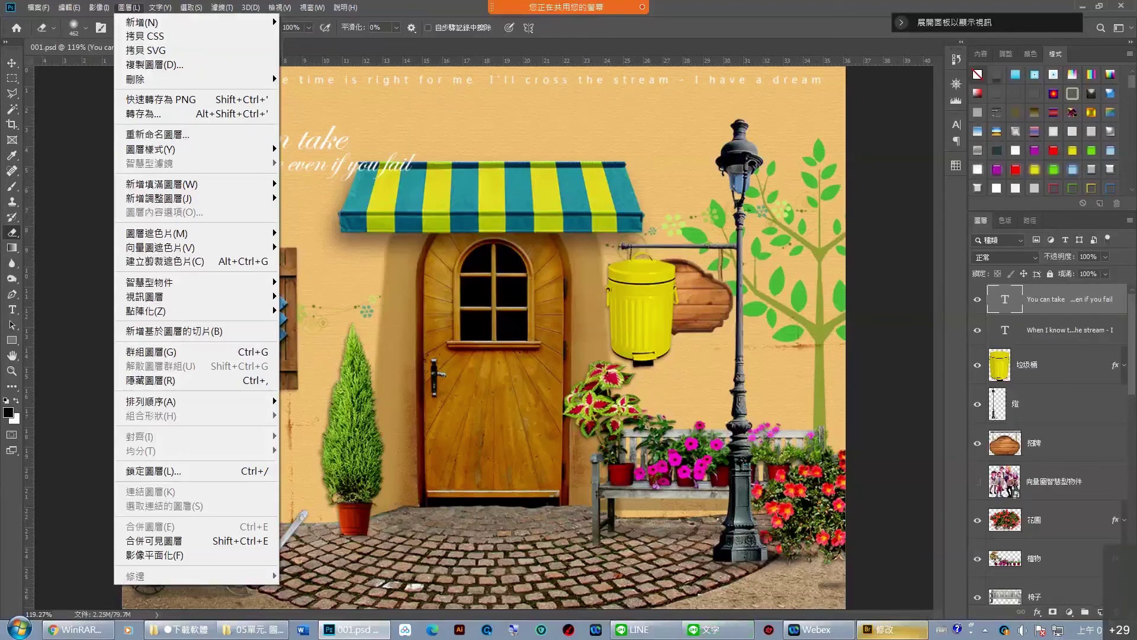
{"action": "left_click", "coordinate": [806, 27]}
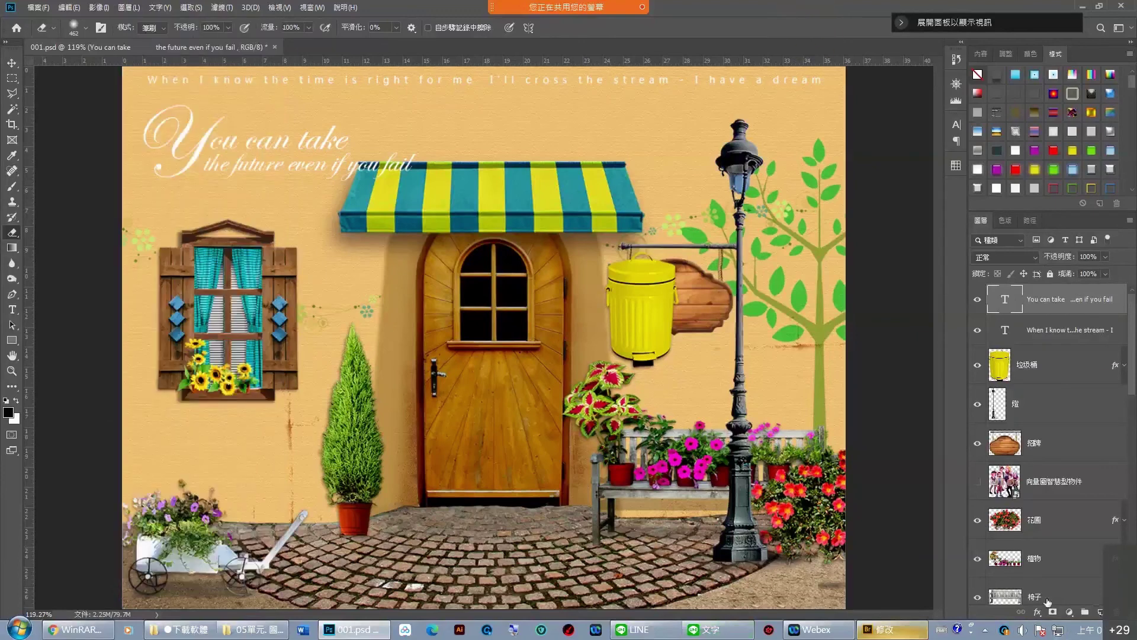
{"action": "left_click", "coordinate": [1100, 612]}
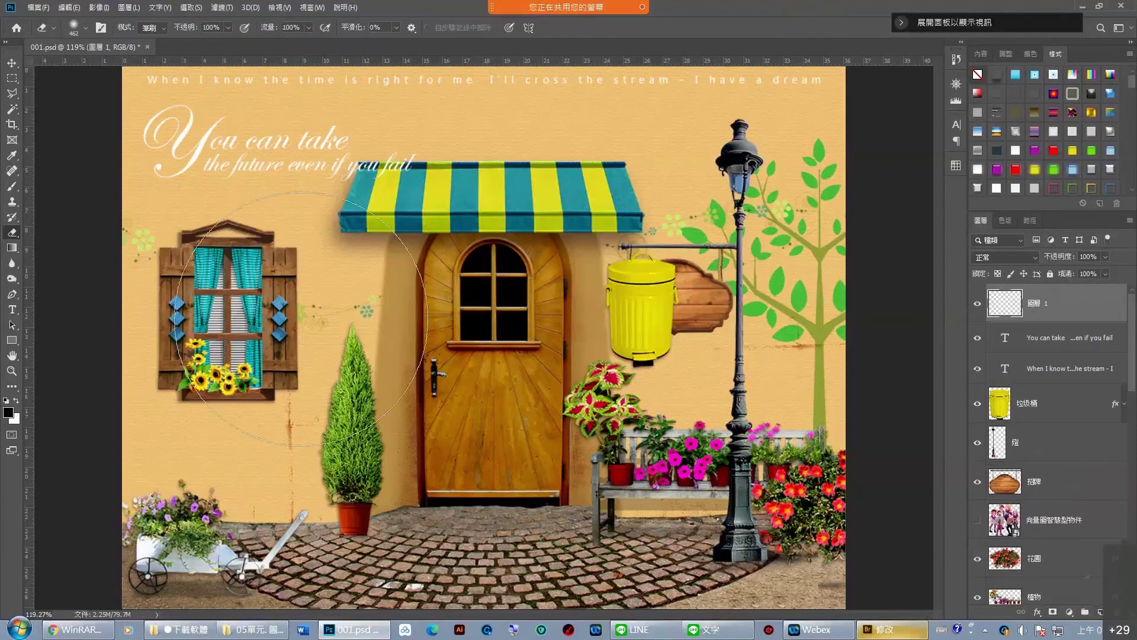
Brush black scribbles across the shopfront, then fill a rectangle over the awning and door with black.
{"action": "left_click", "coordinate": [12, 186]}
{"action": "mouse_move", "coordinate": [317, 313]}
{"action": "left_mouse_down"}
{"action": "mouse_move", "coordinate": [487, 233]}
{"action": "mouse_move", "coordinate": [459, 391]}
{"action": "mouse_move", "coordinate": [645, 295]}
{"action": "mouse_move", "coordinate": [756, 297]}
{"action": "left_mouse_up"}
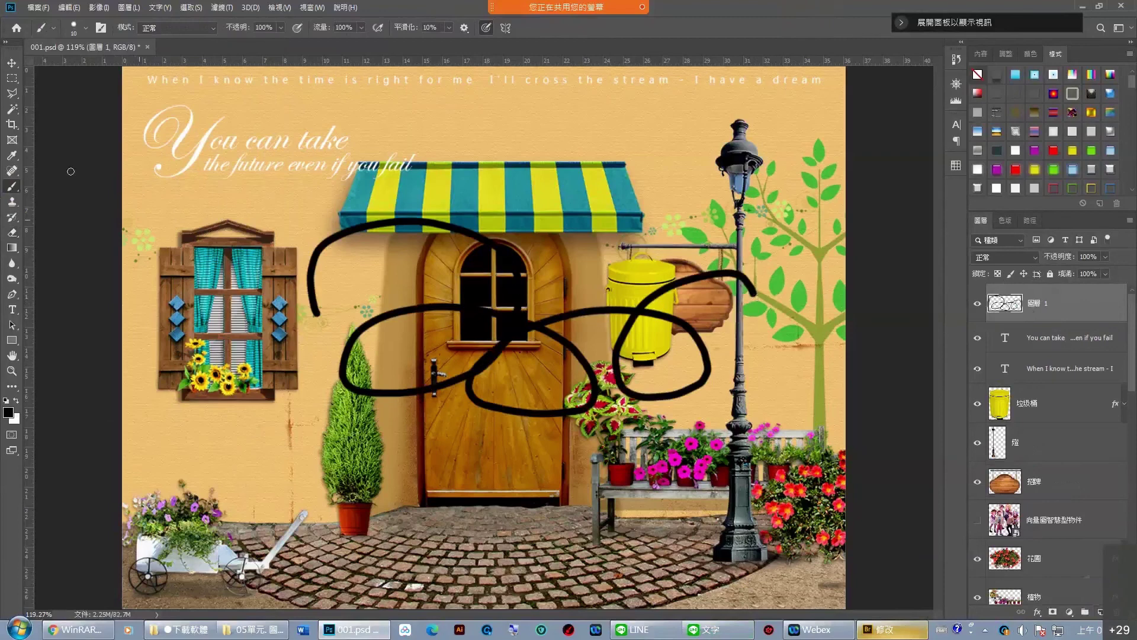
{"action": "left_click", "coordinate": [7, 79]}
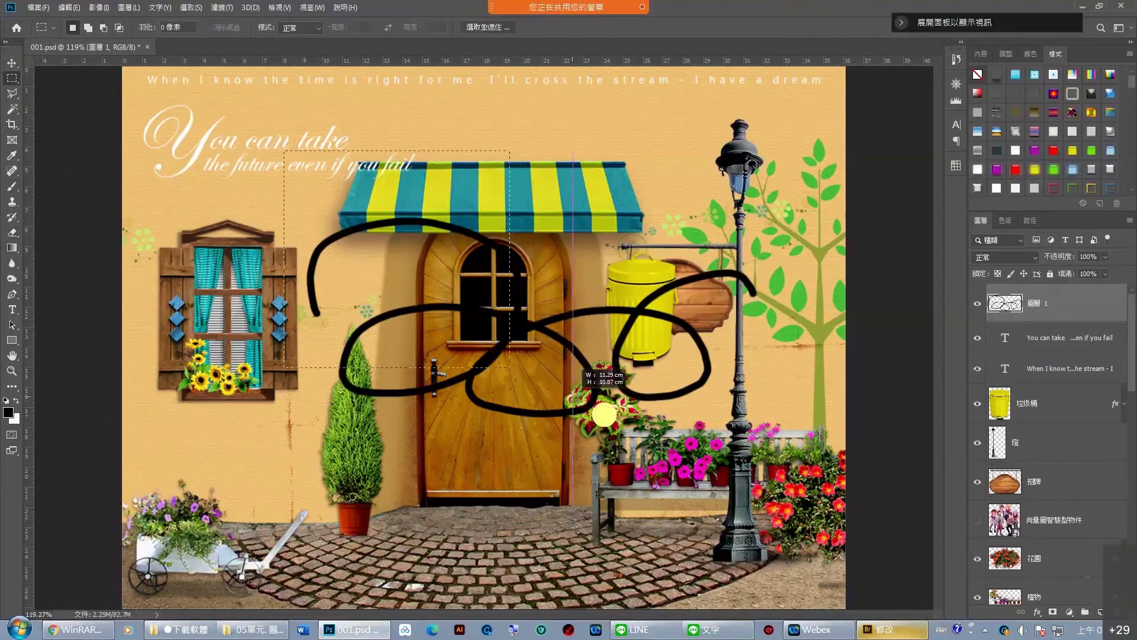
{"action": "left_click_drag", "start_coordinate": [284, 151], "coordinate": [662, 447]}
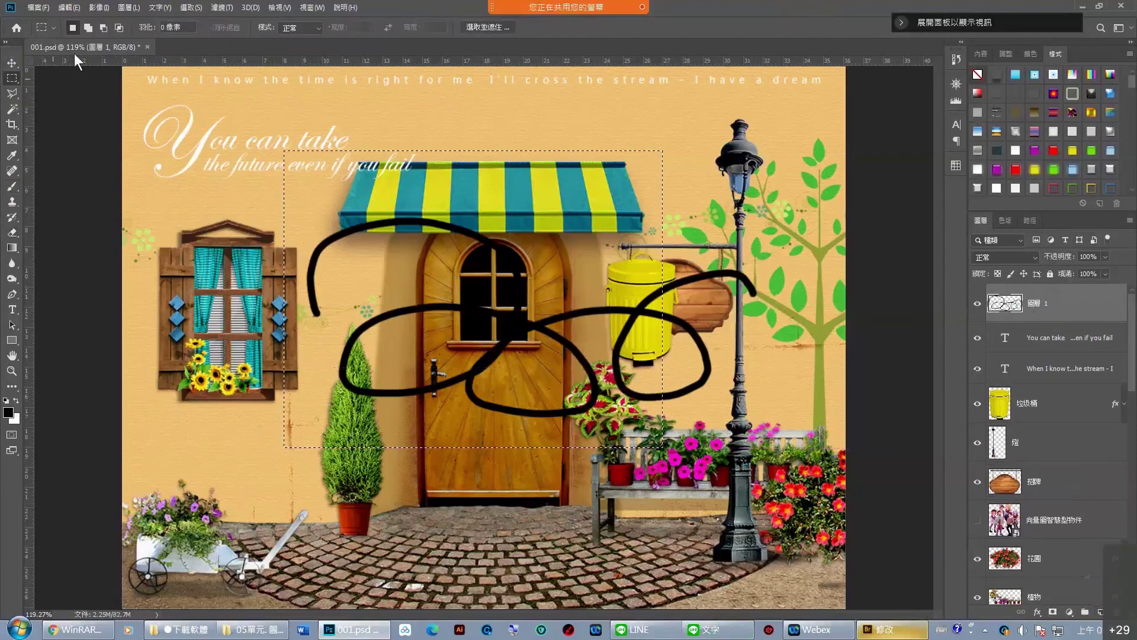
{"action": "left_click", "coordinate": [68, 8]}
{"action": "left_click", "coordinate": [89, 233]}
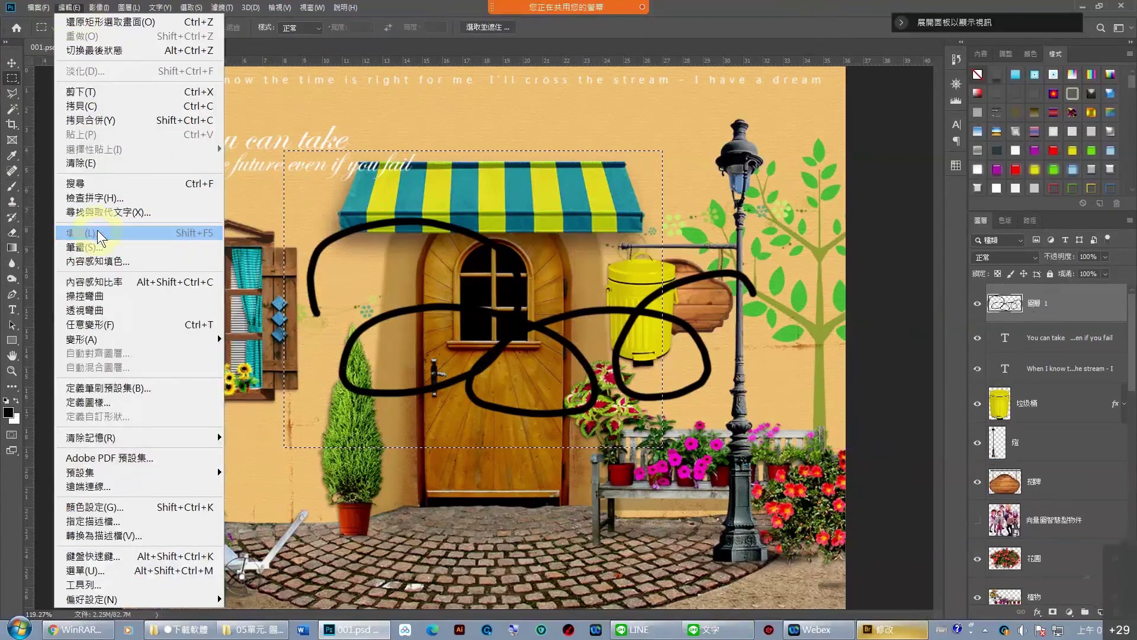
{"action": "left_click", "coordinate": [571, 169]}
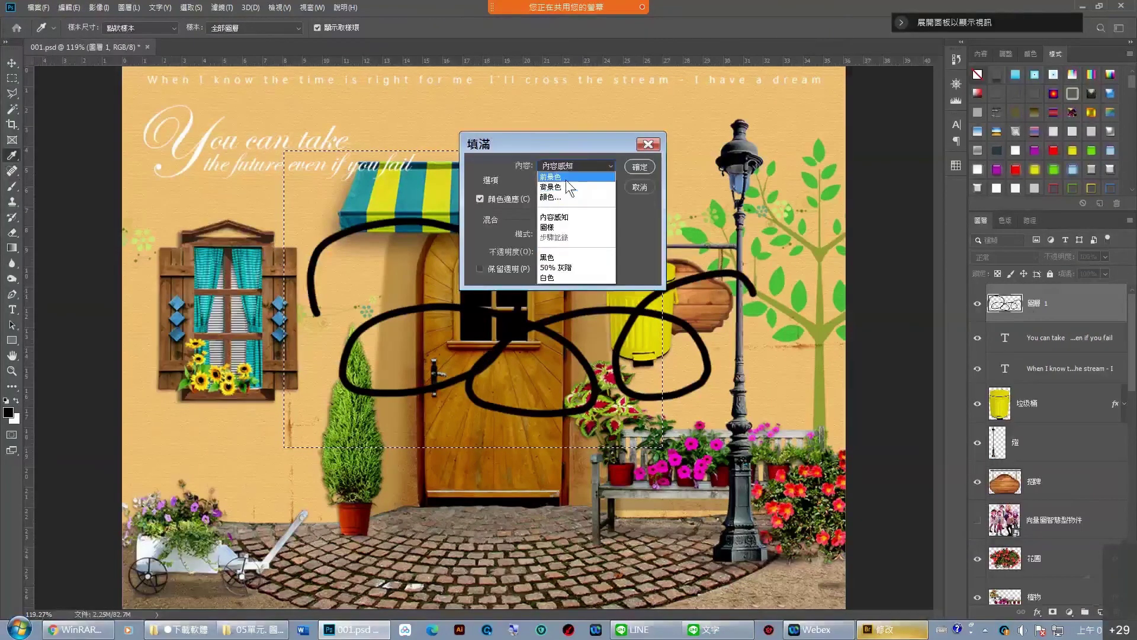
{"action": "left_click", "coordinate": [564, 172]}
{"action": "left_click", "coordinate": [631, 165]}
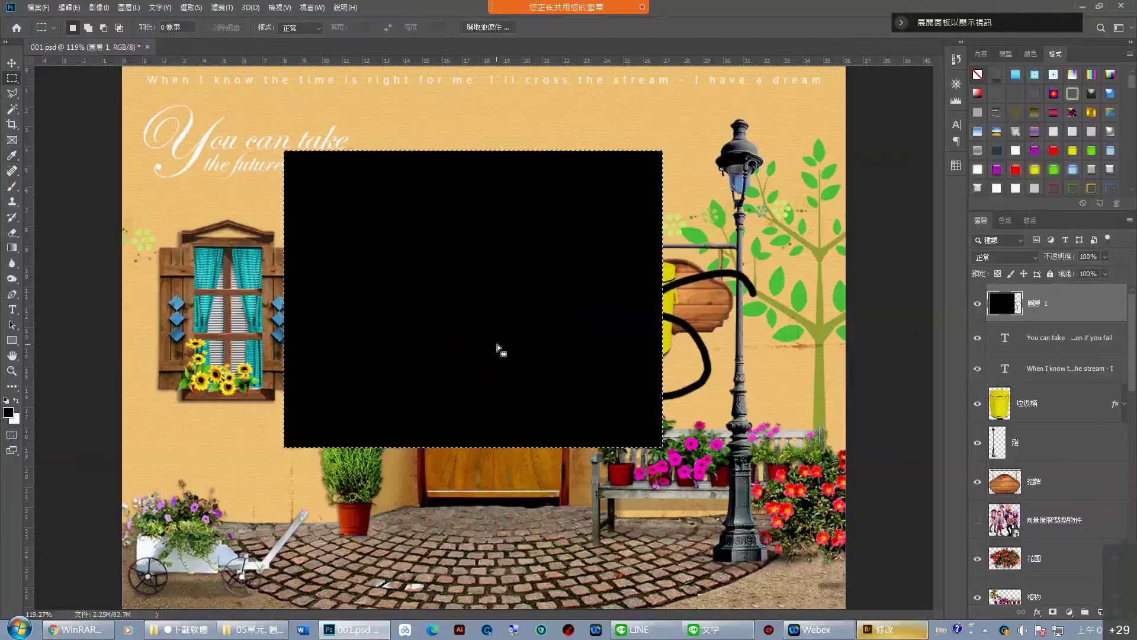
{"action": "left_click", "coordinate": [11, 247]}
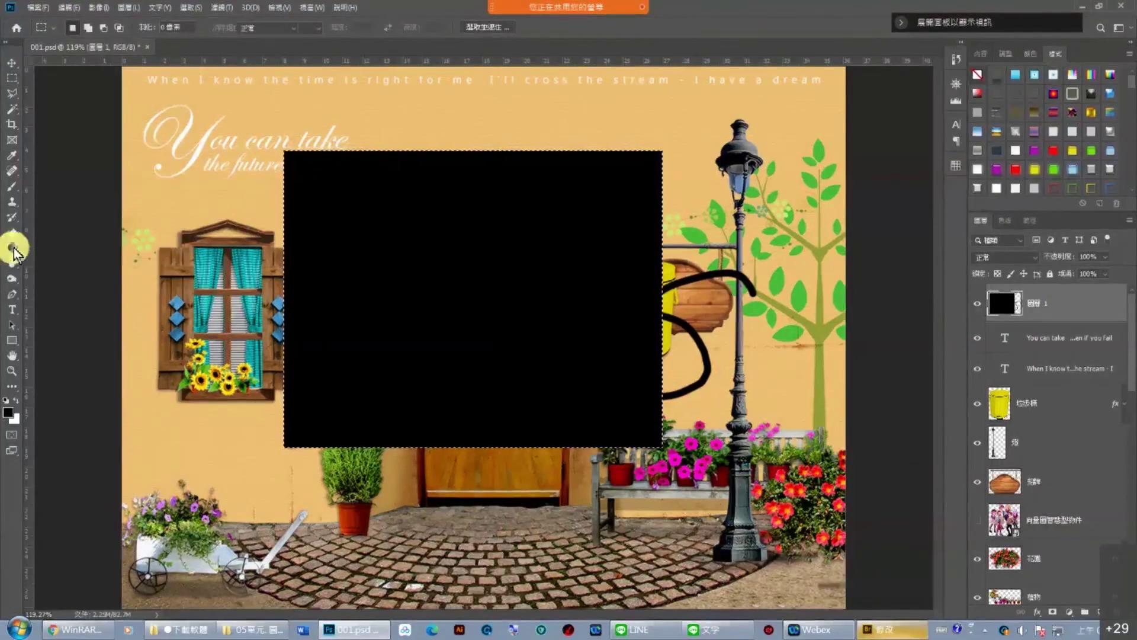
Fill the rectangle with a lower-left black to upper-right white gradient, then add and delete trial text 'abc'.
{"action": "mouse_move", "coordinate": [250, 513]}
{"action": "left_mouse_down"}
{"action": "mouse_move", "coordinate": [354, 371]}
{"action": "mouse_move", "coordinate": [609, 196]}
{"action": "left_mouse_up"}
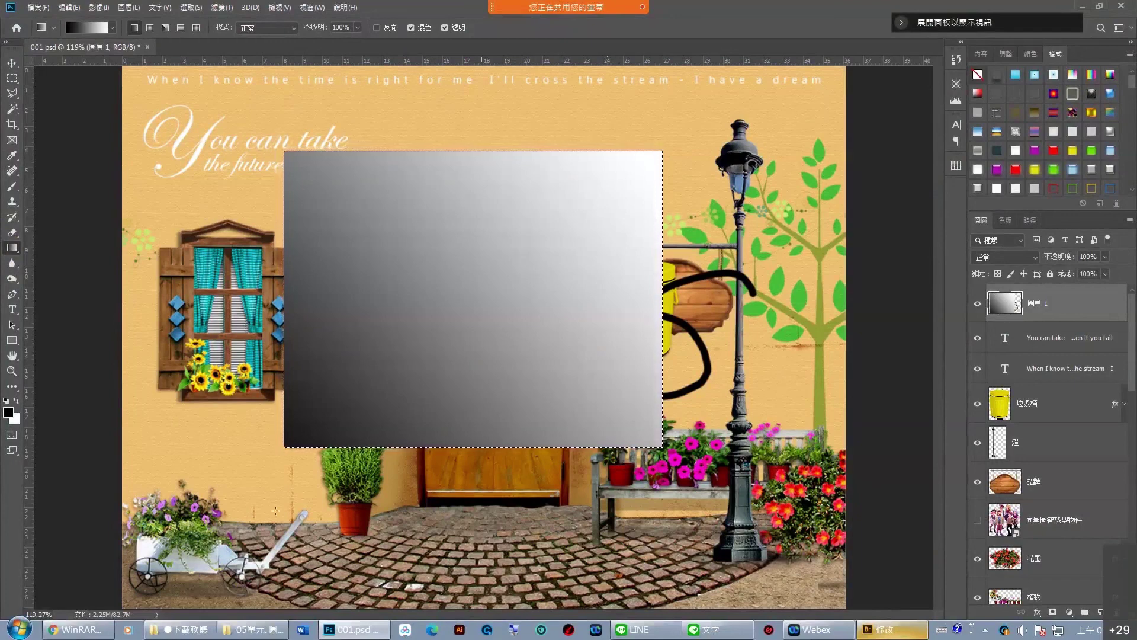
{"action": "left_click", "coordinate": [12, 309]}
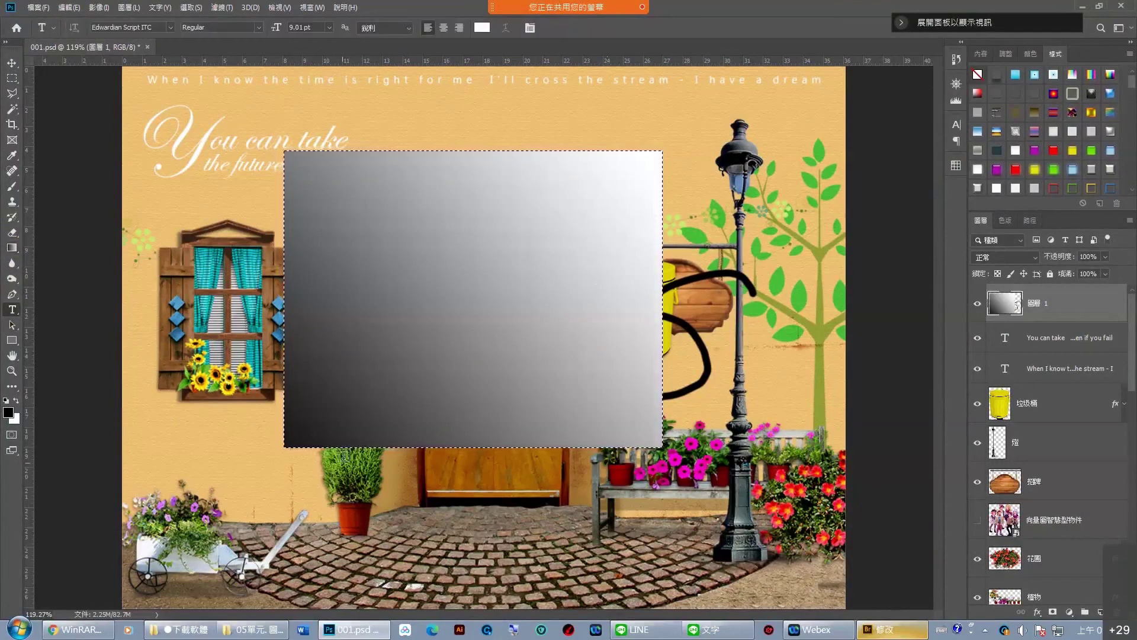
{"action": "left_click", "coordinate": [366, 371]}
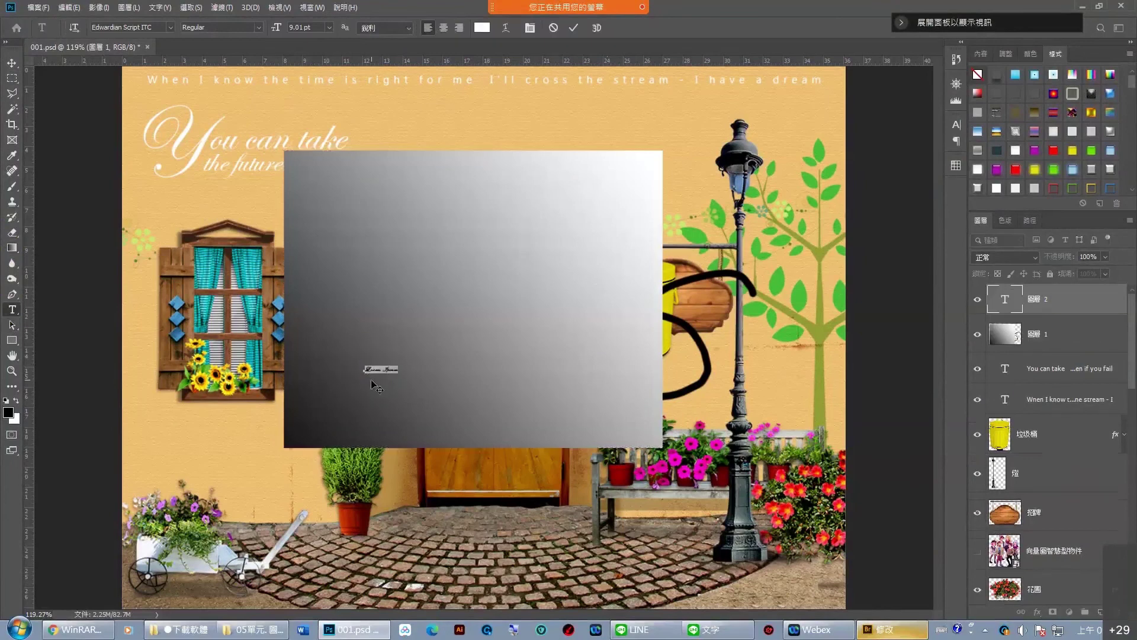
{"action": "type", "text": "abc"}
{"action": "left_click", "coordinate": [1091, 306]}
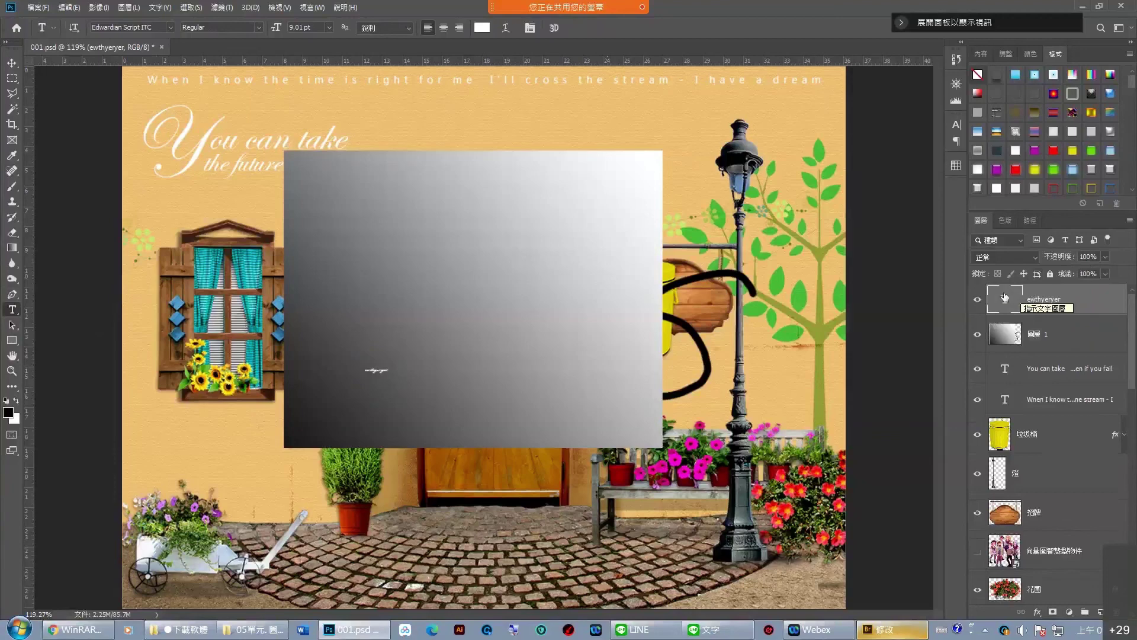
{"action": "key", "text": "Delete"}
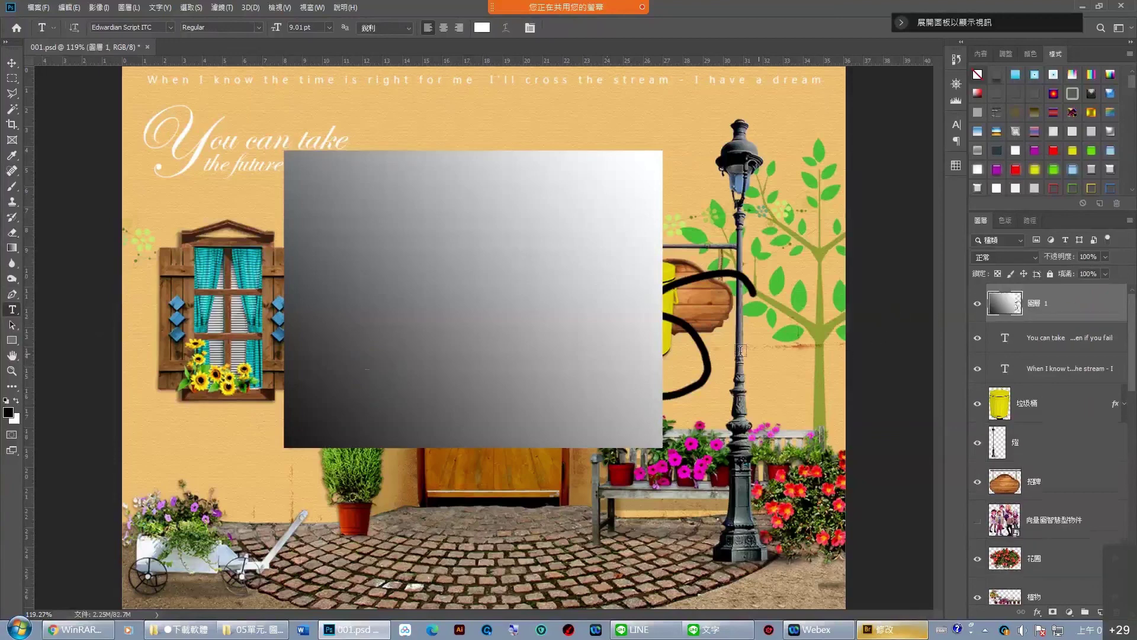
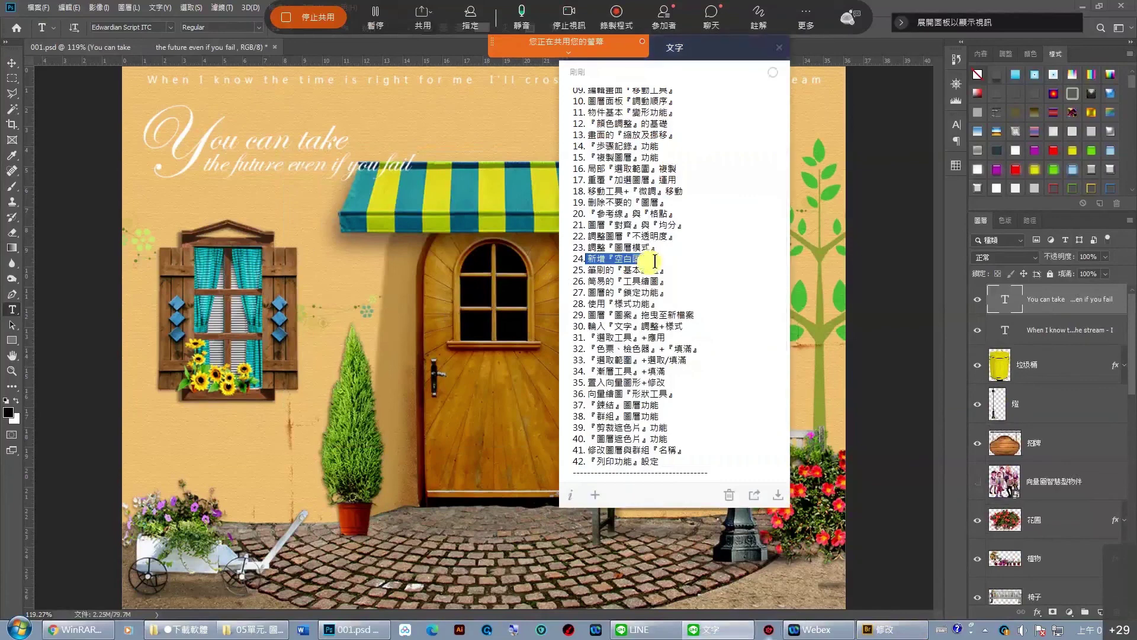
Highlight item 25 in the 文字 notes list, then bring Photoshop's 001.psd to the front.
{"action": "left_click_drag", "start_coordinate": [668, 270], "coordinate": [588, 268]}
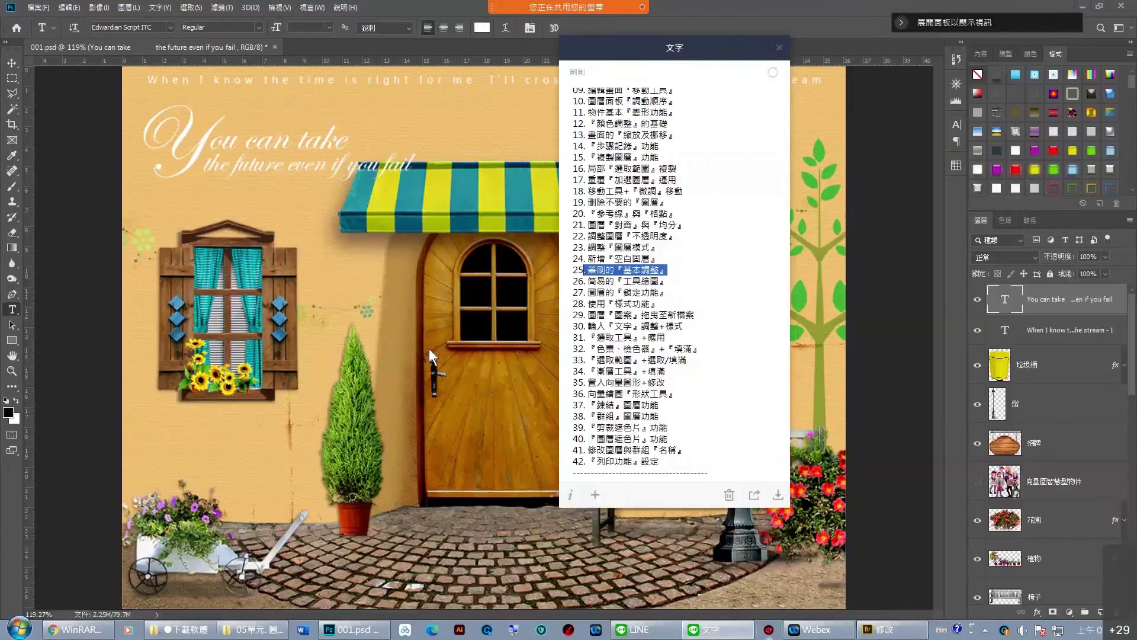
{"action": "left_click", "coordinate": [825, 29]}
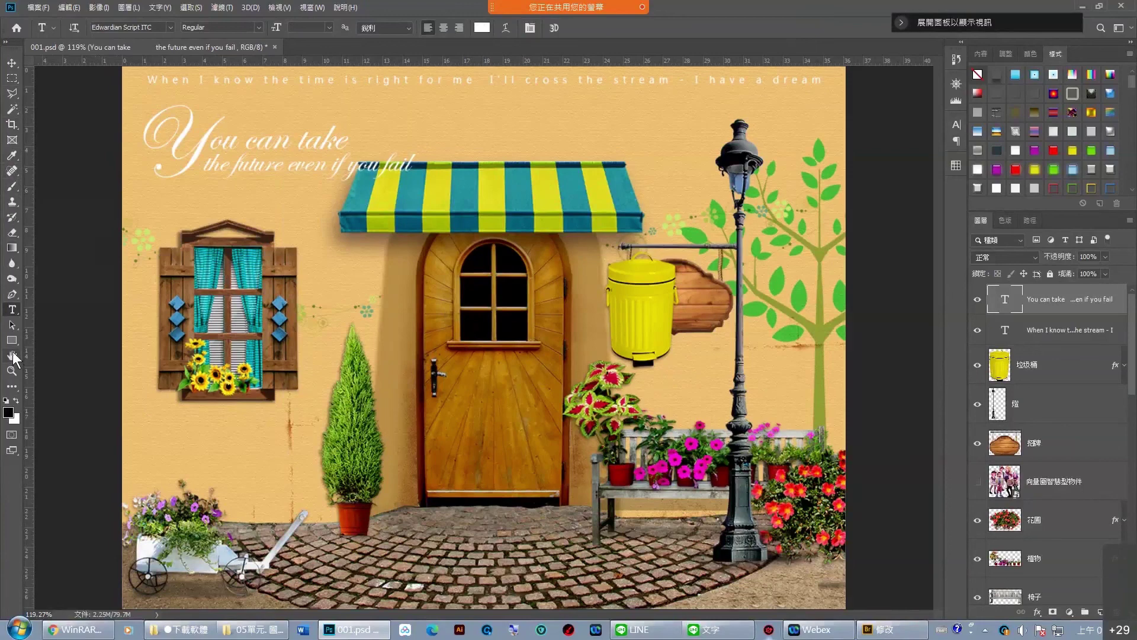
Tour the Spot Healing, Brush, Clone Stamp, History Brush, Eraser, Blur and Dodge tool groups, ending on Brush.
{"action": "left_click", "coordinate": [12, 173]}
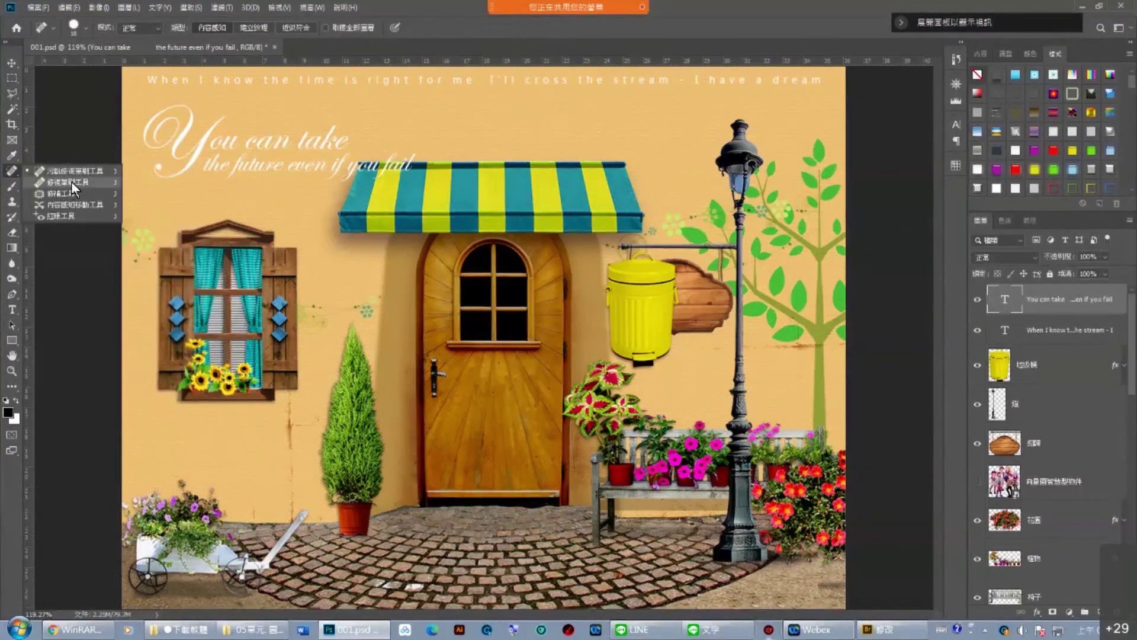
{"action": "left_click", "coordinate": [14, 188]}
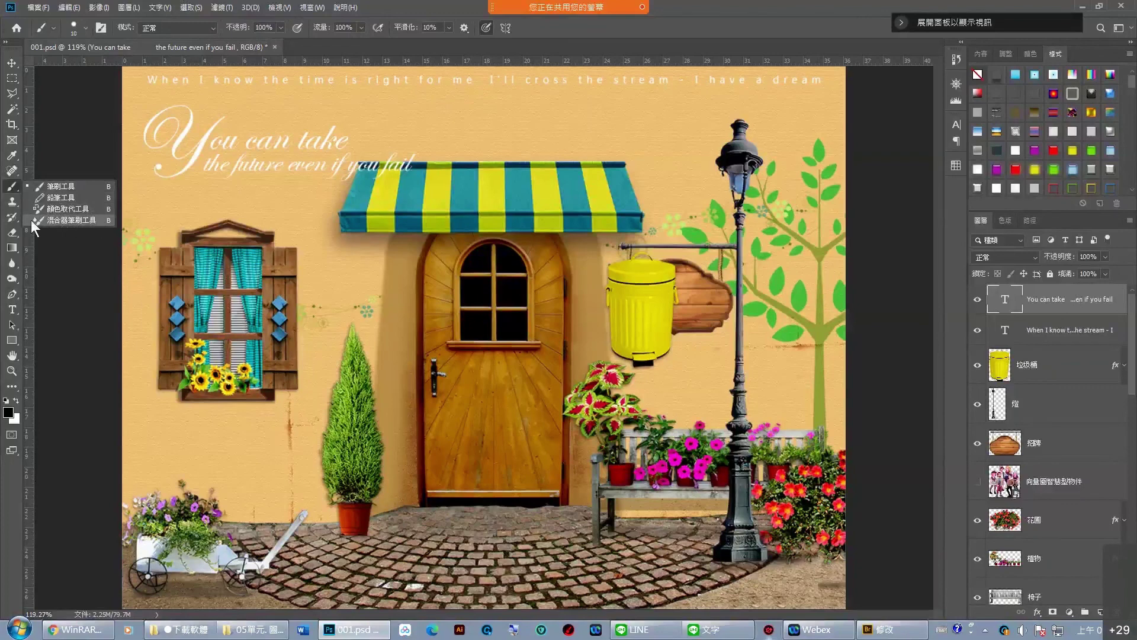
{"action": "left_click", "coordinate": [12, 202]}
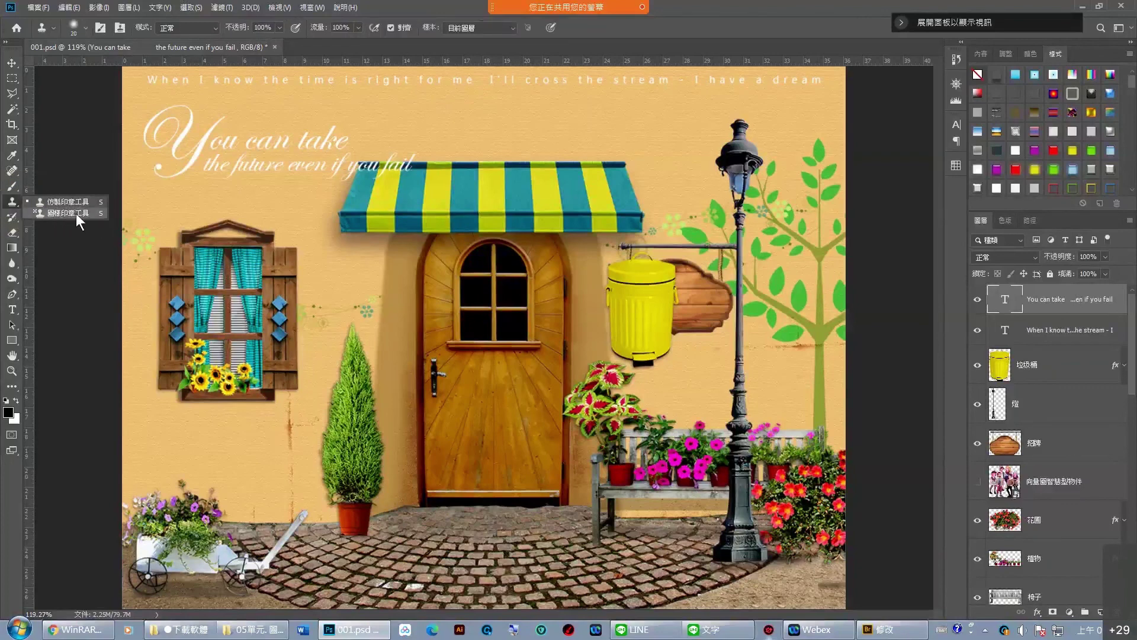
{"action": "left_click", "coordinate": [11, 218]}
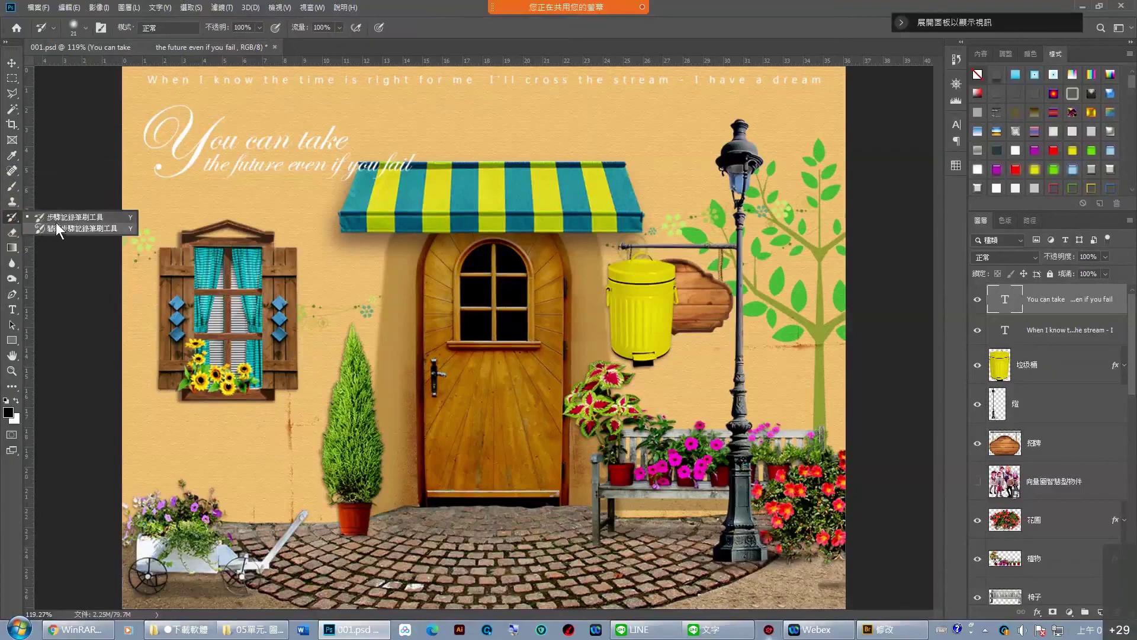
{"action": "left_click", "coordinate": [12, 233]}
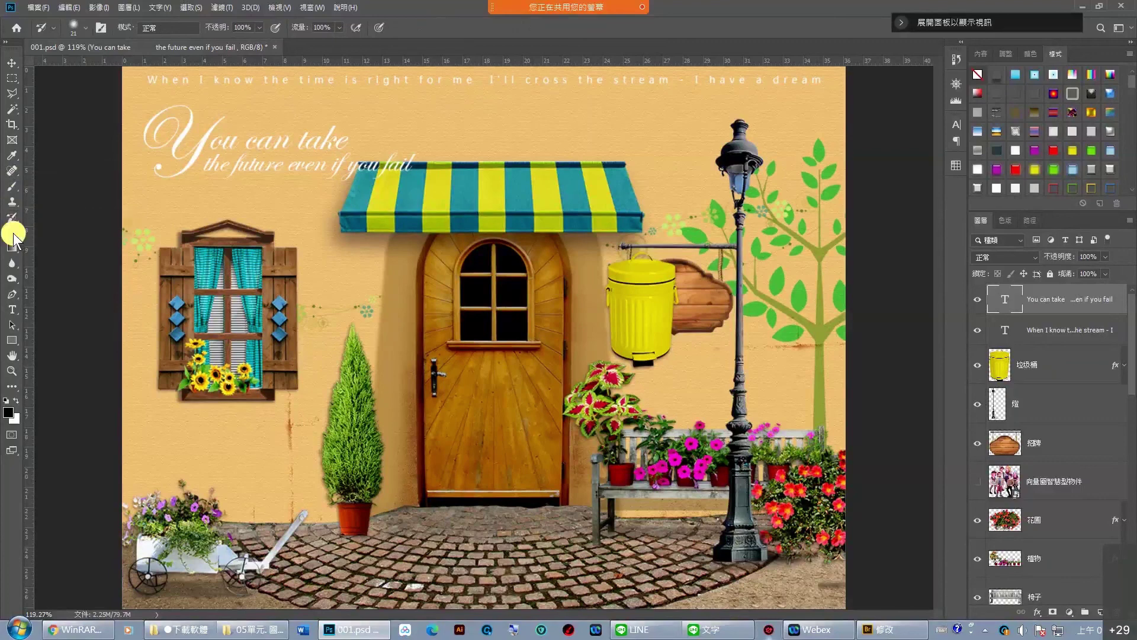
{"action": "left_click", "coordinate": [11, 264]}
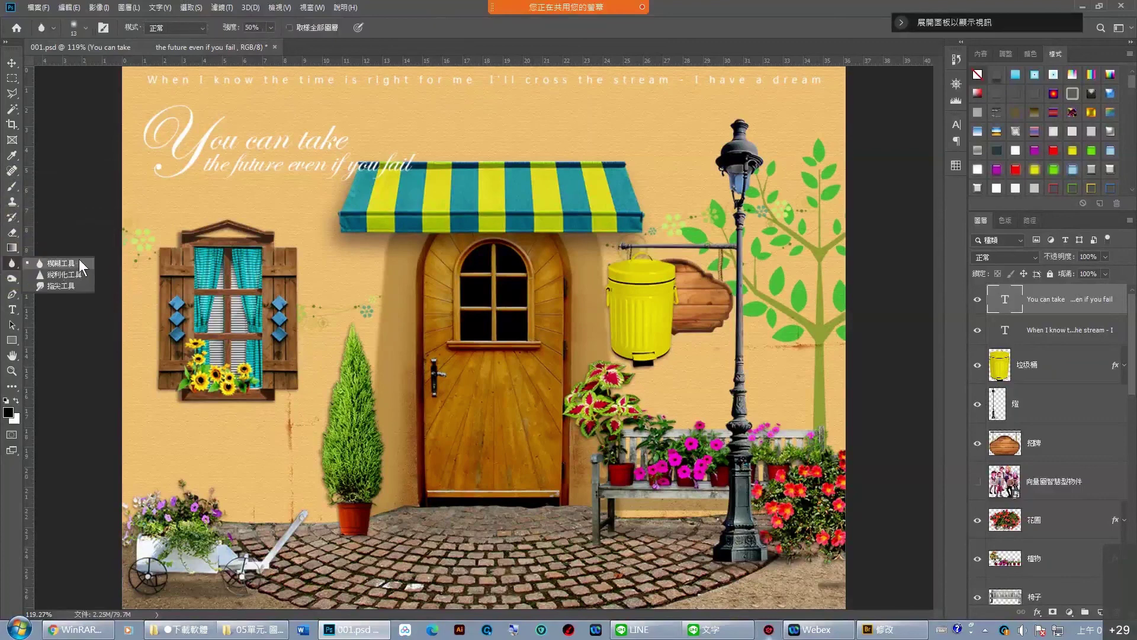
{"action": "left_click", "coordinate": [10, 279]}
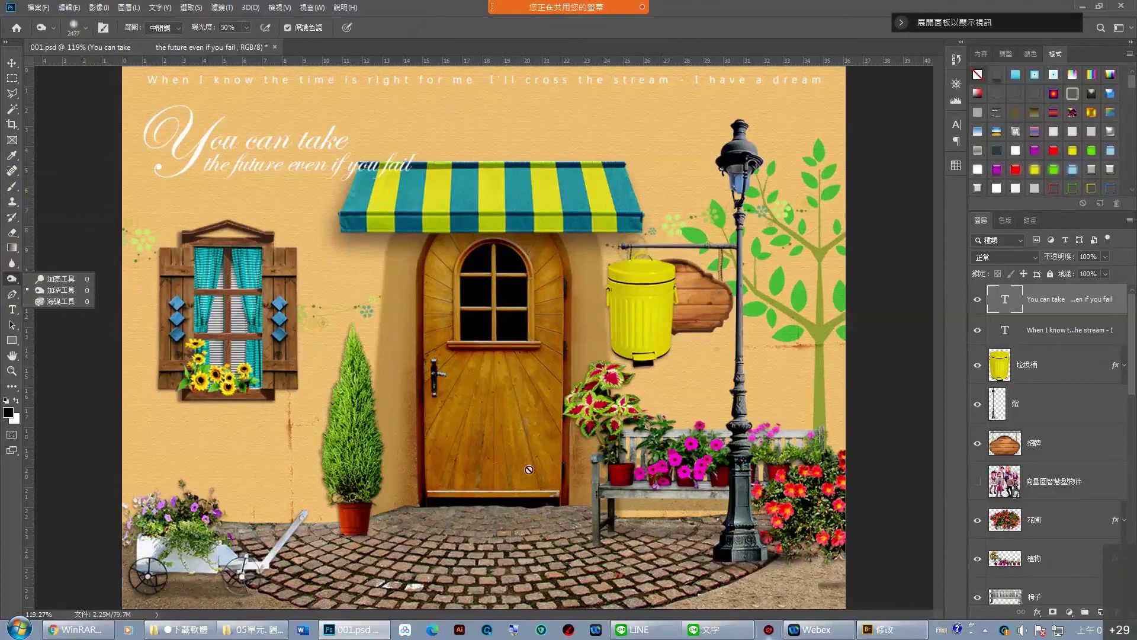
{"action": "left_click", "coordinate": [13, 186]}
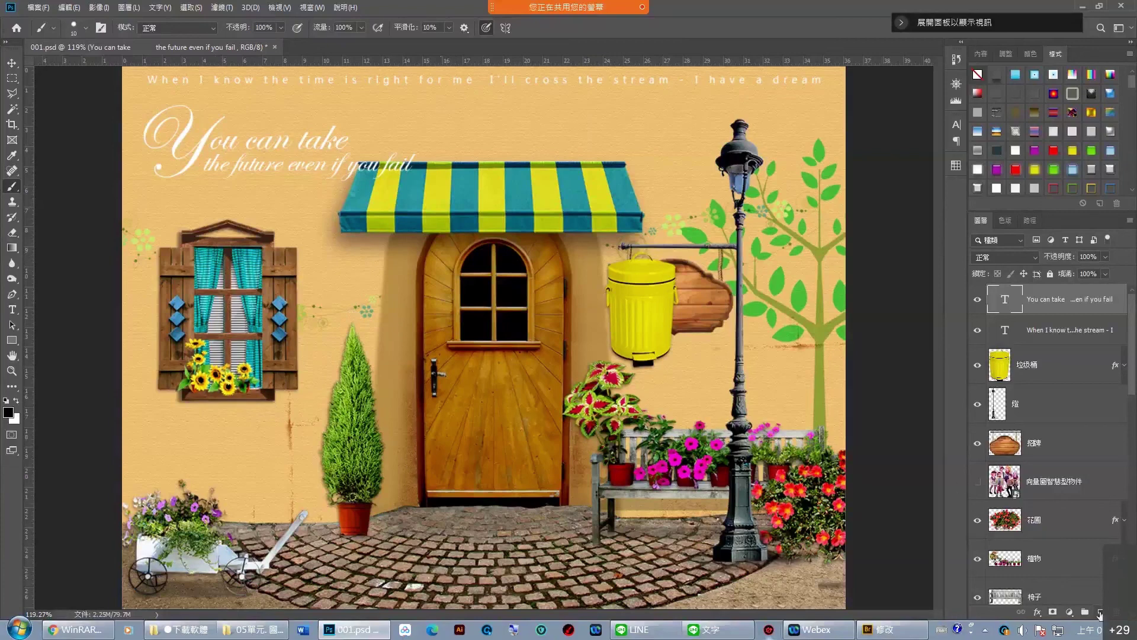
Add a new empty layer 圖層 1 and select the Brush Tool.
{"action": "left_click", "coordinate": [1099, 613]}
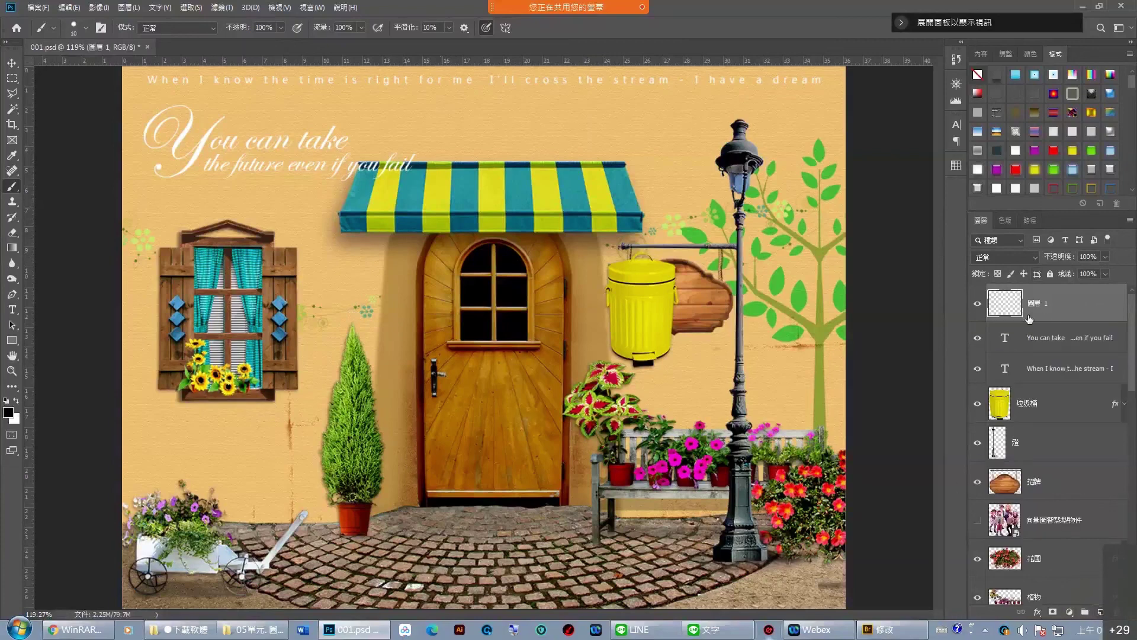
{"action": "right_click", "coordinate": [12, 189]}
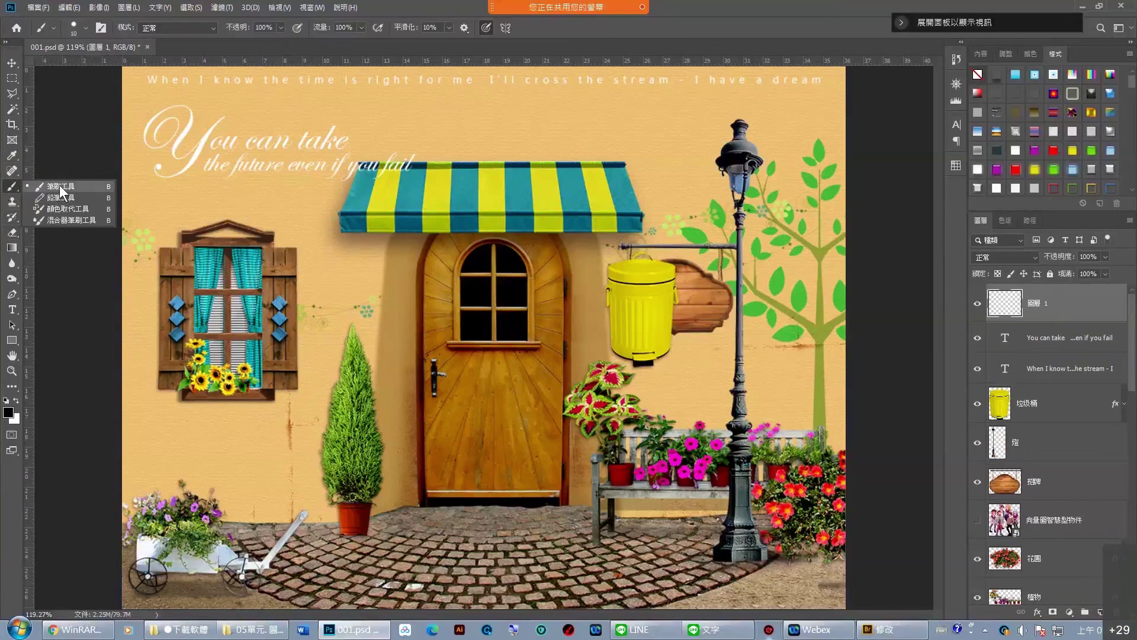
{"action": "left_click", "coordinate": [62, 187]}
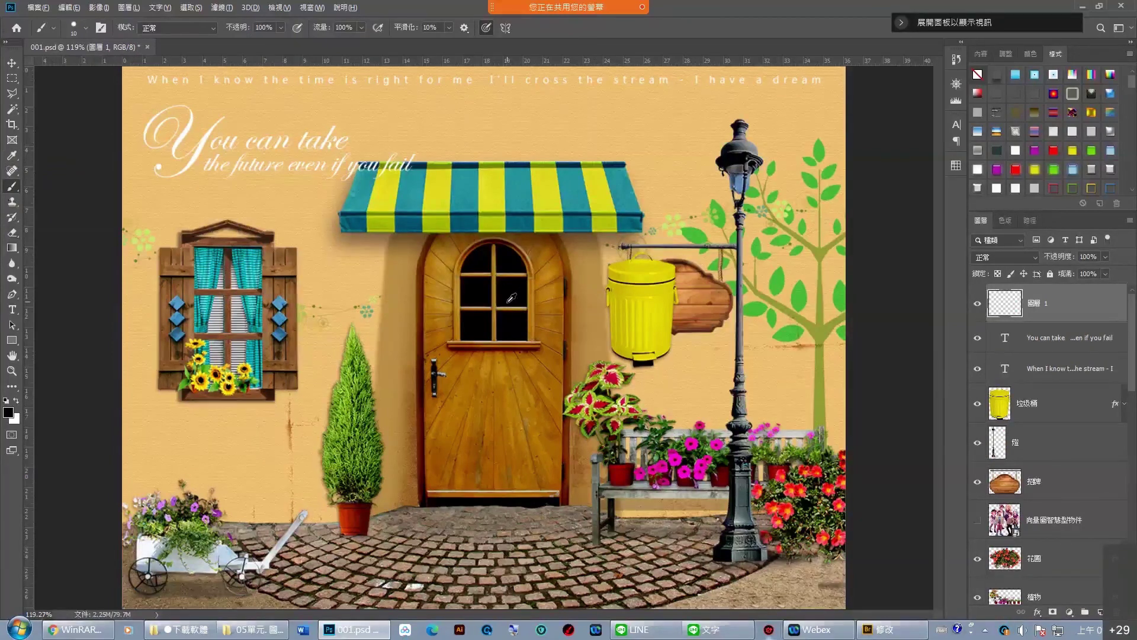
Resize the brush on the canvas to a 268 px diameter.
{"action": "right_click", "coordinate": [508, 300], "text": "alt"}
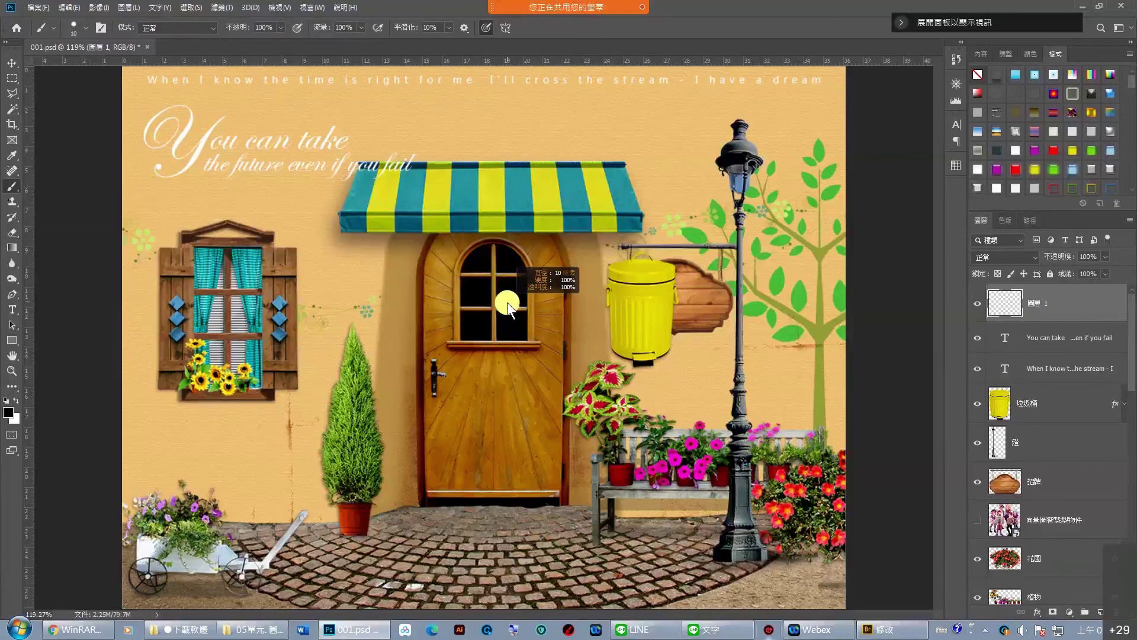
{"action": "mouse_move", "coordinate": [507, 302]}
{"action": "left_mouse_down"}
{"action": "mouse_move", "coordinate": [698, 292]}
{"action": "mouse_move", "coordinate": [559, 319]}
{"action": "mouse_move", "coordinate": [580, 324]}
{"action": "mouse_move", "coordinate": [565, 187]}
{"action": "mouse_move", "coordinate": [577, 54]}
{"action": "mouse_move", "coordinate": [567, 233]}
{"action": "mouse_move", "coordinate": [545, 324]}
{"action": "left_mouse_up"}
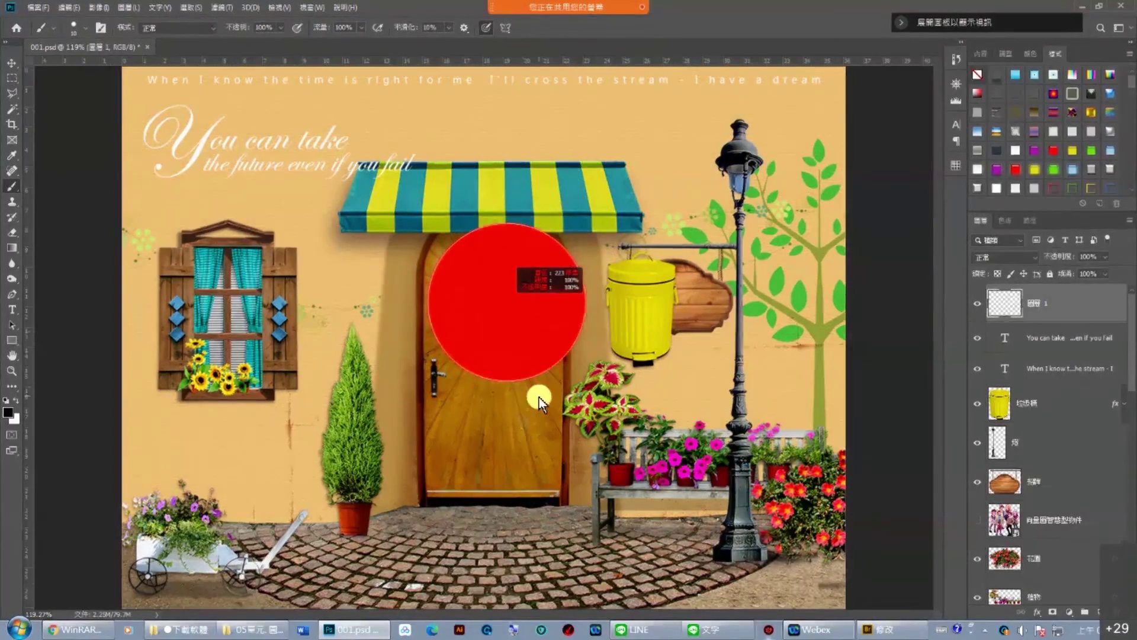
{"action": "left_click_drag", "start_coordinate": [539, 402], "coordinate": [535, 396]}
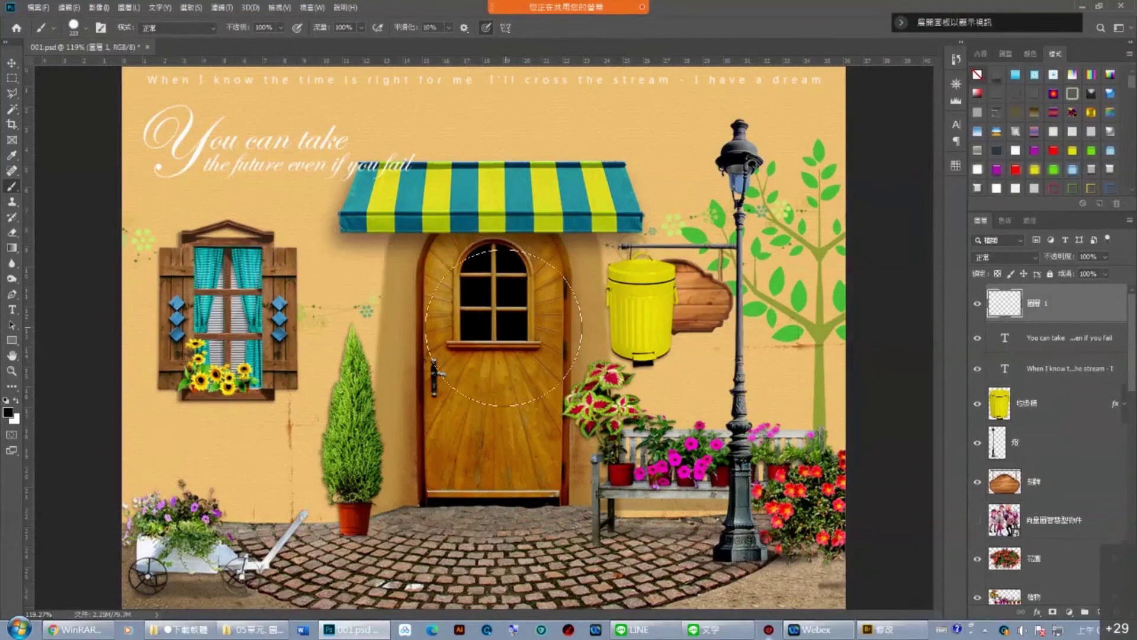
{"action": "mouse_move", "coordinate": [503, 339]}
{"action": "left_mouse_down"}
{"action": "mouse_move", "coordinate": [584, 336]}
{"action": "mouse_move", "coordinate": [519, 333]}
{"action": "mouse_move", "coordinate": [541, 101]}
{"action": "mouse_move", "coordinate": [532, 373]}
{"action": "left_mouse_up"}
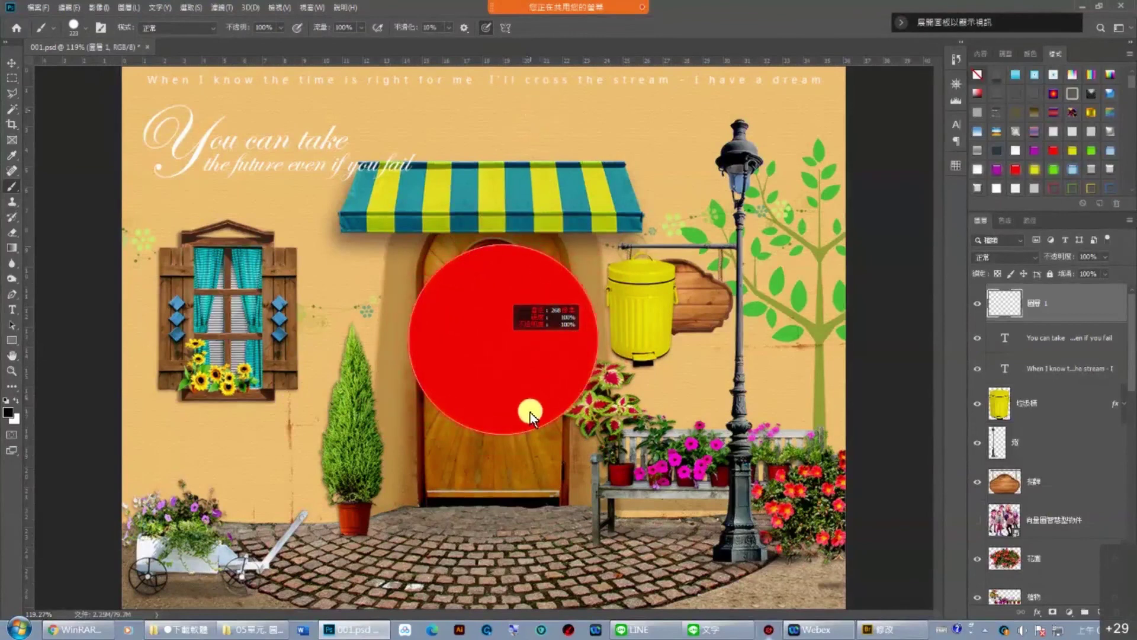
{"action": "left_click_drag", "start_coordinate": [527, 432], "coordinate": [527, 434]}
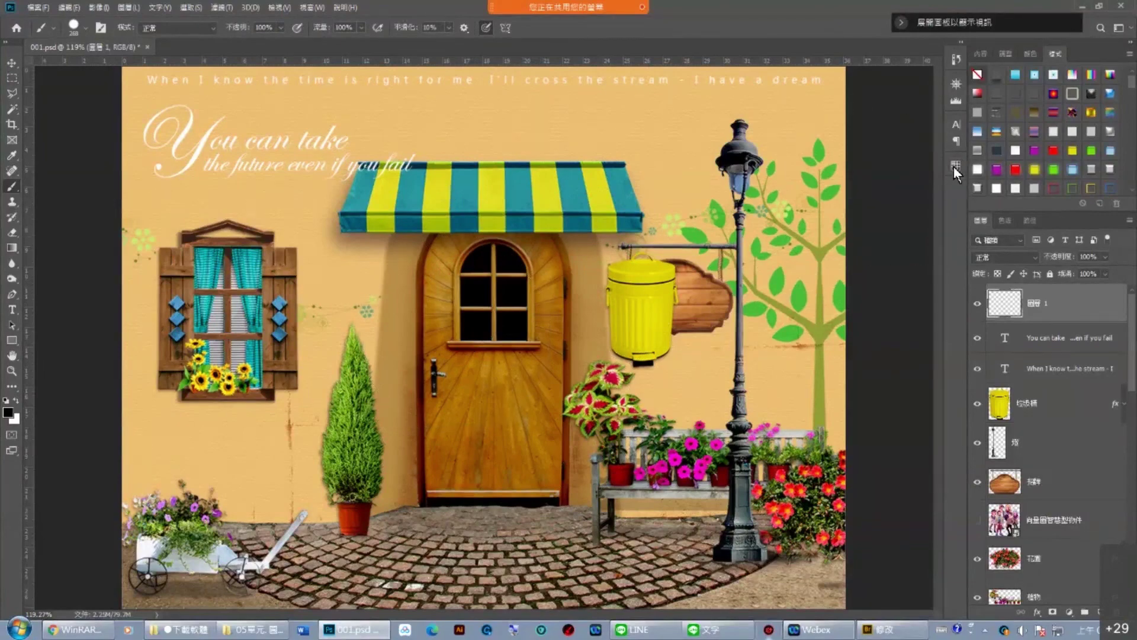
Paint a wide sky-blue band across the awning, undoing a first misplaced stroke.
{"action": "left_click", "coordinate": [955, 167]}
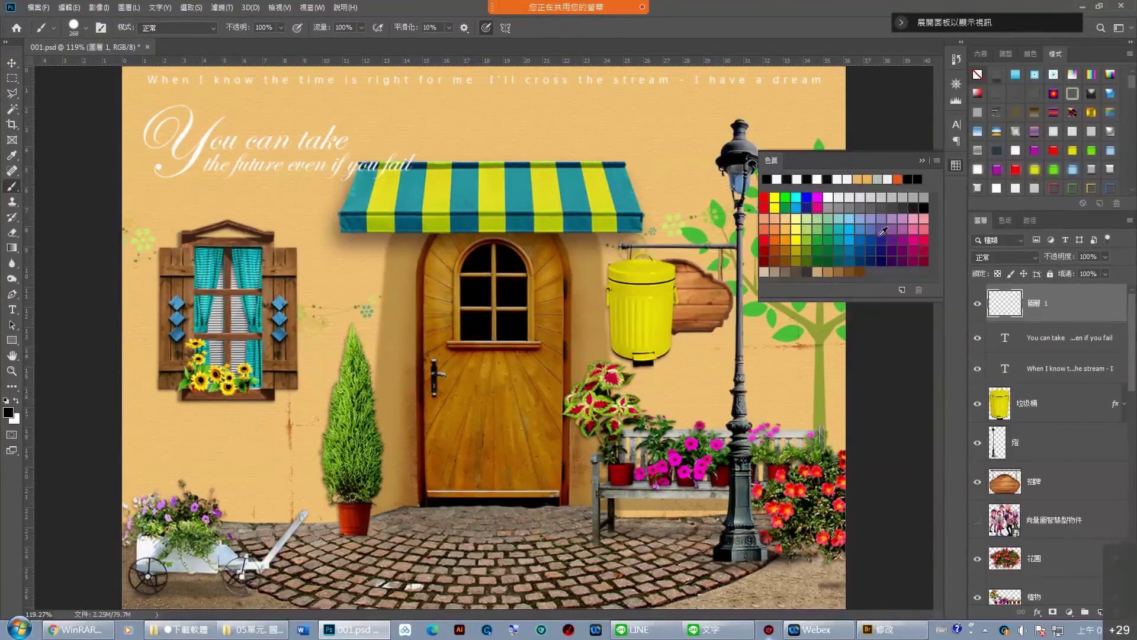
{"action": "left_click", "coordinate": [850, 230]}
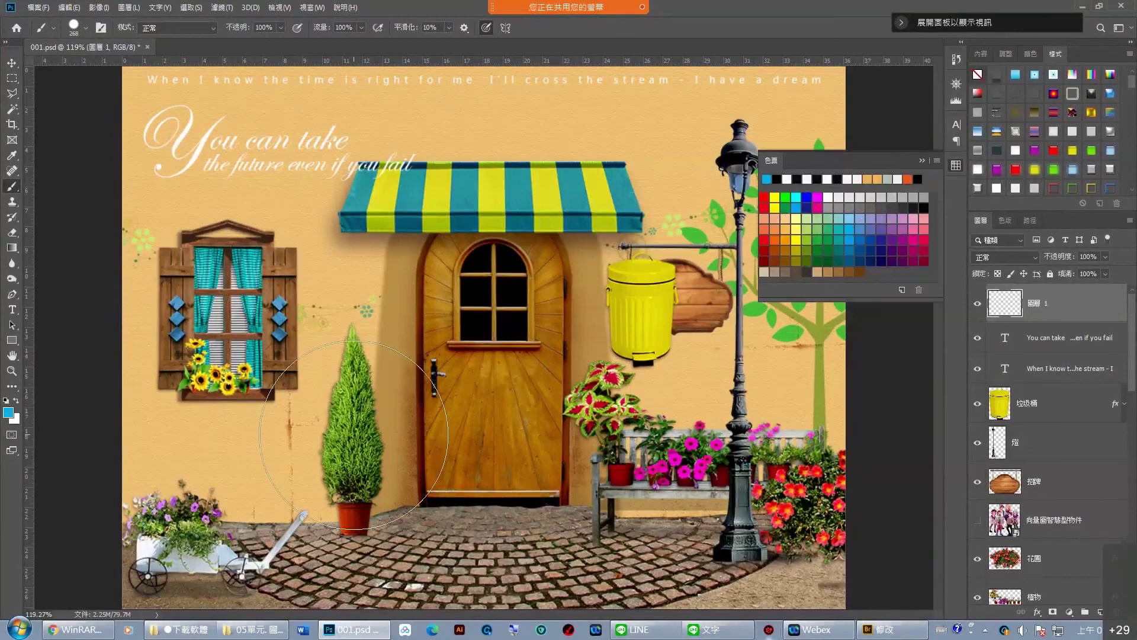
{"action": "left_click_drag", "start_coordinate": [354, 435], "coordinate": [673, 466]}
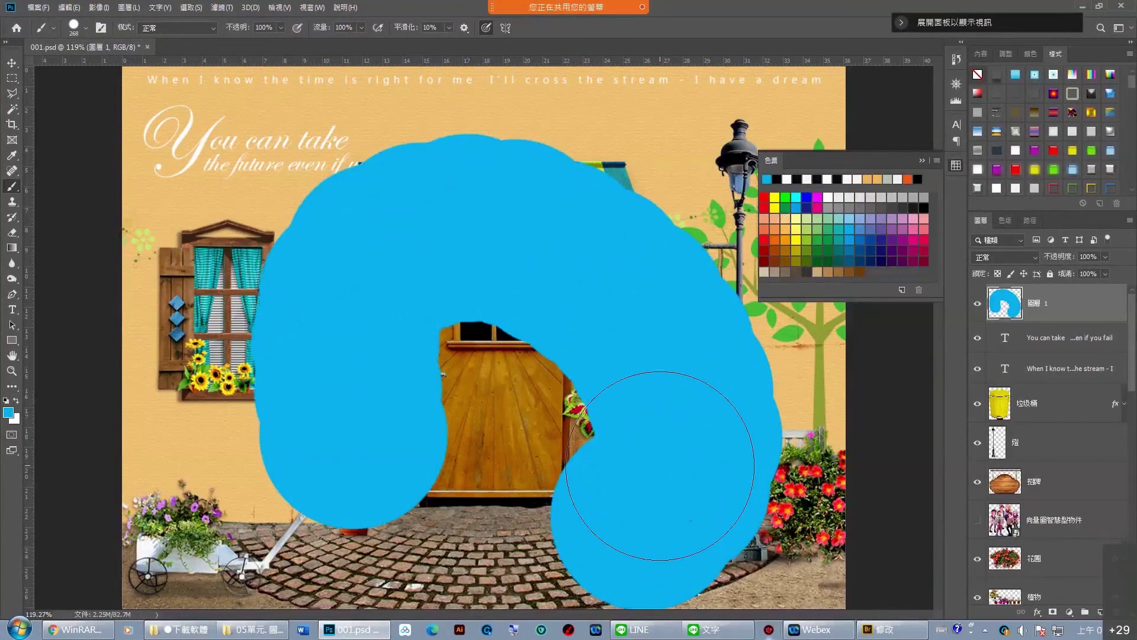
{"action": "key", "text": "ctrl+z"}
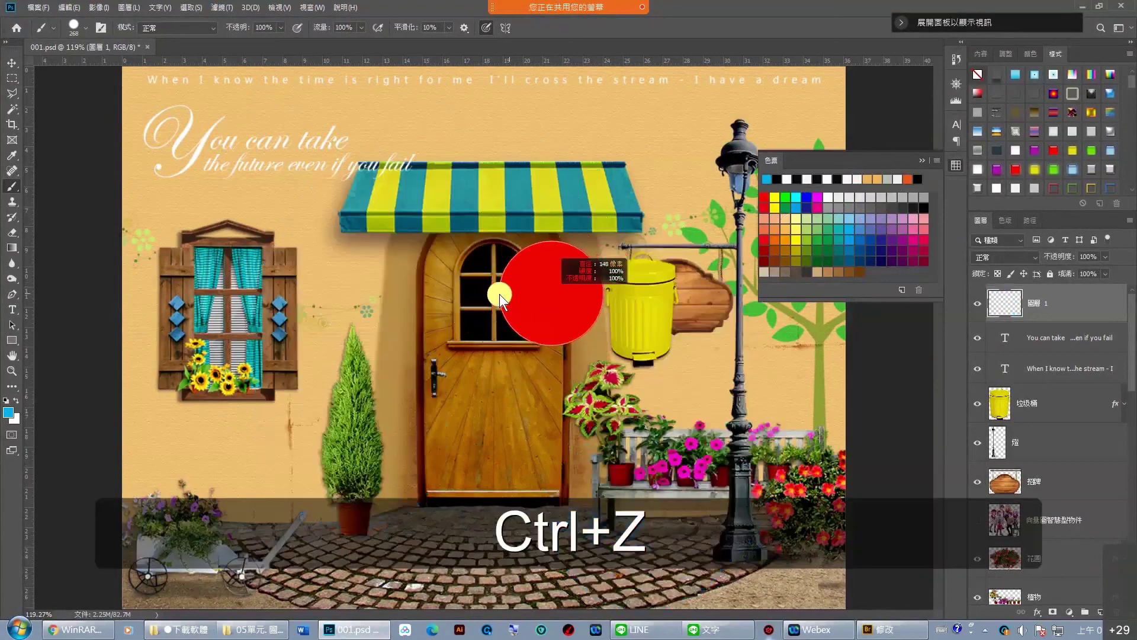
{"action": "left_click_drag", "start_coordinate": [274, 203], "coordinate": [704, 189]}
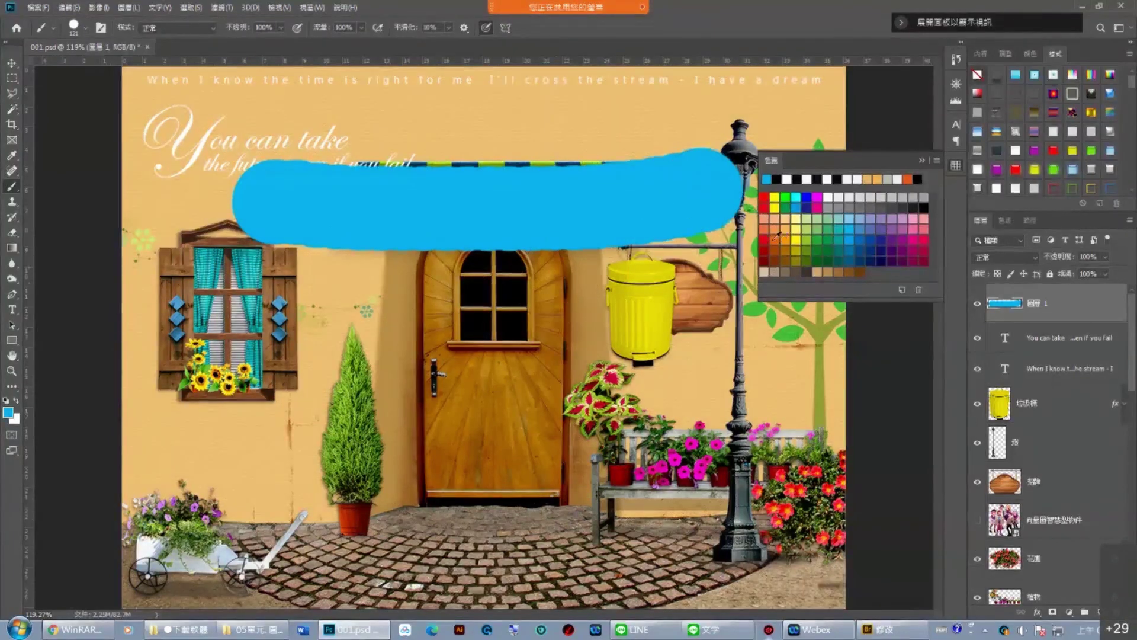
Soften the brush and paint a red stroke across the door.
{"action": "left_click", "coordinate": [770, 236]}
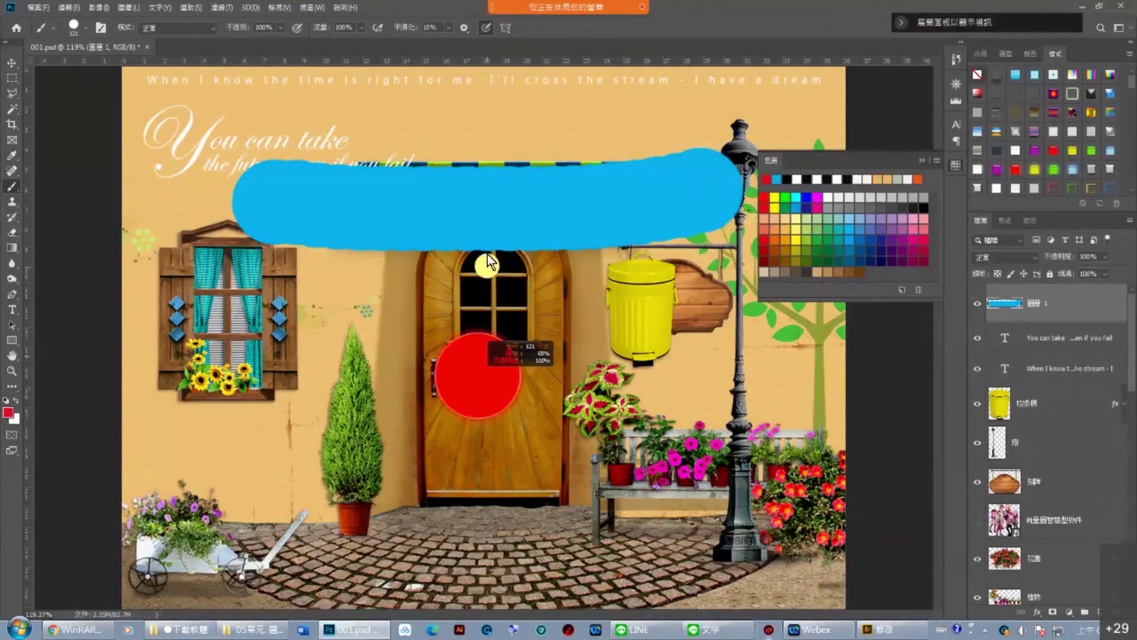
{"action": "left_click_drag", "start_coordinate": [487, 179], "coordinate": [506, 94]}
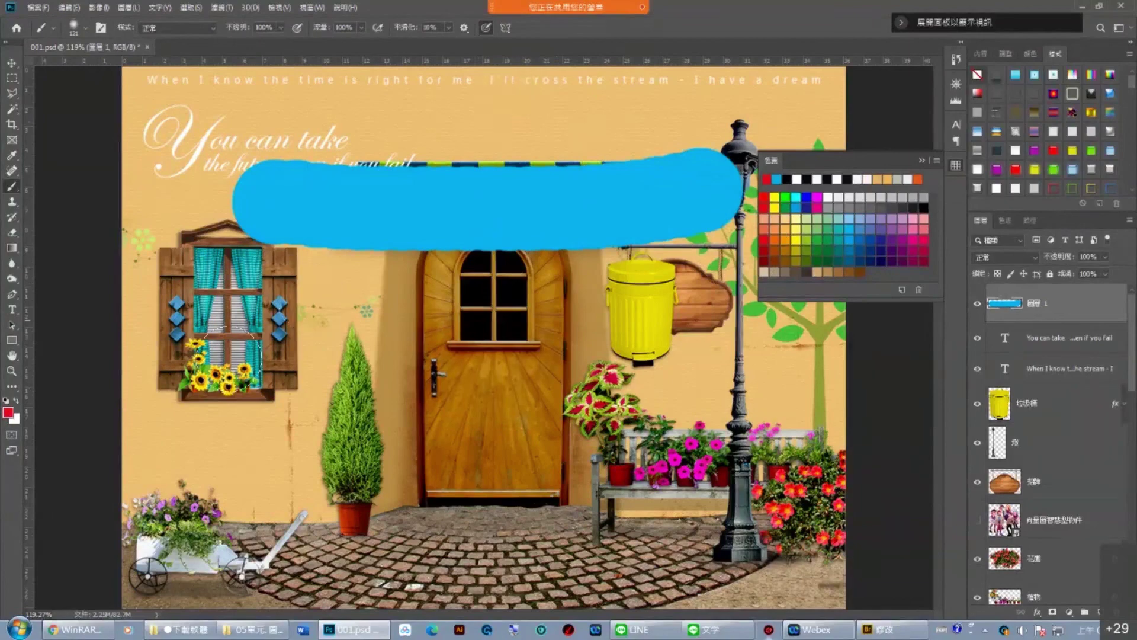
{"action": "left_click_drag", "start_coordinate": [219, 396], "coordinate": [734, 396]}
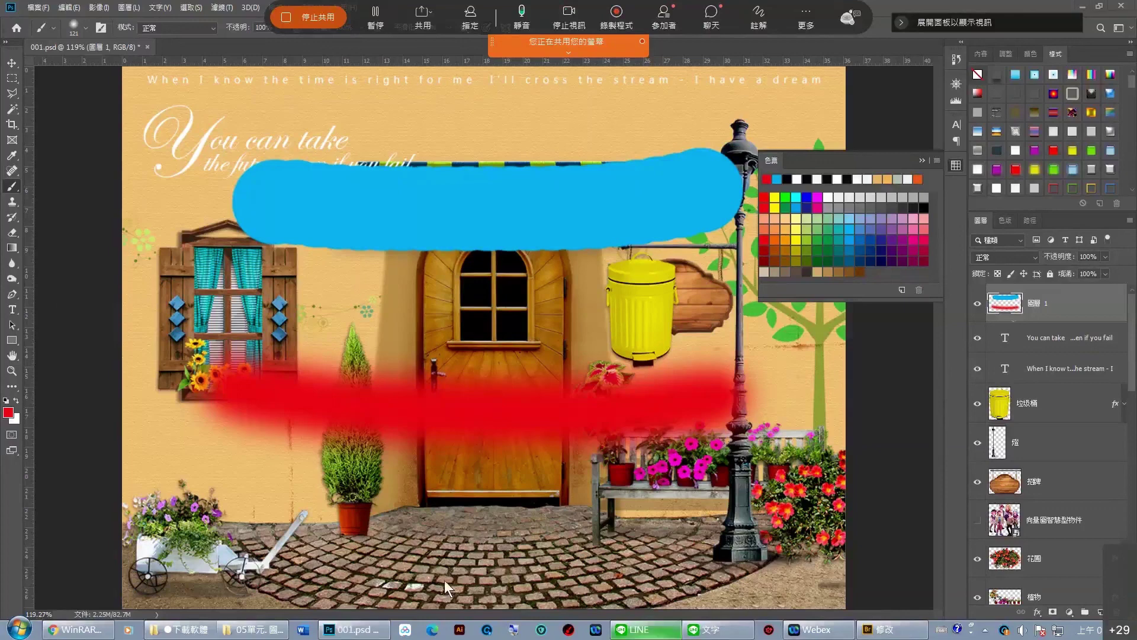
Clear the painted strokes, delete 圖層 1, and deselect.
{"action": "key", "text": "ctrl+a"}
{"action": "key", "text": "Delete"}
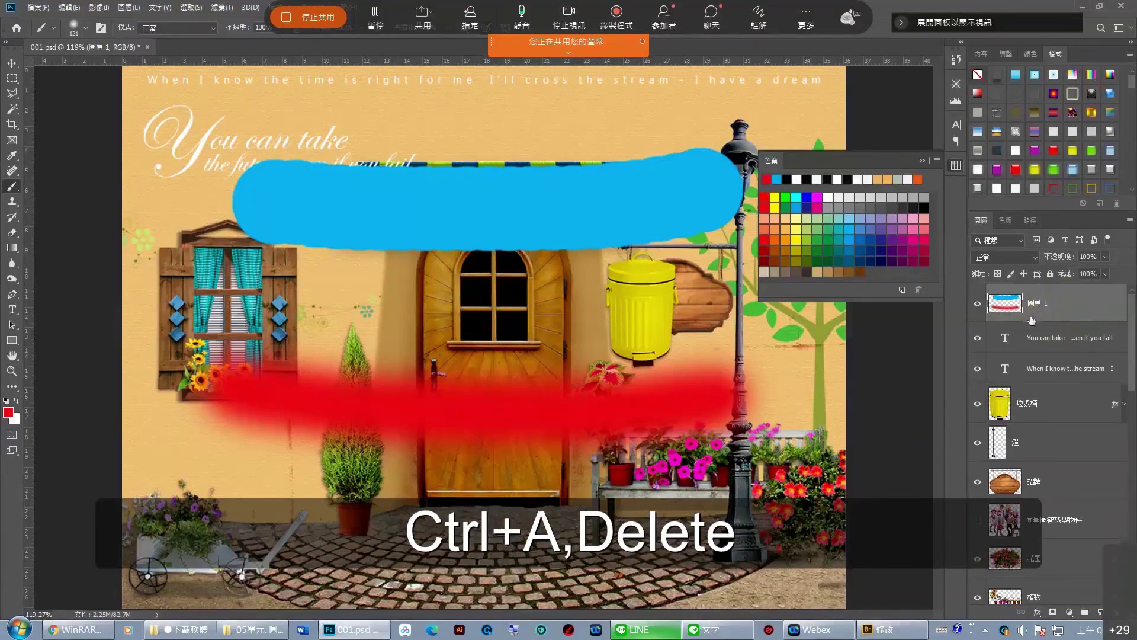
{"action": "key", "text": "Delete"}
{"action": "key", "text": "ctrl+d"}
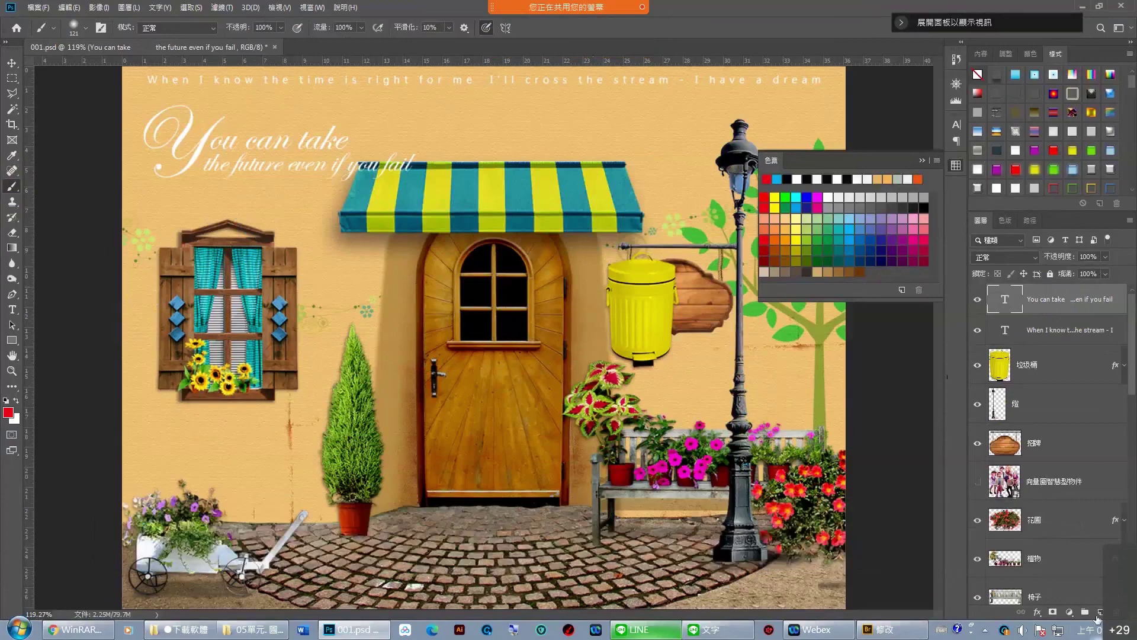
Add a fresh empty 圖層 1, enlarge the brush to about 236 px, and open the keyboard language options.
{"action": "left_click", "coordinate": [1100, 612]}
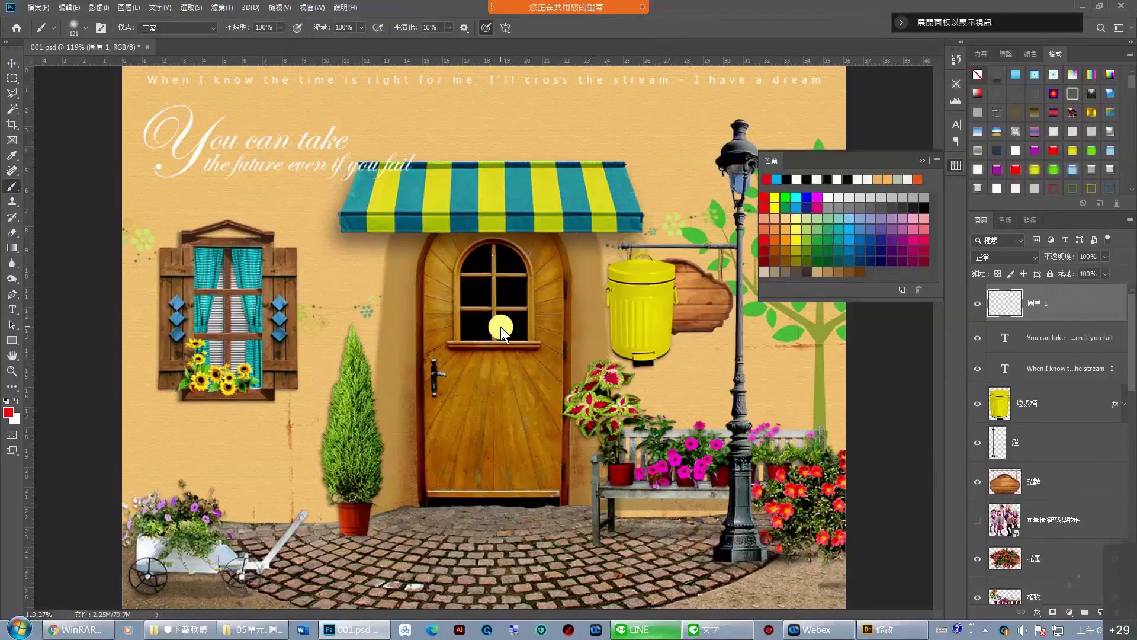
{"action": "mouse_move", "coordinate": [500, 326]}
{"action": "left_mouse_down"}
{"action": "mouse_move", "coordinate": [543, 329]}
{"action": "mouse_move", "coordinate": [527, 332]}
{"action": "left_mouse_up"}
{"action": "left_click", "coordinate": [985, 632]}
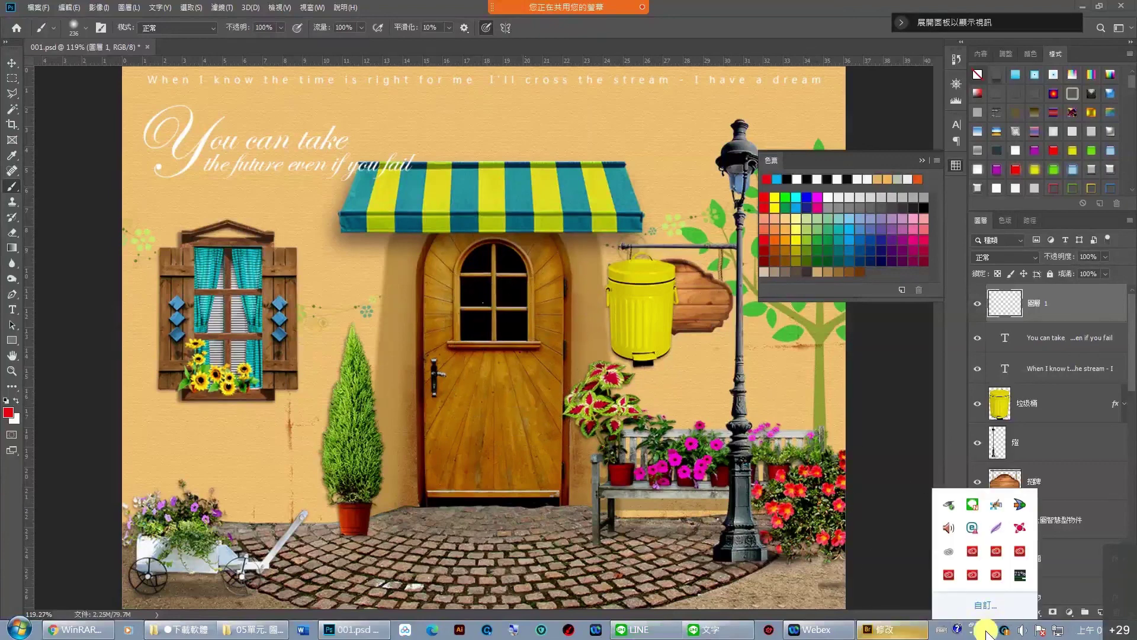
{"action": "left_click", "coordinate": [985, 632]}
{"action": "left_click", "coordinate": [942, 633]}
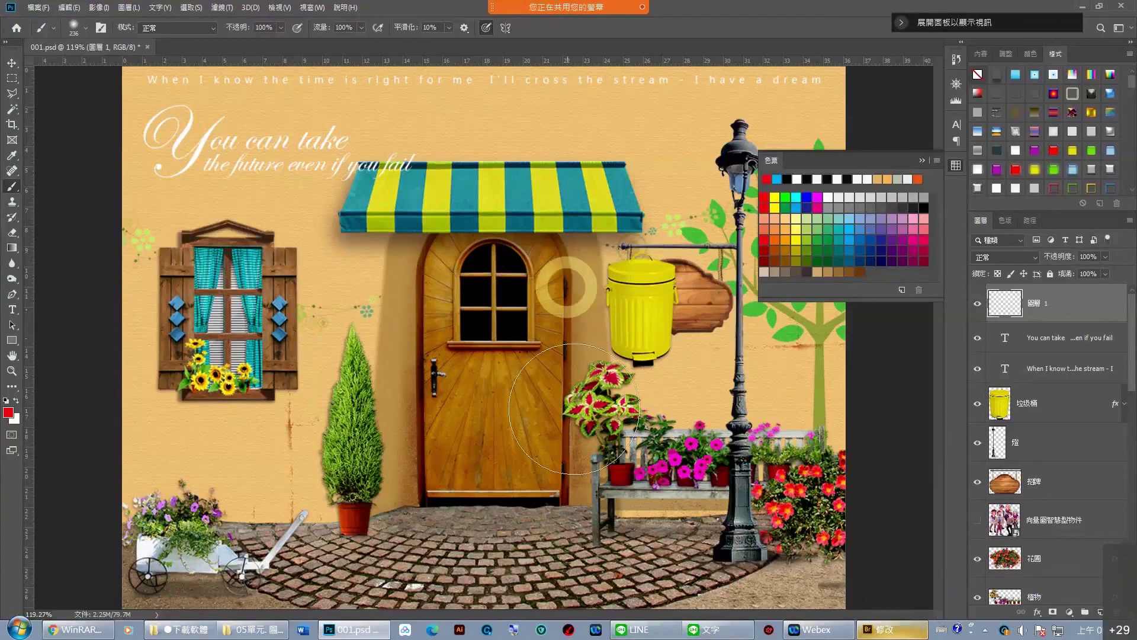
Switch typing input to Chinese and paint a soft red test stroke across the door.
{"action": "key", "text": "ctrl+space"}
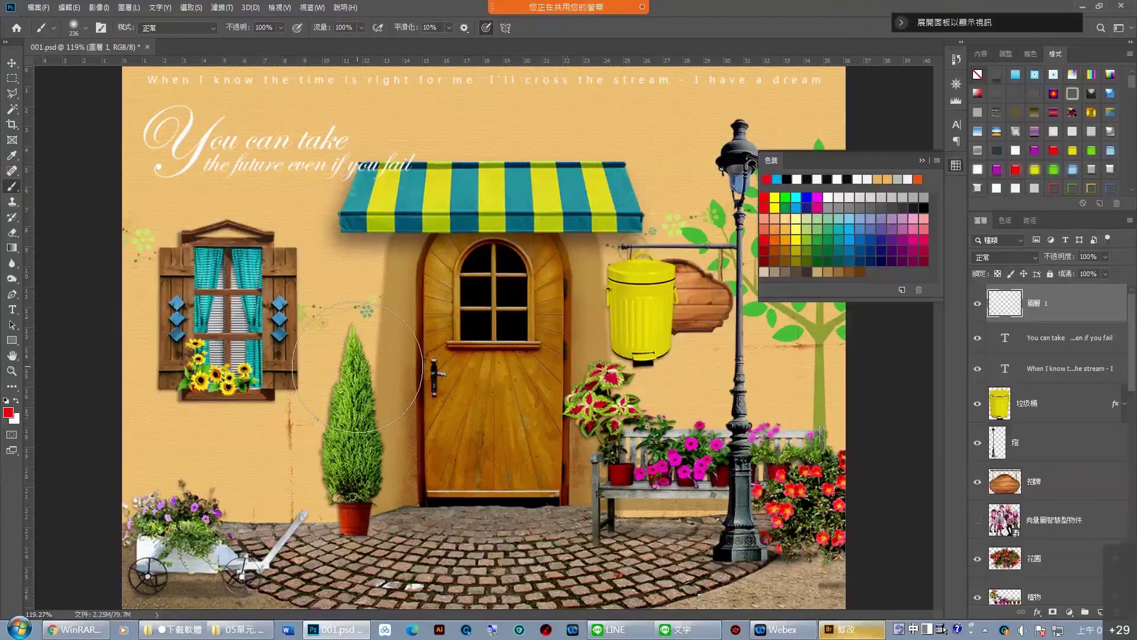
{"action": "left_click", "coordinate": [1020, 315]}
{"action": "left_click_drag", "start_coordinate": [356, 367], "coordinate": [384, 331]}
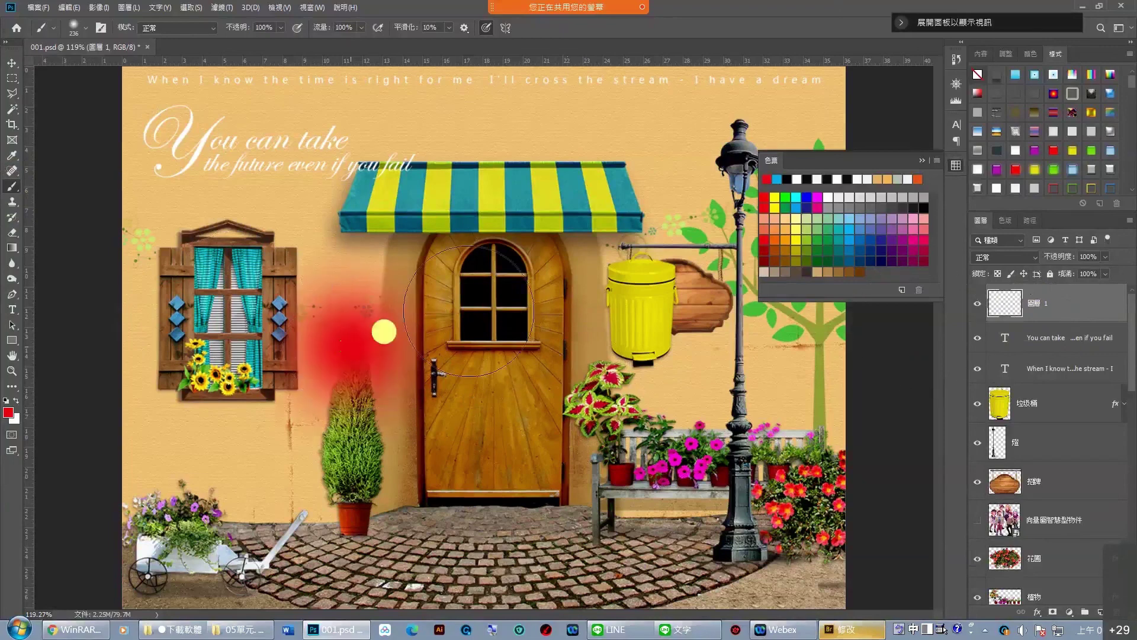
{"action": "left_click_drag", "start_coordinate": [468, 311], "coordinate": [574, 305]}
Undo the red stroke, delete 圖層 1, and click the canvas, raising the rasterize prompt.
{"action": "key", "text": "ctrl+z"}
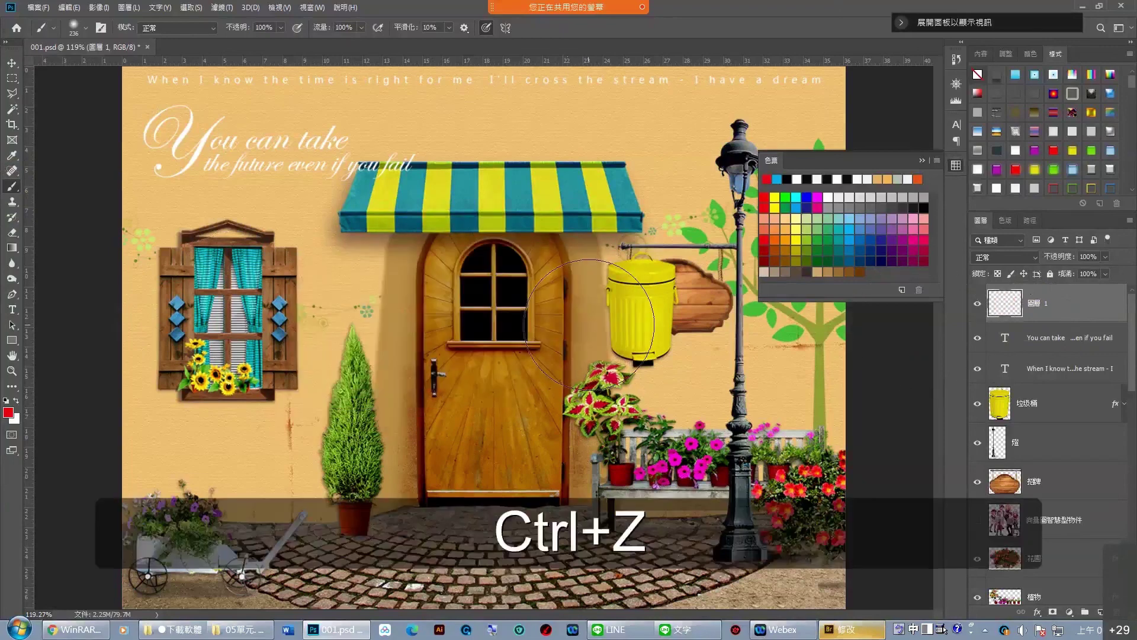
{"action": "key", "text": "Delete"}
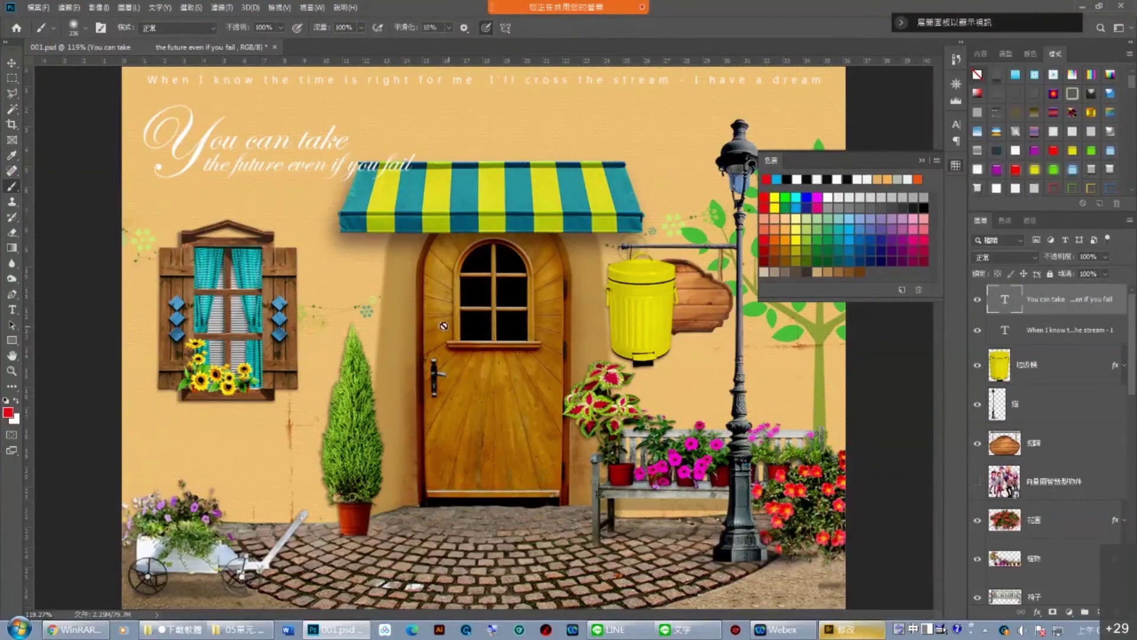
{"action": "left_click", "coordinate": [542, 328]}
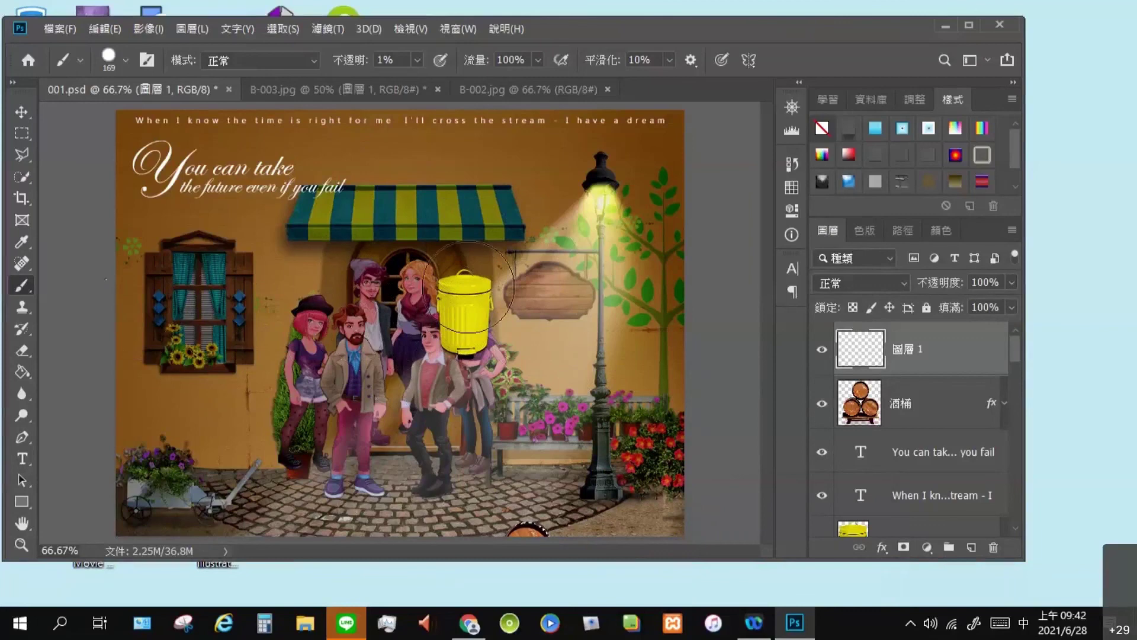
Raise the brush opacity from 1% back to 100%.
{"action": "left_click", "coordinate": [417, 60]}
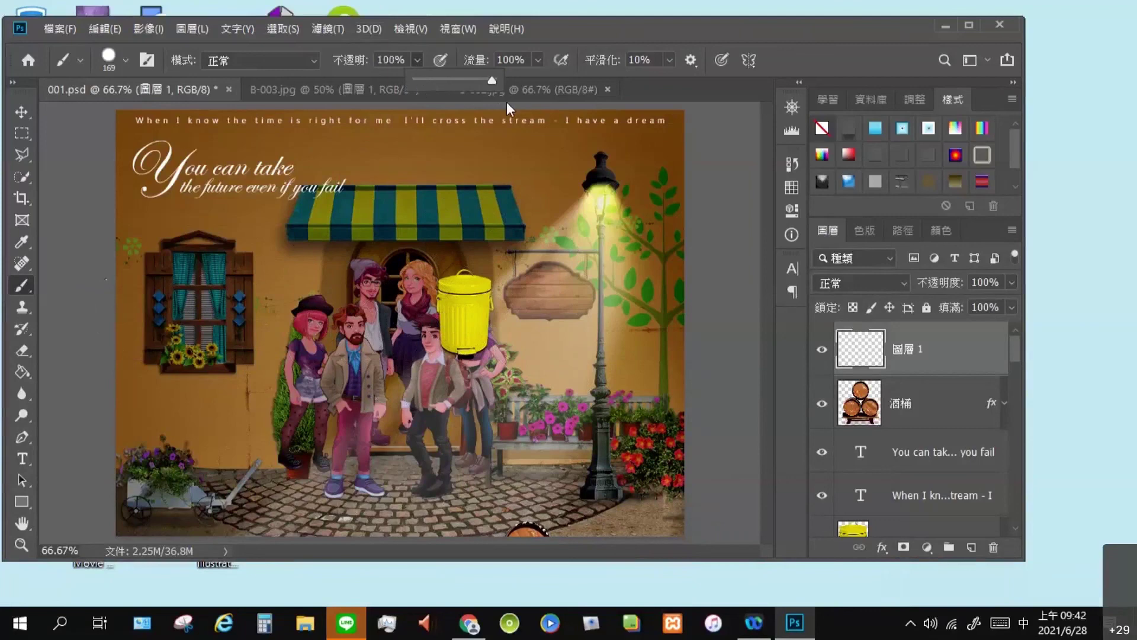
{"action": "left_click", "coordinate": [416, 258]}
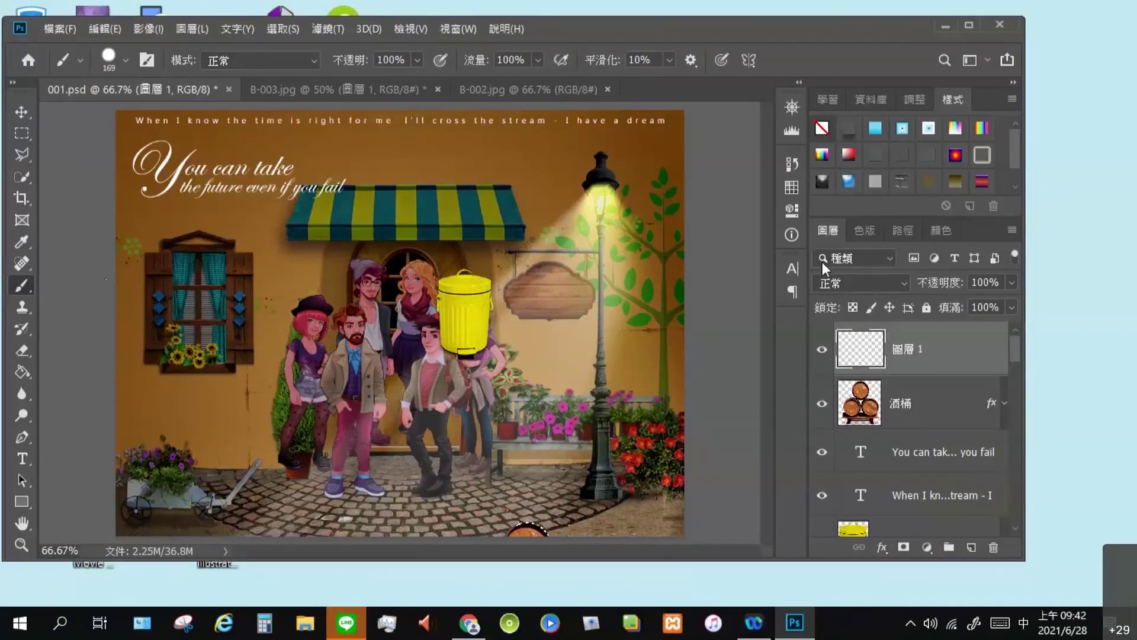
Pick cyan from the Swatches panel as the painting colour.
{"action": "left_click", "coordinate": [790, 187]}
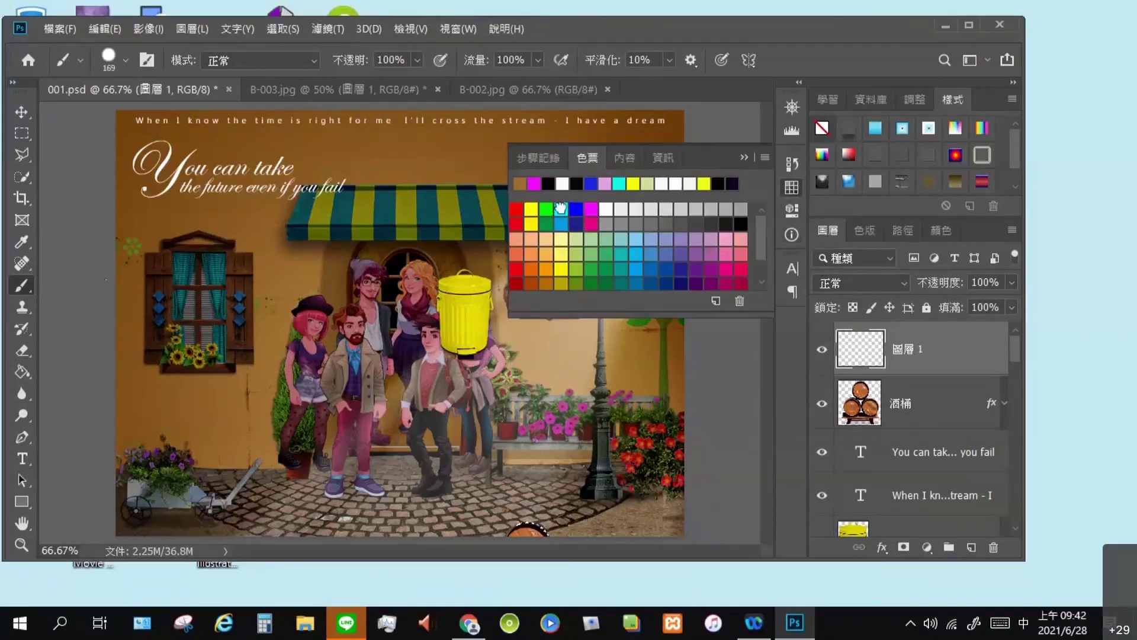
{"action": "left_click", "coordinate": [560, 210]}
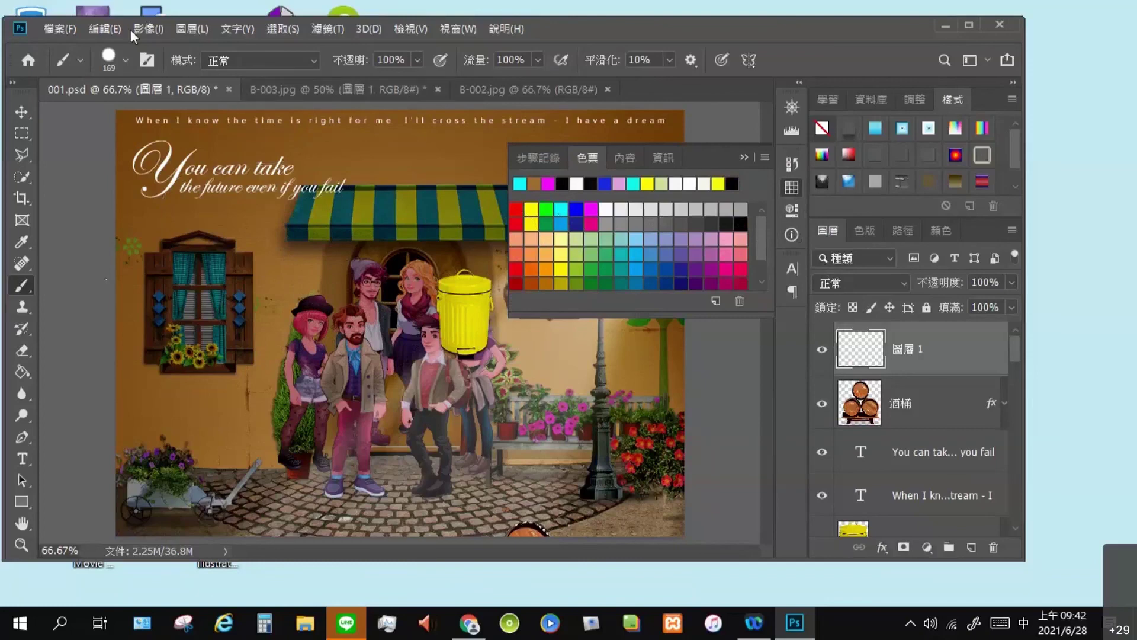
{"action": "left_click", "coordinate": [276, 31]}
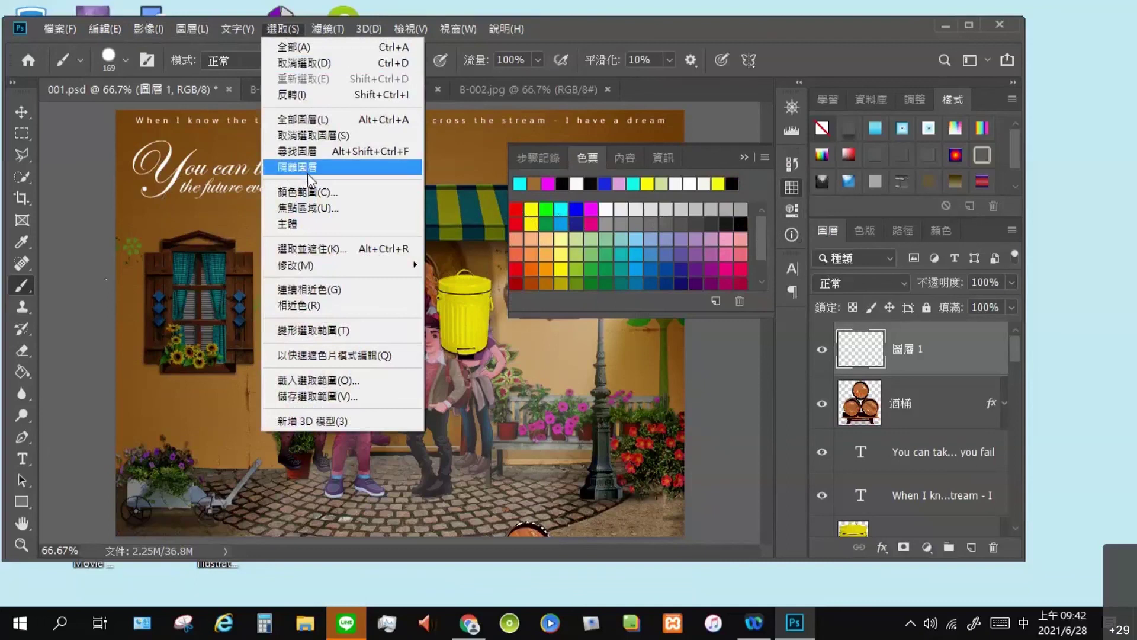
Deselect, then paint a large cyan stroke from the window over the characters to the bench.
{"action": "left_click", "coordinate": [334, 63]}
{"action": "left_click_drag", "start_coordinate": [318, 264], "coordinate": [390, 428]}
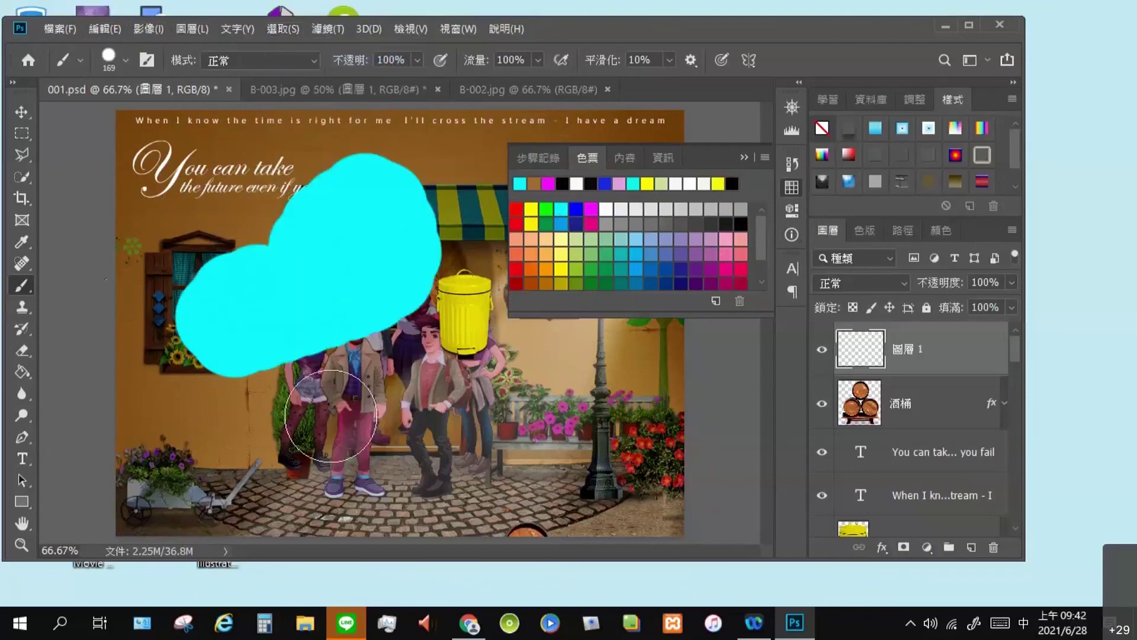
{"action": "left_click_drag", "start_coordinate": [470, 443], "coordinate": [521, 453]}
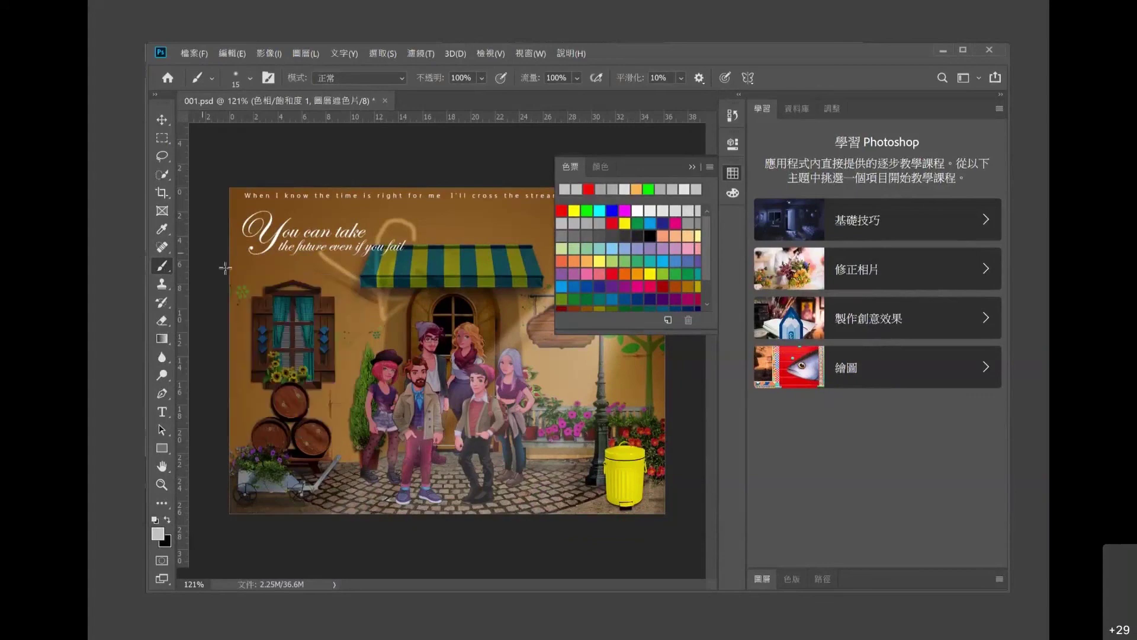
Sample a grey from the storefront image as foreground colour, check brush settings, and open the Window menu.
{"action": "left_click", "coordinate": [317, 284]}
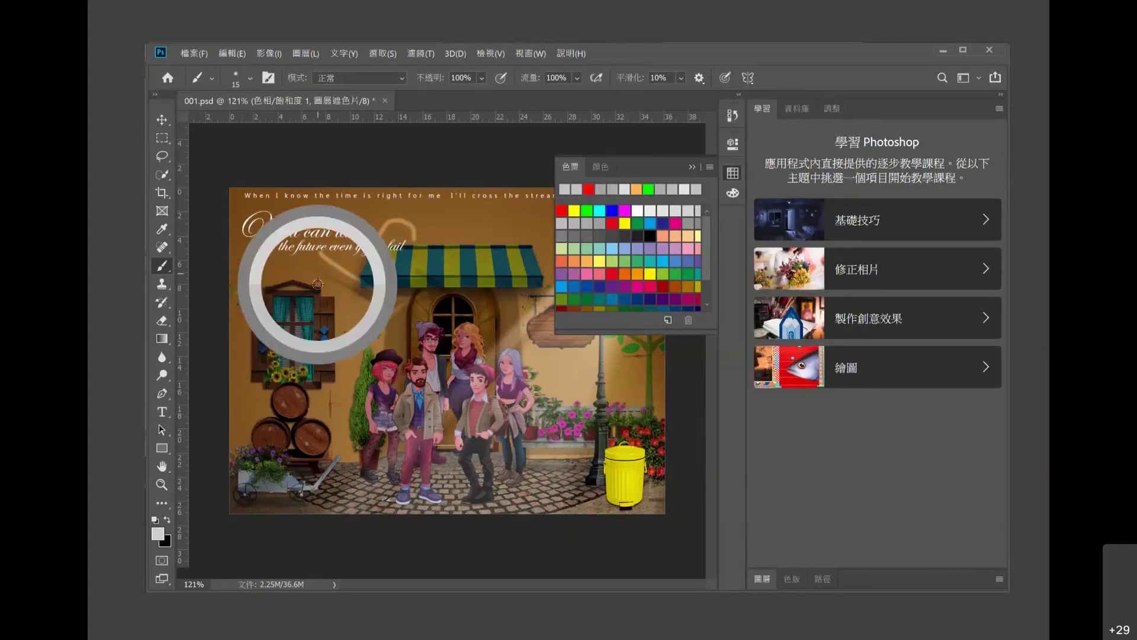
{"action": "left_click", "coordinate": [454, 306], "text": "alt"}
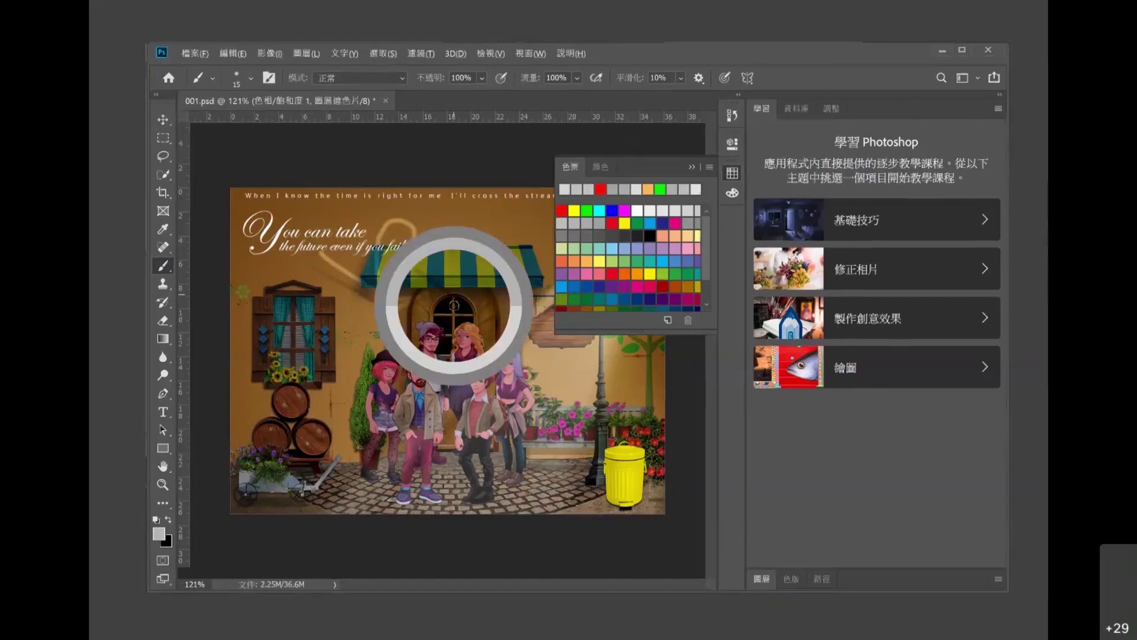
{"action": "right_click", "coordinate": [454, 305], "text": "alt"}
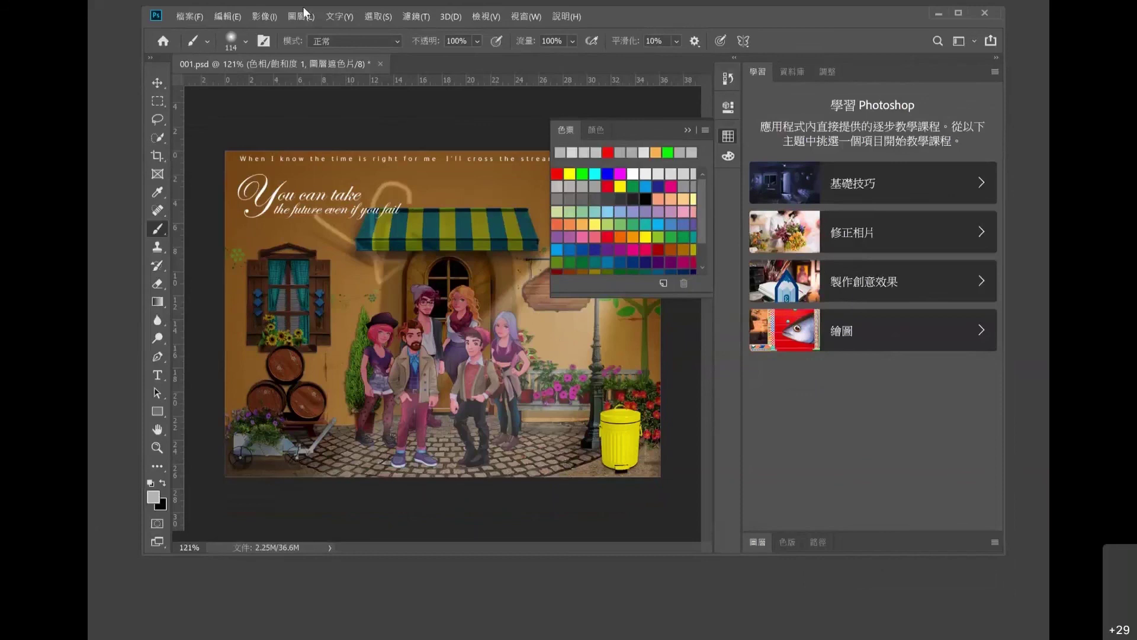
{"action": "left_click", "coordinate": [526, 16]}
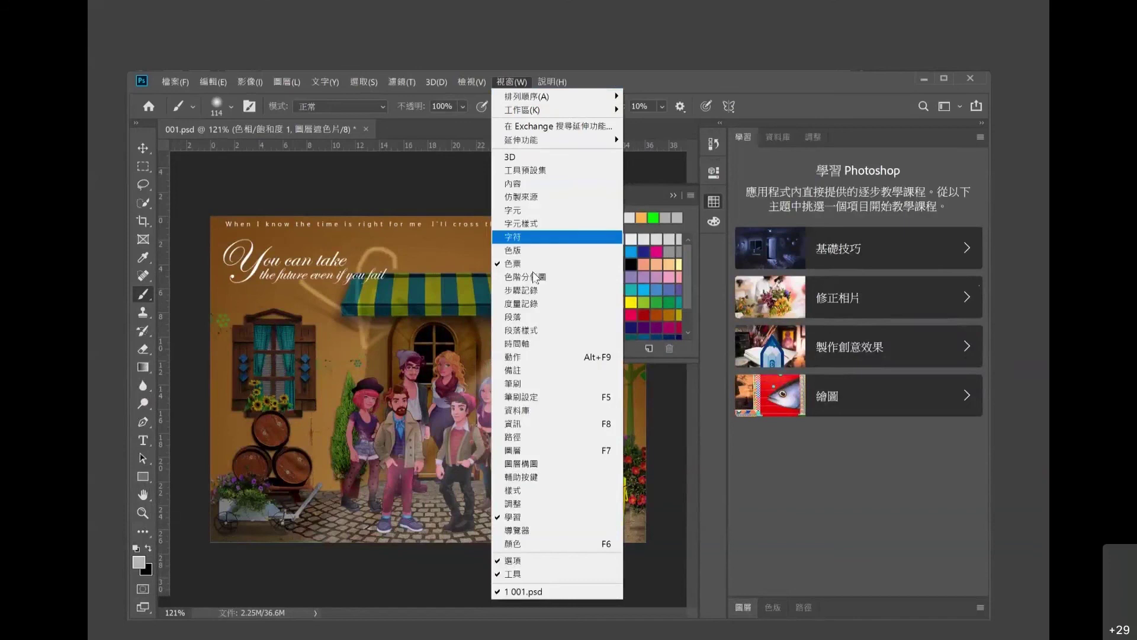
Show the Layers panel and collapse the Swatches and Learn panels to give the layers room.
{"action": "left_click", "coordinate": [517, 448]}
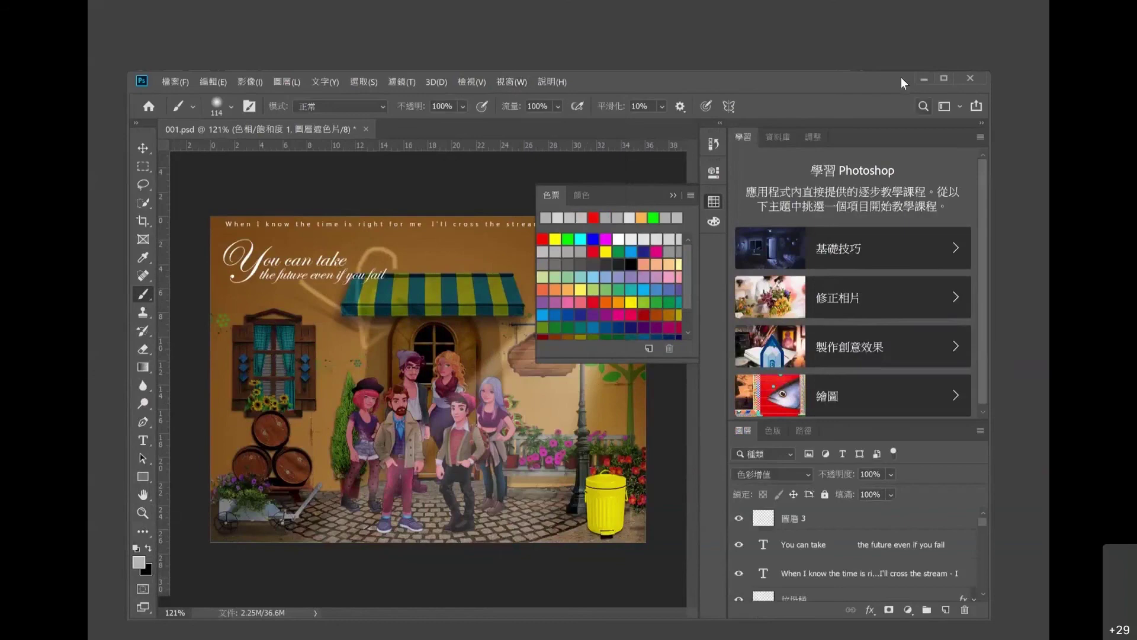
{"action": "left_click_drag", "start_coordinate": [902, 77], "coordinate": [901, 42]}
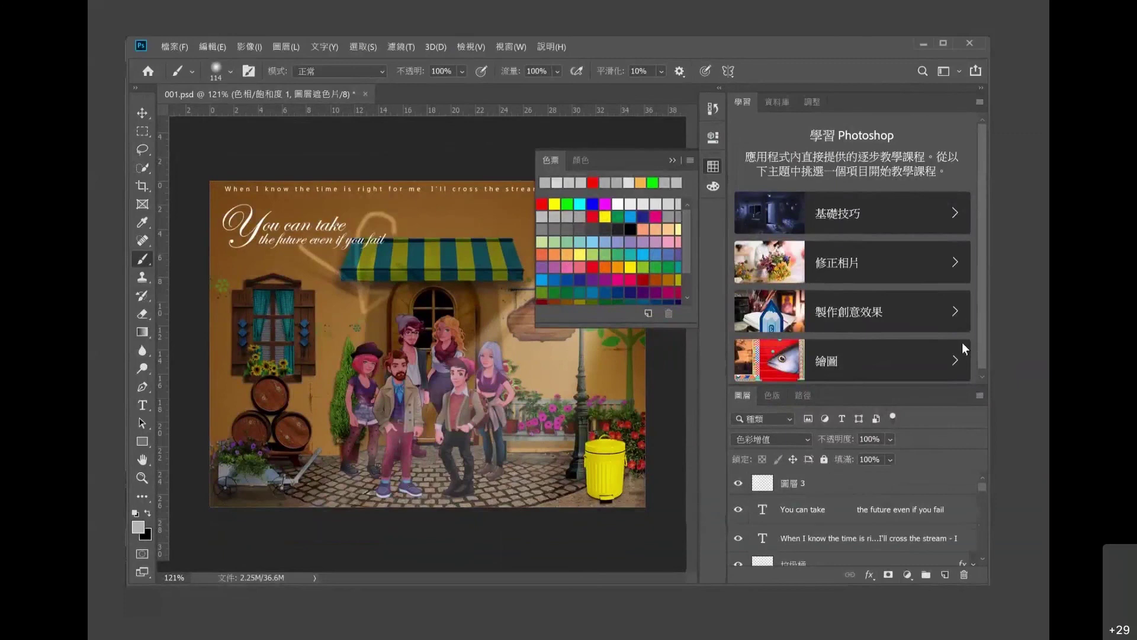
{"action": "left_click", "coordinate": [741, 102]}
{"action": "double_click", "coordinate": [741, 102]}
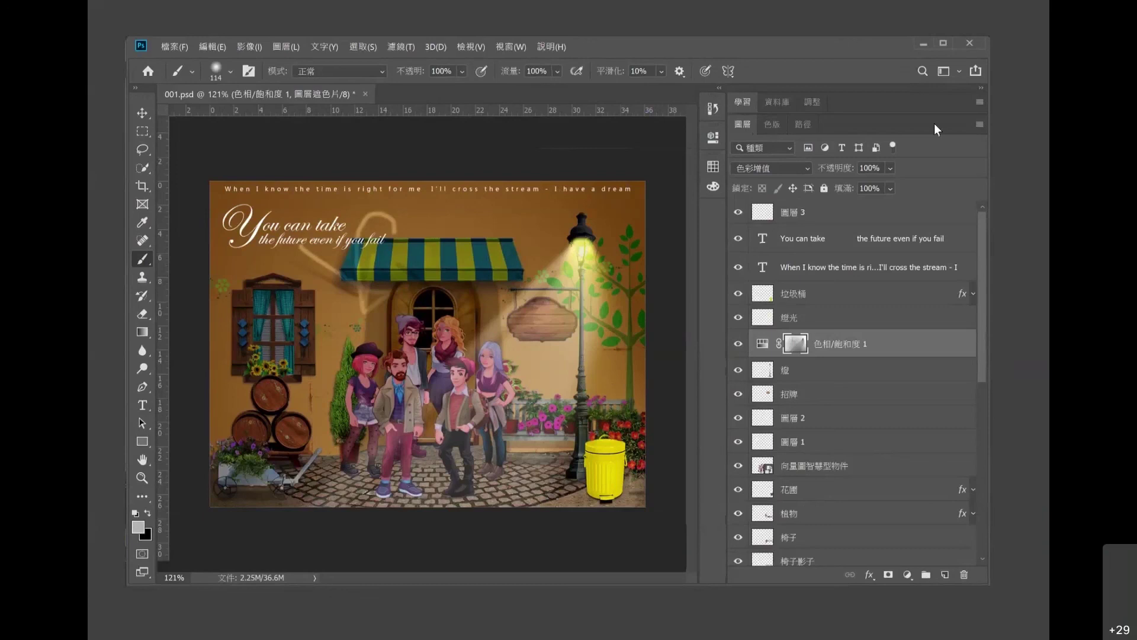
{"action": "left_click", "coordinate": [980, 125]}
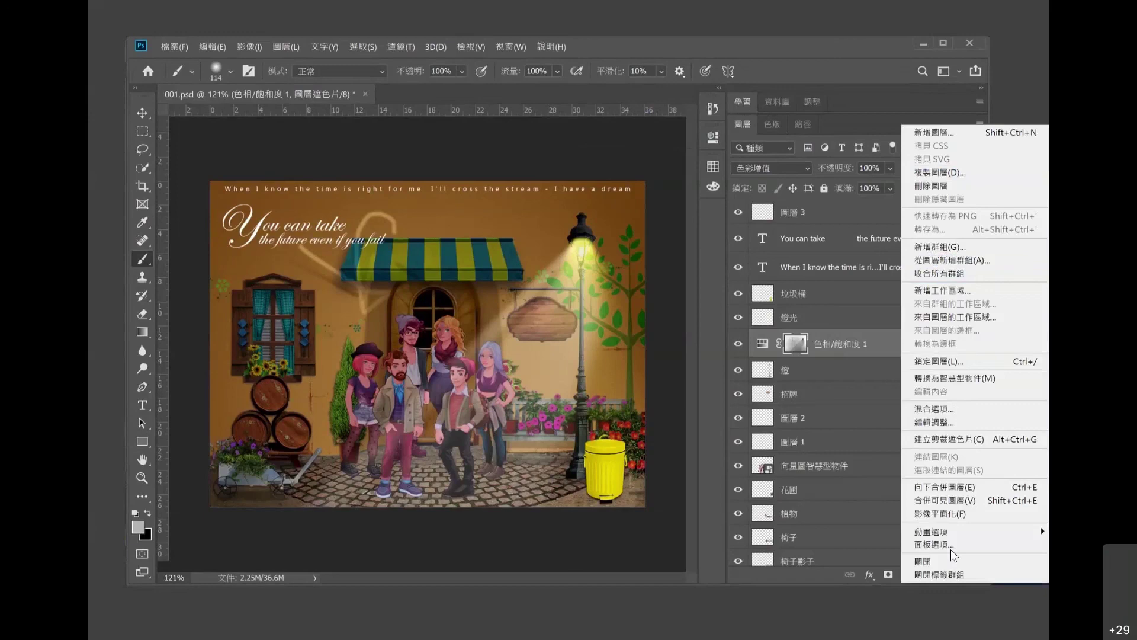
Set the Layers panel thumbnails to medium size showing Layer Bounds.
{"action": "left_click", "coordinate": [942, 545]}
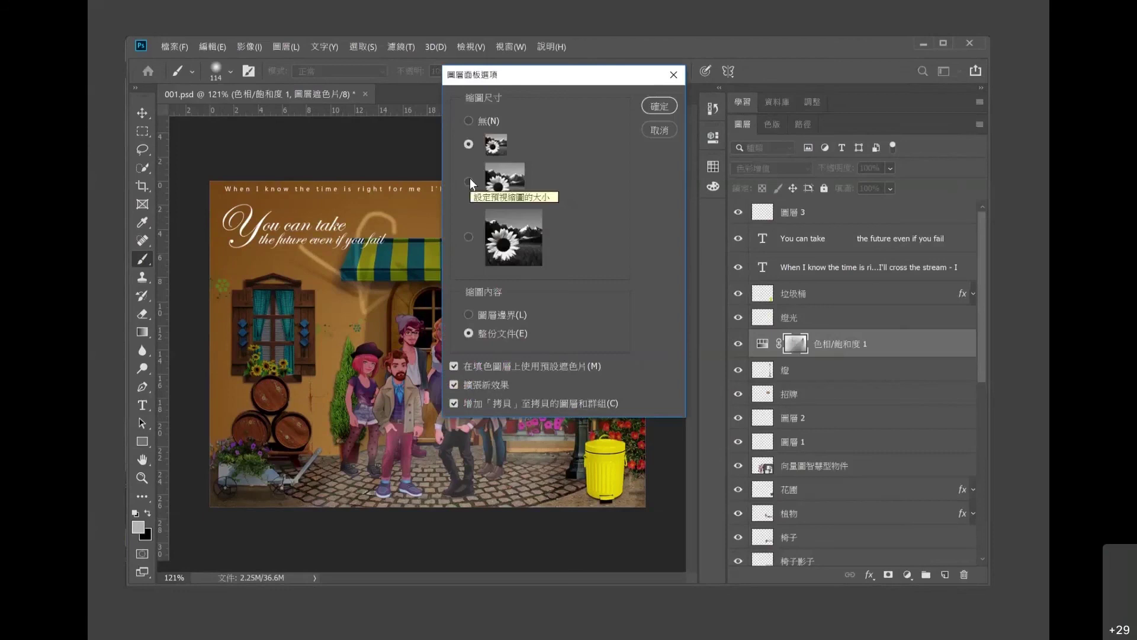
{"action": "key", "text": "Down"}
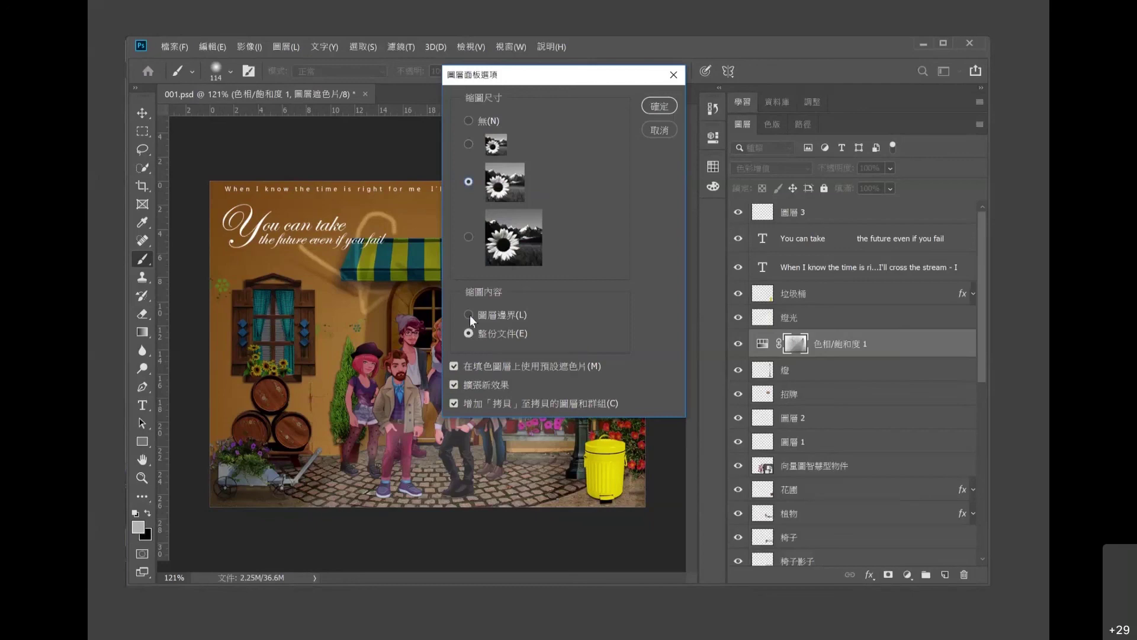
{"action": "left_click", "coordinate": [470, 315]}
{"action": "left_click", "coordinate": [659, 107]}
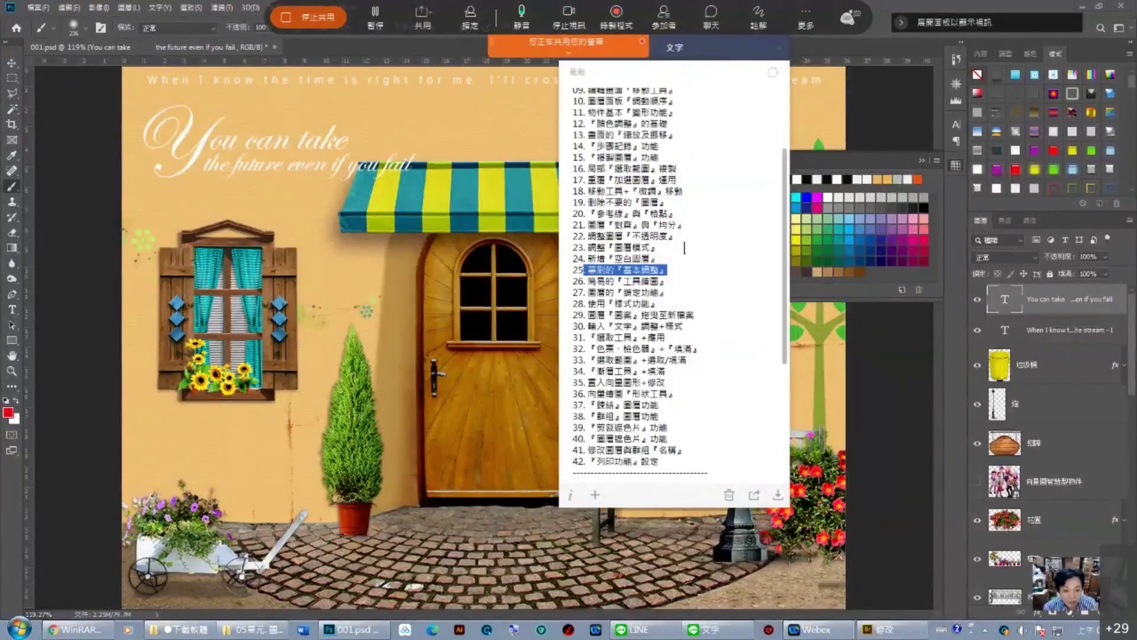
Mark item 26 簡易的『工具繪圖』 in the 文字 notes, then close the notes window.
{"action": "left_click", "coordinate": [675, 276]}
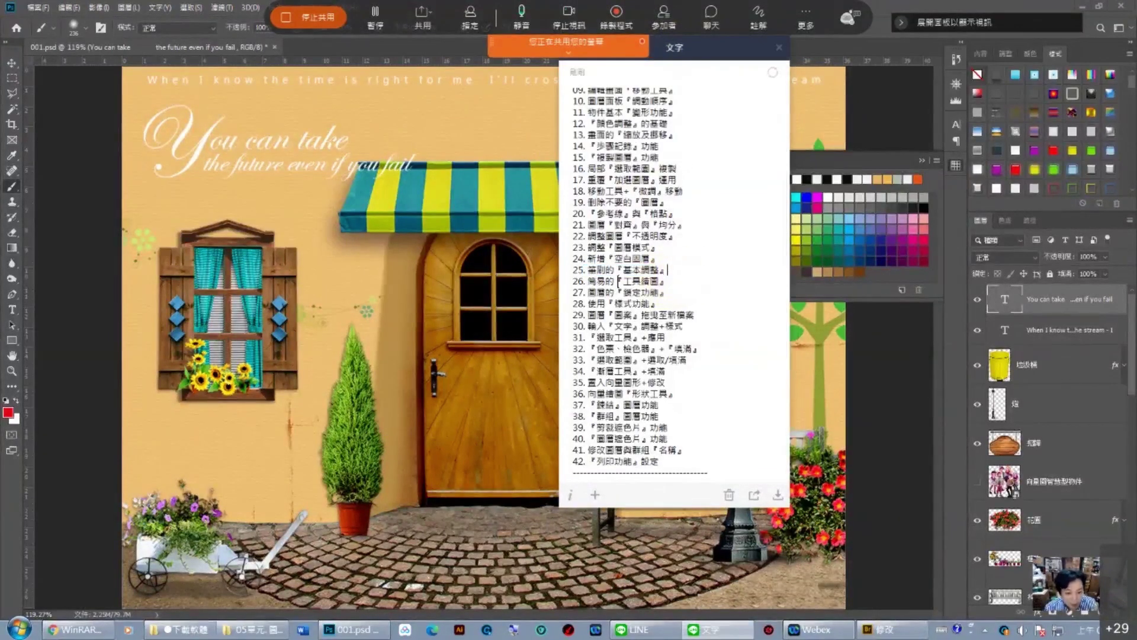
{"action": "left_click_drag", "start_coordinate": [667, 280], "coordinate": [588, 280]}
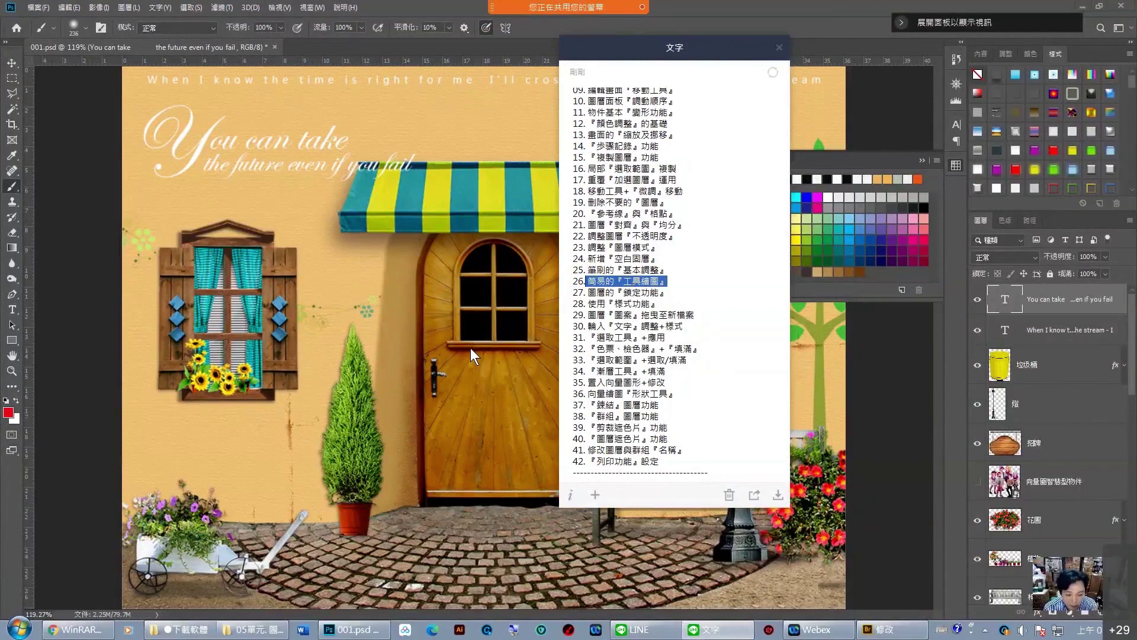
{"action": "left_click", "coordinate": [820, 20]}
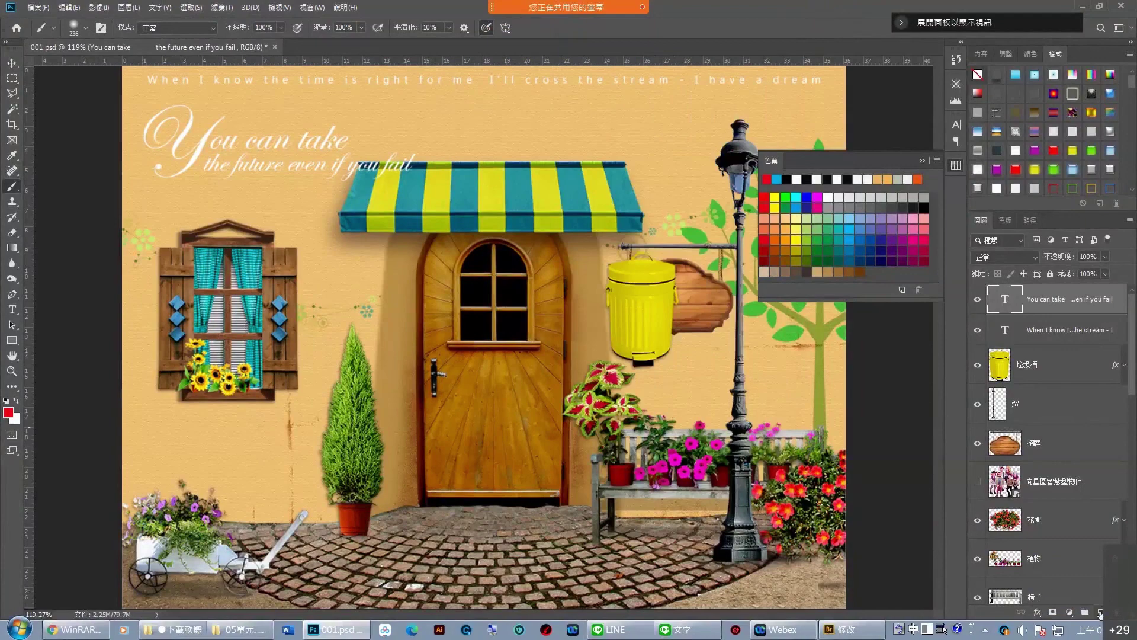
On a new layer, paint hard-edged red over the awning's left end and door top, undoing soft strokes.
{"action": "left_click", "coordinate": [1101, 613]}
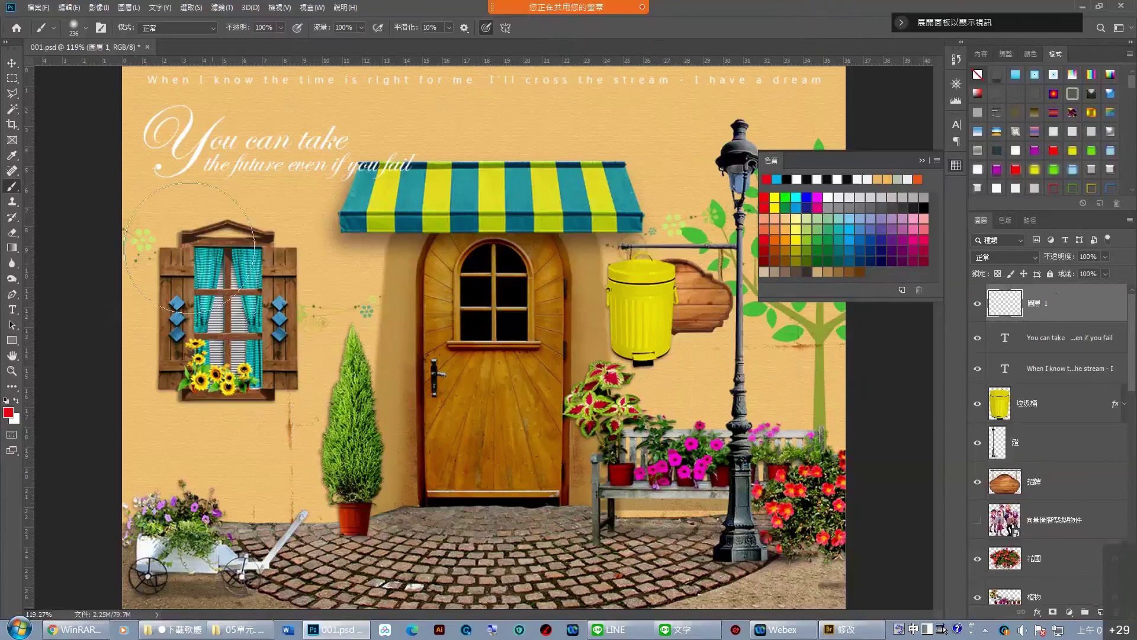
{"action": "left_click_drag", "start_coordinate": [348, 287], "coordinate": [457, 271]}
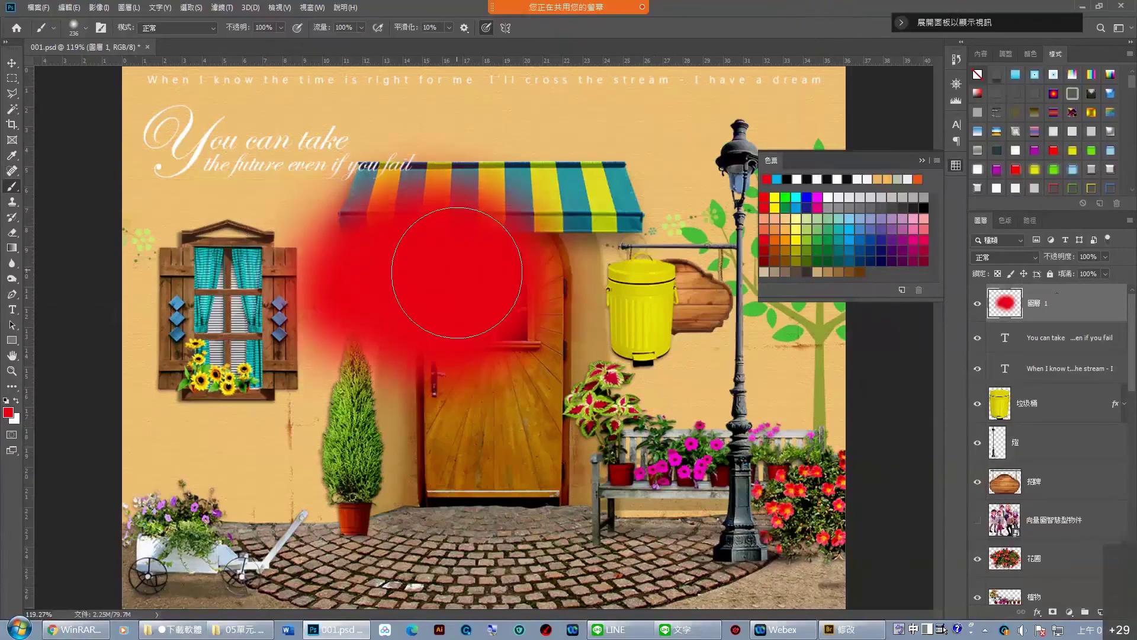
{"action": "key", "text": "ctrl+z"}
{"action": "left_click_drag", "start_coordinate": [457, 283], "coordinate": [457, 231]}
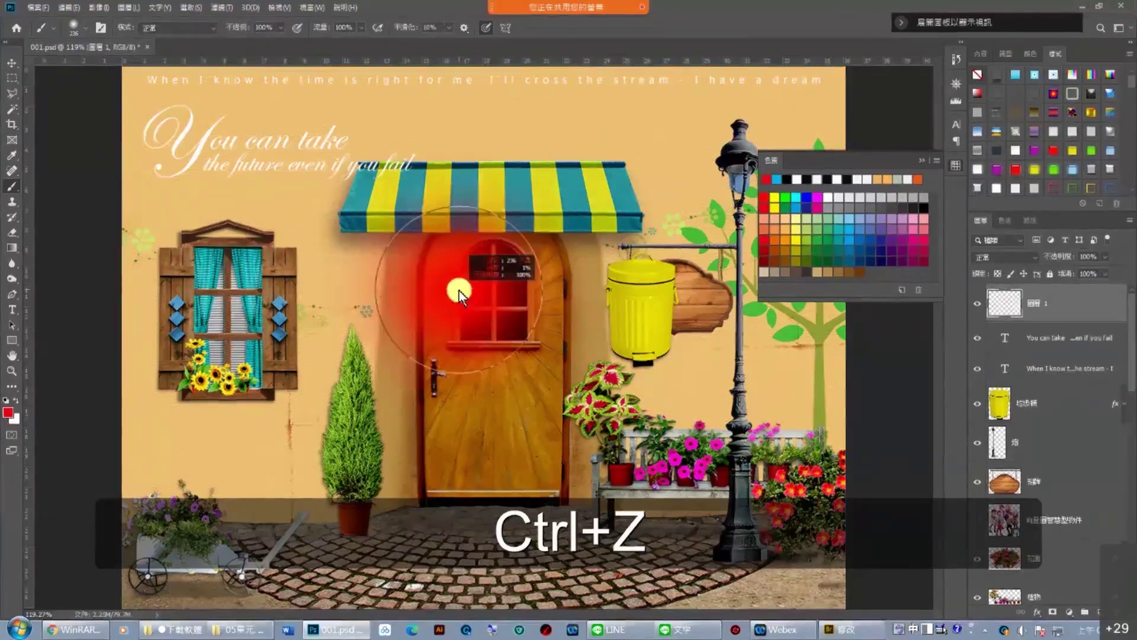
{"action": "key", "text": "ctrl+z"}
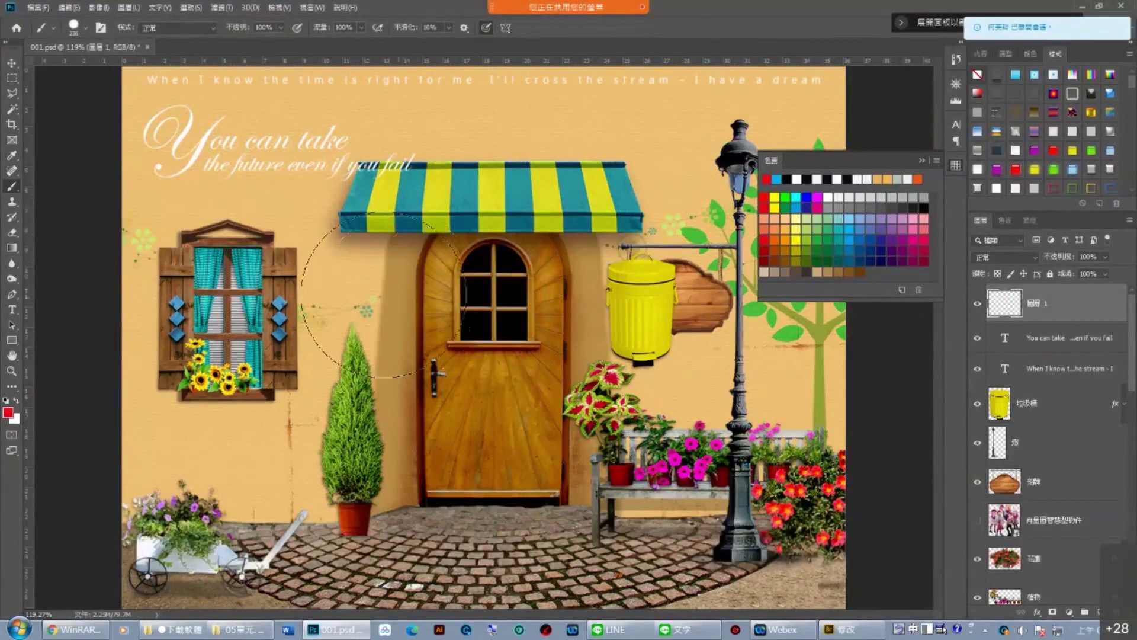
{"action": "left_click", "coordinate": [401, 252]}
{"action": "left_click_drag", "start_coordinate": [409, 242], "coordinate": [441, 234]}
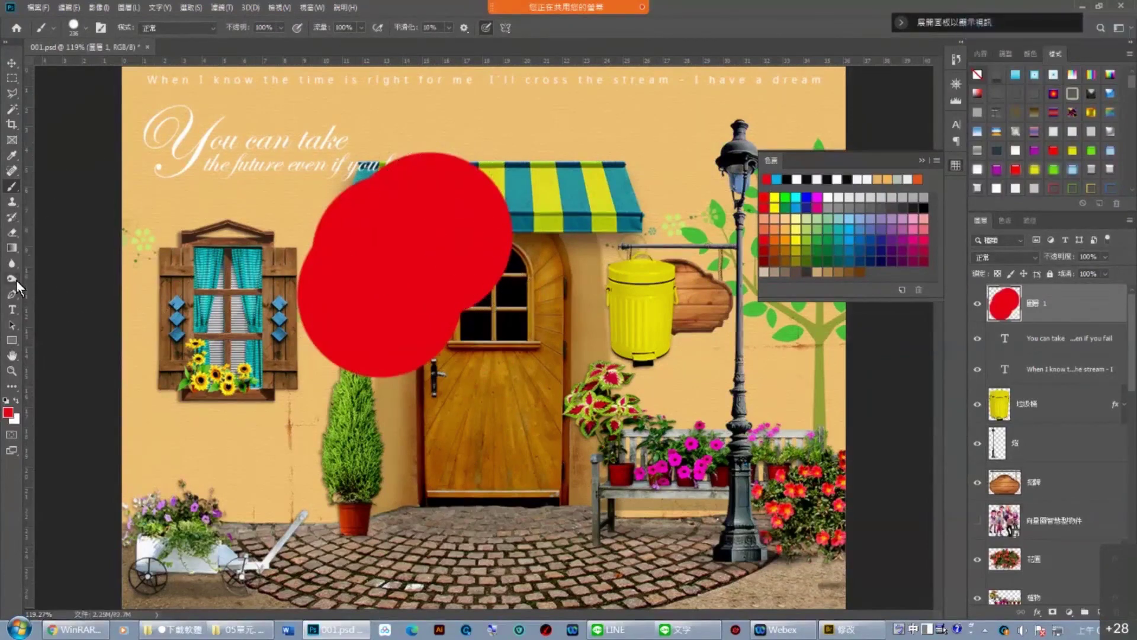
Select the Custom Shape Tool from the toolbar's shape tool group.
{"action": "left_click", "coordinate": [16, 342]}
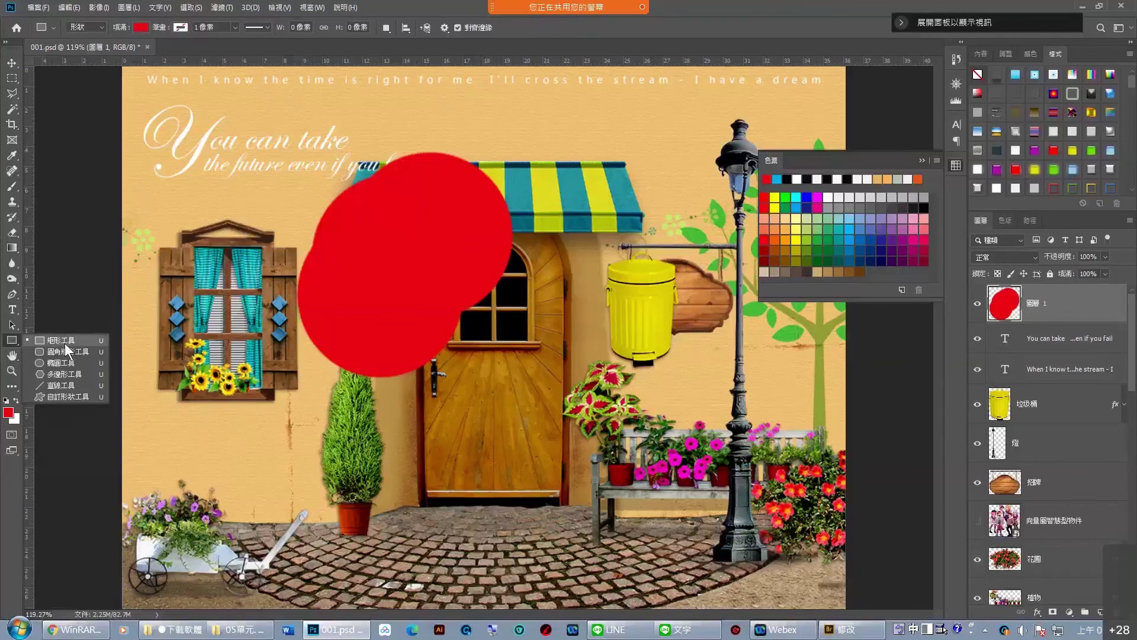
{"action": "left_click", "coordinate": [14, 342]}
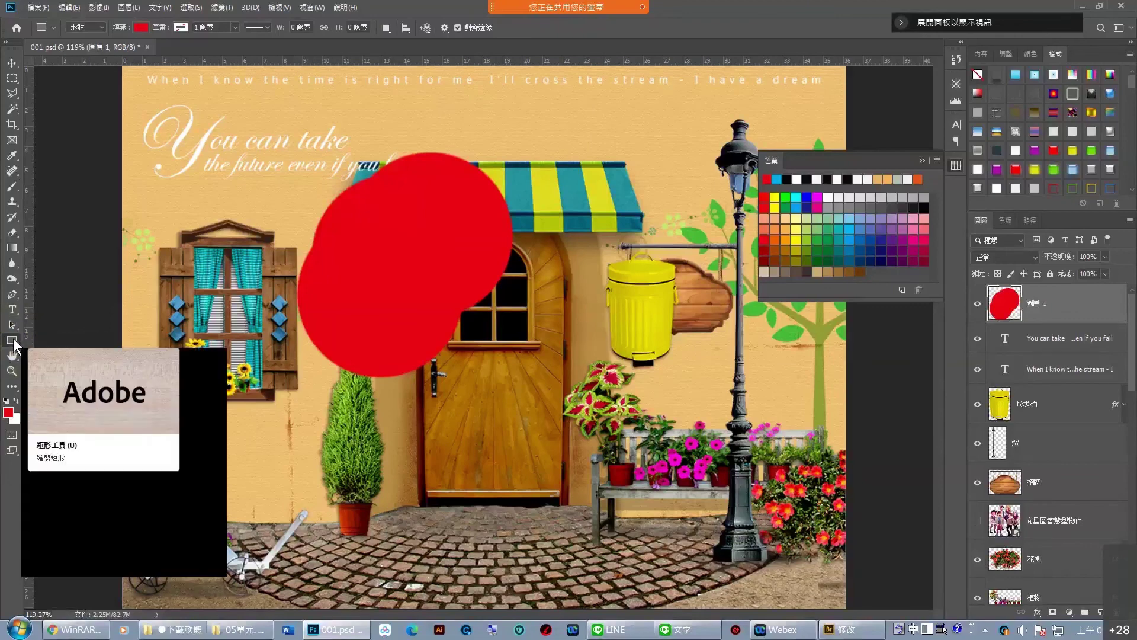
{"action": "right_click", "coordinate": [13, 345]}
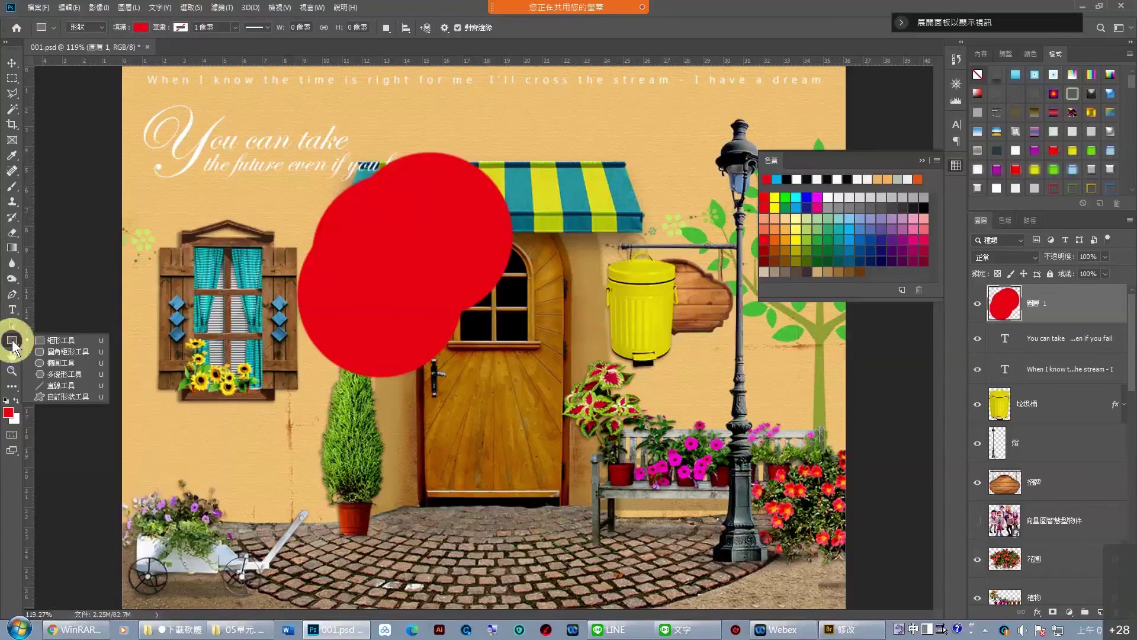
{"action": "left_click", "coordinate": [13, 345]}
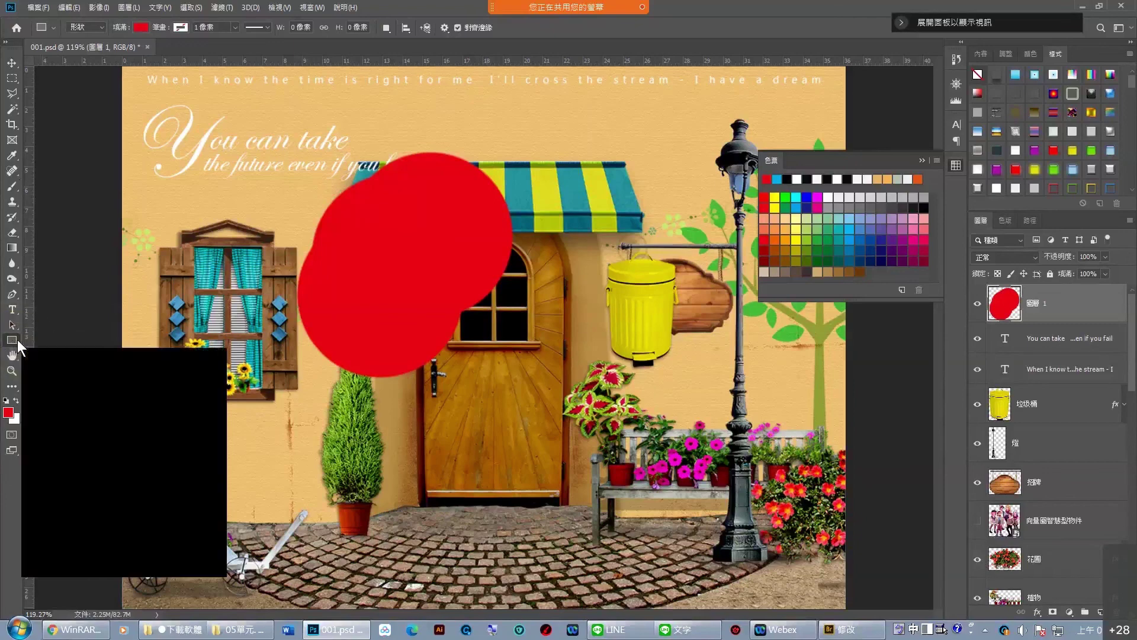
{"action": "left_click", "coordinate": [18, 343]}
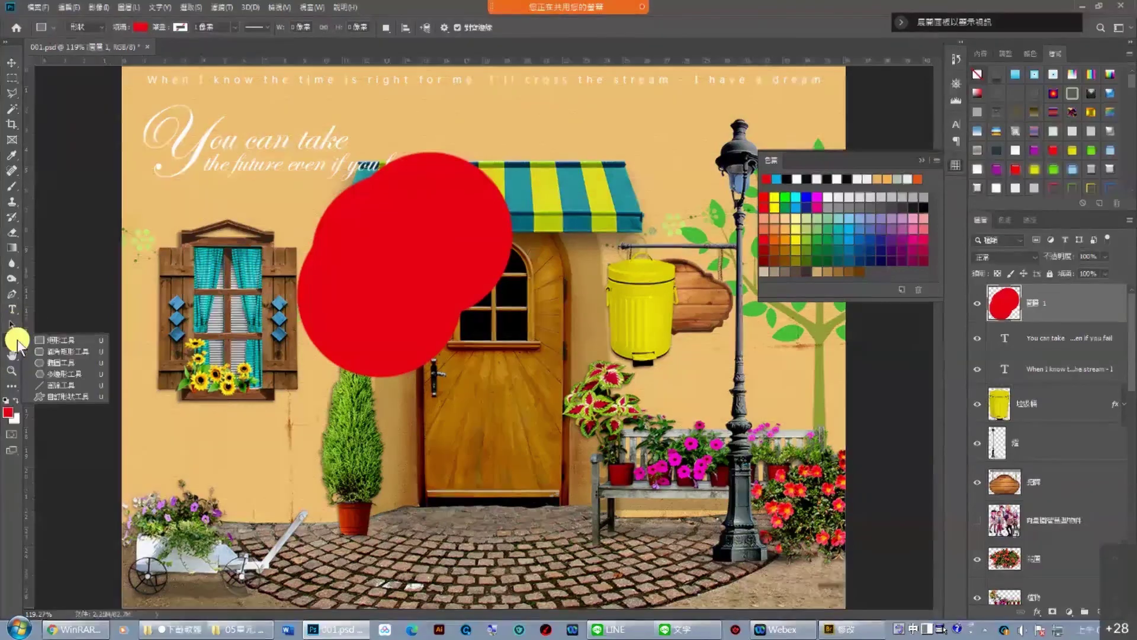
{"action": "left_click", "coordinate": [73, 396]}
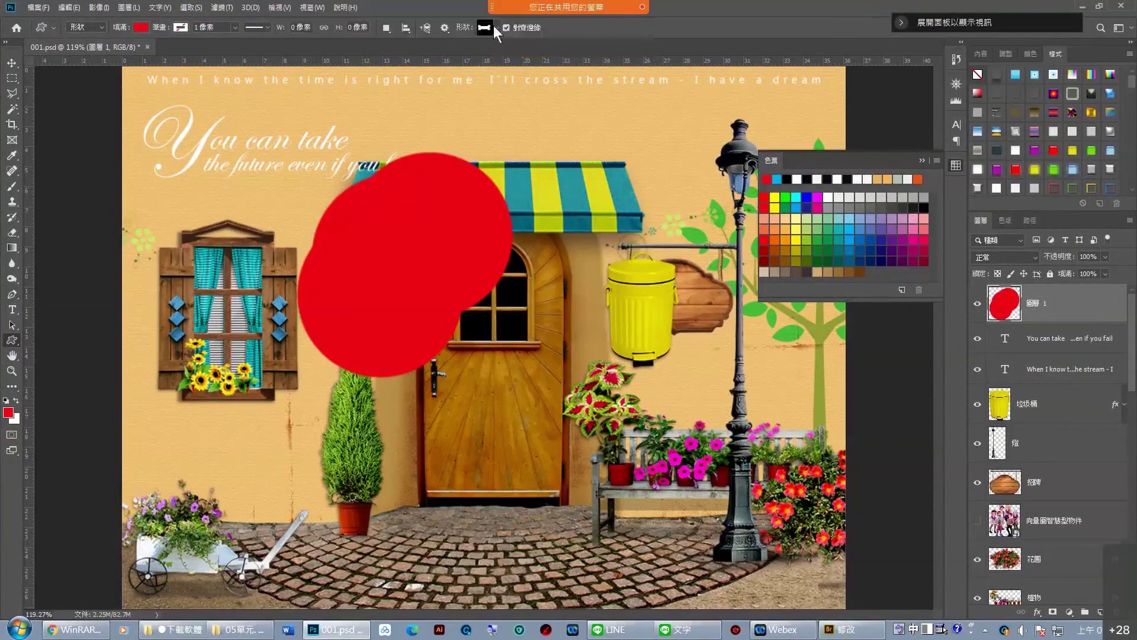
Pick the rabbit preset shape, draw a trial red rabbit over the bench, then delete it.
{"action": "left_click", "coordinate": [496, 27]}
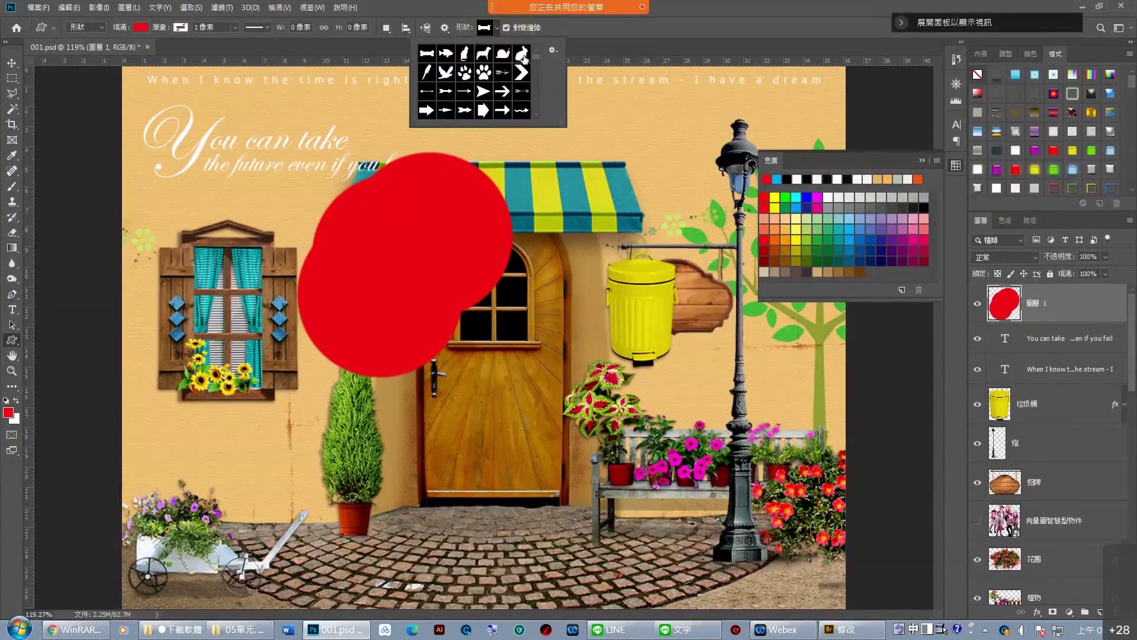
{"action": "left_click", "coordinate": [522, 54]}
{"action": "left_click_drag", "start_coordinate": [501, 335], "coordinate": [714, 578]}
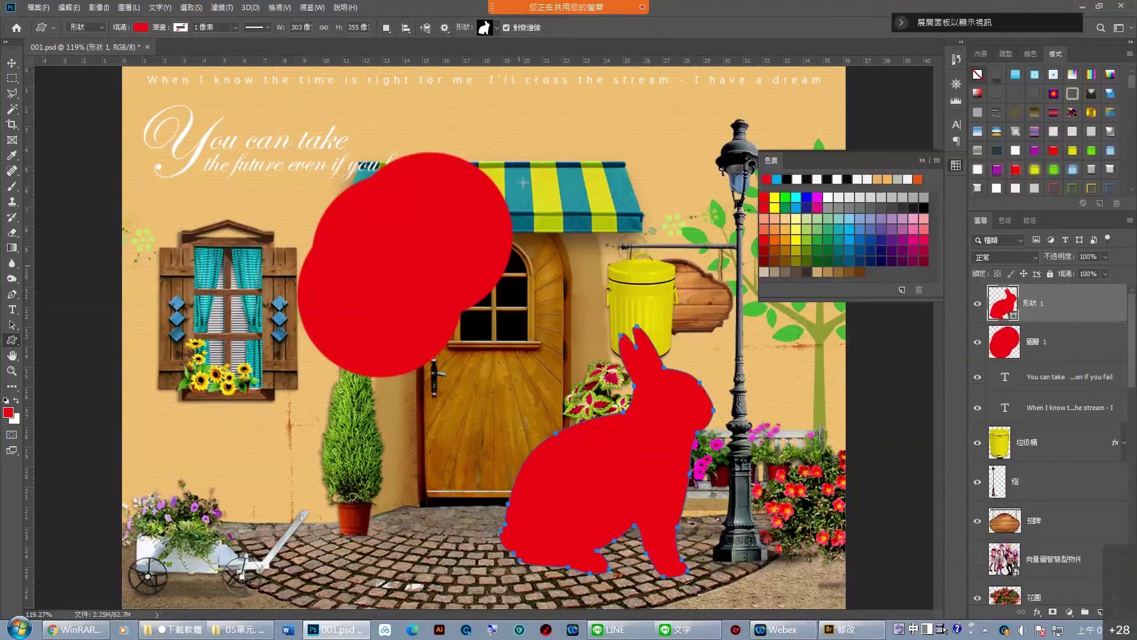
{"action": "mouse_move", "coordinate": [375, 19]}
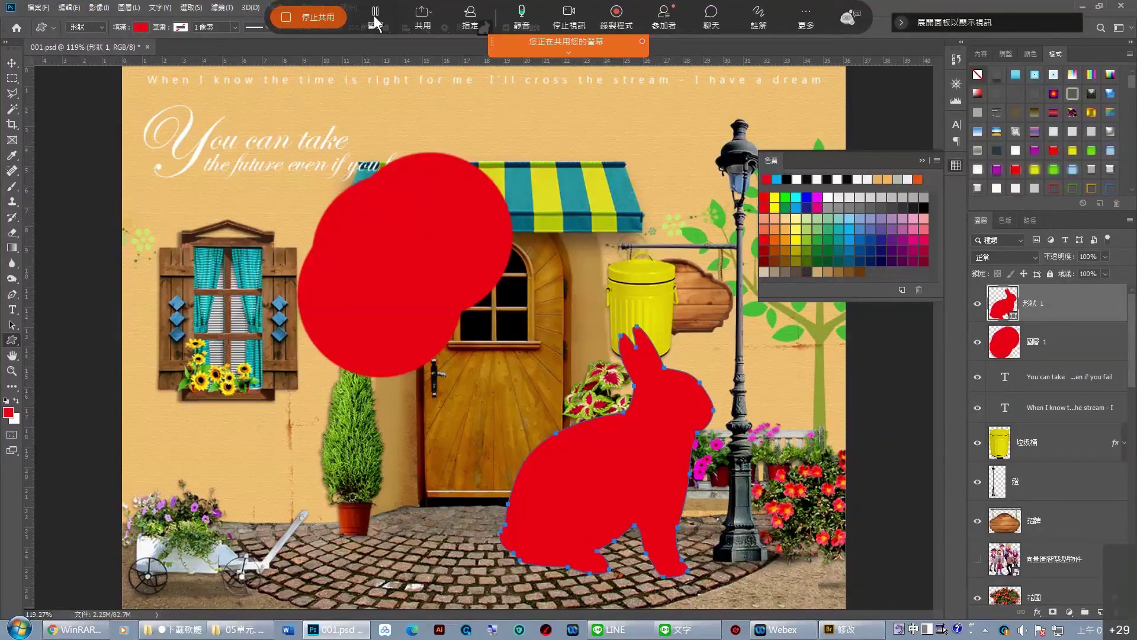
{"action": "key", "text": "shift"}
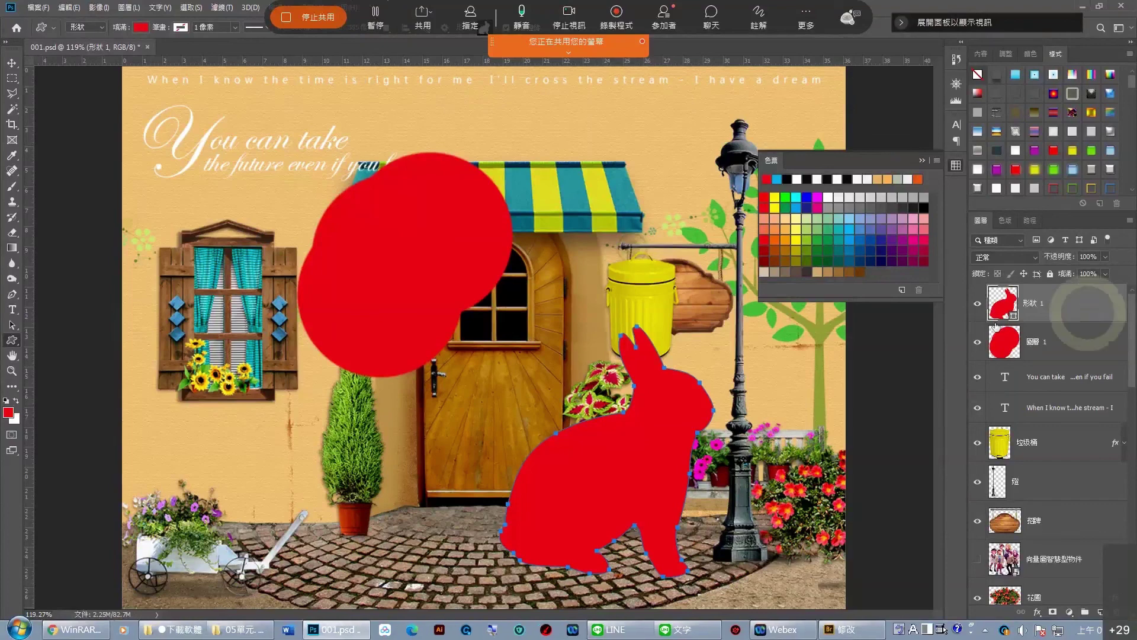
{"action": "key", "text": "Delete"}
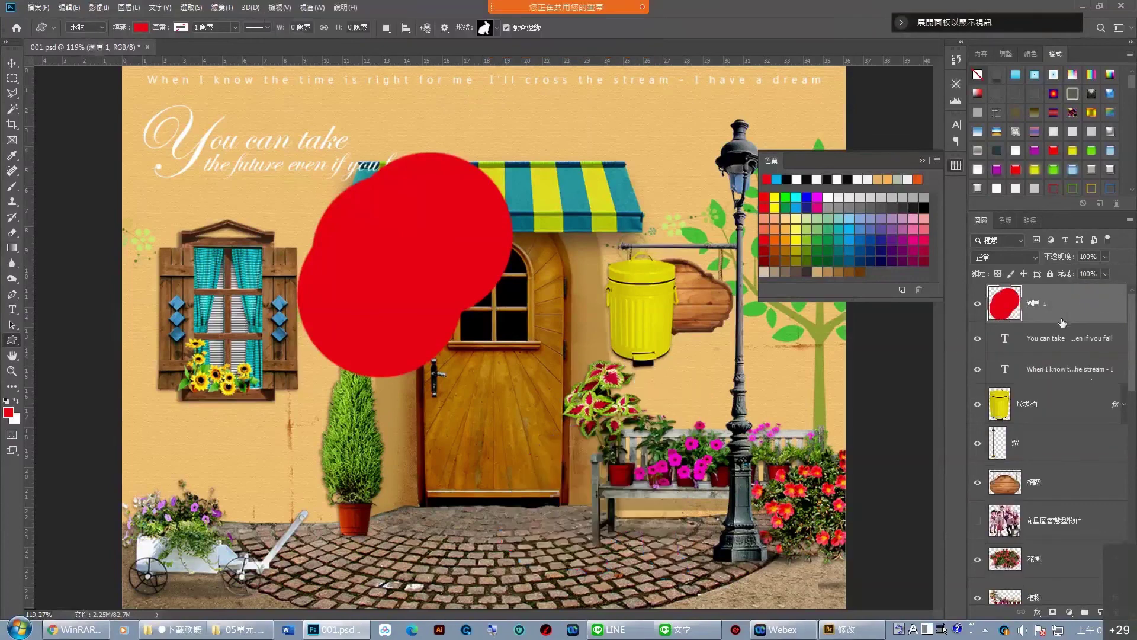
Reselect the Custom Shape Tool from the toolbar's shape tool group.
{"action": "left_click", "coordinate": [11, 346]}
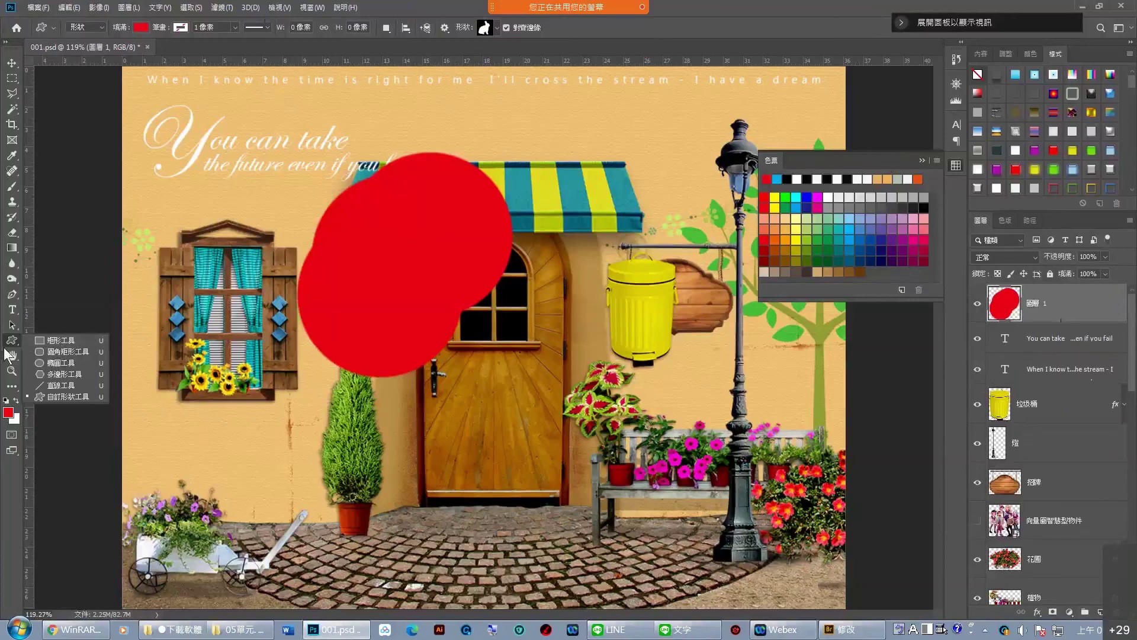
{"action": "left_click", "coordinate": [10, 342]}
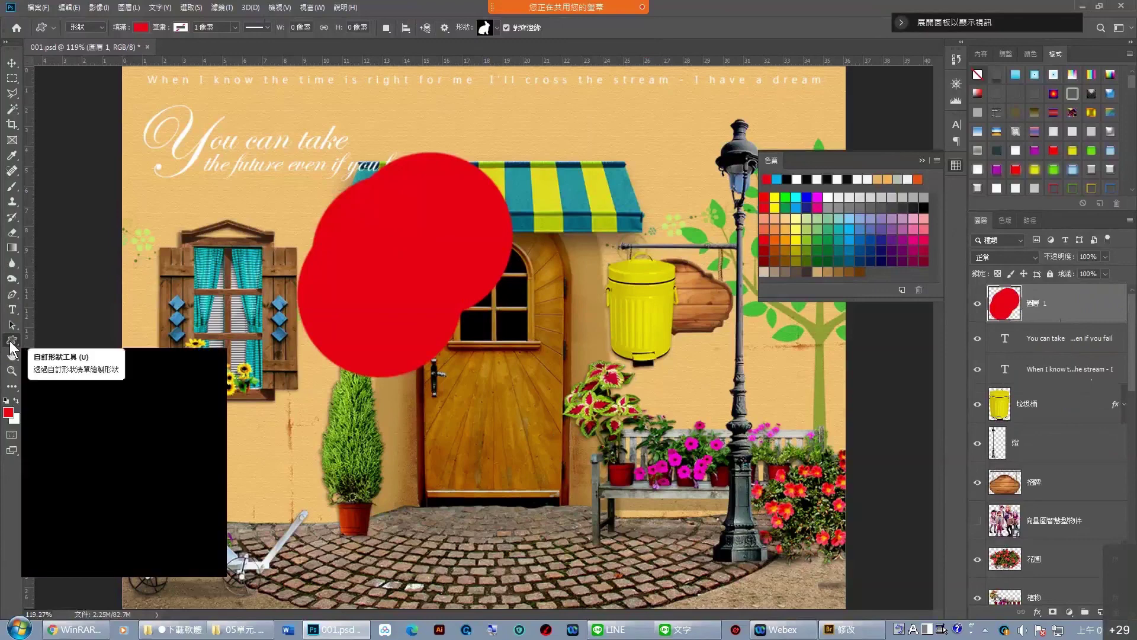
{"action": "right_click", "coordinate": [10, 343]}
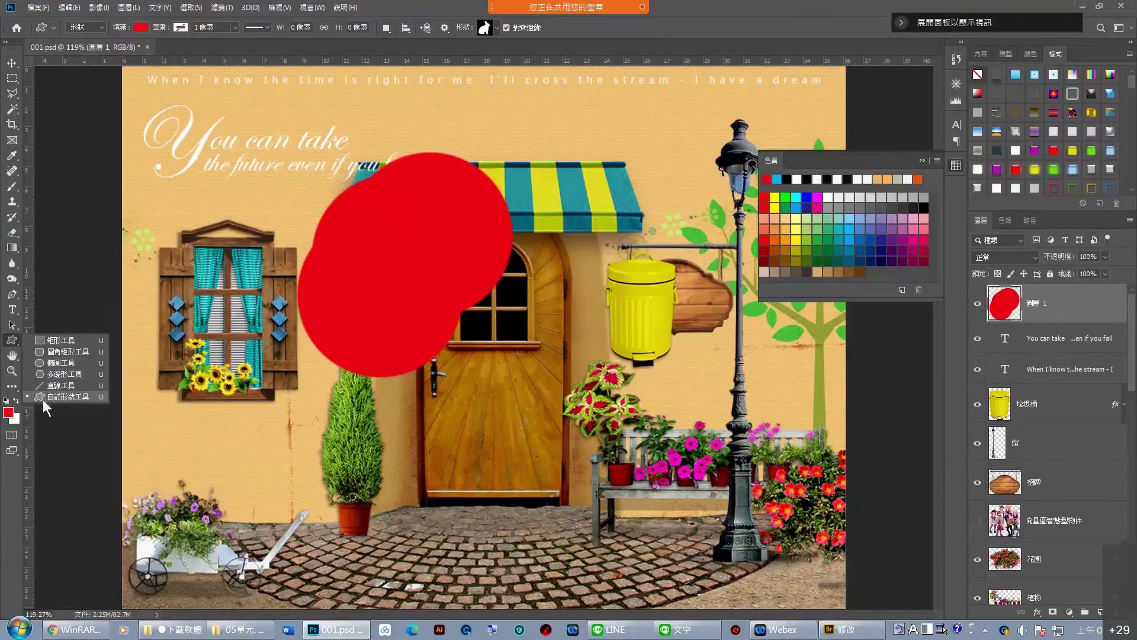
{"action": "left_click", "coordinate": [83, 396]}
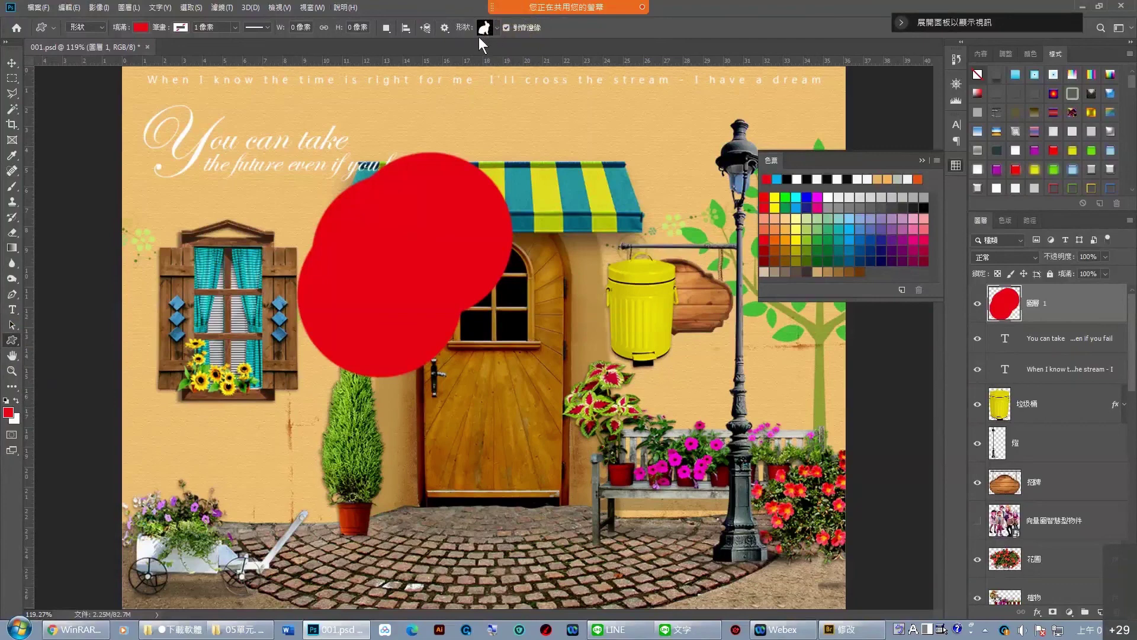
Enlarge the shape picker, try the butterfly, then choose the spade as the preset shape.
{"action": "left_click", "coordinate": [497, 28]}
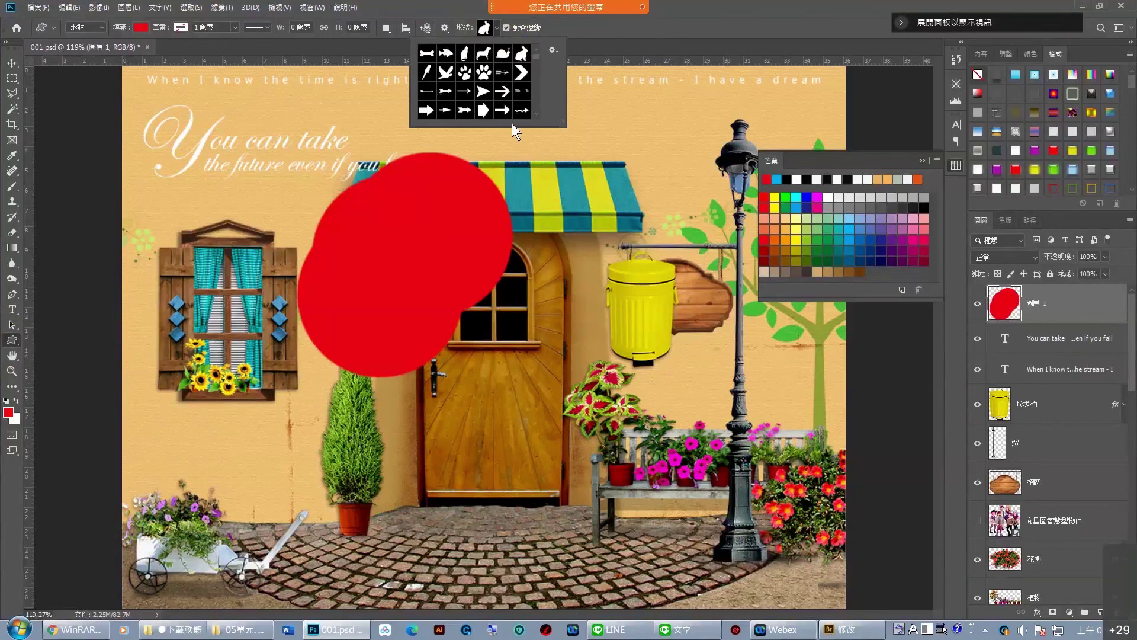
{"action": "left_click_drag", "start_coordinate": [562, 123], "coordinate": [701, 348]}
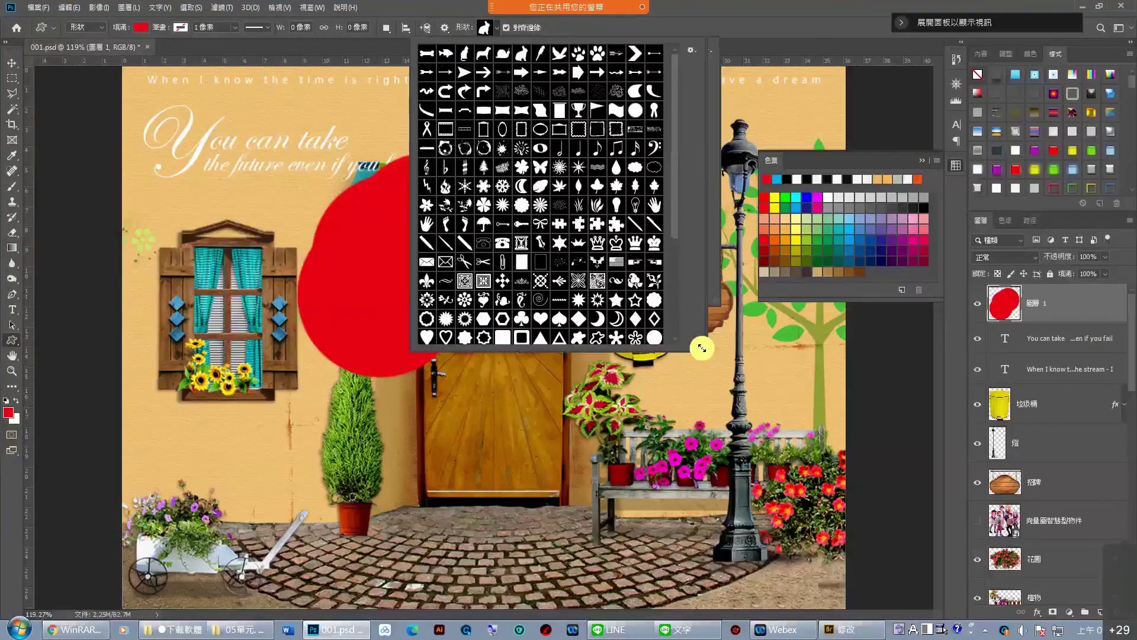
{"action": "left_click", "coordinate": [692, 50]}
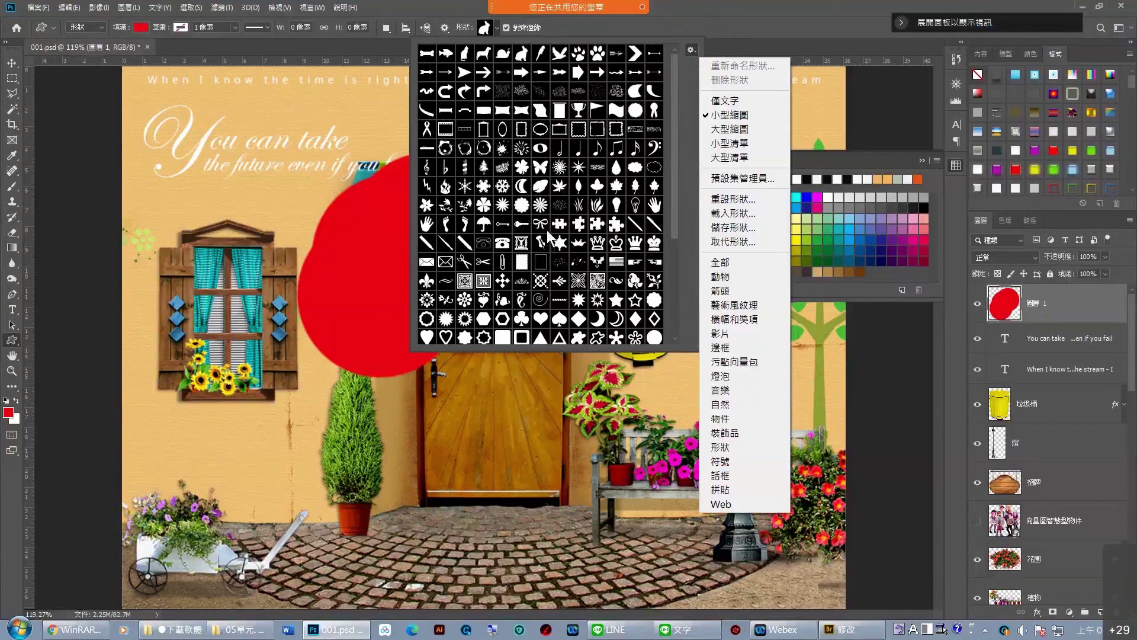
{"action": "left_click", "coordinate": [536, 169]}
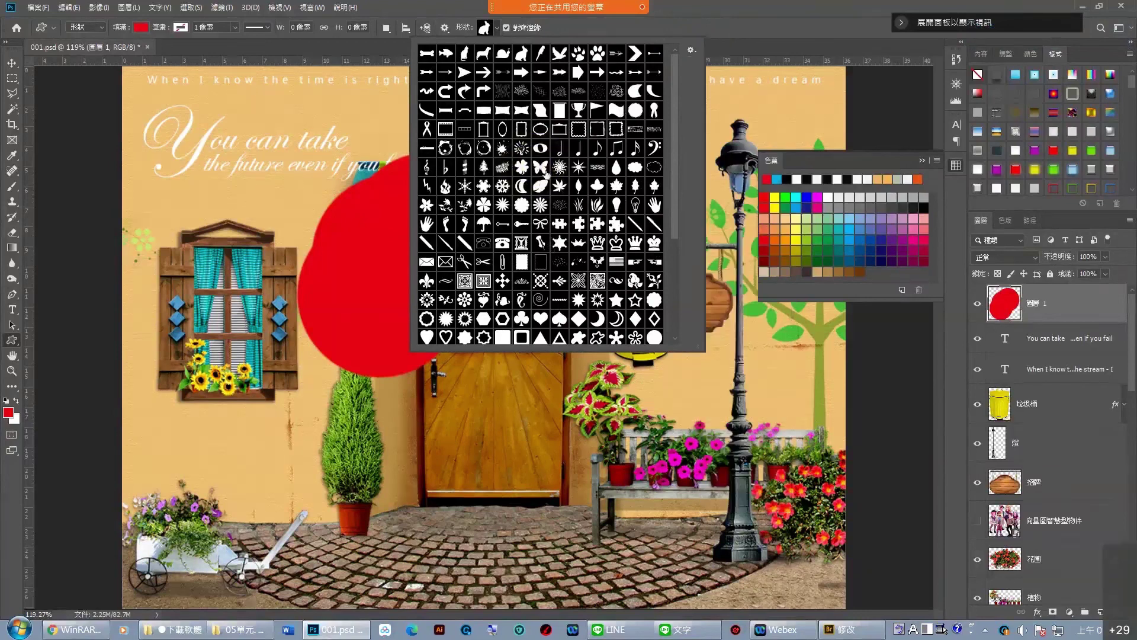
{"action": "left_click", "coordinate": [541, 169]}
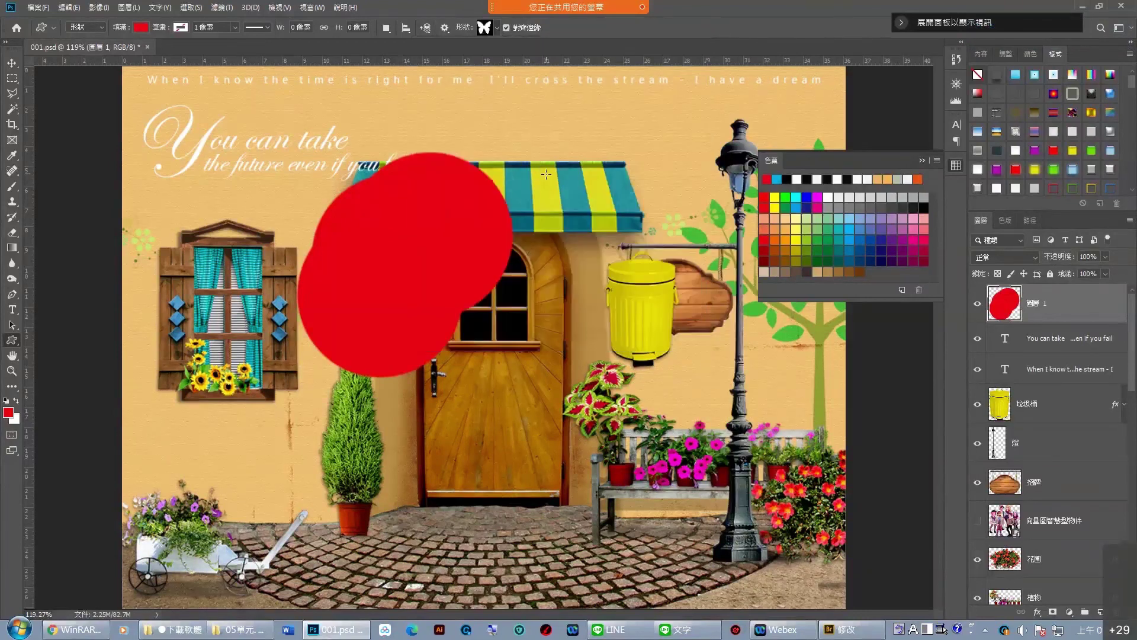
{"action": "left_click", "coordinate": [487, 27]}
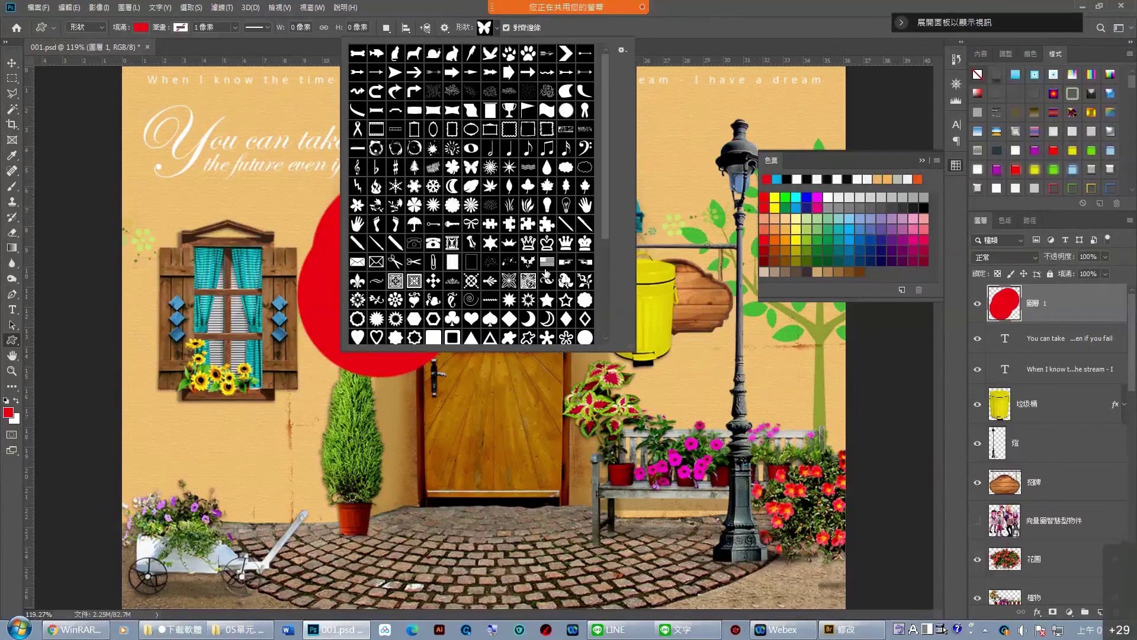
{"action": "left_click", "coordinate": [493, 323]}
{"action": "left_click", "coordinate": [492, 323]}
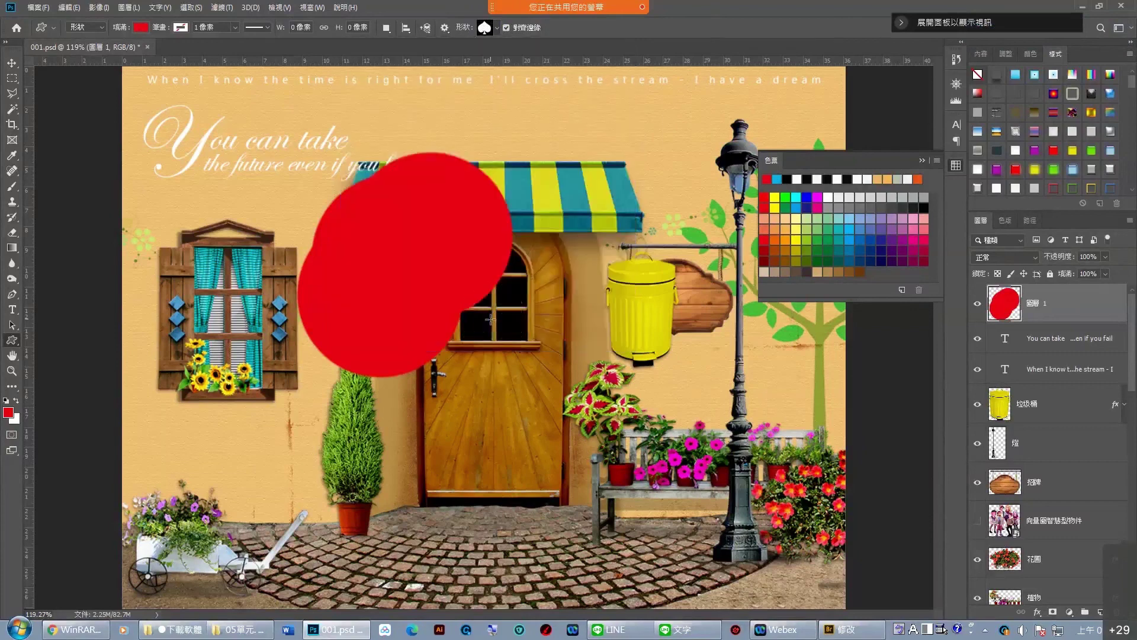
{"action": "left_click", "coordinate": [527, 239]}
{"action": "mouse_move", "coordinate": [528, 240]}
{"action": "left_mouse_down"}
{"action": "mouse_move", "coordinate": [783, 538]}
{"action": "mouse_move", "coordinate": [811, 516]}
{"action": "mouse_move", "coordinate": [627, 351]}
{"action": "mouse_move", "coordinate": [736, 533]}
{"action": "mouse_move", "coordinate": [784, 533]}
{"action": "left_mouse_up"}
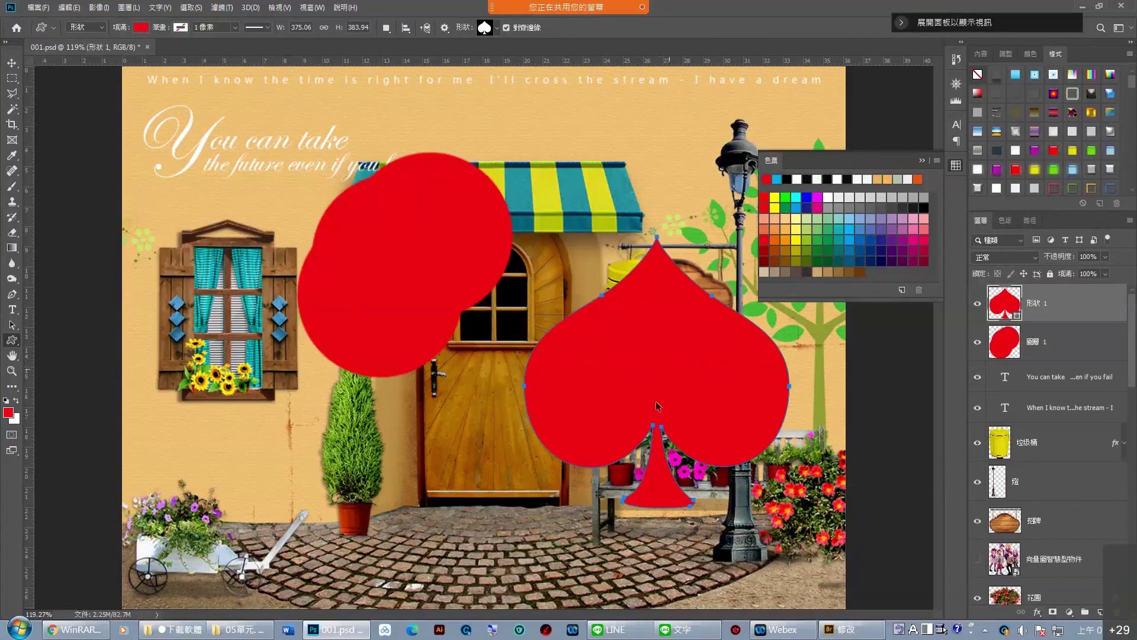
{"action": "key", "text": "ctrl+z"}
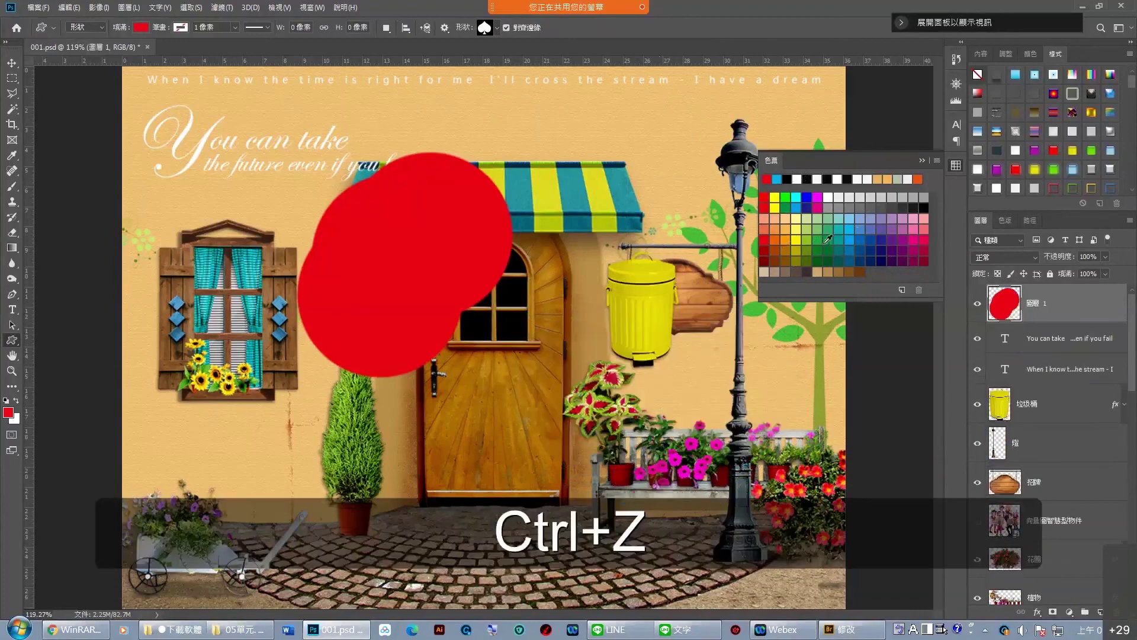
{"action": "left_click", "coordinate": [825, 241]}
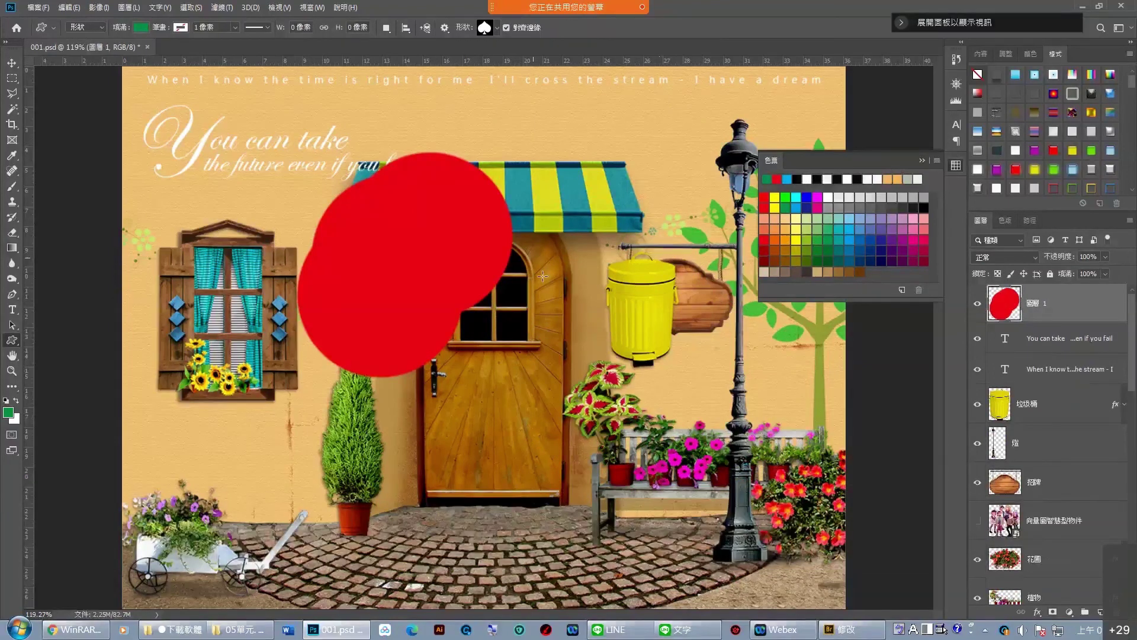
{"action": "left_click_drag", "start_coordinate": [533, 259], "coordinate": [810, 540]}
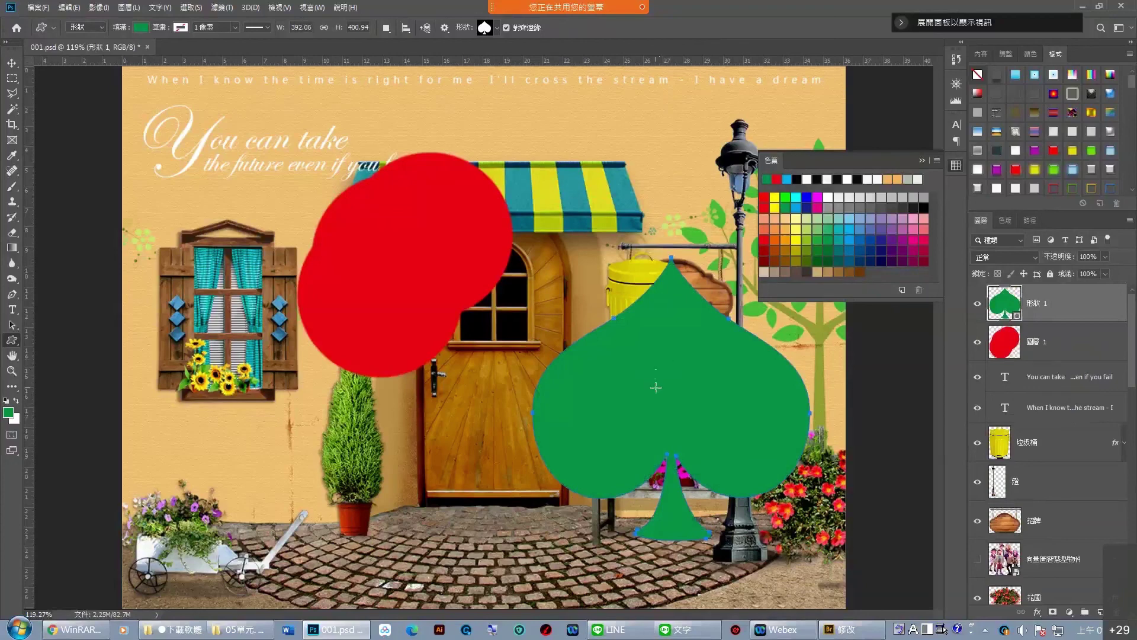
Change the spade's fill from green to dark magenta, after briefly trying cyan.
{"action": "left_click", "coordinate": [142, 27]}
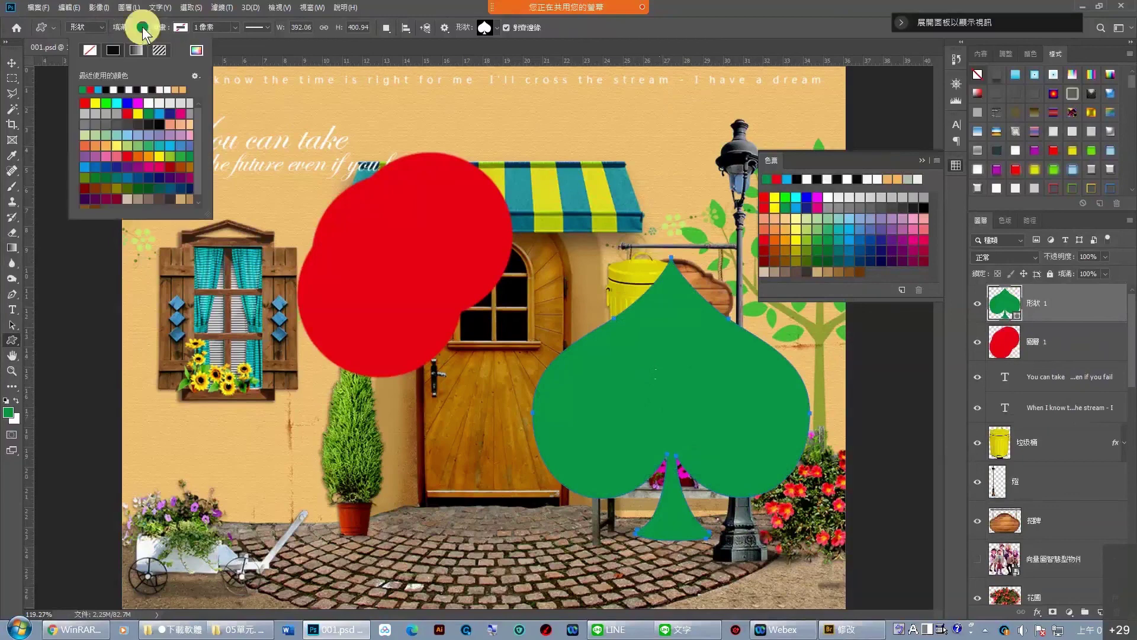
{"action": "left_click", "coordinate": [169, 145]}
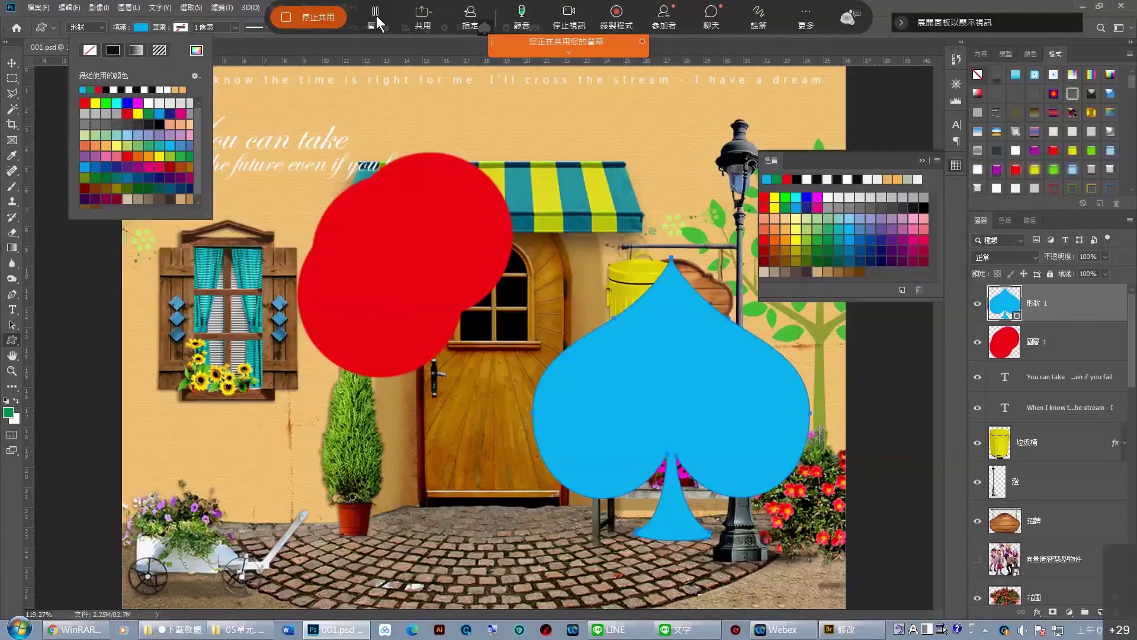
{"action": "key", "text": "Escape"}
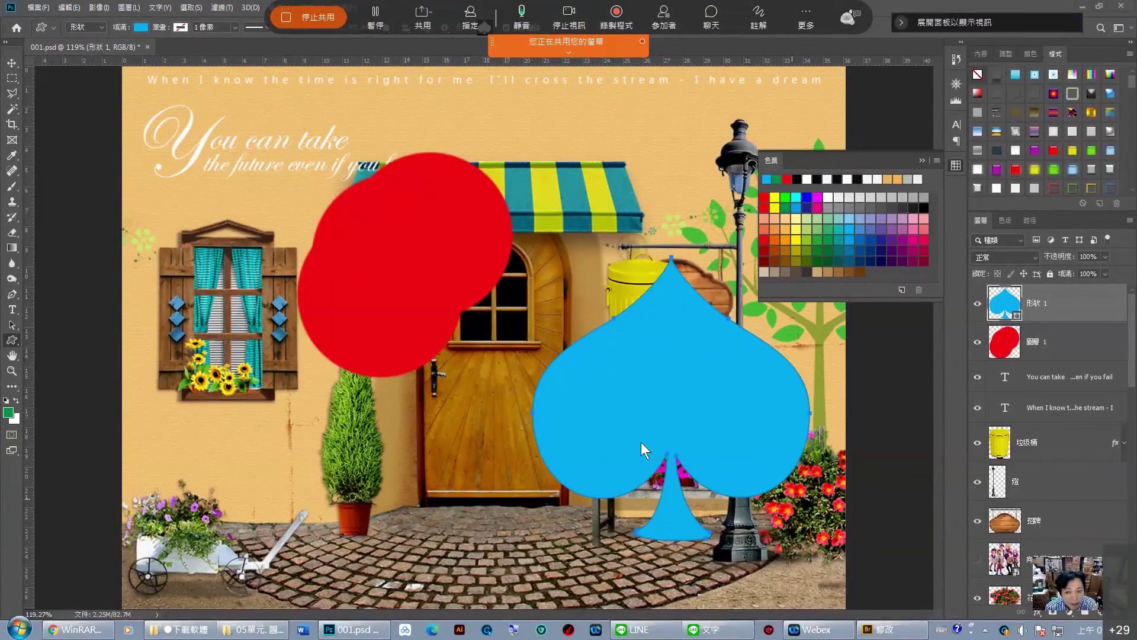
{"action": "left_click", "coordinate": [126, 34]}
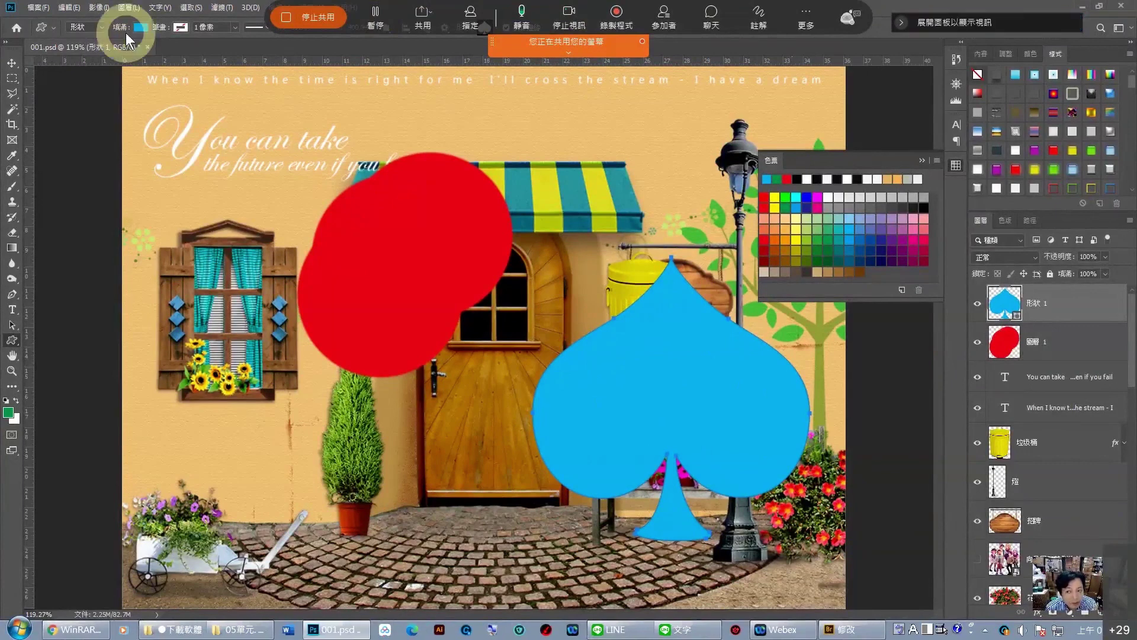
{"action": "left_click", "coordinate": [126, 33]}
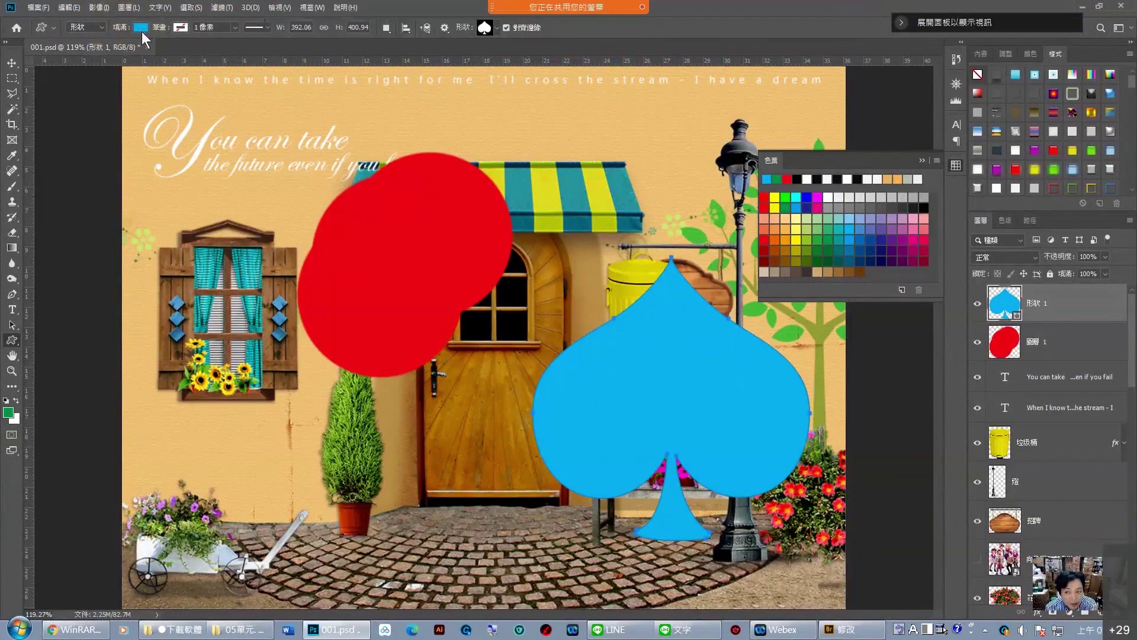
{"action": "left_click", "coordinate": [141, 28]}
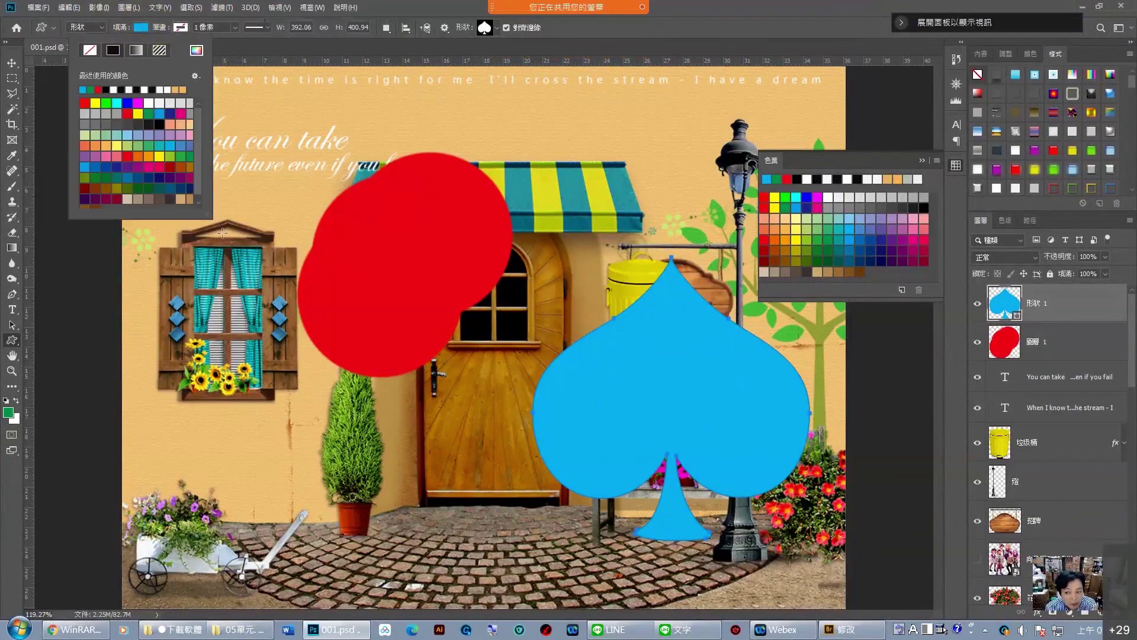
{"action": "left_click_drag", "start_coordinate": [211, 214], "coordinate": [267, 217]}
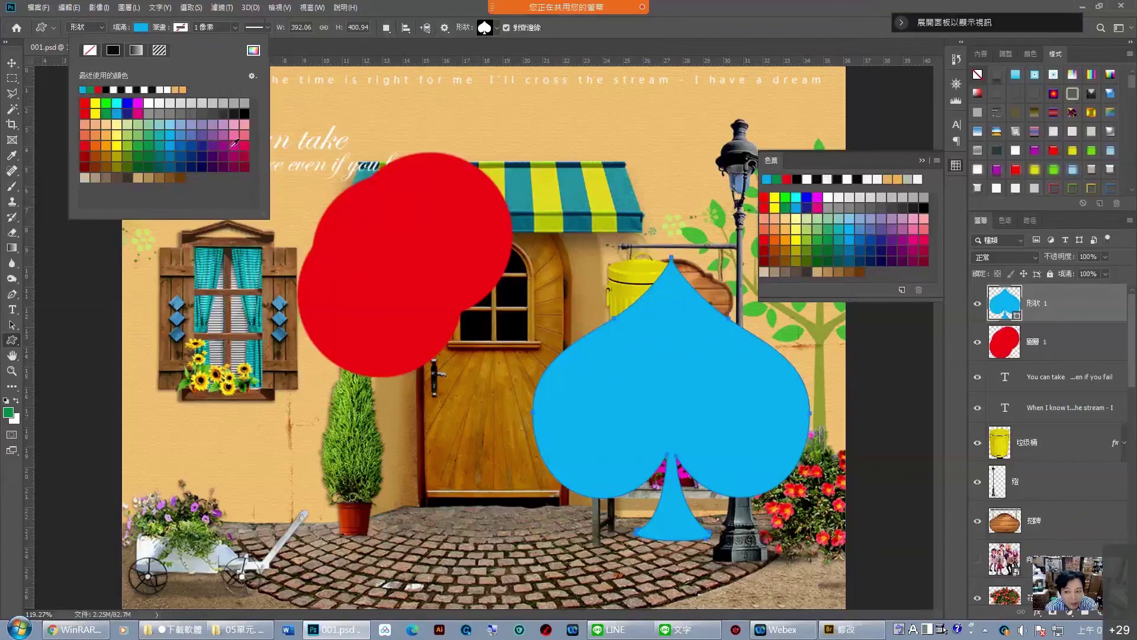
{"action": "left_click", "coordinate": [239, 156]}
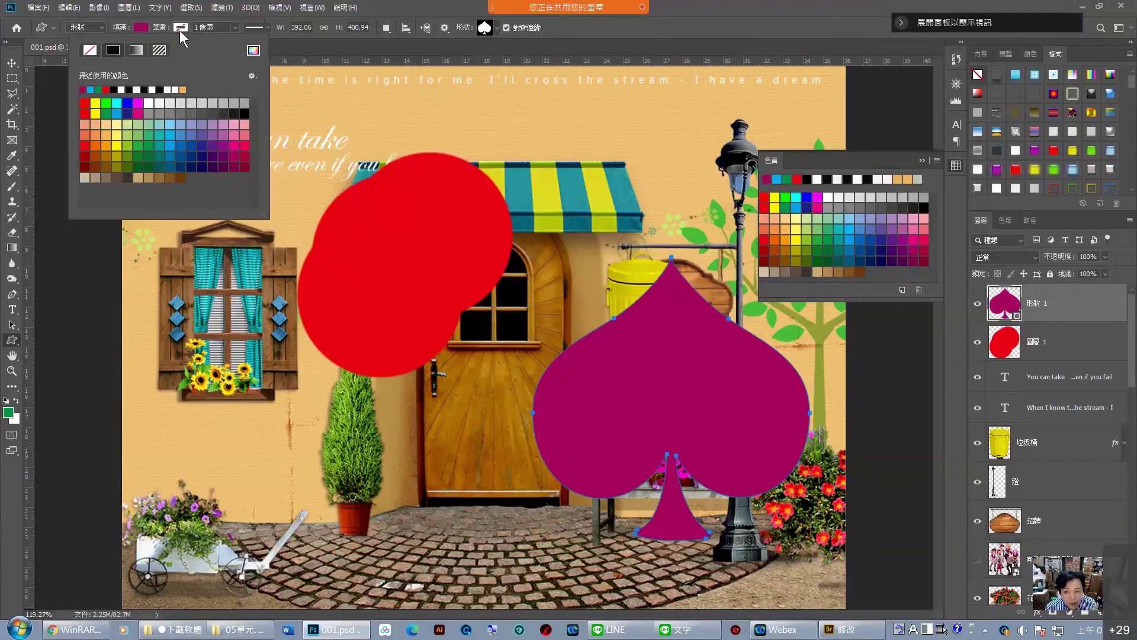
Give the spade a purple outline 12.76 px thick.
{"action": "left_click", "coordinate": [156, 28]}
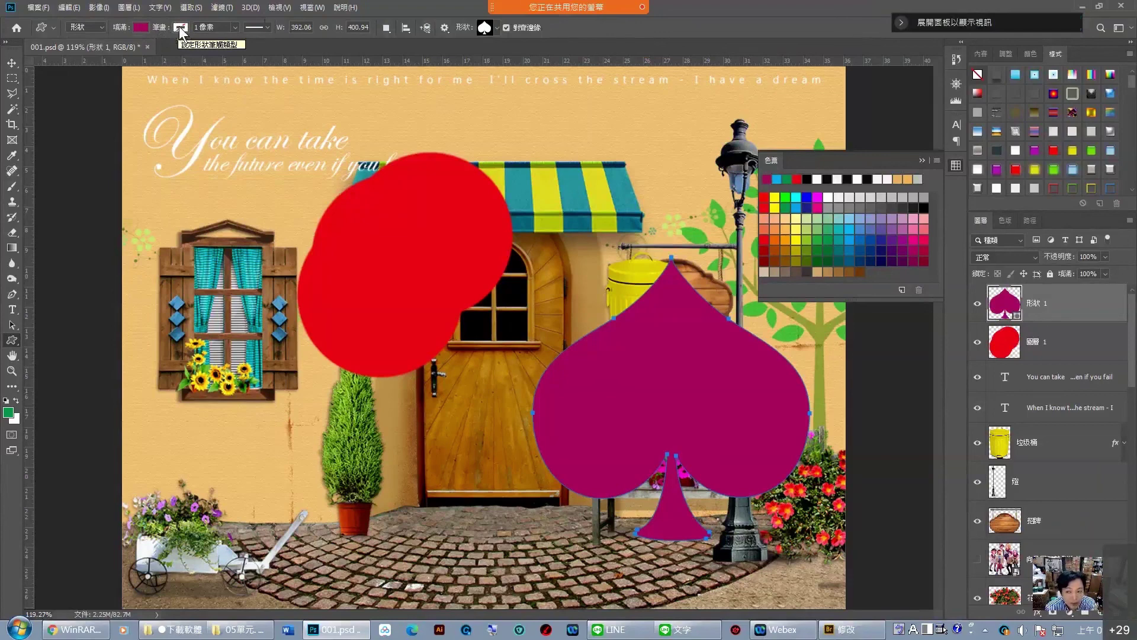
{"action": "left_click", "coordinate": [180, 29]}
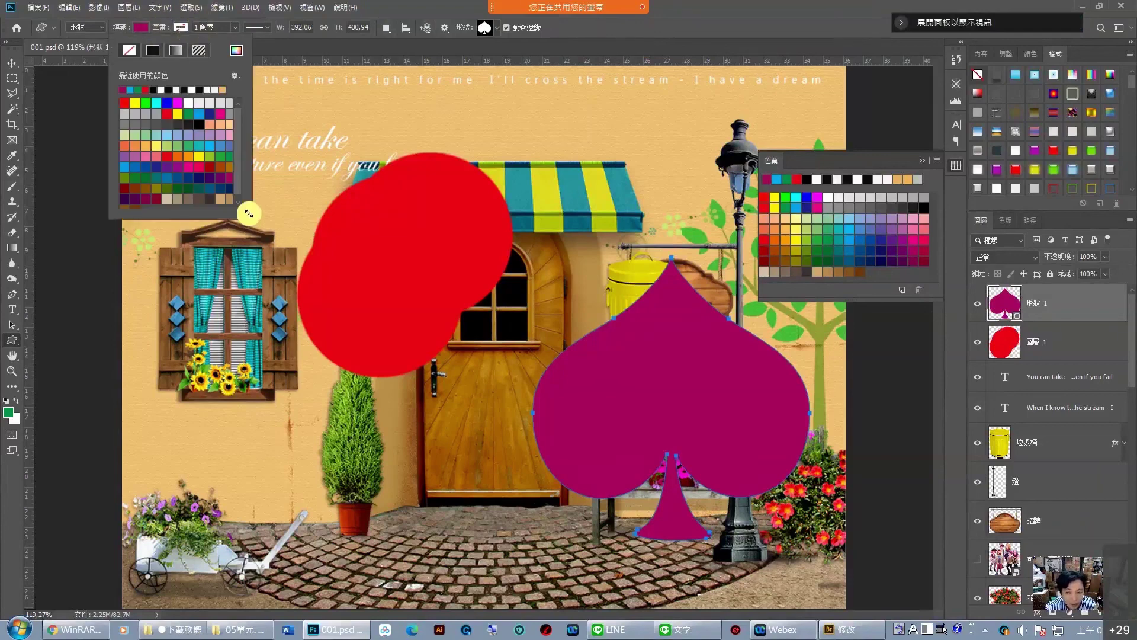
{"action": "left_click_drag", "start_coordinate": [249, 214], "coordinate": [308, 212]}
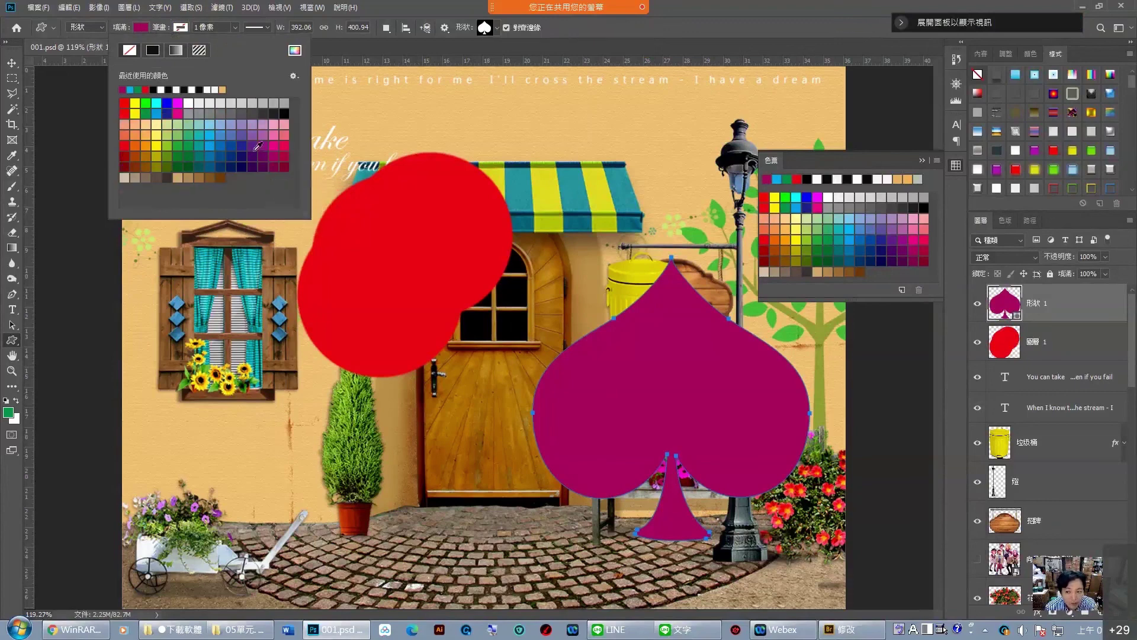
{"action": "left_click", "coordinate": [255, 156]}
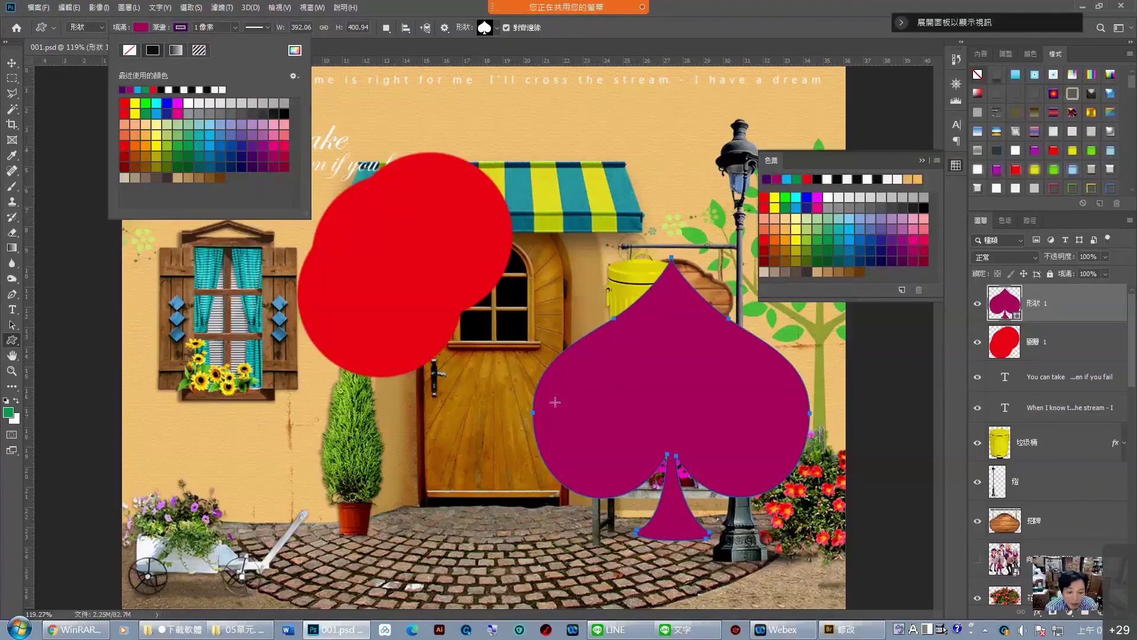
{"action": "left_click", "coordinate": [235, 27]}
{"action": "left_click_drag", "start_coordinate": [239, 41], "coordinate": [246, 42]}
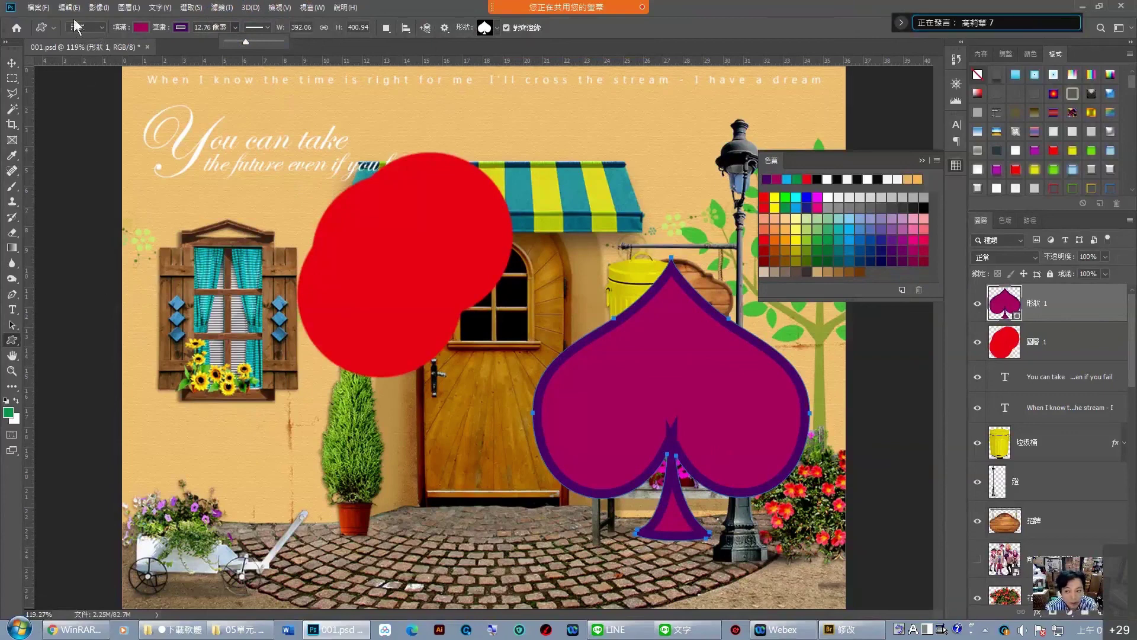
{"action": "left_click", "coordinate": [85, 34]}
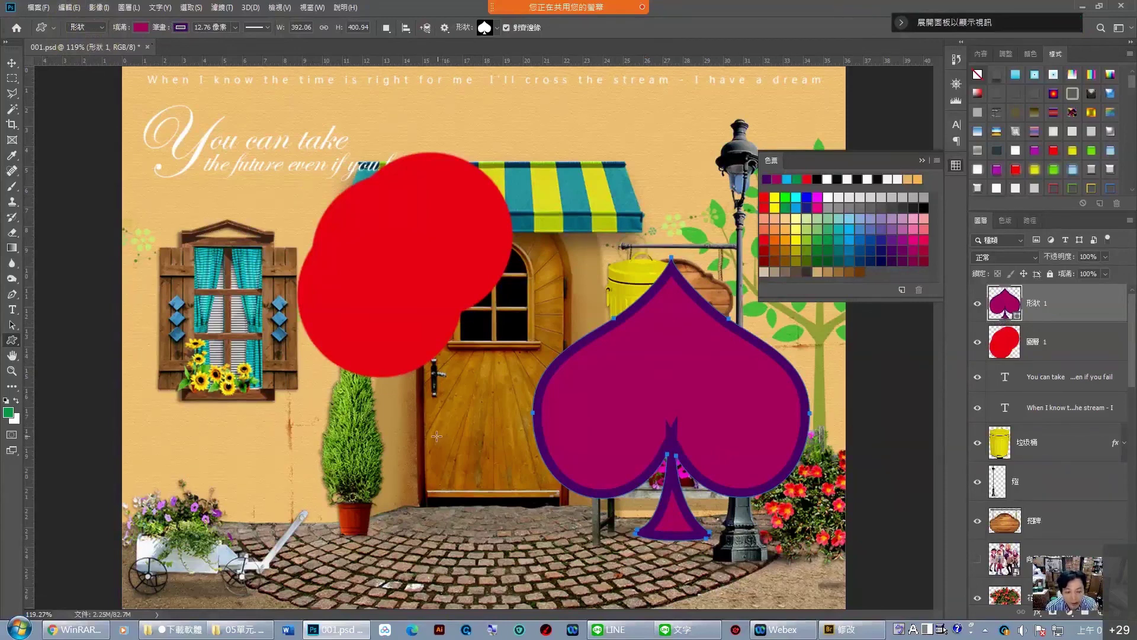
Change the spade's fill colour to pink.
{"action": "left_click", "coordinate": [141, 27]}
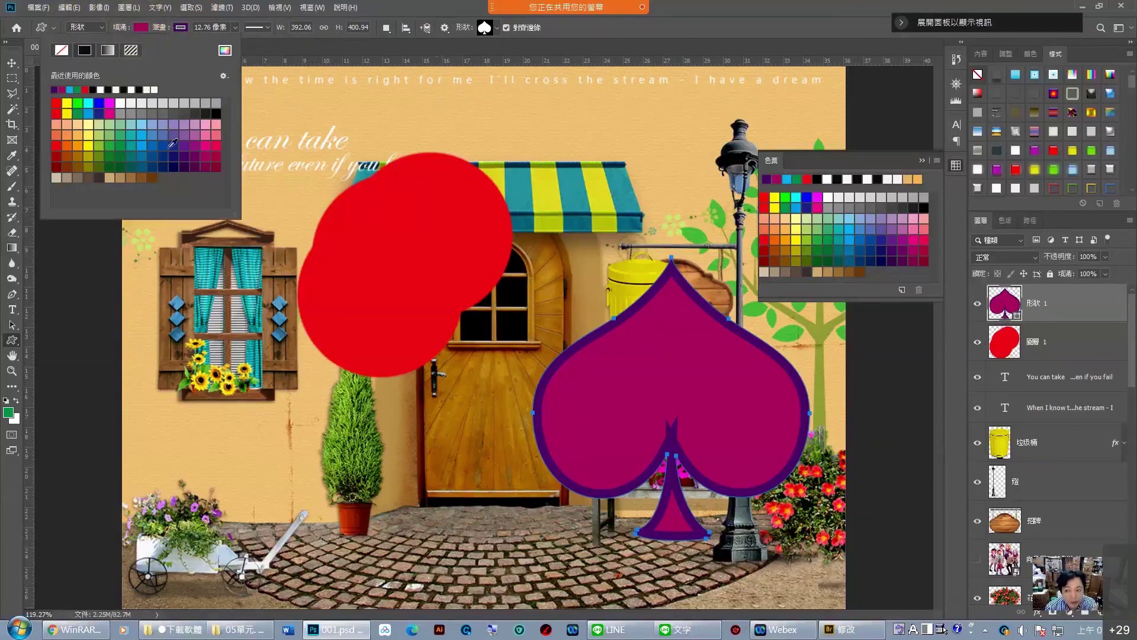
{"action": "left_click", "coordinate": [206, 126]}
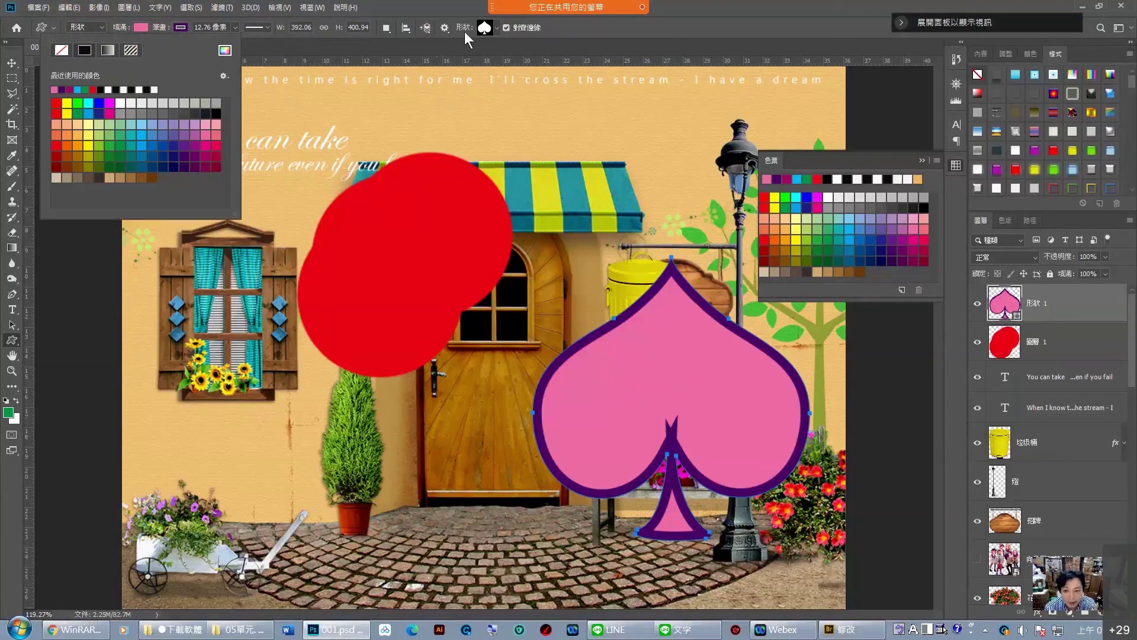
{"action": "mouse_move", "coordinate": [374, 17]}
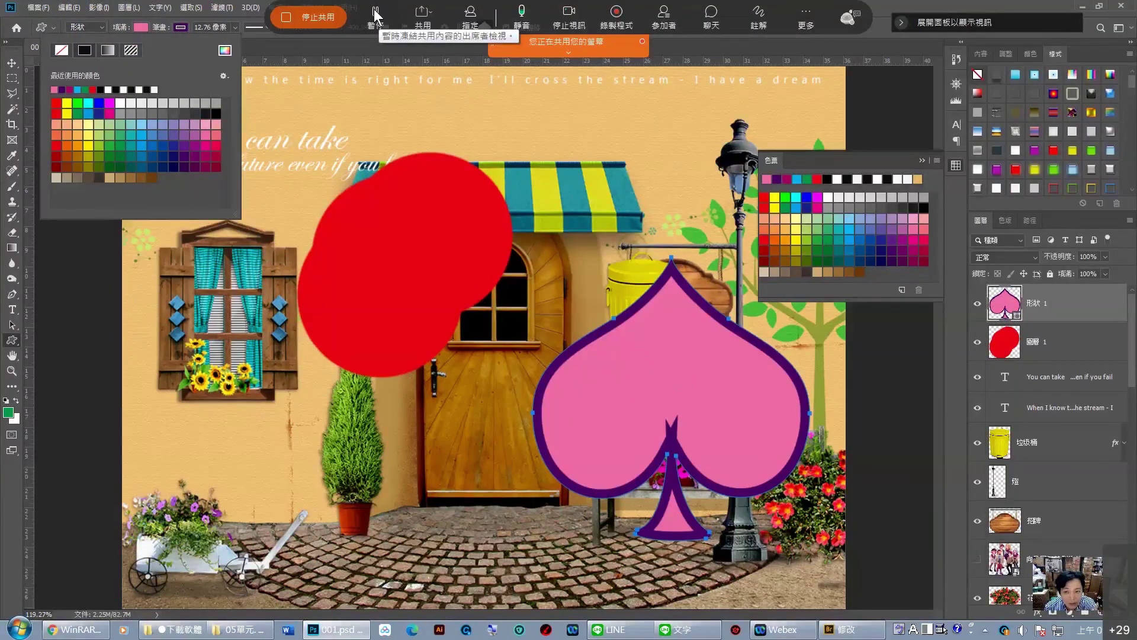
{"action": "key", "text": "Escape"}
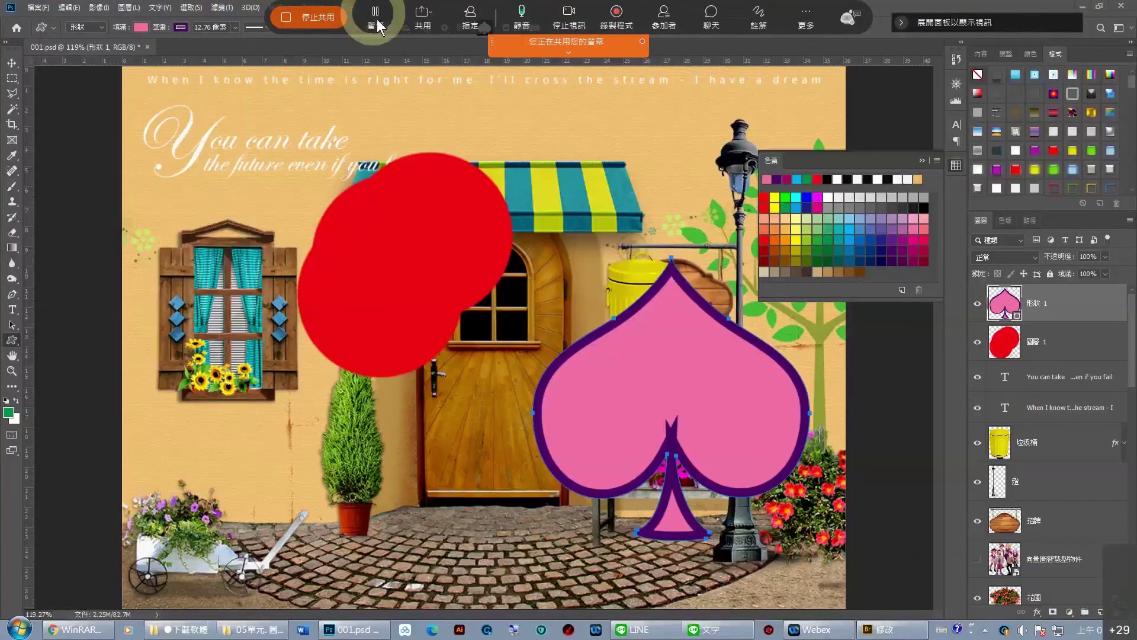
Give 圖層 1's red shapes a drop shadow at 86% opacity and 10 px distance.
{"action": "left_click", "coordinate": [1061, 345]}
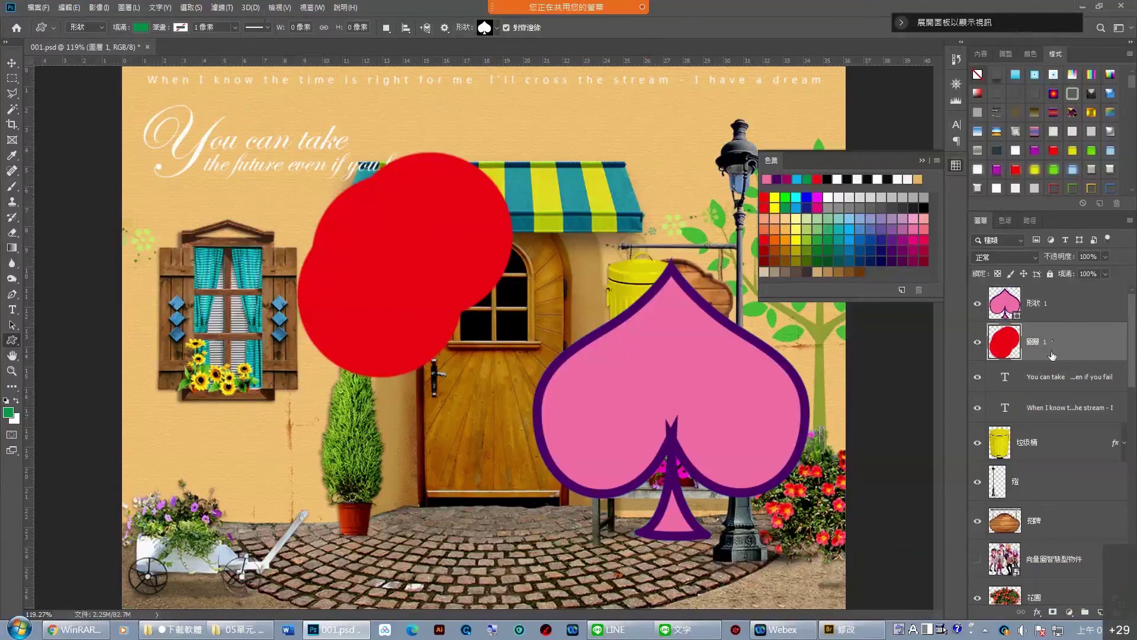
{"action": "left_click", "coordinate": [1038, 613]}
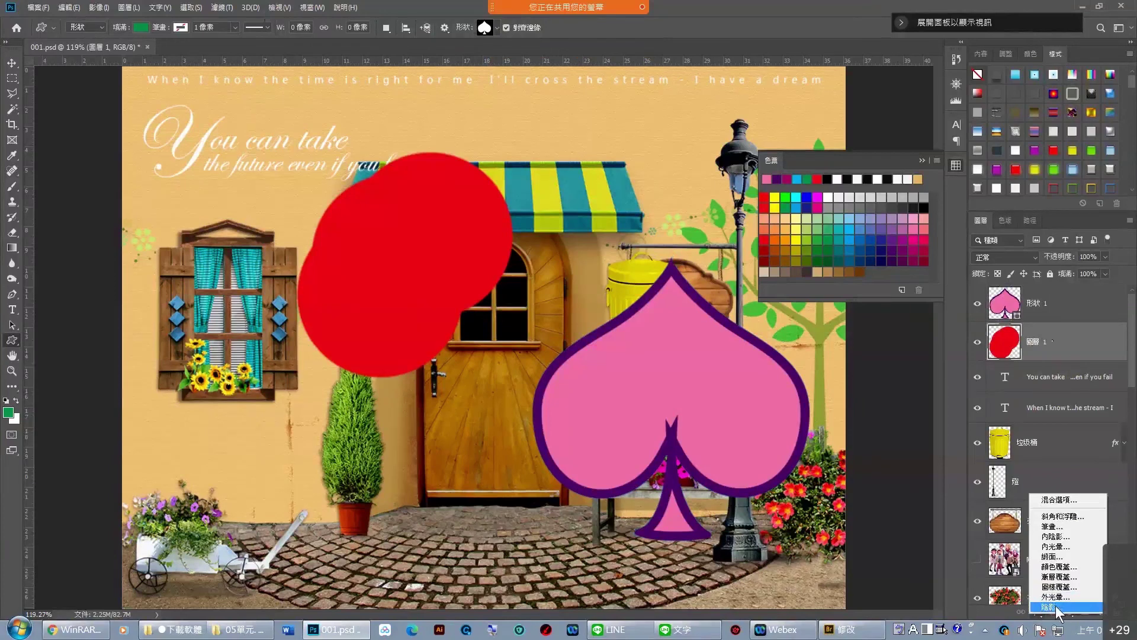
{"action": "left_click", "coordinate": [994, 622]}
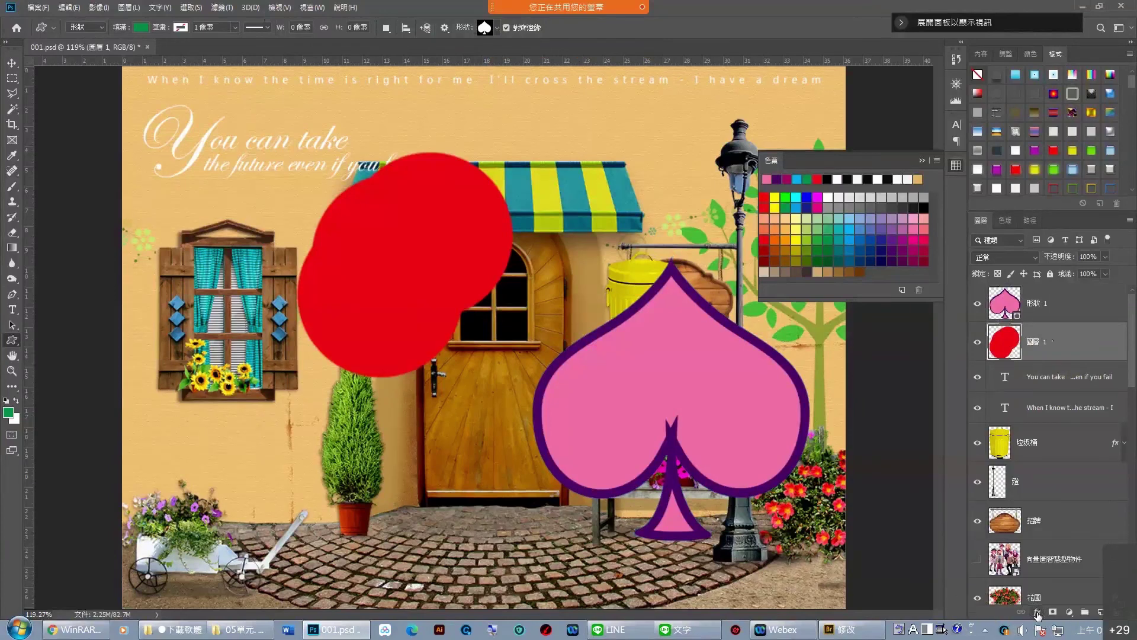
{"action": "left_click", "coordinate": [1037, 614]}
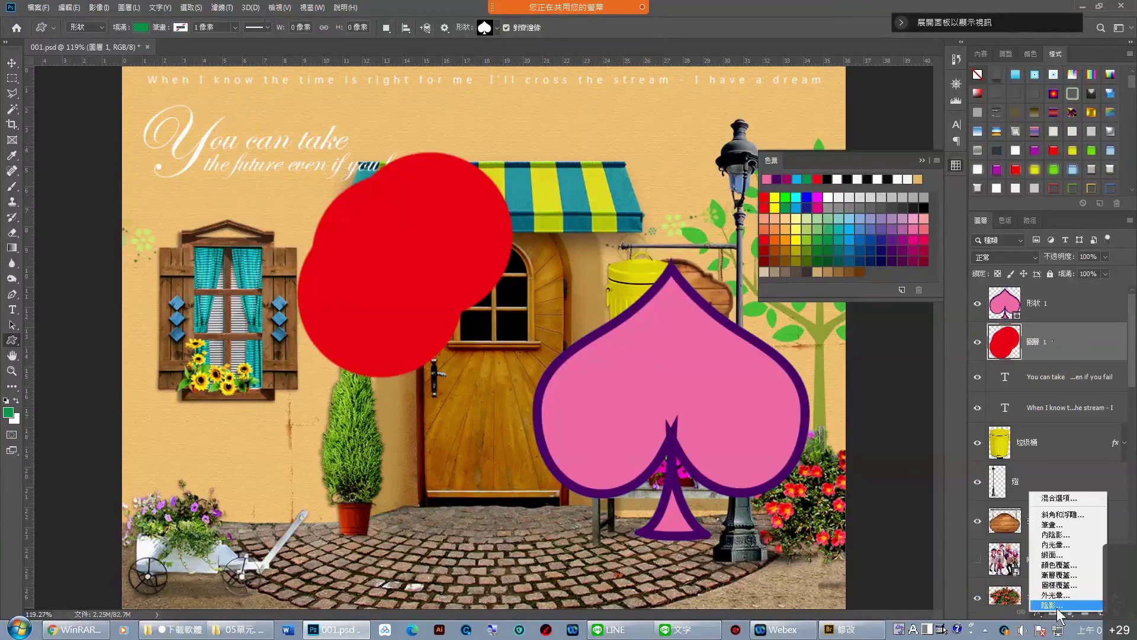
{"action": "left_click", "coordinate": [1056, 605]}
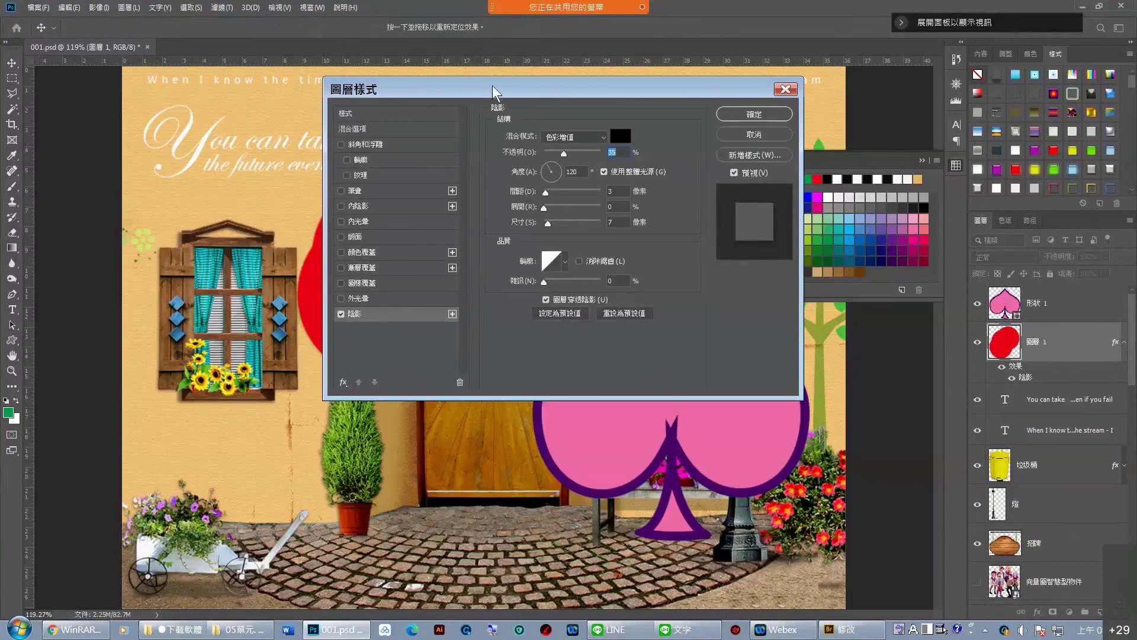
{"action": "mouse_move", "coordinate": [496, 90]}
{"action": "left_mouse_down"}
{"action": "mouse_move", "coordinate": [653, 99]}
{"action": "mouse_move", "coordinate": [726, 177]}
{"action": "left_mouse_up"}
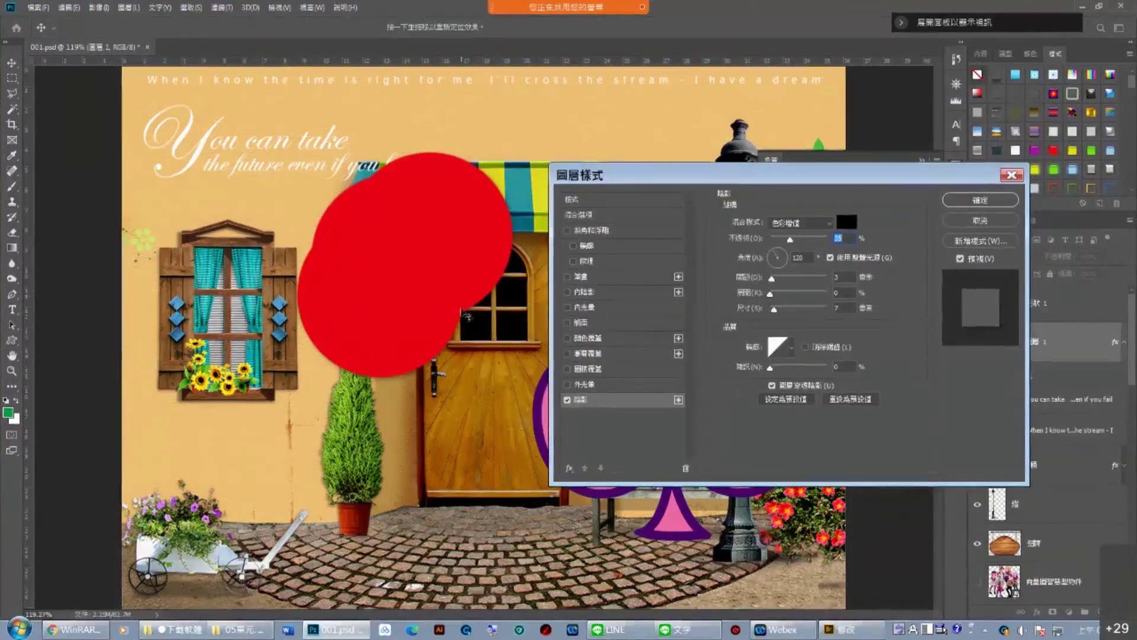
{"action": "left_click_drag", "start_coordinate": [789, 239], "coordinate": [820, 240]}
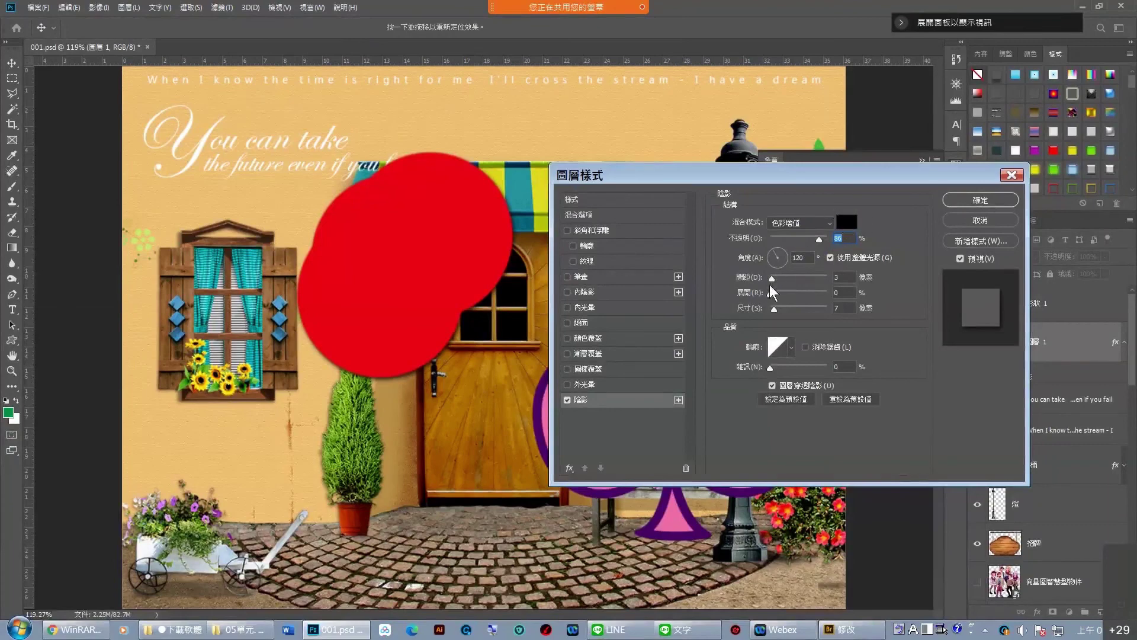
{"action": "left_click_drag", "start_coordinate": [772, 277], "coordinate": [776, 309]}
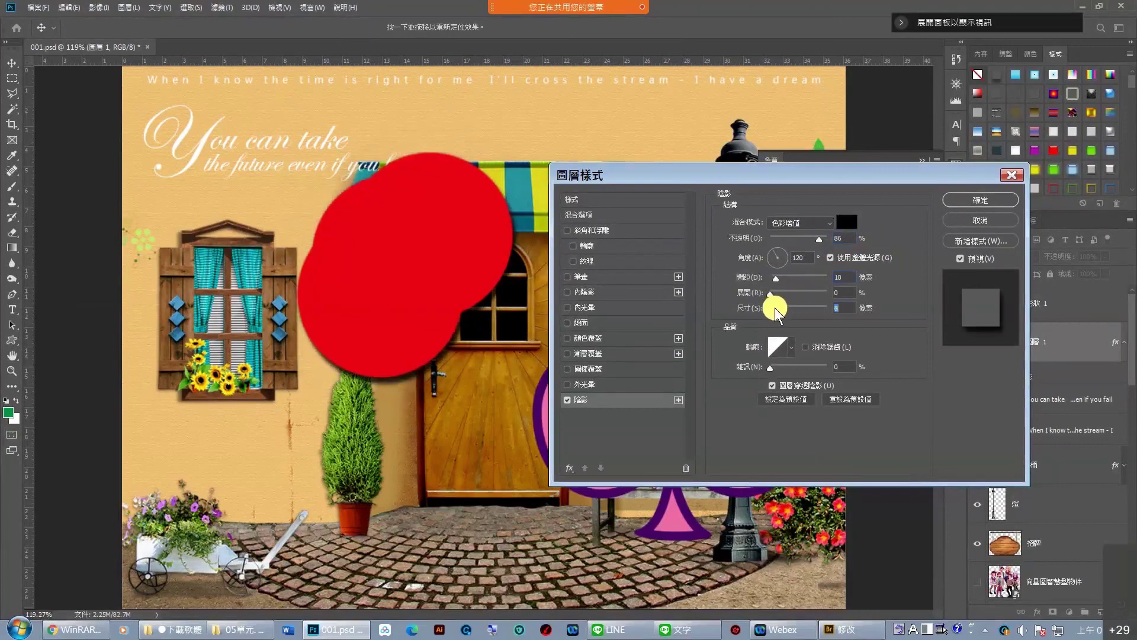
{"action": "left_click", "coordinate": [987, 200]}
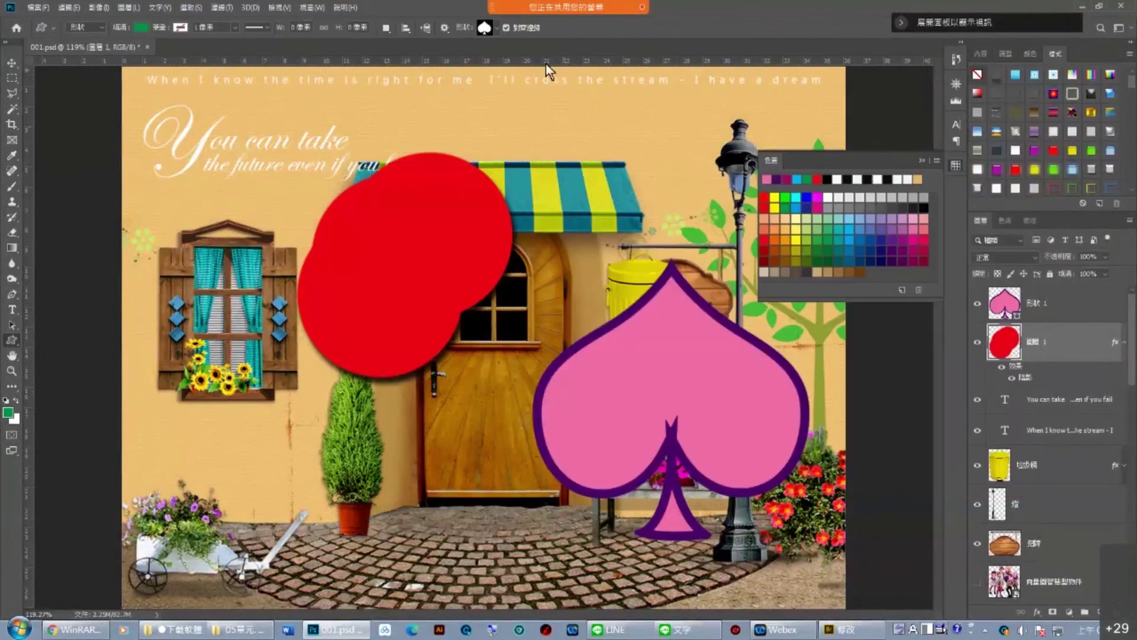
Select the spade layer 形狀 1 and bring up the Styles panel's list of style libraries.
{"action": "left_click", "coordinate": [372, 19]}
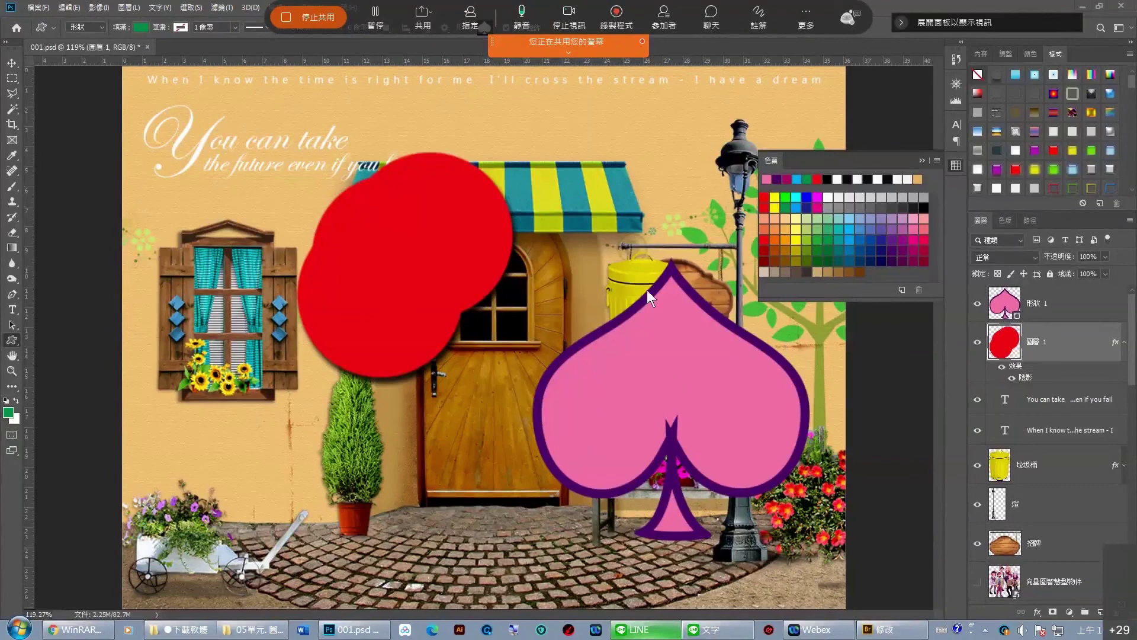
{"action": "left_click", "coordinate": [1061, 311]}
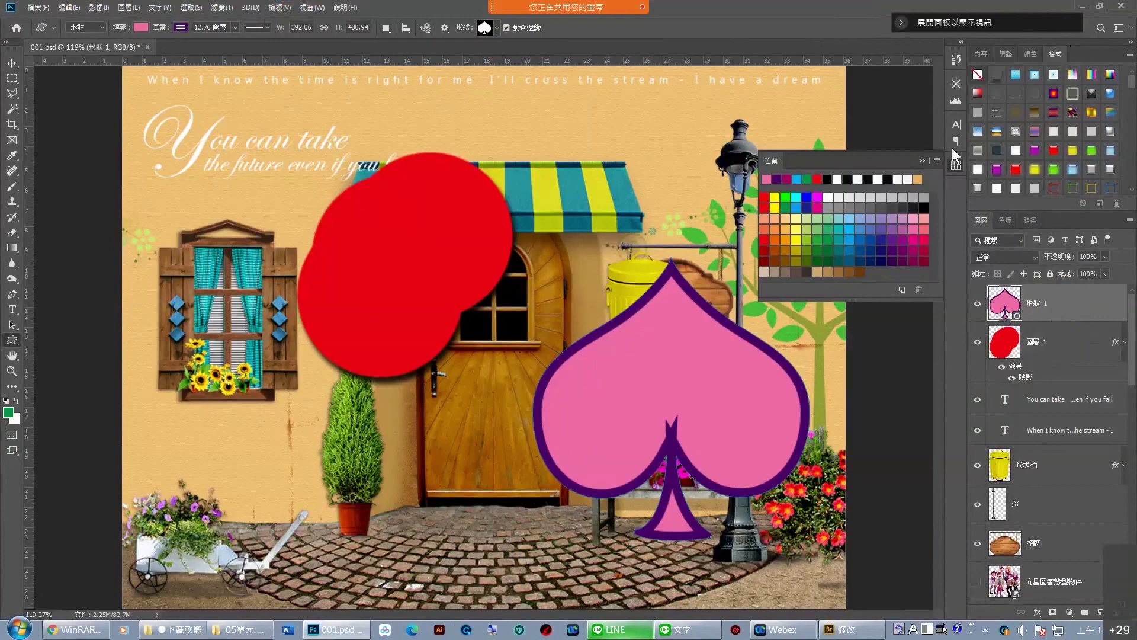
{"action": "left_click", "coordinate": [1032, 63]}
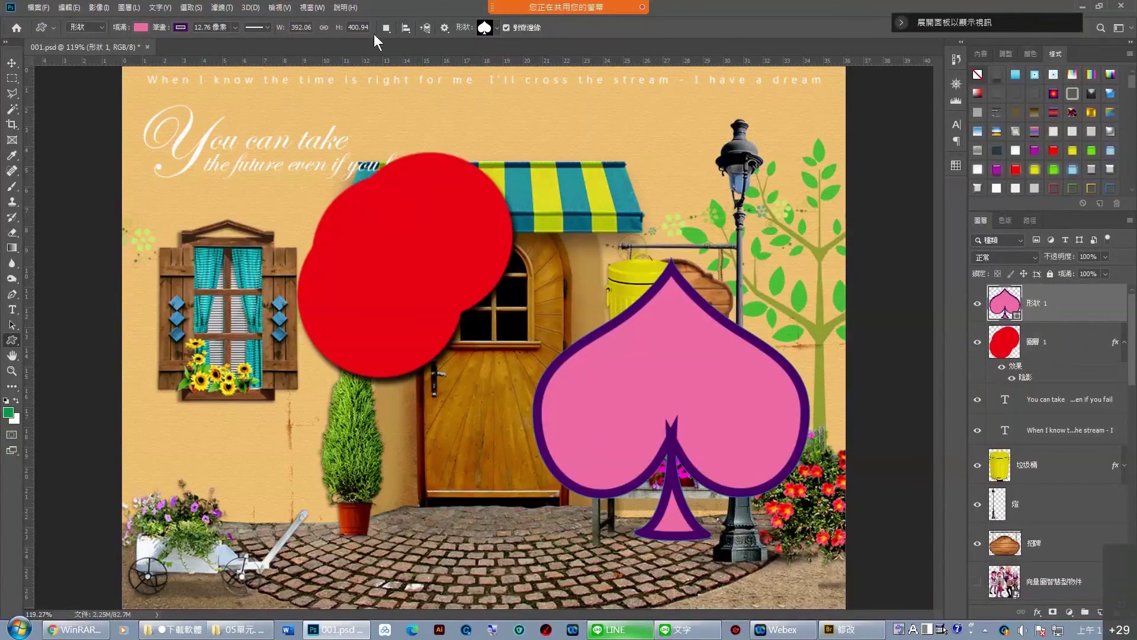
{"action": "left_click", "coordinate": [312, 7]}
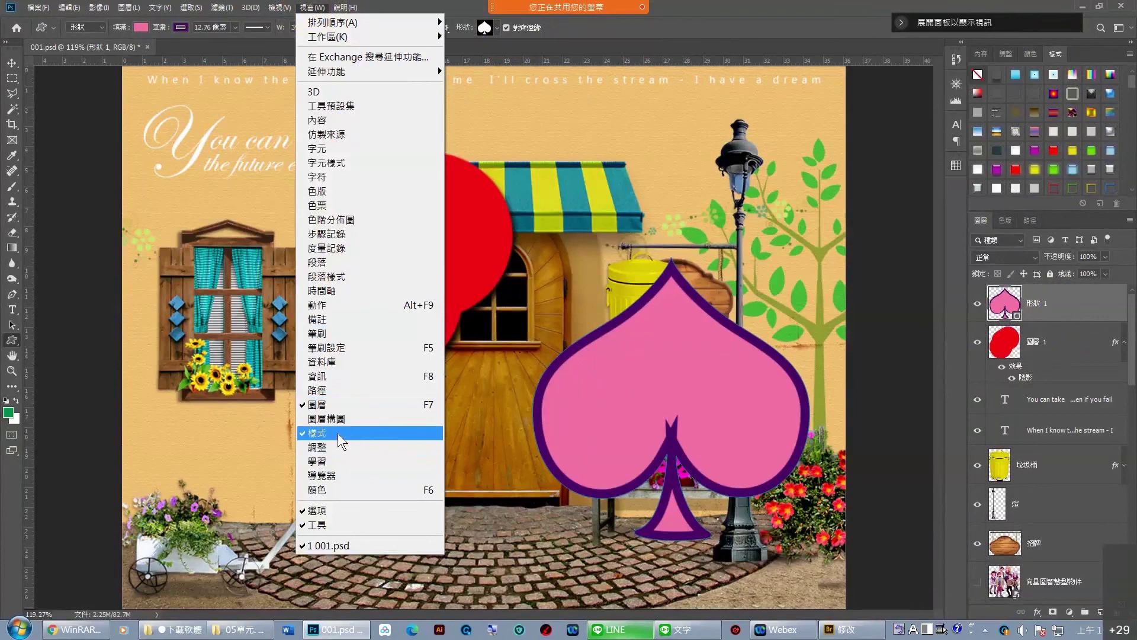
{"action": "left_click", "coordinate": [1056, 54]}
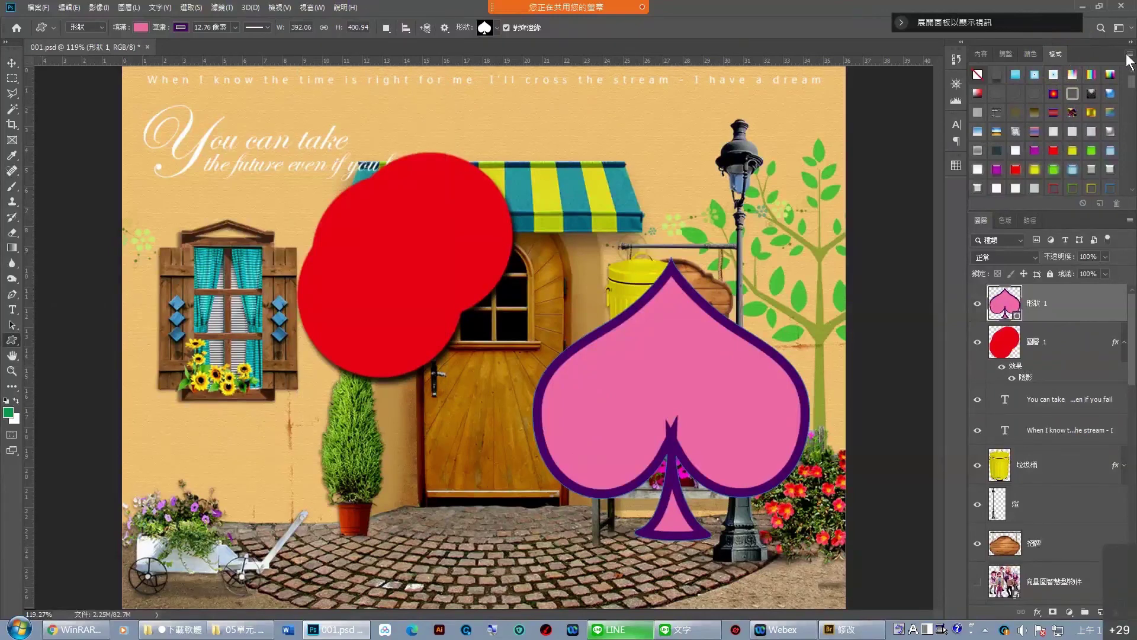
{"action": "left_click", "coordinate": [1129, 54]}
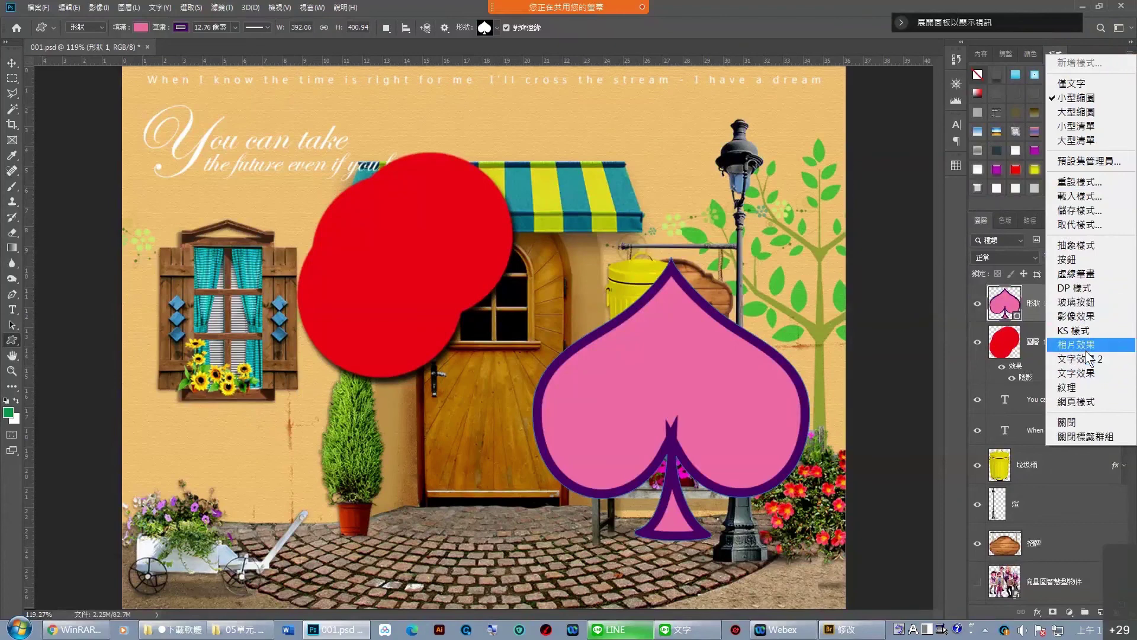
Load the 抽象樣式 style set and try gradient and glowing-outline styles on the spade.
{"action": "left_click", "coordinate": [1086, 246]}
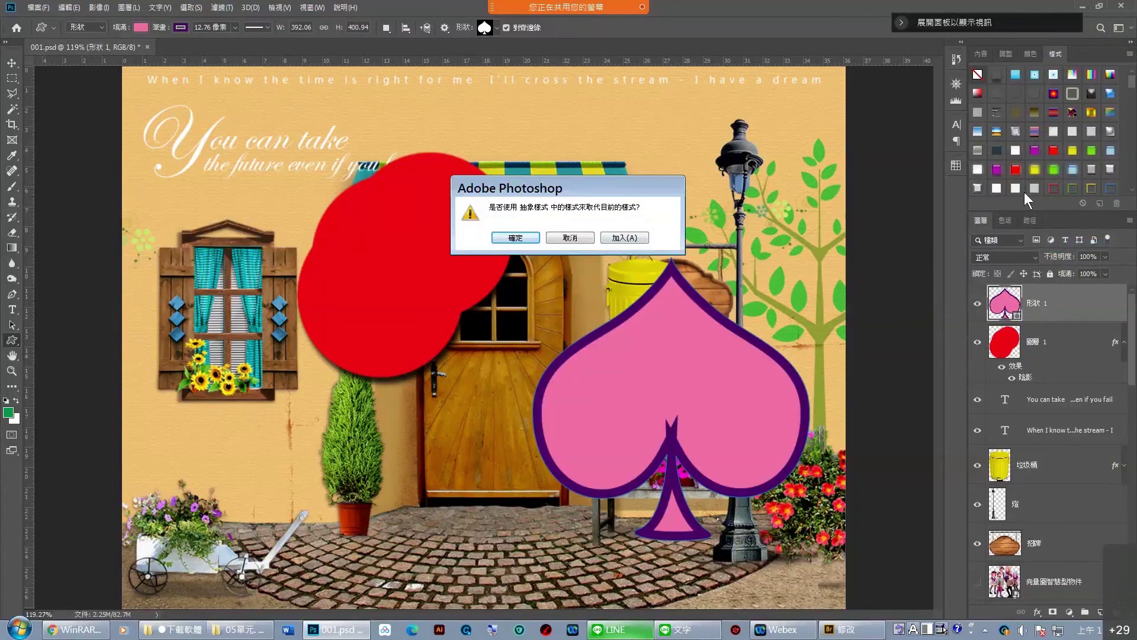
{"action": "left_click", "coordinate": [571, 240]}
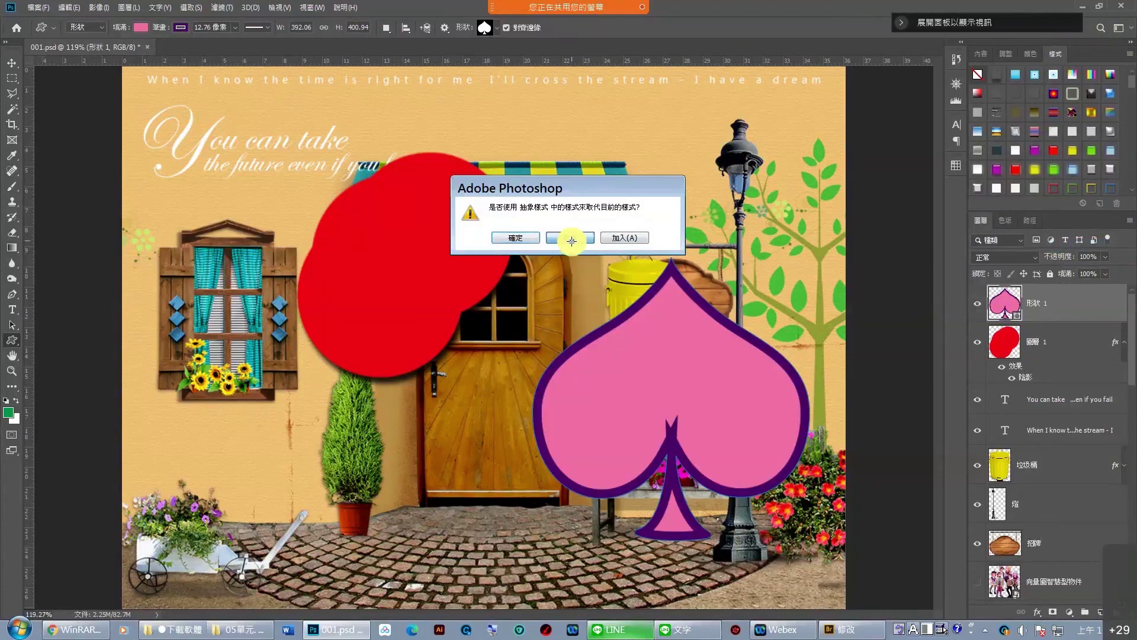
{"action": "left_click", "coordinate": [996, 130]}
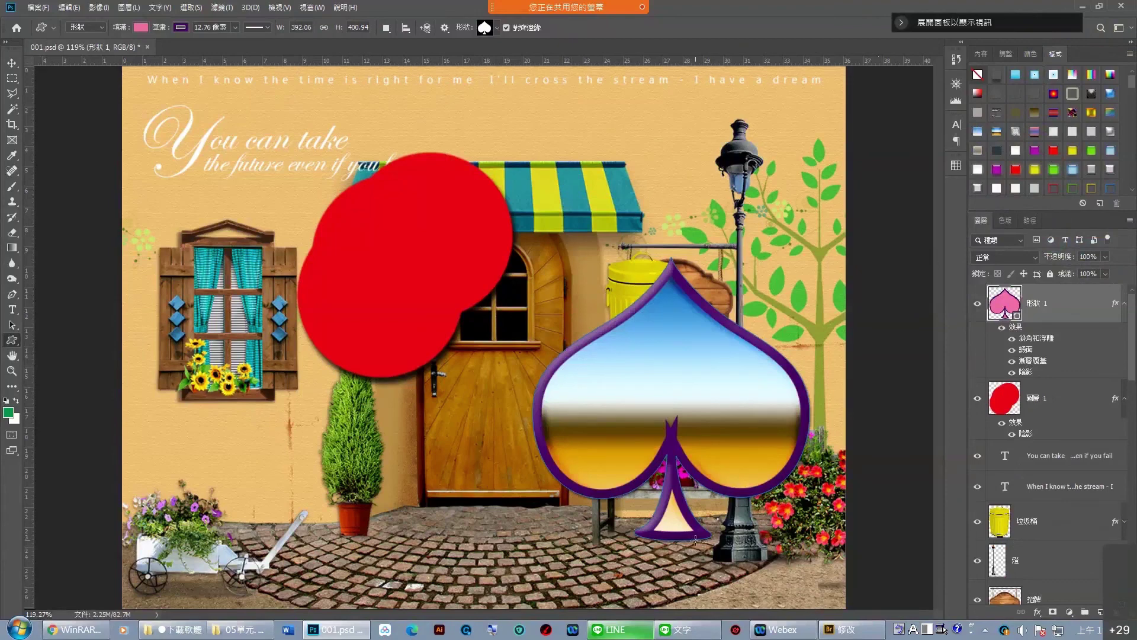
{"action": "scroll", "coordinate": [1035, 151], "scroll_direction": "down", "scroll_amount": 1}
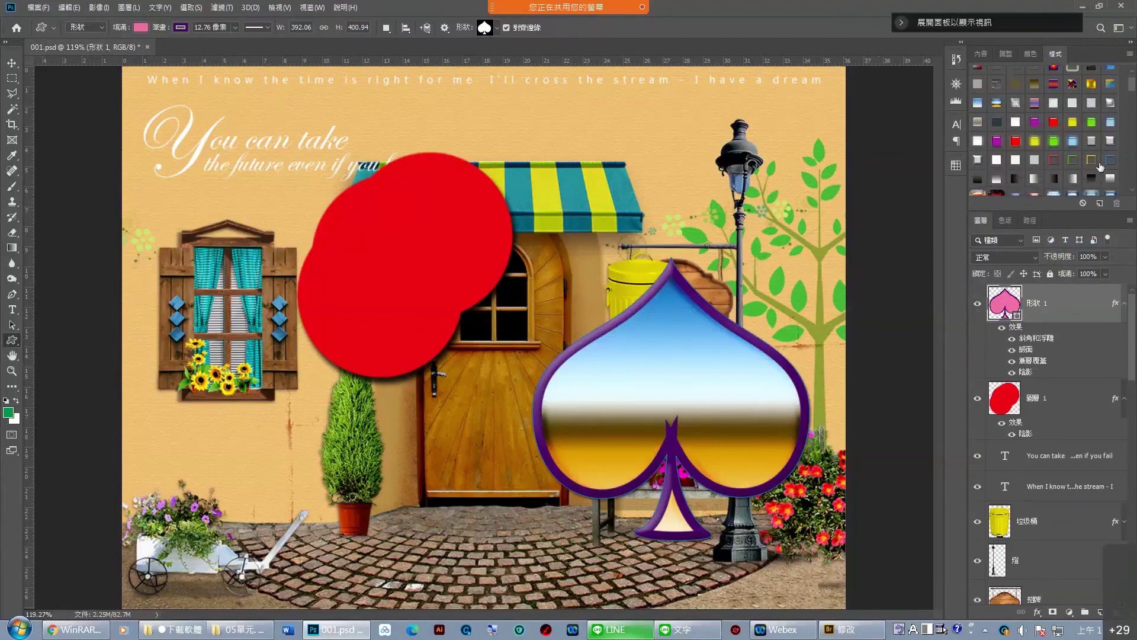
{"action": "left_click", "coordinate": [1089, 159]}
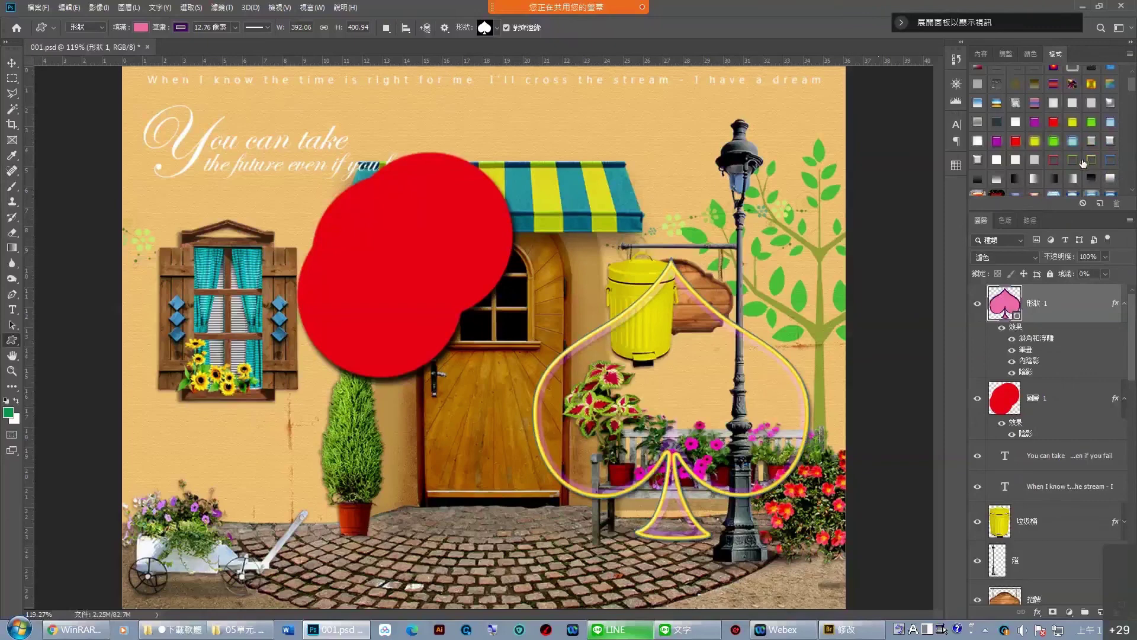
Try red, translucent green, yellow and purple marble styles, settling on glossy gold.
{"action": "scroll", "coordinate": [1035, 152], "scroll_direction": "down", "scroll_amount": 1}
{"action": "left_click", "coordinate": [1016, 112]}
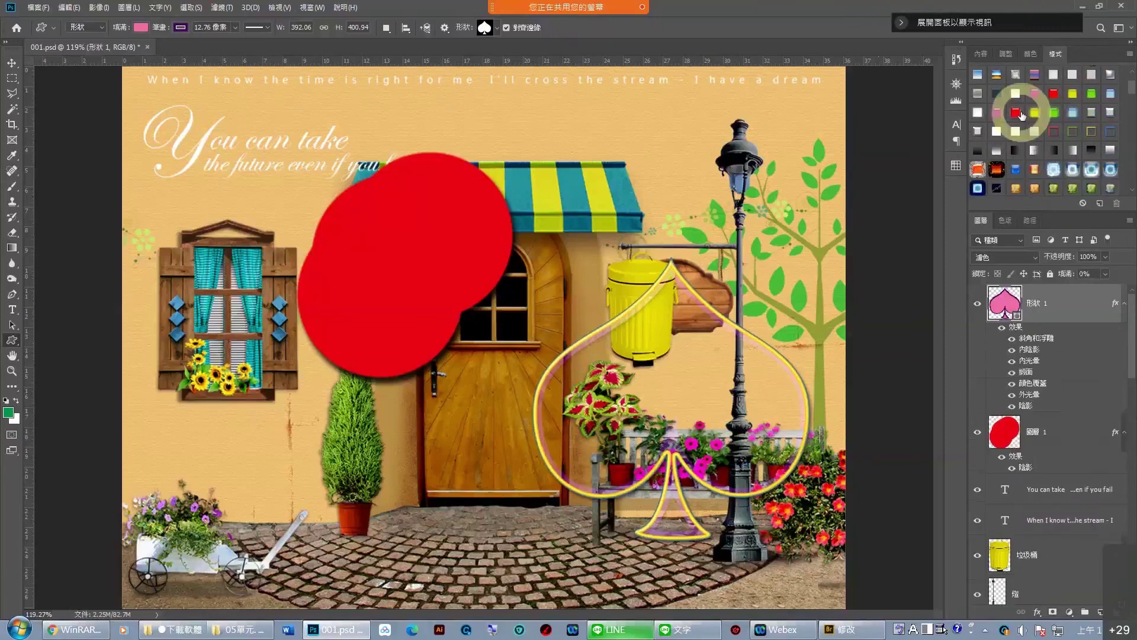
{"action": "scroll", "coordinate": [1022, 115], "scroll_direction": "down", "scroll_amount": 1}
{"action": "scroll", "coordinate": [1022, 115], "scroll_direction": "down", "scroll_amount": 1}
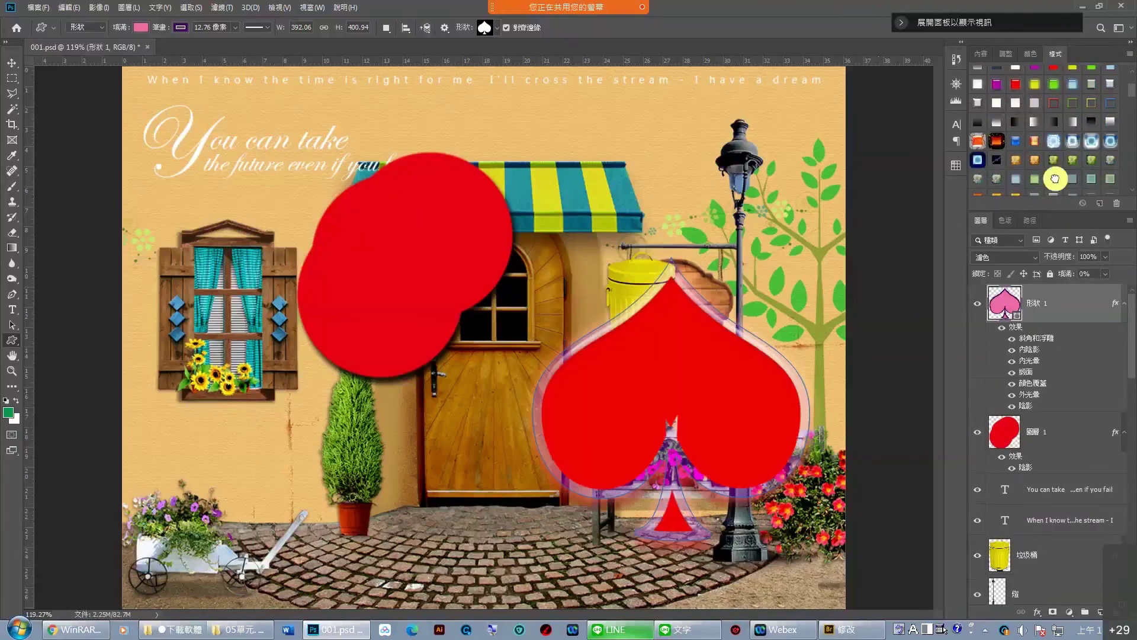
{"action": "left_click", "coordinate": [1054, 178]}
{"action": "scroll", "coordinate": [1106, 181], "scroll_direction": "down", "scroll_amount": 2}
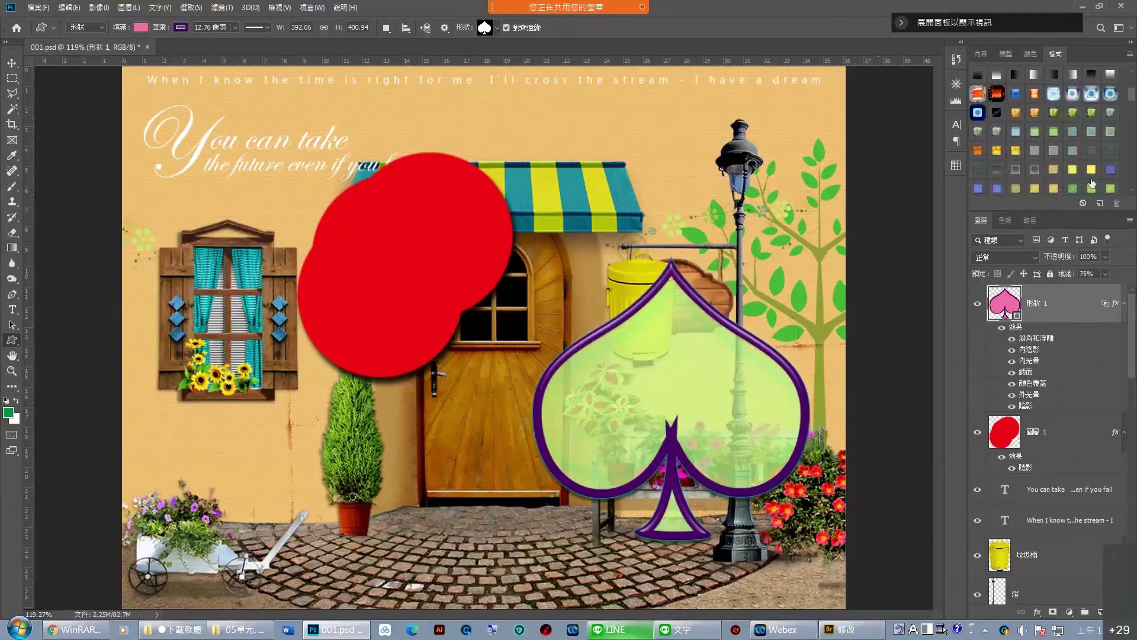
{"action": "left_click", "coordinate": [1091, 170]}
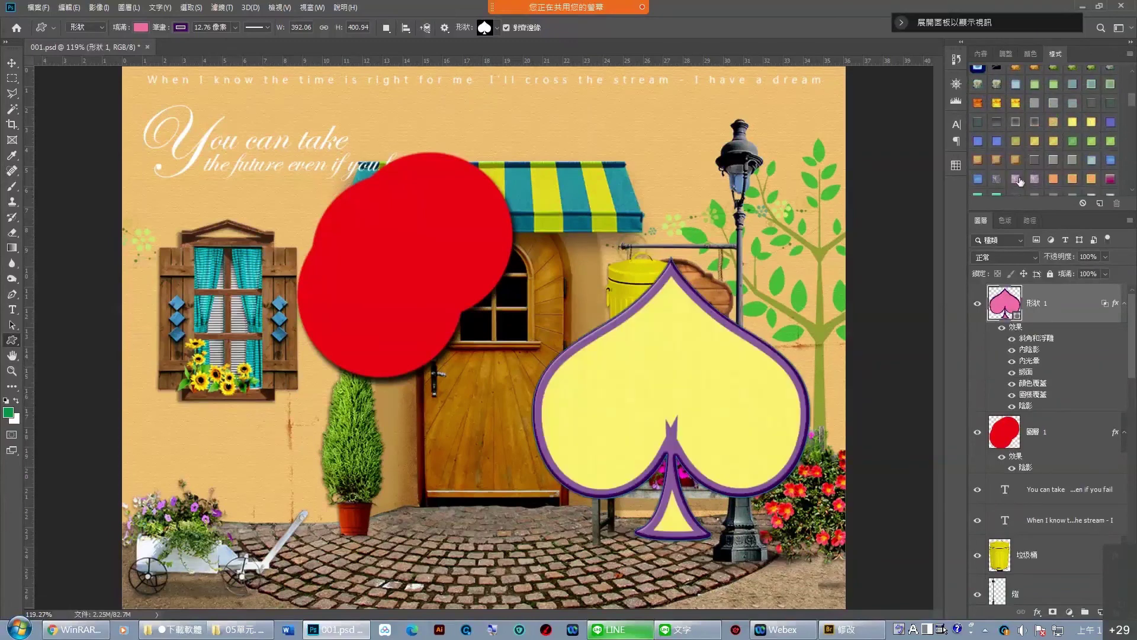
{"action": "left_click", "coordinate": [1016, 179]}
{"action": "scroll", "coordinate": [1049, 177], "scroll_direction": "down", "scroll_amount": 2}
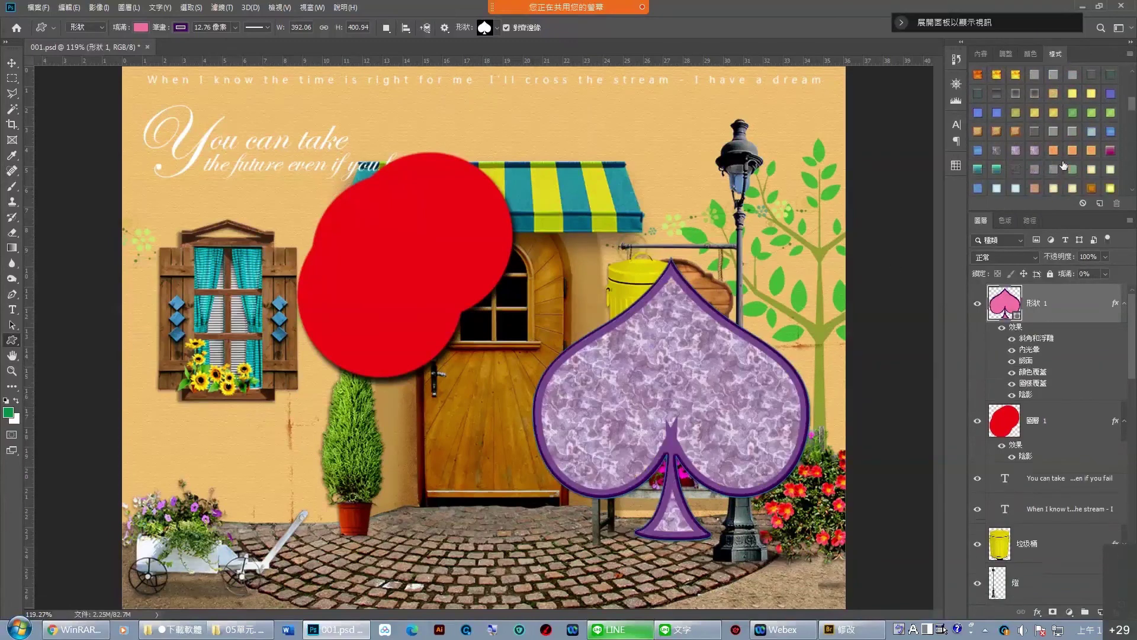
{"action": "scroll", "coordinate": [1043, 177], "scroll_direction": "down", "scroll_amount": 1}
{"action": "scroll", "coordinate": [1031, 177], "scroll_direction": "down", "scroll_amount": 1}
{"action": "left_click", "coordinate": [978, 178]}
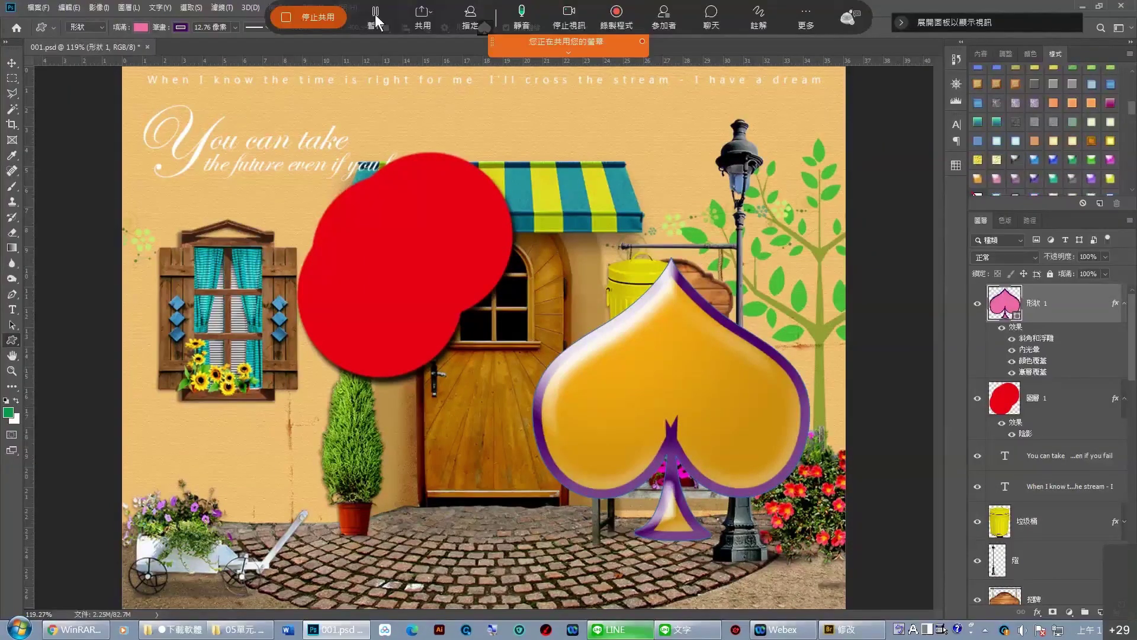
Try a red fill on the rabbit, revert to blue, and start a 489 × 379 px custom shape.
{"action": "left_click", "coordinate": [375, 22]}
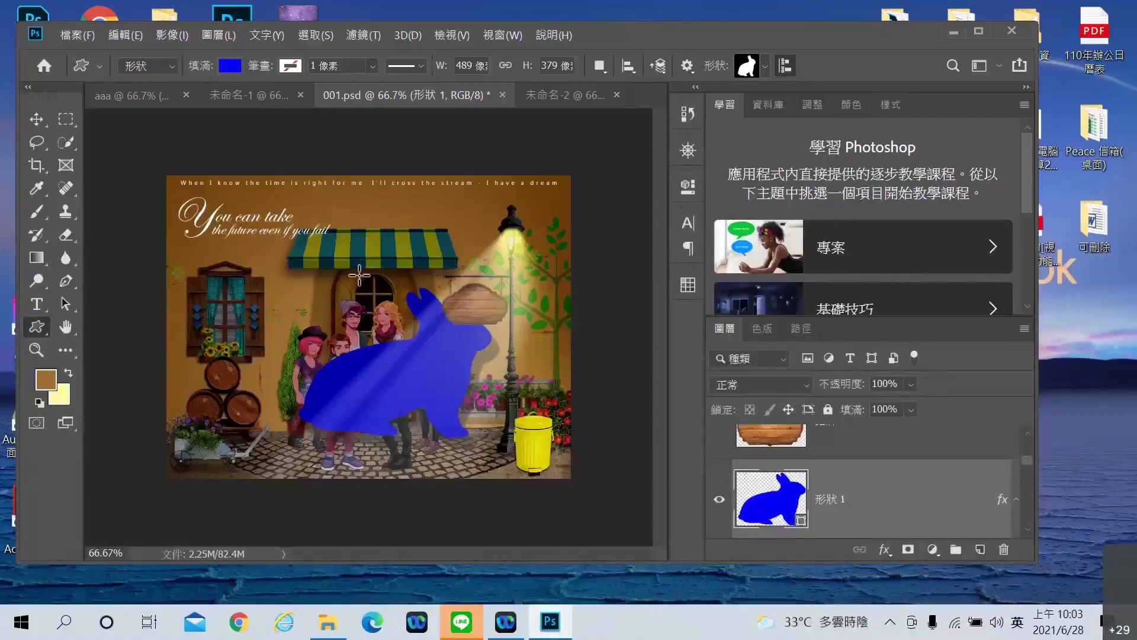
{"action": "left_click", "coordinate": [236, 66]}
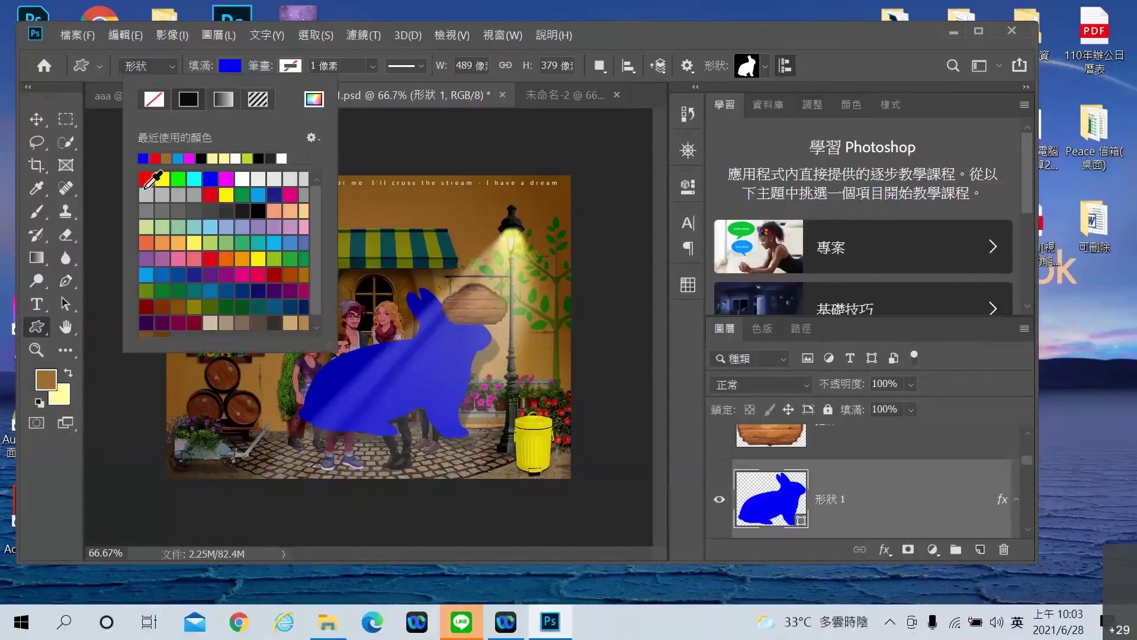
{"action": "left_click", "coordinate": [146, 179]}
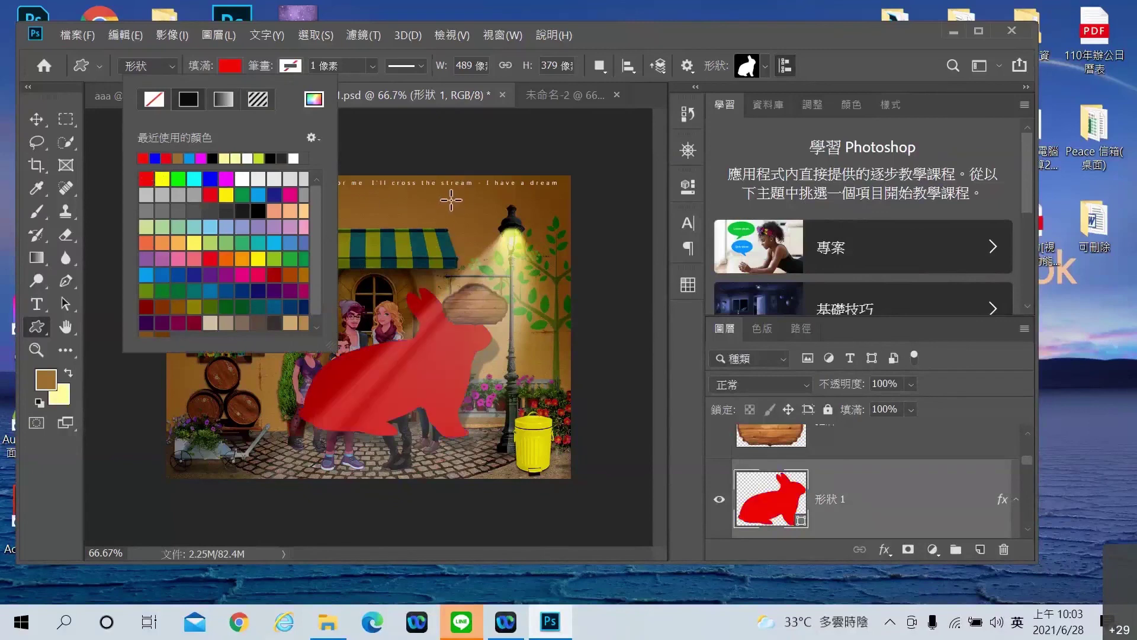
{"action": "key", "text": "Escape"}
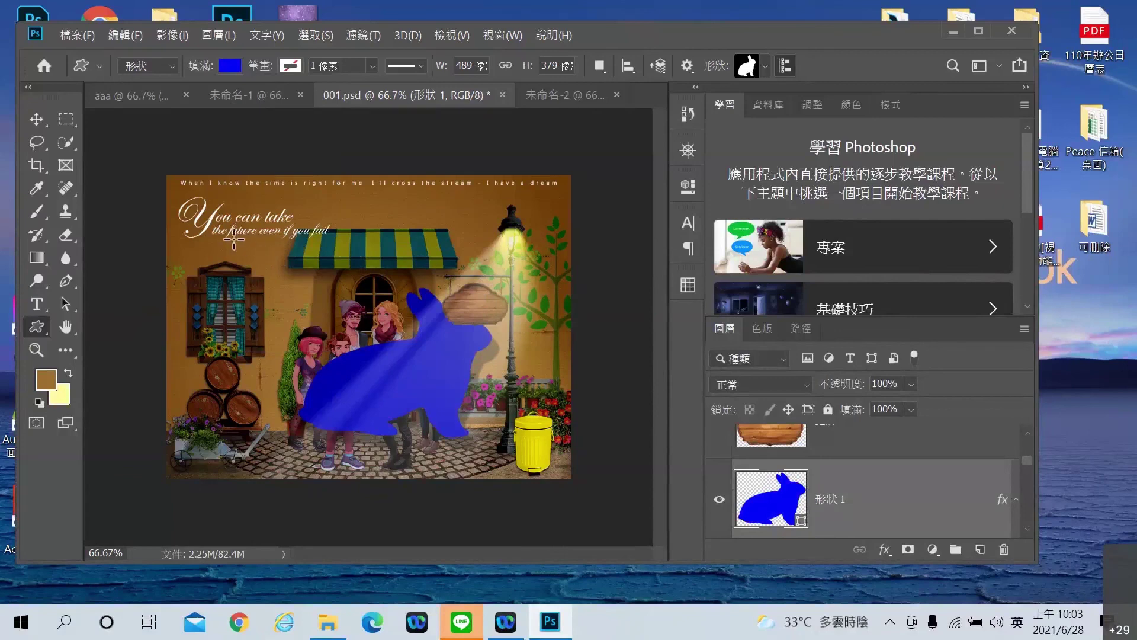
{"action": "left_click", "coordinate": [233, 238]}
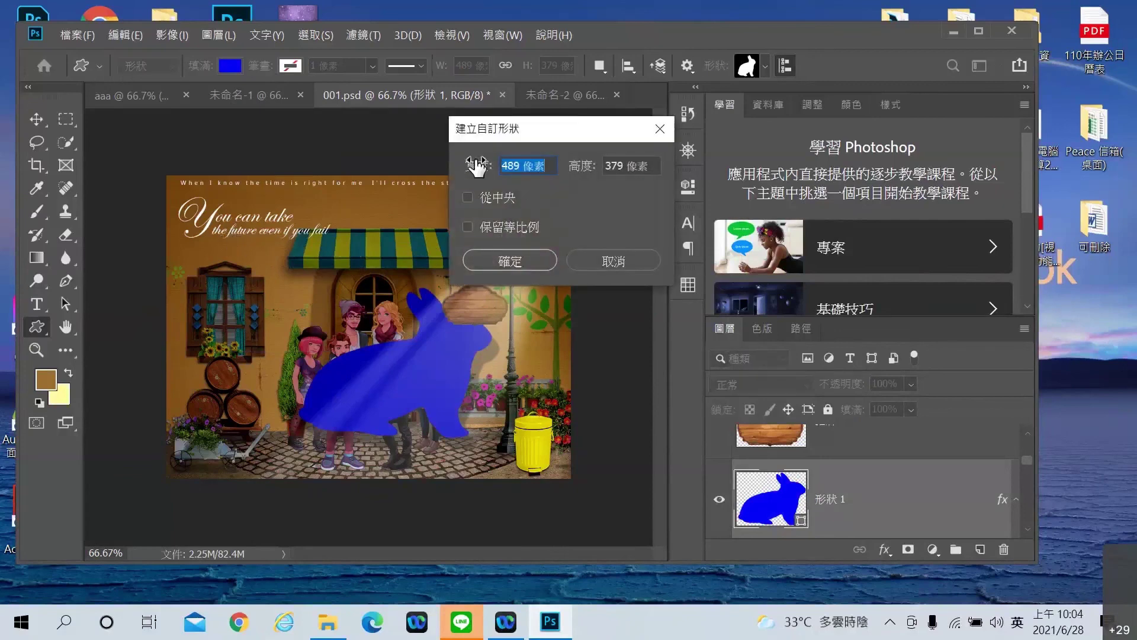
Create the 489 × 379 px rabbit shape and draw a small rabbit beside the left window.
{"action": "left_click", "coordinate": [518, 261]}
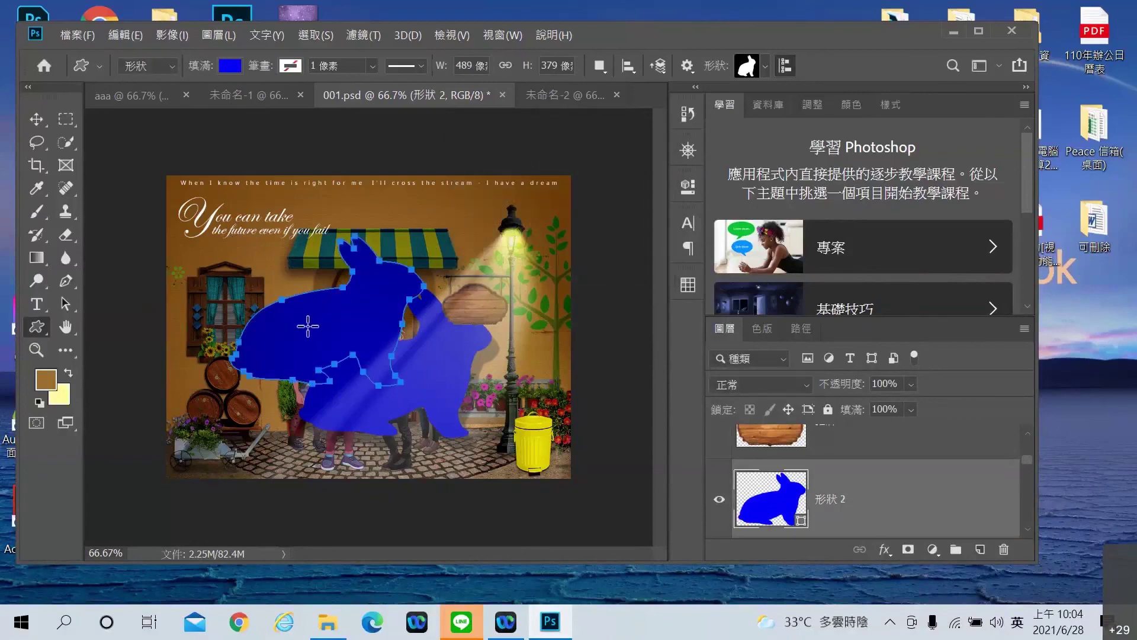
{"action": "left_click_drag", "start_coordinate": [307, 326], "coordinate": [246, 266]}
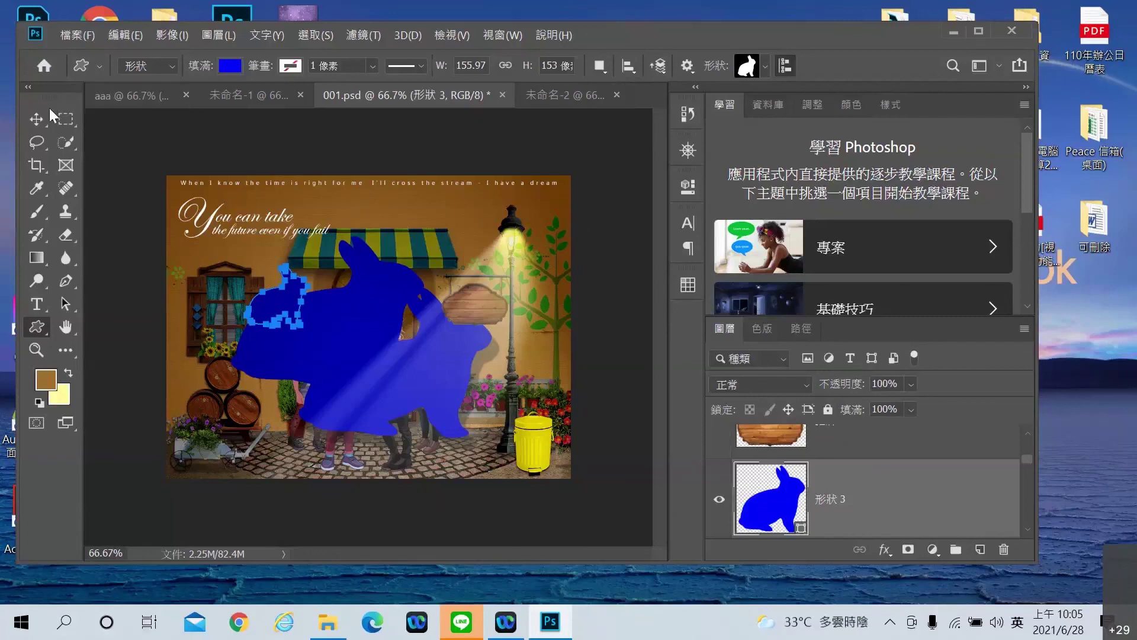
{"action": "left_click", "coordinate": [35, 118]}
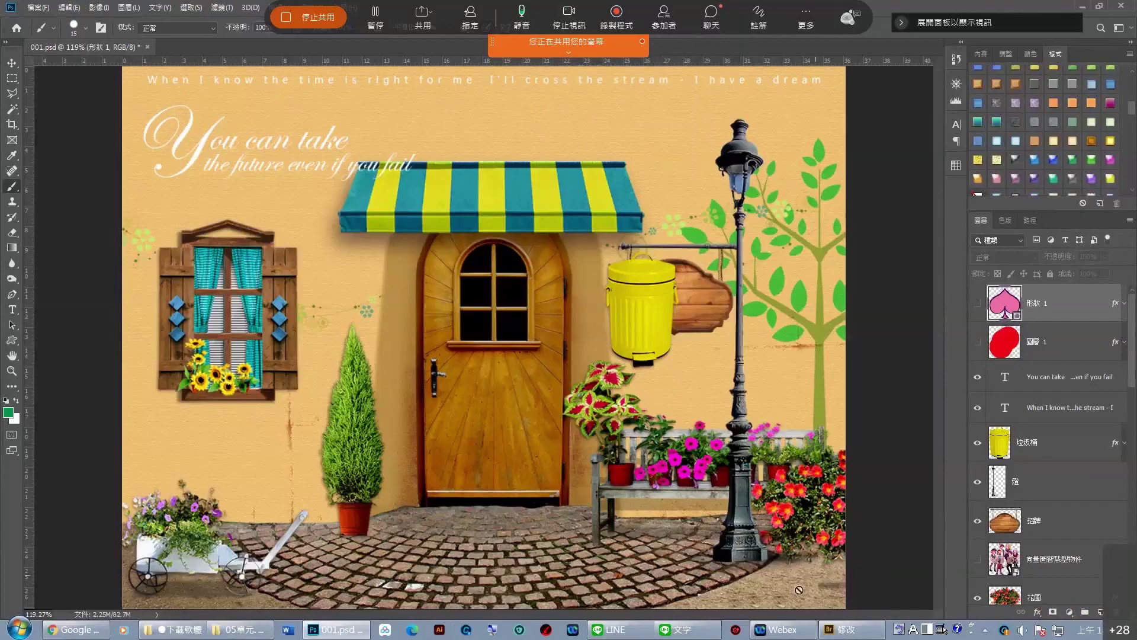
{"action": "left_click", "coordinate": [701, 635]}
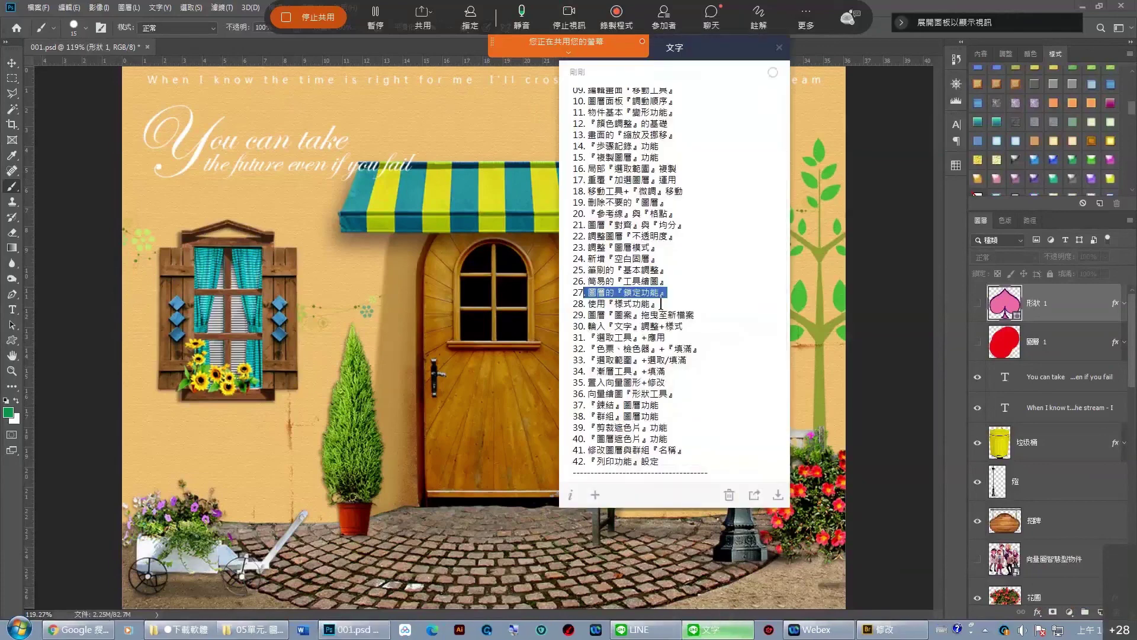
{"action": "left_click_drag", "start_coordinate": [675, 293], "coordinate": [574, 294]}
{"action": "left_click_drag", "start_coordinate": [583, 325], "coordinate": [669, 459]}
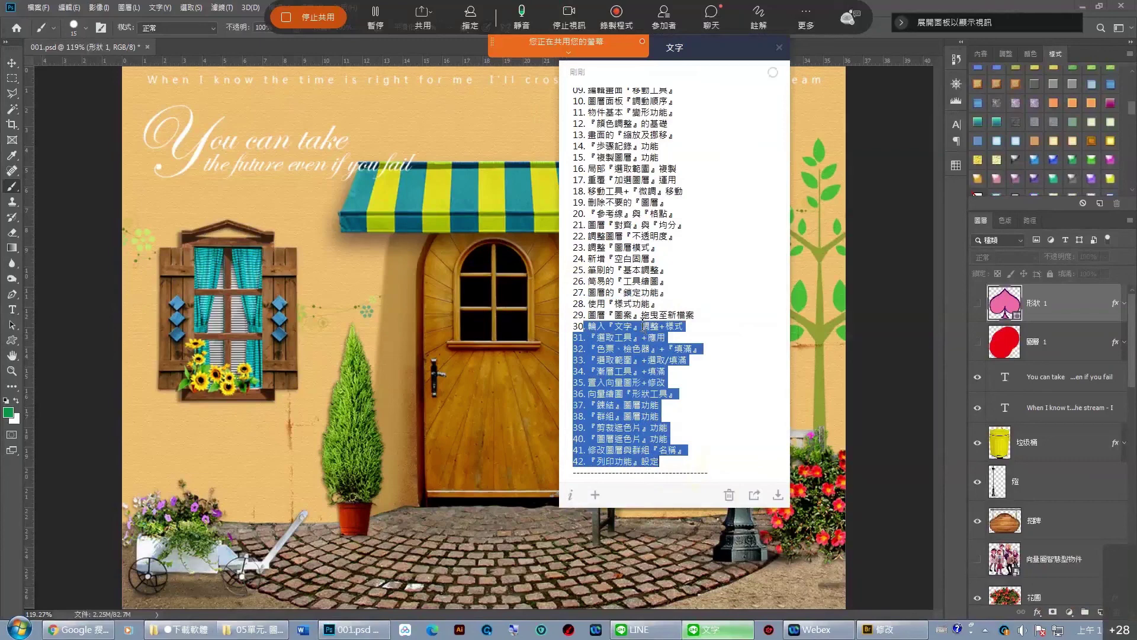
{"action": "left_click_drag", "start_coordinate": [614, 326], "coordinate": [682, 326]}
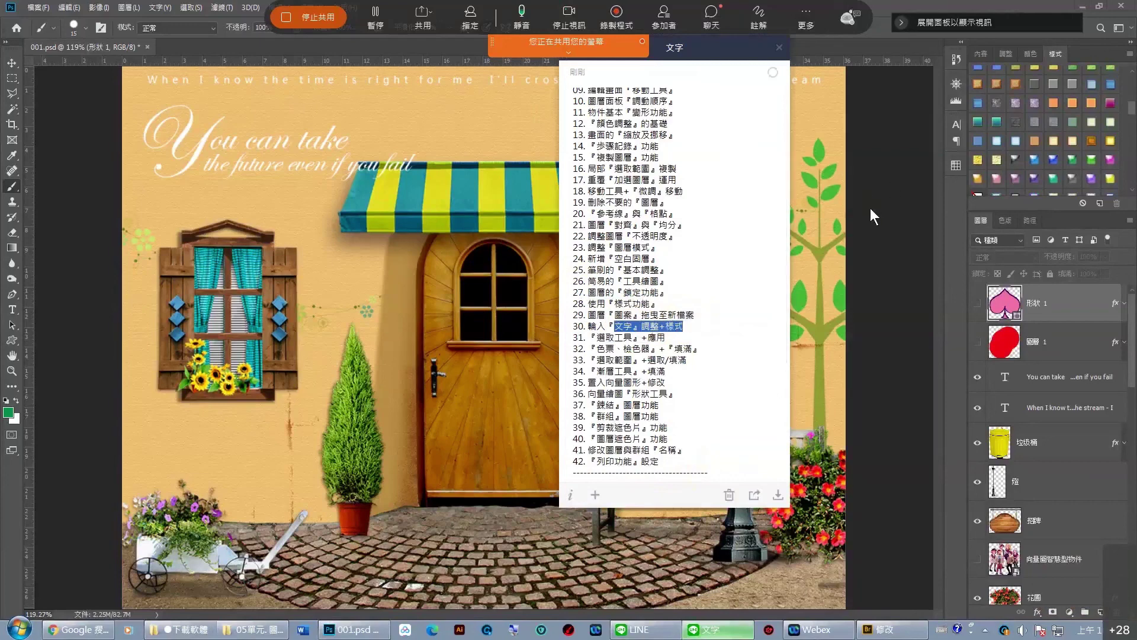
{"action": "left_click", "coordinate": [887, 223]}
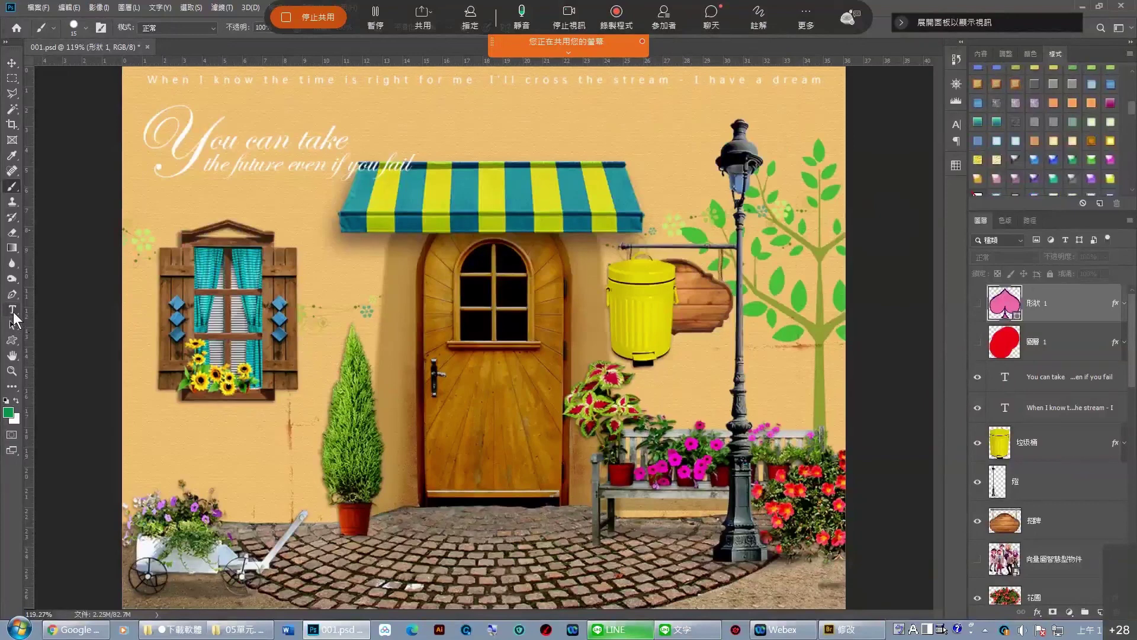
Delete the spade and red blob layers.
{"action": "left_click", "coordinate": [13, 312]}
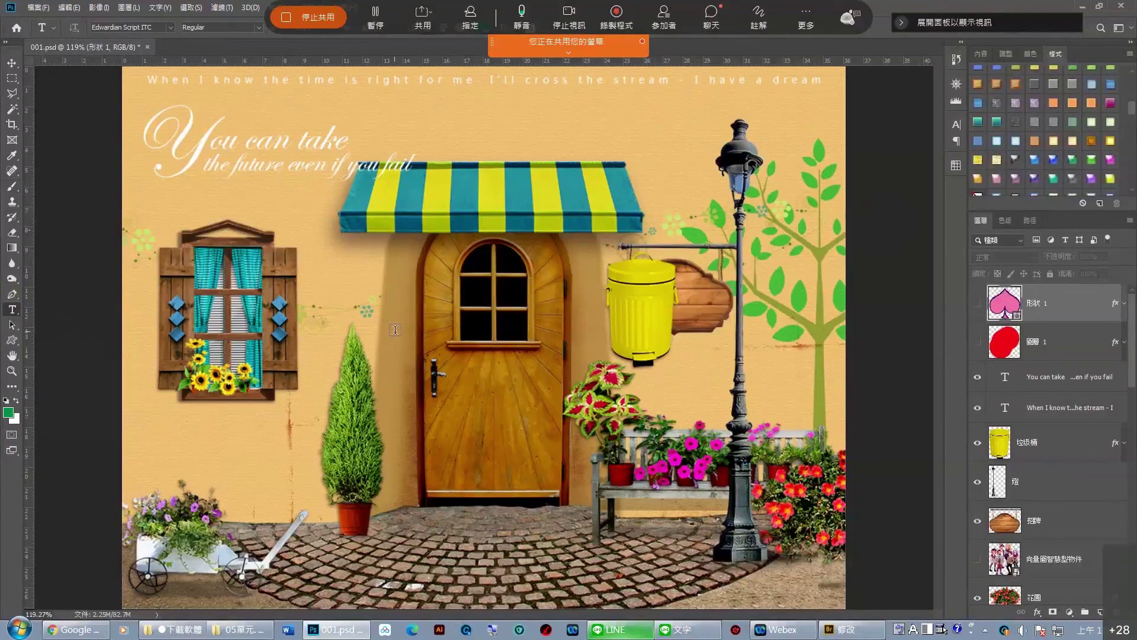
{"action": "left_click", "coordinate": [1060, 353], "text": "shift"}
{"action": "key", "text": "Delete"}
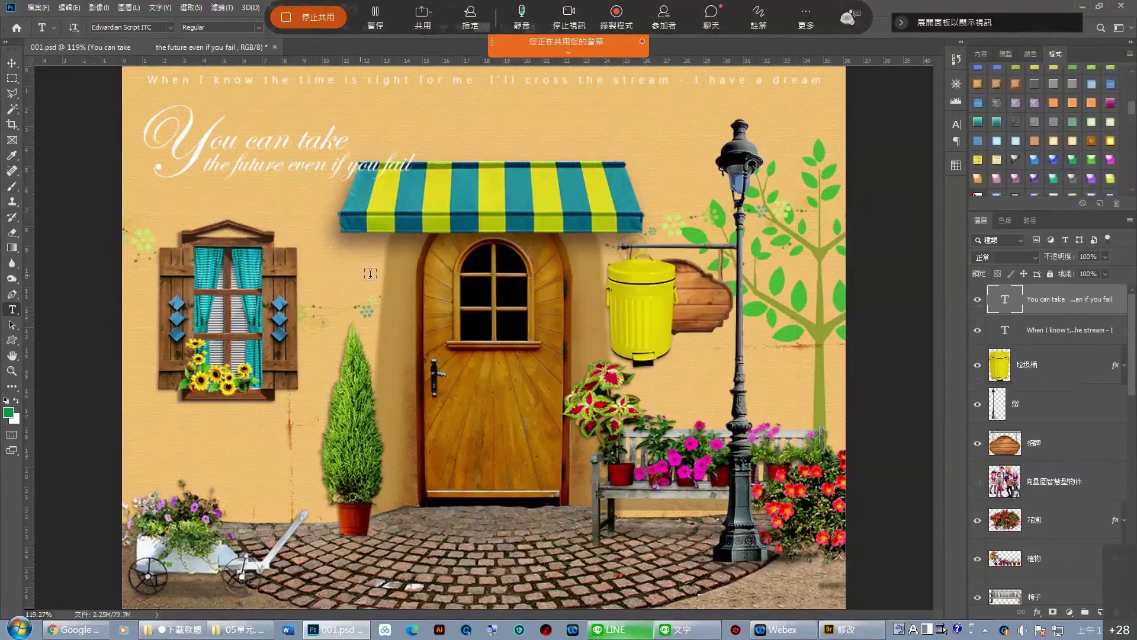
Place a new placeholder text box on the wall left of the door.
{"action": "left_click", "coordinate": [379, 176]}
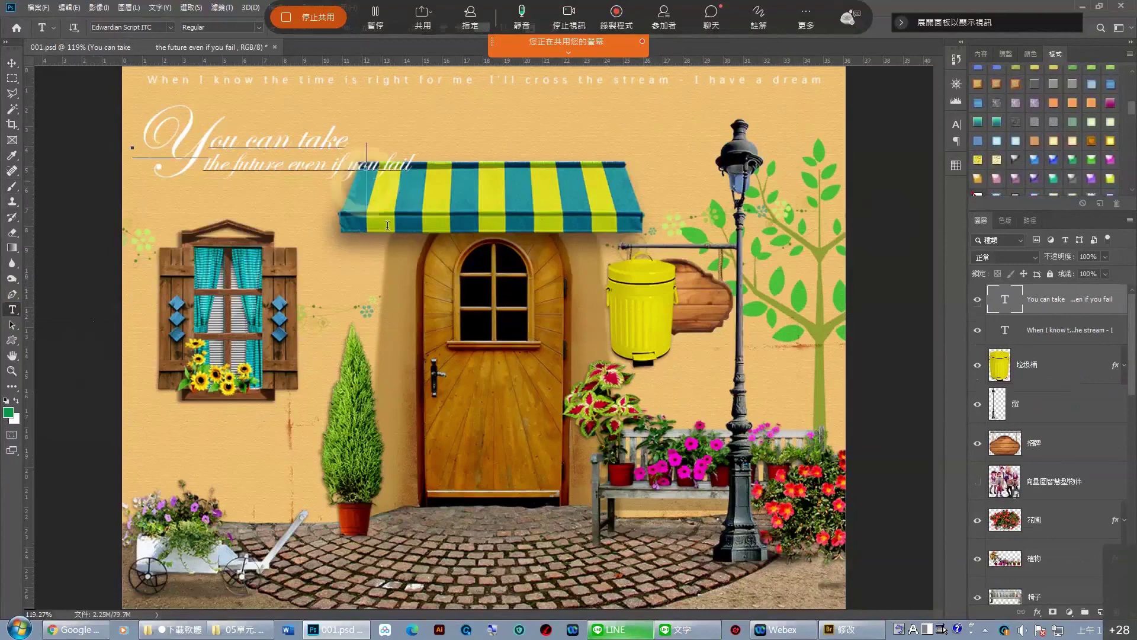
{"action": "left_click", "coordinate": [418, 217]}
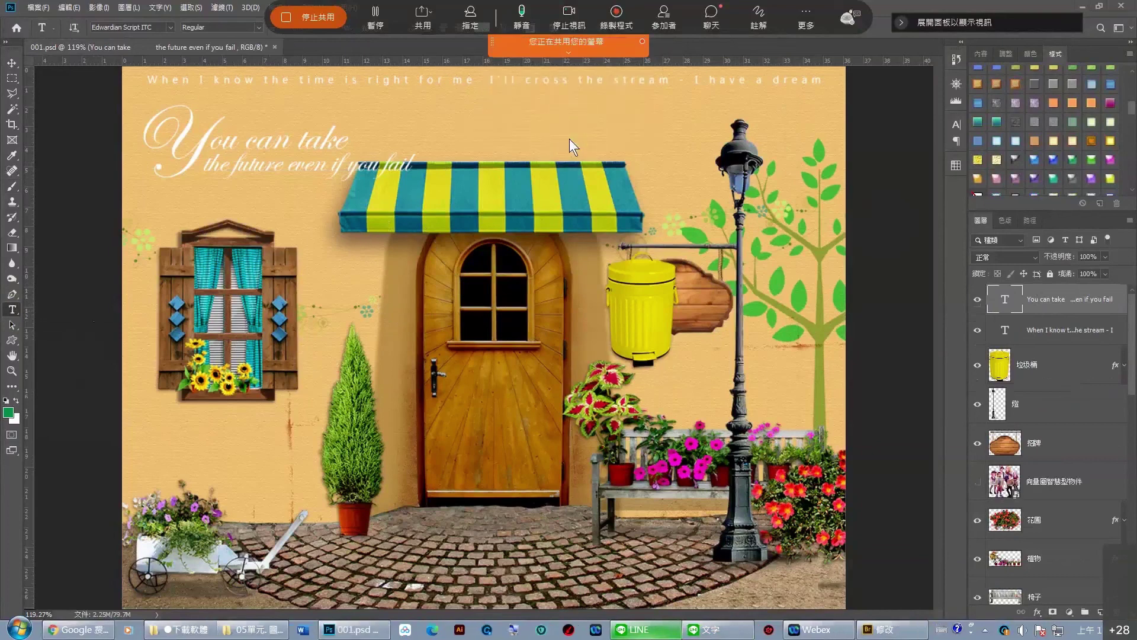
{"action": "left_click", "coordinate": [536, 139]}
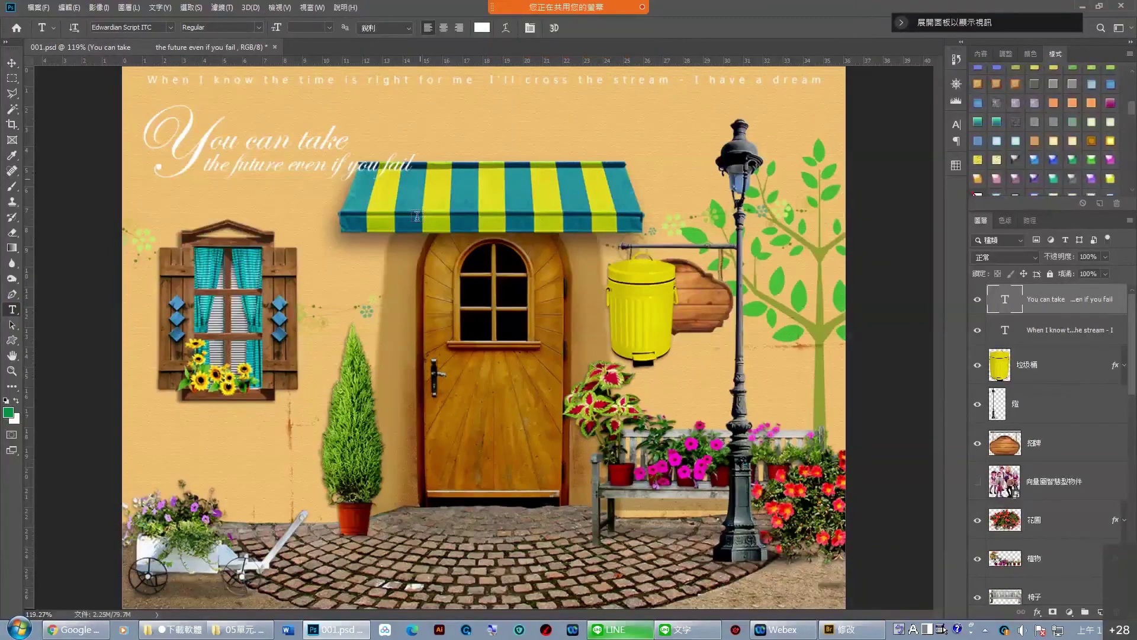
{"action": "left_click", "coordinate": [348, 271]}
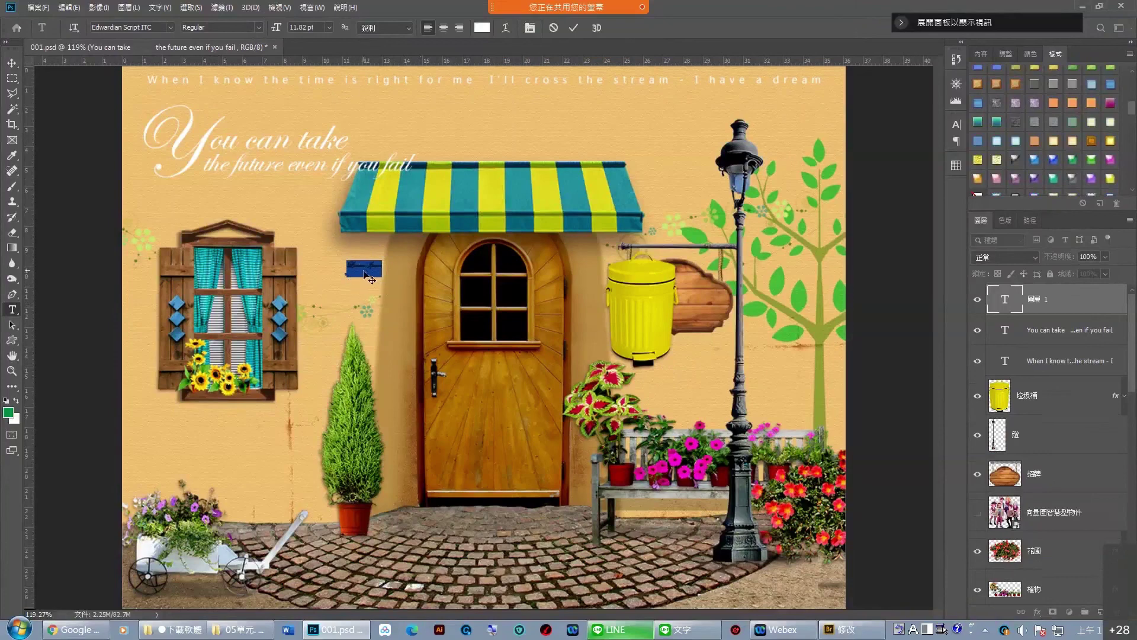
Undo the first placeholder text and an accidental 72 pt enlargement of the title.
{"action": "left_click", "coordinate": [365, 274]}
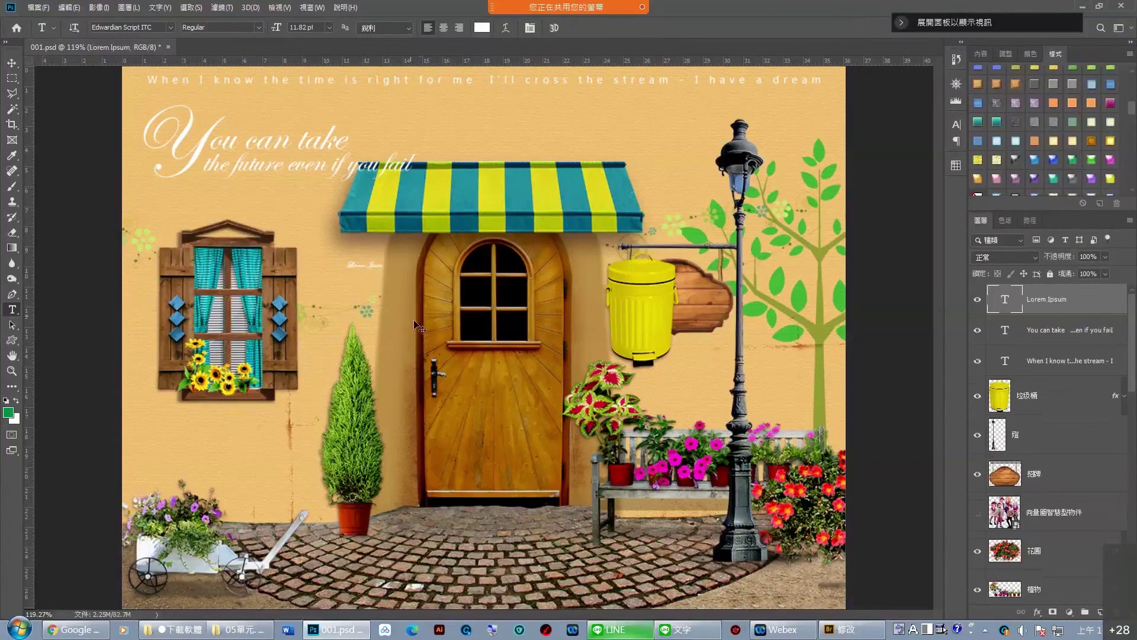
{"action": "key", "text": "ctrl+z"}
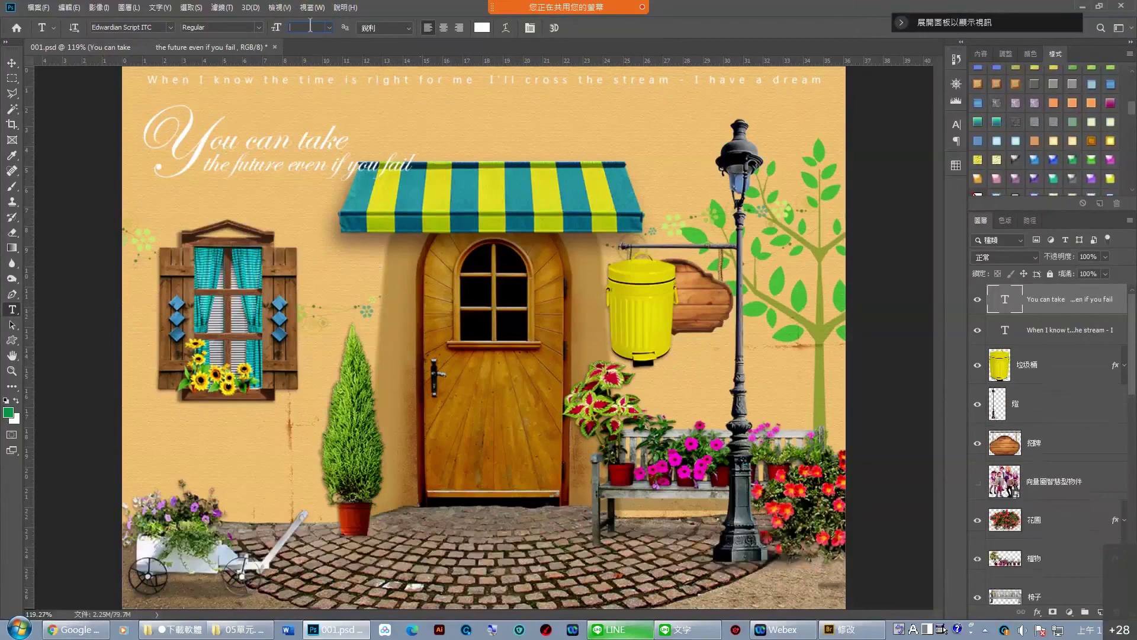
{"action": "left_click", "coordinate": [329, 28]}
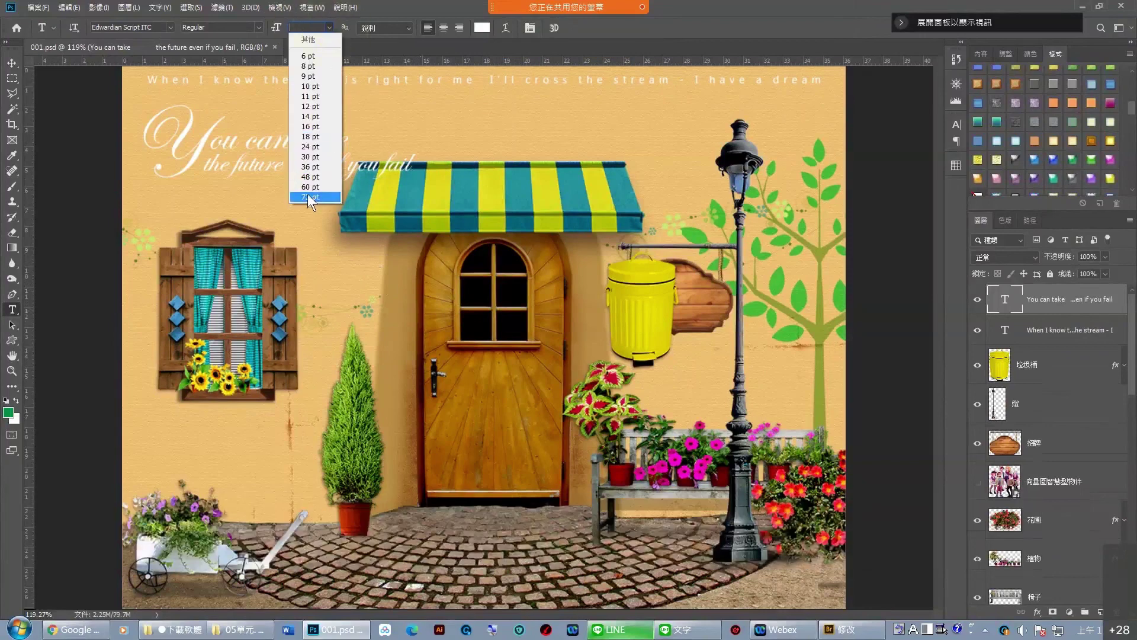
{"action": "left_click", "coordinate": [309, 197]}
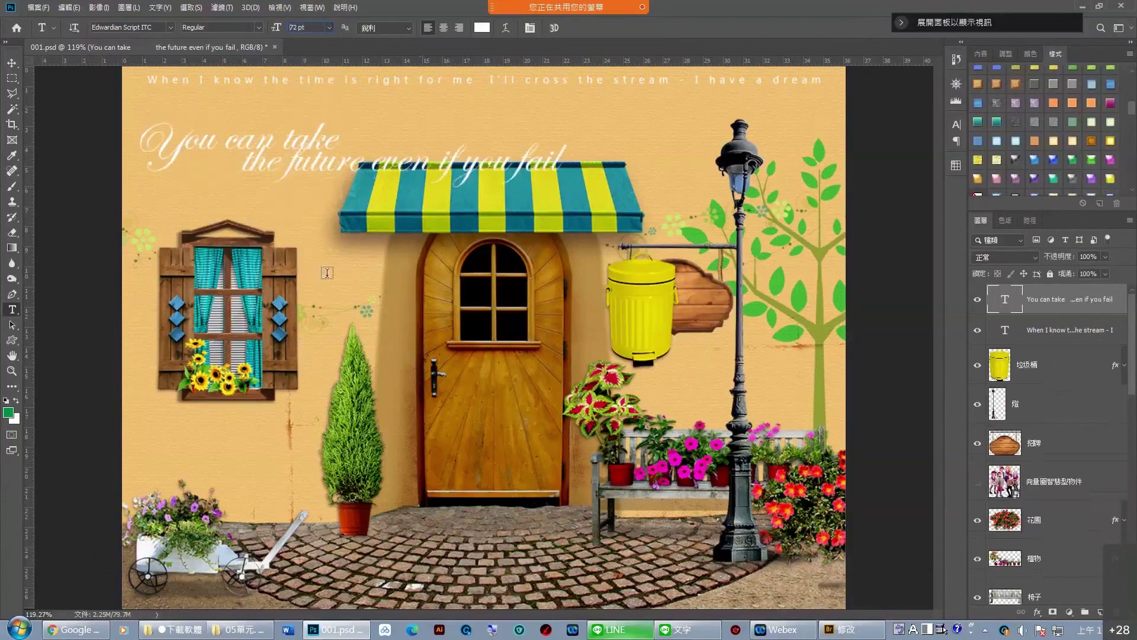
{"action": "key", "text": "ctrl+z"}
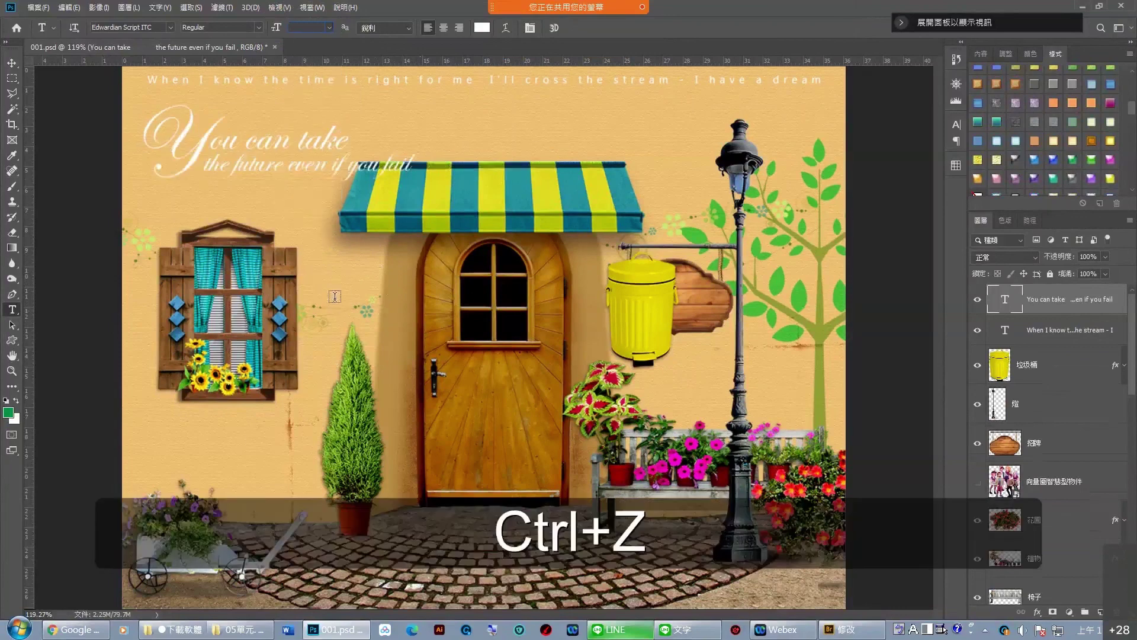
Create a 120 pt placeholder text box, then switch to Chinese input with the on-screen keyboard.
{"action": "left_click", "coordinate": [337, 288]}
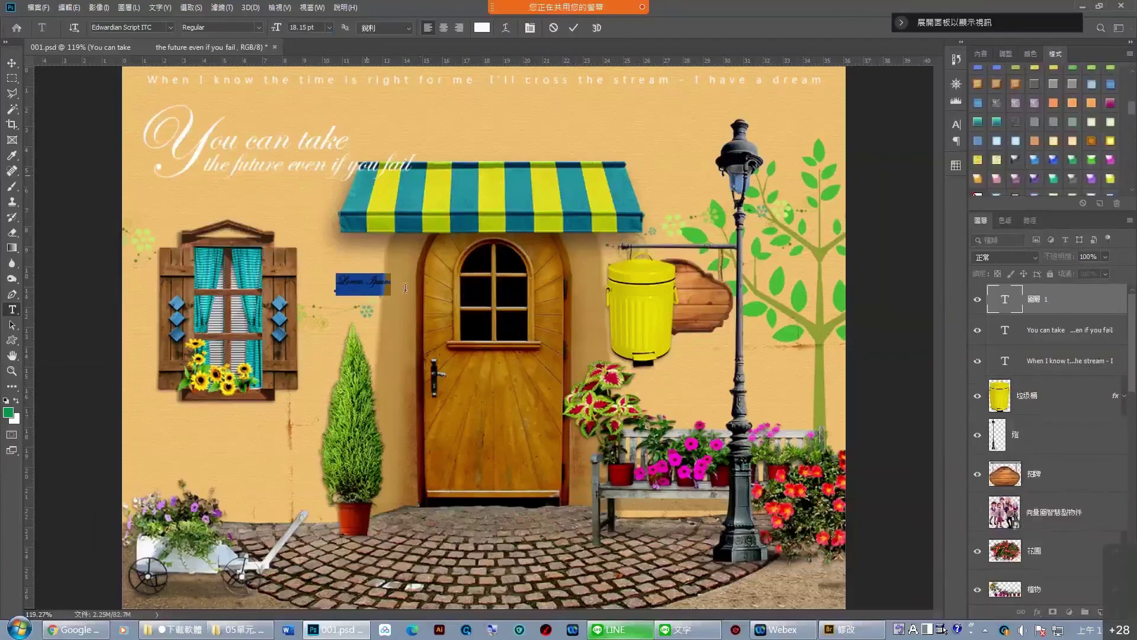
{"action": "left_click", "coordinate": [329, 27]}
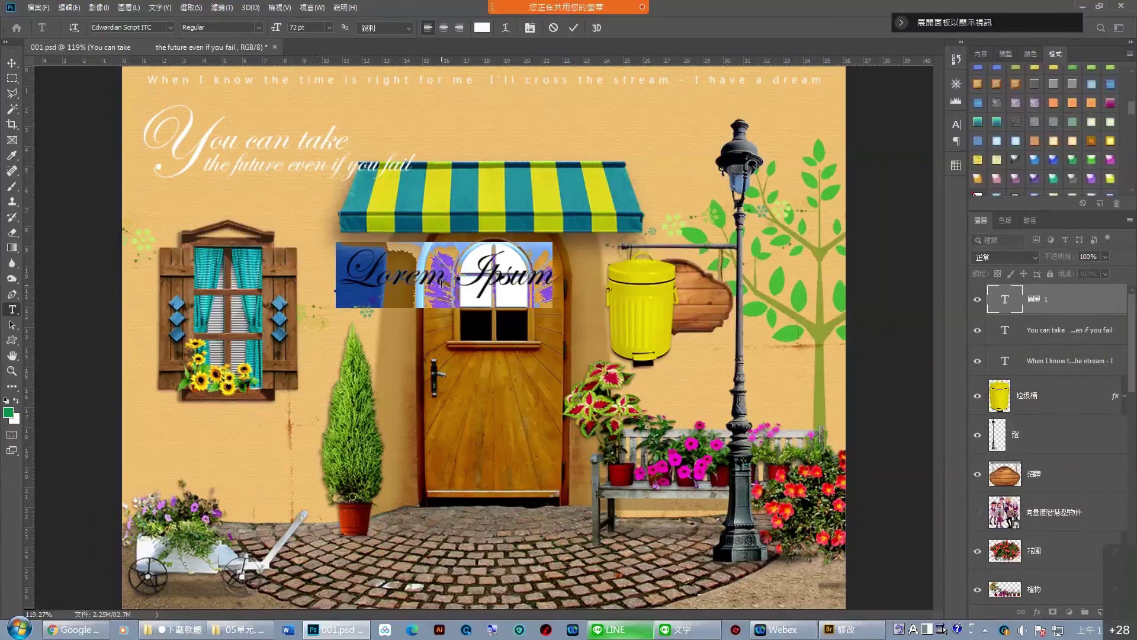
{"action": "left_click", "coordinate": [304, 28]}
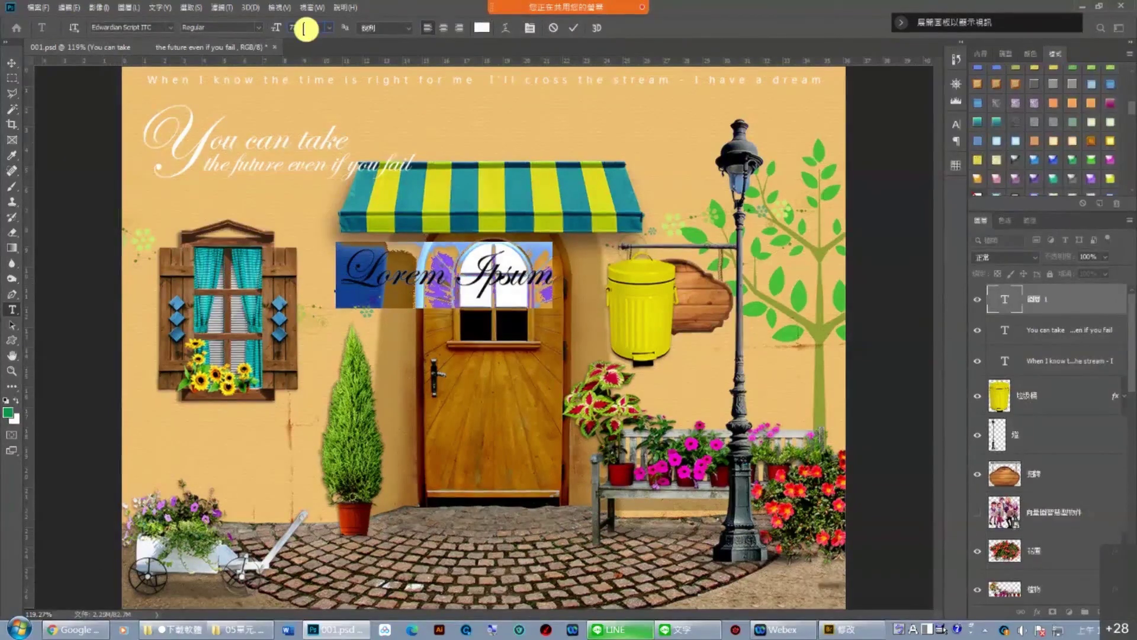
{"action": "left_click_drag", "start_coordinate": [304, 28], "coordinate": [261, 30]}
{"action": "type", "text": "120"}
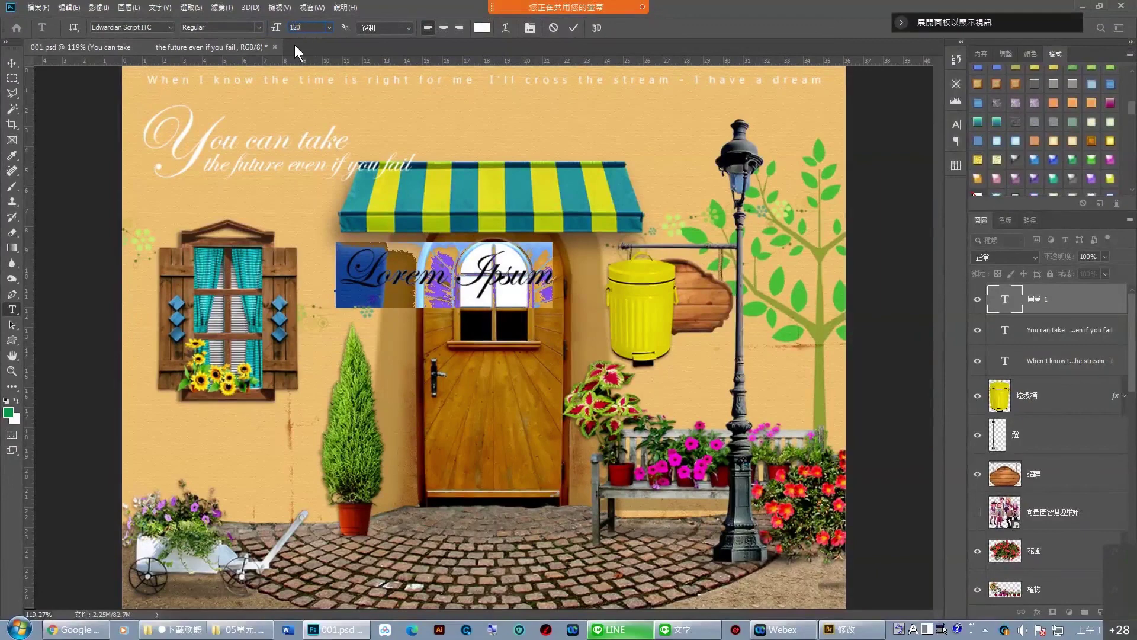
{"action": "key", "text": "Return"}
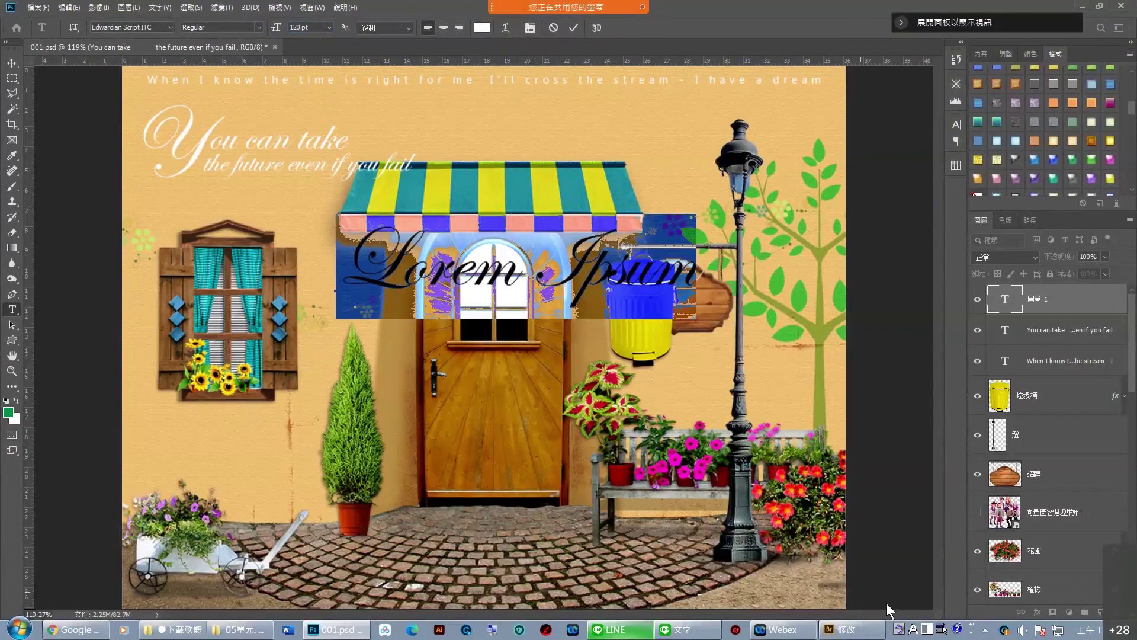
{"action": "left_click", "coordinate": [914, 629]}
{"action": "left_click", "coordinate": [943, 633]}
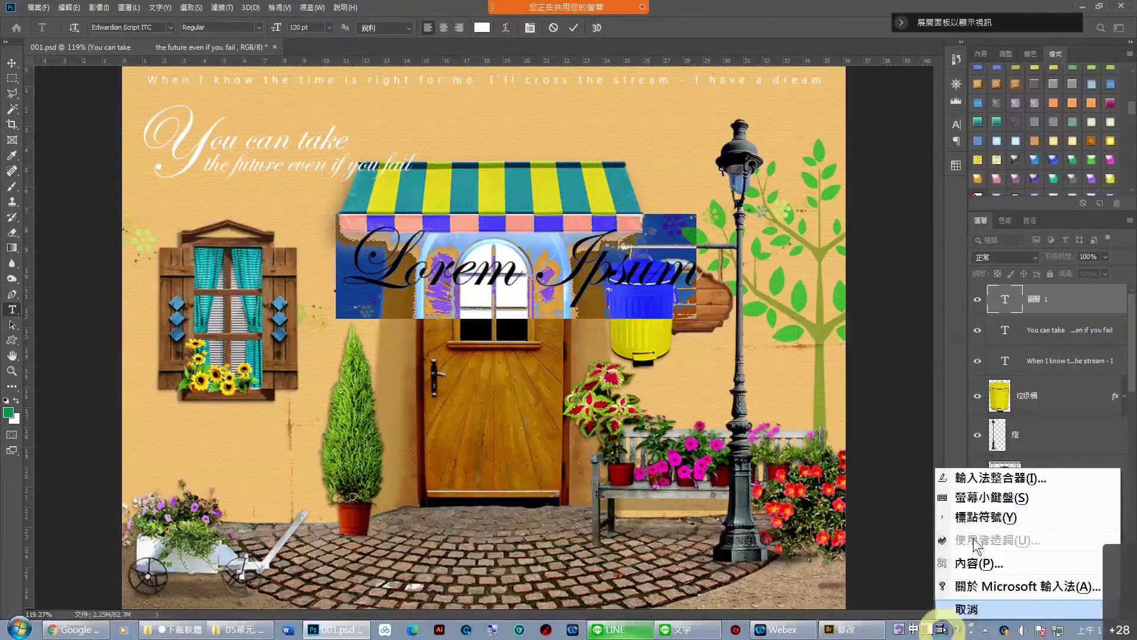
{"action": "left_click", "coordinate": [978, 503]}
Type 嘟嘟好 phonetically with the Bopomofo on-screen keyboard and commit the title.
{"action": "left_click", "coordinate": [917, 540]}
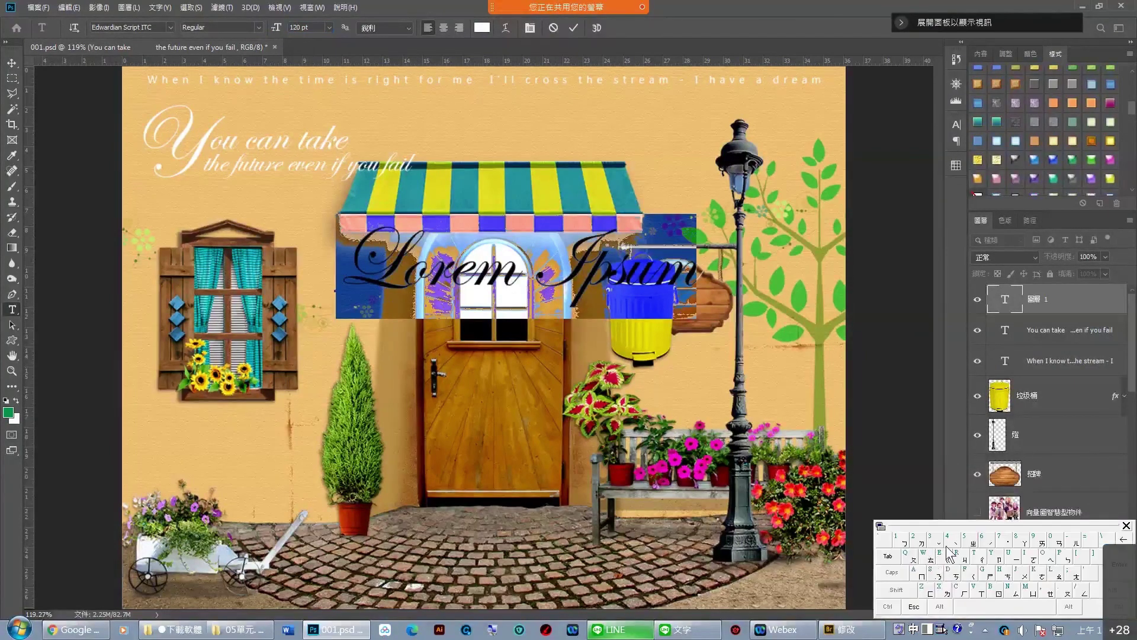
{"action": "left_click", "coordinate": [1019, 573]}
{"action": "key", "text": "space"}
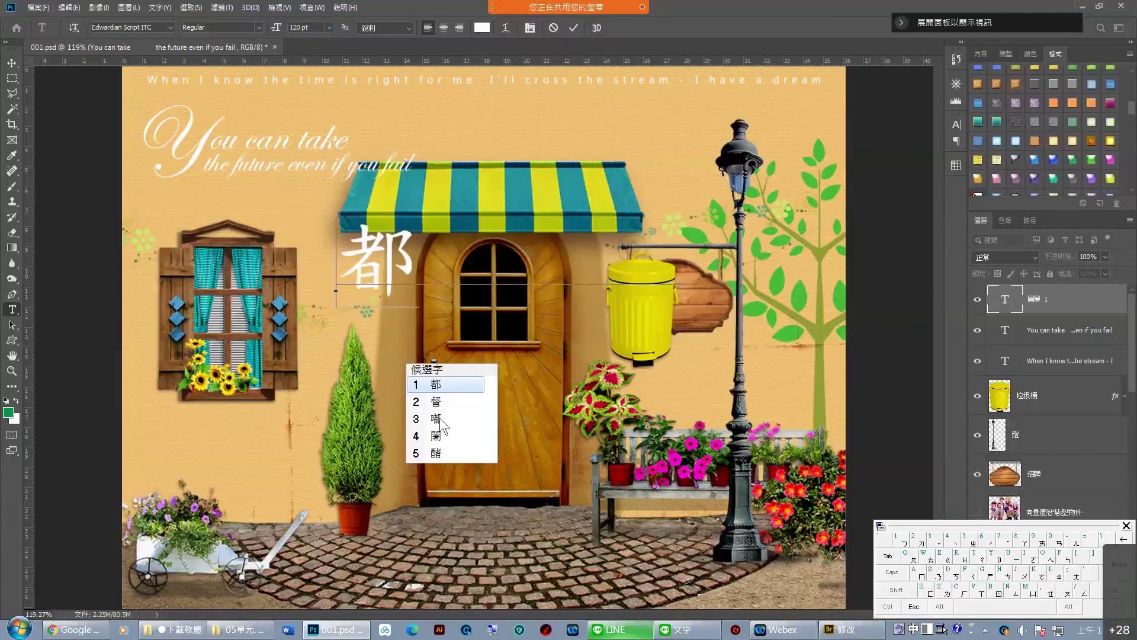
{"action": "left_click", "coordinate": [440, 416]}
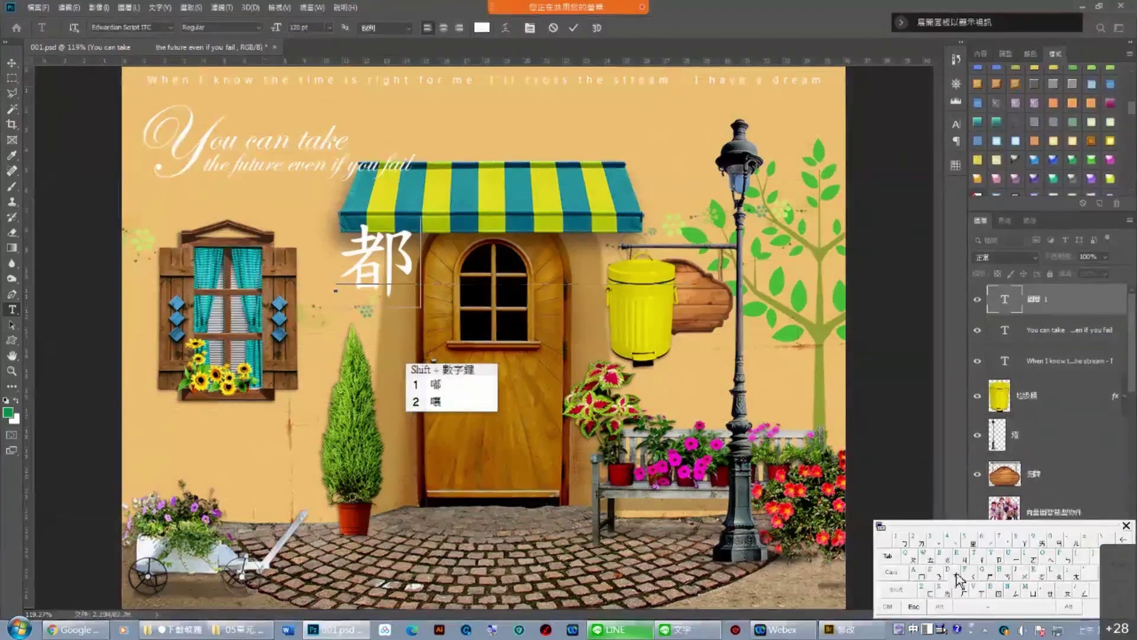
{"action": "left_click", "coordinate": [445, 387]}
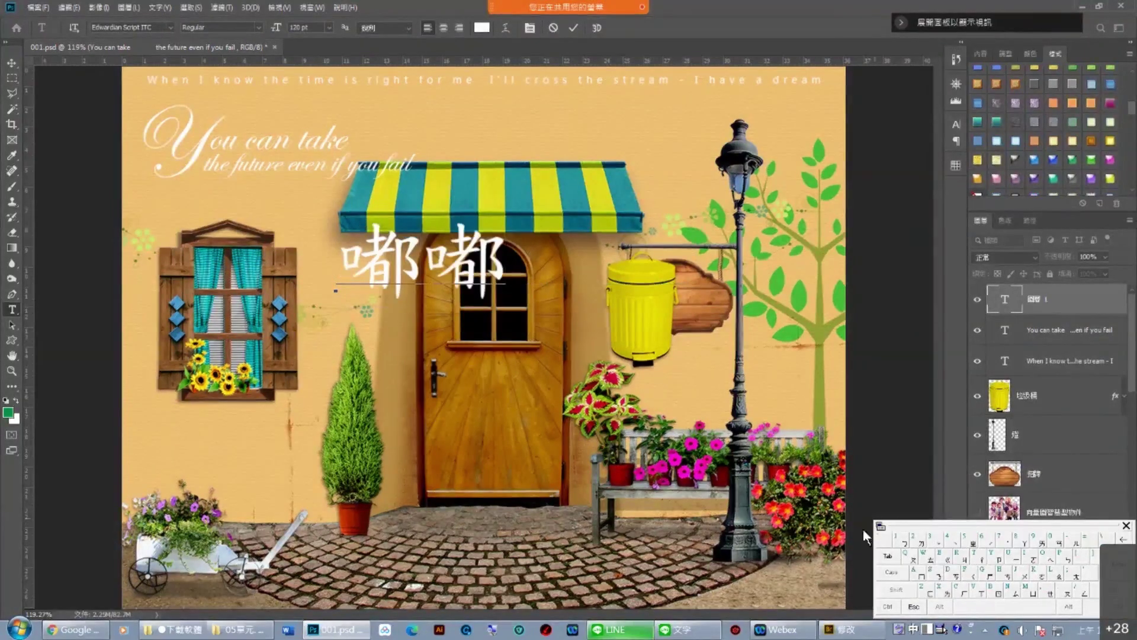
{"action": "left_click", "coordinate": [957, 588]}
{"action": "left_click", "coordinate": [1059, 570]}
{"action": "left_click", "coordinate": [937, 541]}
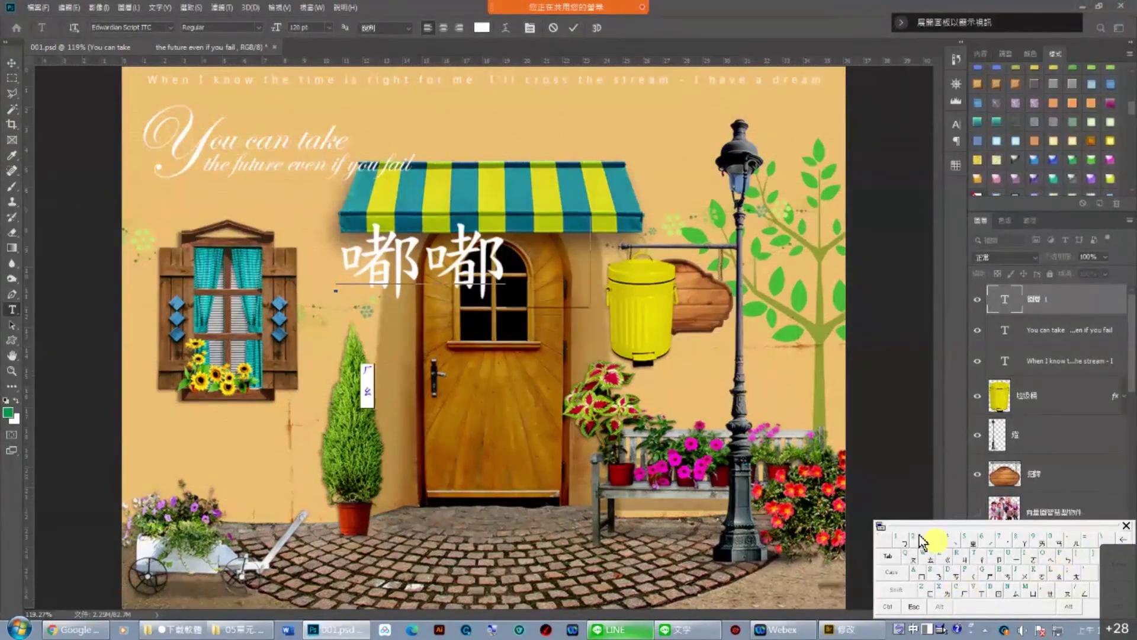
{"action": "key", "text": "ctrl+space"}
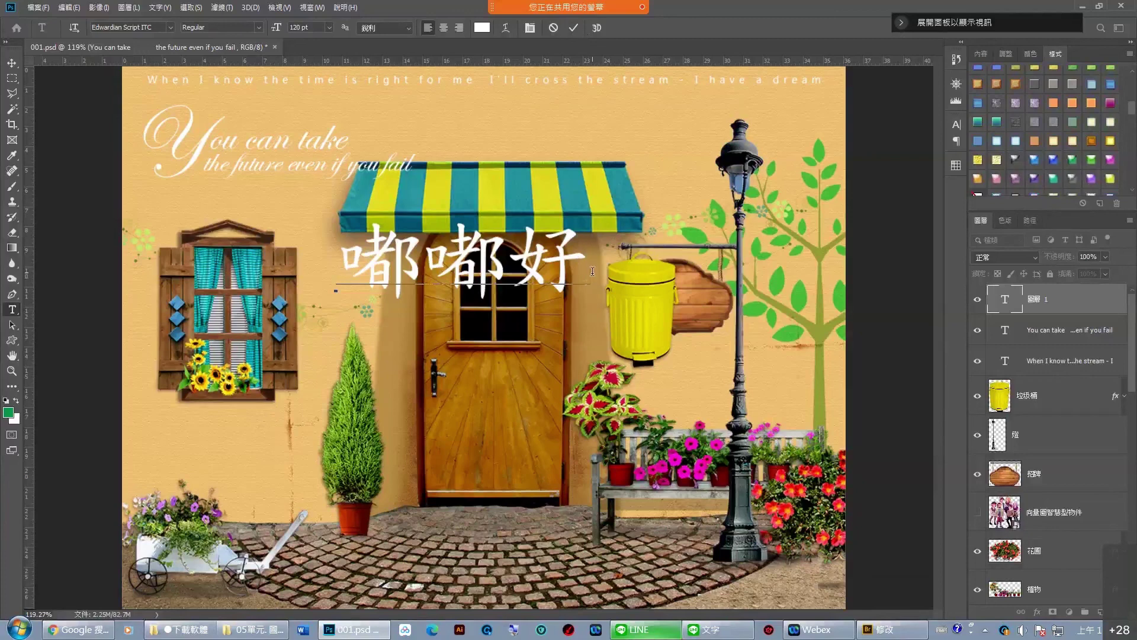
{"action": "key", "text": "Home"}
{"action": "left_click", "coordinate": [574, 28]}
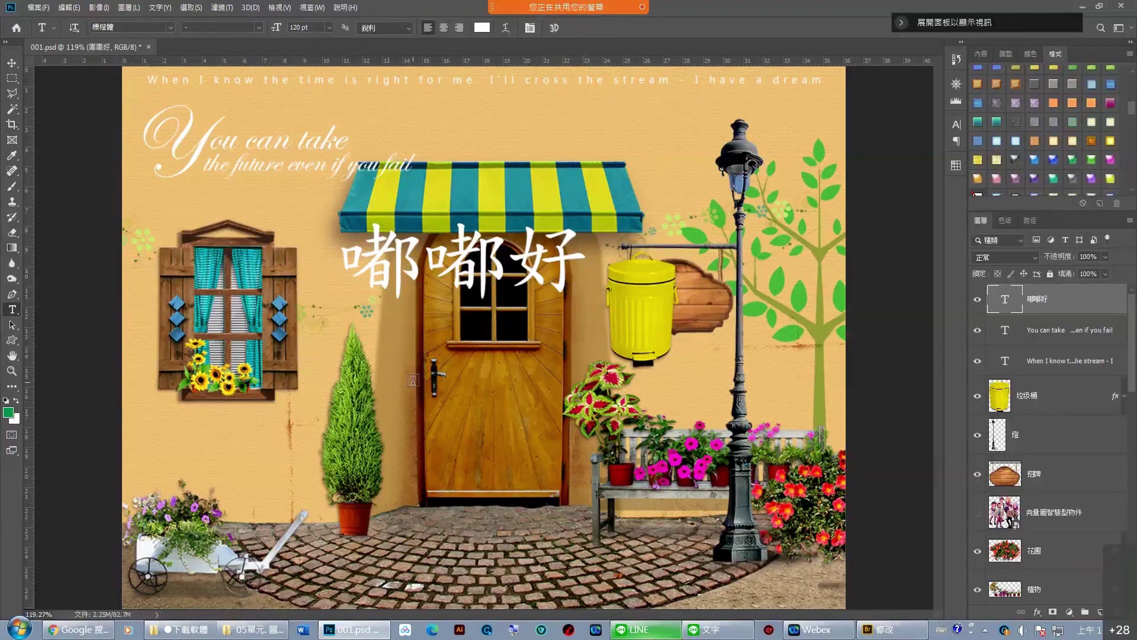
{"action": "left_click", "coordinate": [413, 380]}
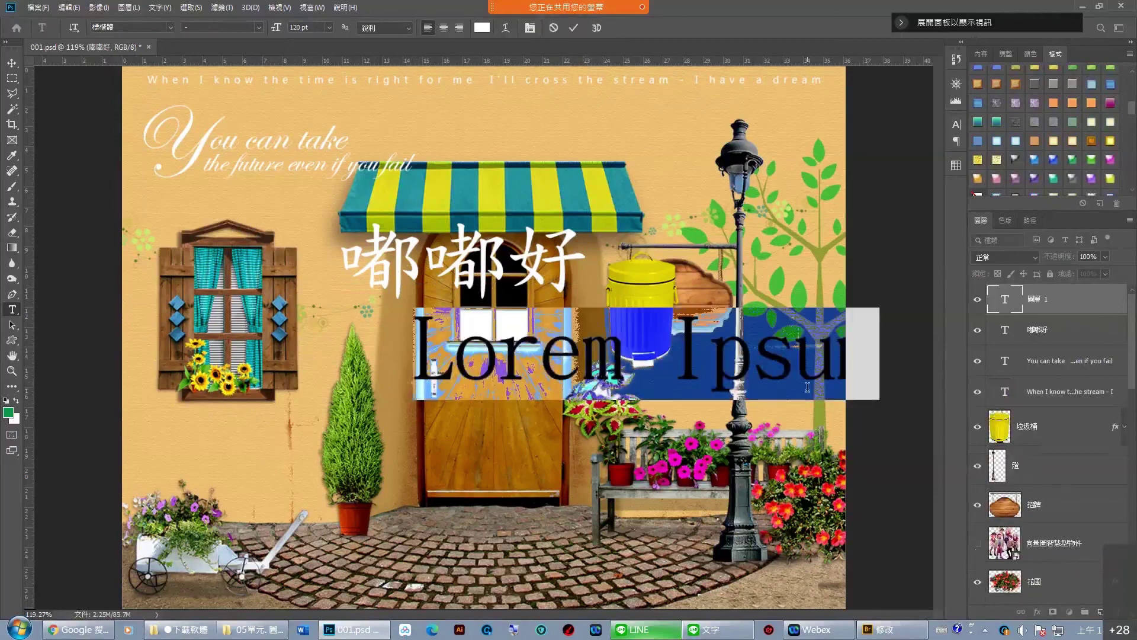
{"action": "key", "text": "ctrl+Return"}
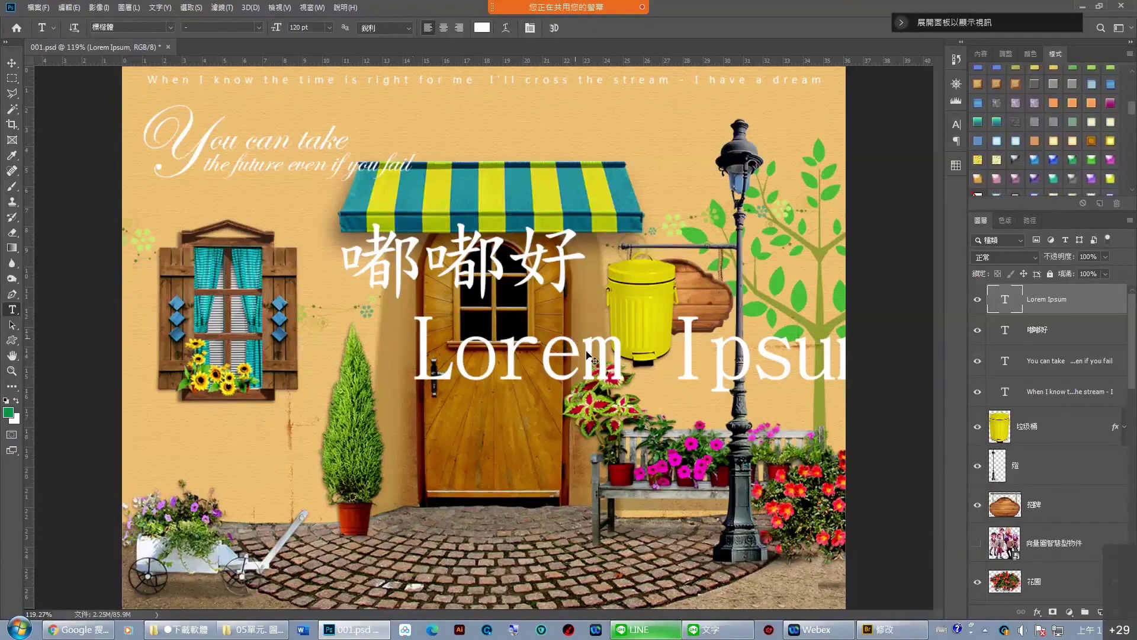
{"action": "key", "text": "ctrl+z"}
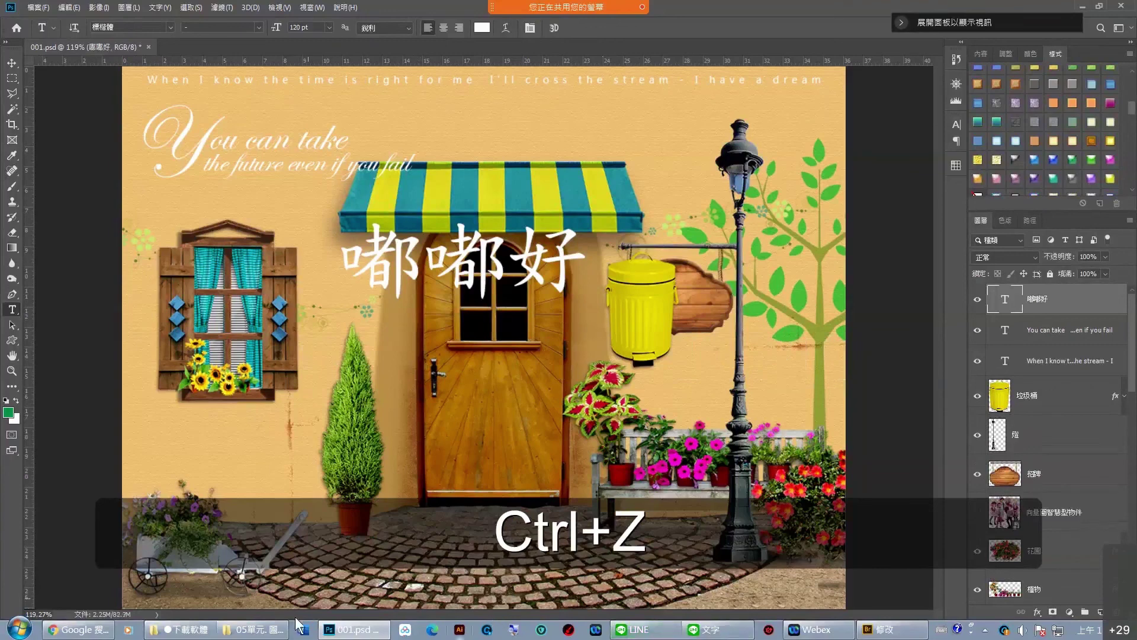
Open 練習文案.txt from the 2021-●LOGO (練習素材包) folder in Notepad.
{"action": "left_click", "coordinate": [267, 632]}
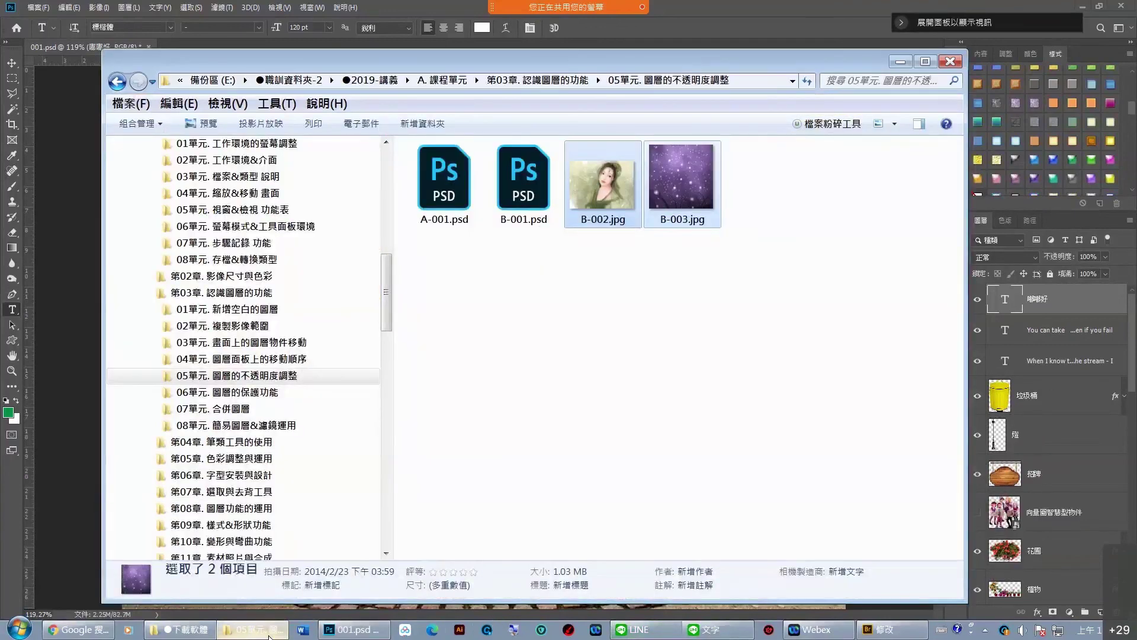
{"action": "mouse_move", "coordinate": [385, 307]}
{"action": "left_mouse_down"}
{"action": "mouse_move", "coordinate": [401, 441]}
{"action": "mouse_move", "coordinate": [385, 435]}
{"action": "left_mouse_up"}
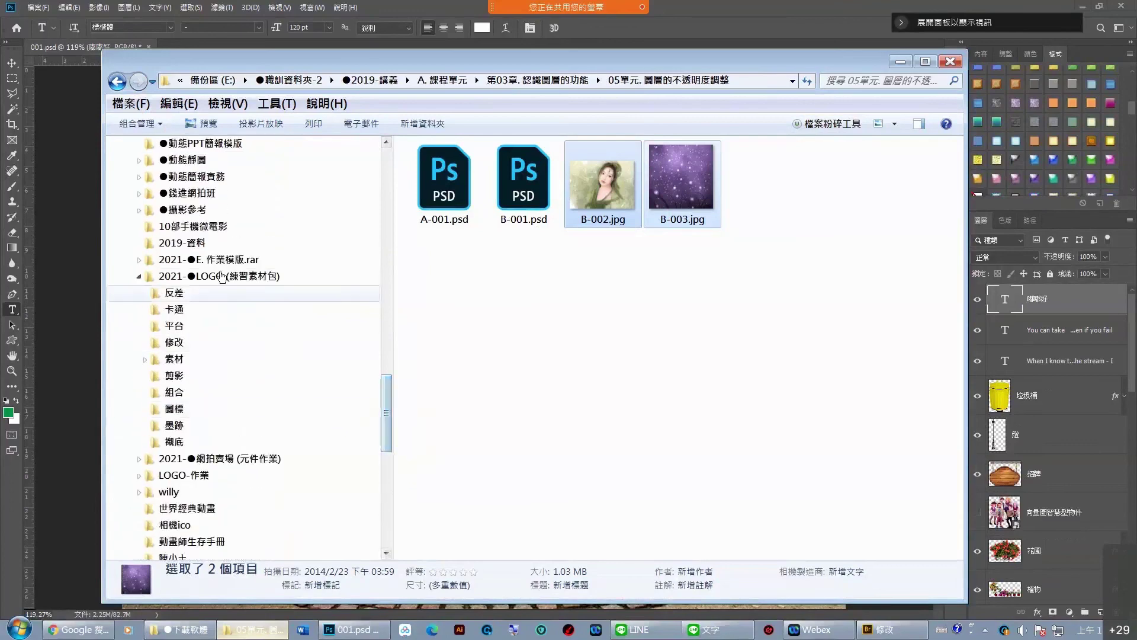
{"action": "left_click", "coordinate": [285, 275]}
{"action": "double_click", "coordinate": [449, 317]}
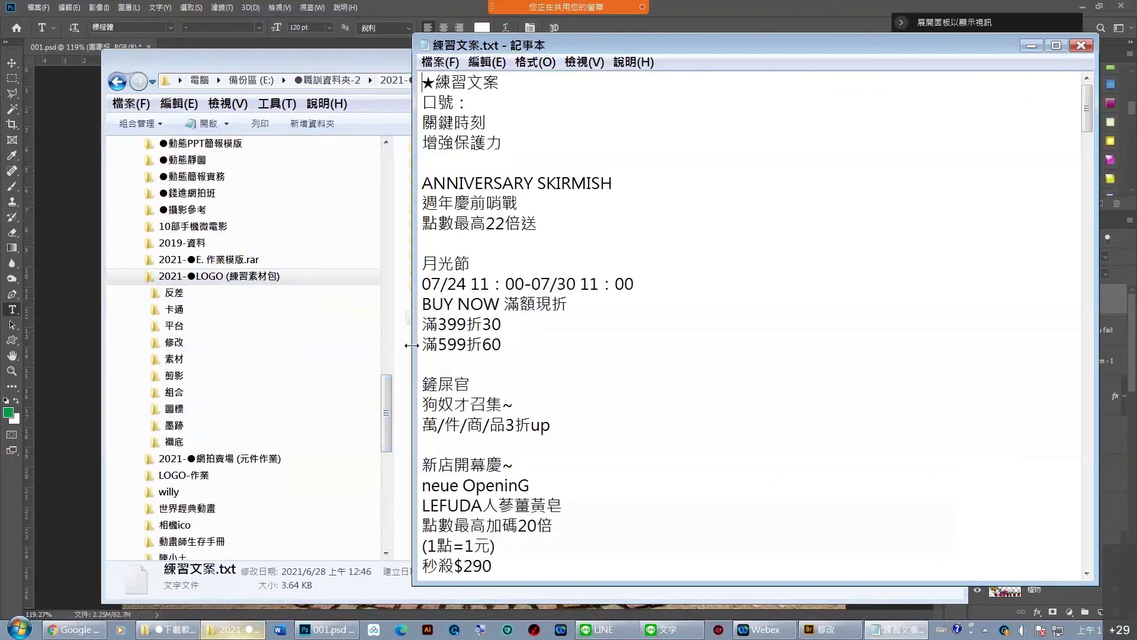
{"action": "scroll", "coordinate": [557, 404], "scroll_direction": "down", "scroll_amount": 2}
{"action": "scroll", "coordinate": [557, 405], "scroll_direction": "down", "scroll_amount": 12}
{"action": "scroll", "coordinate": [560, 406], "scroll_direction": "down", "scroll_amount": 5}
{"action": "scroll", "coordinate": [572, 415], "scroll_direction": "down", "scroll_amount": 5}
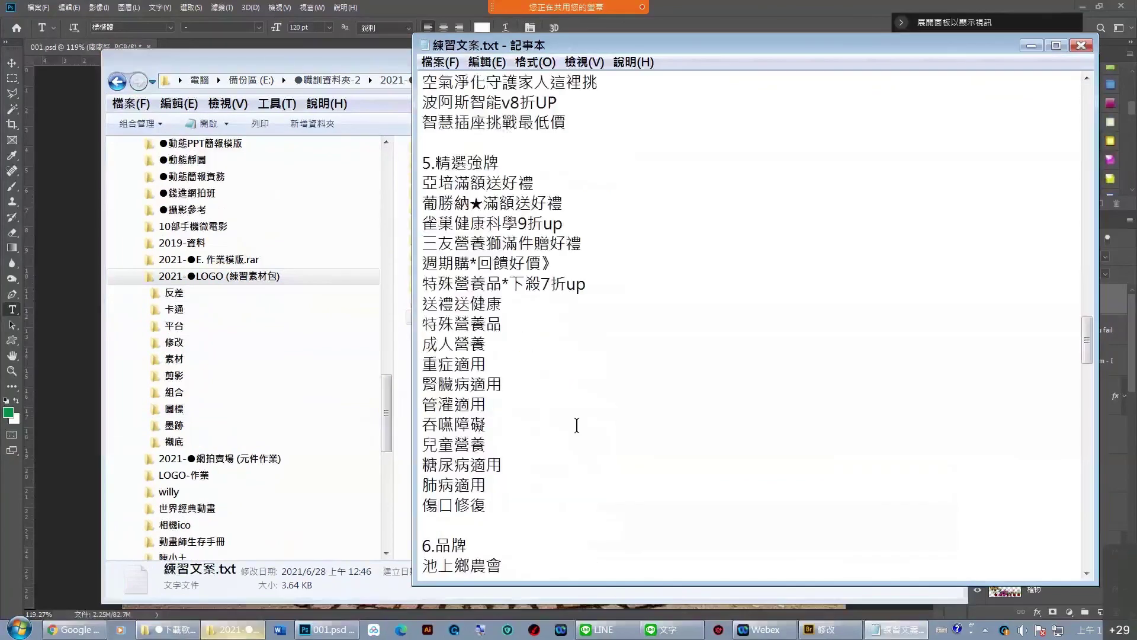
{"action": "scroll", "coordinate": [576, 428], "scroll_direction": "down", "scroll_amount": 5}
Copy the ATM transfer text through the end of the file and return to Photoshop.
{"action": "key", "text": "ctrl+End"}
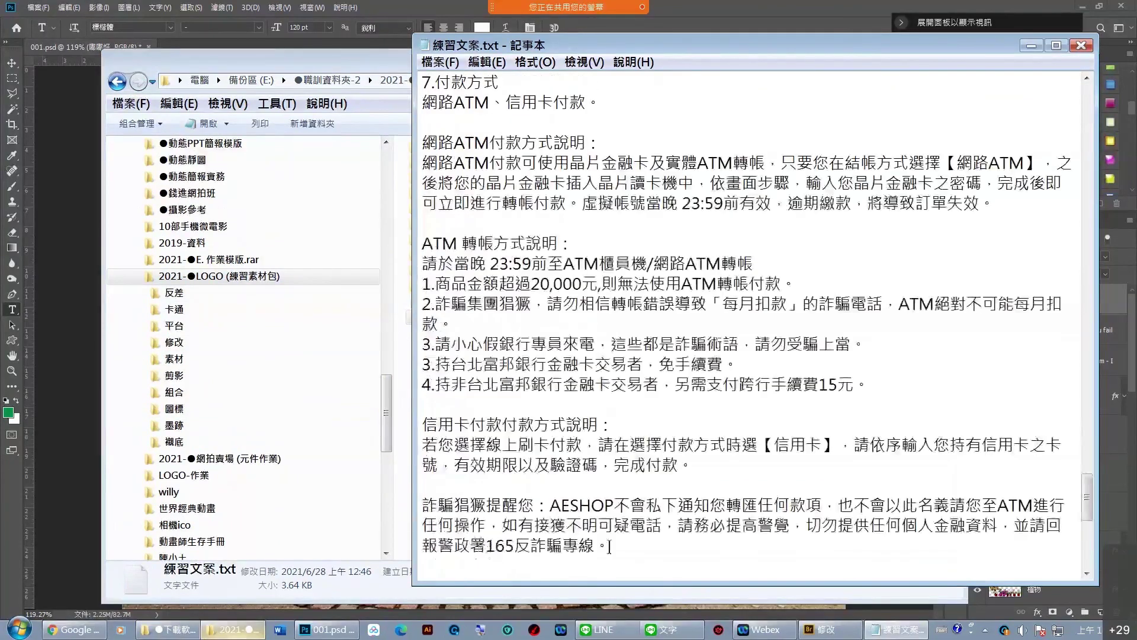
{"action": "left_click_drag", "start_coordinate": [621, 544], "coordinate": [424, 244]}
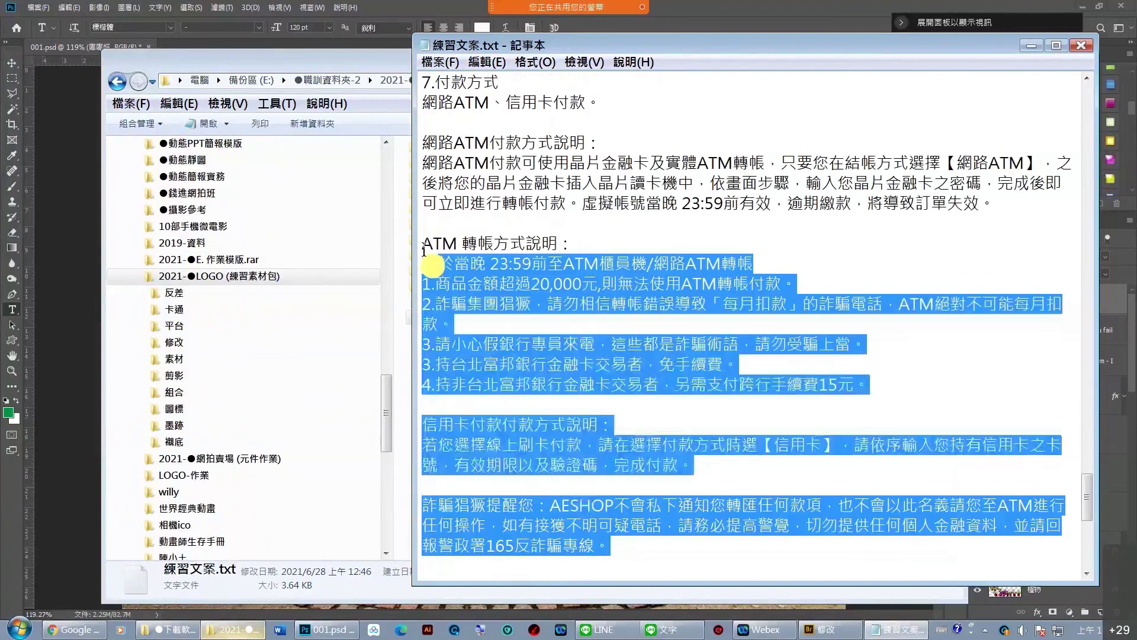
{"action": "right_click", "coordinate": [458, 256]}
{"action": "left_click", "coordinate": [318, 301]}
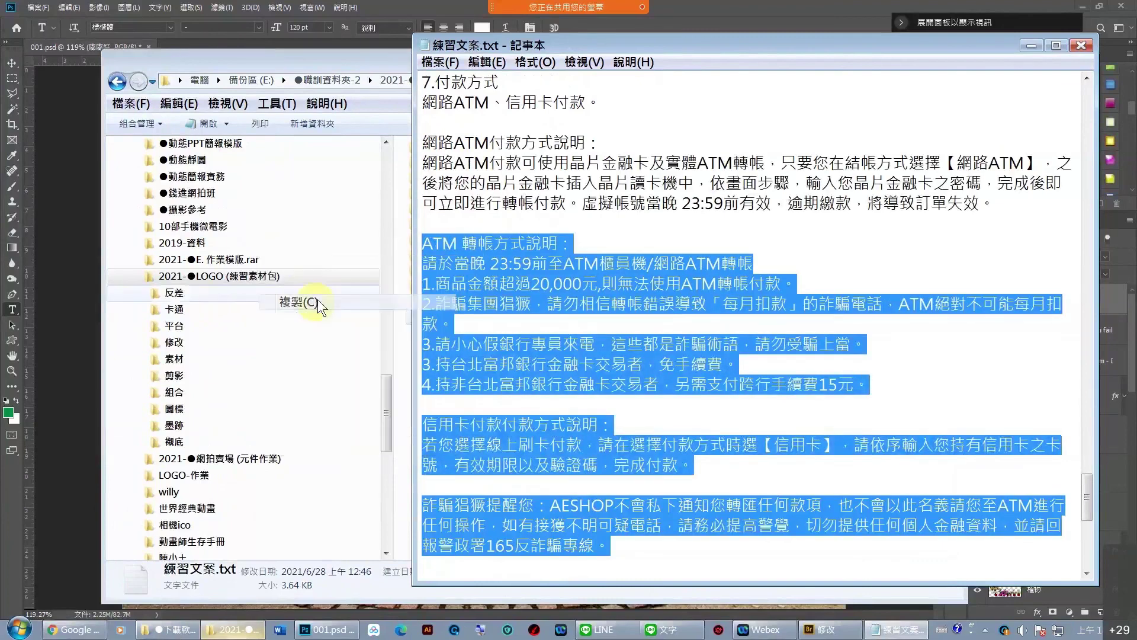
{"action": "left_click", "coordinate": [23, 552]}
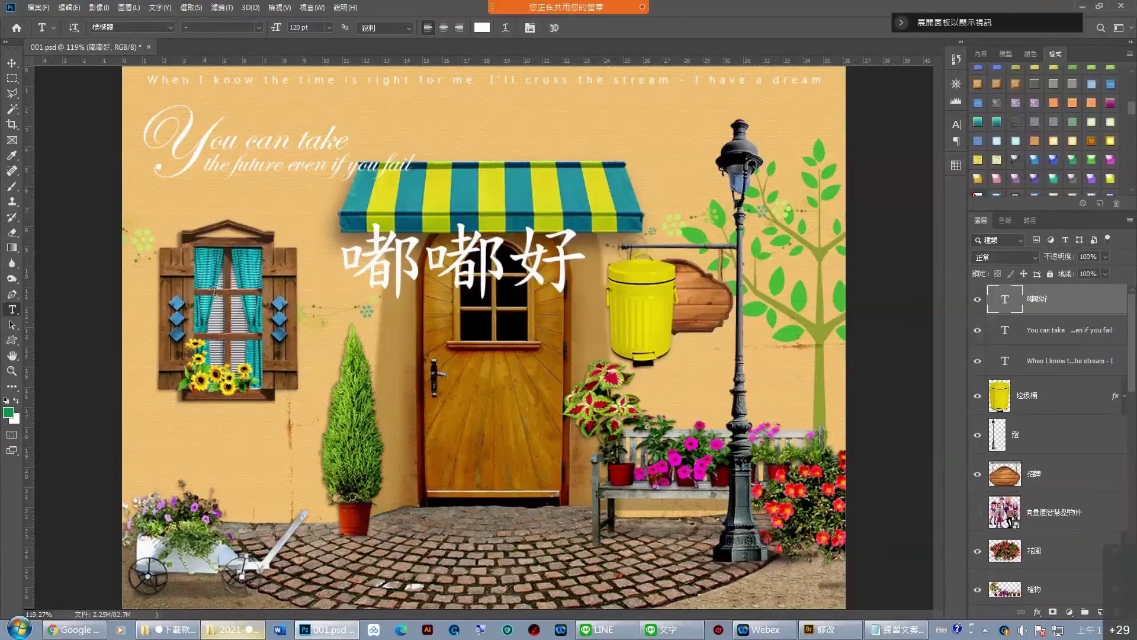
{"action": "left_click", "coordinate": [218, 211]}
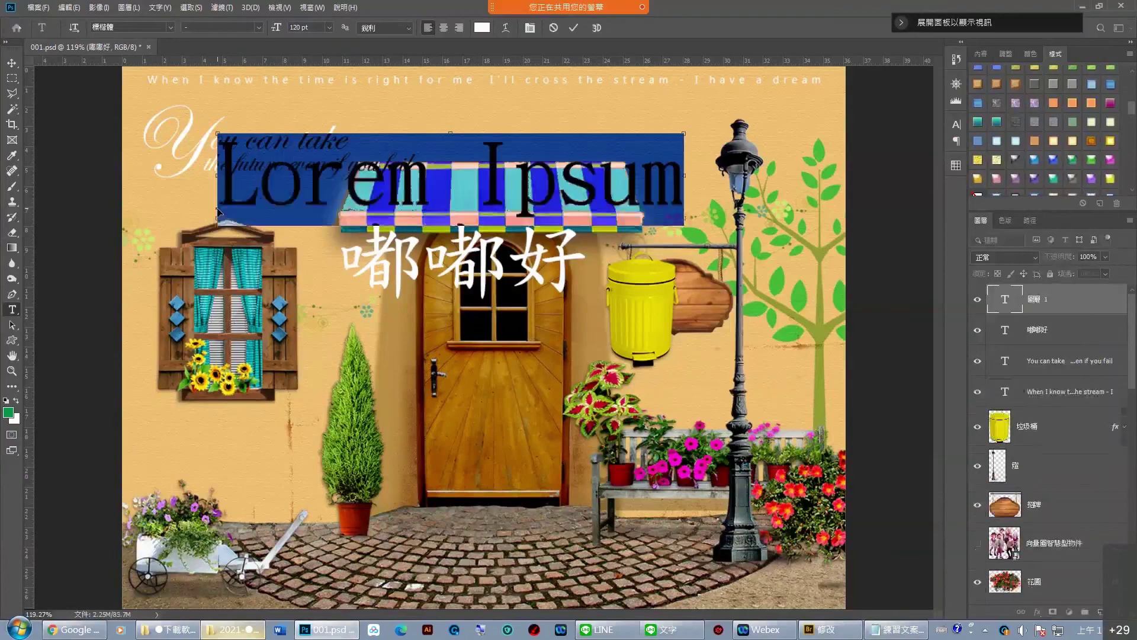
{"action": "key", "text": "ctrl+v"}
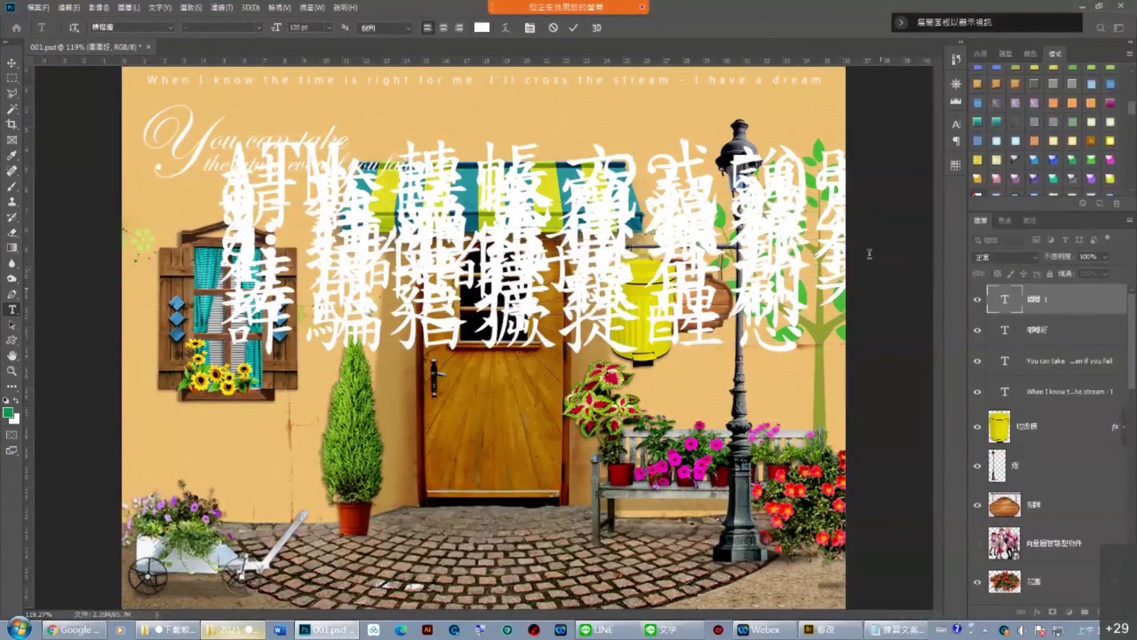
{"action": "left_click", "coordinate": [573, 28]}
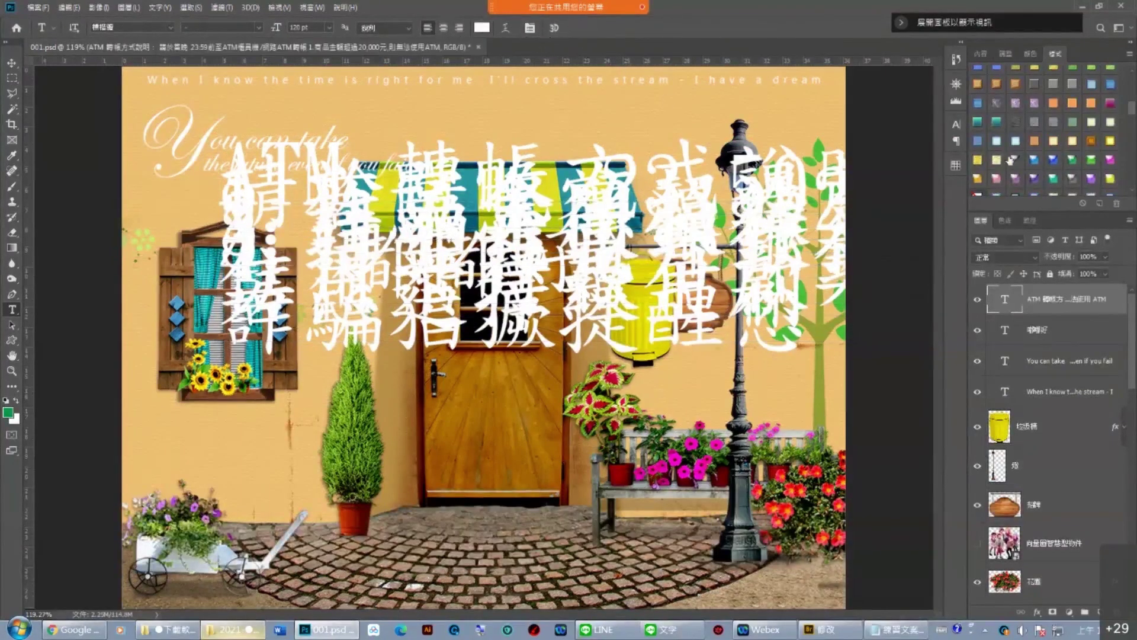
{"action": "left_click", "coordinate": [955, 124]}
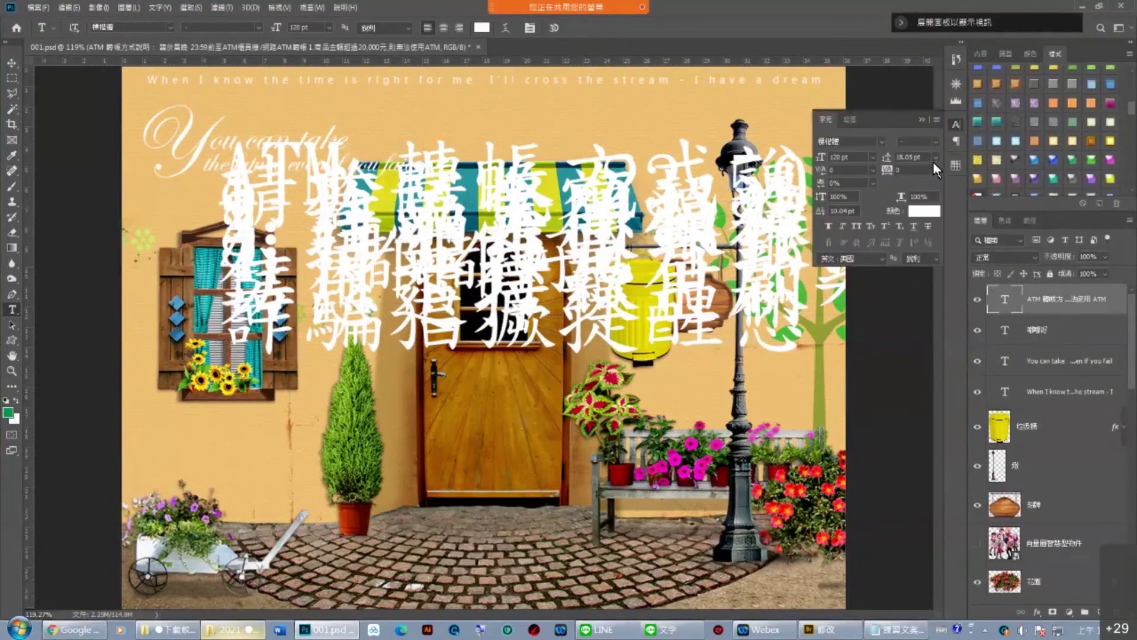
{"action": "left_click", "coordinate": [936, 157]}
{"action": "left_click", "coordinate": [956, 124]}
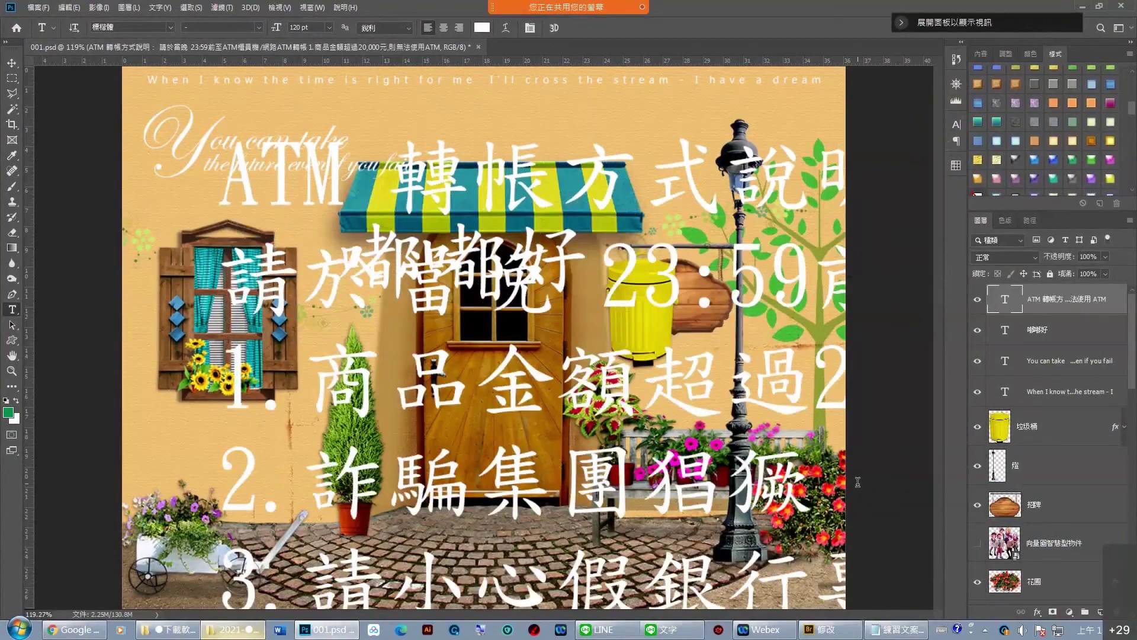
{"action": "key", "text": "Delete"}
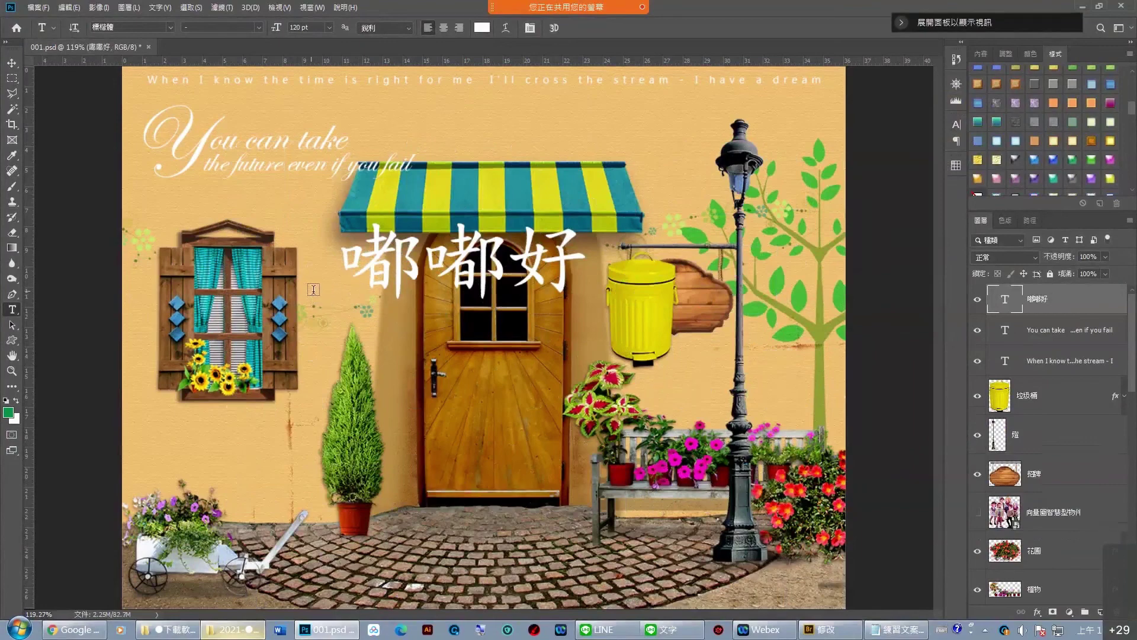
Draw a paragraph text box below the title and paste the payment text into it.
{"action": "left_click_drag", "start_coordinate": [309, 292], "coordinate": [646, 478]}
{"action": "mouse_move", "coordinate": [779, 510]}
{"action": "left_mouse_down"}
{"action": "mouse_move", "coordinate": [818, 584]}
{"action": "mouse_move", "coordinate": [445, 355]}
{"action": "mouse_move", "coordinate": [796, 585]}
{"action": "left_mouse_up"}
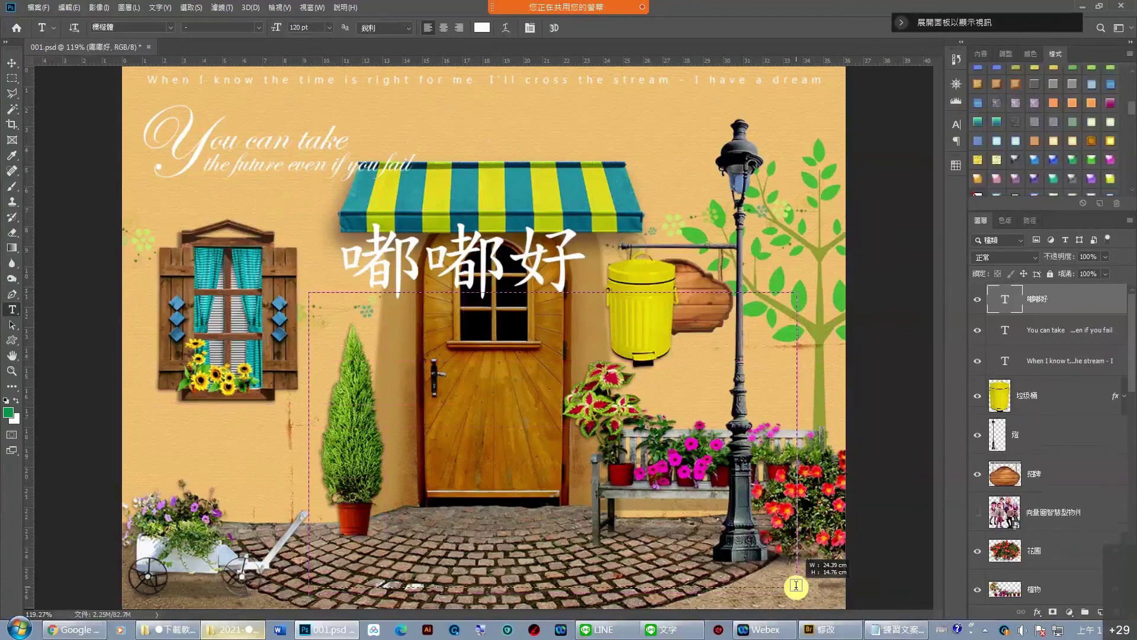
{"action": "mouse_move", "coordinate": [797, 585]}
{"action": "left_mouse_down"}
{"action": "mouse_move", "coordinate": [442, 539]}
{"action": "mouse_move", "coordinate": [708, 589]}
{"action": "mouse_move", "coordinate": [781, 579]}
{"action": "mouse_move", "coordinate": [730, 578]}
{"action": "mouse_move", "coordinate": [763, 576]}
{"action": "left_mouse_up"}
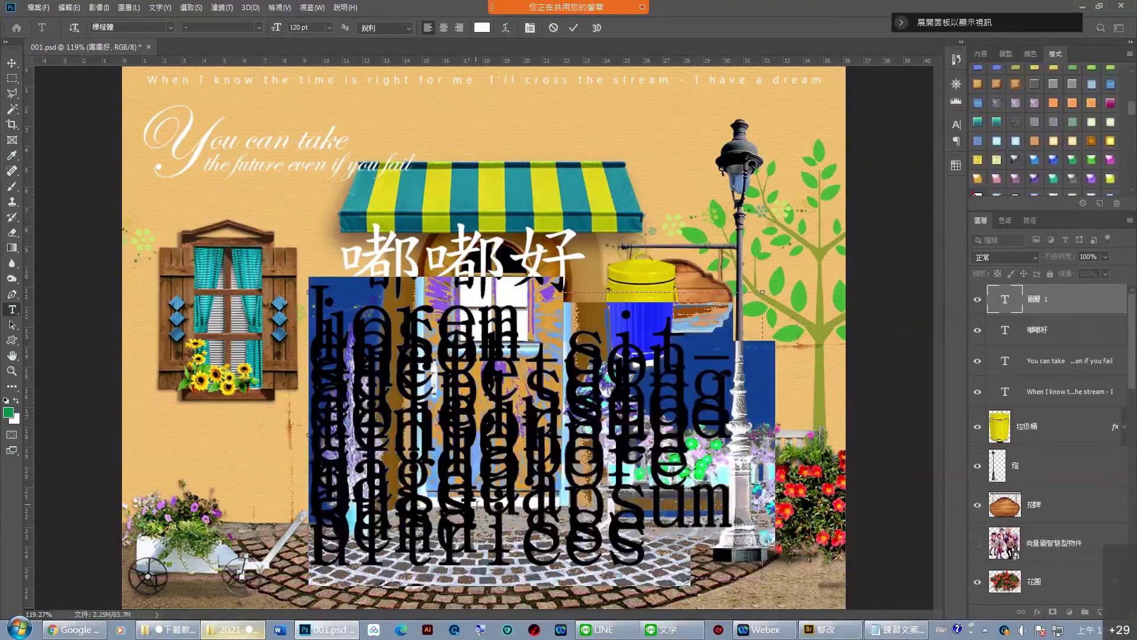
{"action": "key", "text": "ctrl+v"}
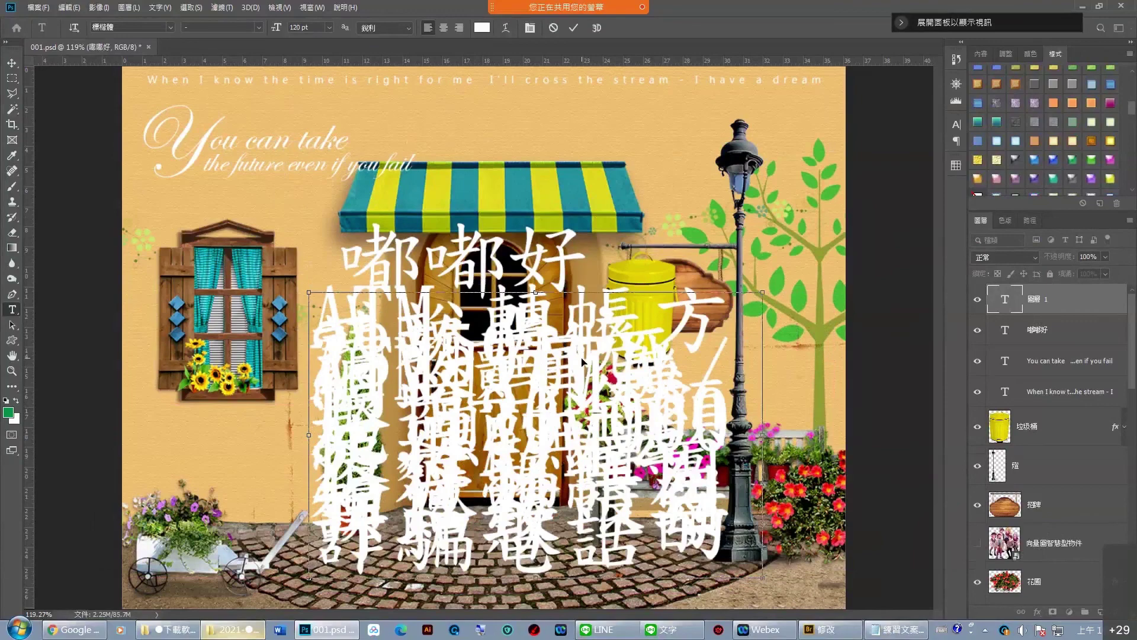
Set all the paragraph text to 36 pt with Auto leading.
{"action": "key", "text": "ctrl+a"}
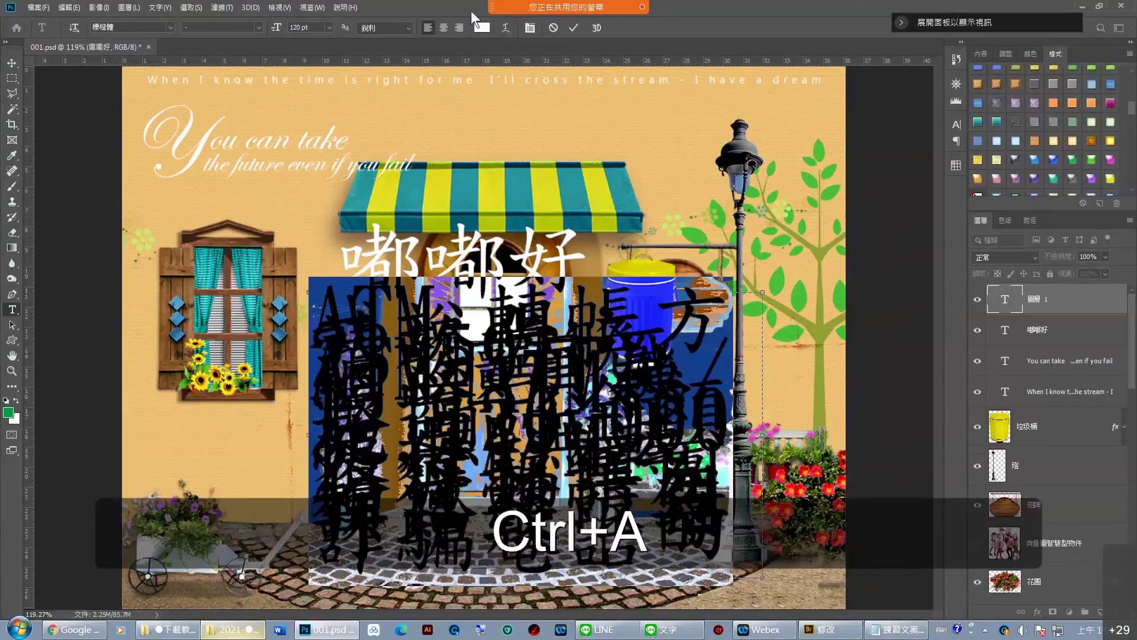
{"action": "left_click", "coordinate": [328, 27]}
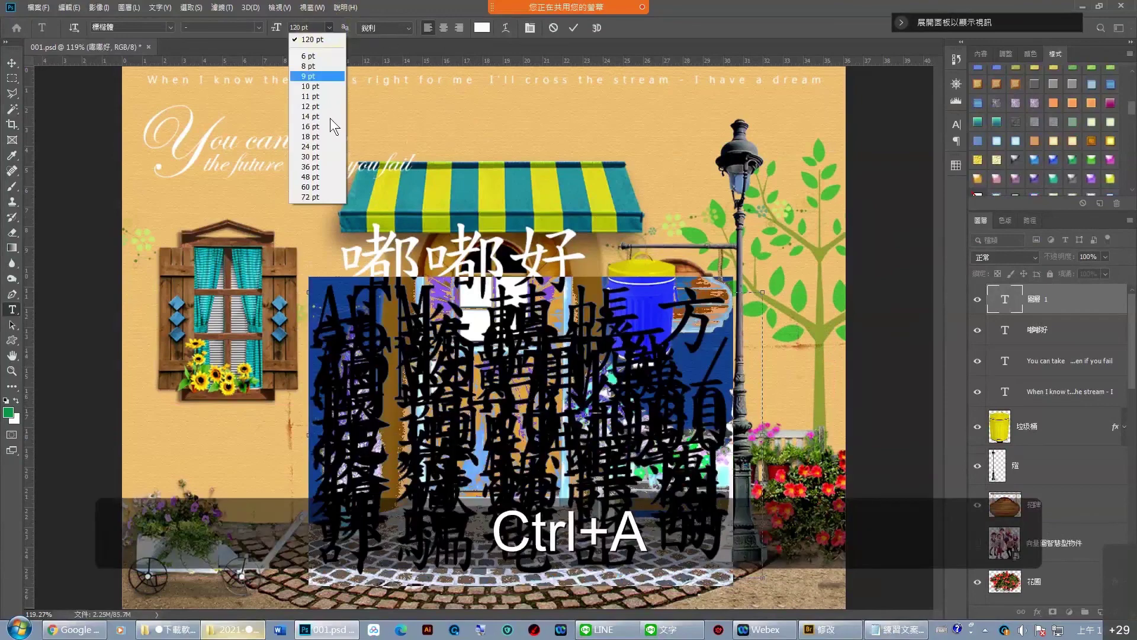
{"action": "left_click", "coordinate": [320, 166]}
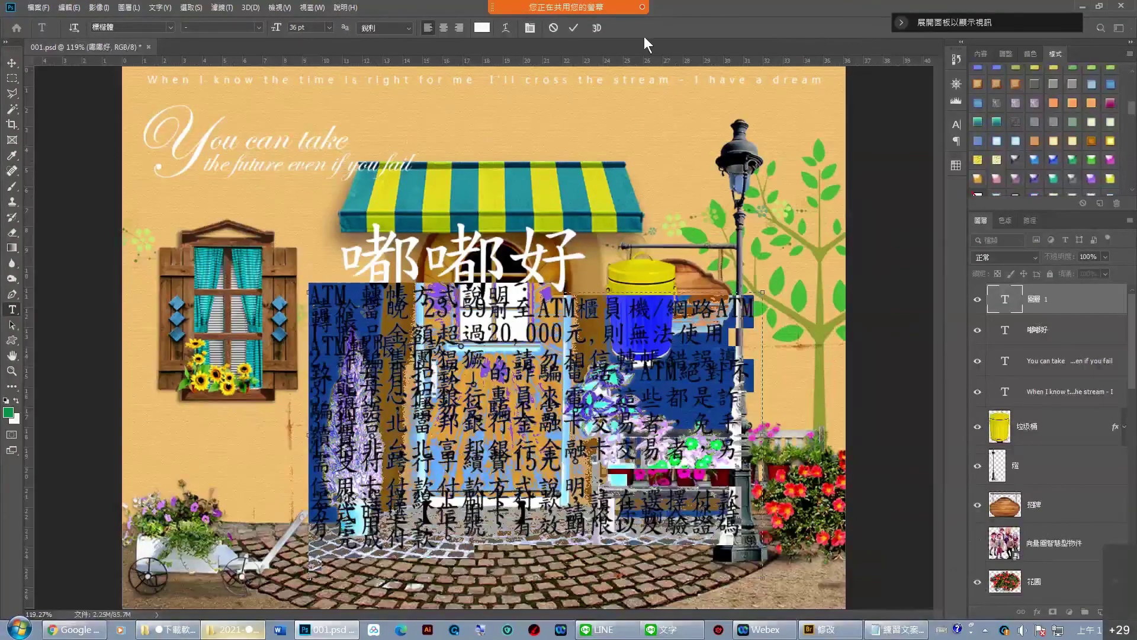
{"action": "left_click", "coordinate": [955, 124]}
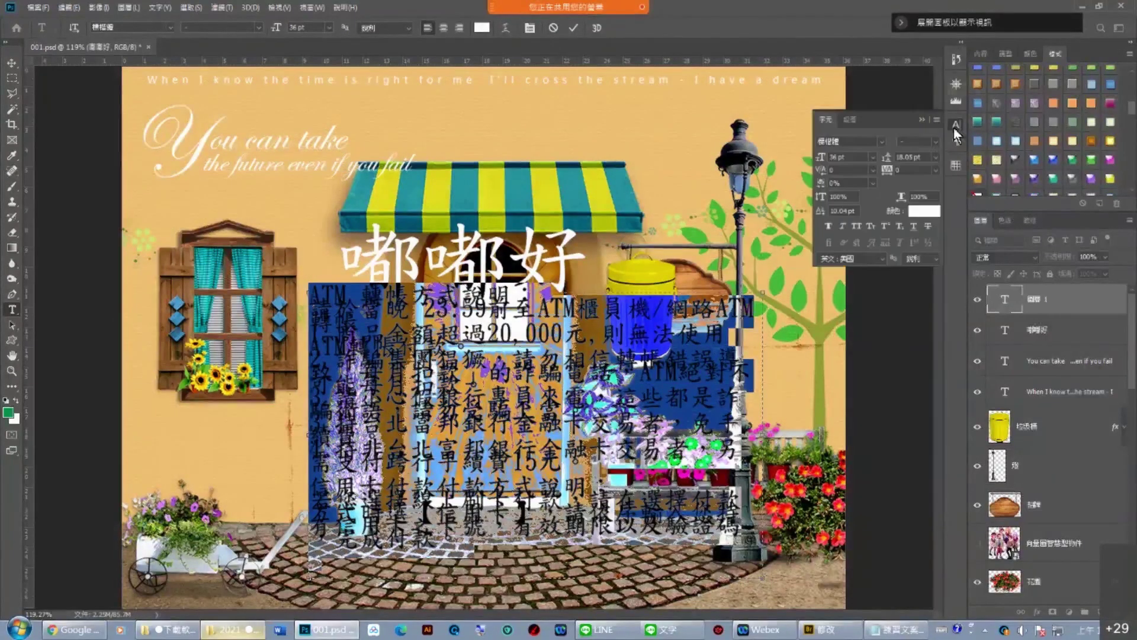
{"action": "left_click", "coordinate": [934, 158]}
{"action": "left_click", "coordinate": [929, 167]}
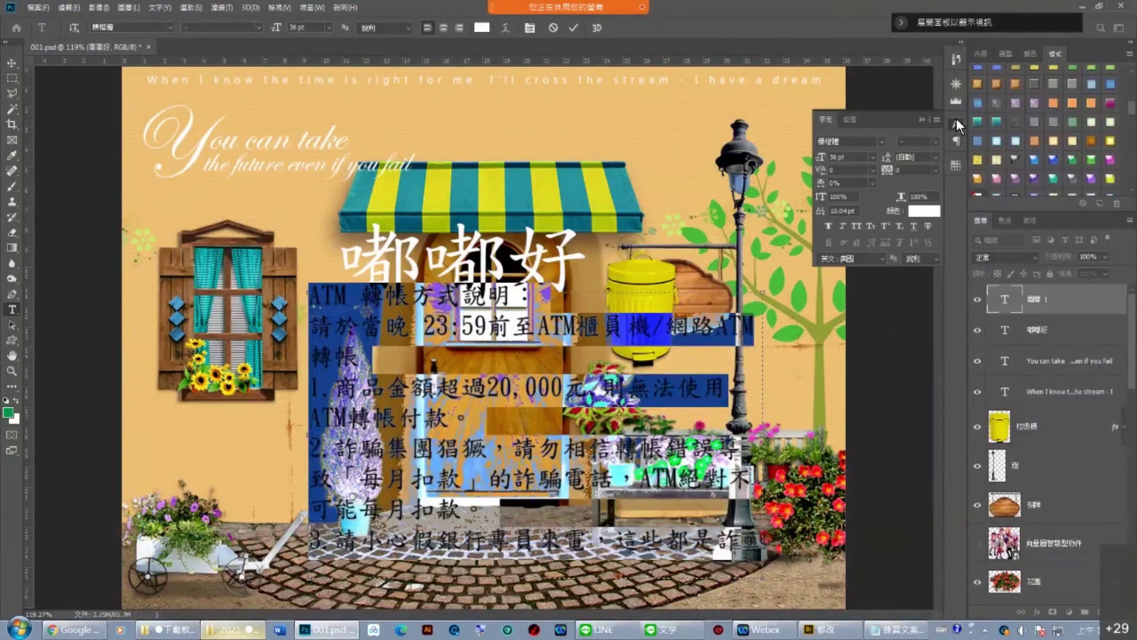
{"action": "left_click", "coordinate": [956, 119]}
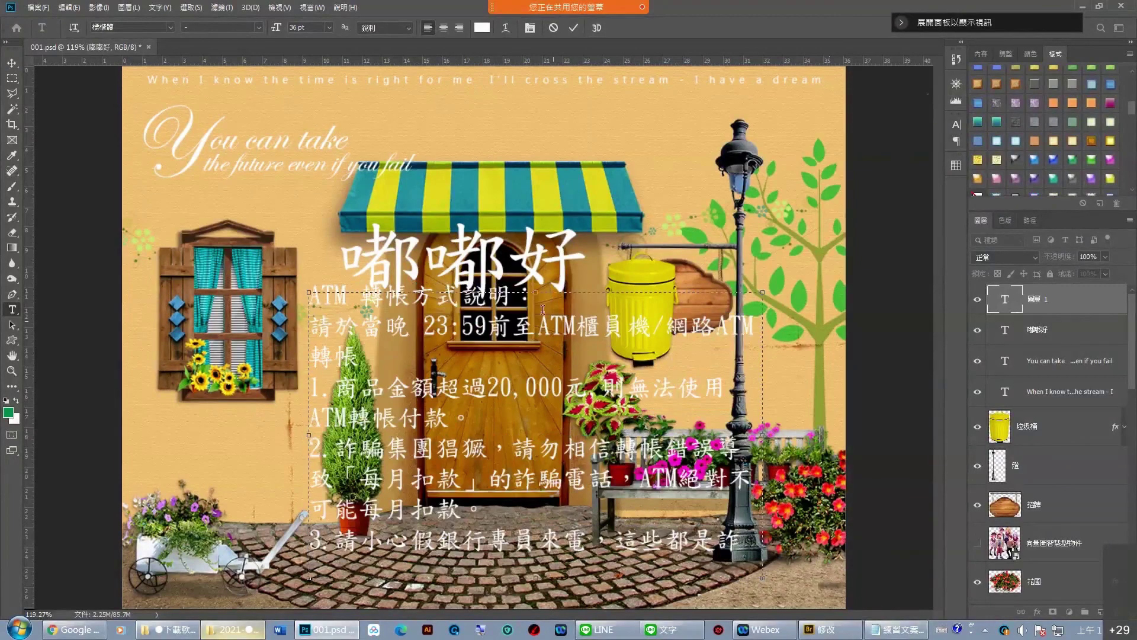
Enlarge the ATM paragraph box upward, left and right so the credit-card payment text shows.
{"action": "left_click", "coordinate": [525, 292]}
{"action": "left_click_drag", "start_coordinate": [525, 292], "coordinate": [549, 185]}
{"action": "left_click_drag", "start_coordinate": [574, 119], "coordinate": [573, 119]}
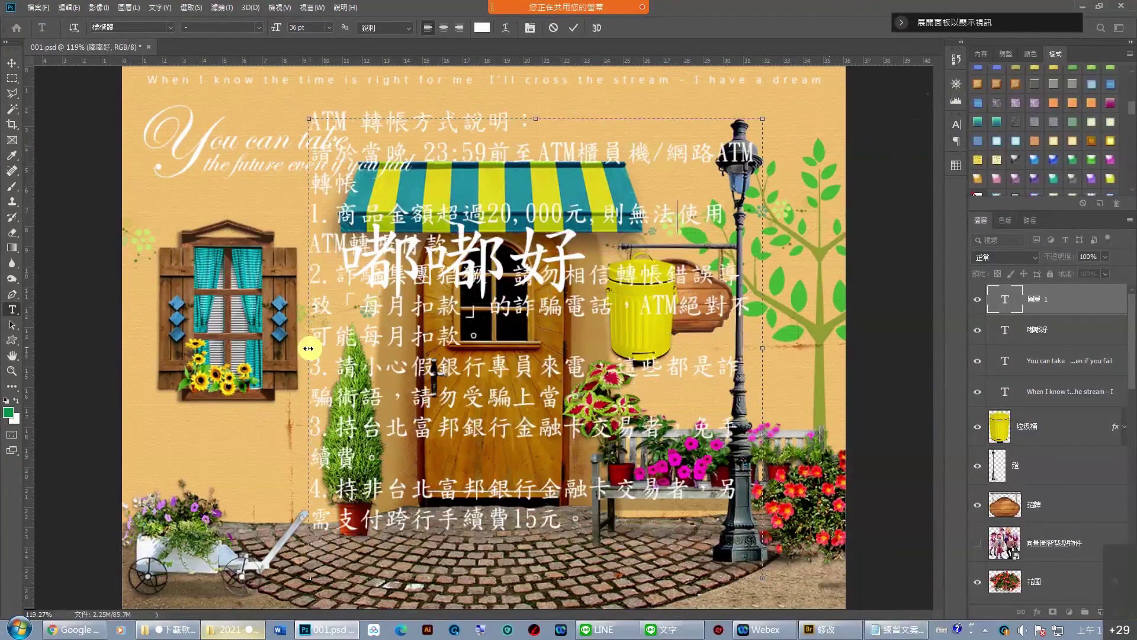
{"action": "left_click_drag", "start_coordinate": [310, 348], "coordinate": [194, 339]}
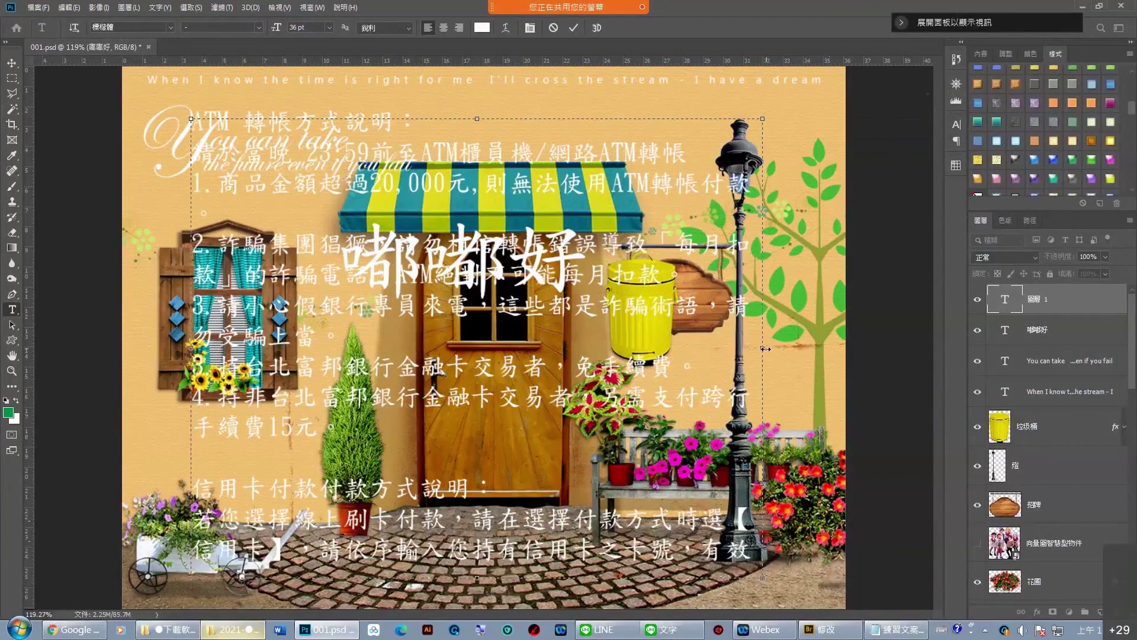
{"action": "mouse_move", "coordinate": [765, 349]}
{"action": "left_mouse_down"}
{"action": "mouse_move", "coordinate": [818, 349]}
{"action": "mouse_move", "coordinate": [705, 350]}
{"action": "mouse_move", "coordinate": [810, 354]}
{"action": "mouse_move", "coordinate": [724, 354]}
{"action": "mouse_move", "coordinate": [793, 350]}
{"action": "left_mouse_up"}
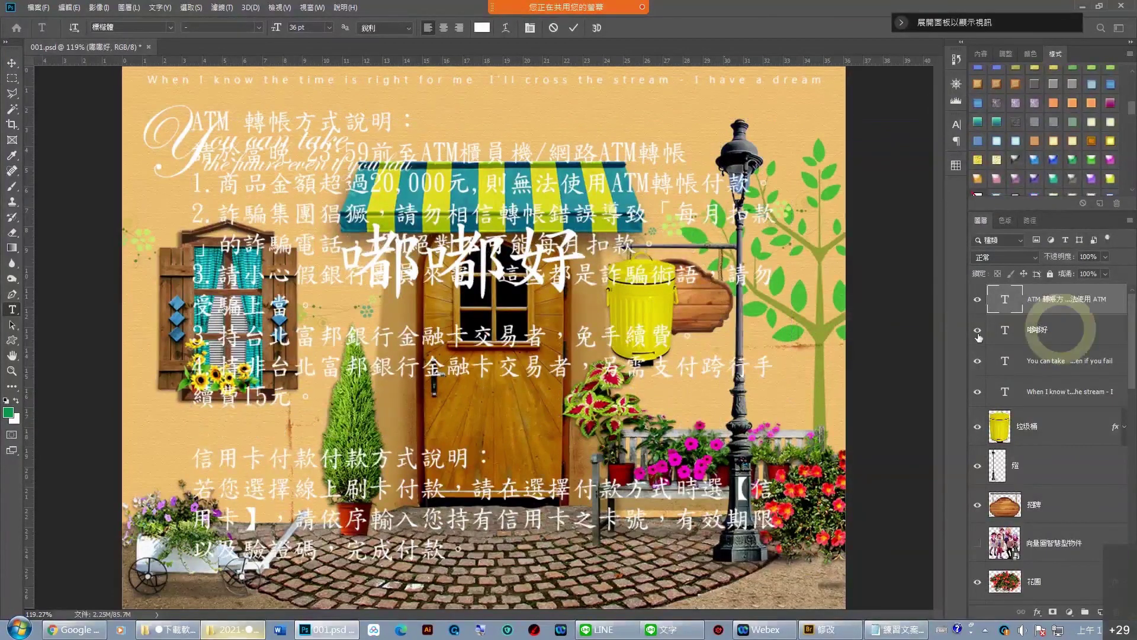
Commit the rewrapped ATM paragraph and hide the 嘟嘟好 title layer.
{"action": "left_click", "coordinate": [1061, 330]}
{"action": "left_click", "coordinate": [978, 331]}
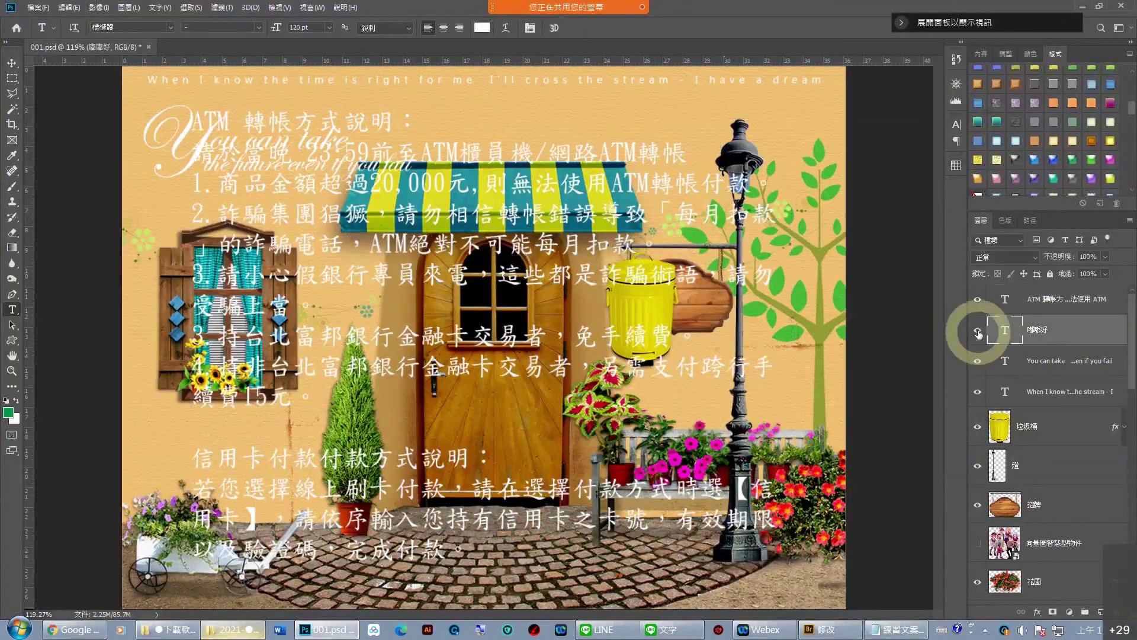
{"action": "left_click", "coordinate": [977, 332]}
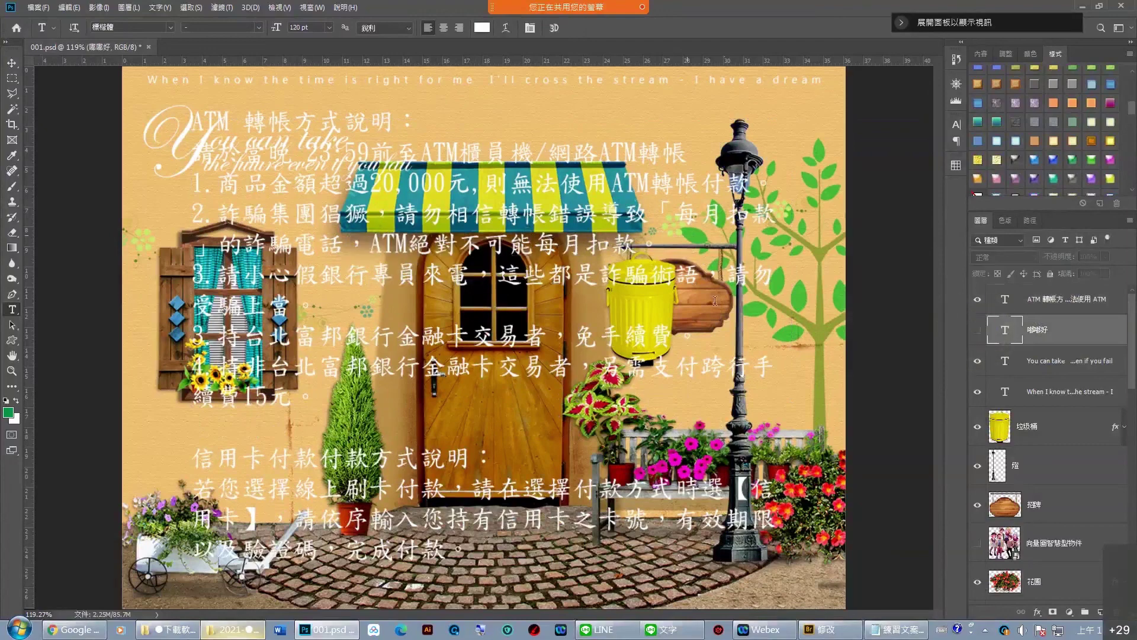
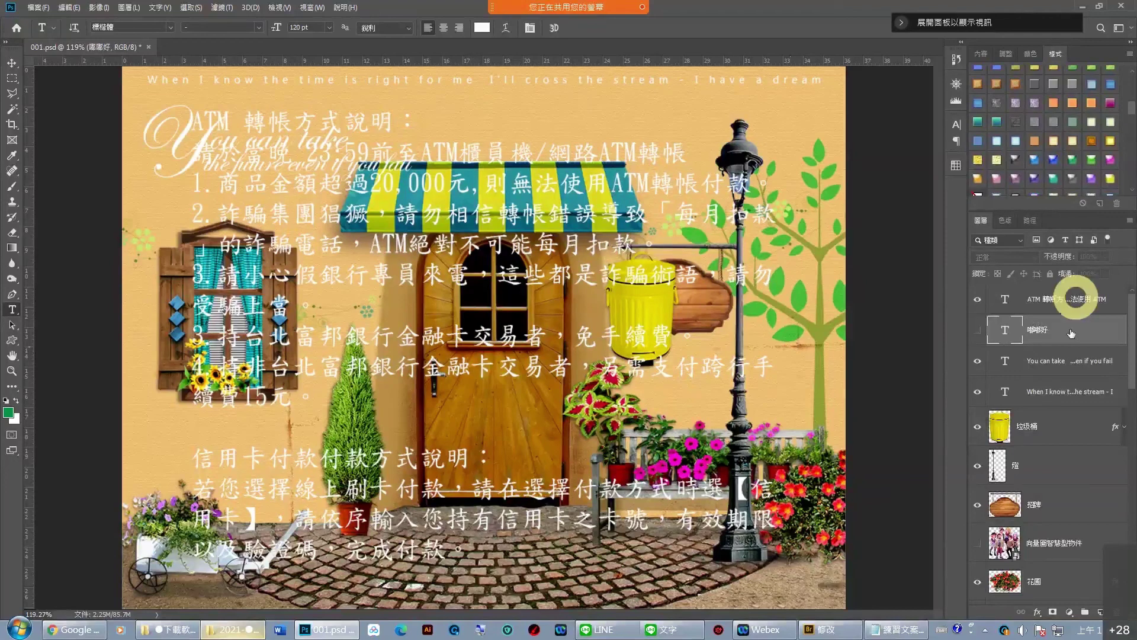
Delete the ATM and 嘟嘟好 text layers and hide every scene layer except wall, tree and garland.
{"action": "left_click", "coordinate": [1075, 301], "text": "shift"}
{"action": "key", "text": "Delete"}
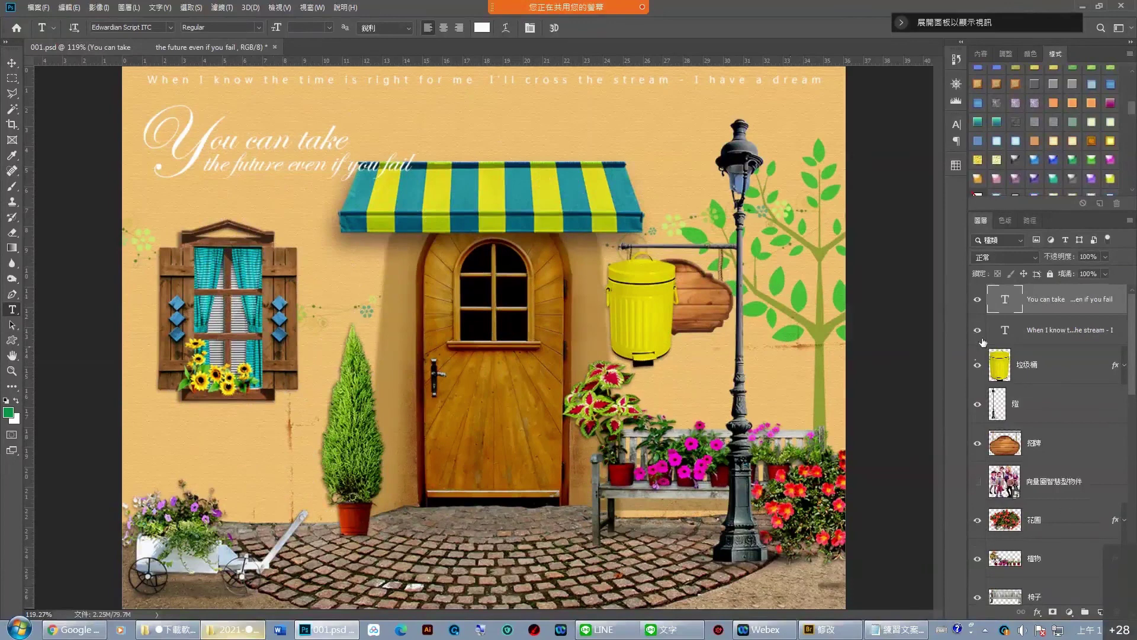
{"action": "left_click_drag", "start_coordinate": [977, 300], "coordinate": [970, 468]}
{"action": "left_click_drag", "start_coordinate": [969, 541], "coordinate": [978, 592]}
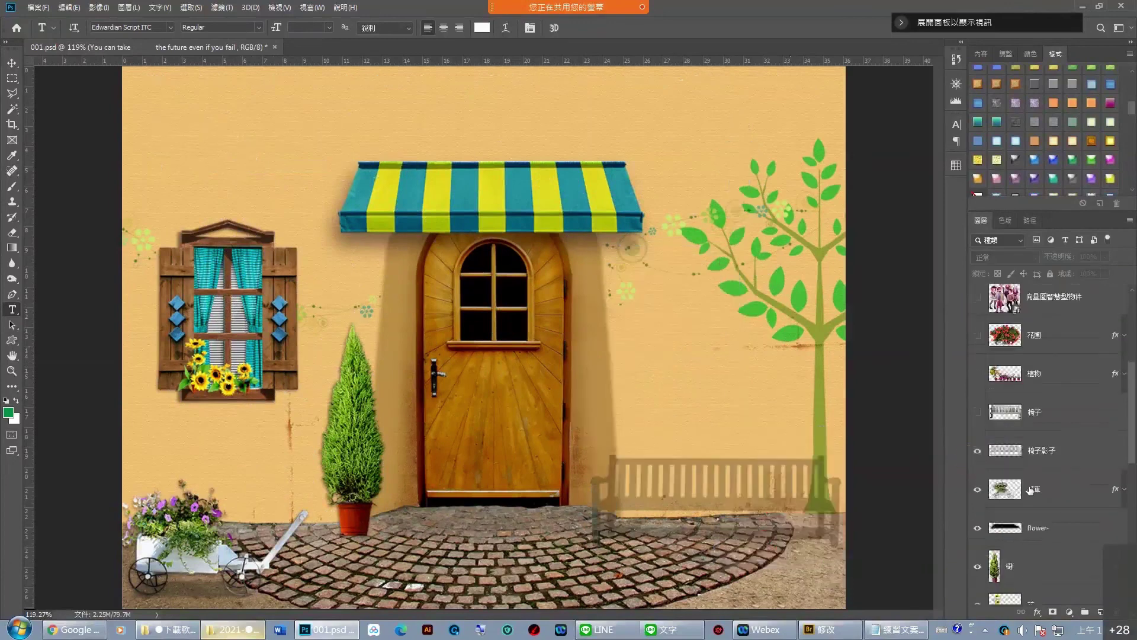
{"action": "left_click_drag", "start_coordinate": [978, 327], "coordinate": [978, 558]}
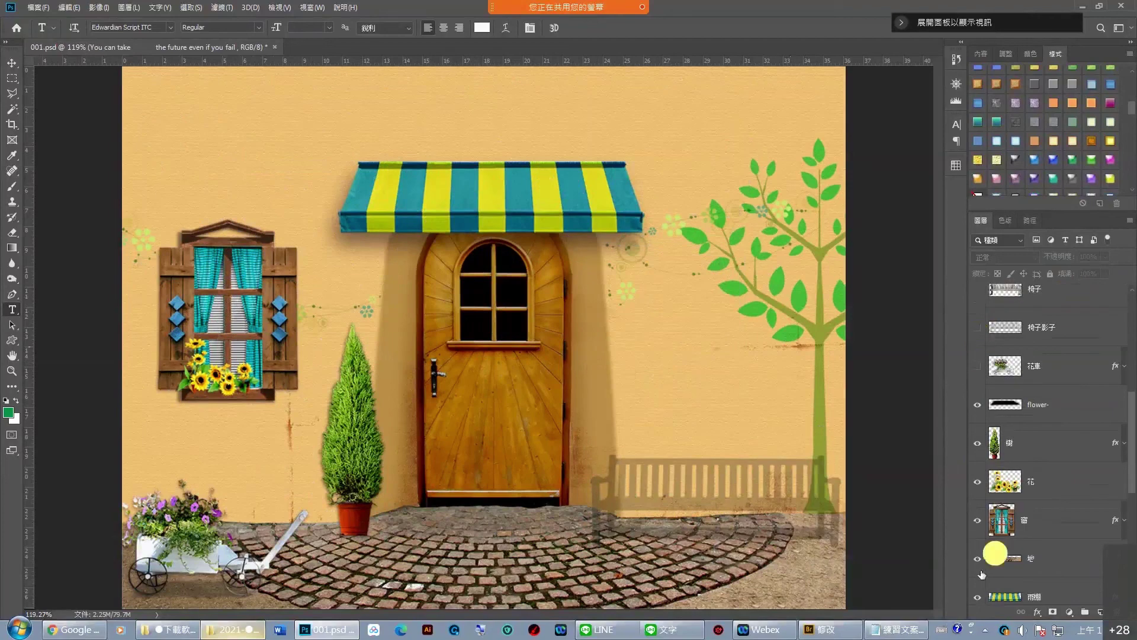
{"action": "scroll", "coordinate": [1026, 447], "scroll_direction": "down", "scroll_amount": 3}
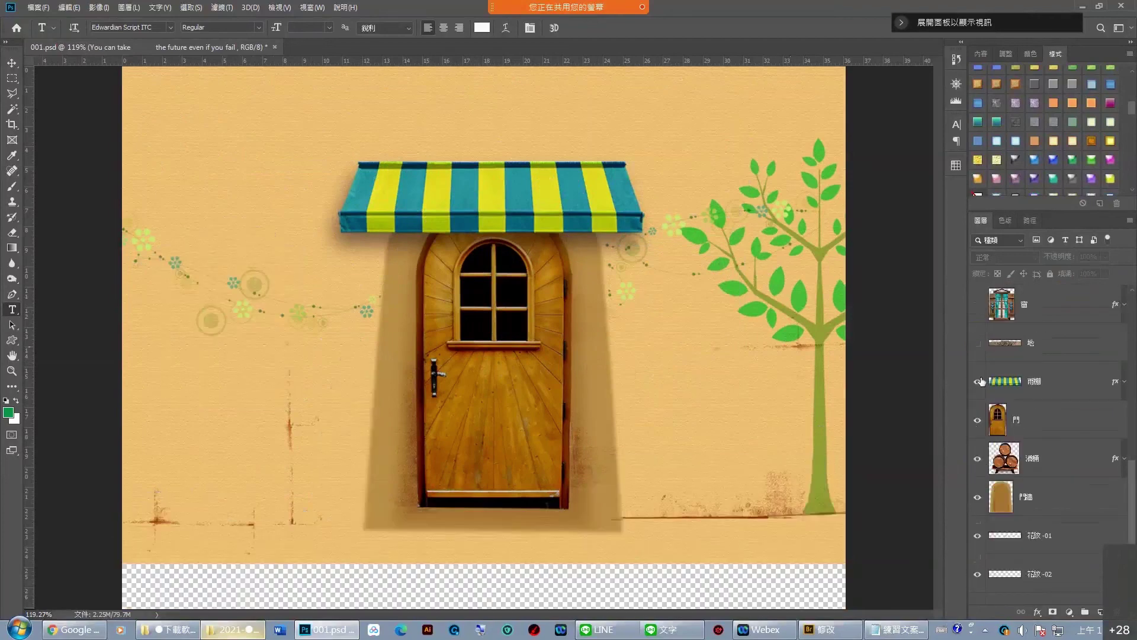
{"action": "left_click_drag", "start_coordinate": [978, 381], "coordinate": [983, 498]}
{"action": "left_click", "coordinate": [977, 497]}
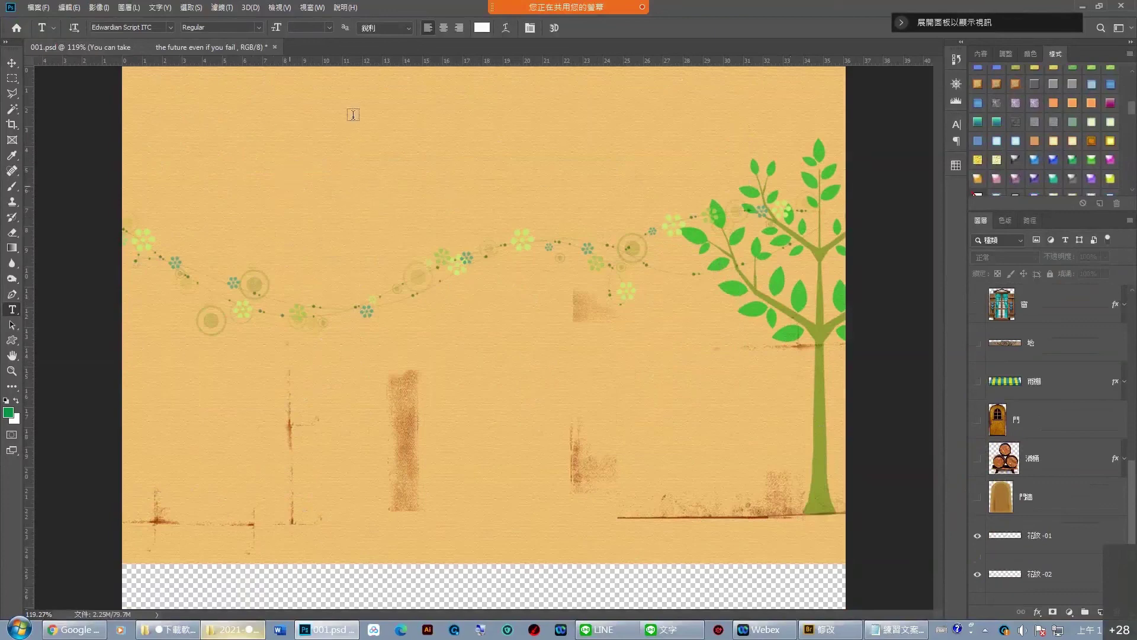
Start a new 72 pt text layer near the top left of the canvas.
{"action": "left_click", "coordinate": [252, 156]}
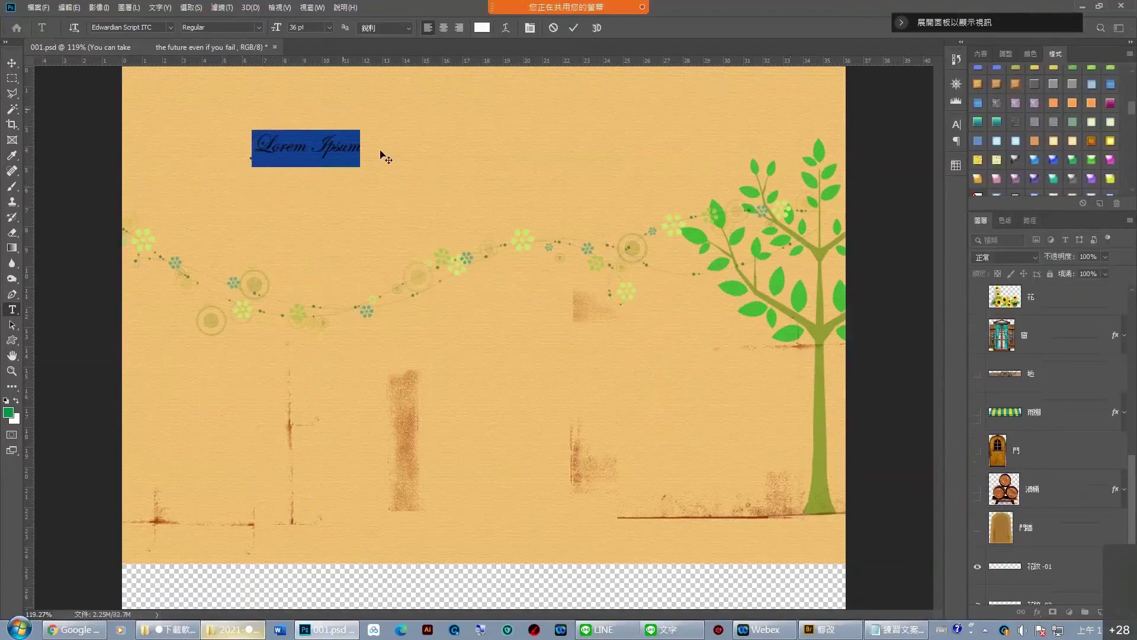
{"action": "left_click", "coordinate": [328, 33]}
{"action": "left_click", "coordinate": [310, 199]}
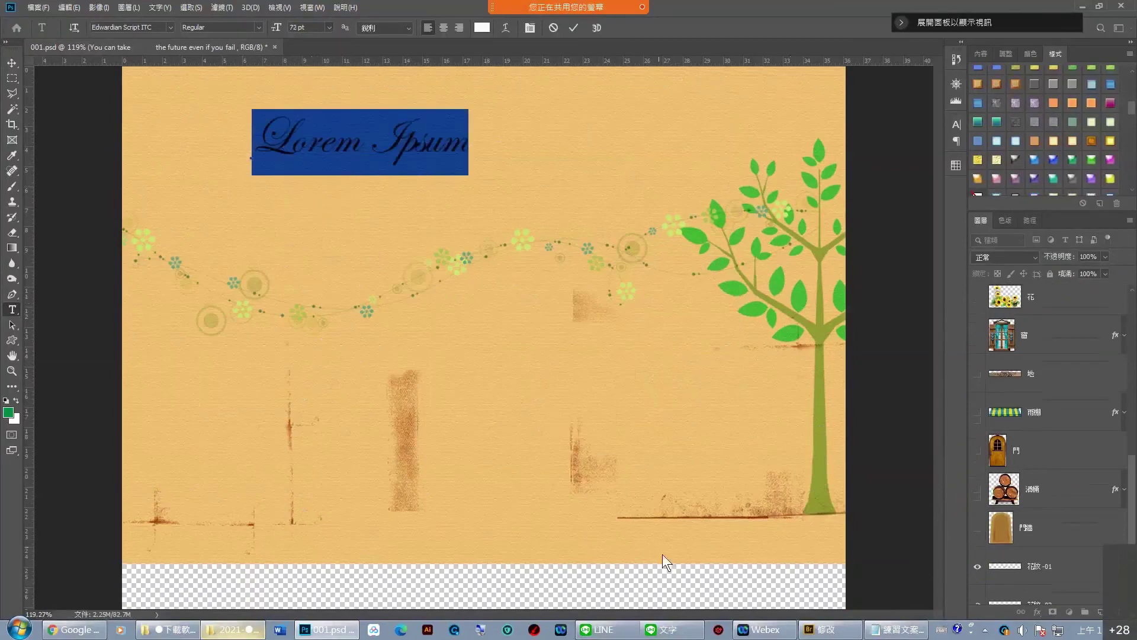
Copy the line 網路ATM、信用卡付款 from the Notepad file and paste it in as the committed title.
{"action": "left_click", "coordinate": [911, 636]}
{"action": "left_click", "coordinate": [587, 142]}
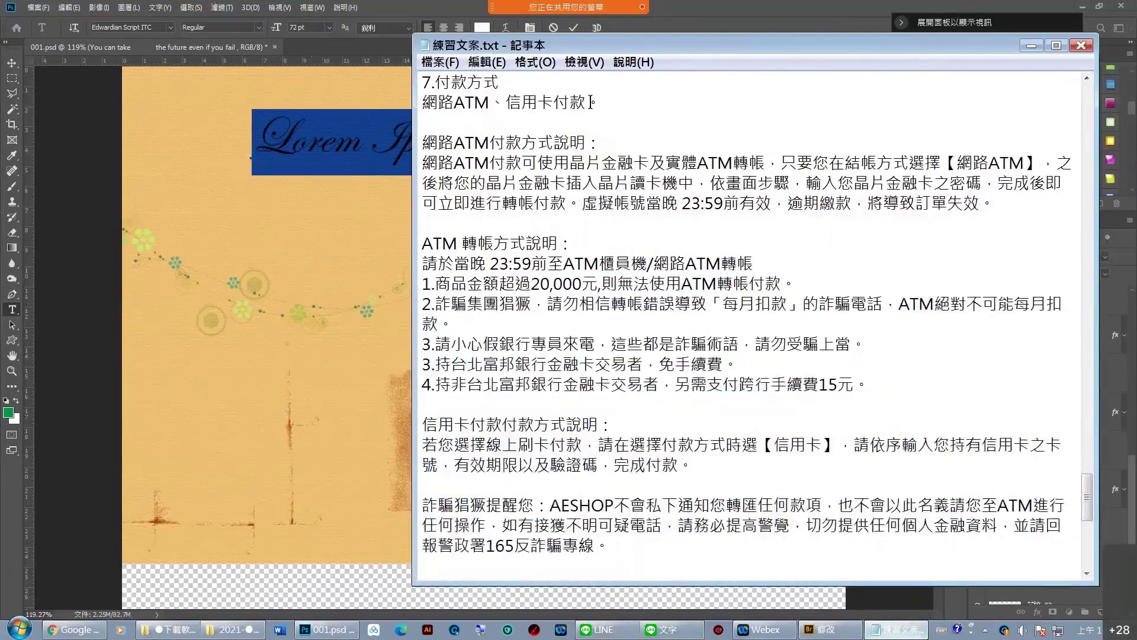
{"action": "left_click_drag", "start_coordinate": [590, 103], "coordinate": [418, 103]}
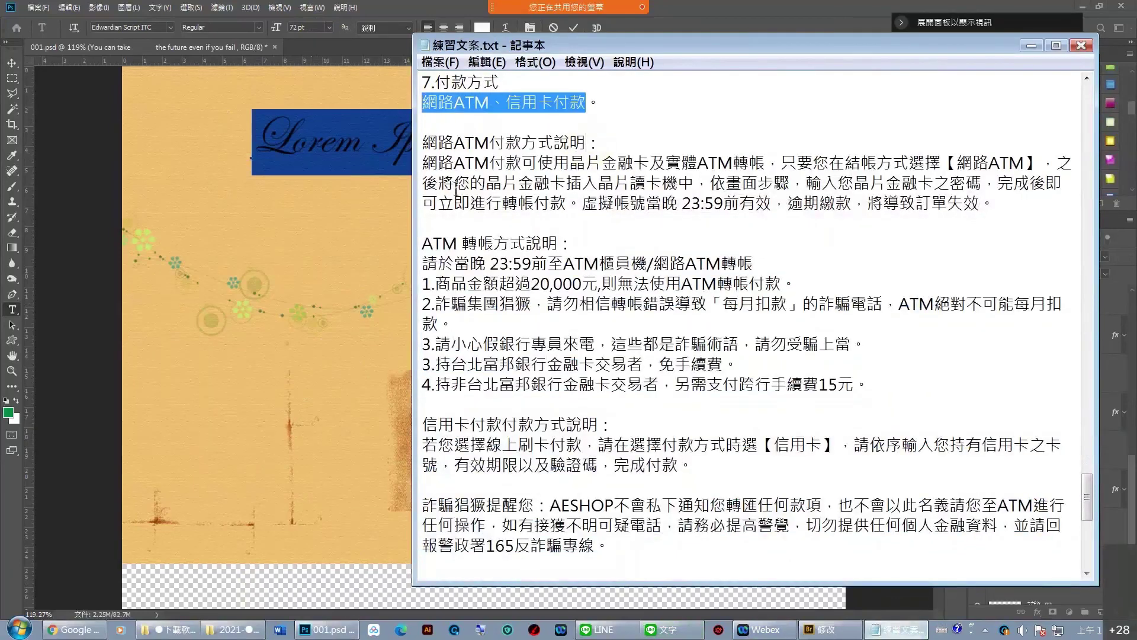
{"action": "key", "text": "ctrl+c"}
{"action": "left_click", "coordinate": [361, 48]}
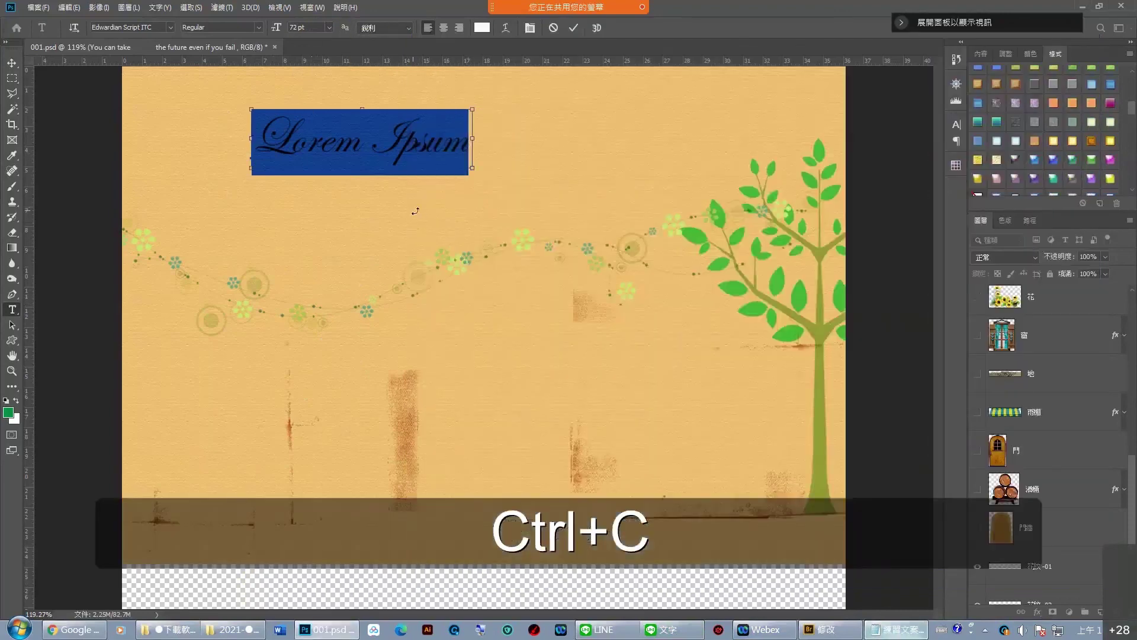
{"action": "key", "text": "ctrl+v"}
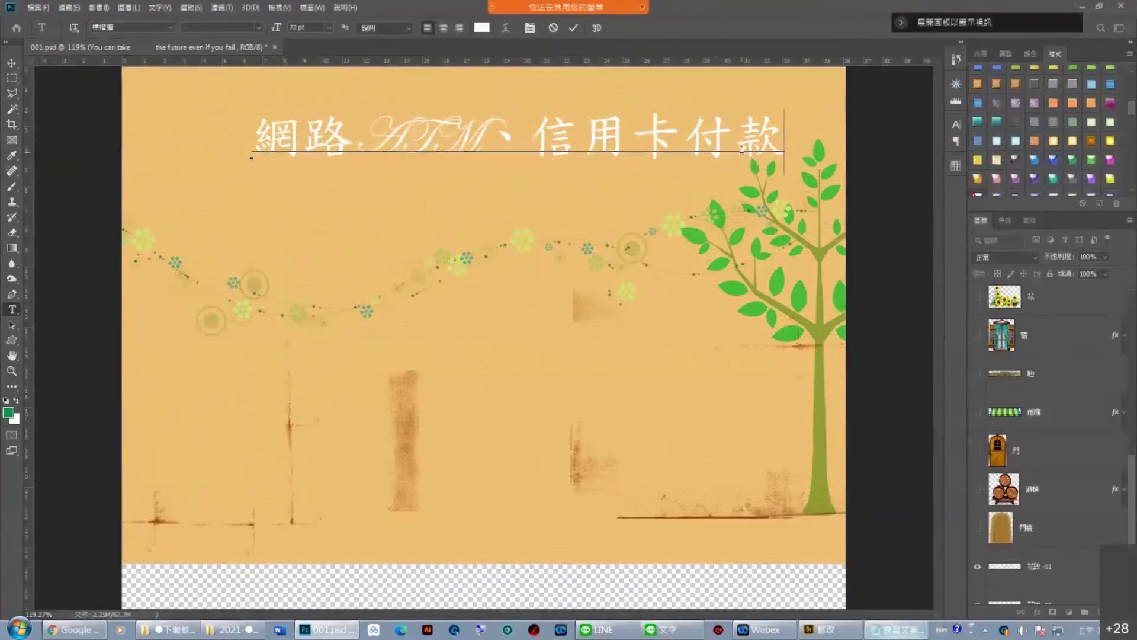
{"action": "left_click", "coordinate": [574, 28]}
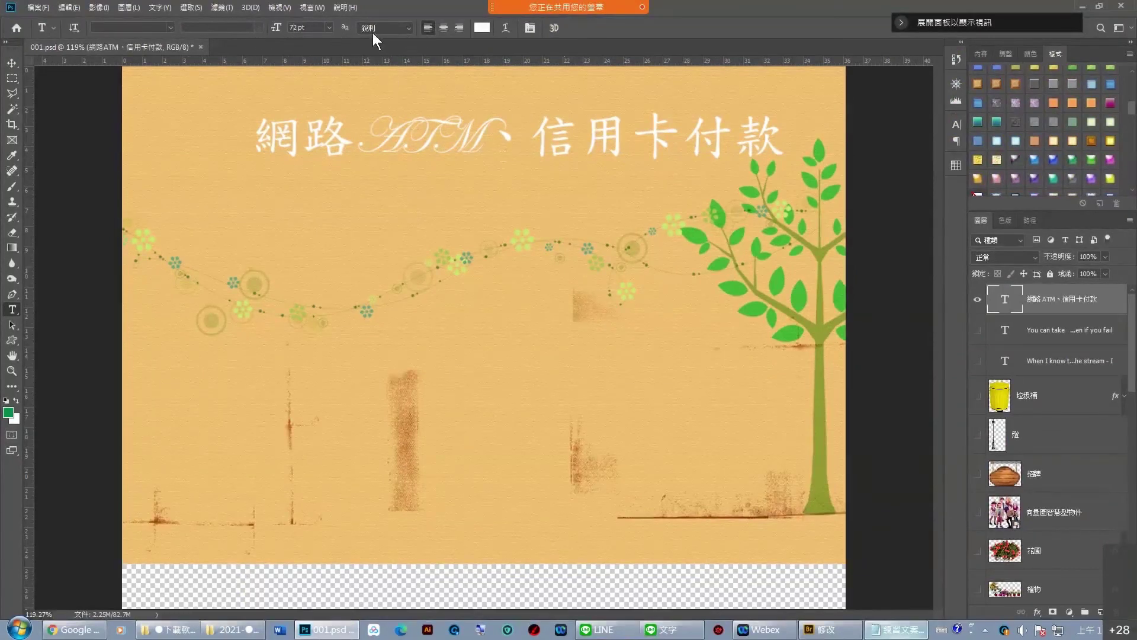
Set the title to the 金梅海報大豆豆字 font at 90 pt.
{"action": "left_click", "coordinate": [170, 28]}
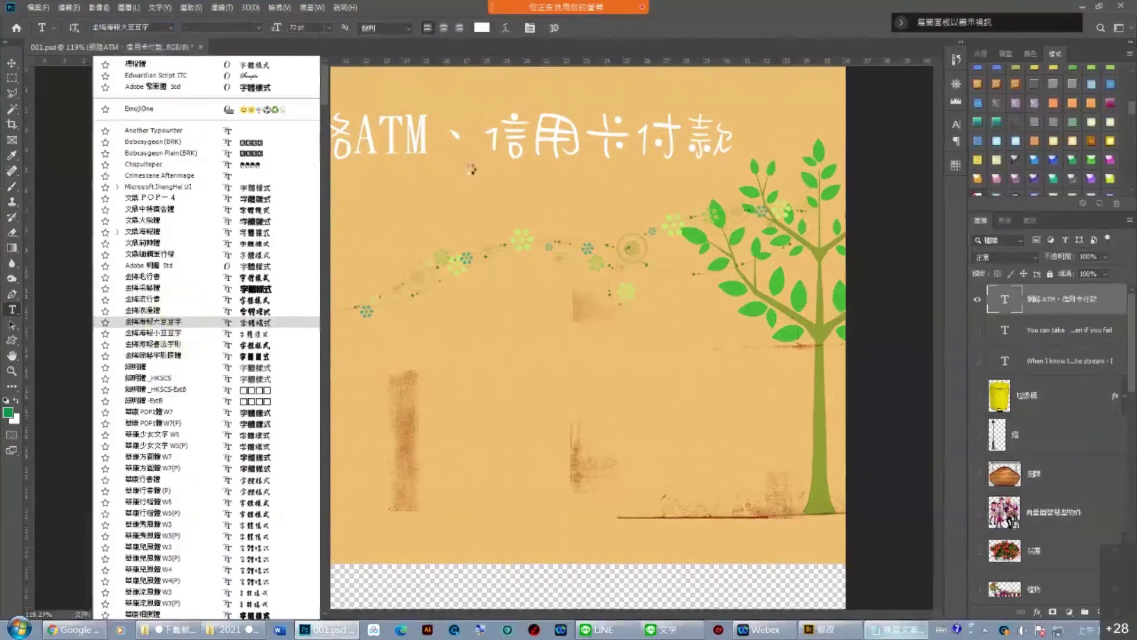
{"action": "left_click", "coordinate": [179, 323]}
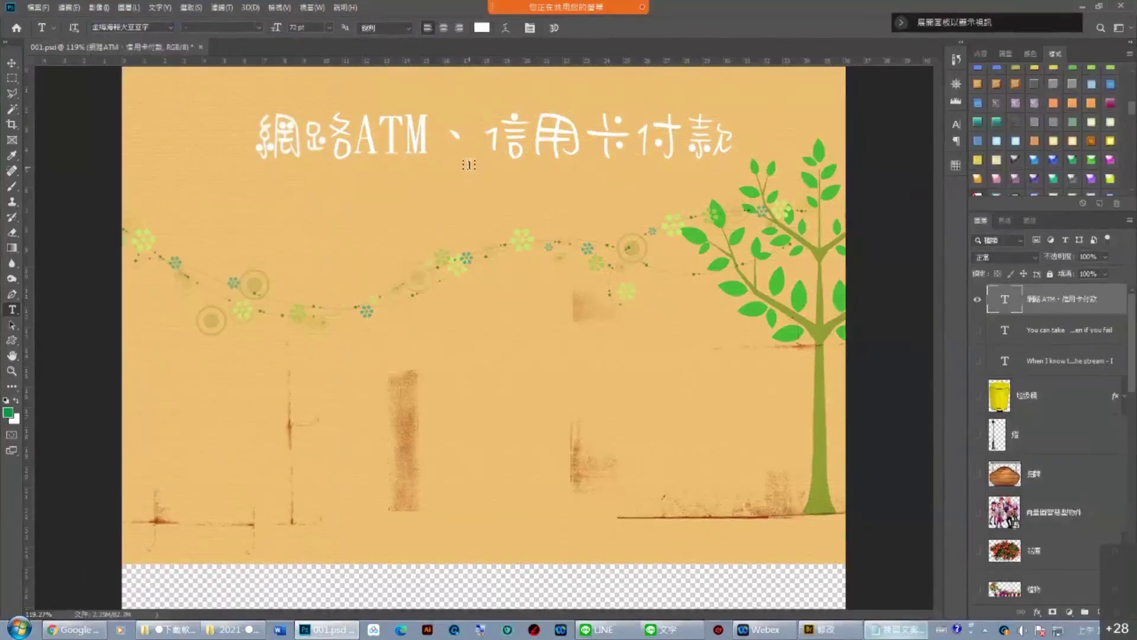
{"action": "left_click", "coordinate": [328, 28]}
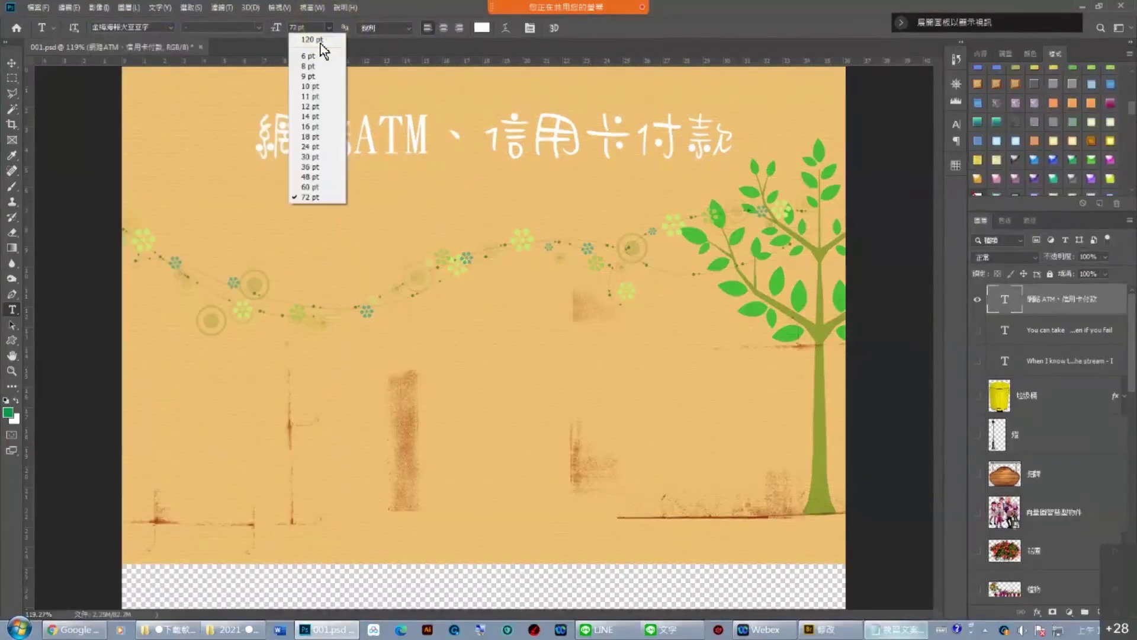
{"action": "left_click", "coordinate": [309, 197]}
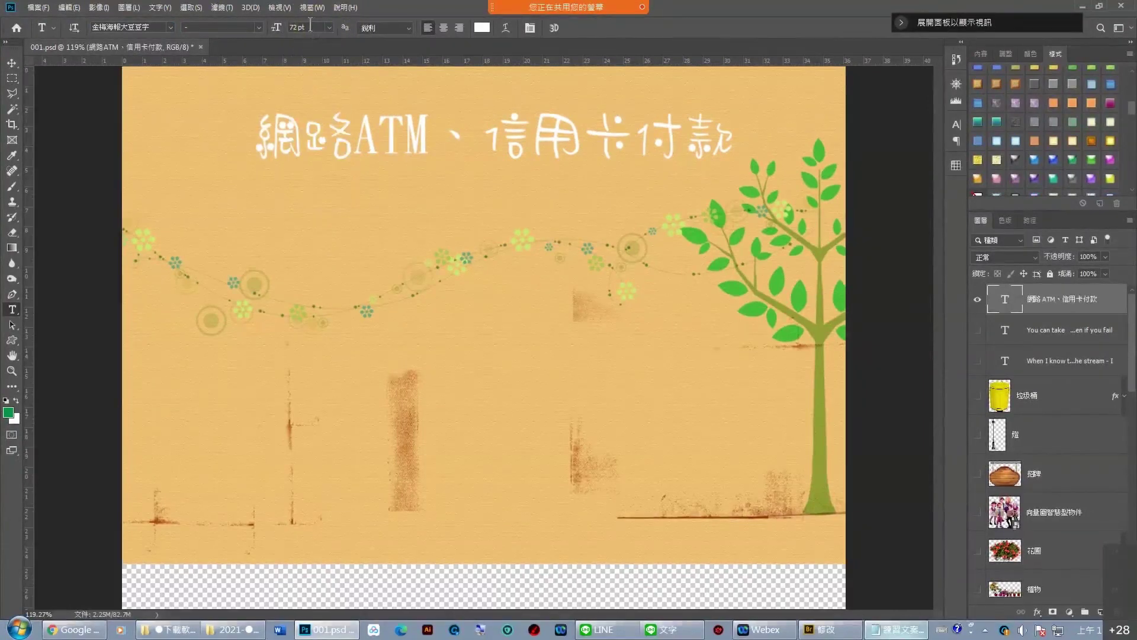
{"action": "type", "text": "90"}
{"action": "key", "text": "Return"}
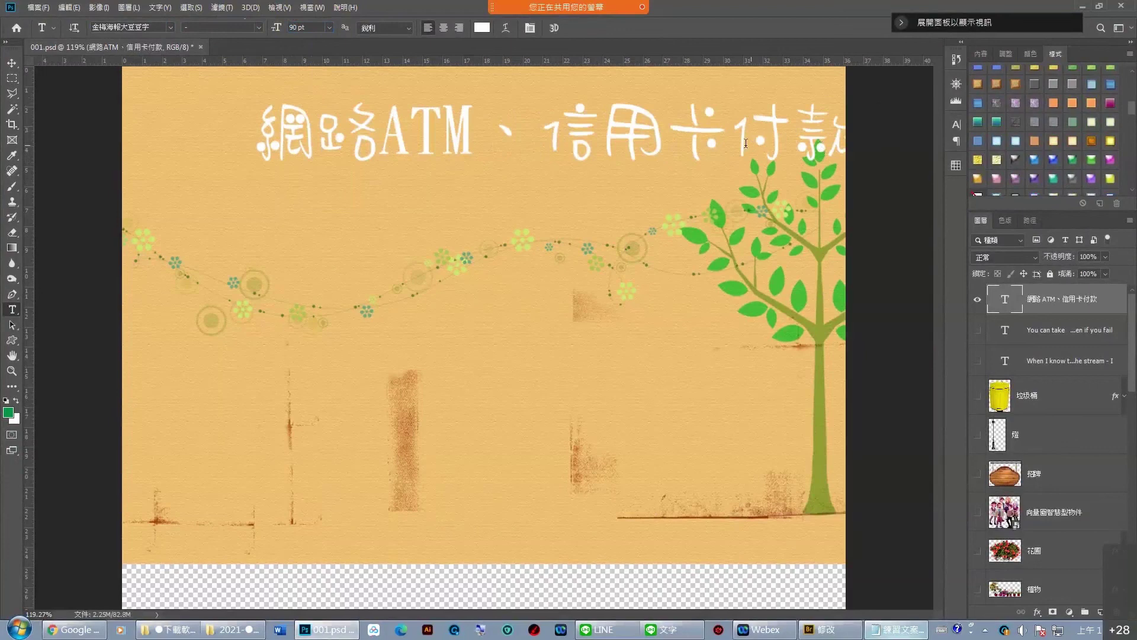
Move the title lower on the page so it sits over the vine garland.
{"action": "left_click", "coordinate": [12, 64]}
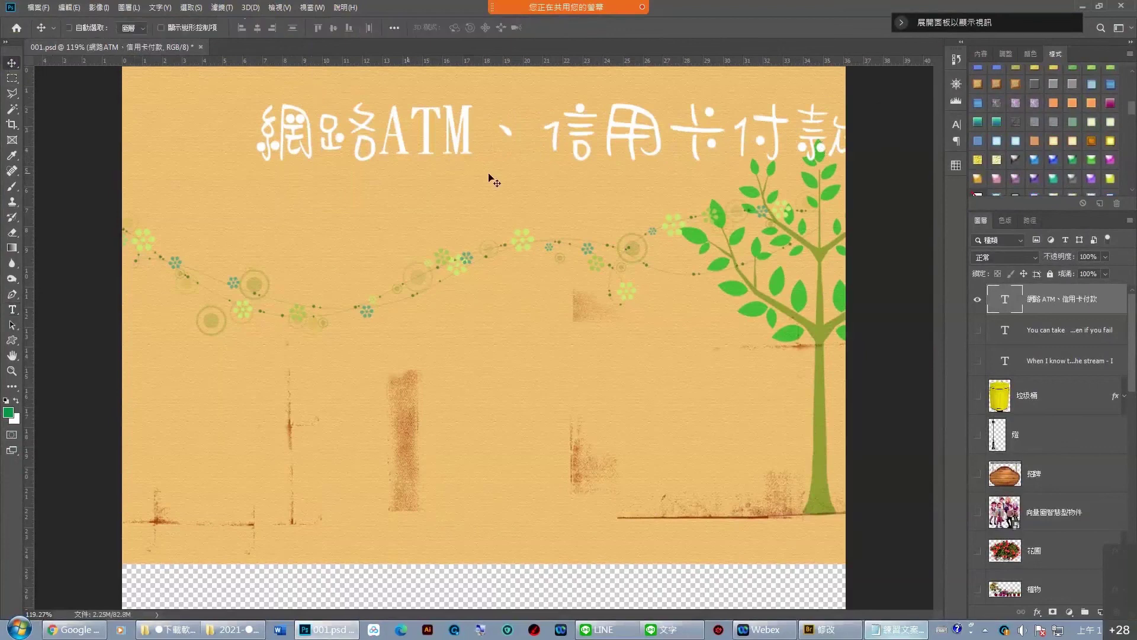
{"action": "left_click_drag", "start_coordinate": [489, 176], "coordinate": [445, 259]}
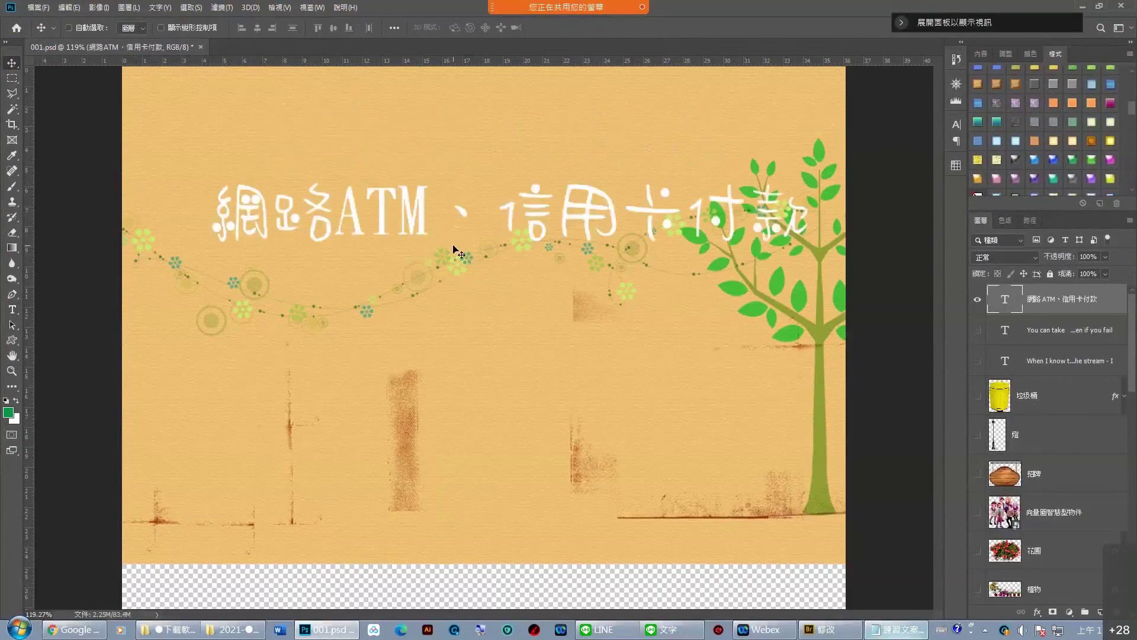
{"action": "left_click", "coordinate": [11, 310]}
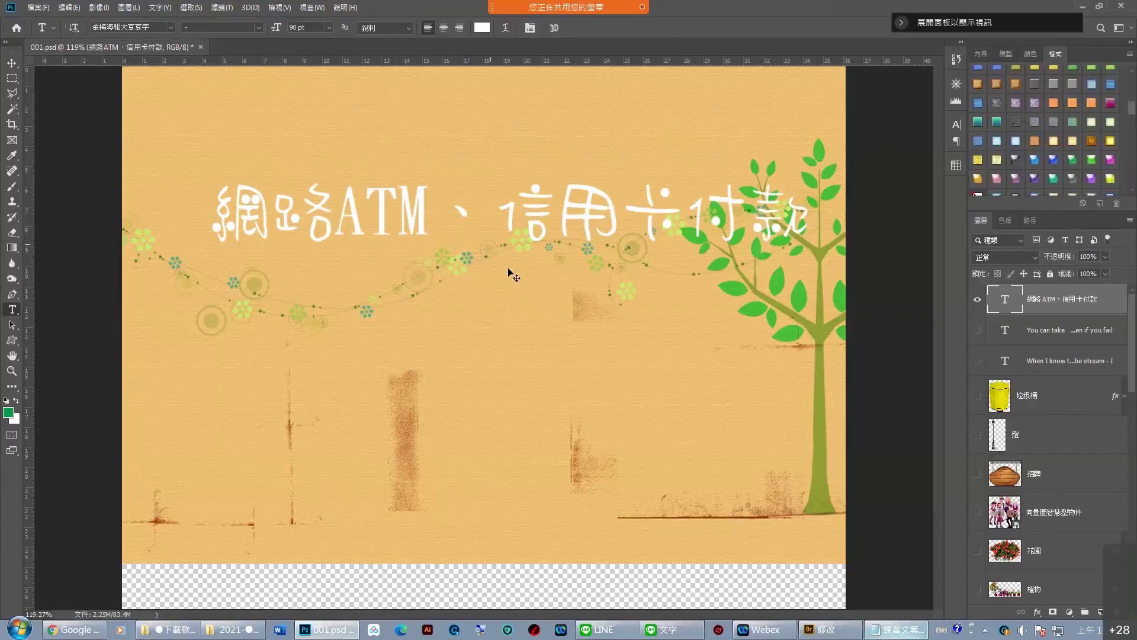
{"action": "mouse_move", "coordinate": [509, 271]}
{"action": "left_mouse_down"}
{"action": "mouse_move", "coordinate": [513, 311]}
{"action": "mouse_move", "coordinate": [494, 305]}
{"action": "left_mouse_up"}
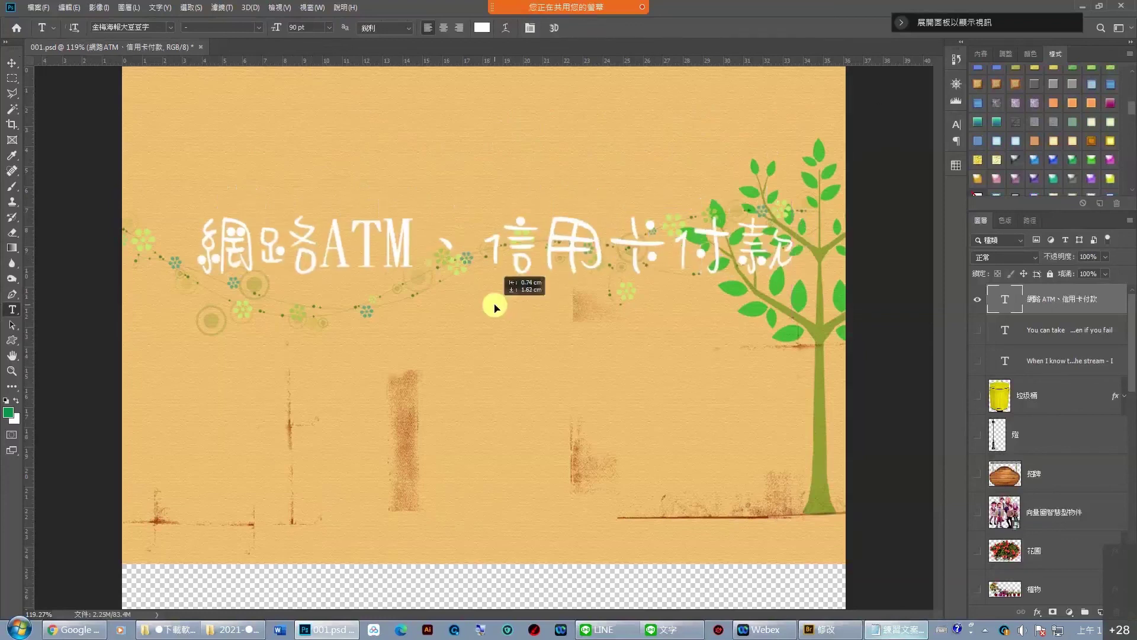
{"action": "left_click", "coordinate": [12, 63]}
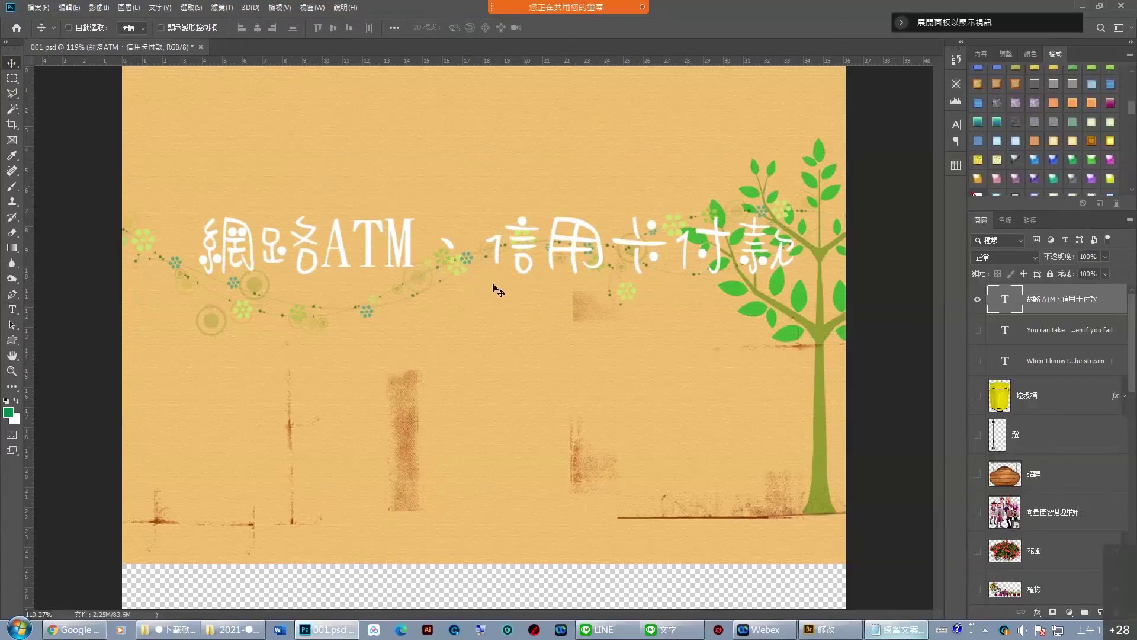
{"action": "left_click", "coordinate": [12, 309]}
Copy the payment instructions from 網路ATM付款方式說明 to the end of 練習文案.txt.
{"action": "left_click", "coordinate": [231, 629]}
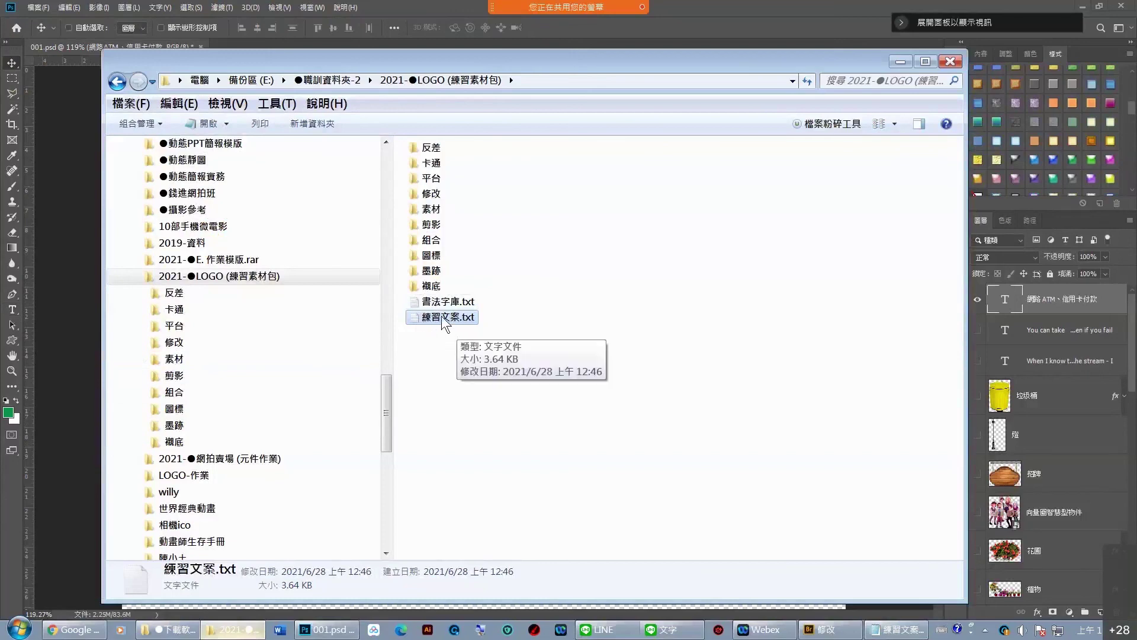
{"action": "left_click", "coordinate": [896, 629]}
{"action": "left_click", "coordinate": [462, 153]}
{"action": "left_click_drag", "start_coordinate": [423, 142], "coordinate": [800, 539]}
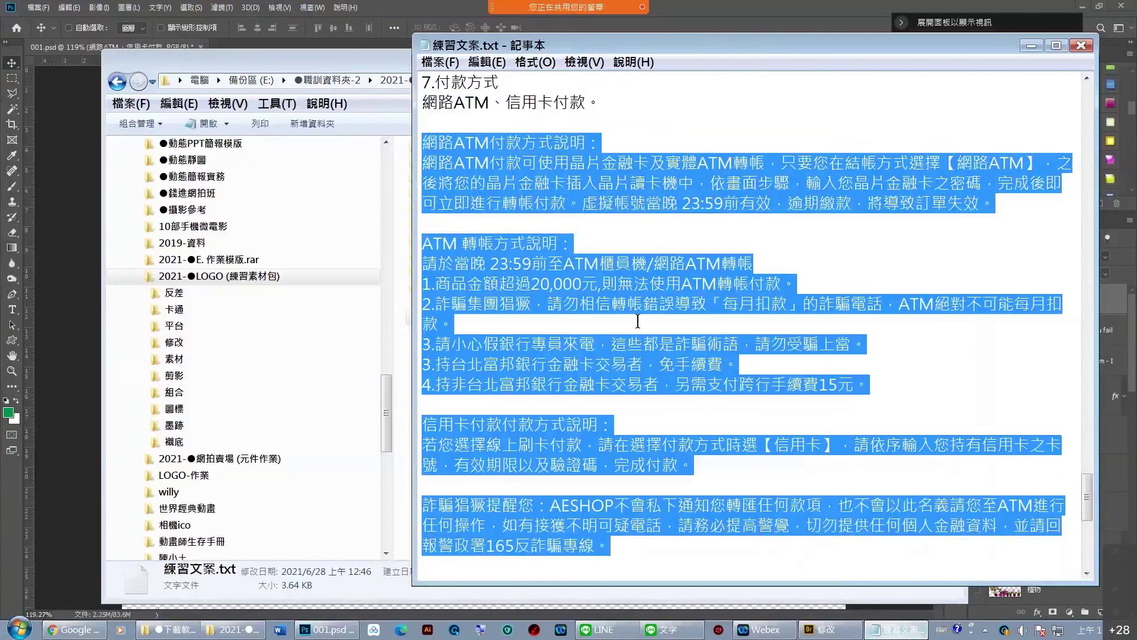
{"action": "right_click", "coordinate": [664, 283]}
{"action": "left_click", "coordinate": [503, 324]}
{"action": "left_click", "coordinate": [335, 634]}
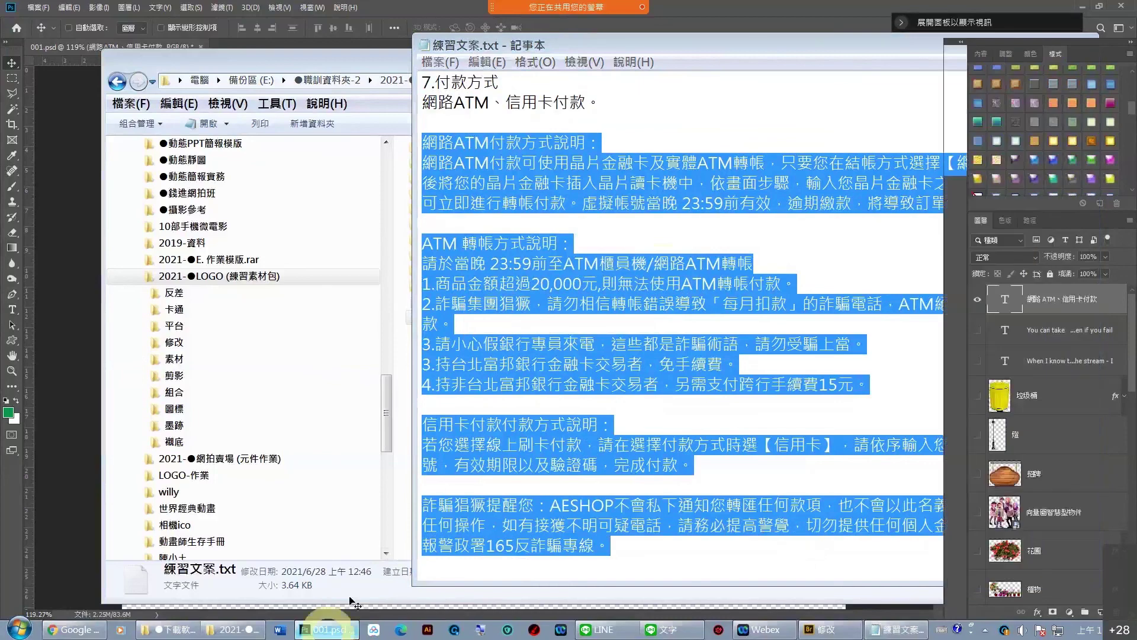
Hide the title layer and paste the payment instructions into a large paragraph text box.
{"action": "left_click", "coordinate": [12, 312]}
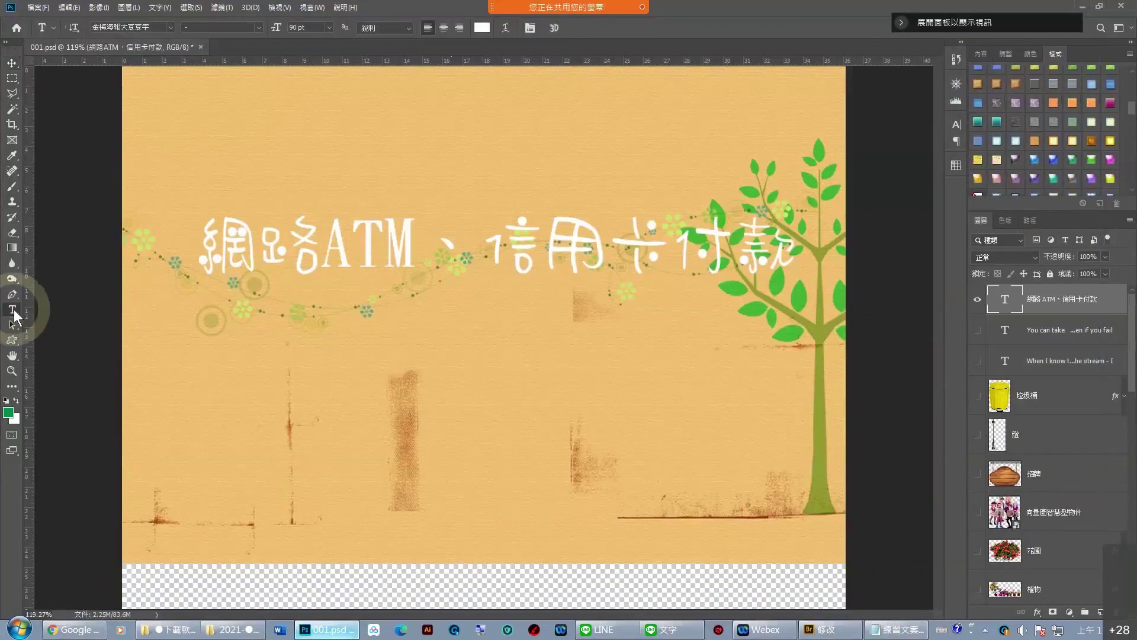
{"action": "left_click", "coordinate": [978, 301]}
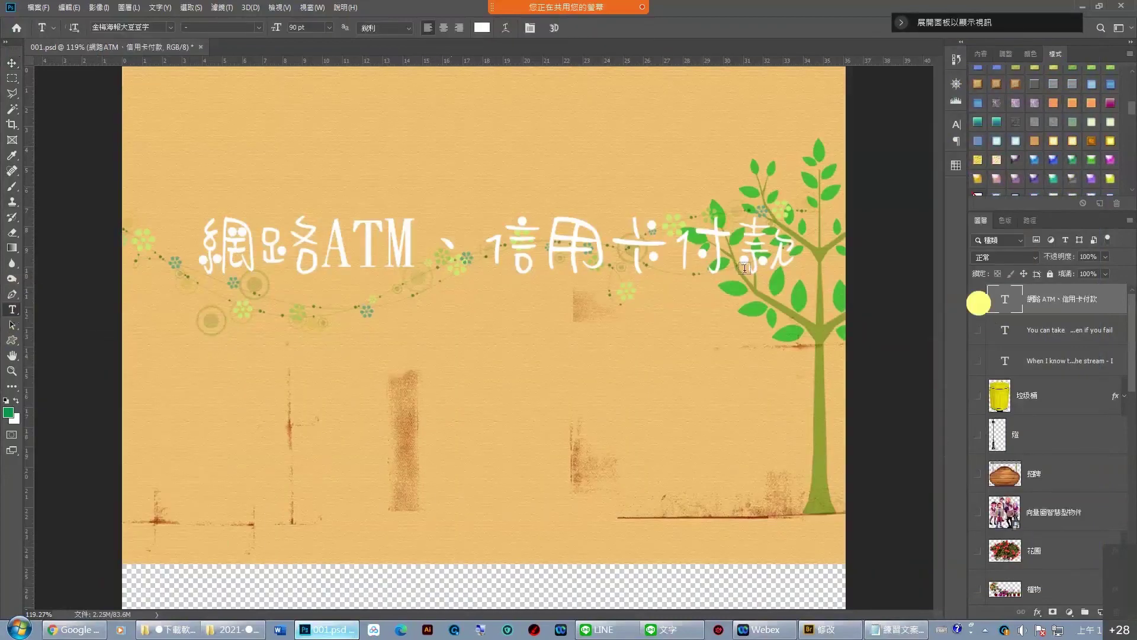
{"action": "left_click", "coordinate": [147, 81]}
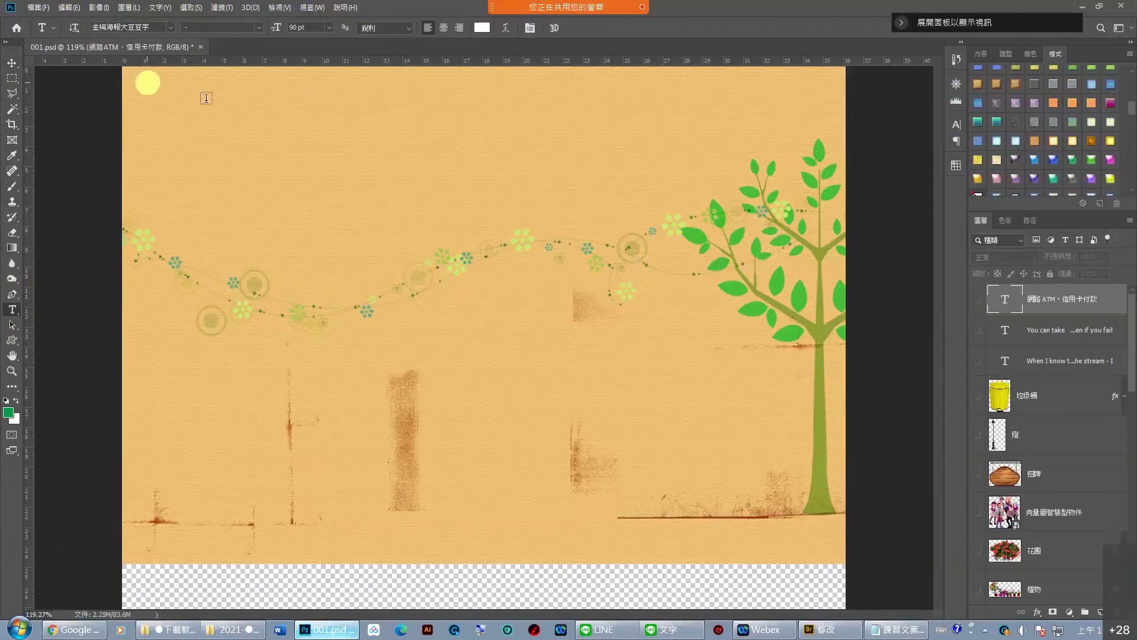
{"action": "left_click_drag", "start_coordinate": [206, 97], "coordinate": [812, 562]}
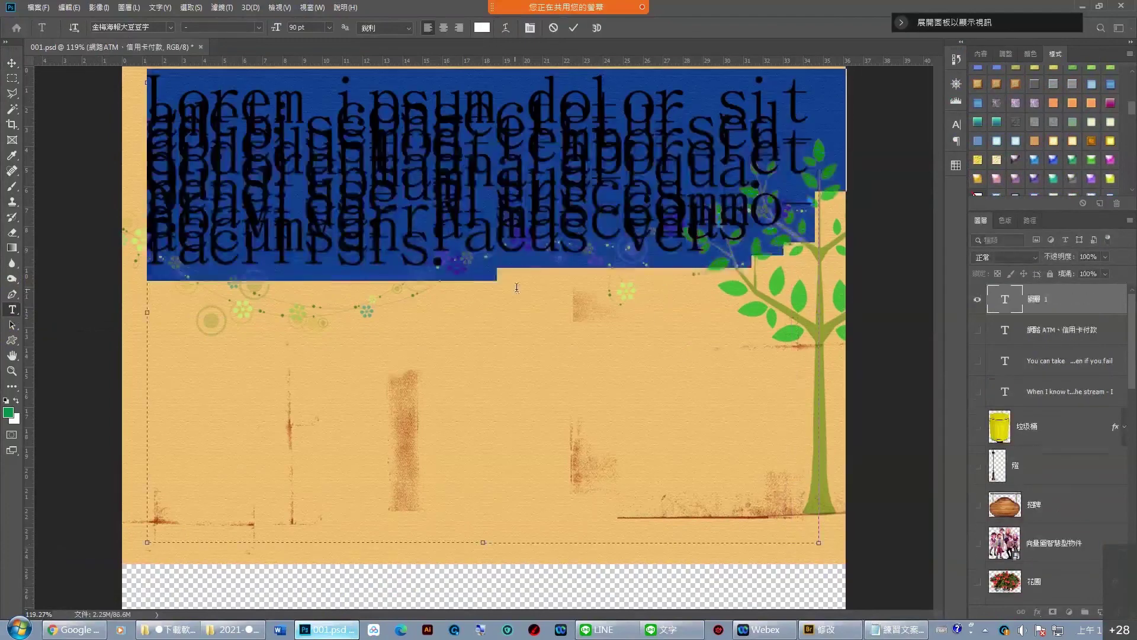
{"action": "key", "text": "ctrl+v"}
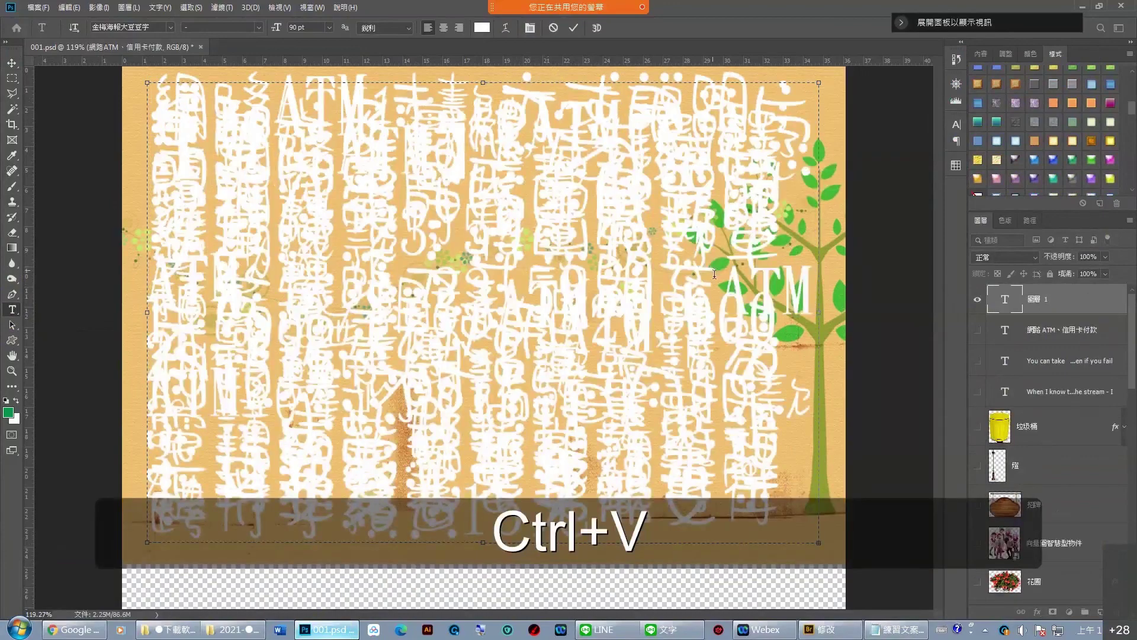
{"action": "key", "text": "ctrl+a"}
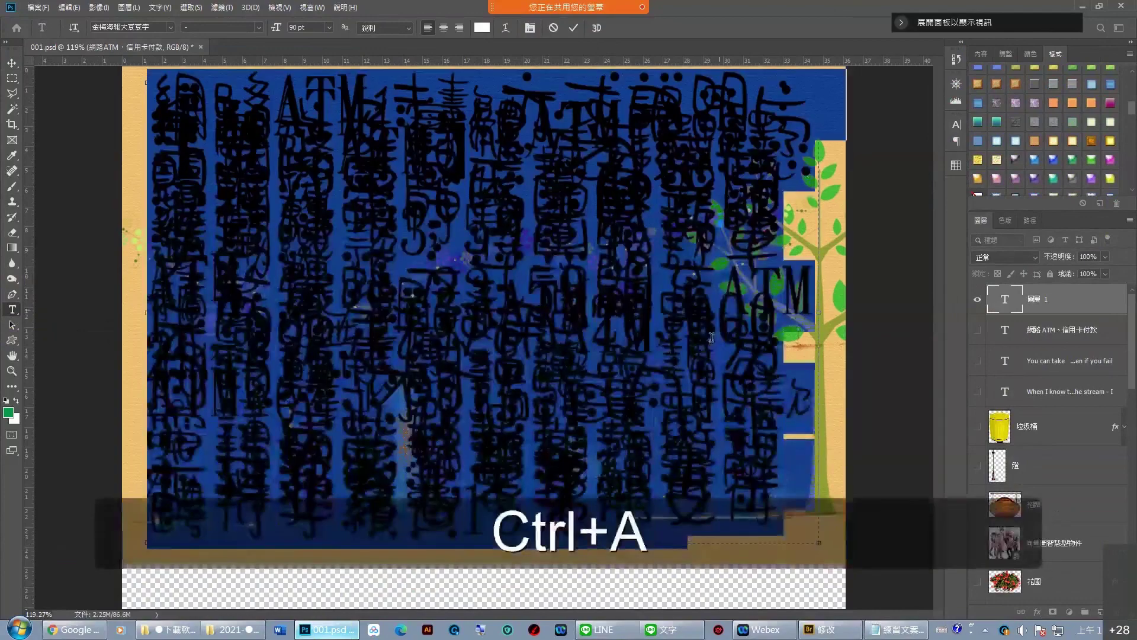
{"action": "left_click", "coordinate": [574, 28]}
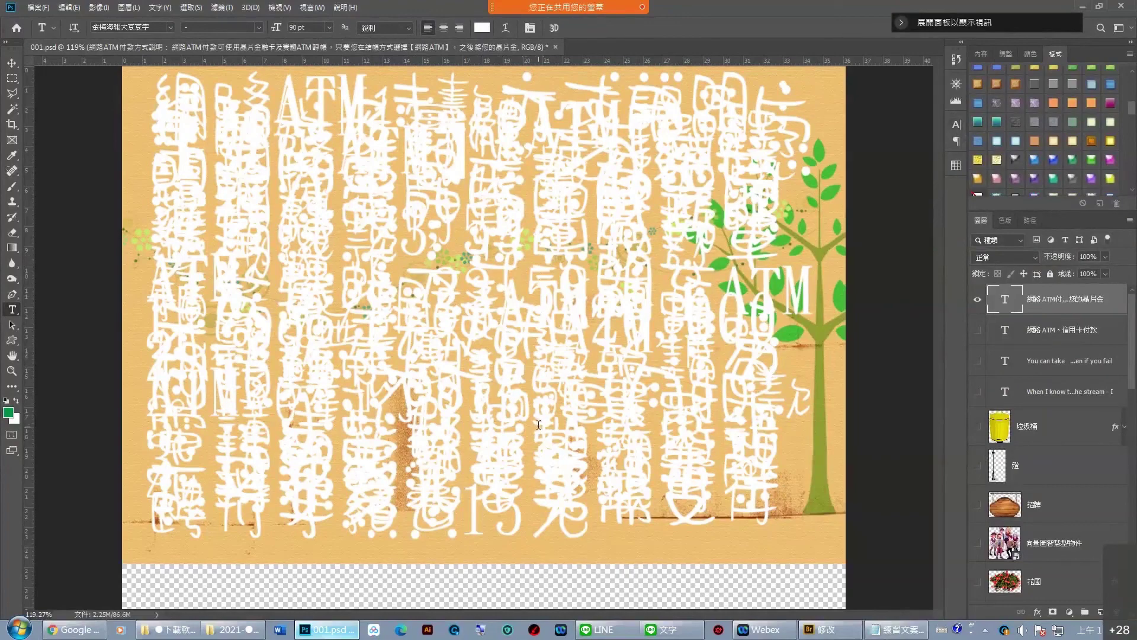
Set the payment text to 24 pt with Auto leading in the Character panel.
{"action": "left_click", "coordinate": [955, 125]}
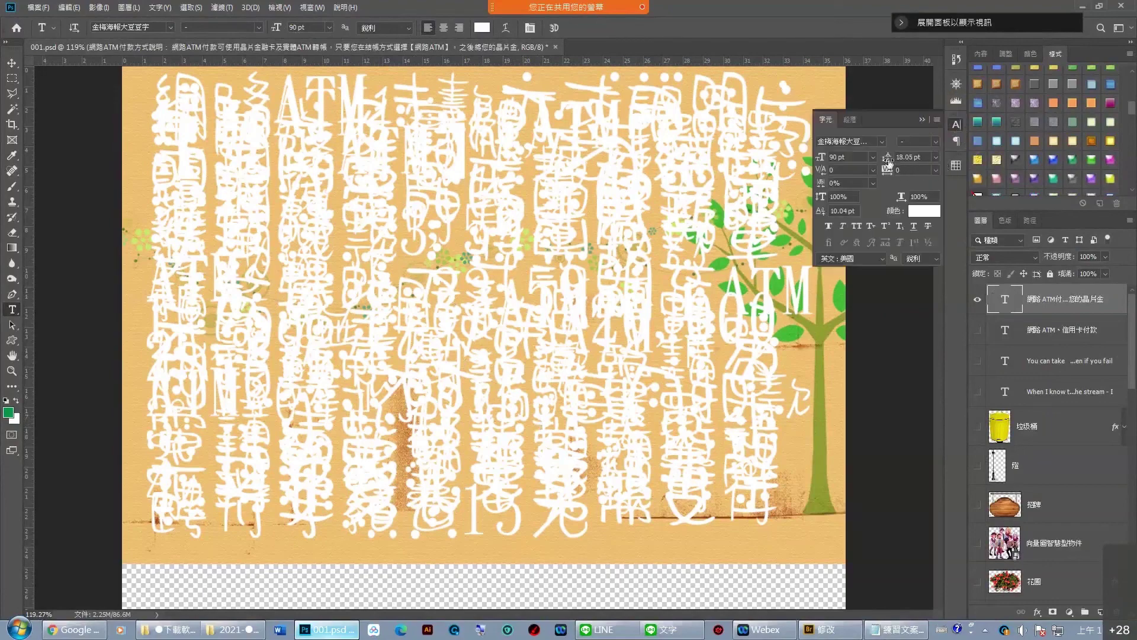
{"action": "left_click", "coordinate": [937, 158]}
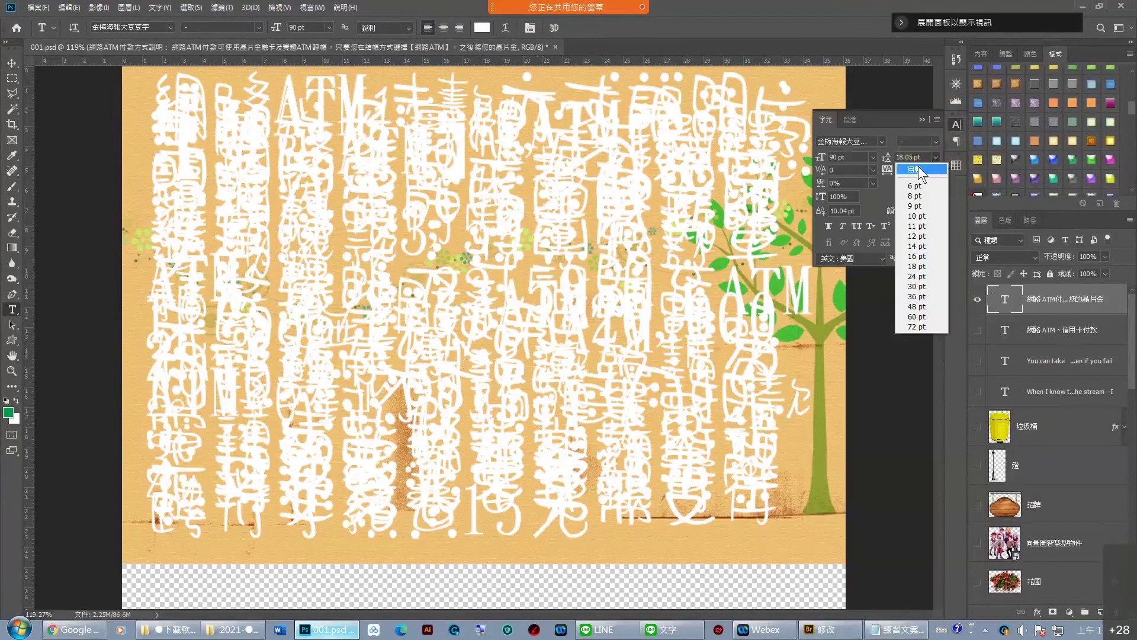
{"action": "left_click", "coordinate": [920, 170]}
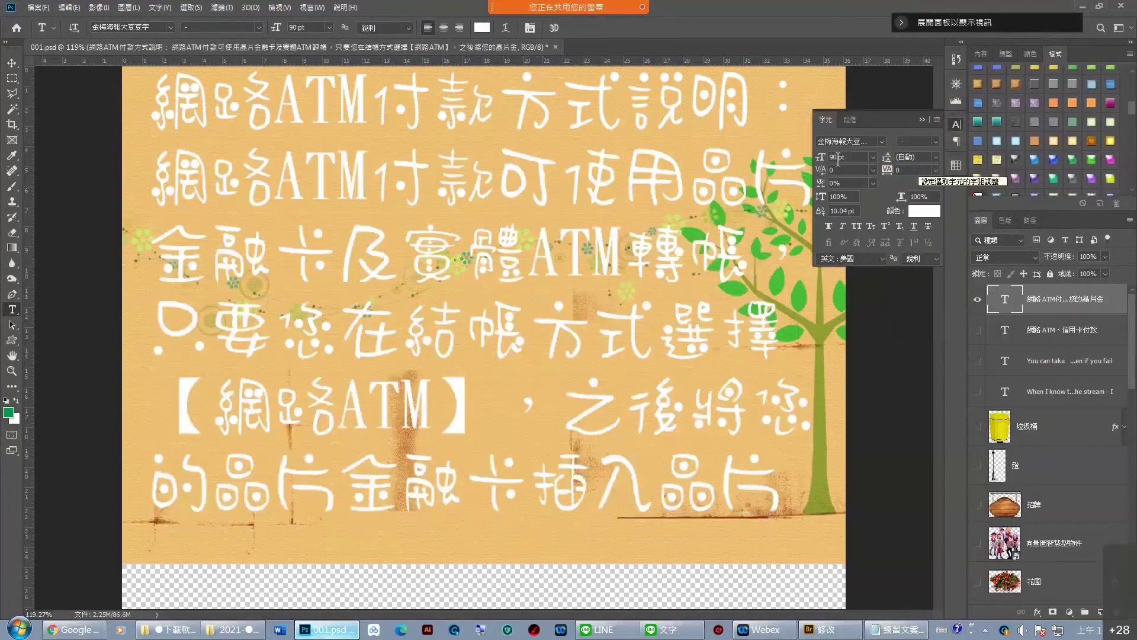
{"action": "left_click", "coordinate": [872, 157]}
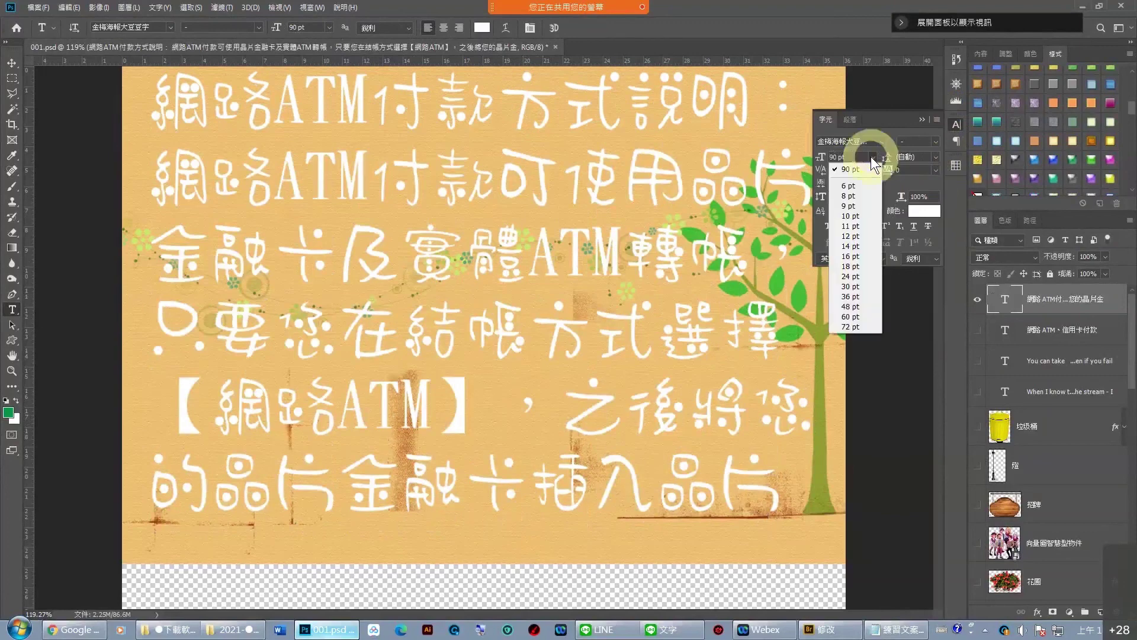
{"action": "left_click", "coordinate": [858, 277]}
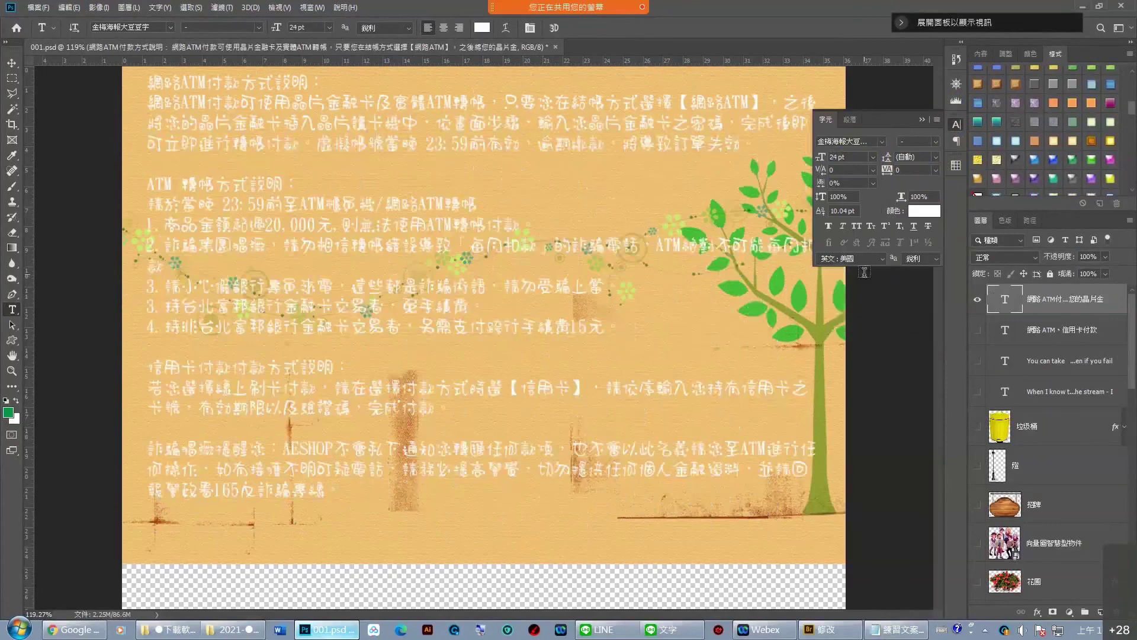
{"action": "left_click", "coordinate": [480, 17]}
Colour the payment text purple #2f17a7.
{"action": "left_click", "coordinate": [933, 213]}
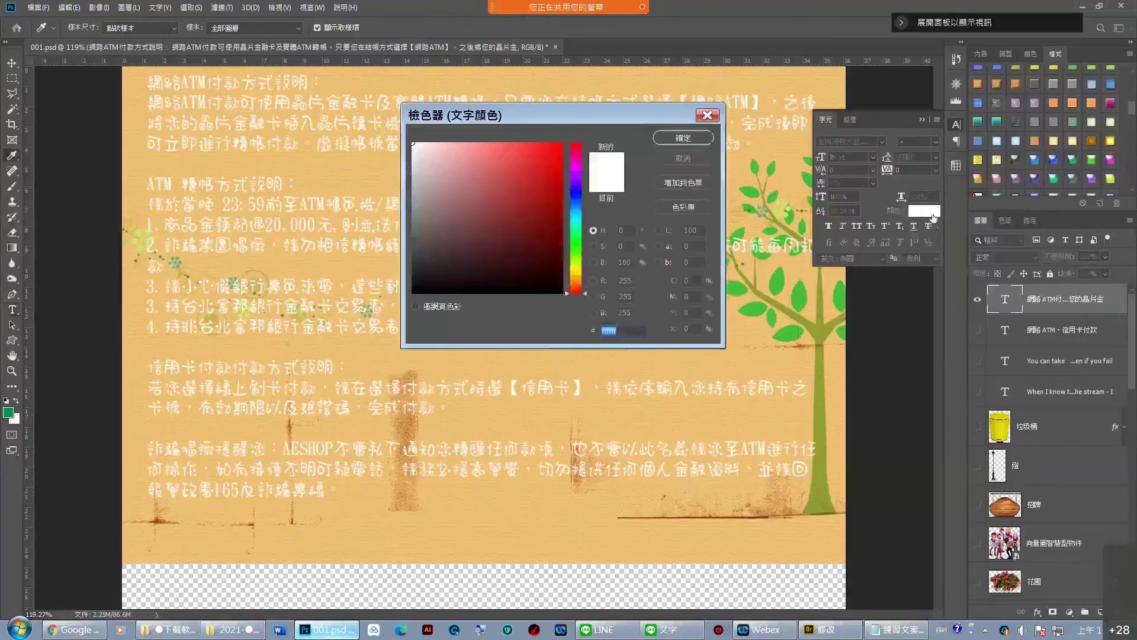
{"action": "left_click", "coordinate": [576, 191]}
{"action": "left_click", "coordinate": [491, 152]}
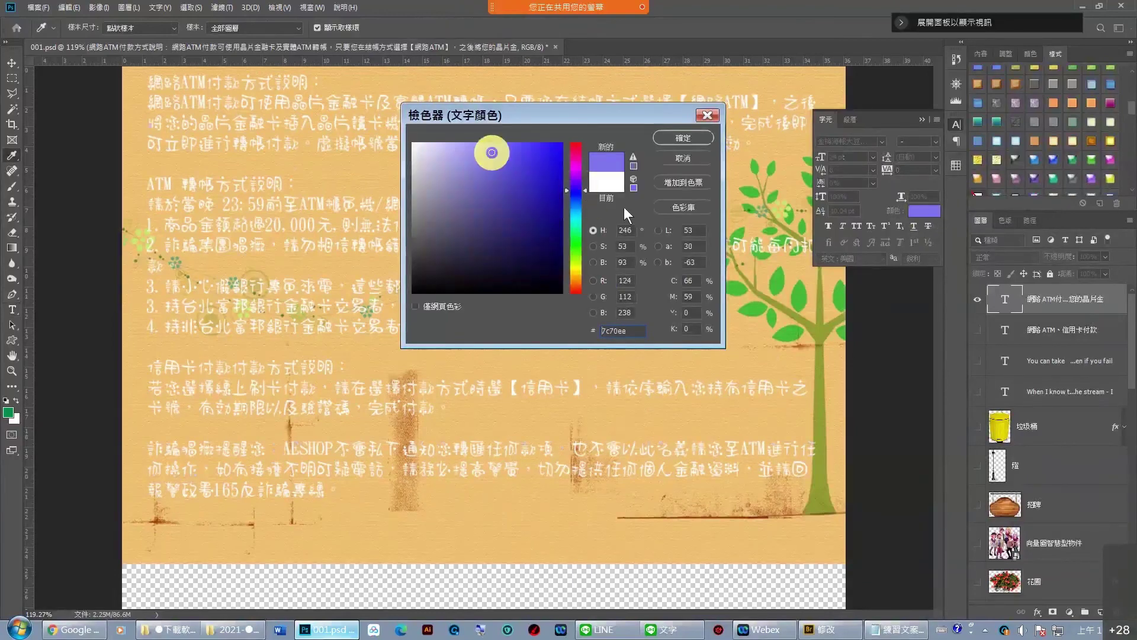
{"action": "mouse_move", "coordinate": [585, 187]}
{"action": "left_mouse_down"}
{"action": "mouse_move", "coordinate": [586, 145]}
{"action": "mouse_move", "coordinate": [586, 284]}
{"action": "mouse_move", "coordinate": [581, 159]}
{"action": "mouse_move", "coordinate": [580, 242]}
{"action": "mouse_move", "coordinate": [580, 189]}
{"action": "left_mouse_up"}
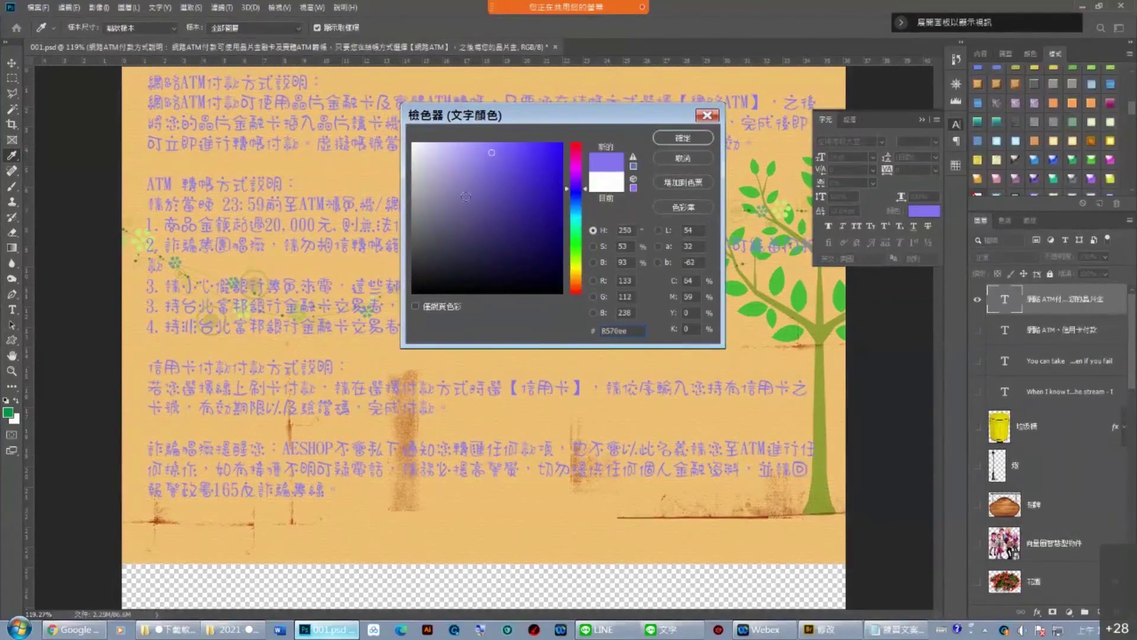
{"action": "left_click", "coordinate": [499, 163]}
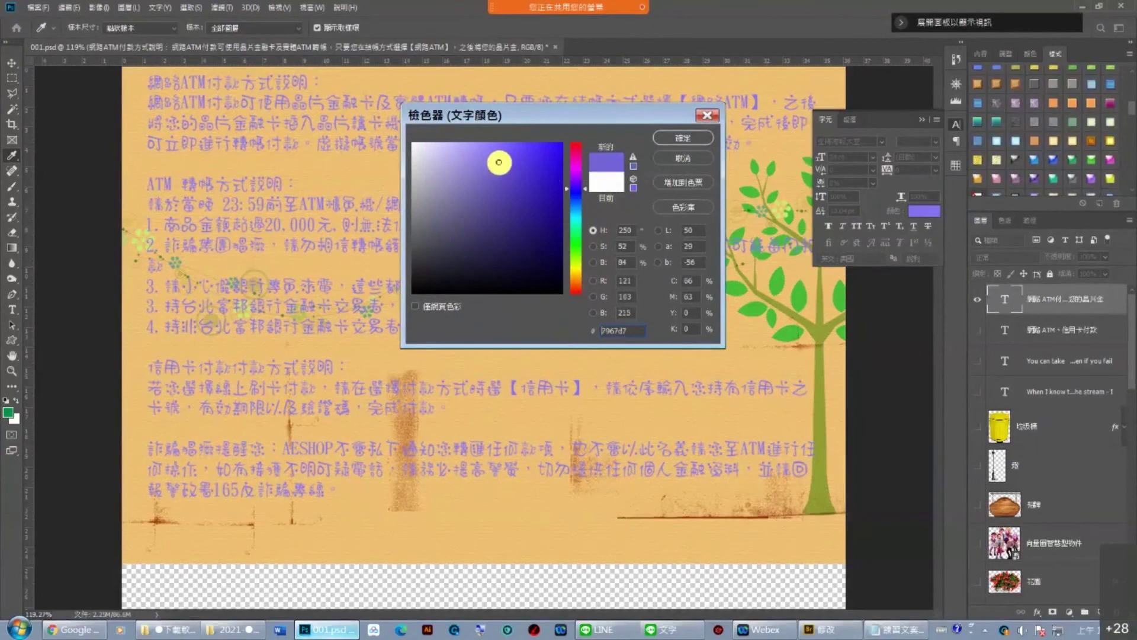
{"action": "left_click_drag", "start_coordinate": [498, 162], "coordinate": [406, 135]}
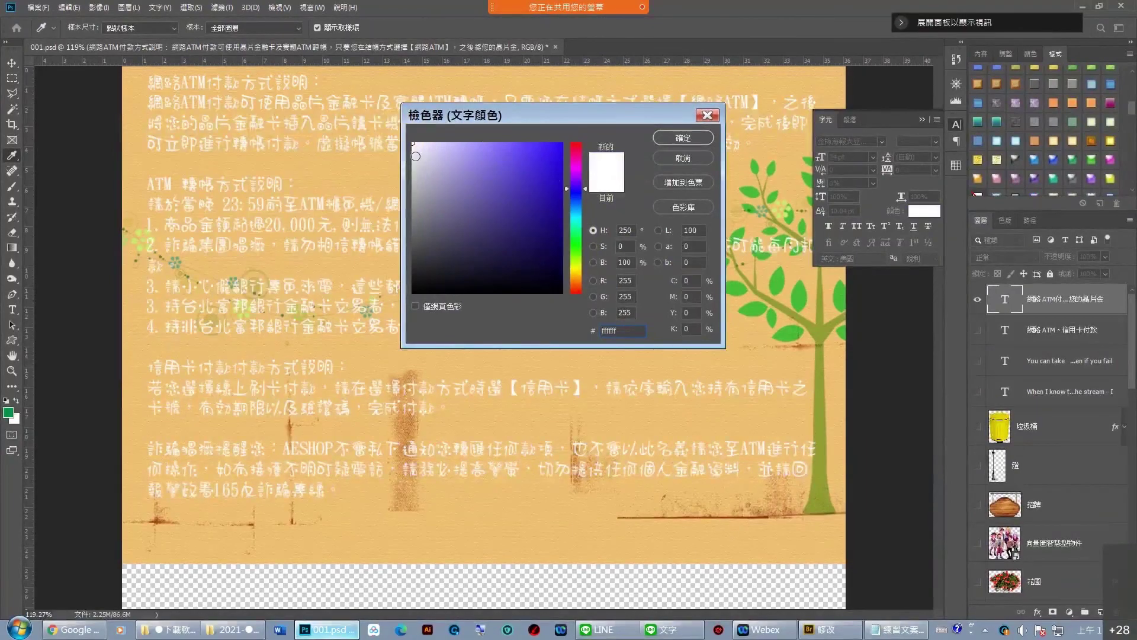
{"action": "left_click", "coordinate": [525, 200]}
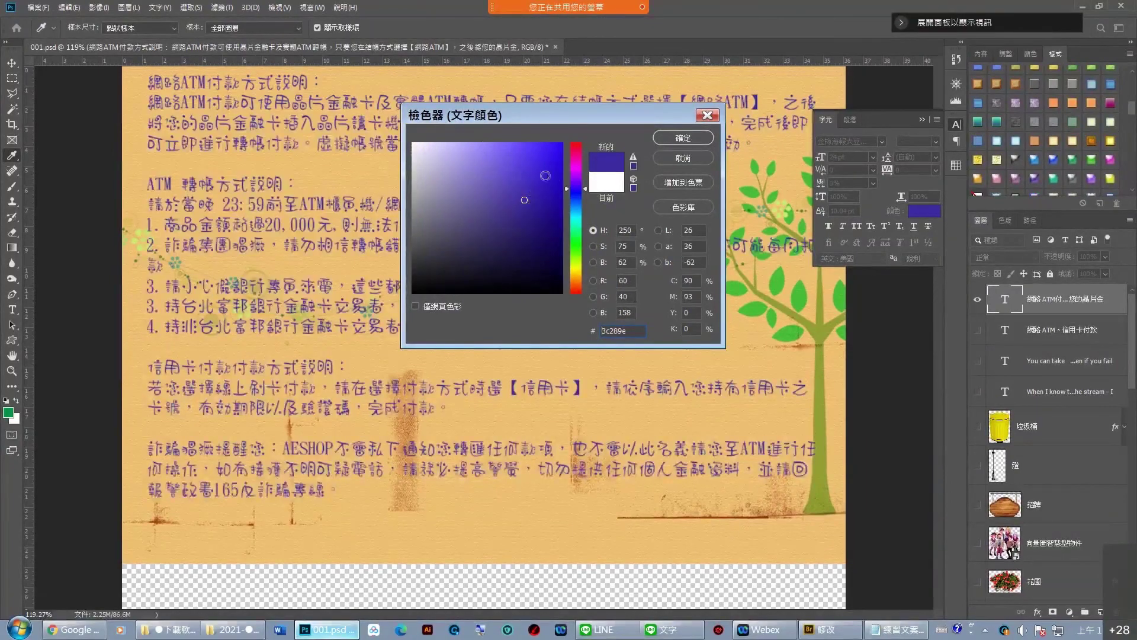
{"action": "left_click", "coordinate": [542, 194]}
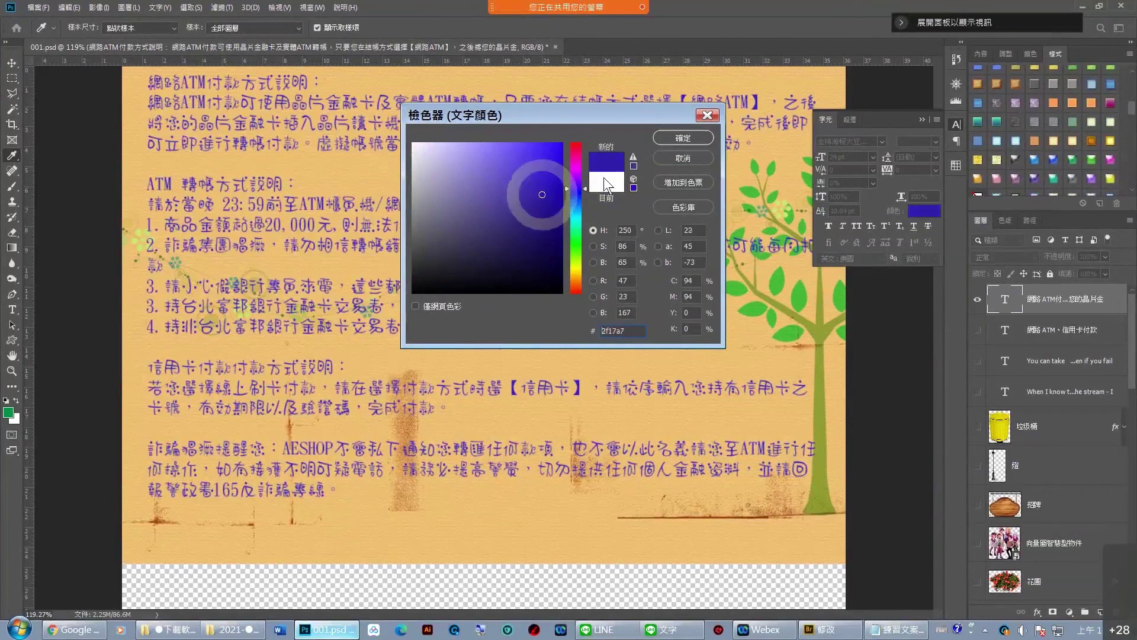
{"action": "left_click", "coordinate": [688, 139]}
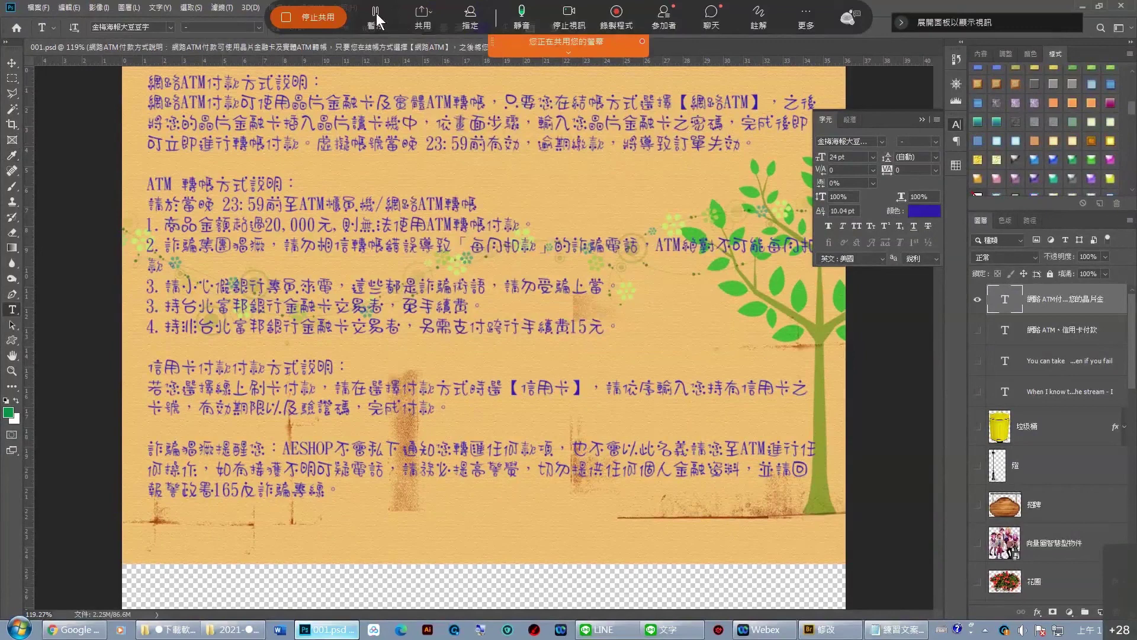
{"action": "left_click", "coordinate": [377, 17]}
Change the payment text font to 微軟正黑體 Regular, viewing the page at 100%.
{"action": "left_click", "coordinate": [584, 134]}
{"action": "key", "text": "ctrl+minus"}
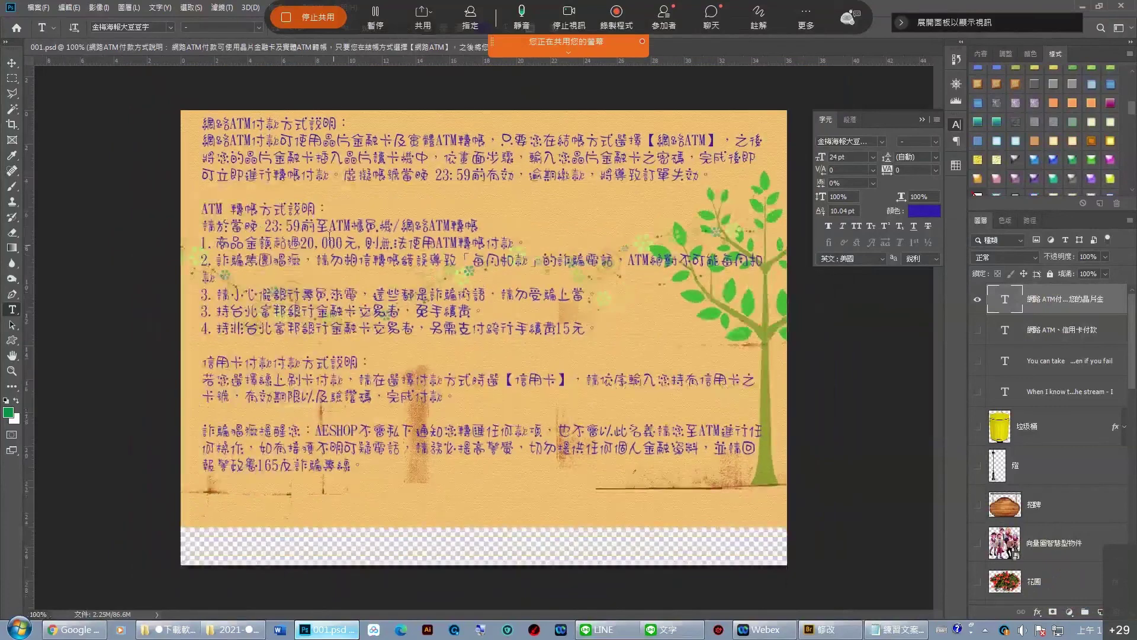
{"action": "left_click", "coordinate": [880, 141]}
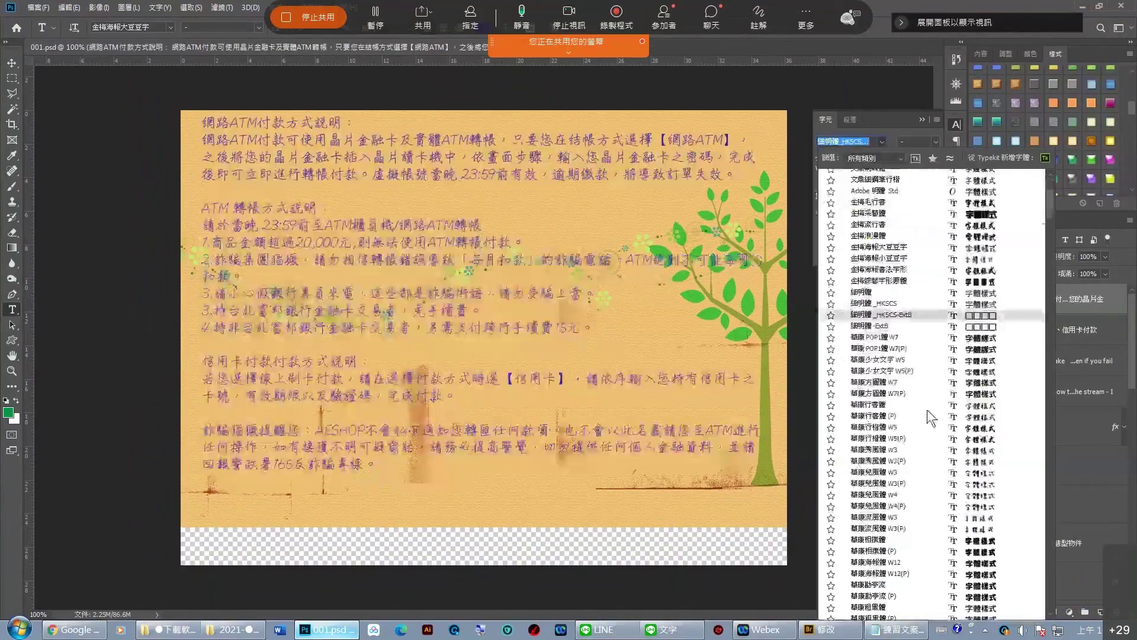
{"action": "scroll", "coordinate": [926, 415], "scroll_direction": "down", "scroll_amount": 10}
{"action": "scroll", "coordinate": [924, 418], "scroll_direction": "down", "scroll_amount": 8}
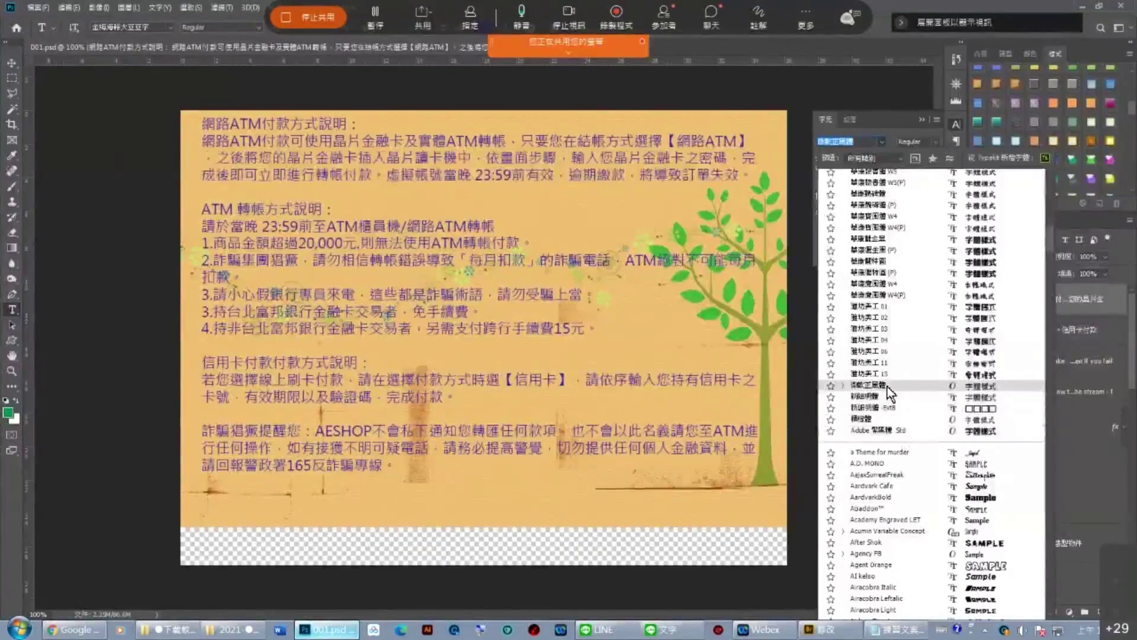
{"action": "left_click", "coordinate": [870, 385]}
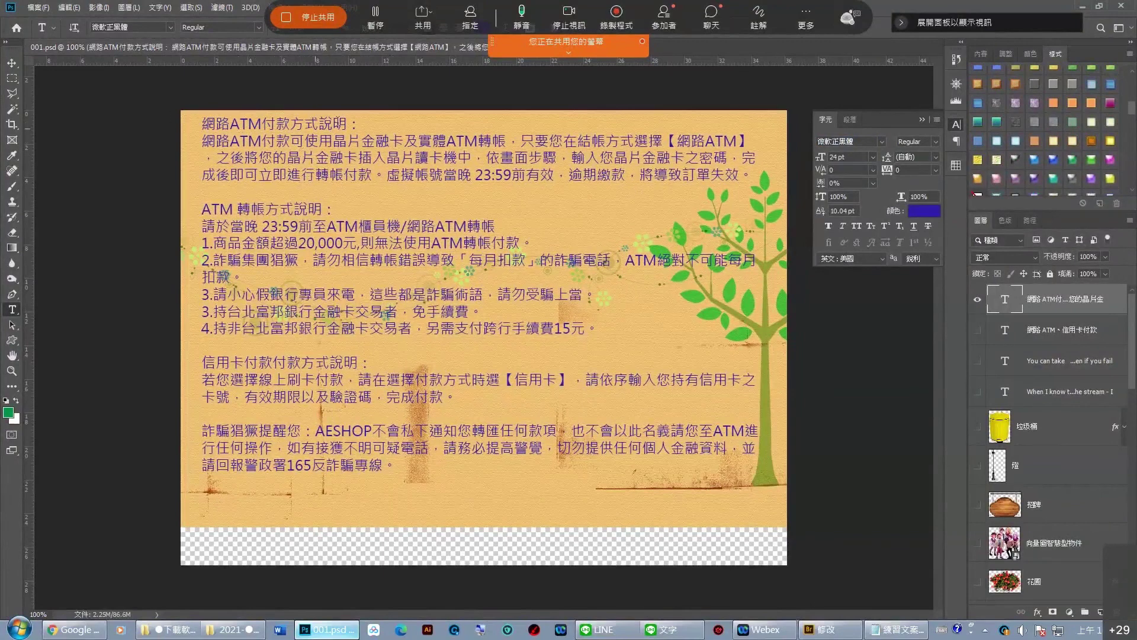
Try selecting the first line and the ATM 轉帳方式說明： heading in the payment text.
{"action": "left_click", "coordinate": [347, 123]}
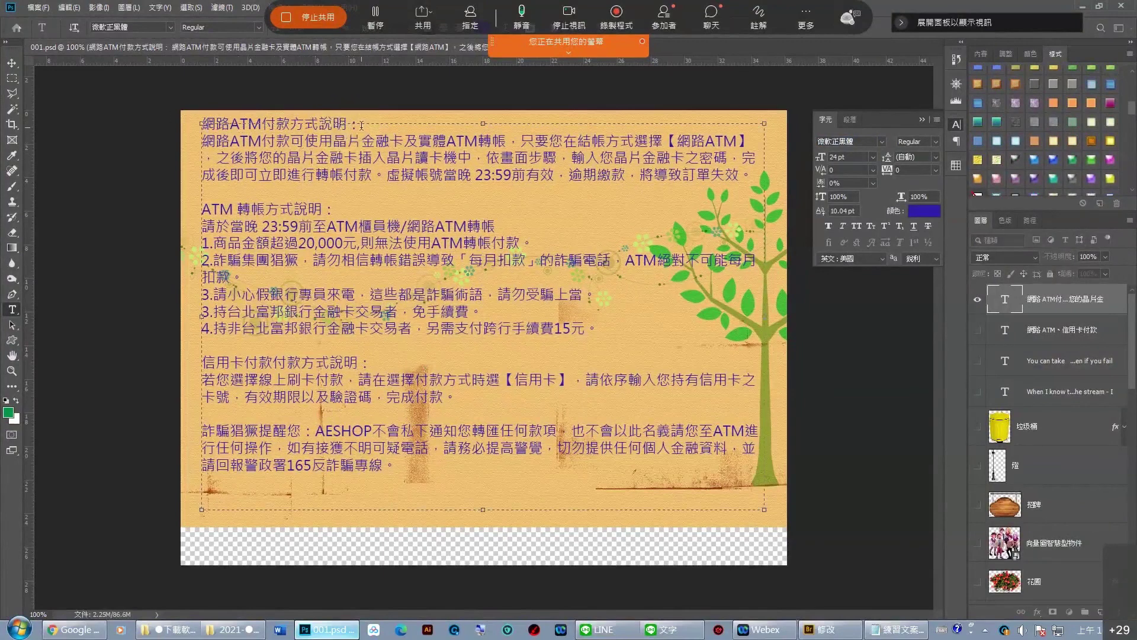
{"action": "left_click", "coordinate": [348, 125]}
{"action": "left_click_drag", "start_coordinate": [360, 126], "coordinate": [196, 120]}
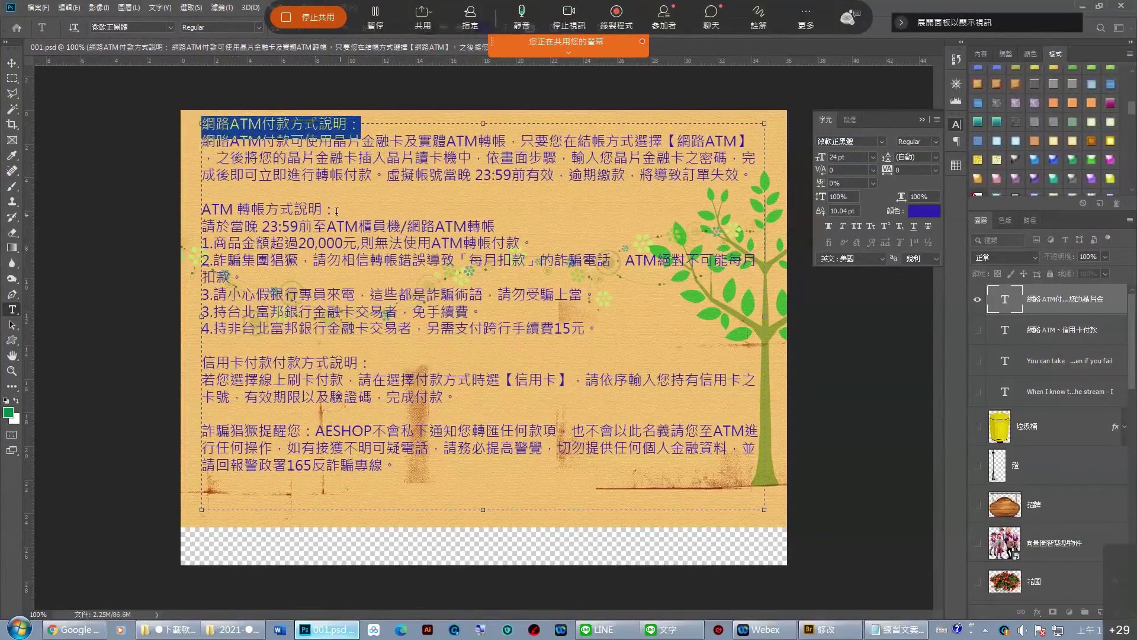
{"action": "left_click_drag", "start_coordinate": [336, 210], "coordinate": [201, 212]}
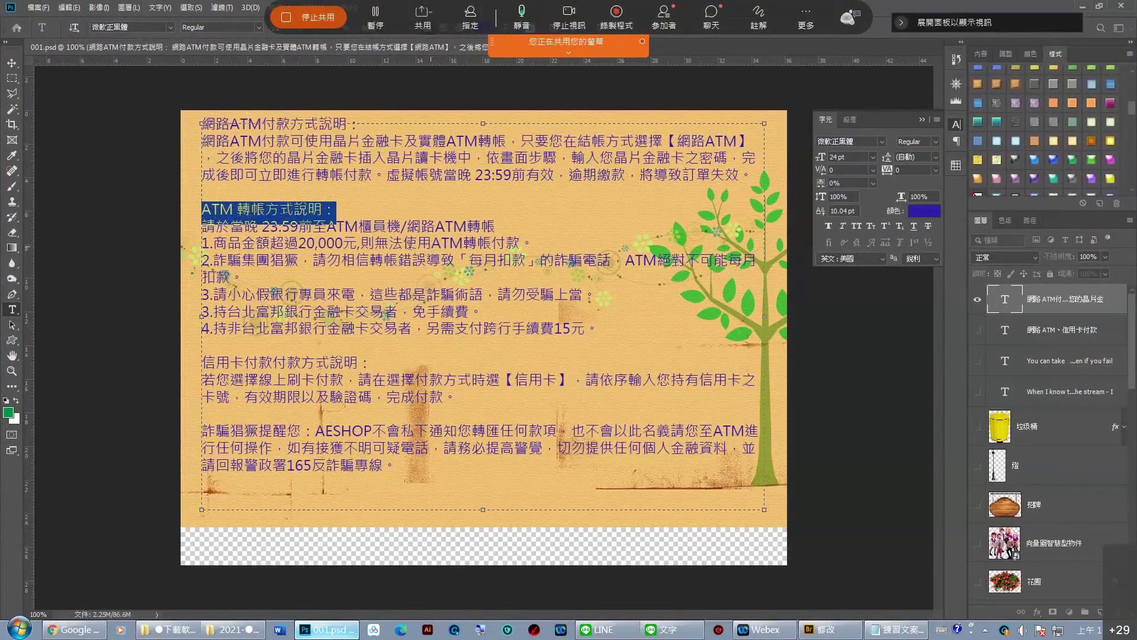
{"action": "left_click", "coordinate": [330, 208]}
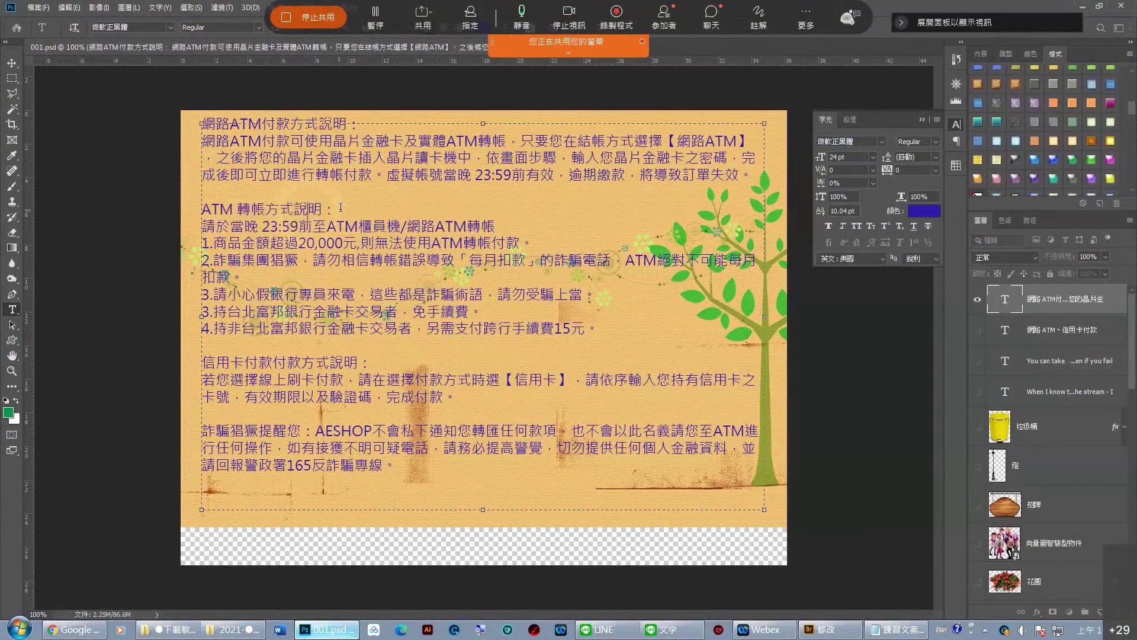
{"action": "left_click_drag", "start_coordinate": [330, 209], "coordinate": [189, 208]}
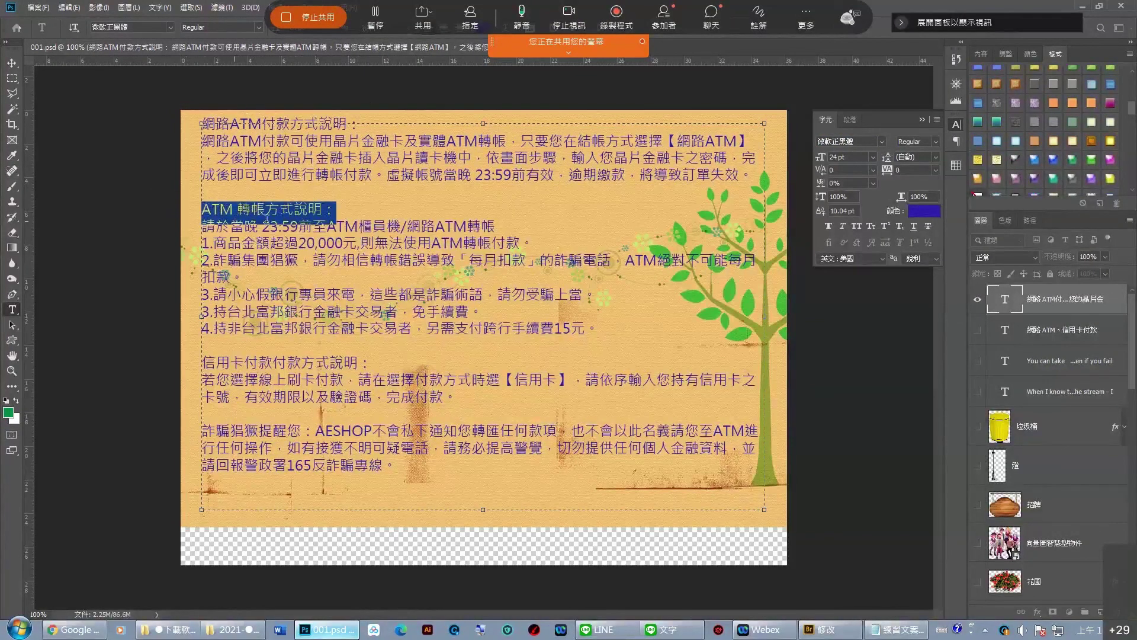
{"action": "left_click", "coordinate": [381, 214]}
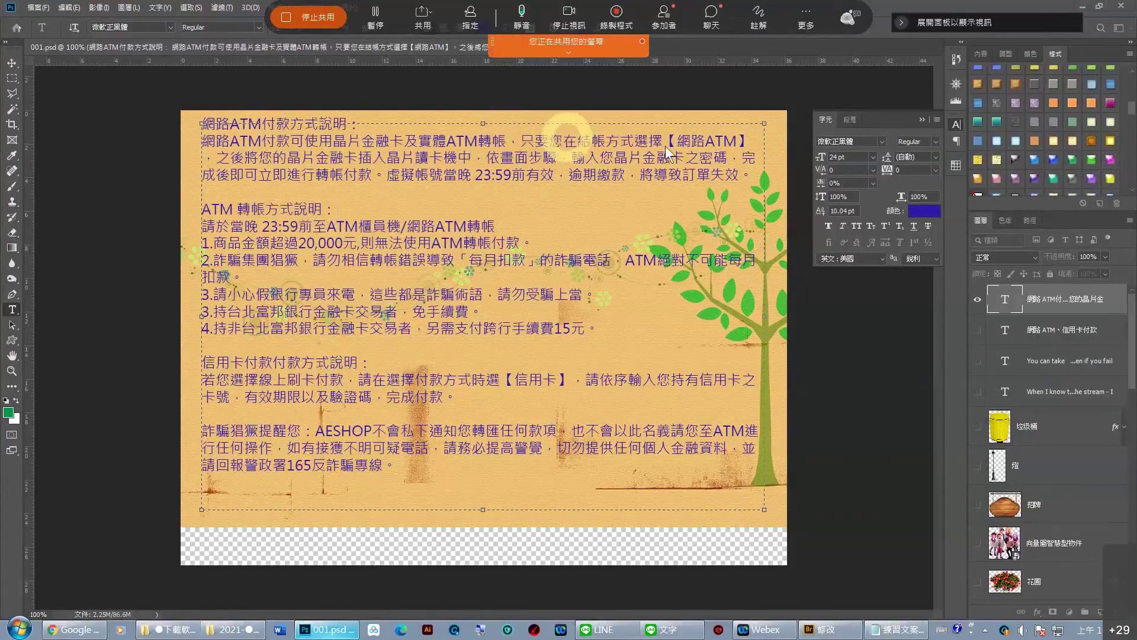
{"action": "left_click", "coordinate": [667, 95]}
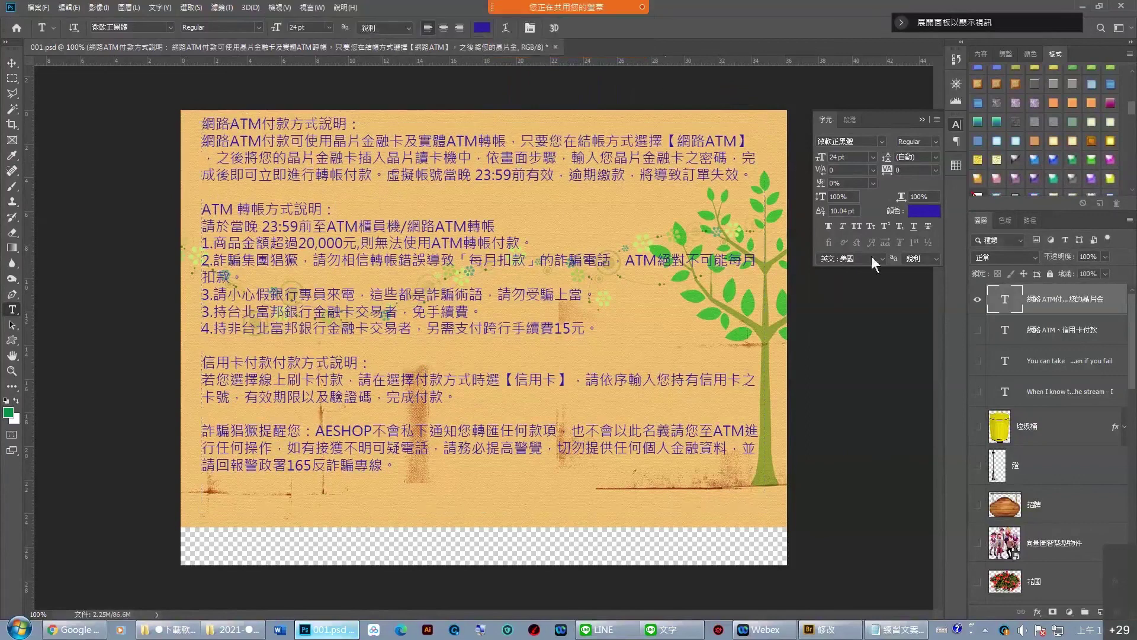
Reset the baseline shift to 0 pt and reselect the ATM 轉帳方式說明： heading.
{"action": "left_click", "coordinate": [855, 208]}
{"action": "type", "text": "0"}
{"action": "left_click", "coordinate": [692, 195]}
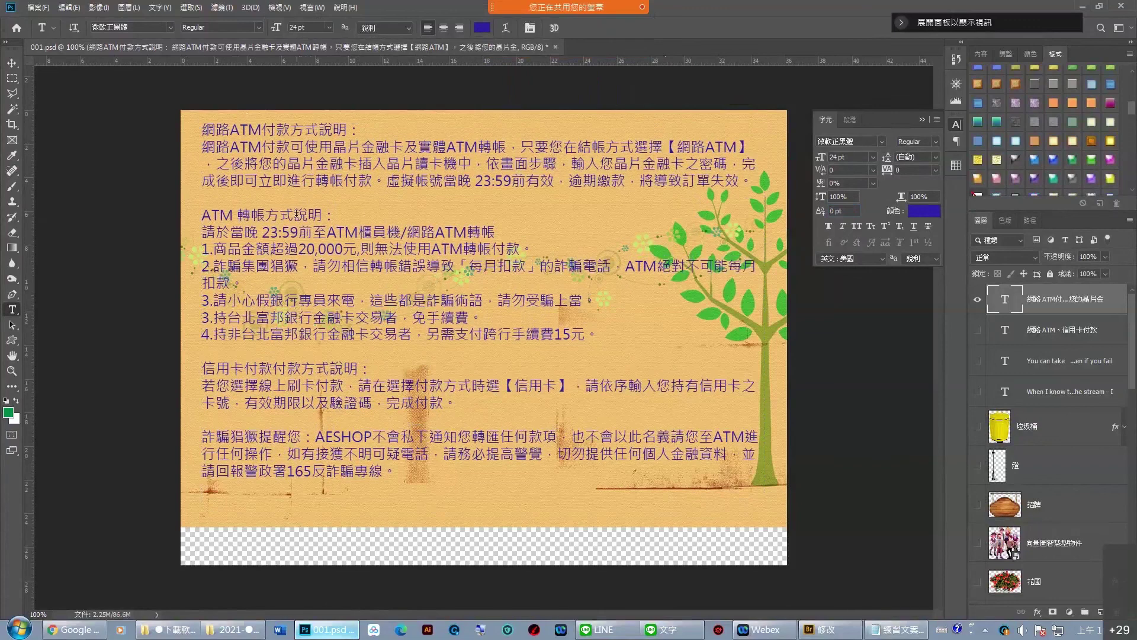
{"action": "left_click", "coordinate": [295, 219]}
{"action": "left_click_drag", "start_coordinate": [342, 214], "coordinate": [183, 214]}
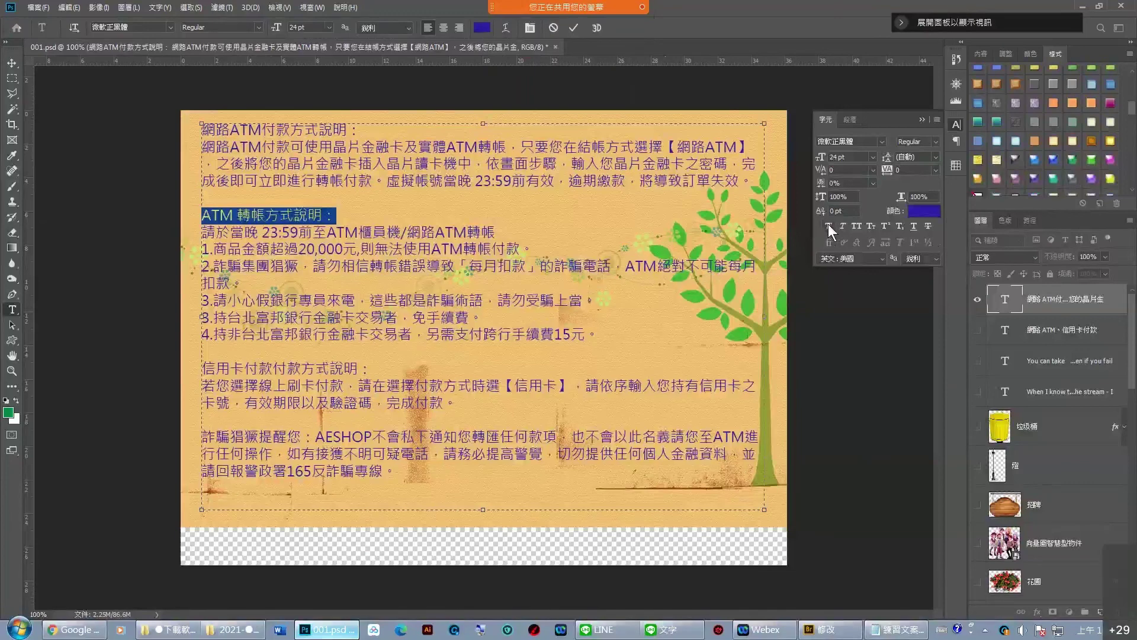
Make the ATM 轉帳方式說明： heading bold at 28 pt, then select the five instruction lines.
{"action": "left_click", "coordinate": [829, 226]}
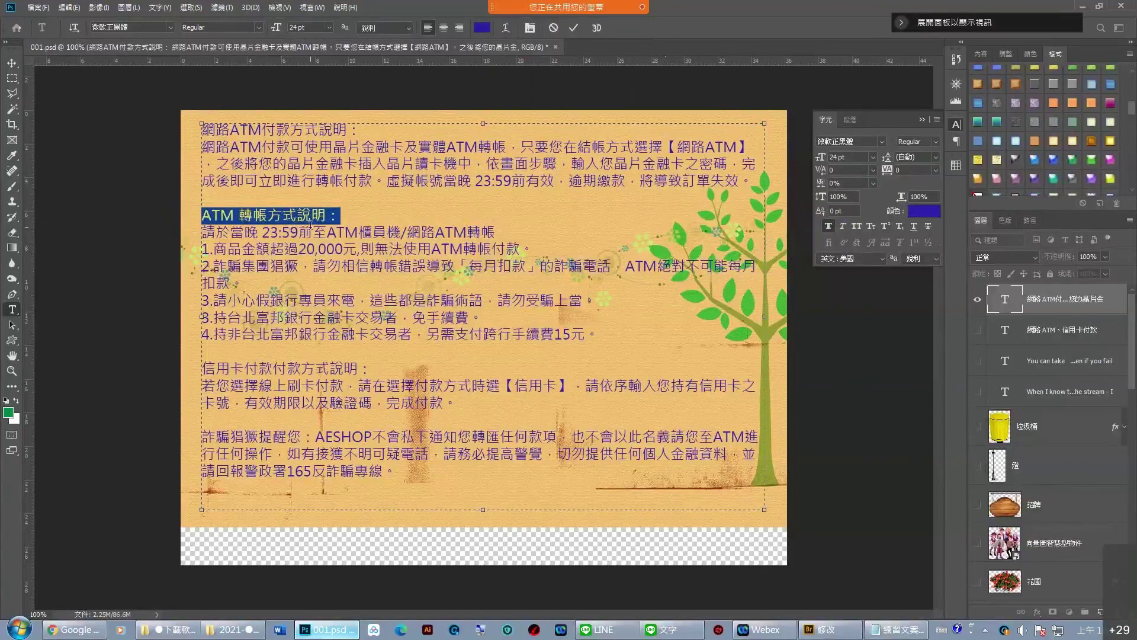
{"action": "left_click", "coordinate": [369, 216]}
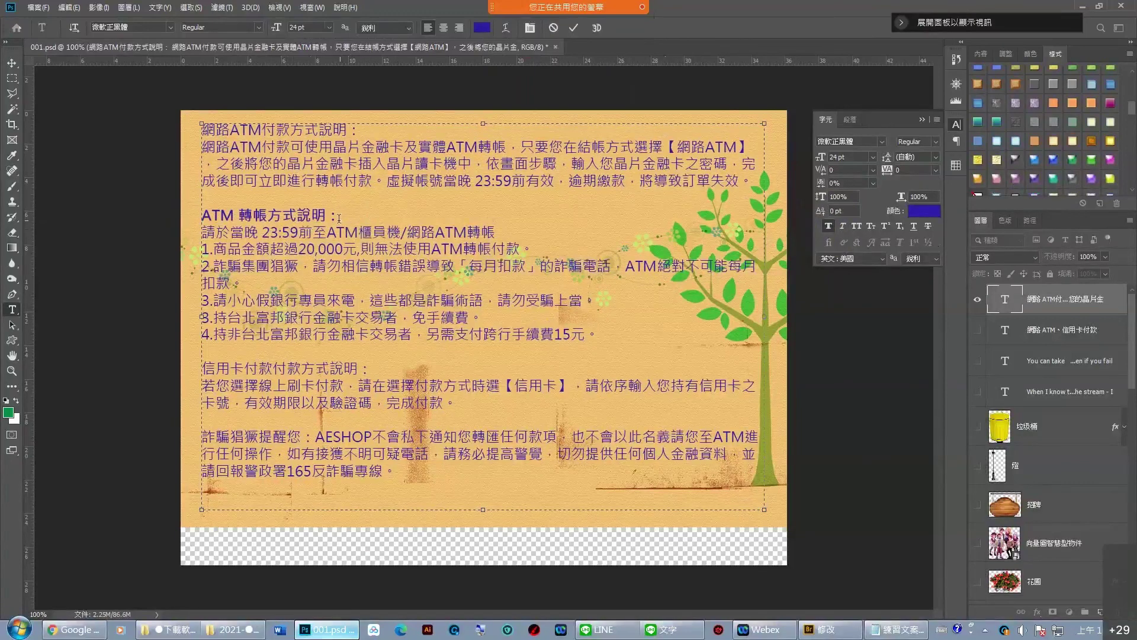
{"action": "left_click_drag", "start_coordinate": [342, 216], "coordinate": [196, 217]}
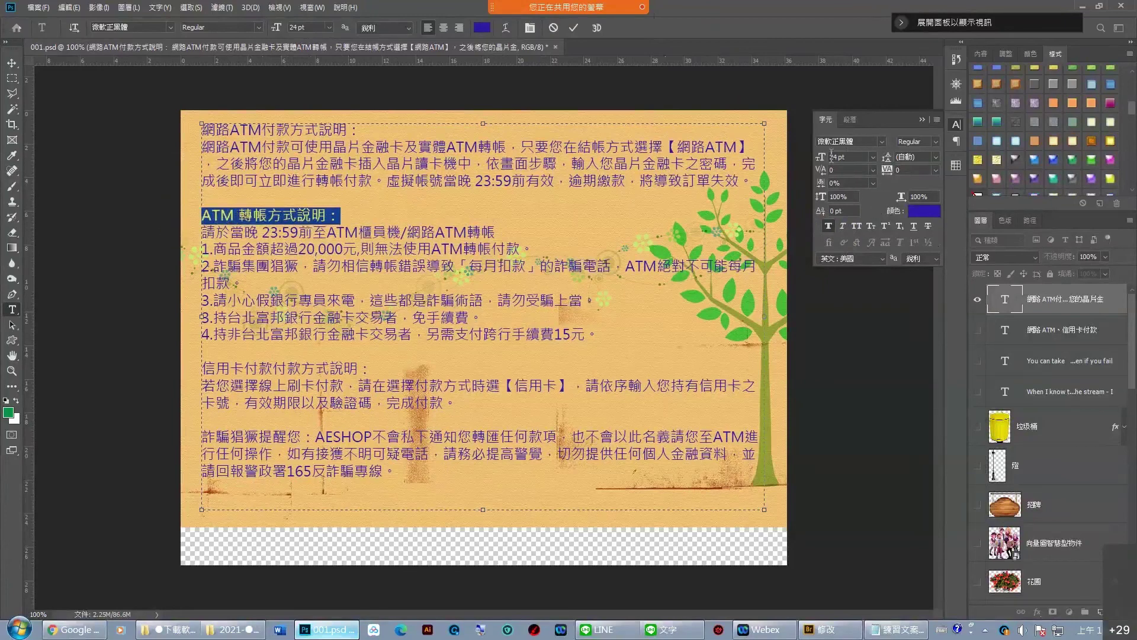
{"action": "left_click", "coordinate": [873, 158]}
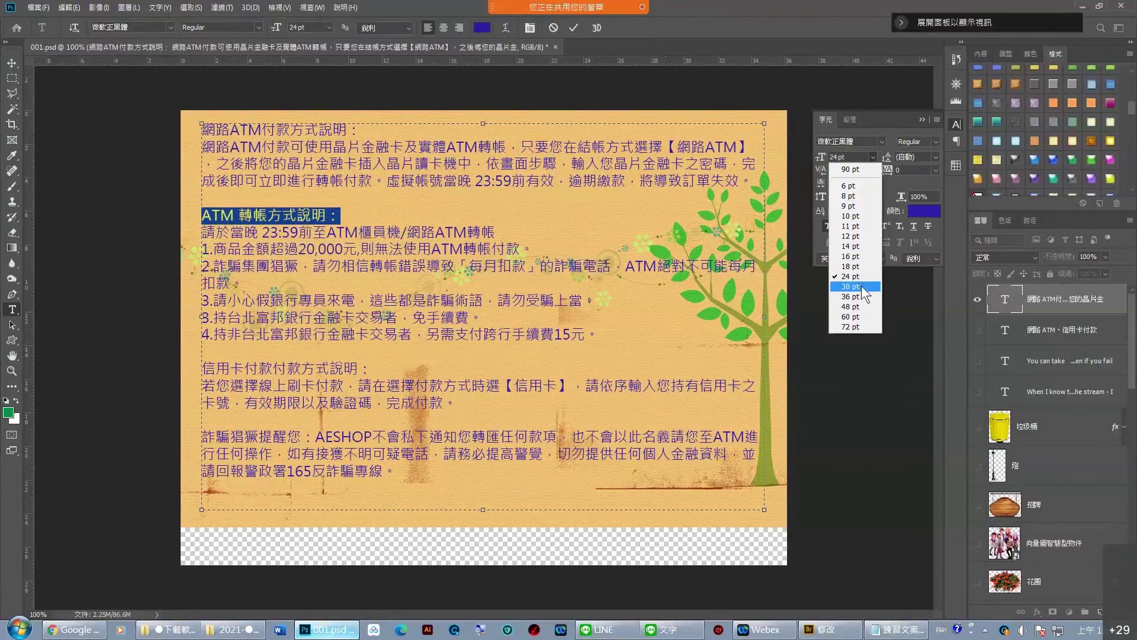
{"action": "left_click", "coordinate": [777, 157]}
{"action": "type", "text": "2"}
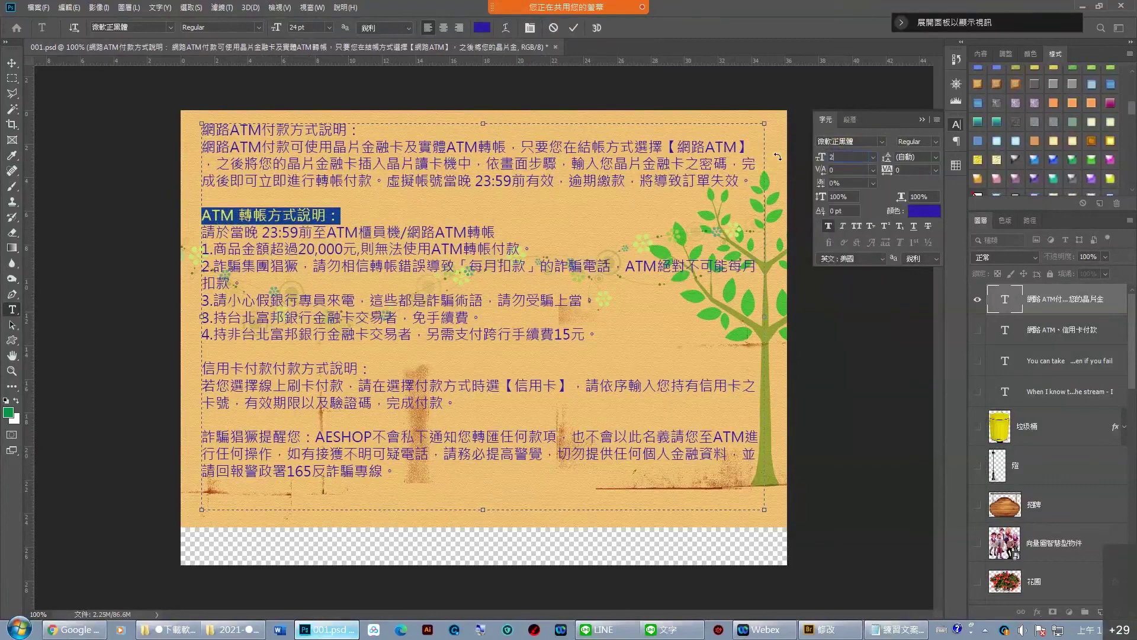
{"action": "type", "text": "8"}
{"action": "key", "text": "Return"}
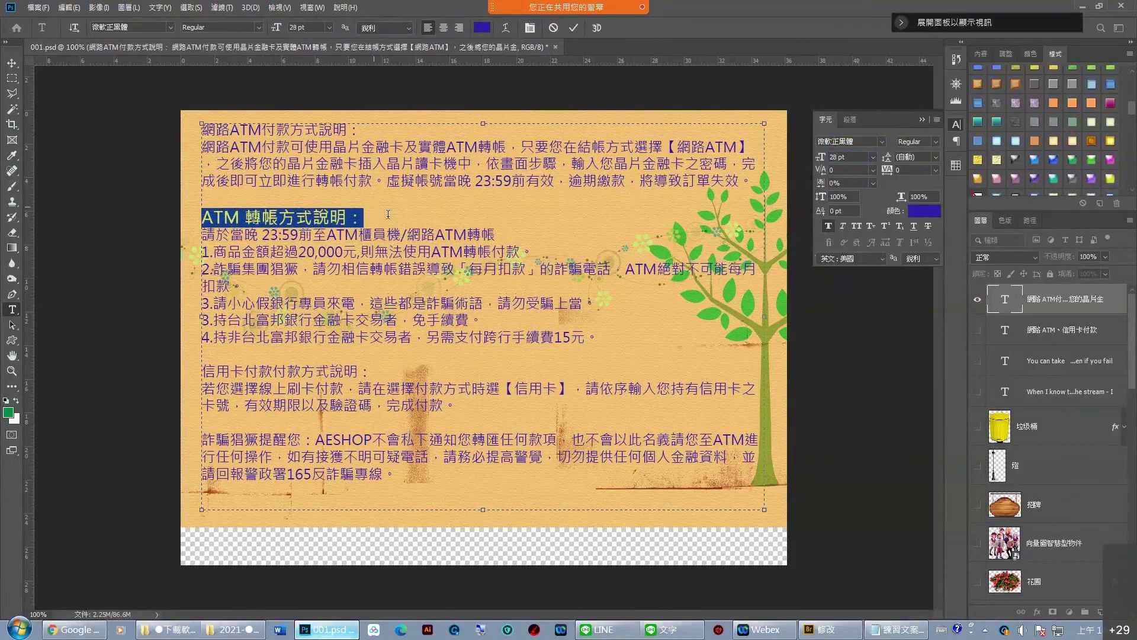
{"action": "left_click", "coordinate": [388, 213]}
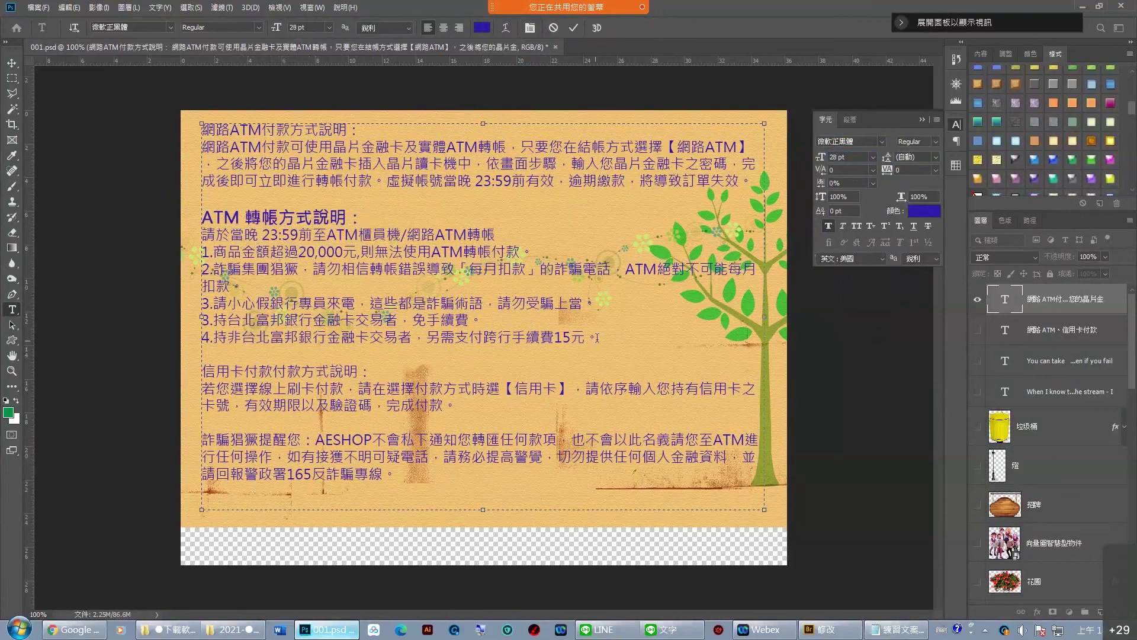
{"action": "mouse_move", "coordinate": [597, 337]}
{"action": "left_mouse_down"}
{"action": "mouse_move", "coordinate": [283, 327]}
{"action": "mouse_move", "coordinate": [196, 254]}
{"action": "mouse_move", "coordinate": [194, 239]}
{"action": "left_mouse_up"}
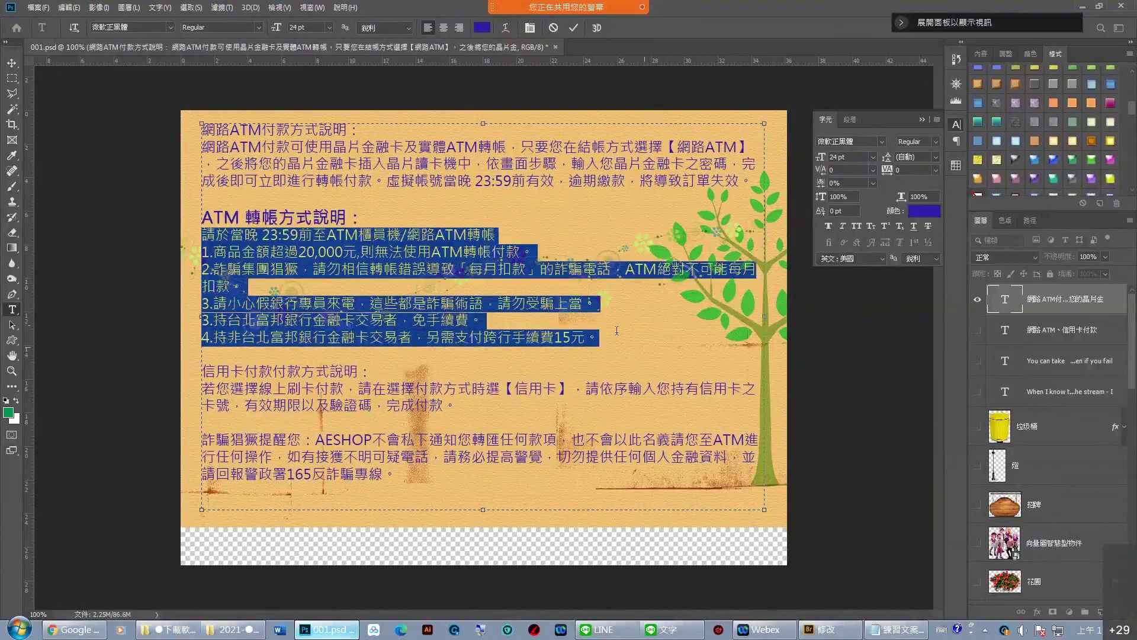
Colour the five ATM instruction lines green, then select the 信用卡付款付款方式說明： heading.
{"action": "left_click", "coordinate": [959, 165]}
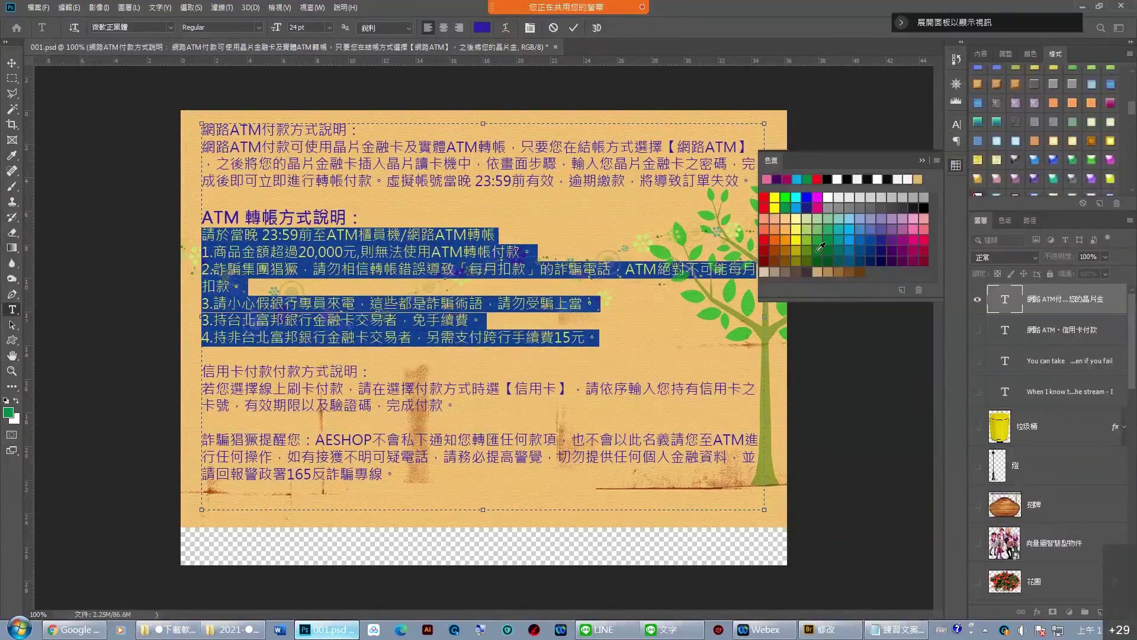
{"action": "left_click", "coordinate": [820, 247]}
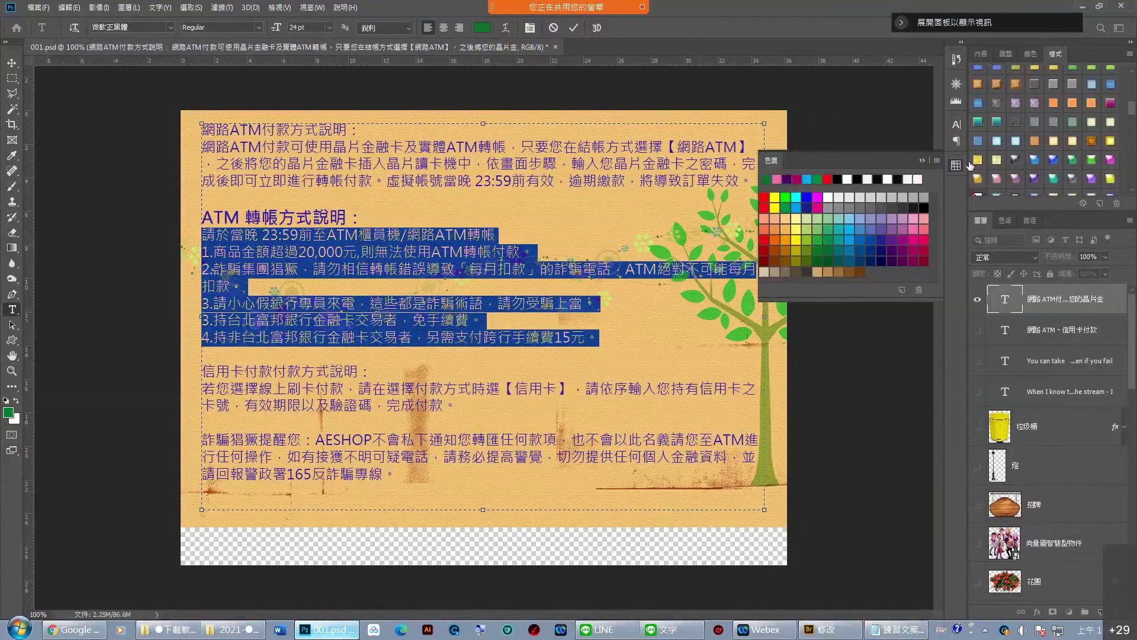
{"action": "left_click", "coordinate": [959, 165]}
{"action": "left_click", "coordinate": [616, 340]}
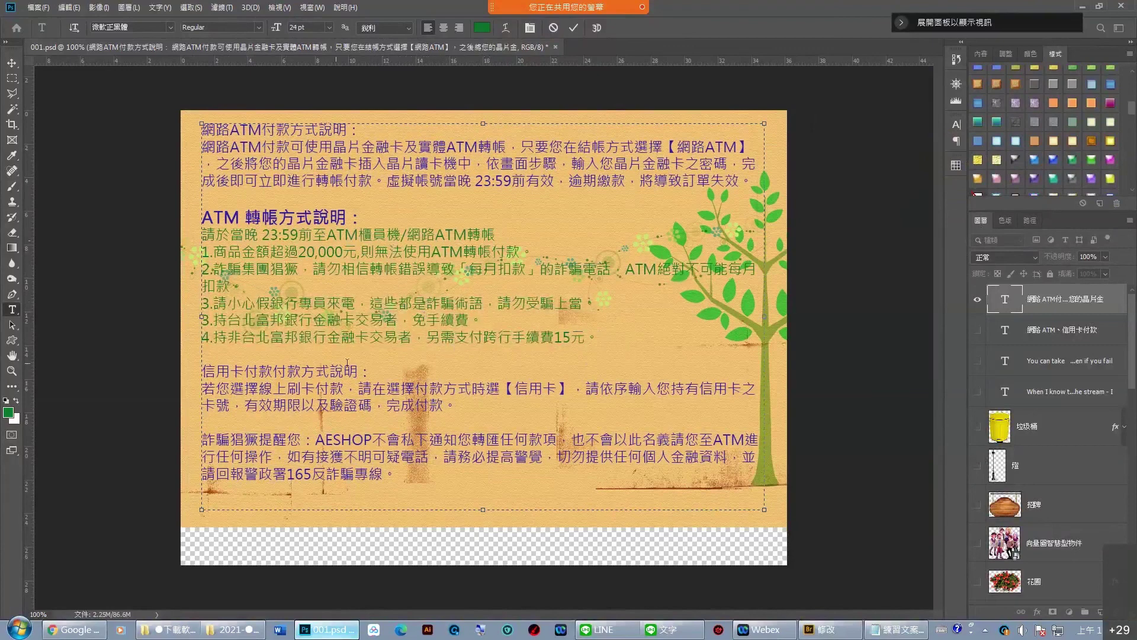
{"action": "left_click", "coordinate": [369, 372]}
{"action": "left_click_drag", "start_coordinate": [369, 372], "coordinate": [199, 373]}
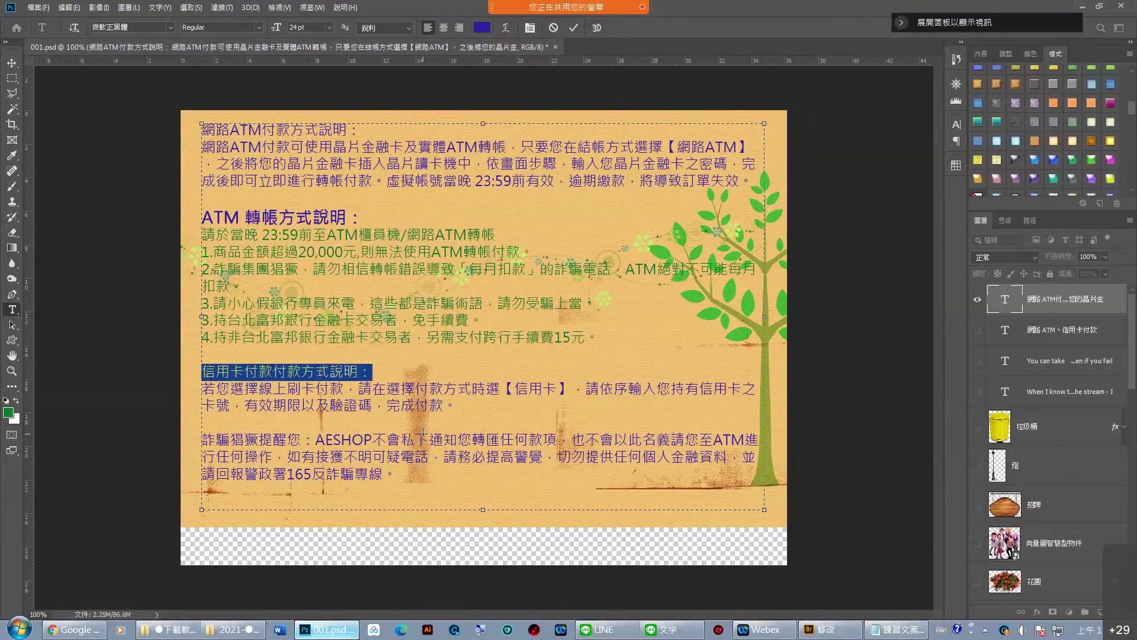
Check the Character settings and commit the text edits, leaving the white 180 pt 網路ATM title.
{"action": "left_click", "coordinate": [956, 123]}
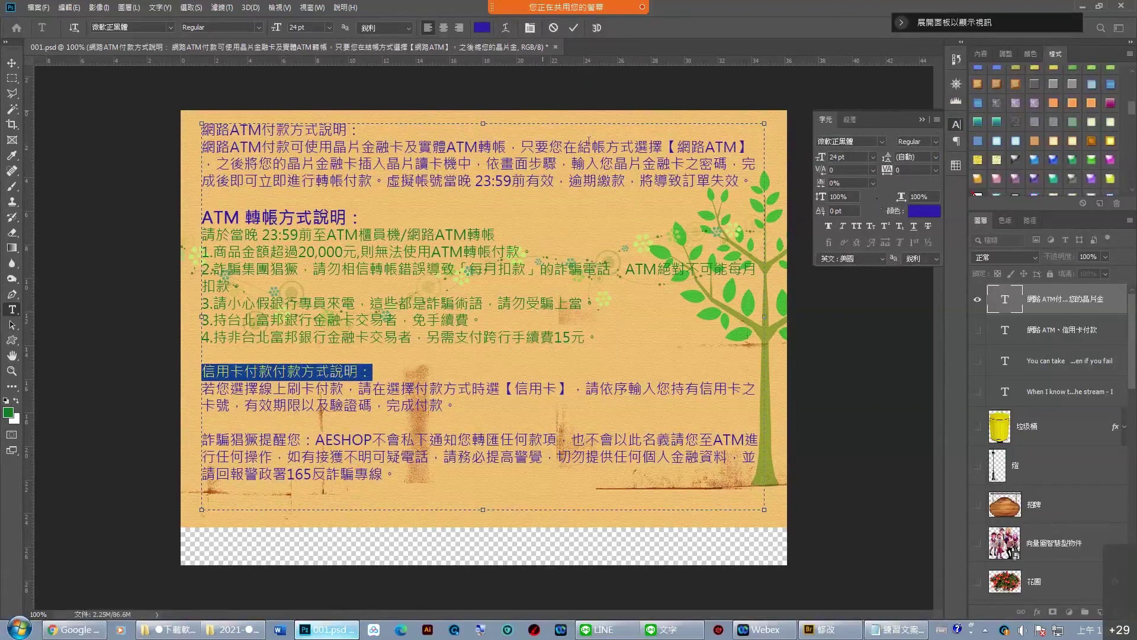
{"action": "left_click", "coordinate": [573, 26]}
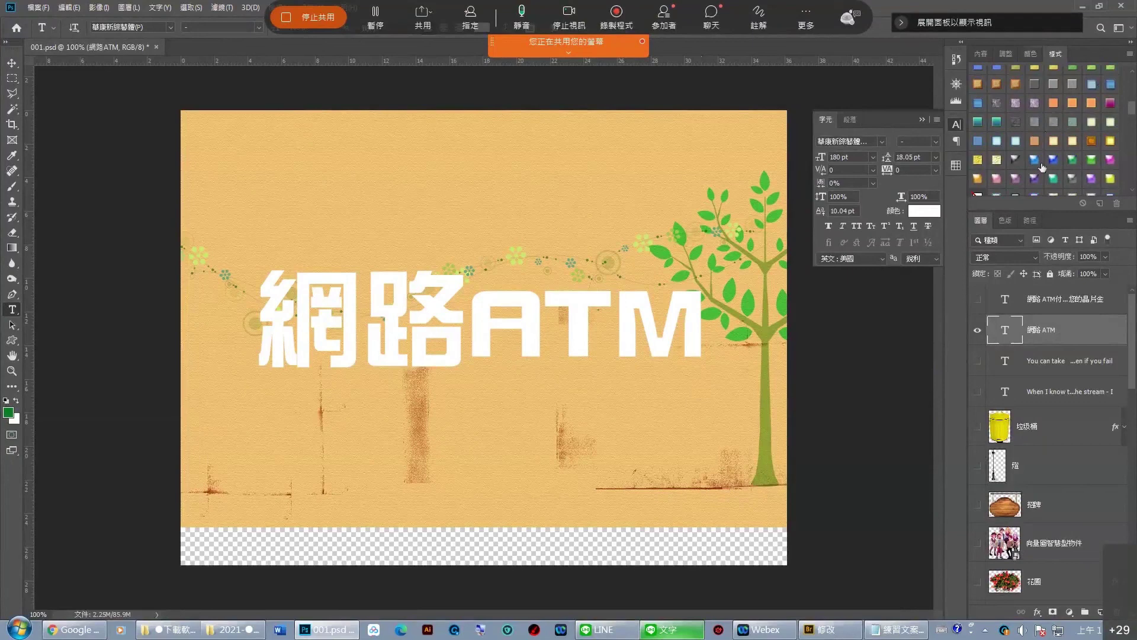
Drop a trial drop shadow and apply a teal bevelled style to the 網路ATM title.
{"action": "left_click", "coordinate": [1038, 613]}
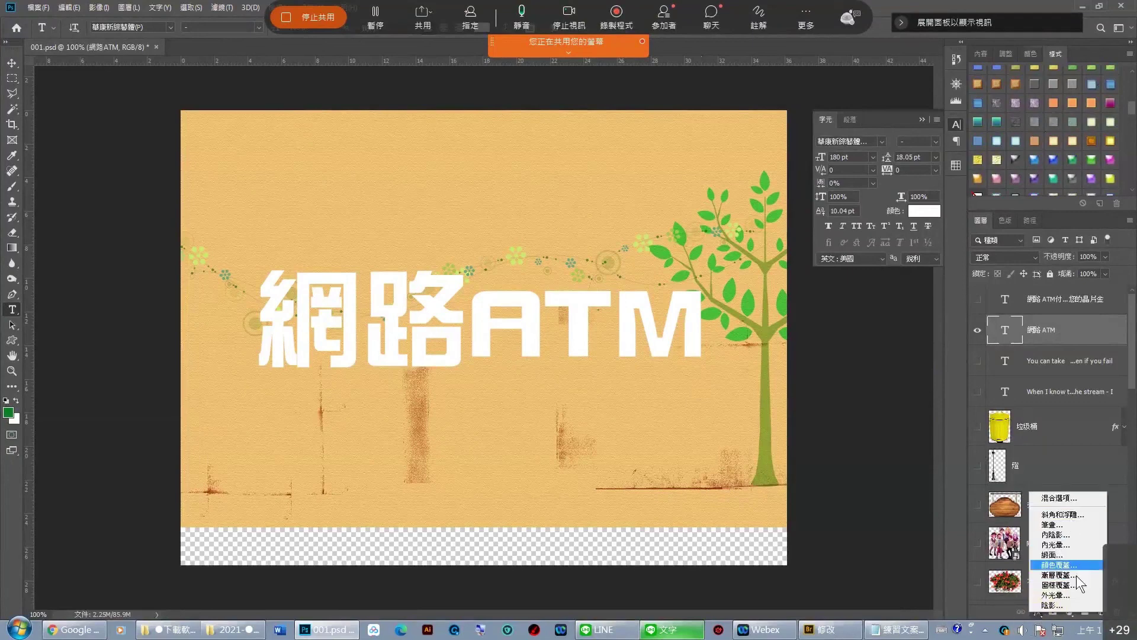
{"action": "left_click", "coordinate": [1061, 604]}
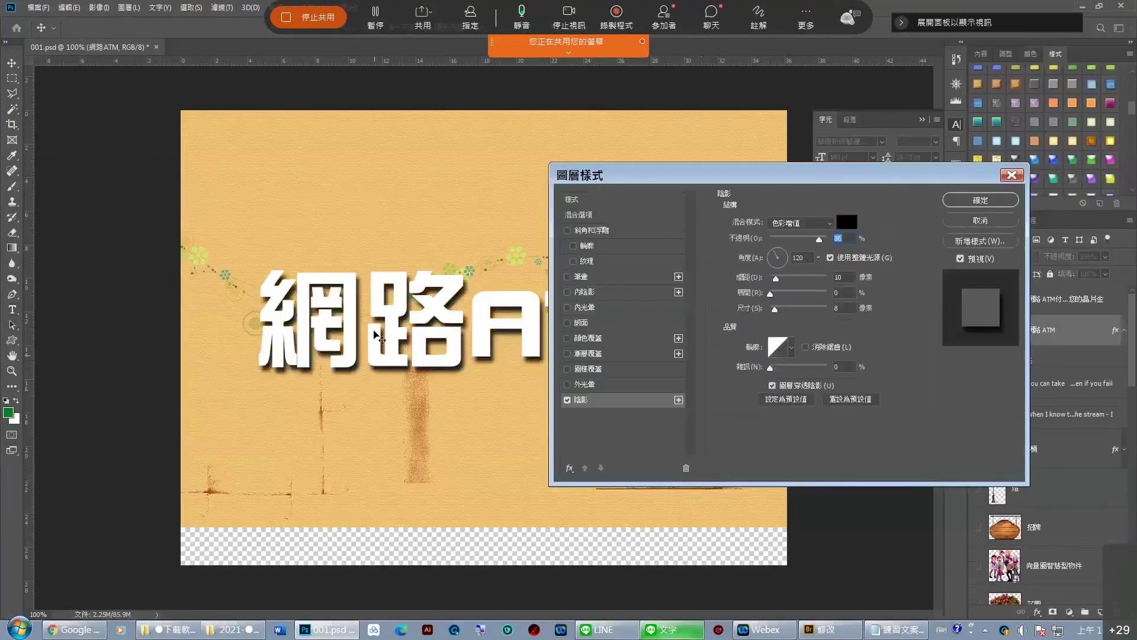
{"action": "left_click", "coordinate": [991, 221]}
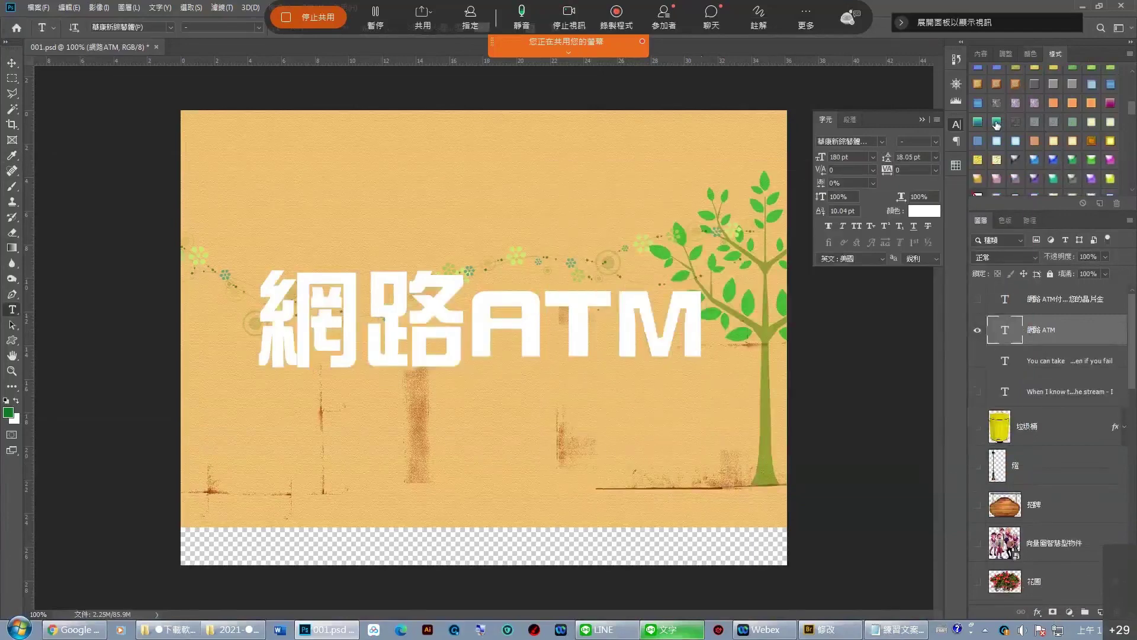
{"action": "left_click", "coordinate": [996, 121]}
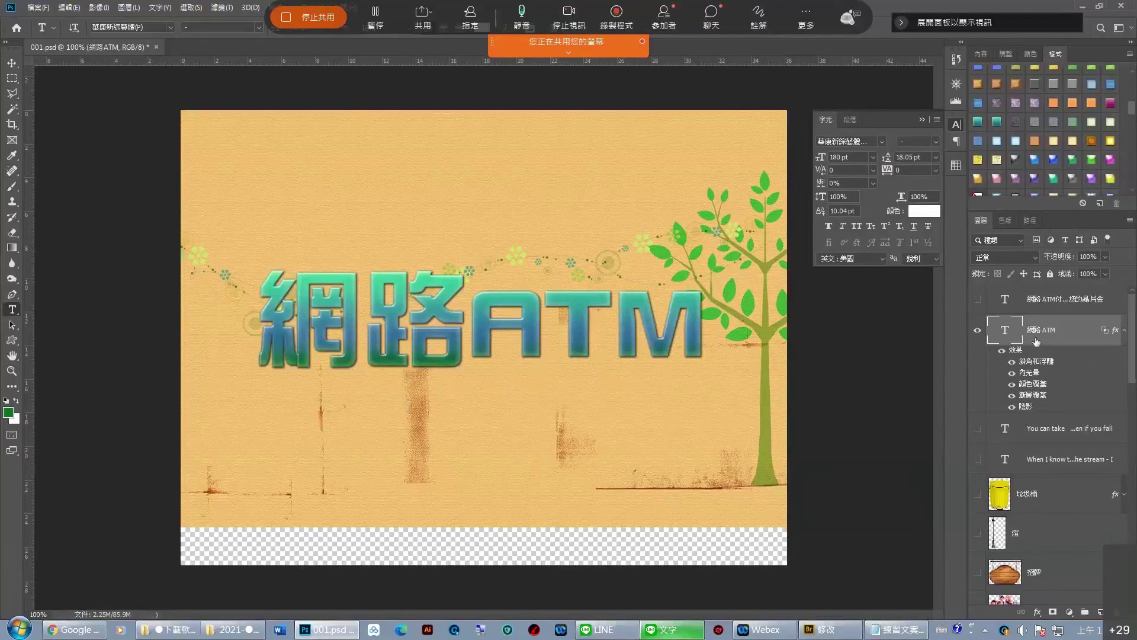
Hide the 網路ATM title layer and show the payment text layer.
{"action": "left_click", "coordinate": [976, 334]}
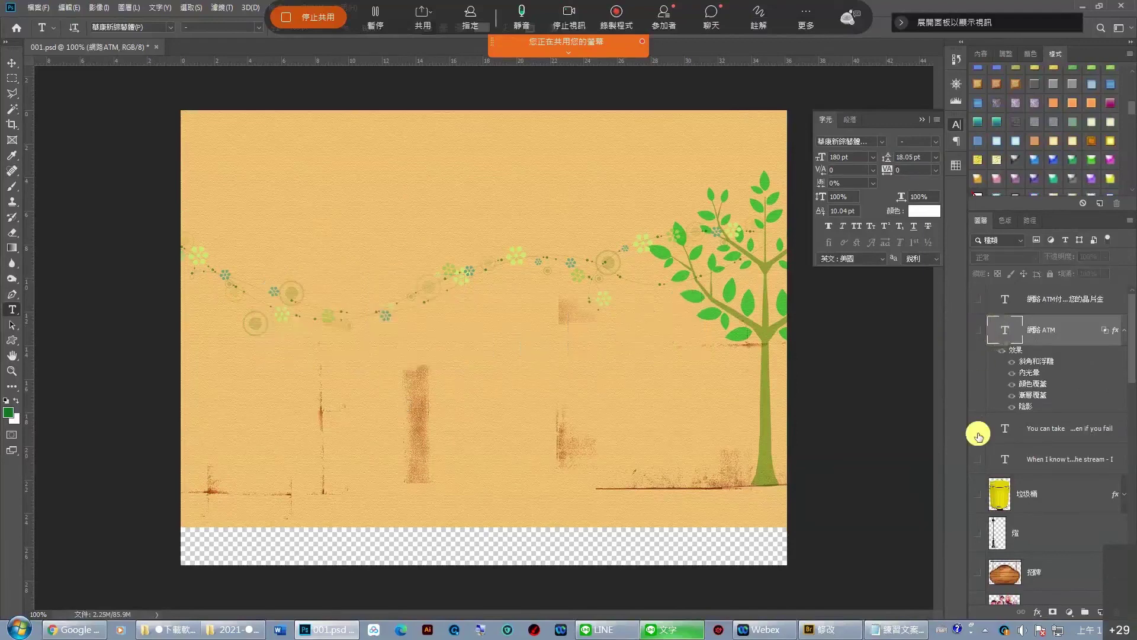
{"action": "left_click", "coordinate": [978, 430]}
{"action": "left_click", "coordinate": [978, 299]}
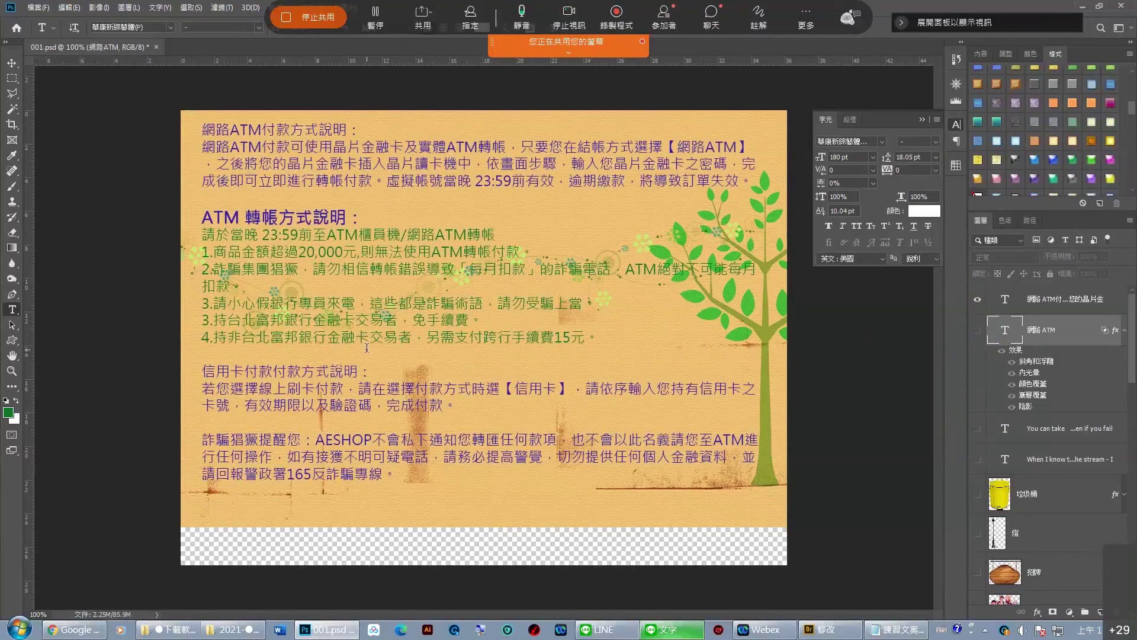
Give the payment text layer a darker embossed Wow Button style.
{"action": "left_click", "coordinate": [1077, 300]}
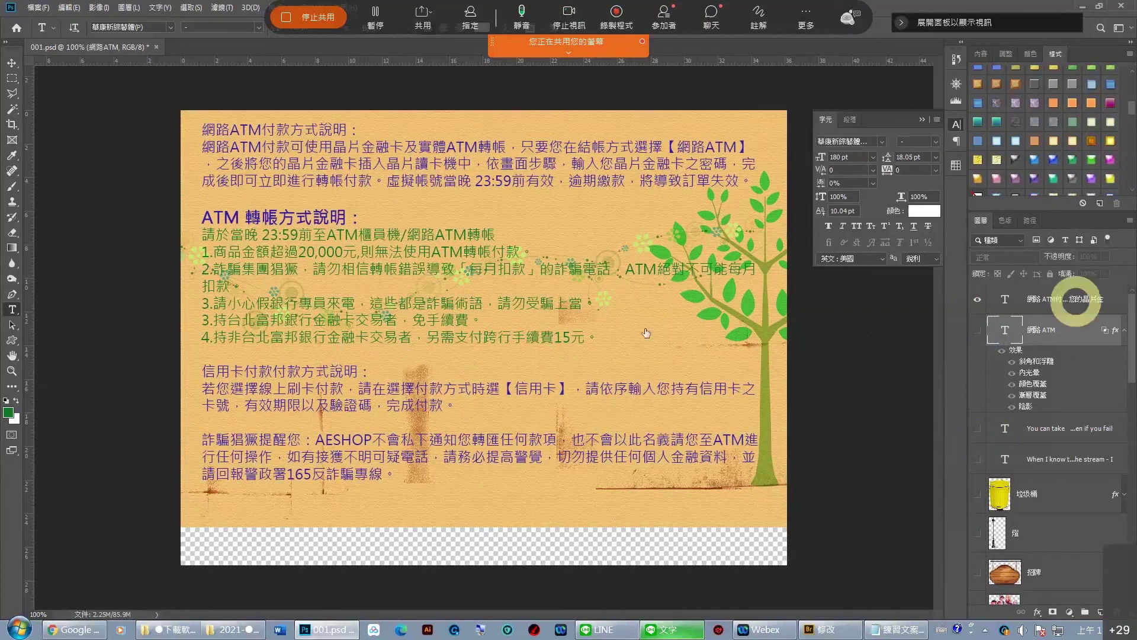
{"action": "left_click", "coordinate": [999, 122]}
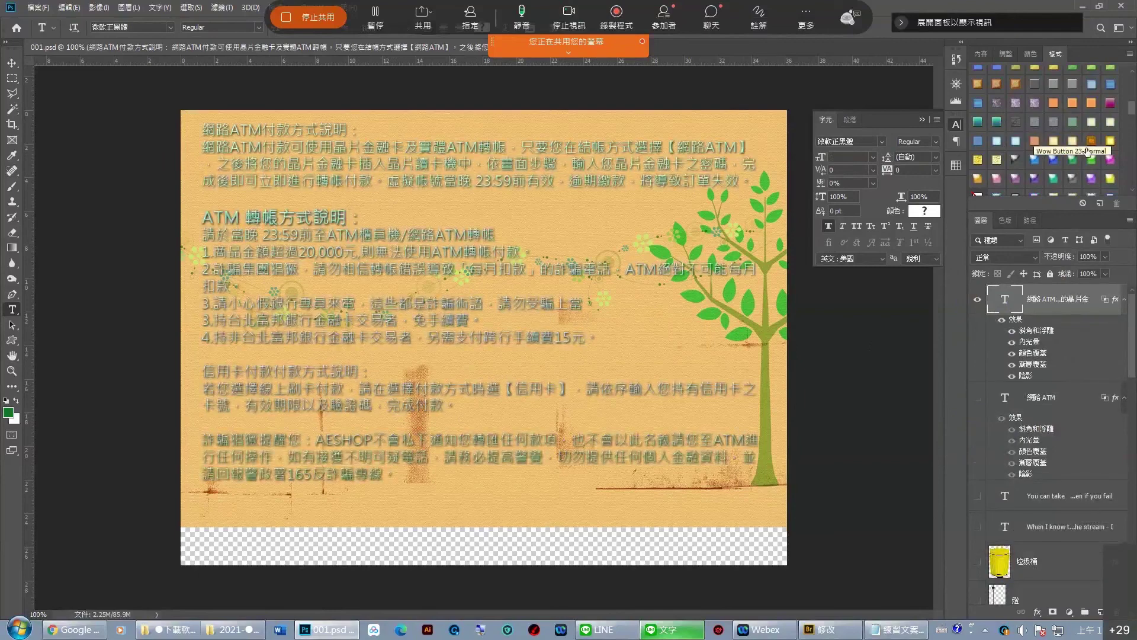
{"action": "left_click", "coordinate": [1072, 123]}
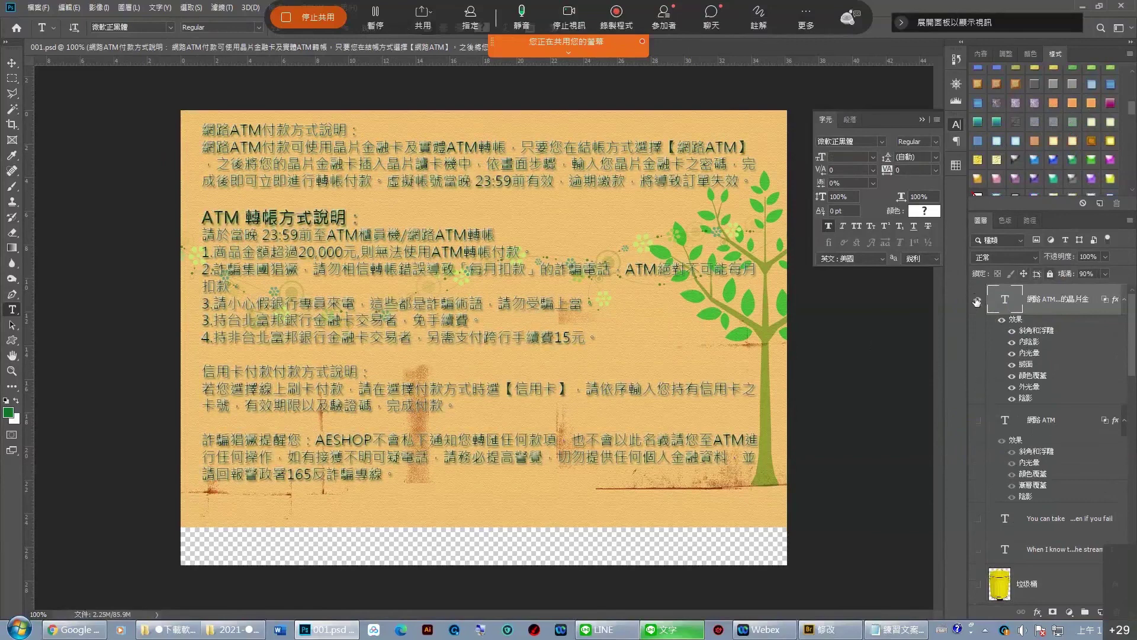
Hide the payment text, show the teal 網路ATM title, and bring up the Windows Start menu.
{"action": "left_click", "coordinate": [977, 299]}
{"action": "left_click", "coordinate": [977, 420]}
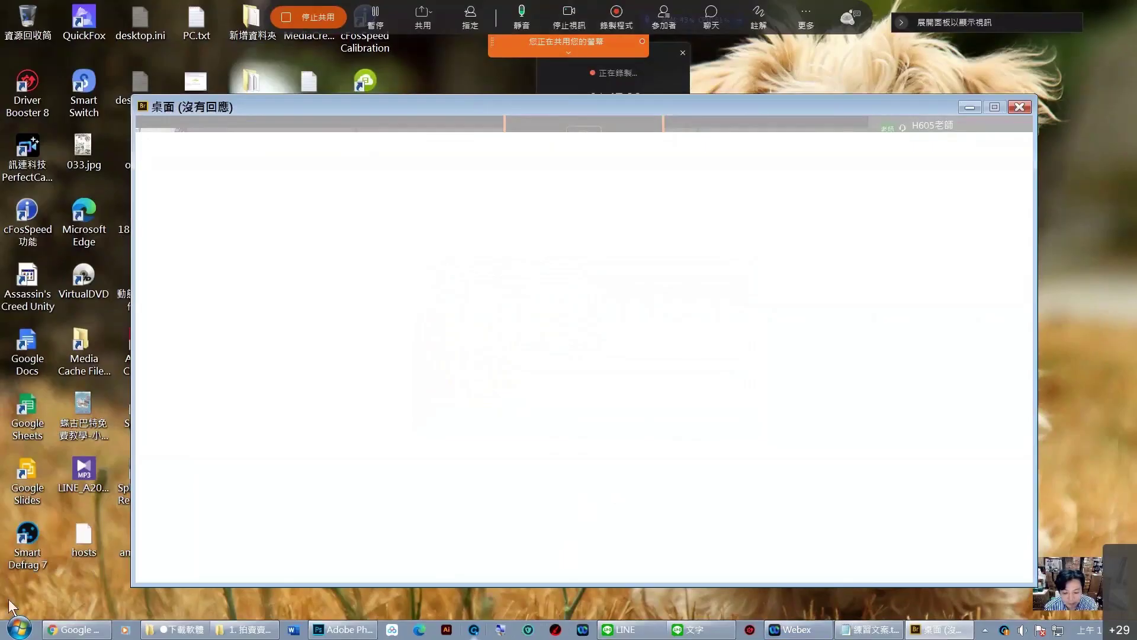
{"action": "left_click", "coordinate": [18, 629]}
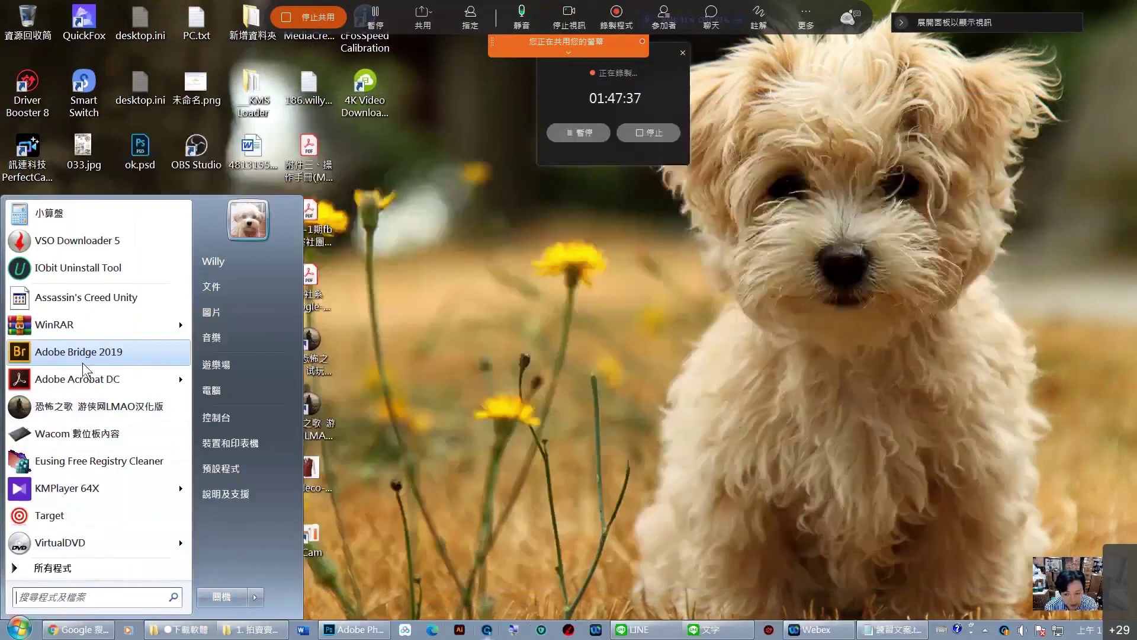
Launch Adobe Bridge 2019, declining to reset its preferences (否).
{"action": "left_click", "coordinate": [89, 358]}
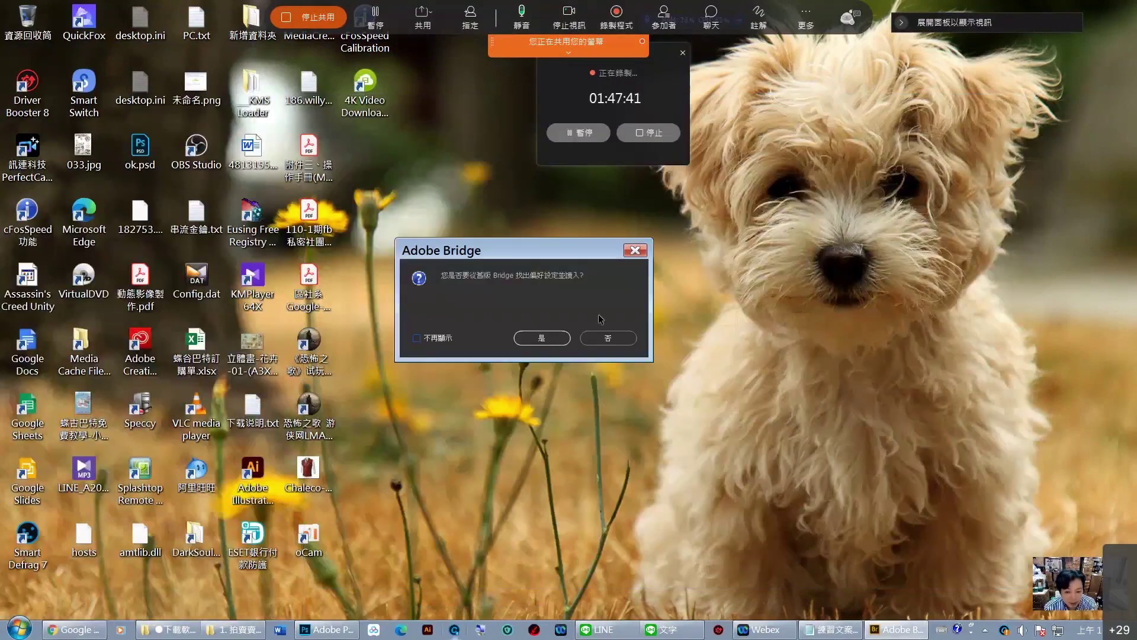
{"action": "left_click", "coordinate": [609, 337]}
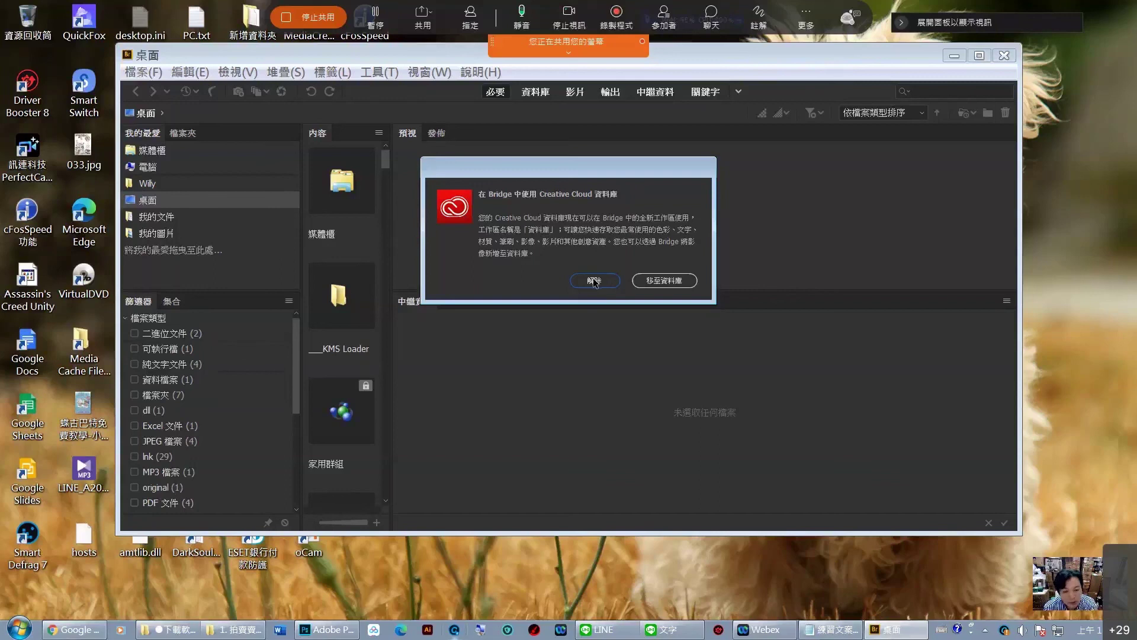
Dismiss the Creative Cloud Libraries notice and maximize the Bridge window.
{"action": "left_click", "coordinate": [594, 281]}
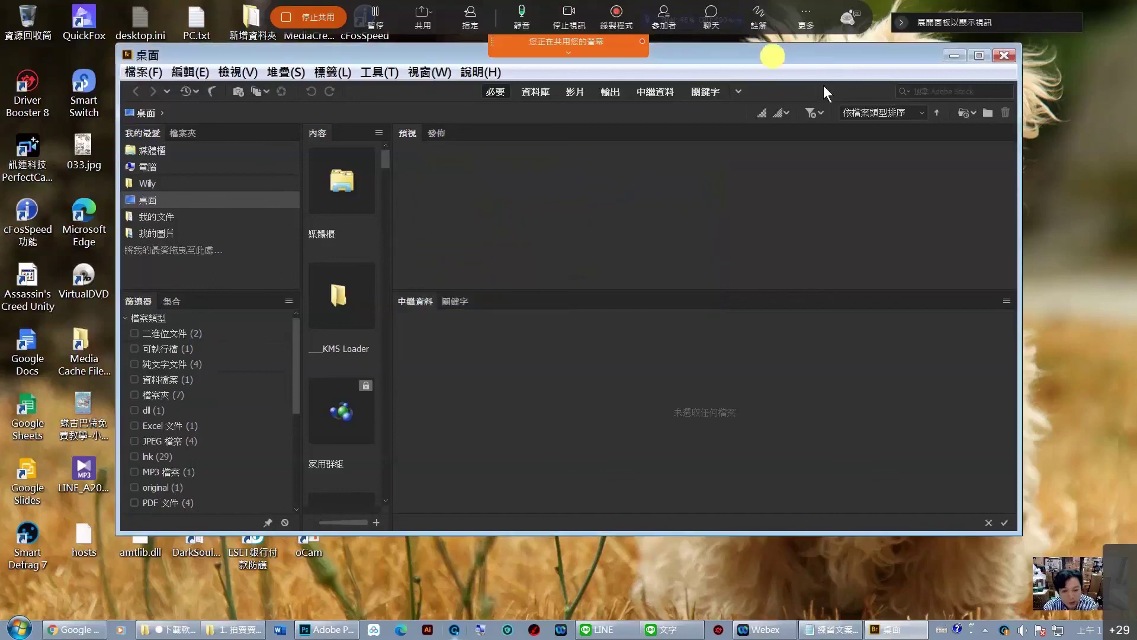
{"action": "left_click_drag", "start_coordinate": [773, 56], "coordinate": [773, 88]}
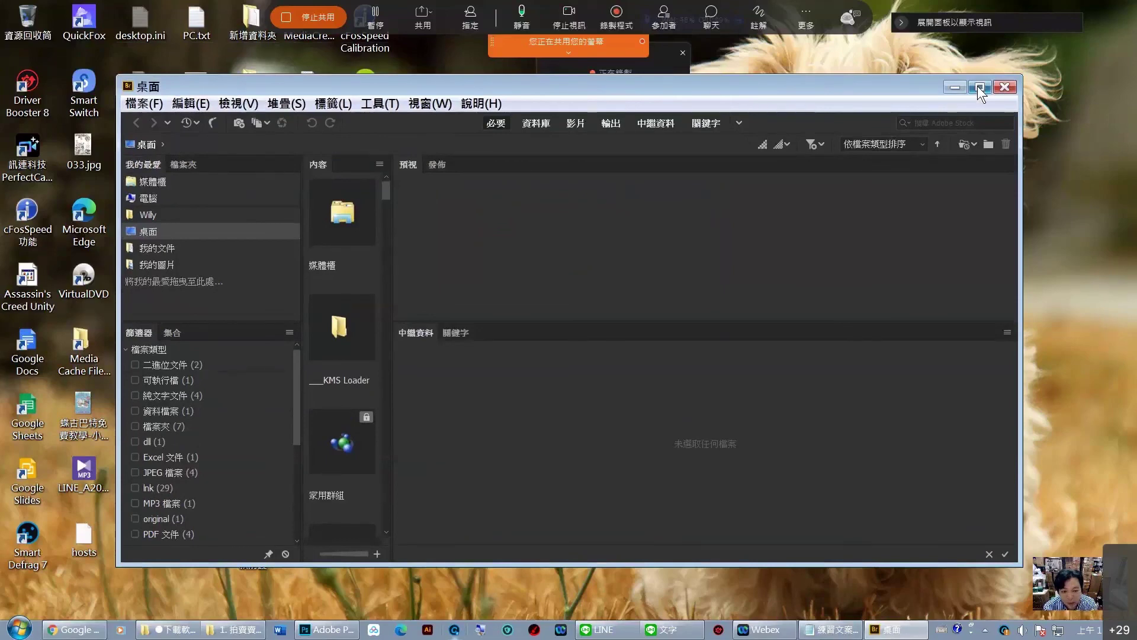
{"action": "left_click", "coordinate": [977, 87]}
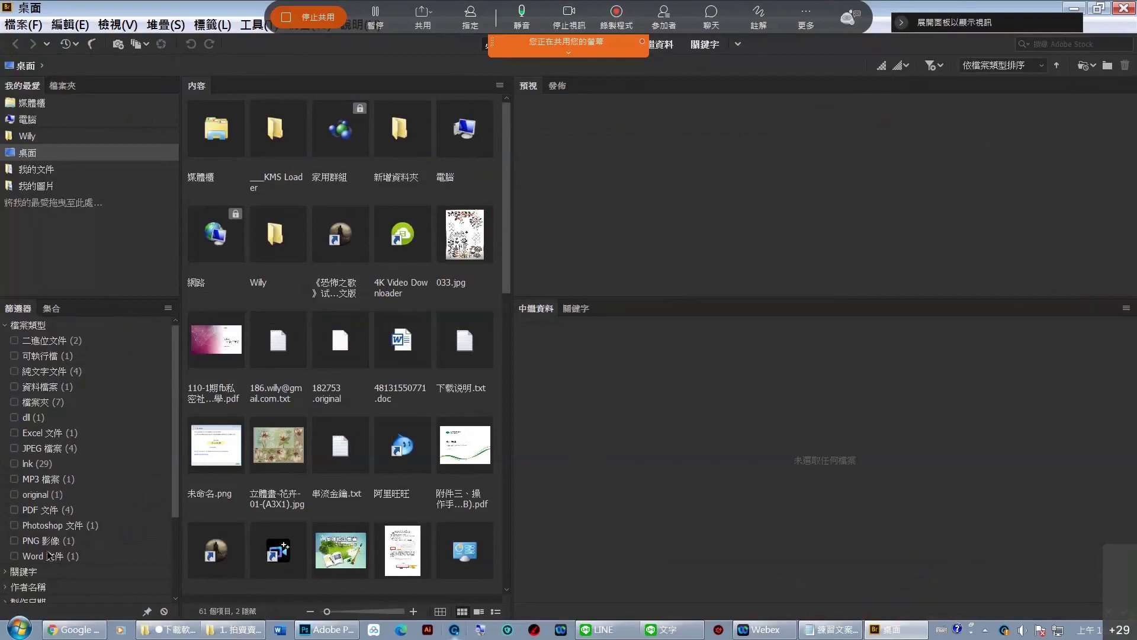
Enlarge the left pane and show the 檔案夾 tree with 電腦's drives C: through L:.
{"action": "left_click", "coordinate": [97, 297]}
{"action": "left_click_drag", "start_coordinate": [96, 318], "coordinate": [74, 607]}
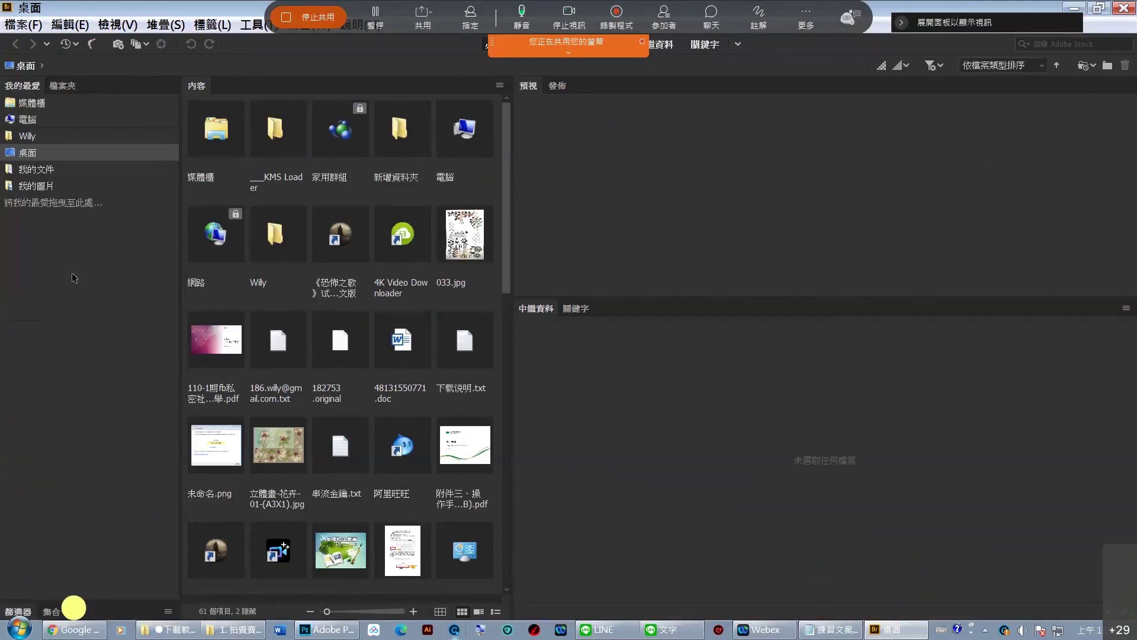
{"action": "left_click", "coordinate": [82, 393]}
{"action": "left_click", "coordinate": [63, 87]}
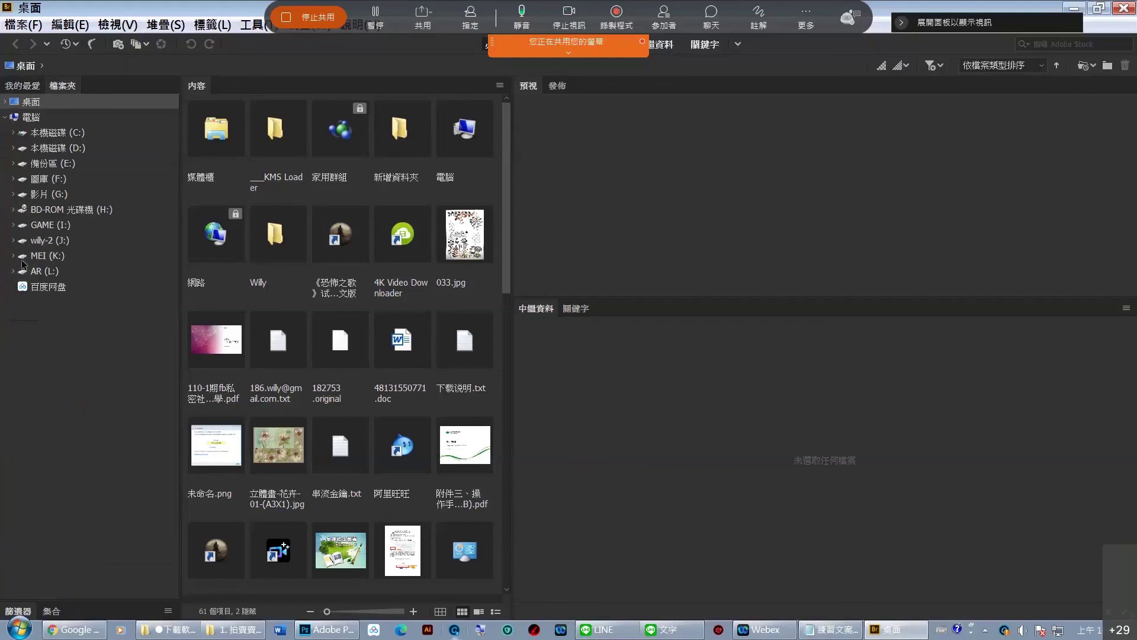
Open the 2021-●LOGO (練習素材包) folder on the 備份區 (E:) drive.
{"action": "left_click", "coordinate": [13, 240]}
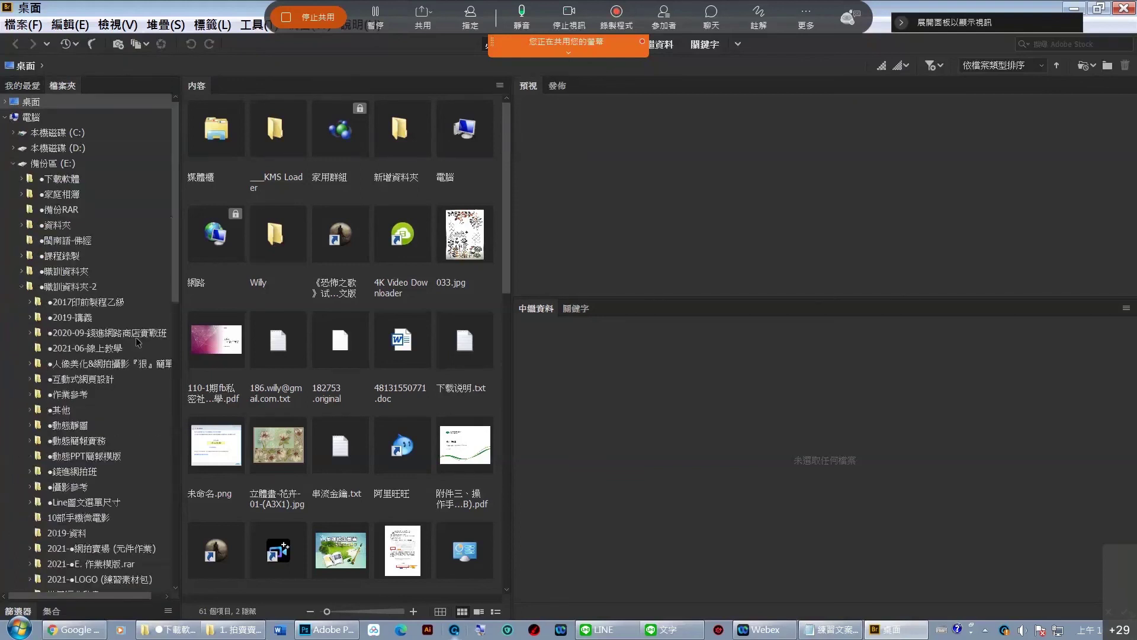
{"action": "scroll", "coordinate": [137, 342], "scroll_direction": "down", "scroll_amount": 3}
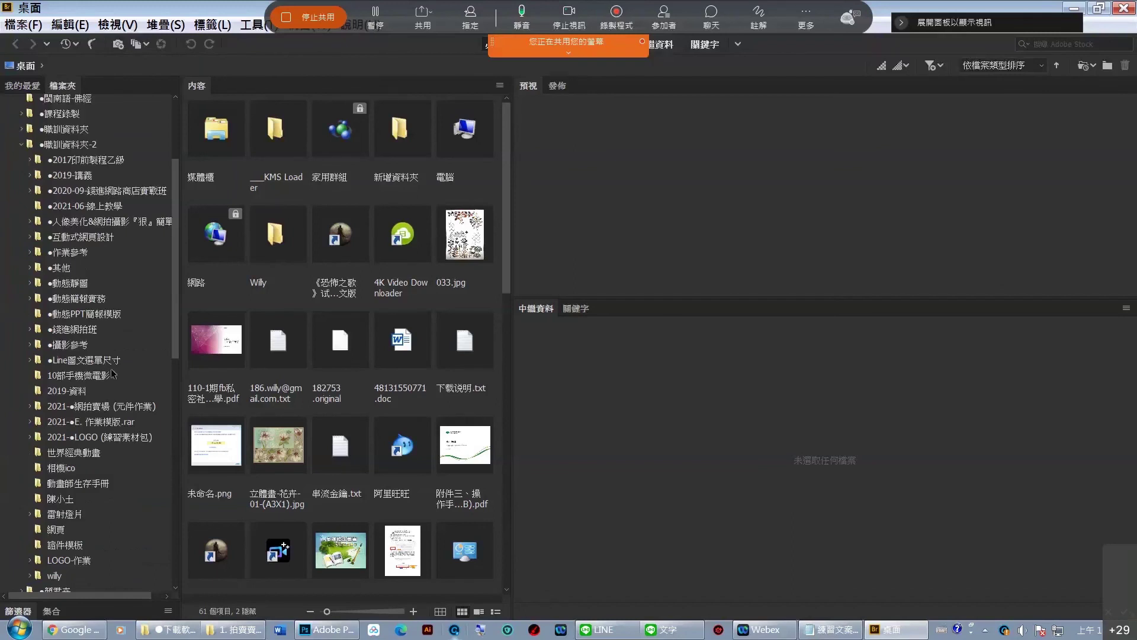
{"action": "left_click", "coordinate": [64, 440]}
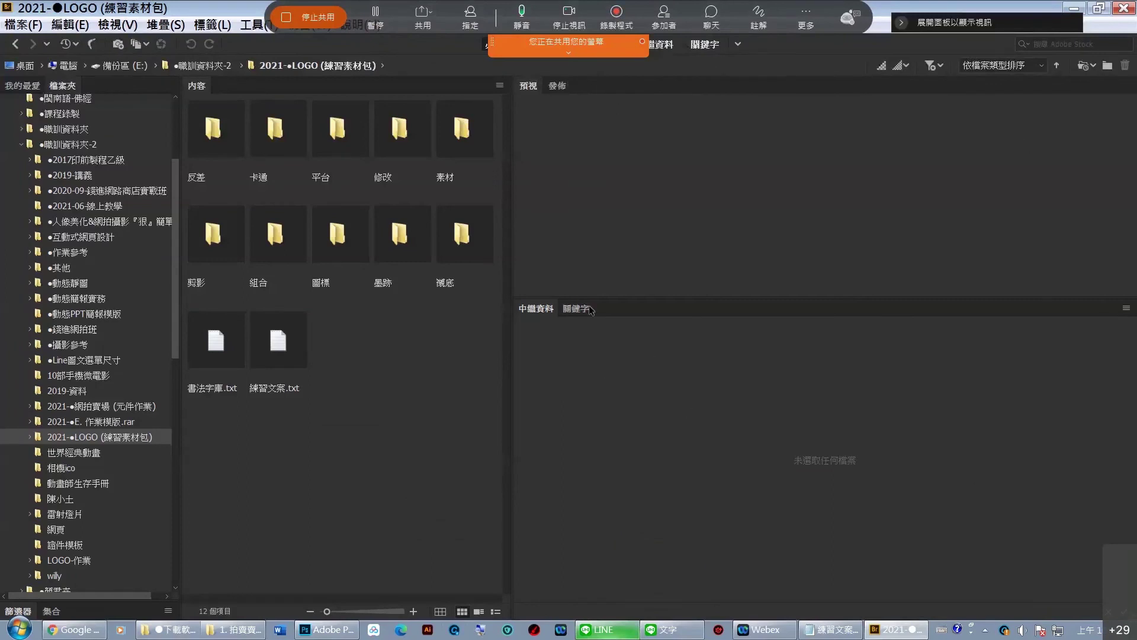
Stretch the preview area to full height and narrow the Content column beside it.
{"action": "left_click", "coordinate": [525, 86]}
{"action": "left_click", "coordinate": [710, 297]}
{"action": "left_click_drag", "start_coordinate": [710, 297], "coordinate": [711, 603]}
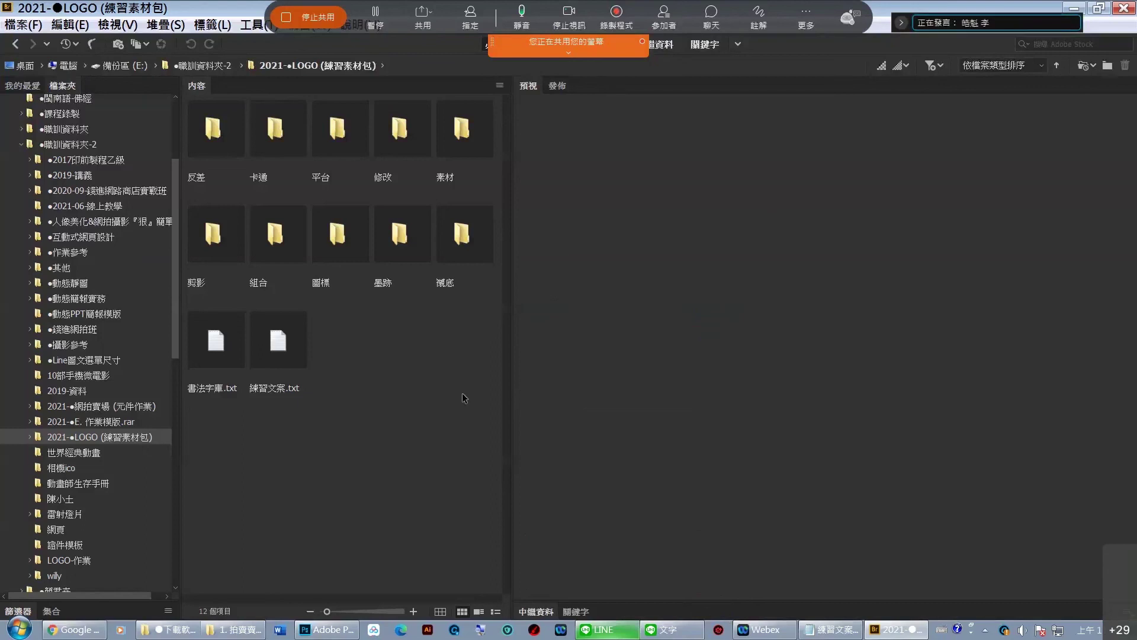
{"action": "left_click", "coordinate": [511, 382]}
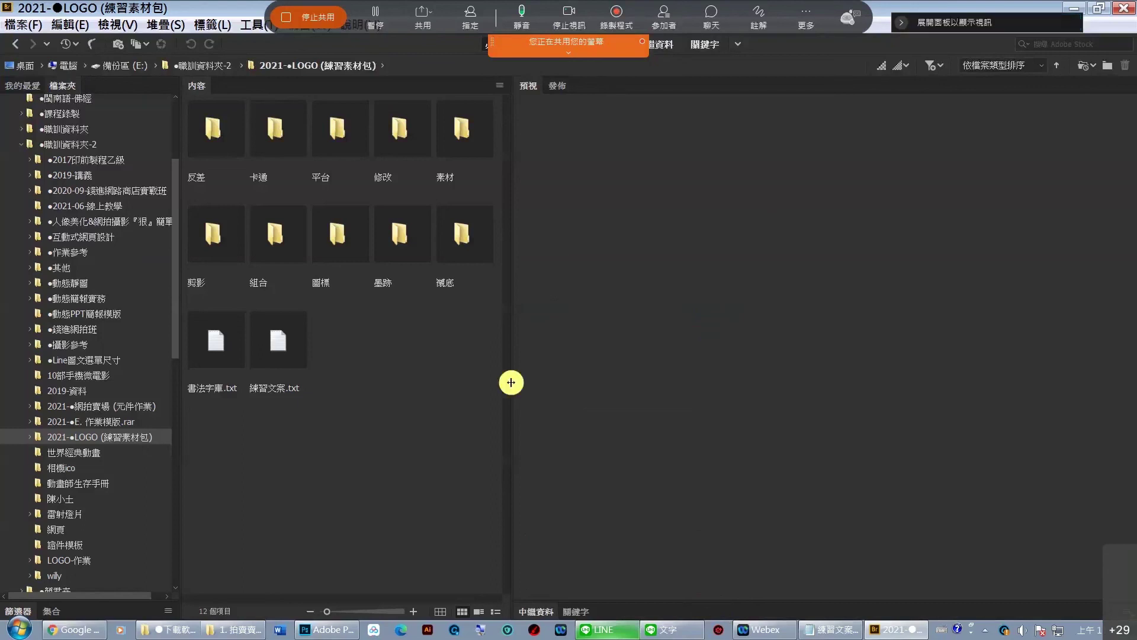
{"action": "mouse_move", "coordinate": [511, 383]}
{"action": "left_mouse_down"}
{"action": "mouse_move", "coordinate": [300, 373]}
{"action": "mouse_move", "coordinate": [315, 376]}
{"action": "left_mouse_up"}
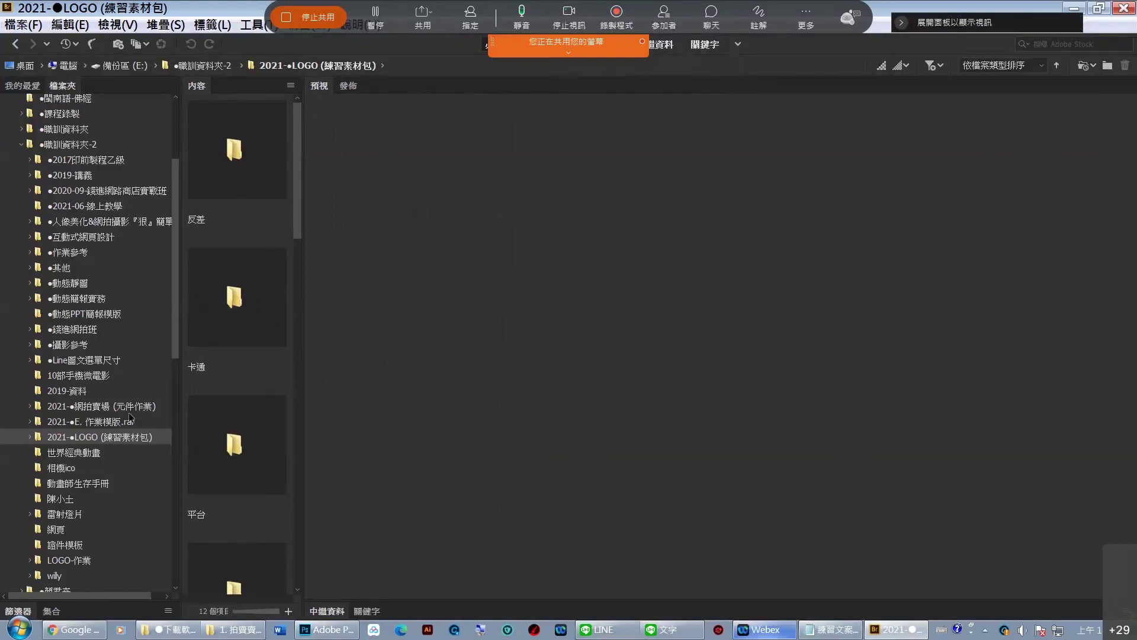
{"action": "left_click", "coordinate": [97, 441]}
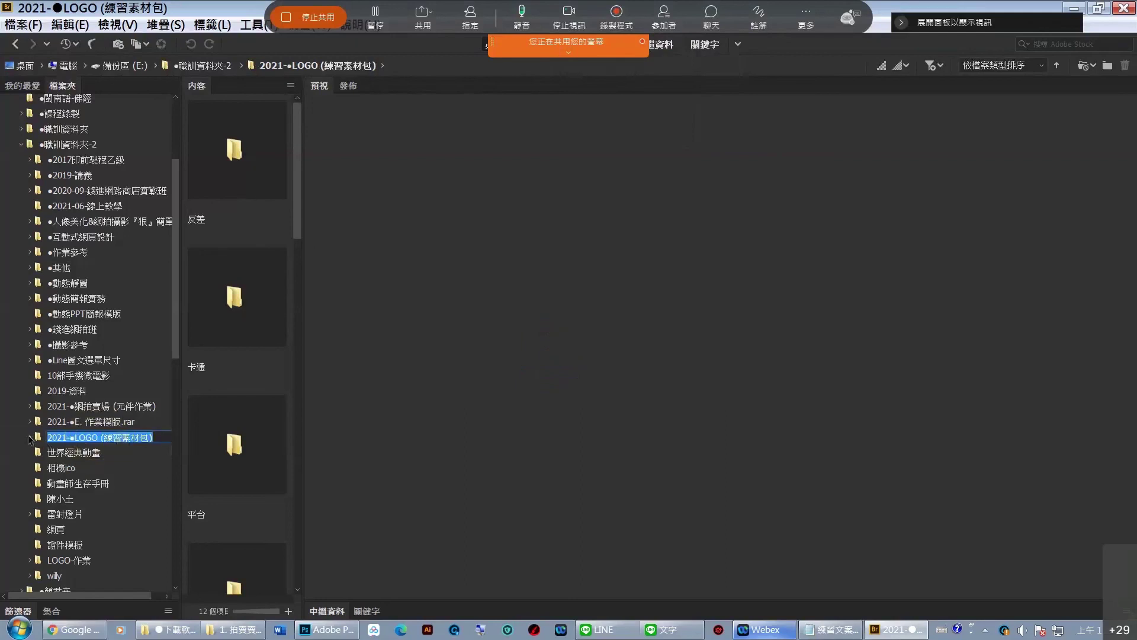
Open the 反差 subfolder and preview 三種小動物.ai and its (預覽).jpg version.
{"action": "left_click", "coordinate": [30, 437]}
{"action": "left_click", "coordinate": [64, 447]}
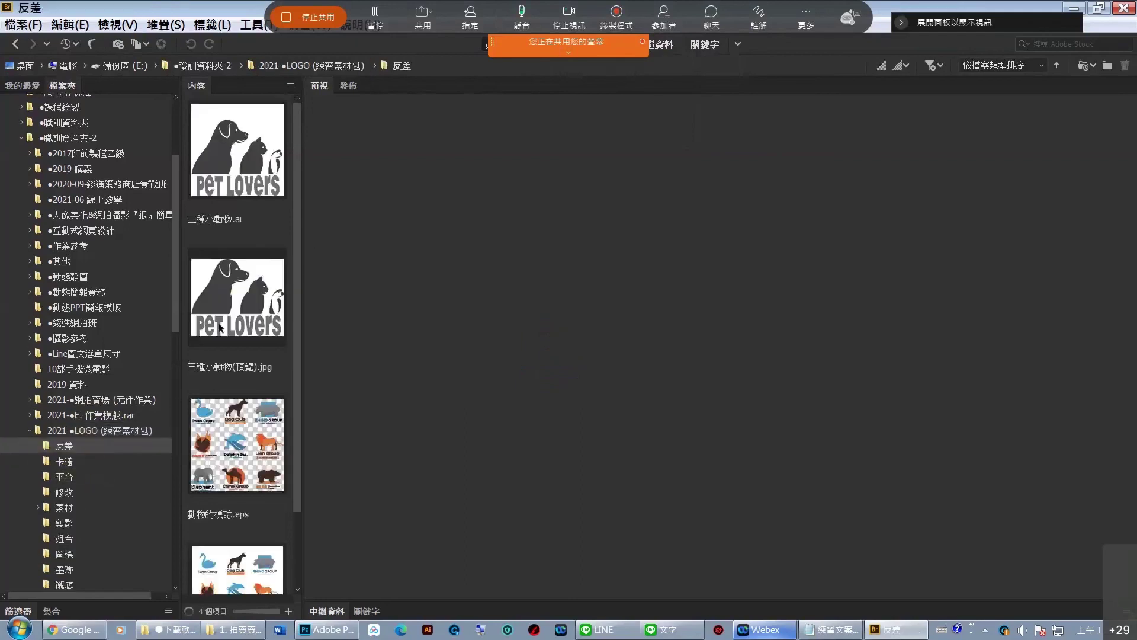
{"action": "left_click", "coordinate": [238, 181]}
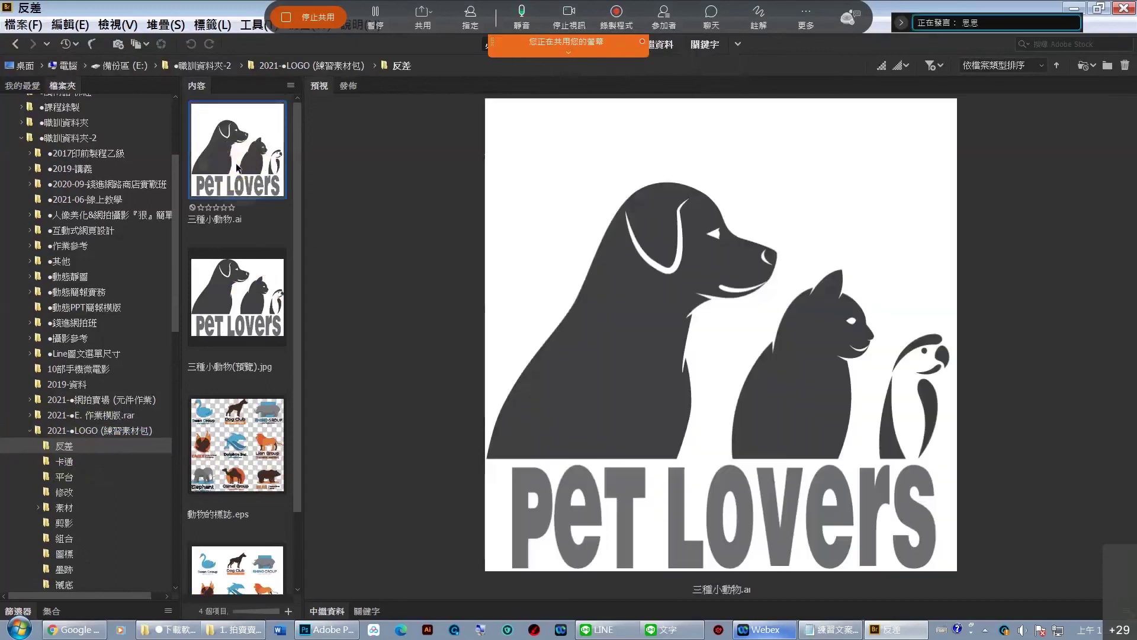
{"action": "left_click", "coordinate": [240, 310]}
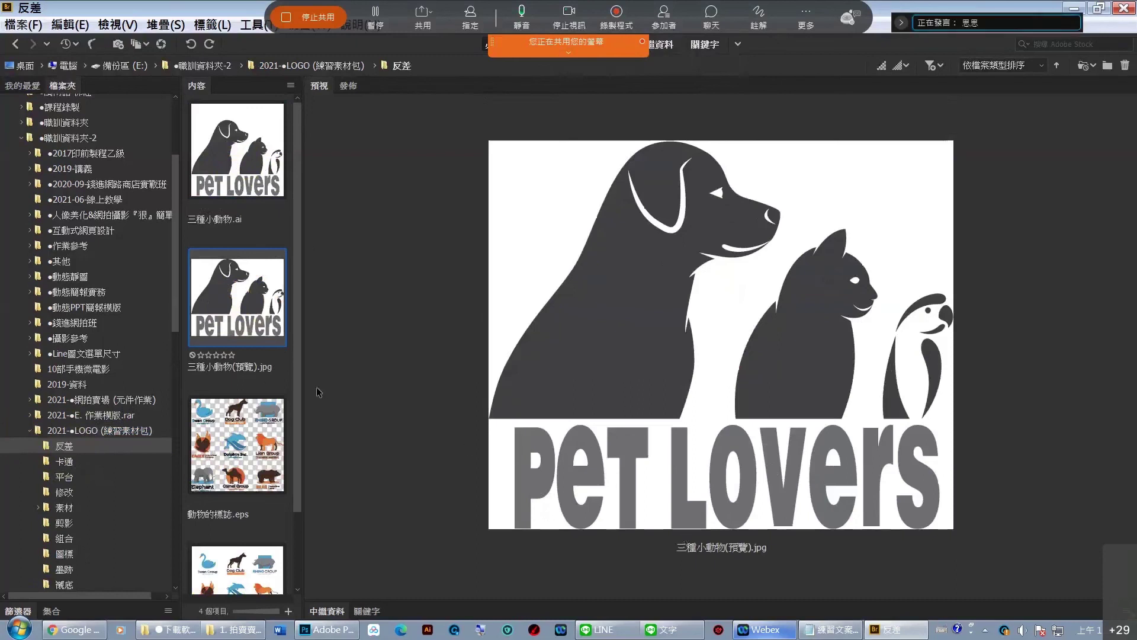
{"action": "mouse_move", "coordinate": [301, 381]}
{"action": "left_mouse_down"}
{"action": "mouse_move", "coordinate": [341, 383]}
{"action": "mouse_move", "coordinate": [297, 374]}
{"action": "mouse_move", "coordinate": [322, 379]}
{"action": "left_mouse_up"}
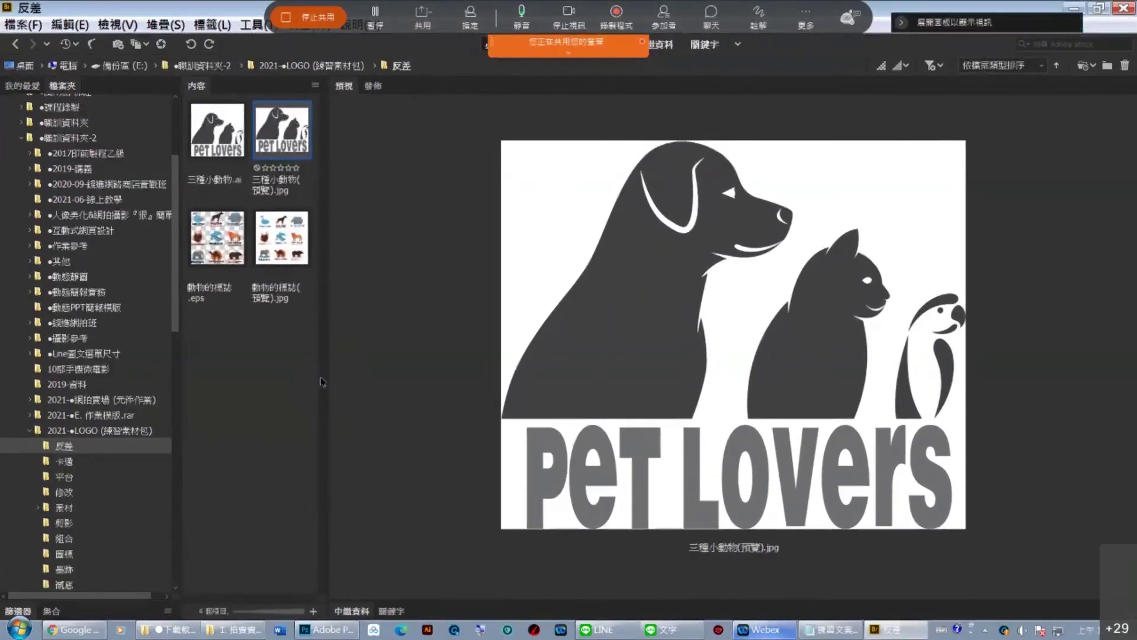
{"action": "left_click", "coordinate": [223, 147]}
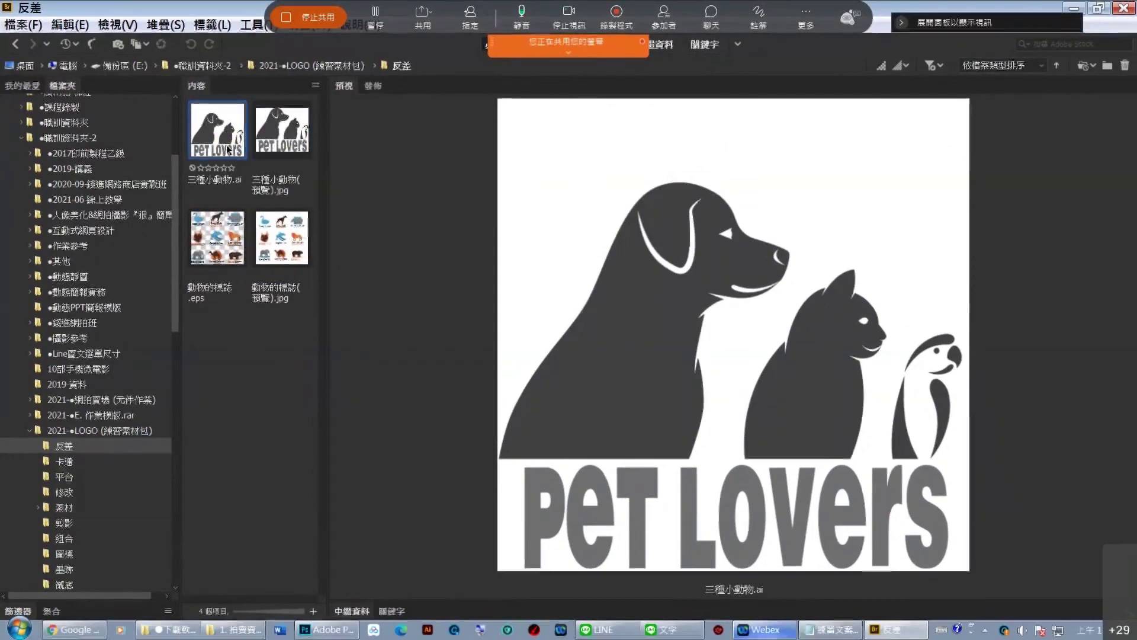
Enlarge the file thumbnails using the size slider and a wider Content column.
{"action": "left_click", "coordinate": [314, 613]}
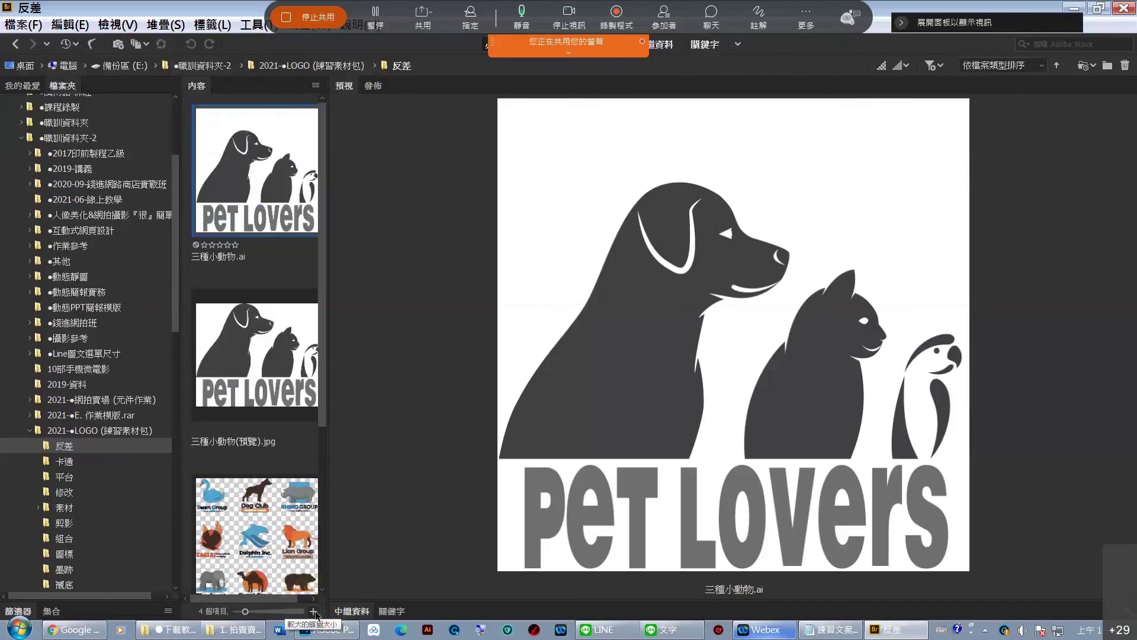
{"action": "left_click_drag", "start_coordinate": [245, 613], "coordinate": [244, 616]}
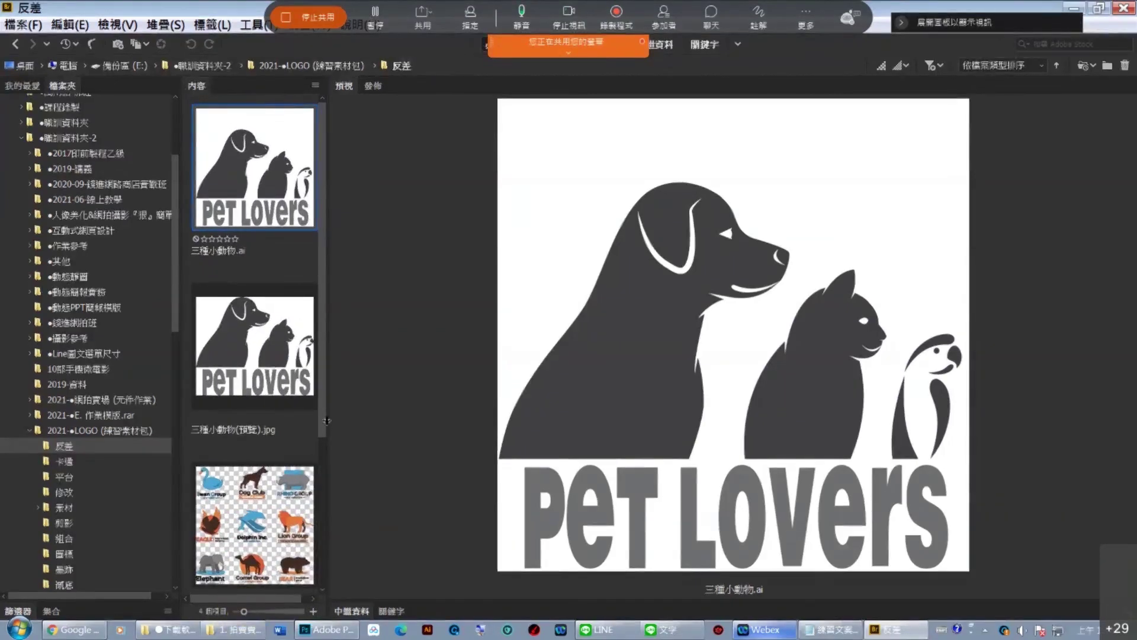
{"action": "left_click_drag", "start_coordinate": [327, 420], "coordinate": [345, 423]}
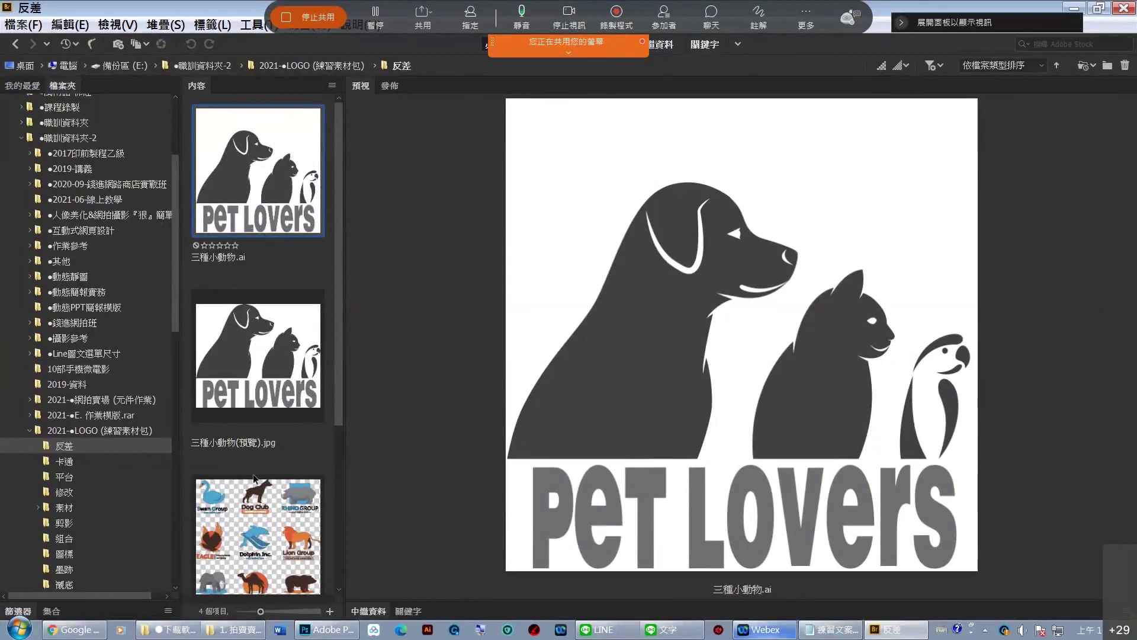
Preview 動物的標誌.eps and other logos, ending on the PET LOVERS 三種小動物.ai logo.
{"action": "left_click", "coordinate": [260, 345]}
{"action": "left_click", "coordinate": [275, 545]}
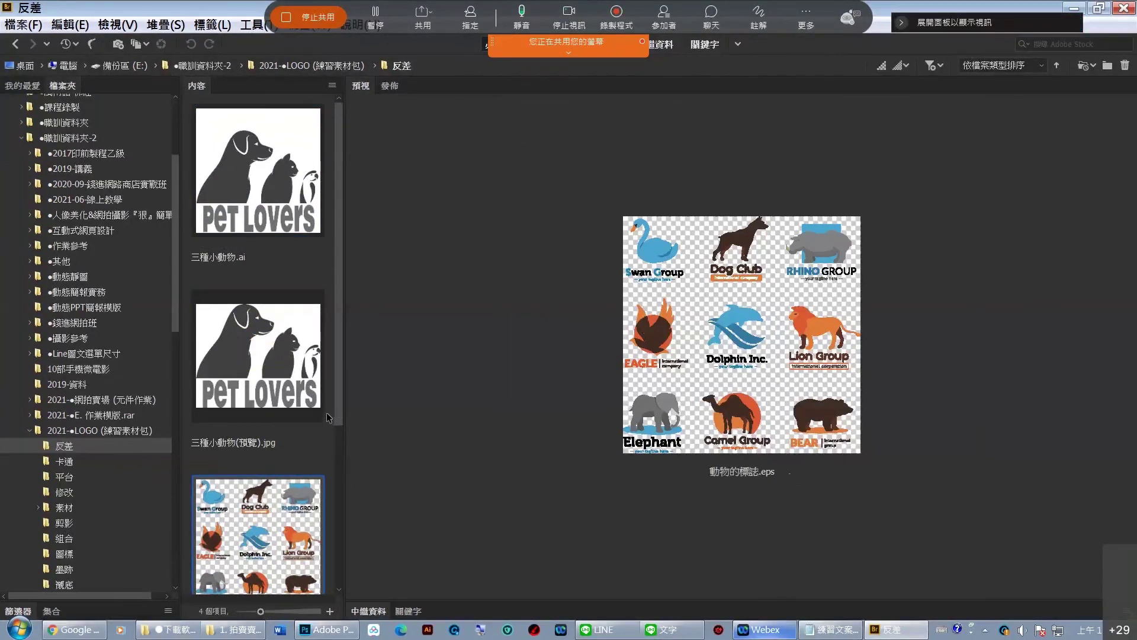
{"action": "left_click", "coordinate": [220, 260]}
{"action": "scroll", "coordinate": [281, 409], "scroll_direction": "down", "scroll_amount": 3}
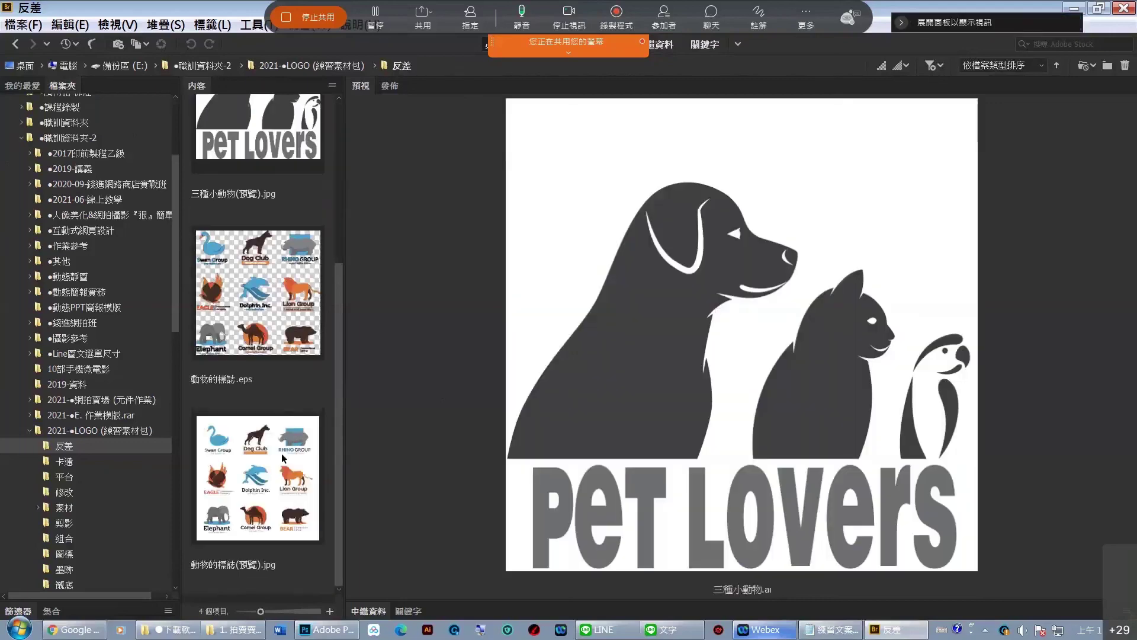
{"action": "scroll", "coordinate": [303, 454], "scroll_direction": "up", "scroll_amount": 3}
{"action": "left_click", "coordinate": [256, 205]}
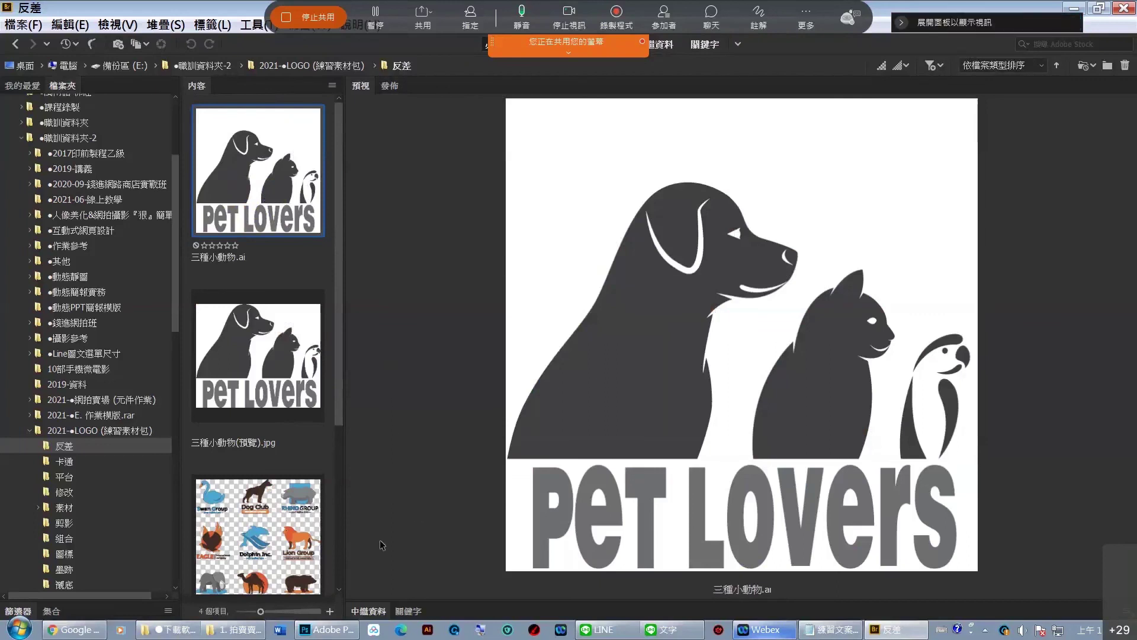
{"action": "left_click", "coordinate": [237, 629]}
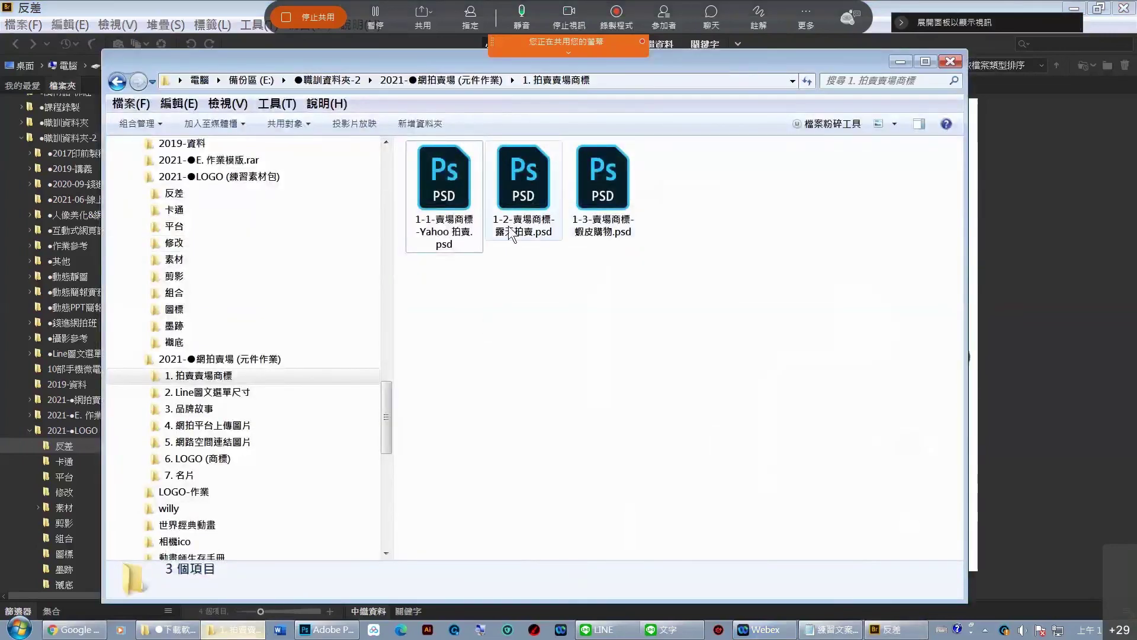
{"action": "mouse_move", "coordinate": [219, 359]}
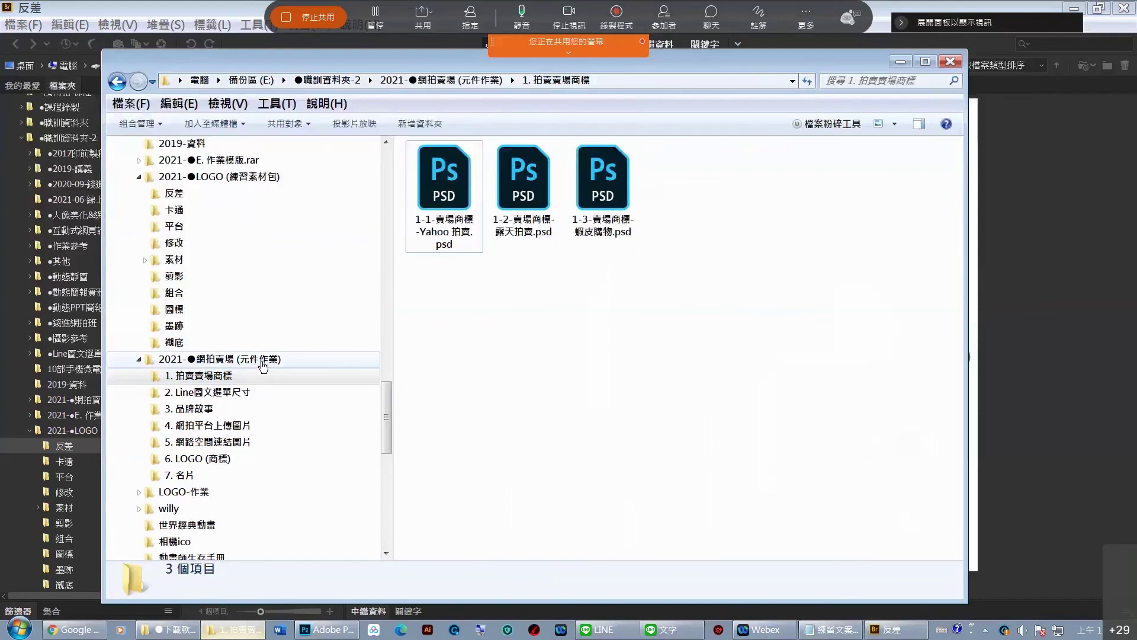
{"action": "left_click", "coordinate": [186, 379]}
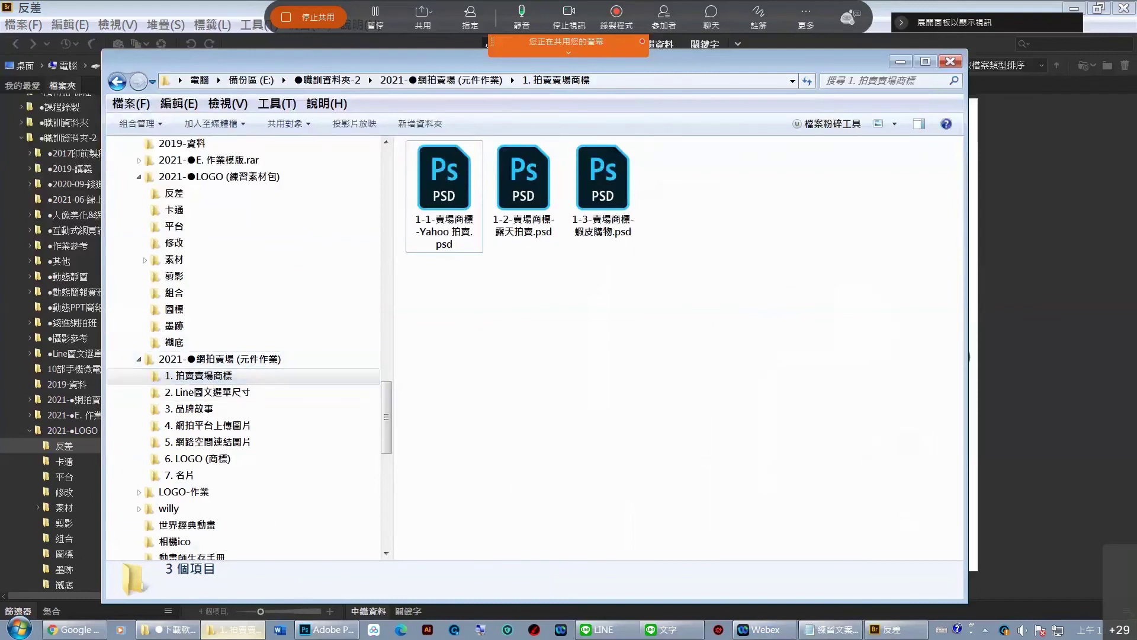
{"action": "left_click", "coordinate": [890, 630]}
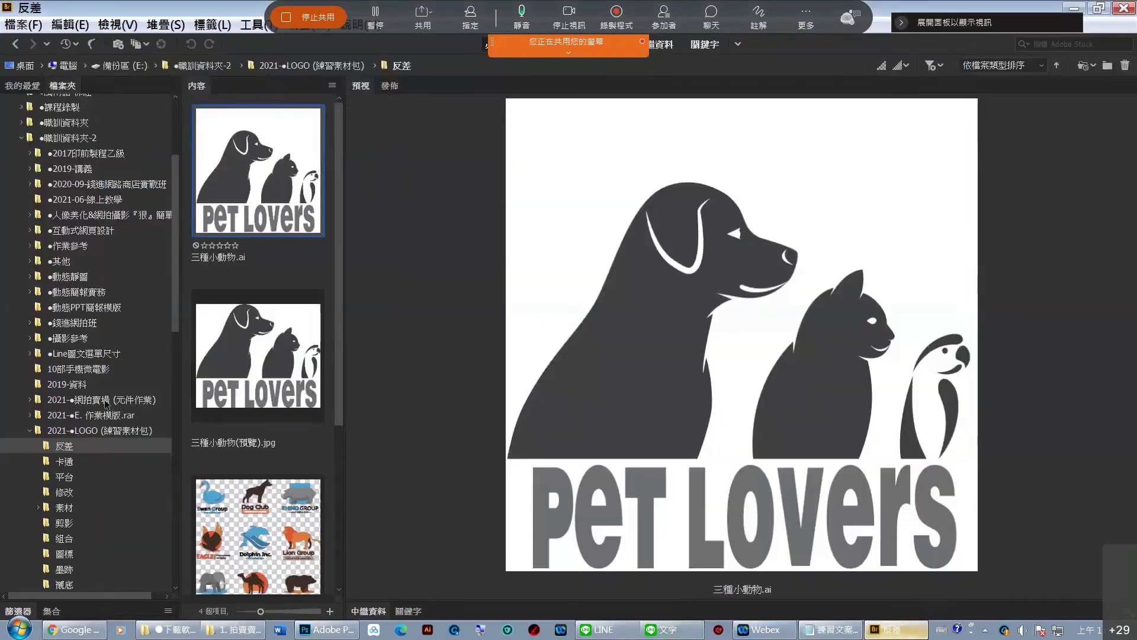
Preview the three PSD logos in 2021-●網拍賣場's 1. 拍賣賣場商標 folder, then return to Photoshop.
{"action": "left_click", "coordinate": [31, 400]}
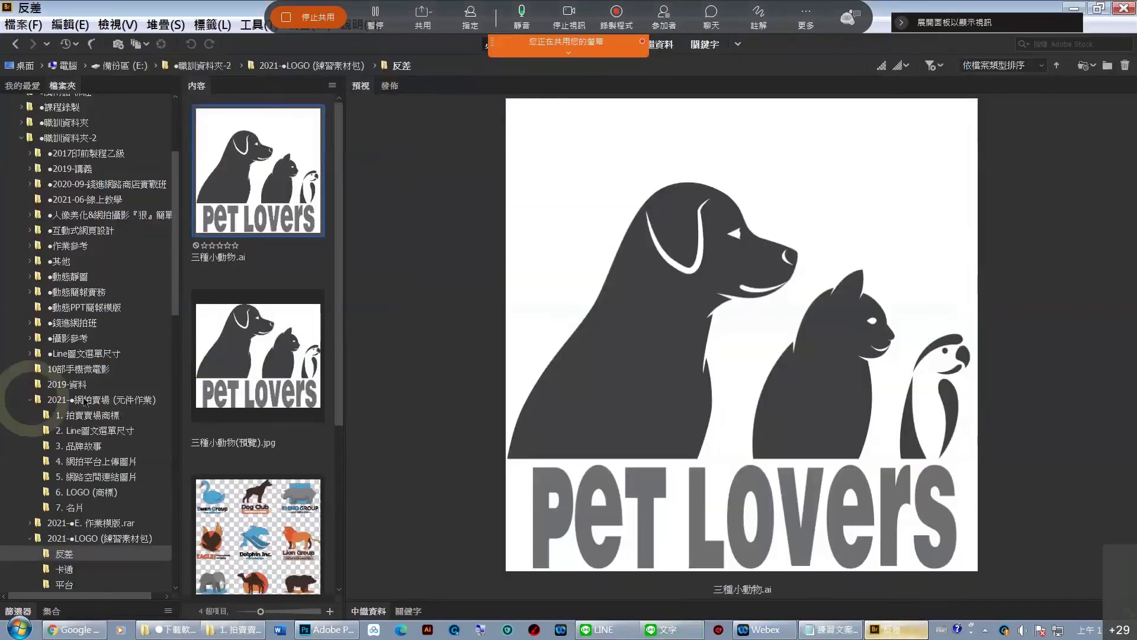
{"action": "left_click", "coordinate": [97, 418]}
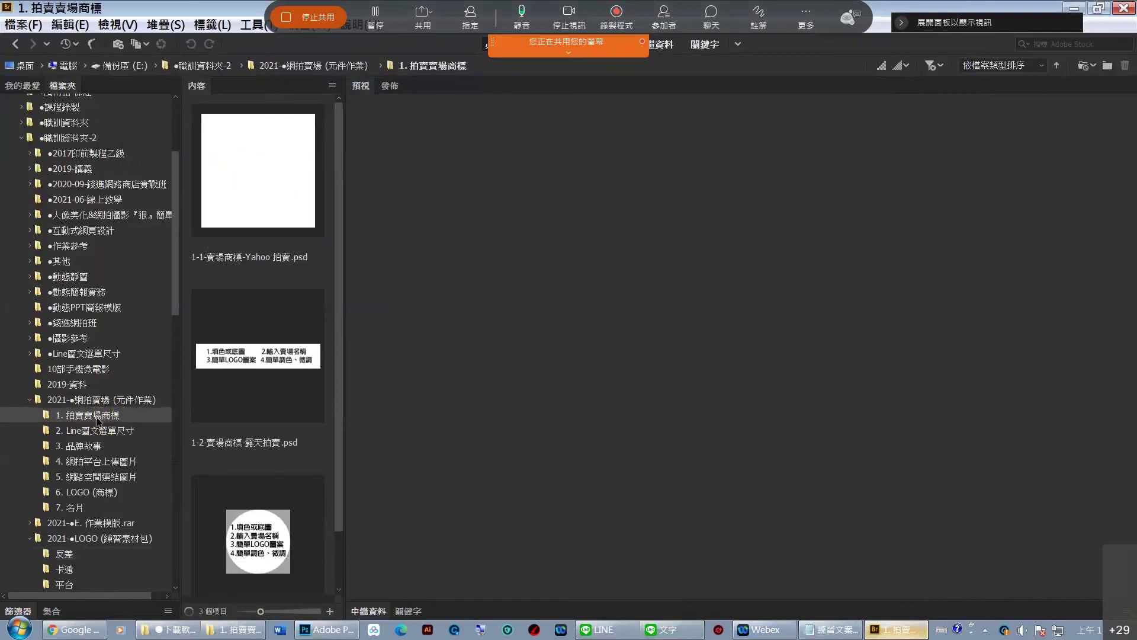
{"action": "left_click", "coordinate": [272, 200]}
{"action": "left_click", "coordinate": [258, 384]}
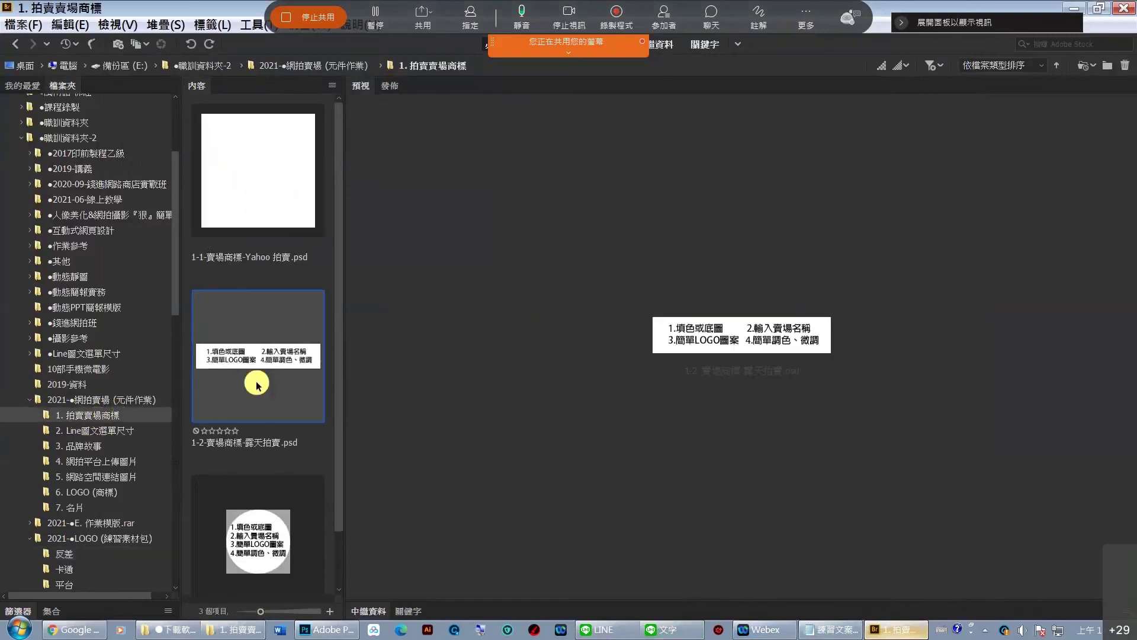
{"action": "left_click", "coordinate": [251, 548]}
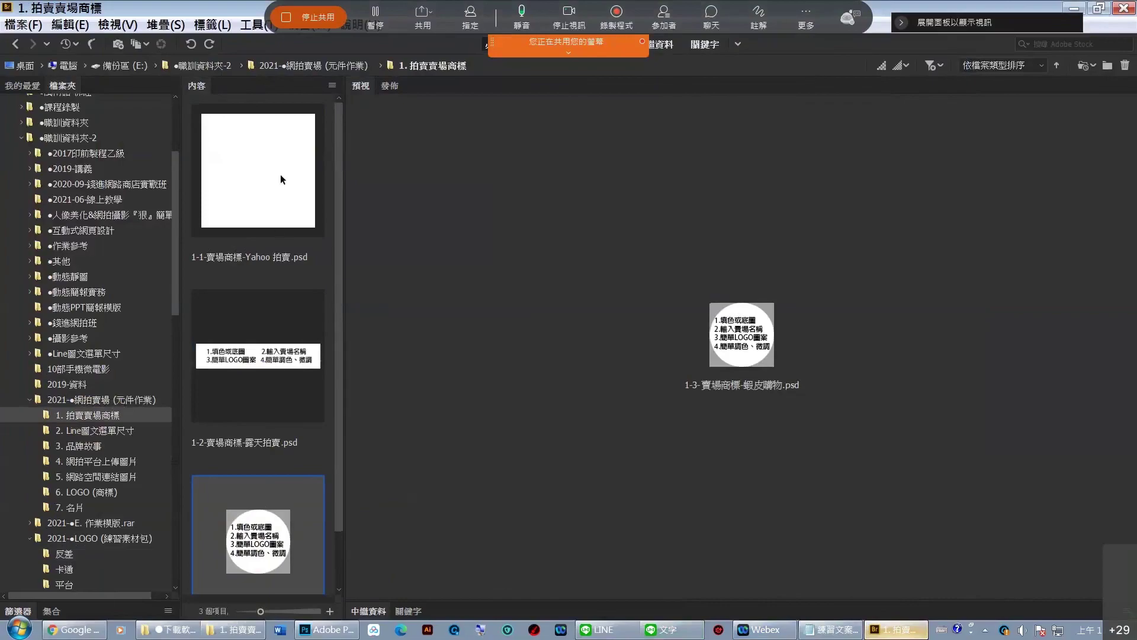
{"action": "left_click", "coordinate": [346, 635]}
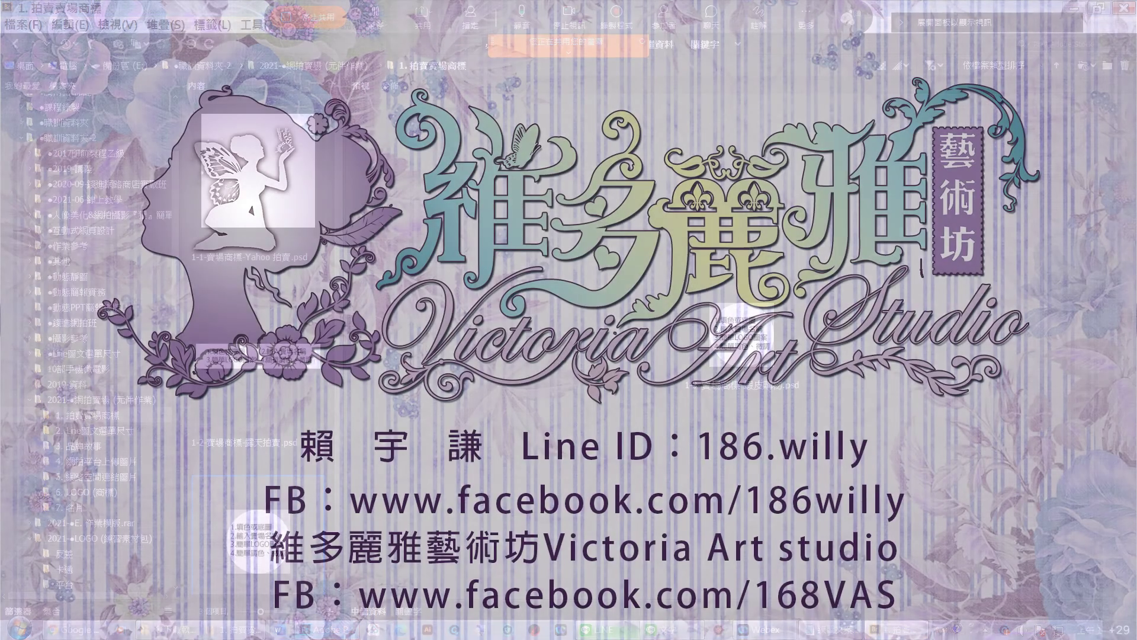